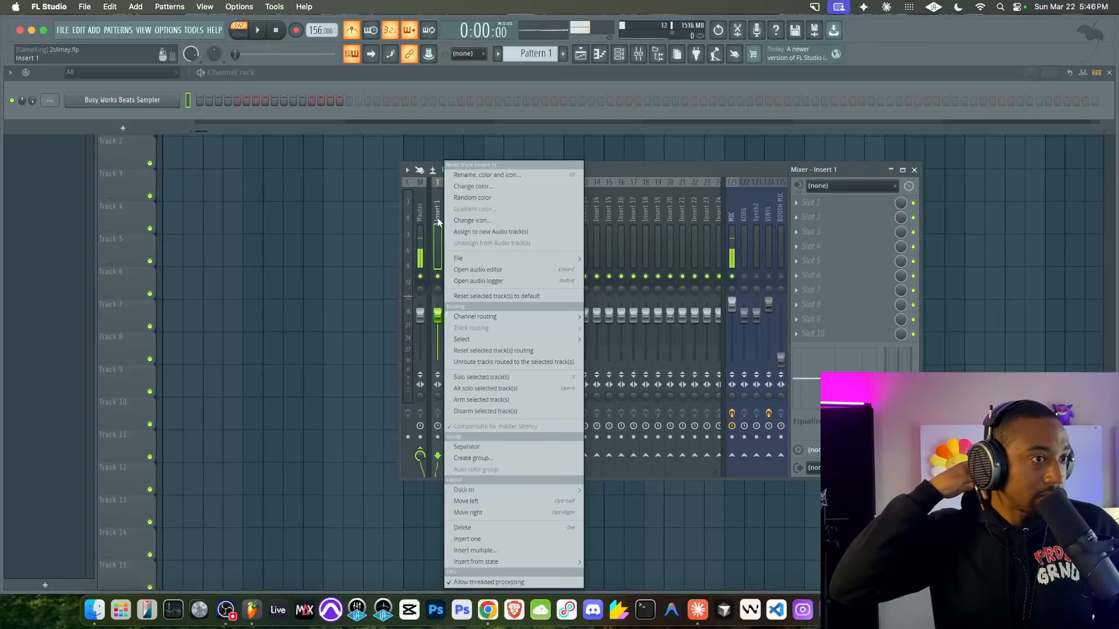
Rename mixer track Insert 1 as "BEAT MIx"
{"action": "key", "text": "F2"}
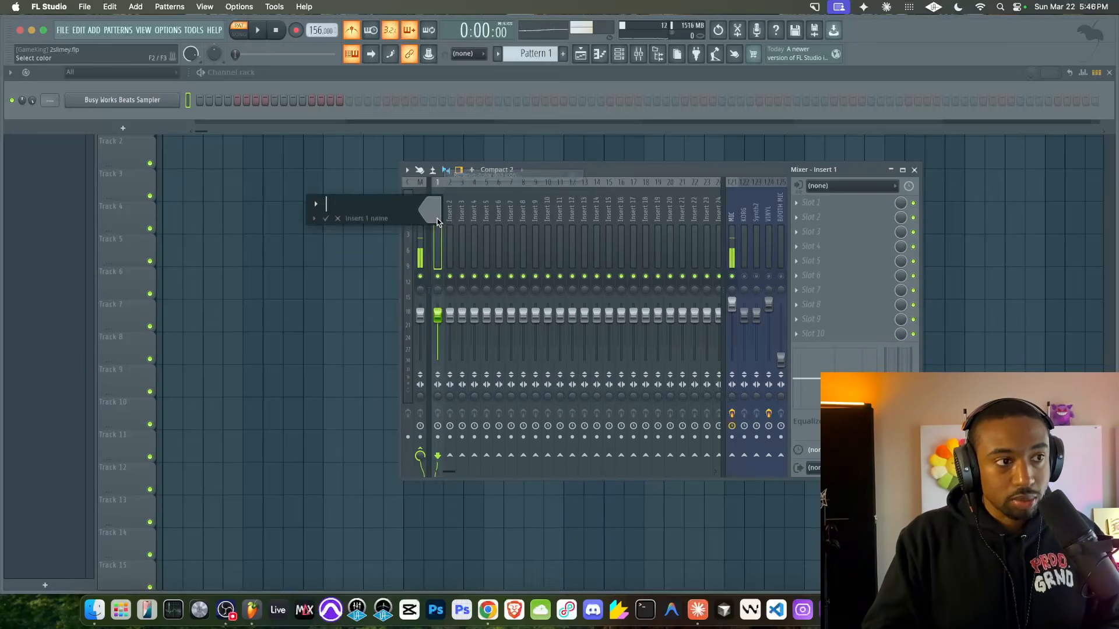
{"action": "key", "text": "Return"}
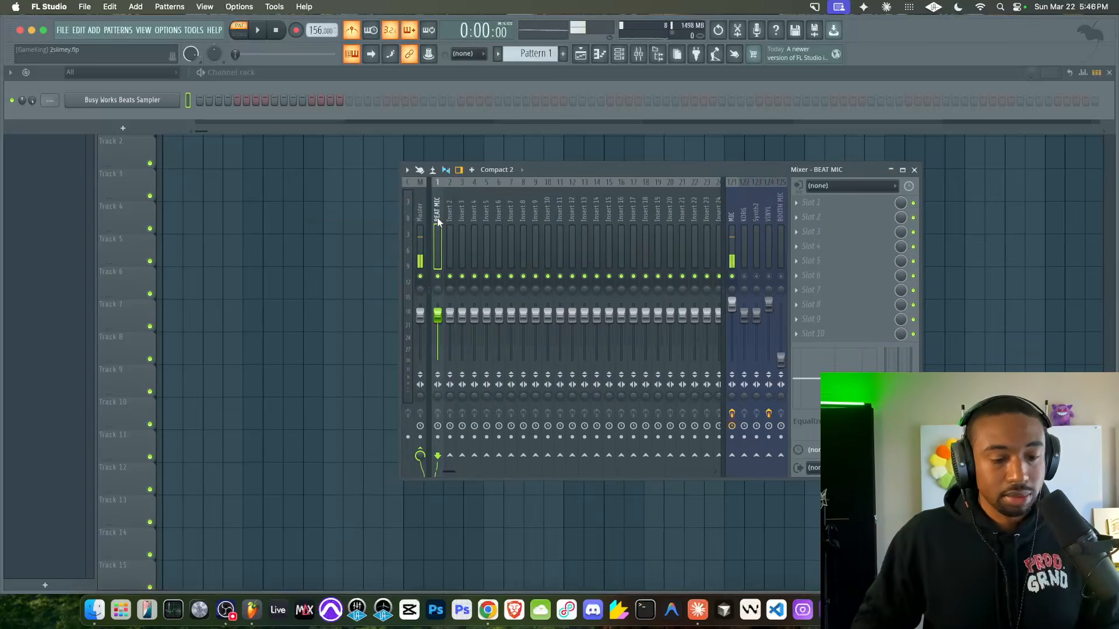
{"action": "right_click", "coordinate": [439, 222]}
{"action": "key", "text": "F2"}
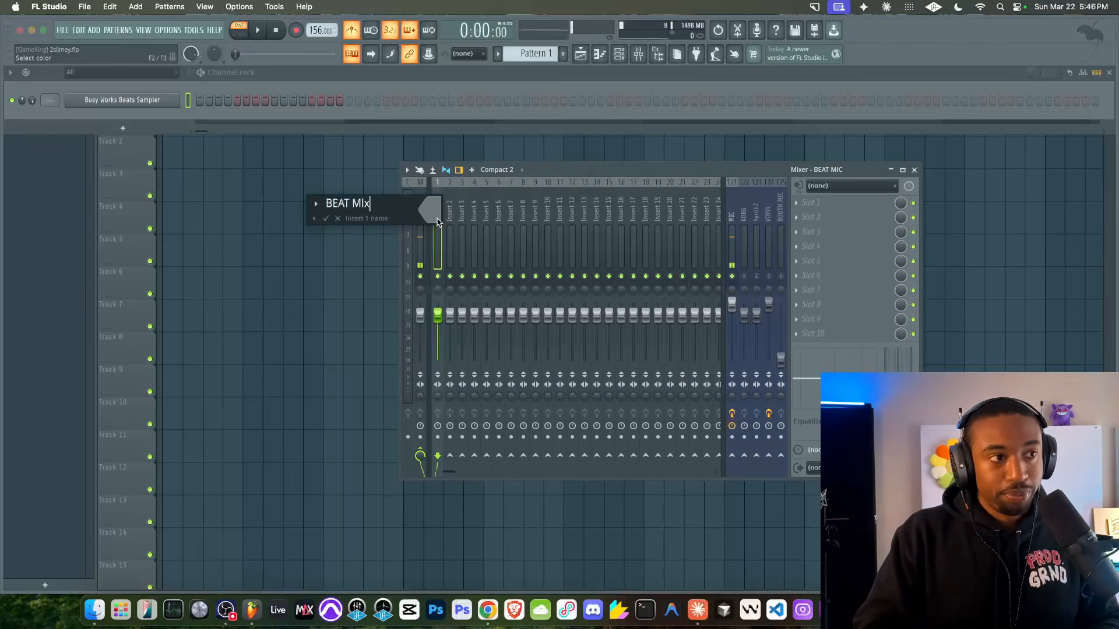
{"action": "key", "text": "Return"}
Route the mixer tracks from Insert 2 onward only to the BEAT MIx track and move the mixer clear of the recording area
{"action": "left_click_drag", "start_coordinate": [454, 219], "coordinate": [725, 219]}
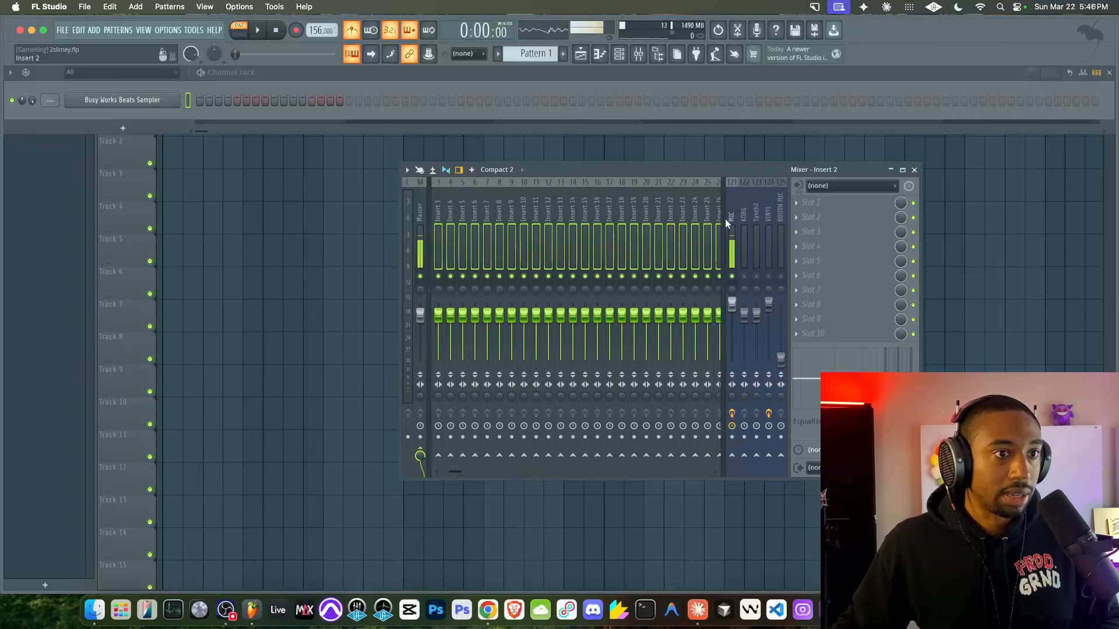
{"action": "right_click", "coordinate": [437, 456]}
{"action": "left_click", "coordinate": [458, 473]}
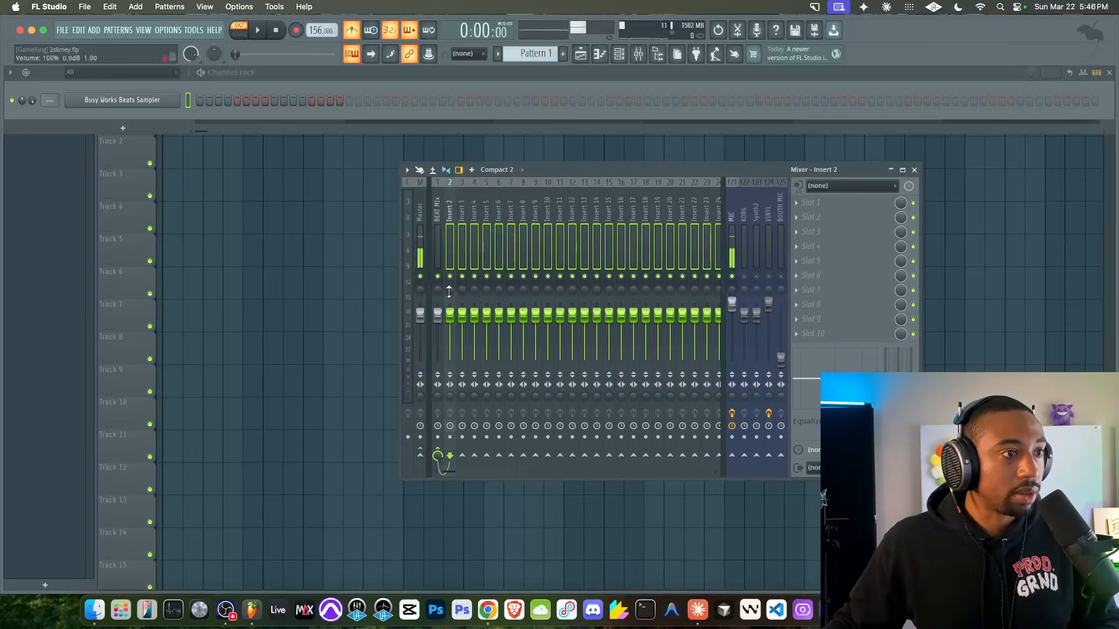
{"action": "left_click", "coordinate": [437, 259]}
{"action": "left_click_drag", "start_coordinate": [527, 169], "coordinate": [334, 135]}
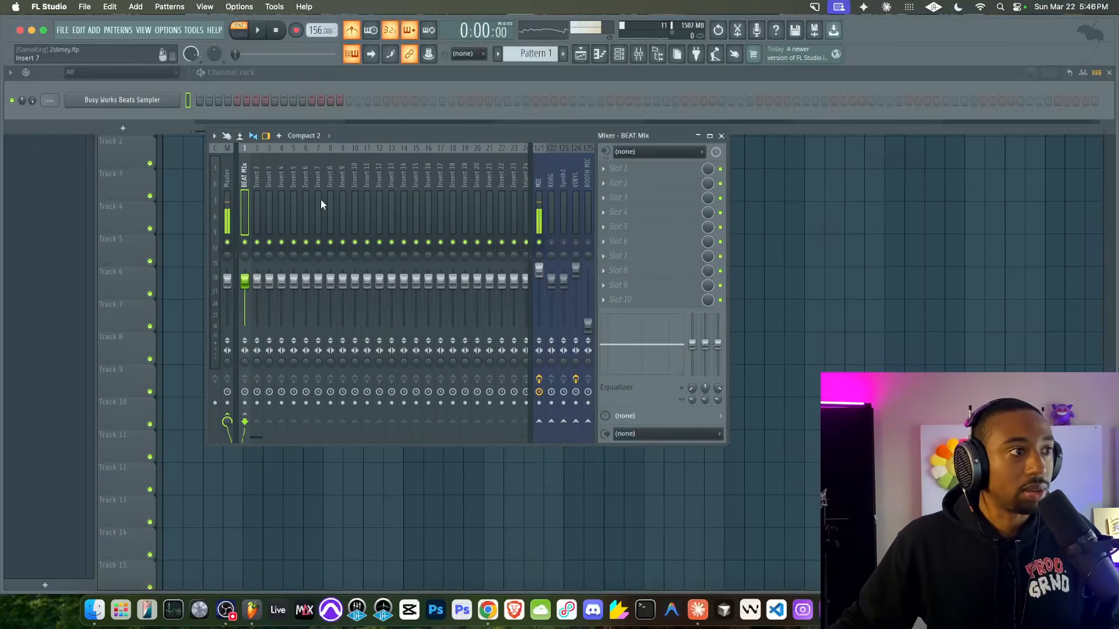
Load Busy Works Beats Tape Emulation into the first effect slot of the BEAT MIx track and close its window
{"action": "left_click", "coordinate": [657, 177]}
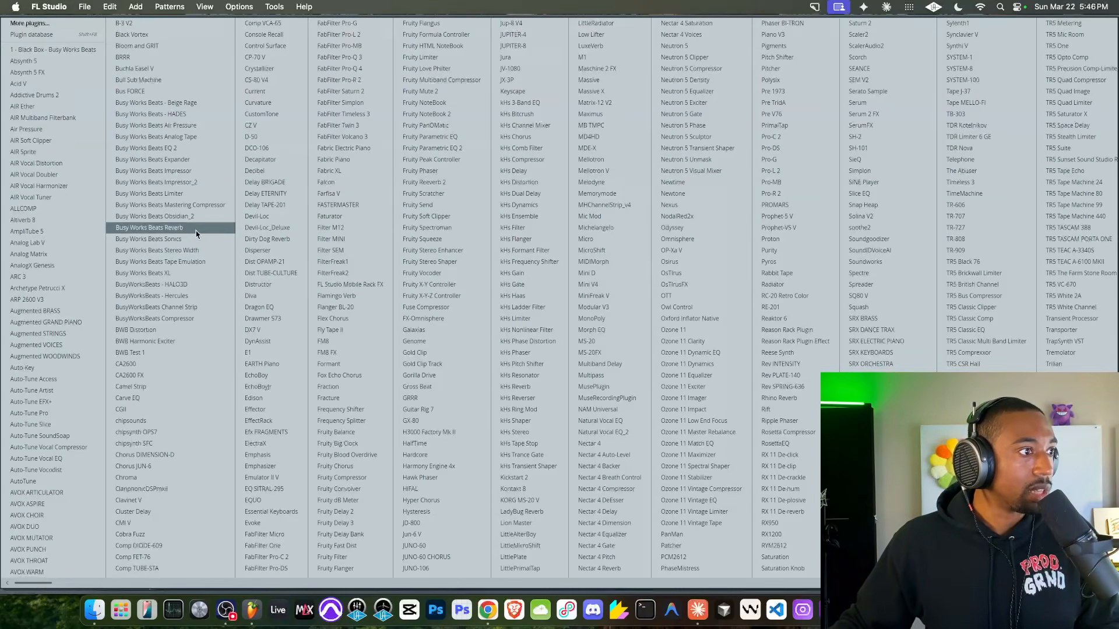
{"action": "left_click", "coordinate": [192, 266]}
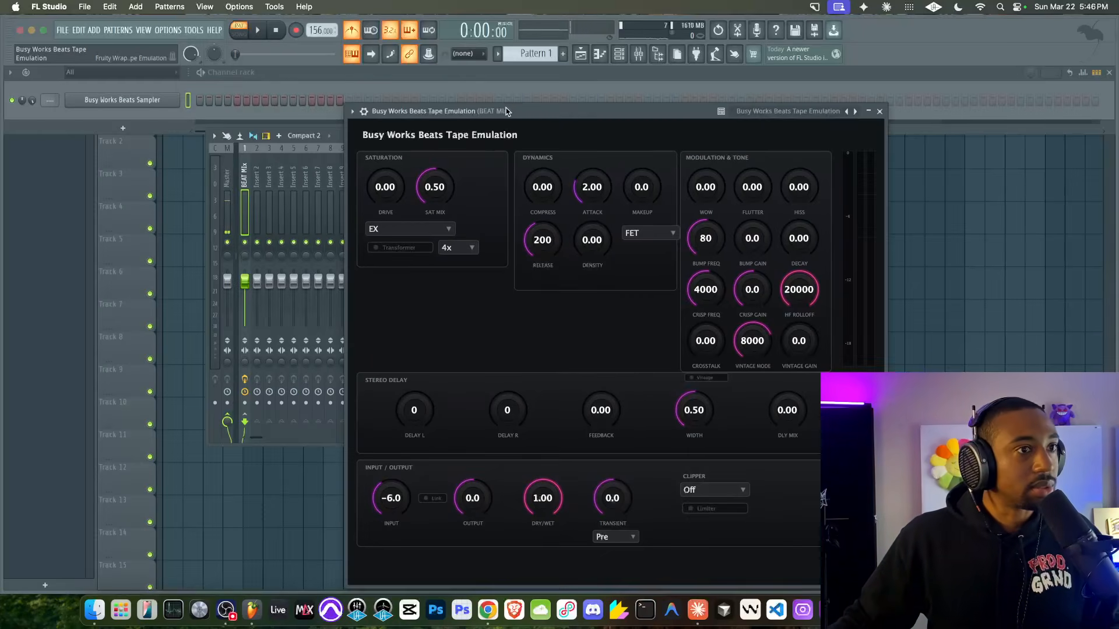
{"action": "left_click", "coordinate": [879, 112]}
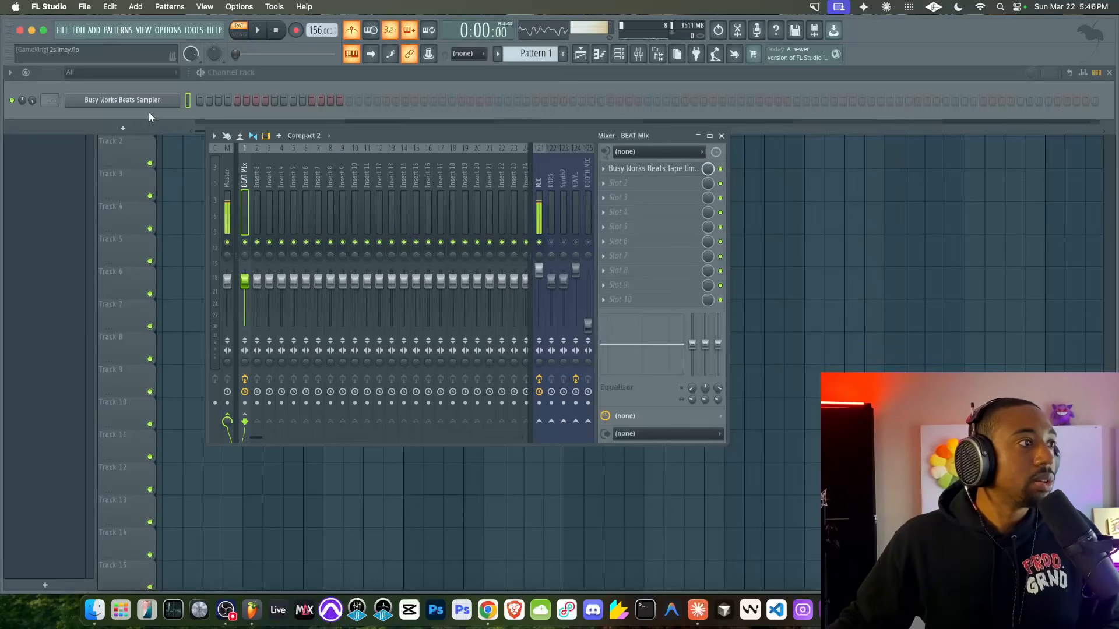
Add a PoiZone synth channel to the project and load its Default preset
{"action": "left_click", "coordinate": [137, 129]}
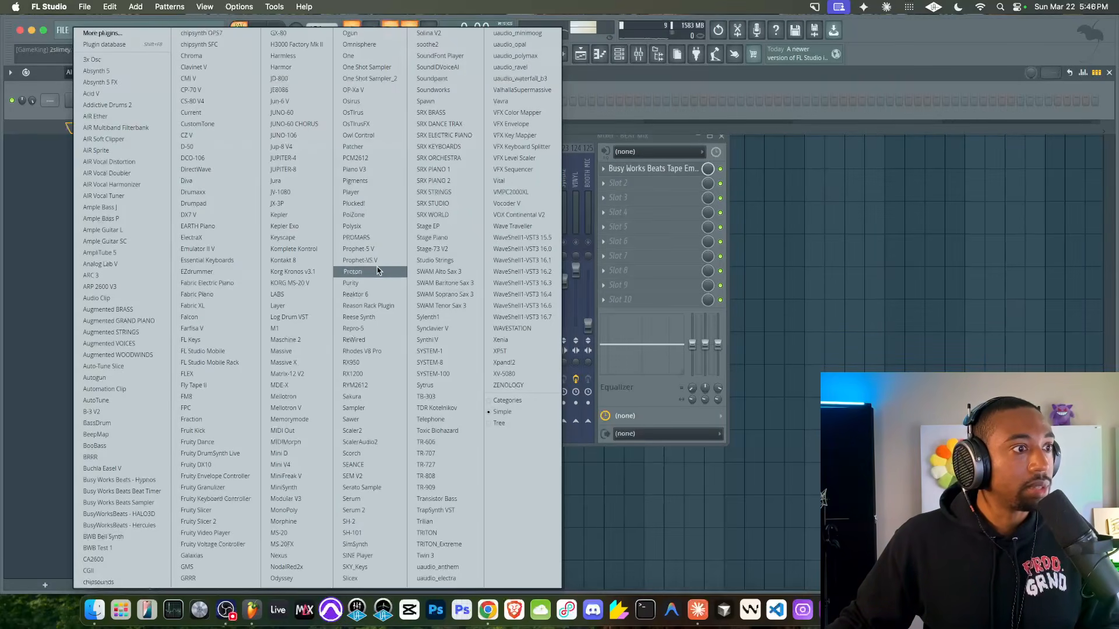
{"action": "left_click", "coordinate": [377, 216]}
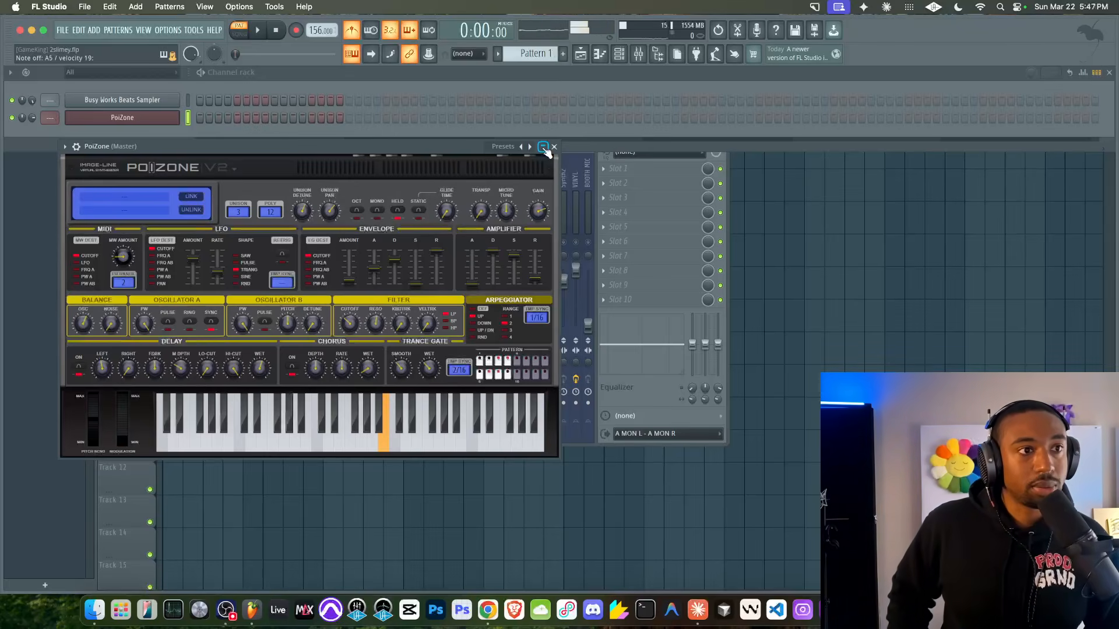
{"action": "left_click", "coordinate": [503, 148]}
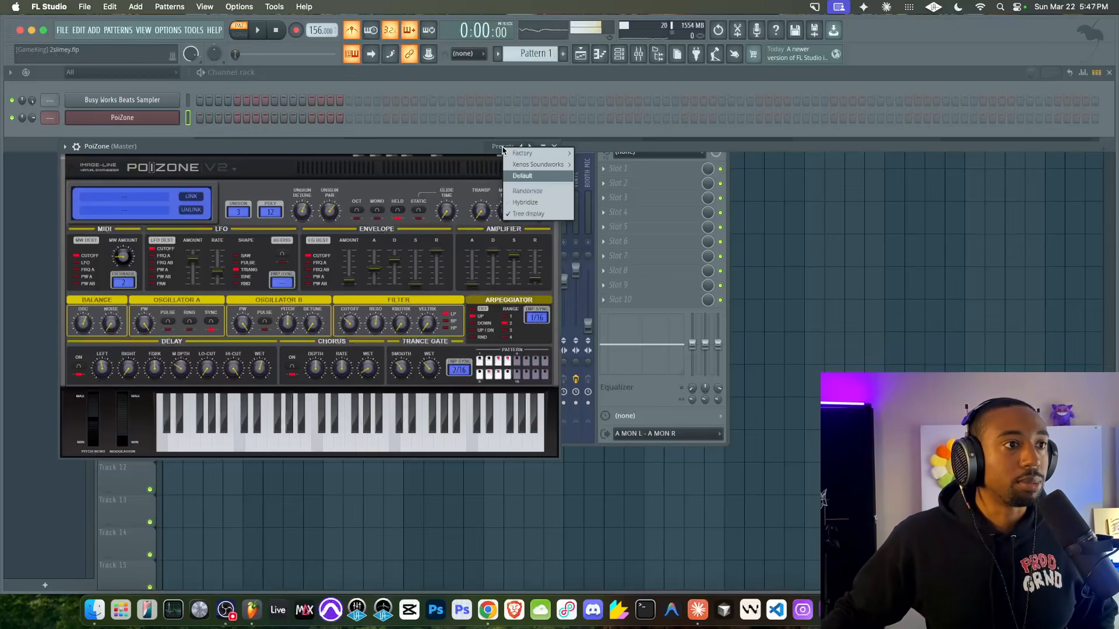
{"action": "left_click", "coordinate": [523, 175]}
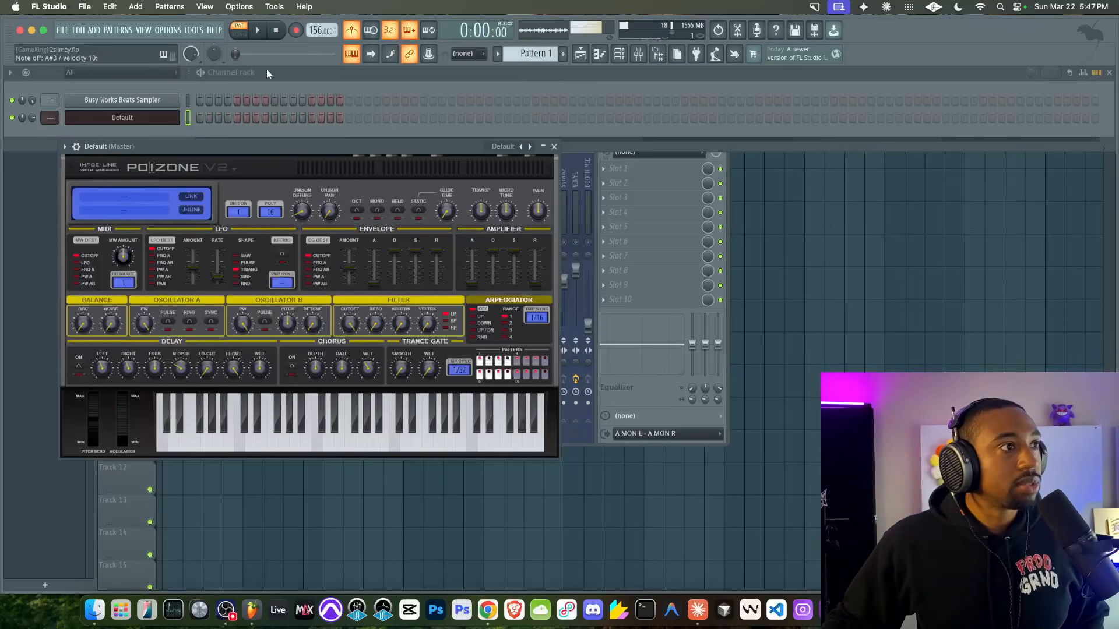
Record a melody with the PoiZone synth into Pattern 1, stop the recording and save the project
{"action": "left_click", "coordinate": [297, 32]}
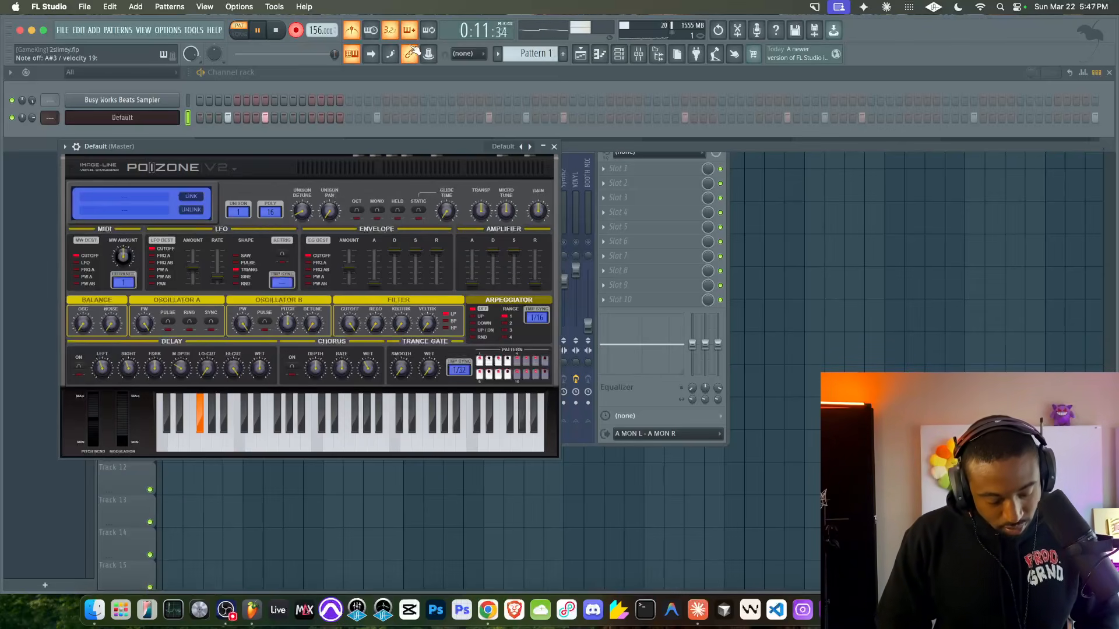
{"action": "key", "text": "space"}
{"action": "key", "text": "super+s"}
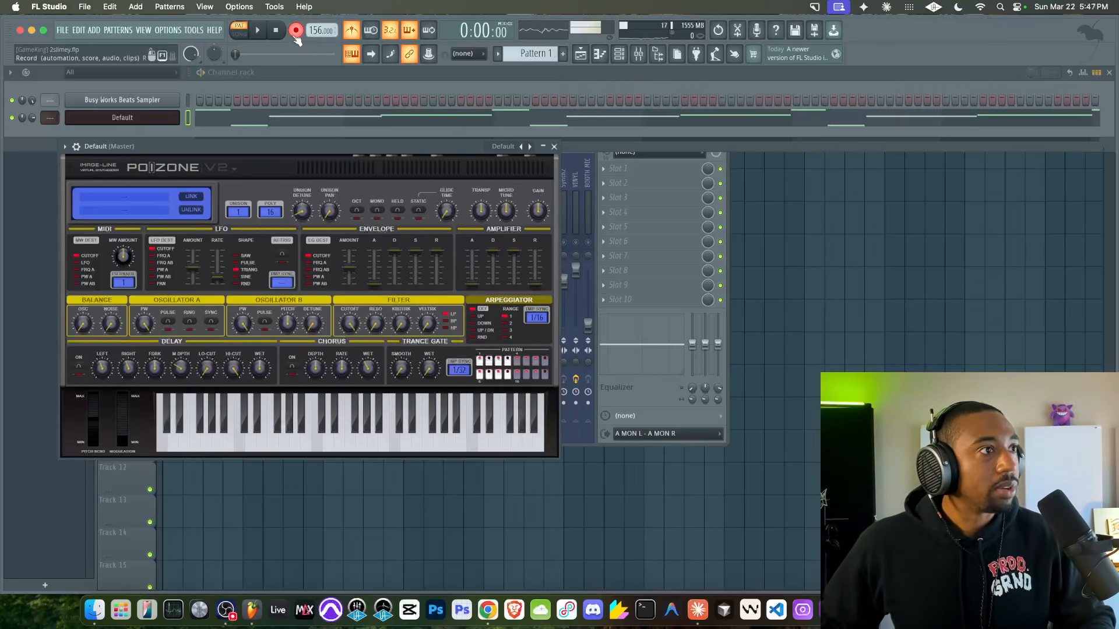
Quantize the recorded PoiZone melody and adjust its last two notes so they meet without overlapping
{"action": "left_click", "coordinate": [285, 118]}
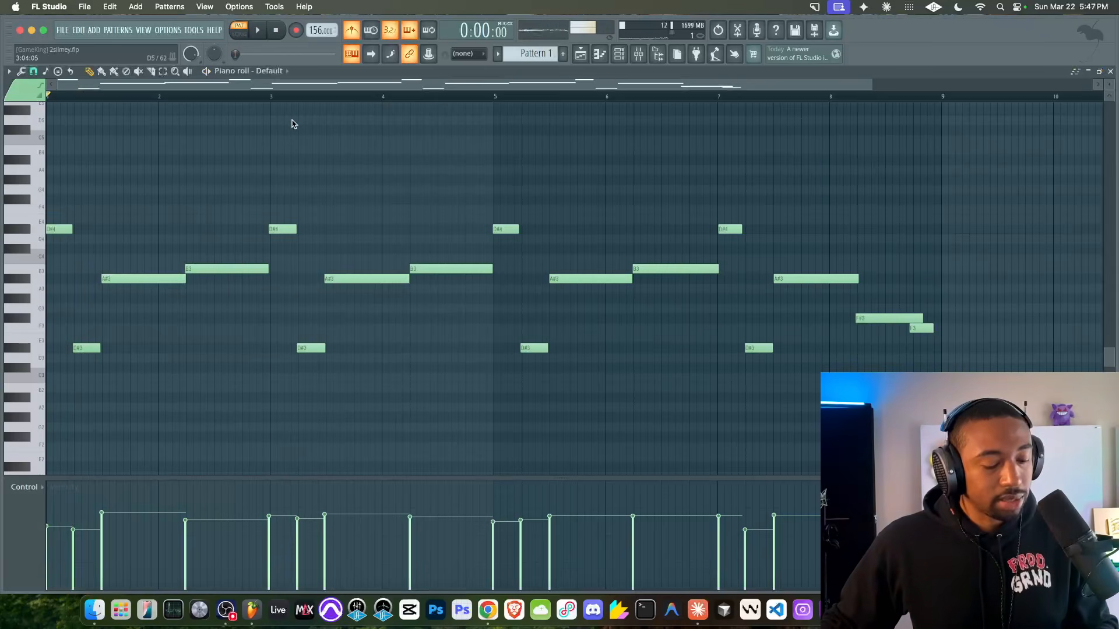
{"action": "key", "text": "space"}
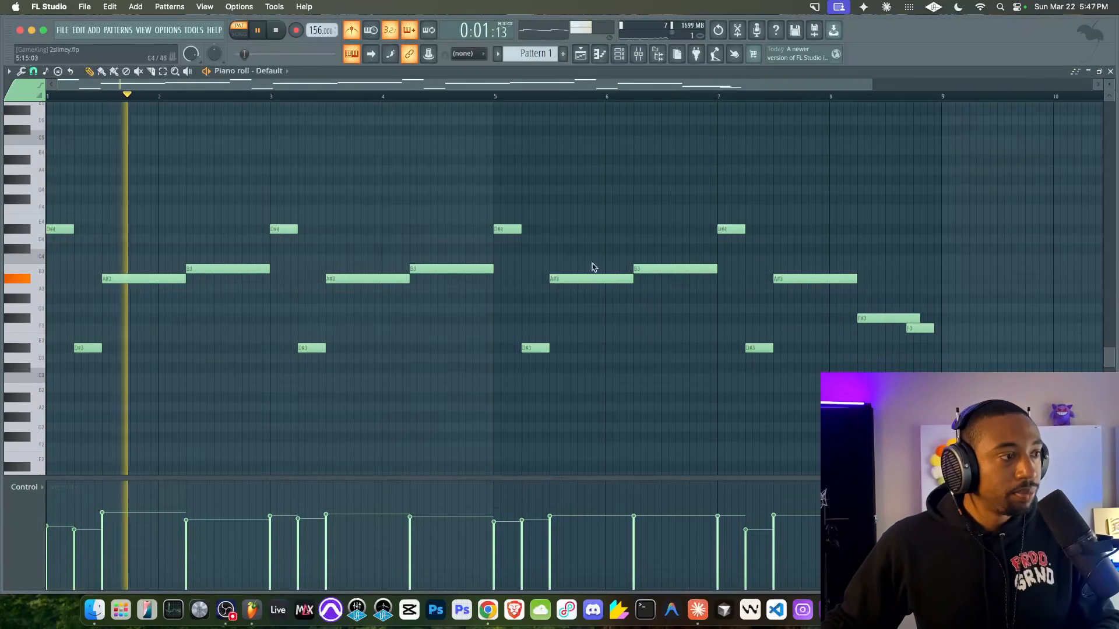
{"action": "scroll", "coordinate": [513, 270], "scroll_direction": "down", "scroll_amount": 2, "text": "ctrl"}
{"action": "left_click_drag", "start_coordinate": [762, 328], "coordinate": [753, 318]}
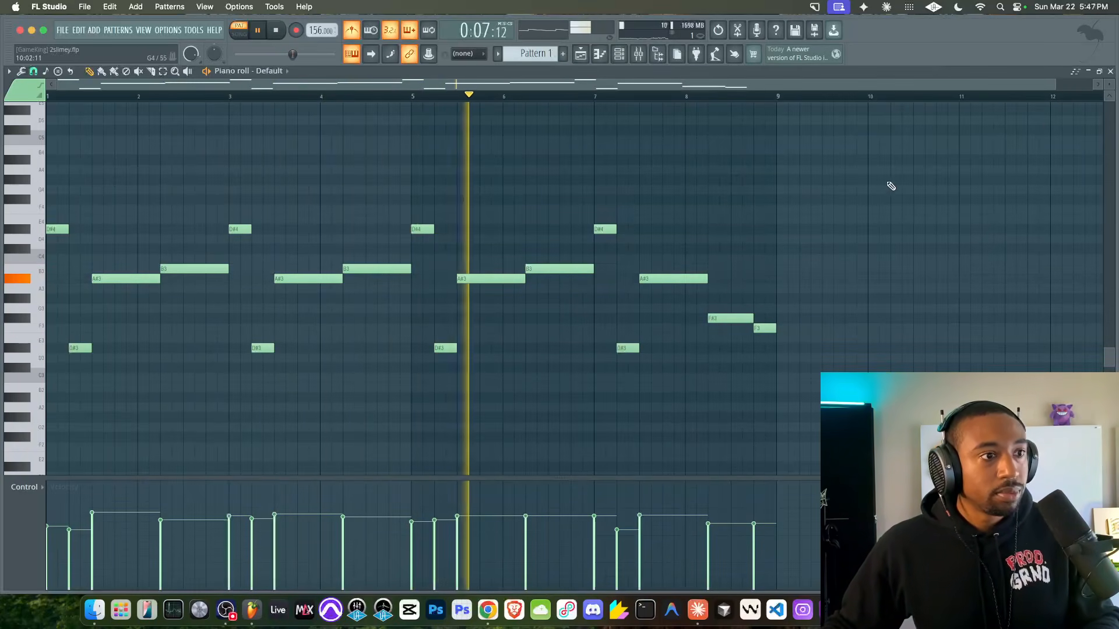
{"action": "key", "text": "space"}
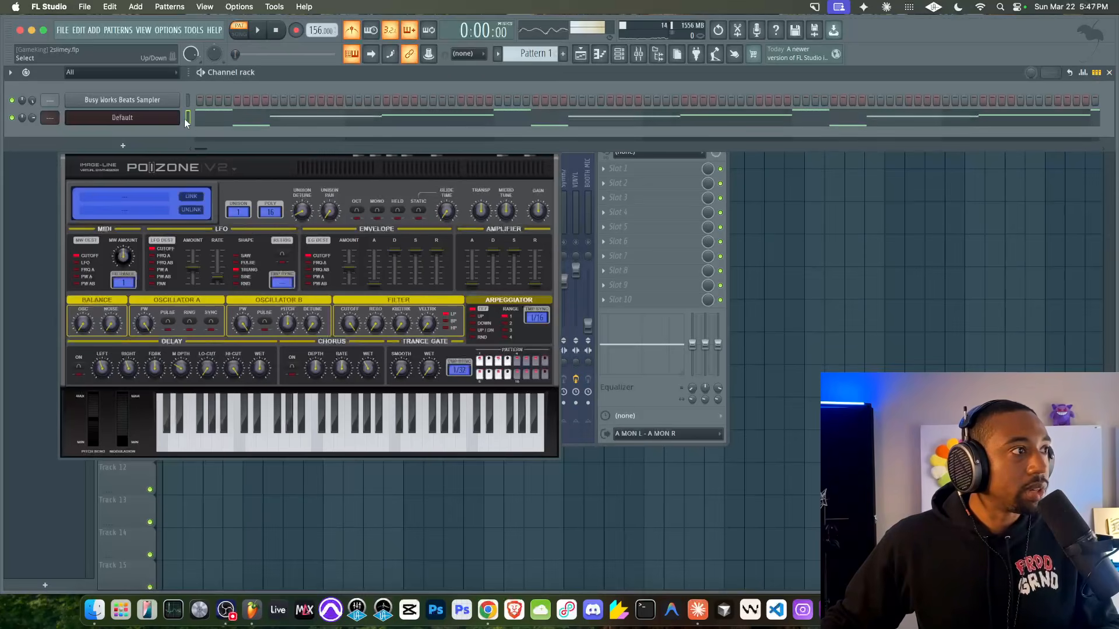
Route the PoiZone channel to mixer track 2 and open the Tape Emulation on the BEAT MIx track
{"action": "key", "text": "super+l"}
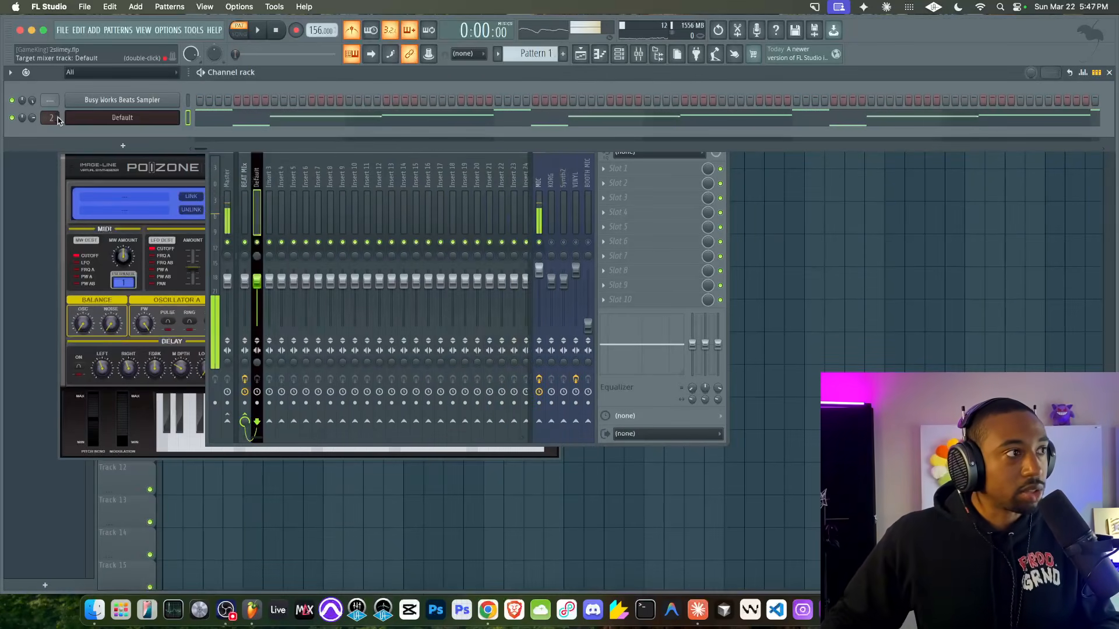
{"action": "left_click", "coordinate": [244, 192]}
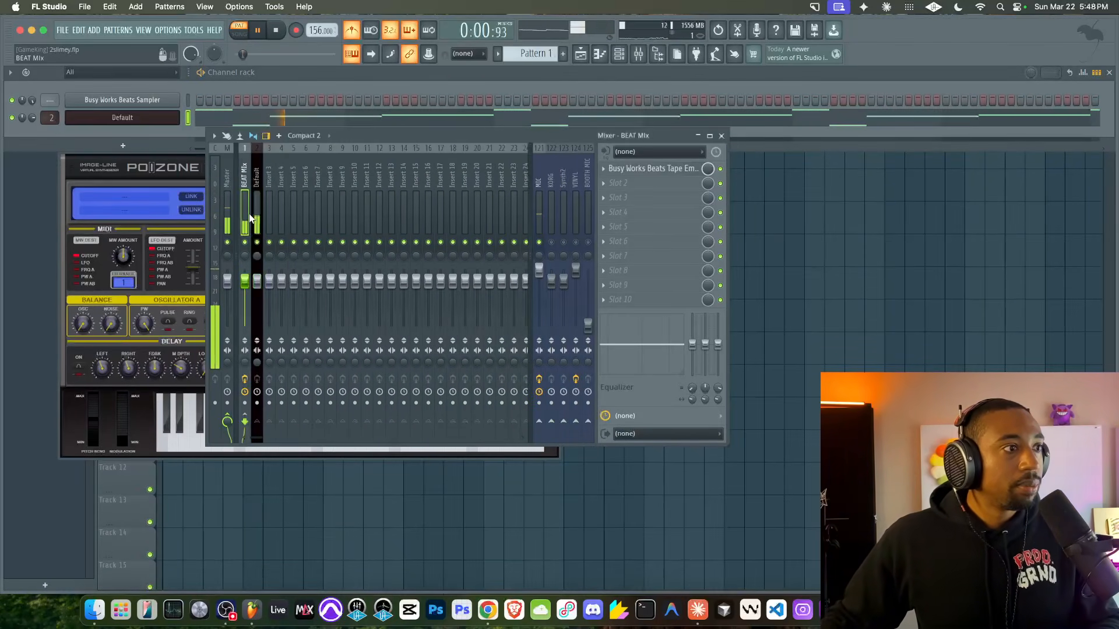
{"action": "left_click", "coordinate": [651, 175]}
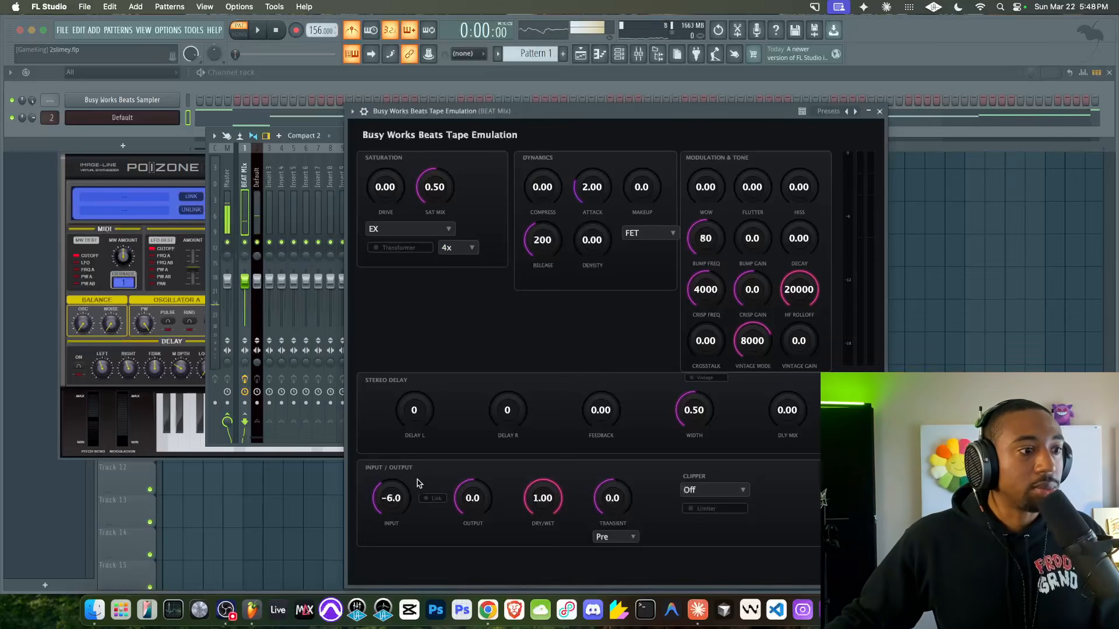
Set the Tape Emulation's input to 1.4, drive to 0.40, saturation mix to 0.68 and output to -9.9
{"action": "scroll", "coordinate": [392, 485], "scroll_direction": "up", "scroll_amount": 5}
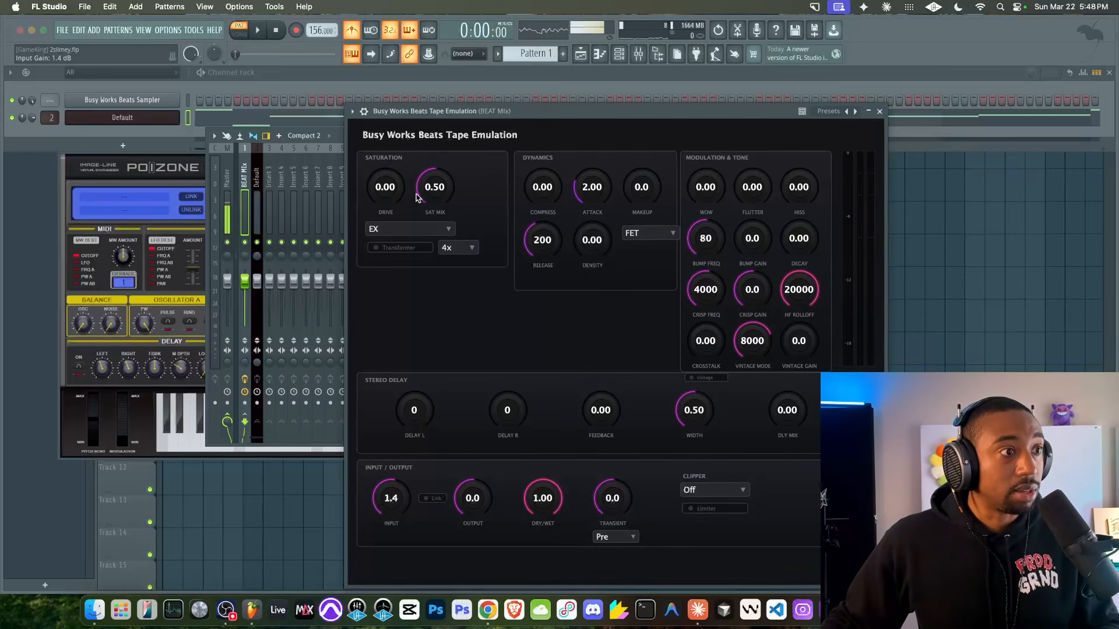
{"action": "mouse_move", "coordinate": [427, 187]}
{"action": "left_mouse_down"}
{"action": "mouse_move", "coordinate": [428, 169]}
{"action": "mouse_move", "coordinate": [434, 187]}
{"action": "left_mouse_up"}
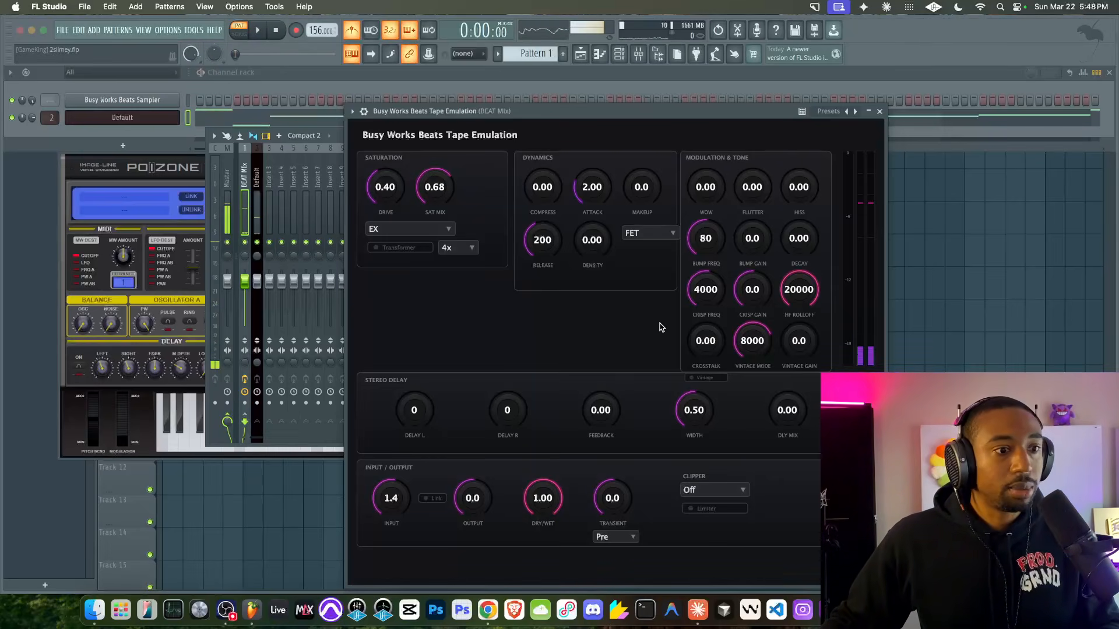
{"action": "key", "text": "space"}
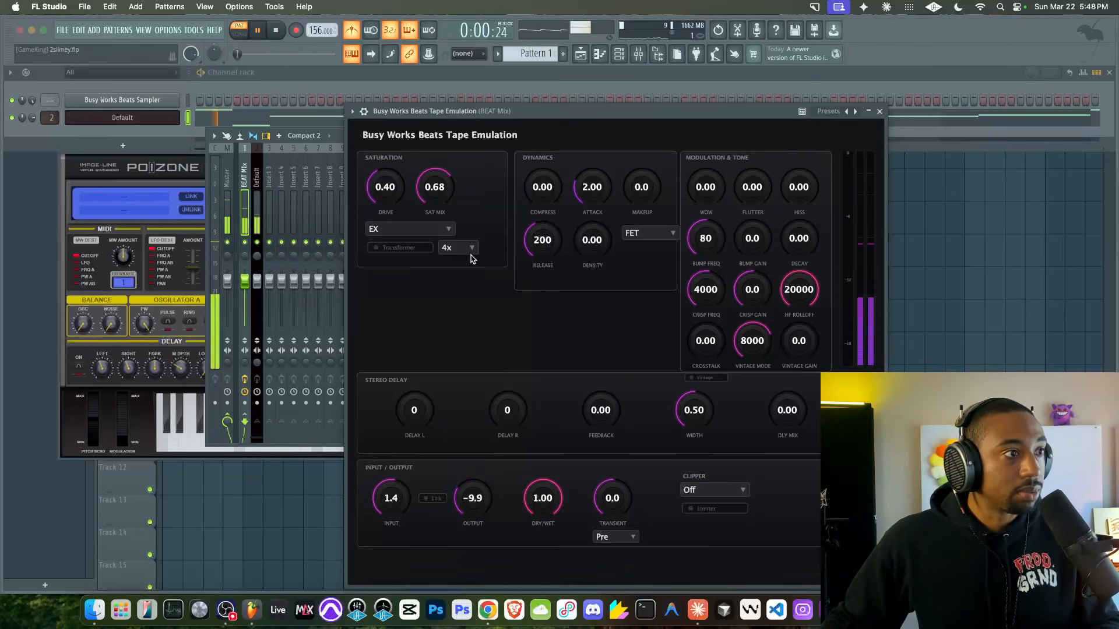
Switch the Tape Emulation's saturation type to Triode, with drive at 0.71 and saturation mix at 1.00, while auditioning the melody
{"action": "left_click_drag", "start_coordinate": [438, 190], "coordinate": [430, 143]}
{"action": "left_click_drag", "start_coordinate": [376, 211], "coordinate": [376, 221]}
{"action": "key", "text": "space"}
{"action": "left_click", "coordinate": [409, 229]}
{"action": "left_click", "coordinate": [382, 284]}
{"action": "key", "text": "space"}
{"action": "left_click_drag", "start_coordinate": [435, 187], "coordinate": [397, 148]}
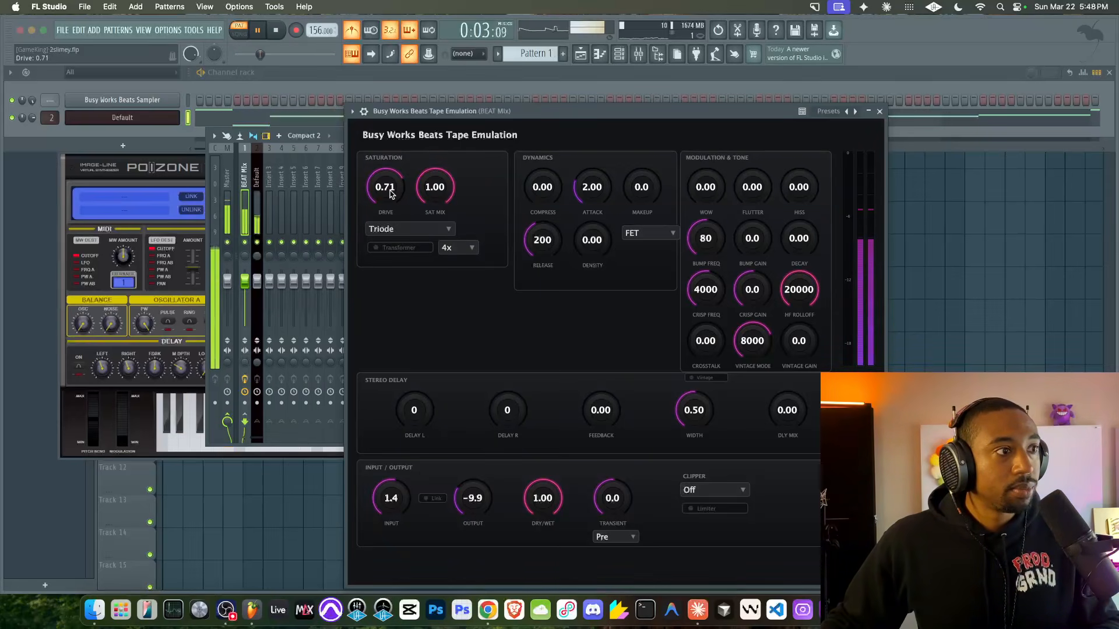
Change the saturation type to Pentode, audition it with the saturation mix set to 0.93, and close the Tape Emulation
{"action": "key", "text": "space"}
{"action": "left_click", "coordinate": [412, 230]}
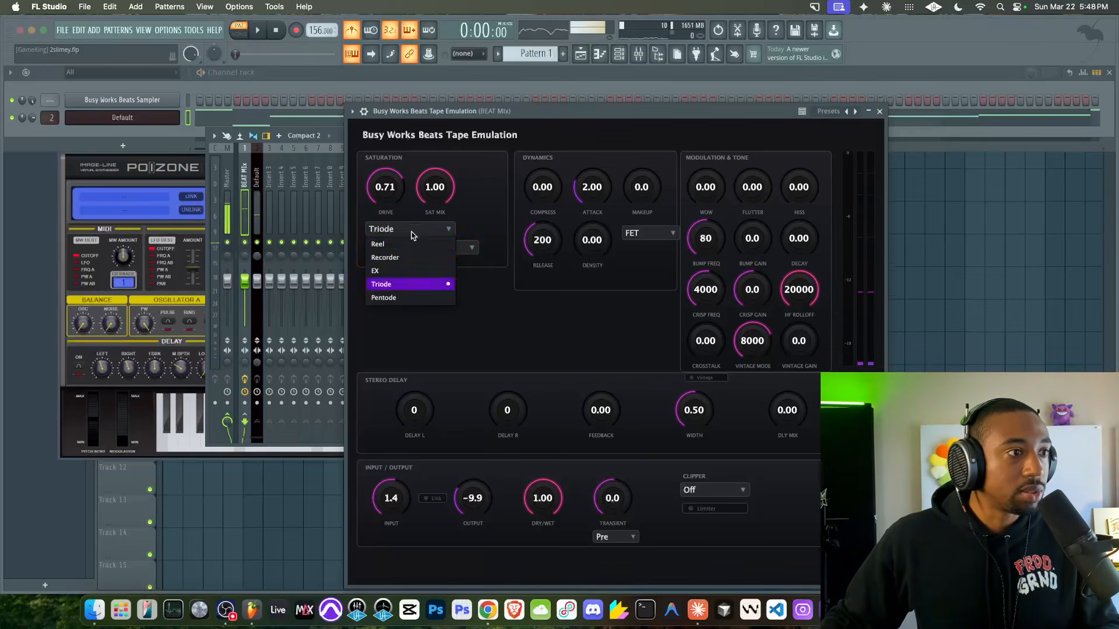
{"action": "left_click", "coordinate": [395, 298]}
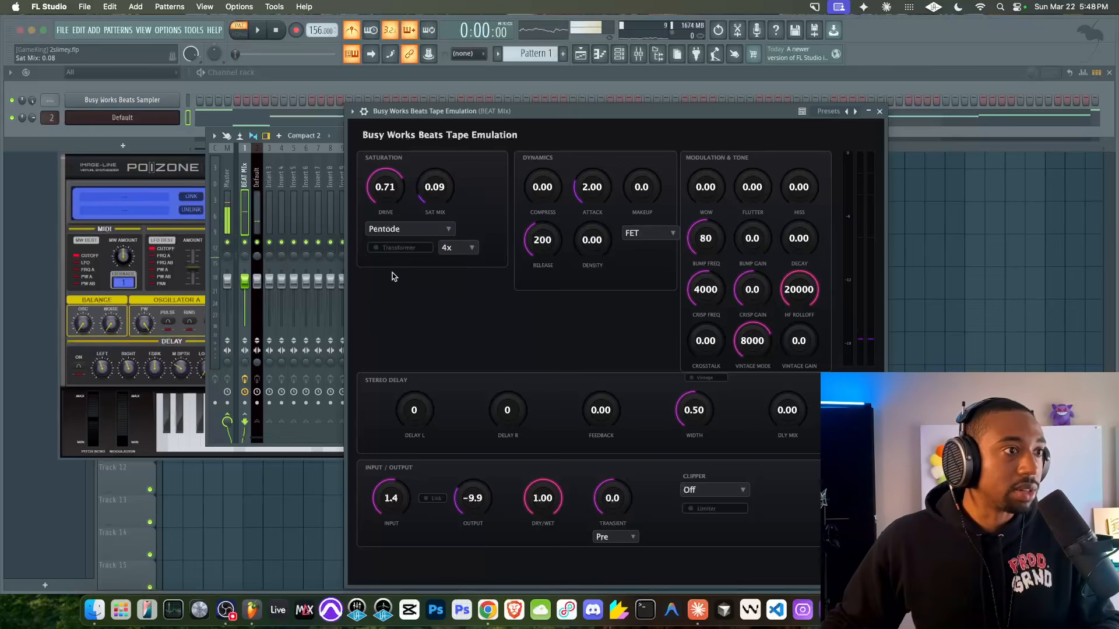
{"action": "key", "text": "space"}
{"action": "left_click_drag", "start_coordinate": [398, 259], "coordinate": [412, 191]}
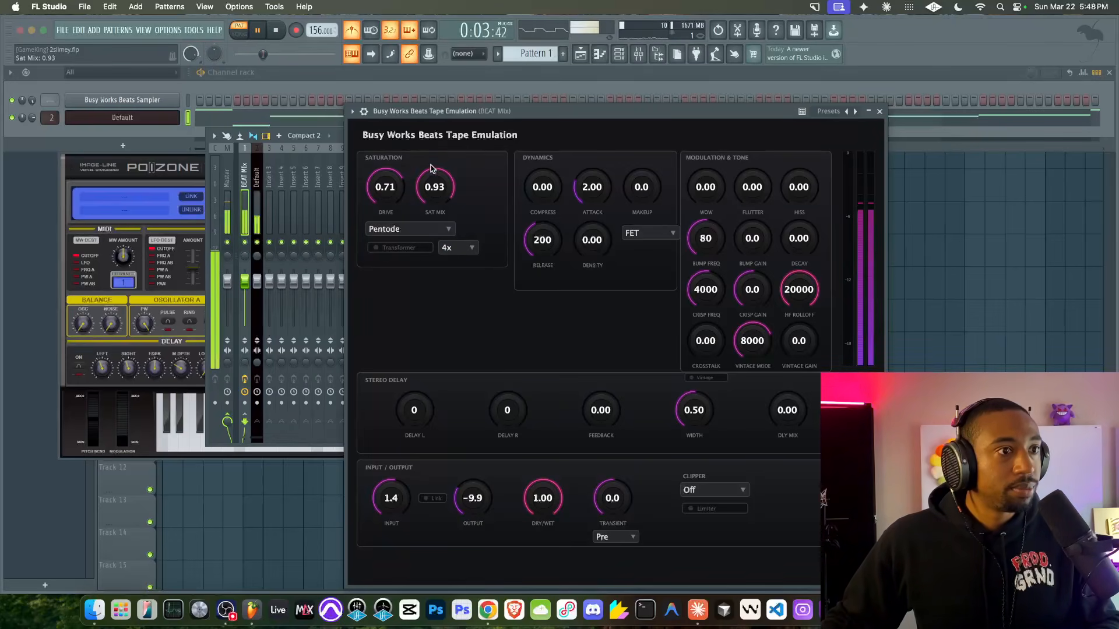
{"action": "key", "text": "space"}
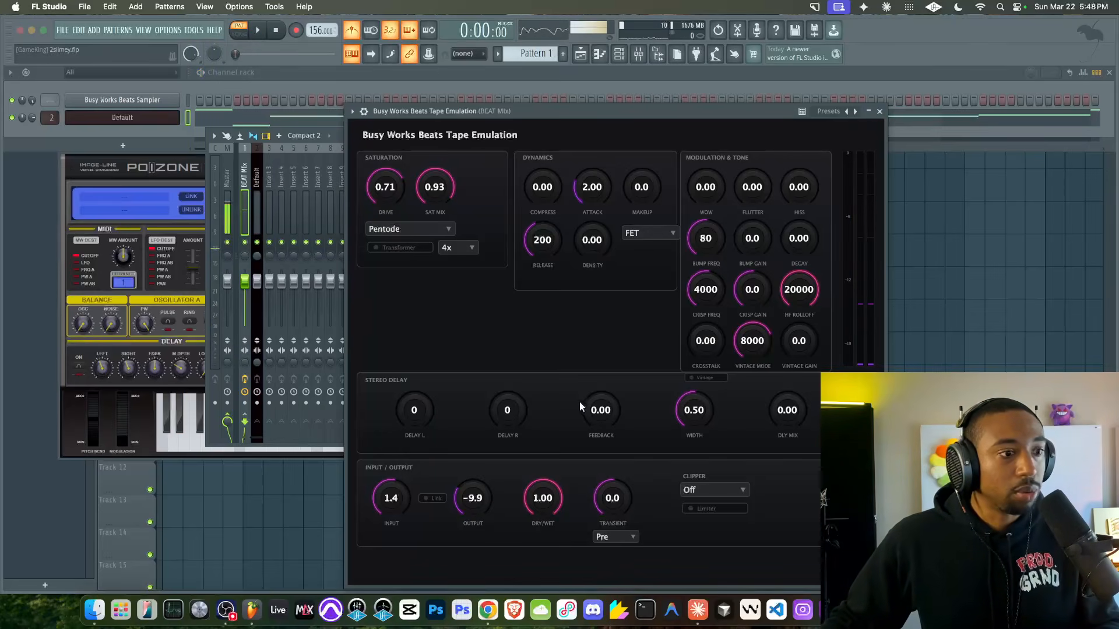
{"action": "left_click", "coordinate": [879, 112]}
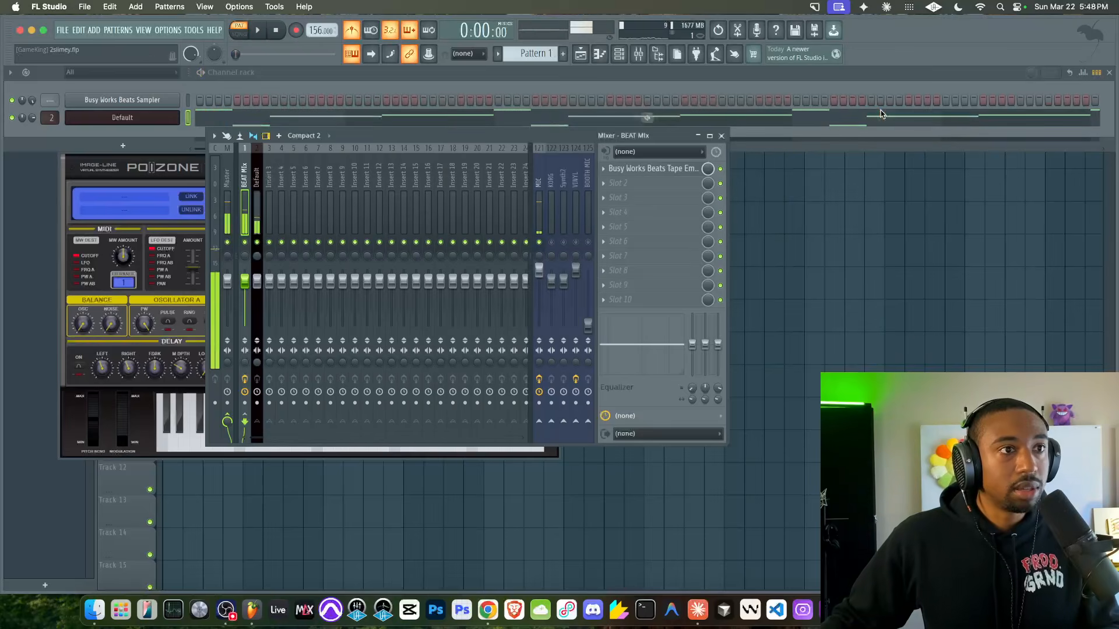
Transpose the whole PoiZone melody down one octave in the piano roll and play it back
{"action": "left_click", "coordinate": [798, 123]}
{"action": "scroll", "coordinate": [799, 120], "scroll_direction": "up", "scroll_amount": 3}
{"action": "key", "text": "space"}
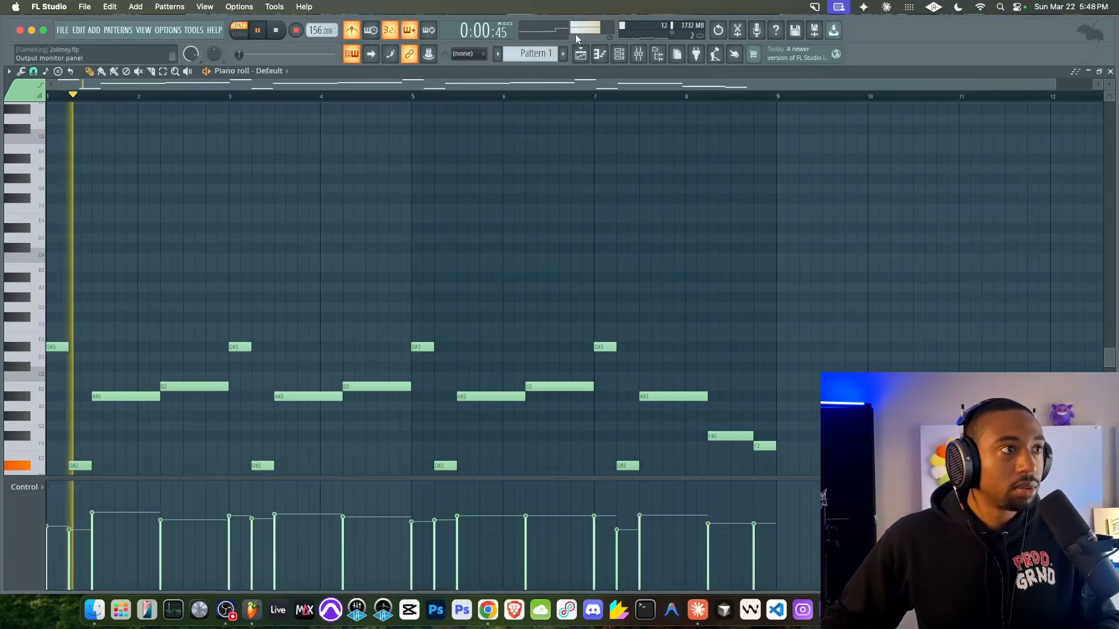
Compare the playing melody with the Tape Emulation bypassed and enabled on the BEAT MIx track, and close the mixer
{"action": "left_click", "coordinate": [638, 54]}
{"action": "left_click", "coordinate": [720, 169]}
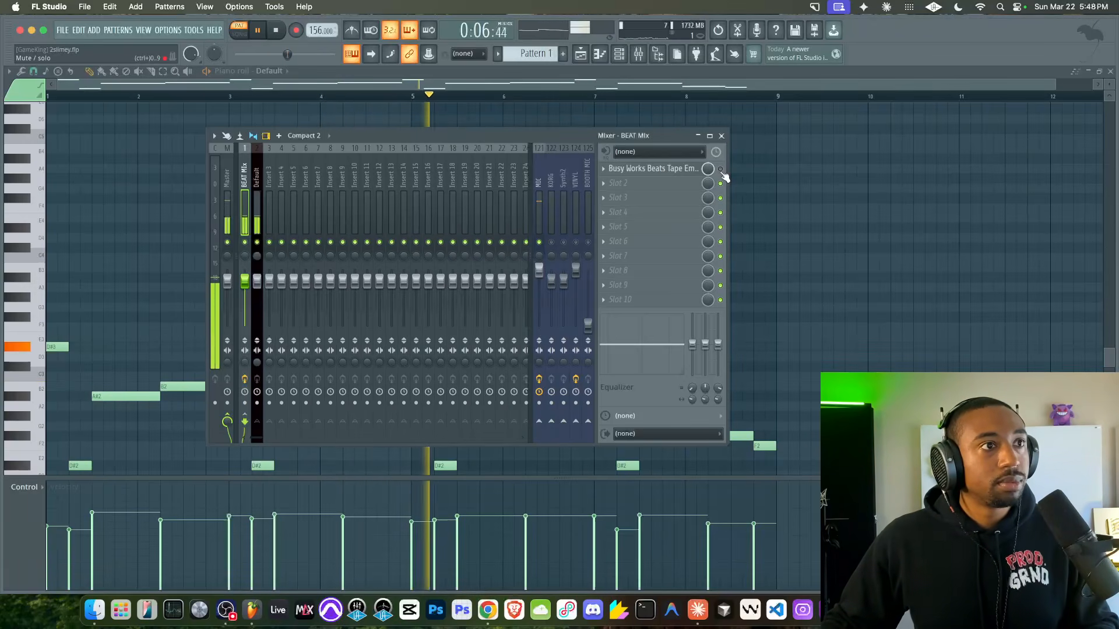
{"action": "left_click", "coordinate": [721, 169]}
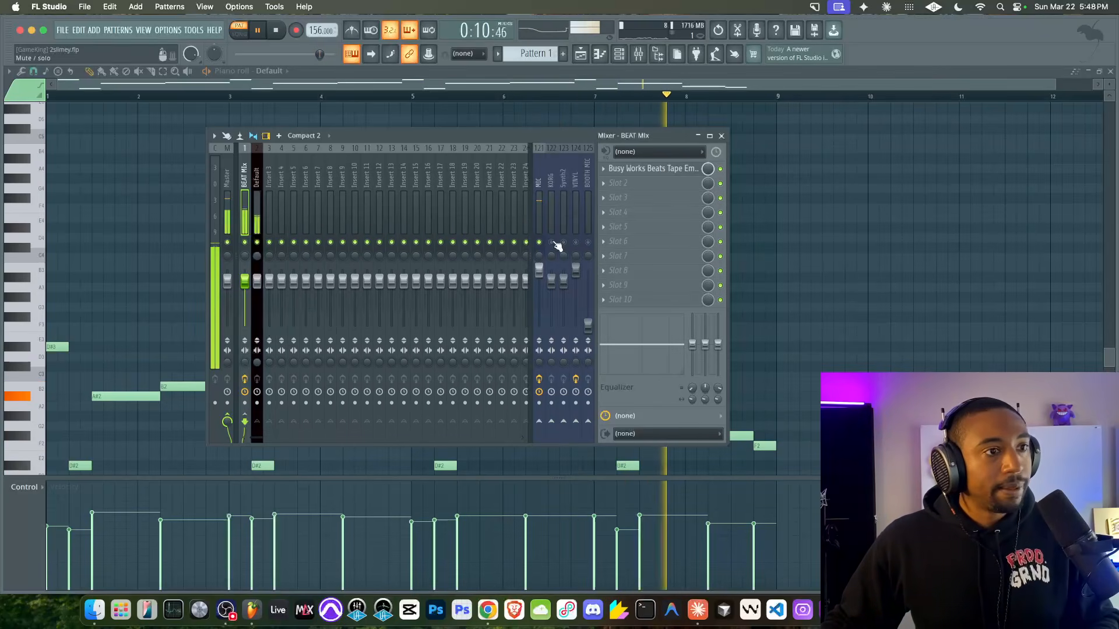
{"action": "left_click", "coordinate": [721, 135]}
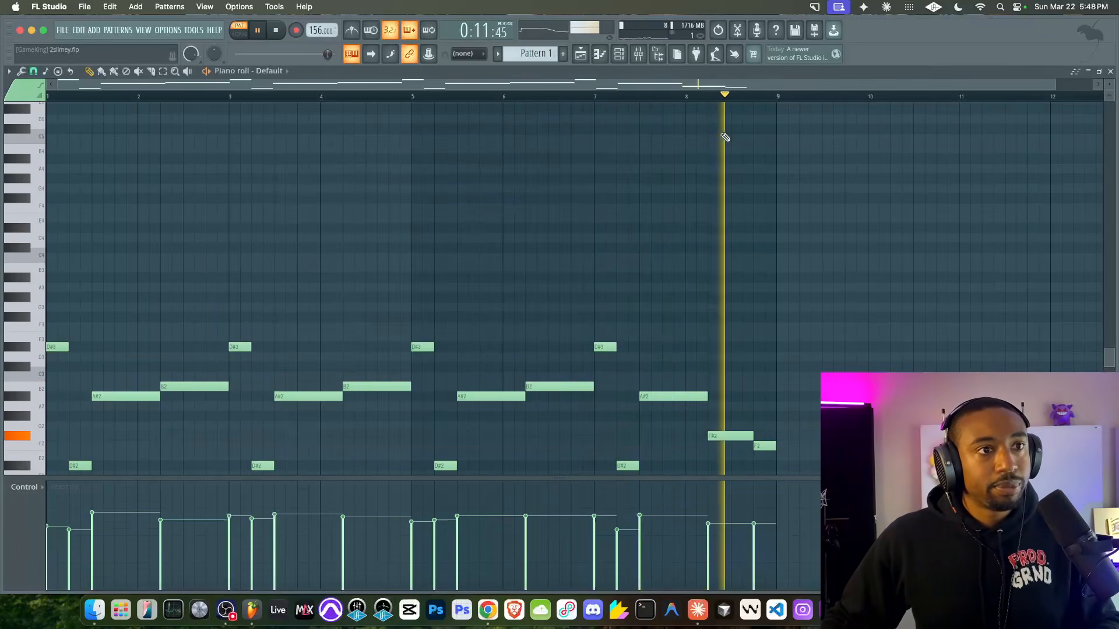
Close the piano roll, stop playback and save the project
{"action": "left_click", "coordinate": [1111, 71]}
{"action": "key", "text": "space"}
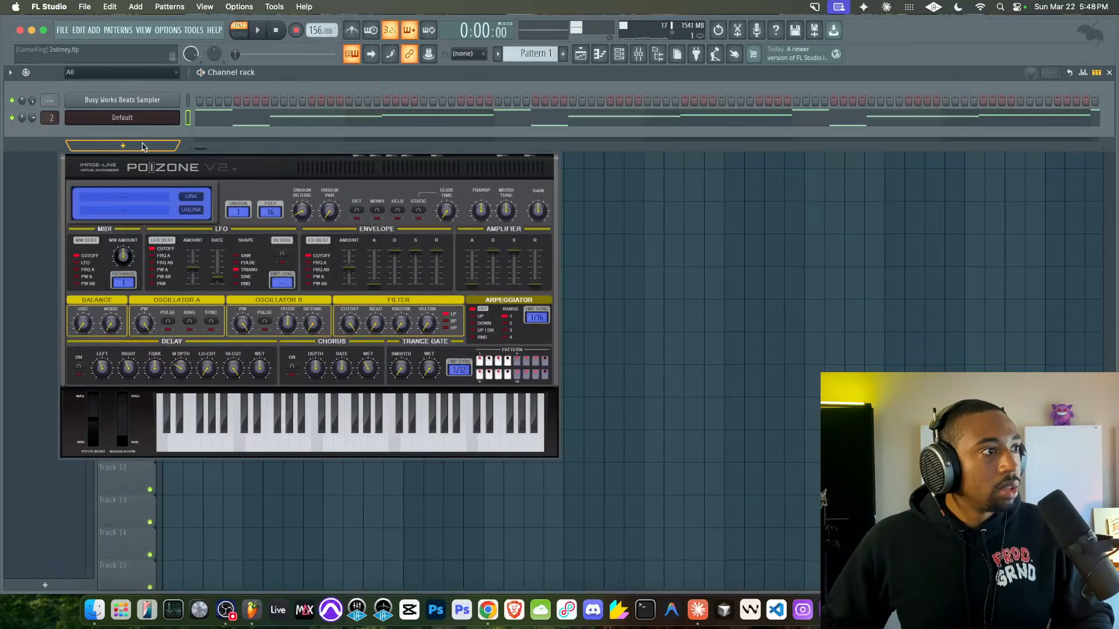
{"action": "key", "text": "super+s"}
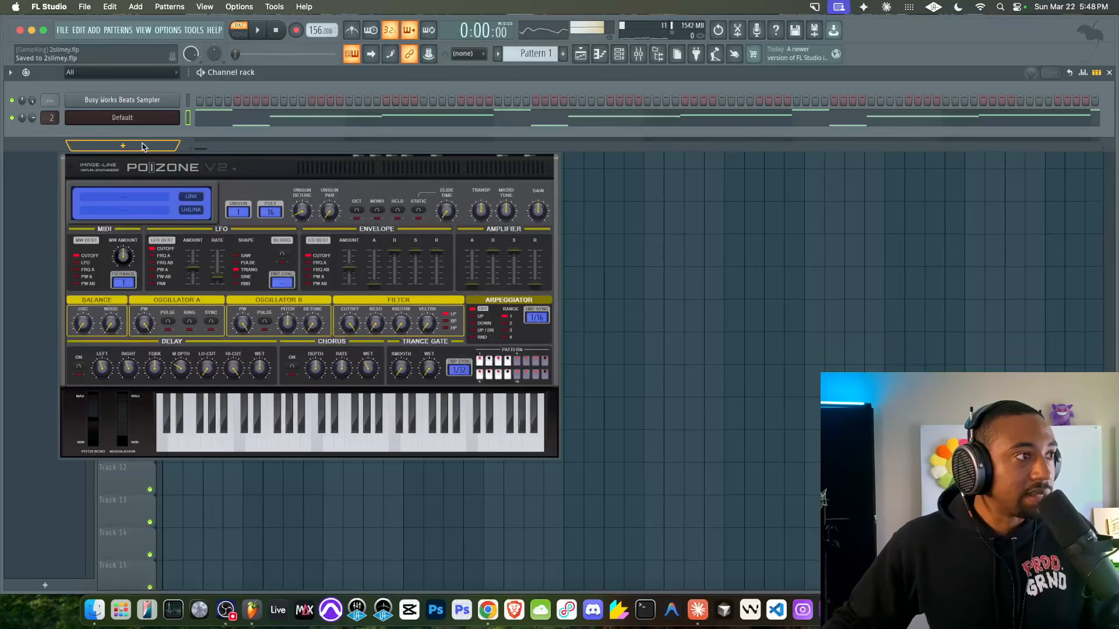
Add a second Busy Works Beats Sampler channel and load Mallet – Celeste from the Factory Library's Mallet category
{"action": "left_click", "coordinate": [142, 146]}
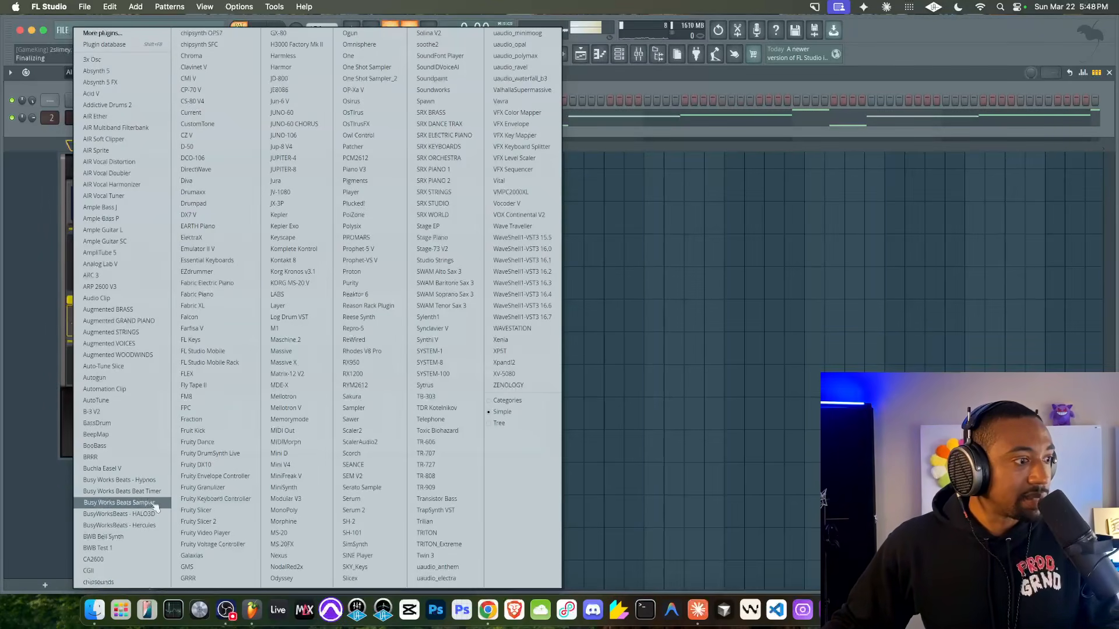
{"action": "left_click", "coordinate": [119, 503]}
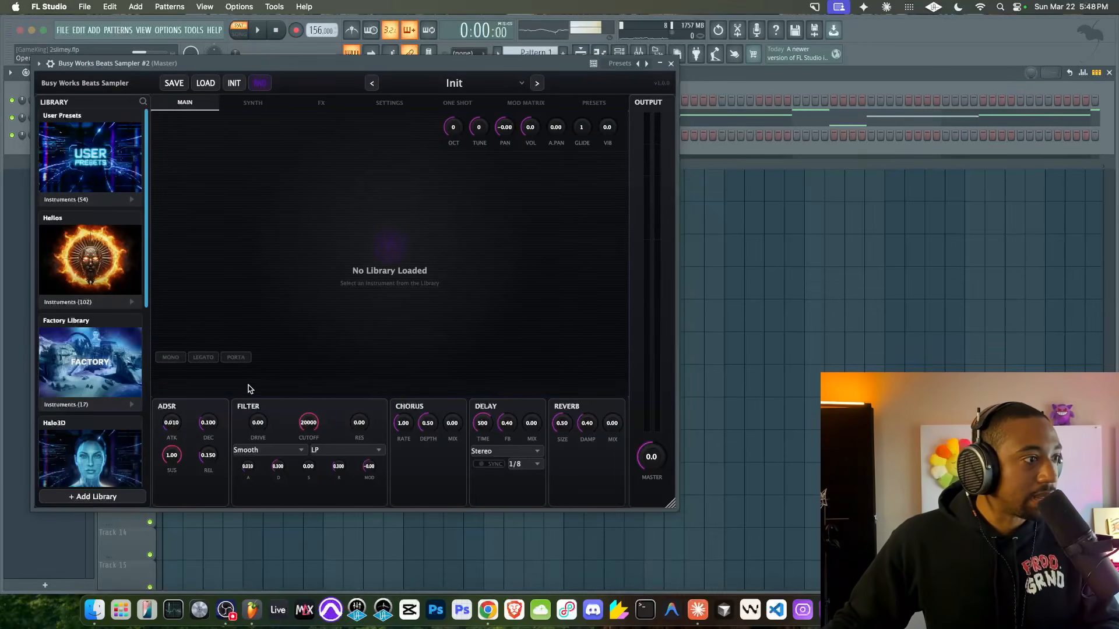
{"action": "left_click", "coordinate": [80, 405]}
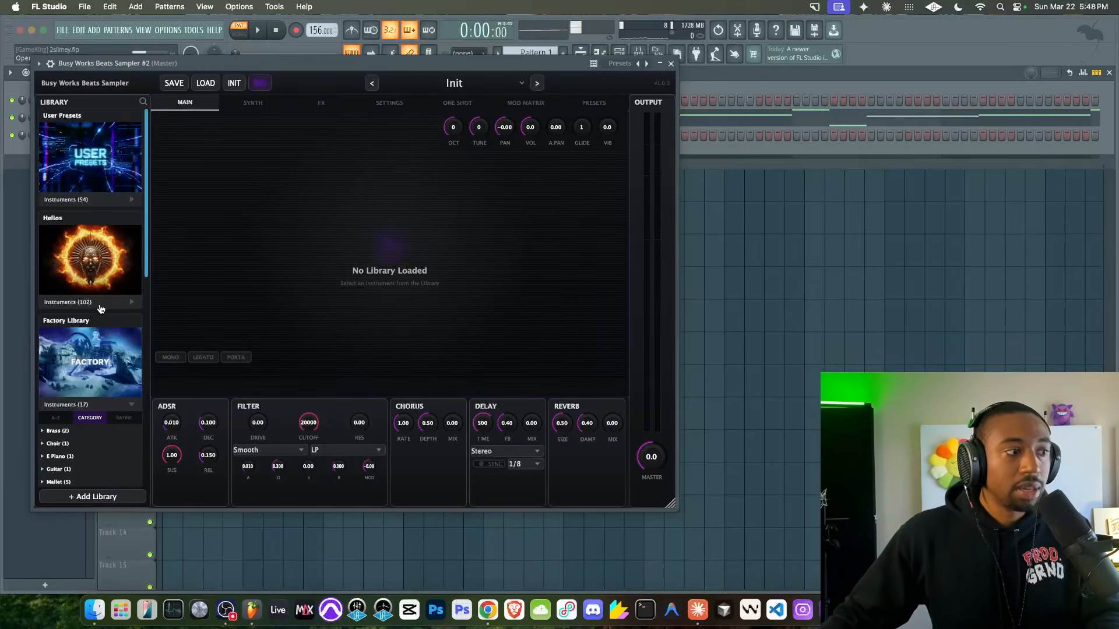
{"action": "scroll", "coordinate": [101, 308], "scroll_direction": "down", "scroll_amount": 5}
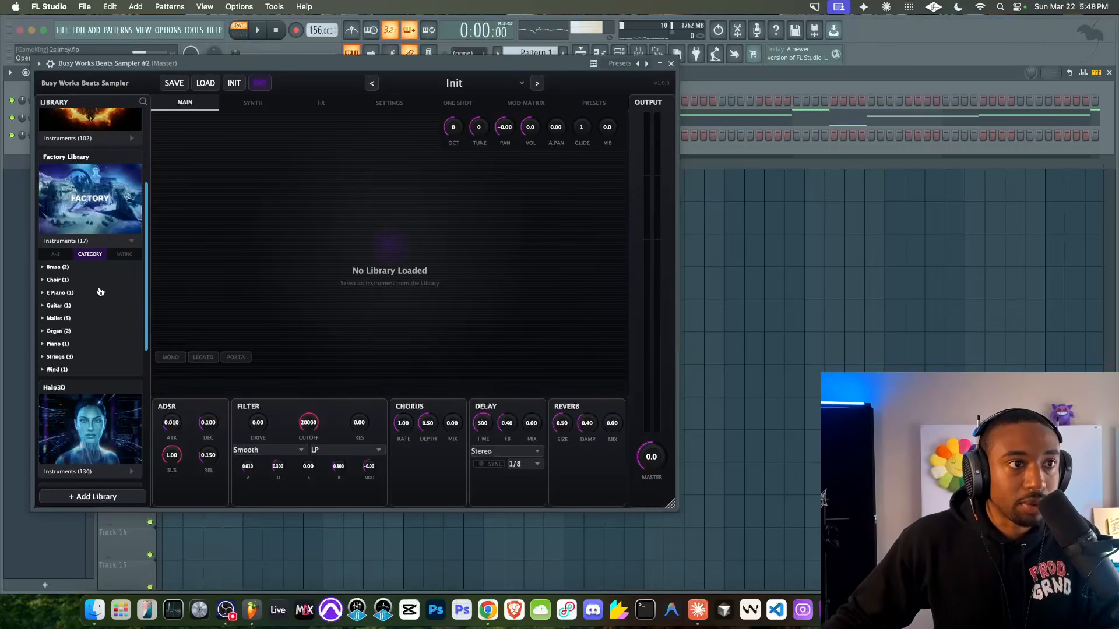
{"action": "left_click", "coordinate": [56, 318]}
{"action": "left_click", "coordinate": [63, 332]}
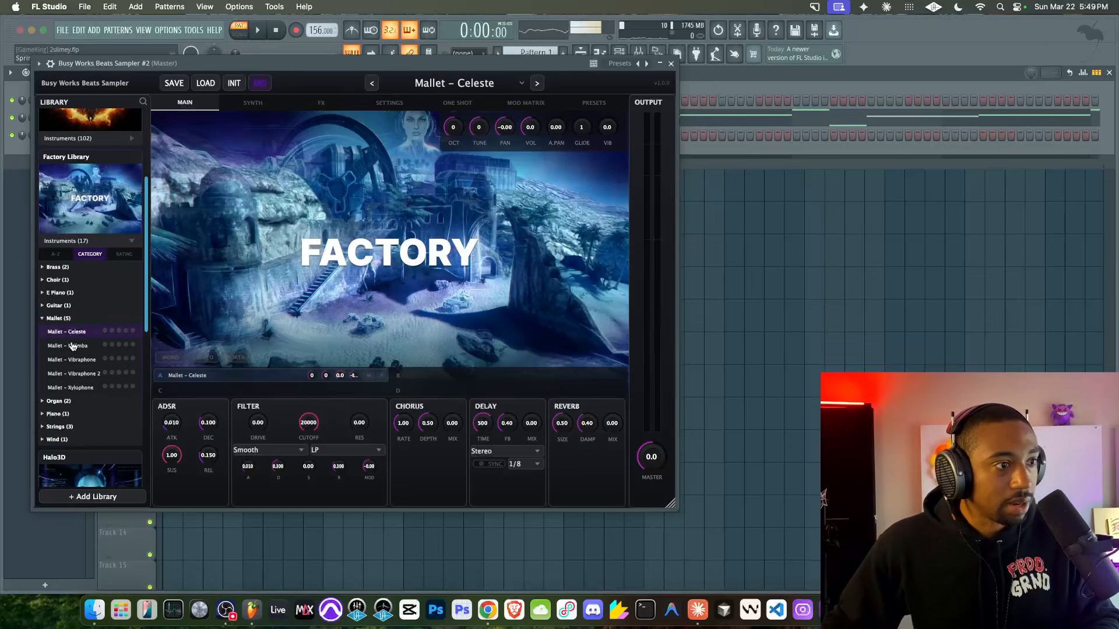
Set the celeste sampler's volume to 22.5, try it over the melody, close the plugin and stop playback
{"action": "mouse_move", "coordinate": [532, 137]}
{"action": "left_mouse_down"}
{"action": "mouse_move", "coordinate": [537, 87]}
{"action": "mouse_move", "coordinate": [548, 144]}
{"action": "left_mouse_up"}
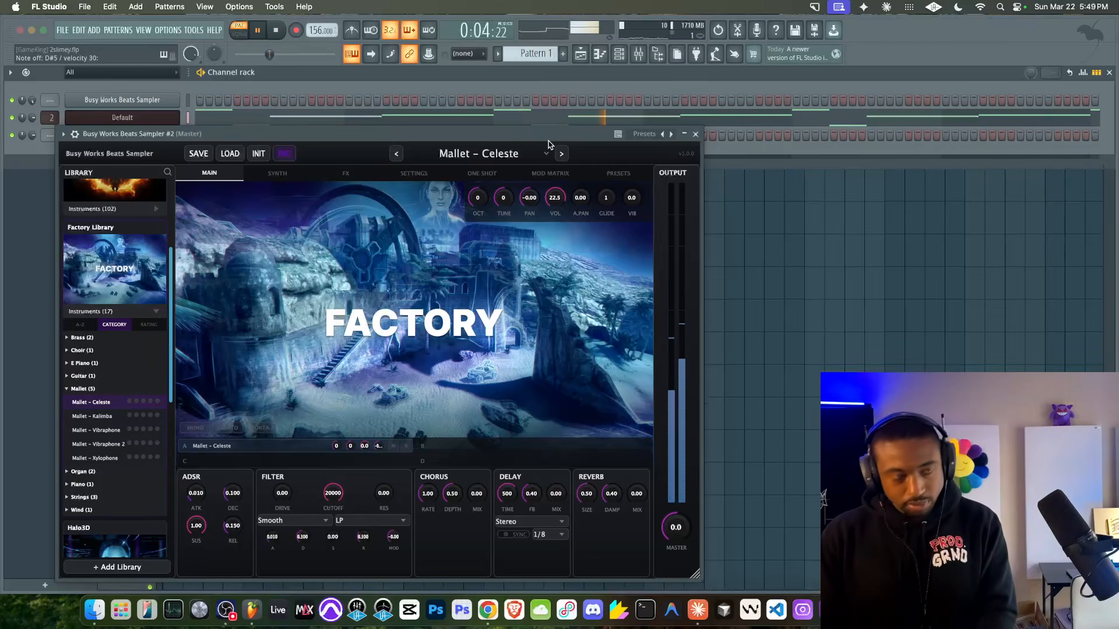
{"action": "left_click", "coordinate": [694, 133]}
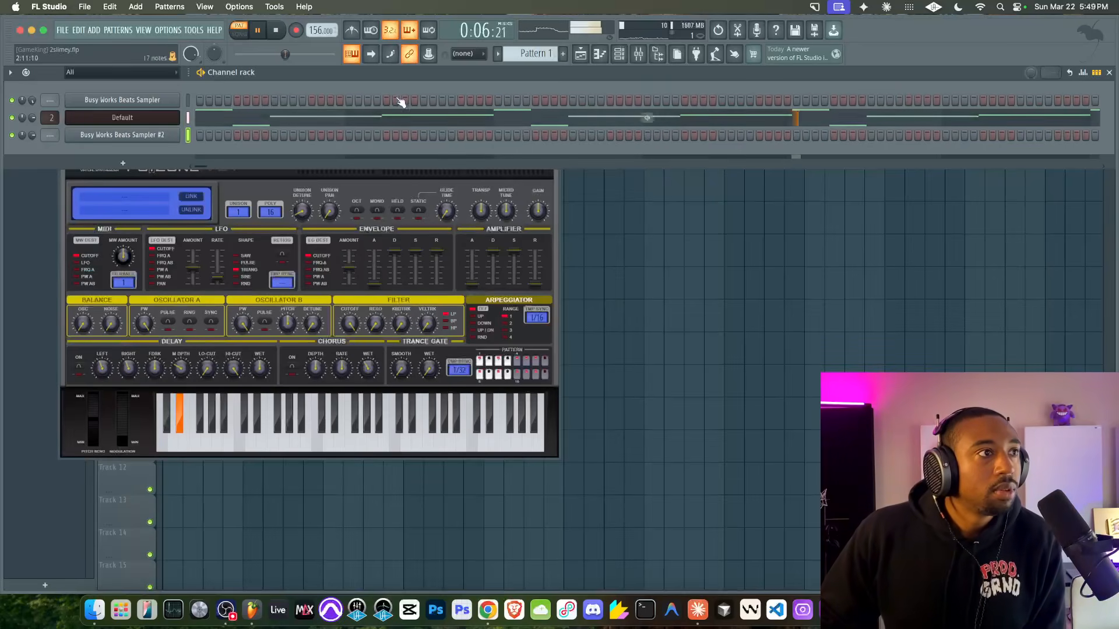
{"action": "left_click", "coordinate": [275, 31]}
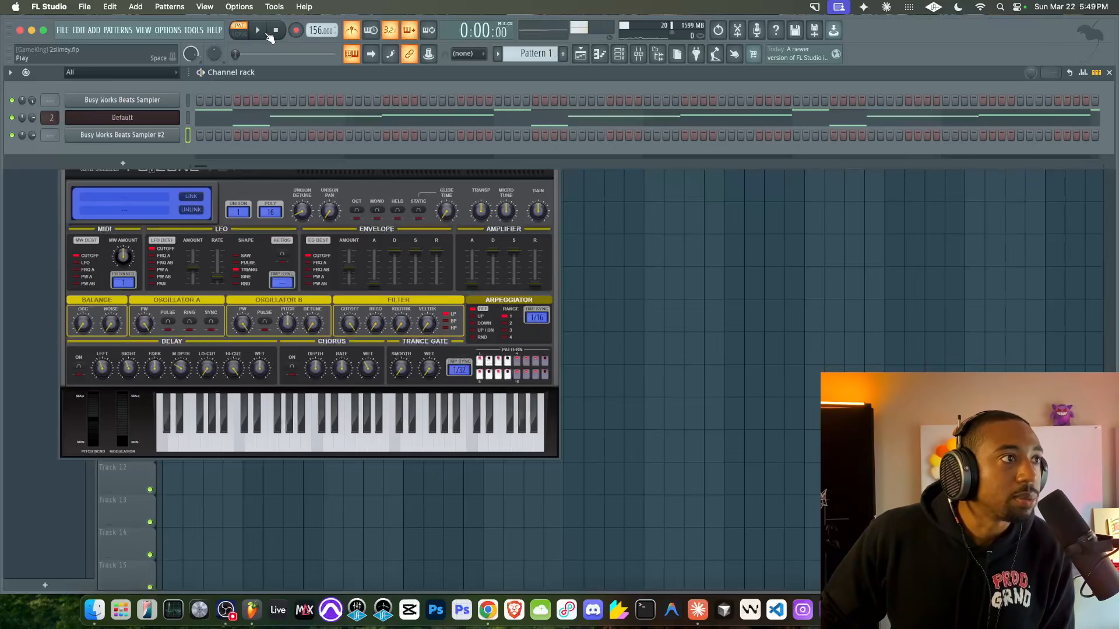
Place Pattern 1 at bar 1 of playlist Track 1, switch to song mode and set the playlist snap to Bar
{"action": "left_click", "coordinate": [615, 222]}
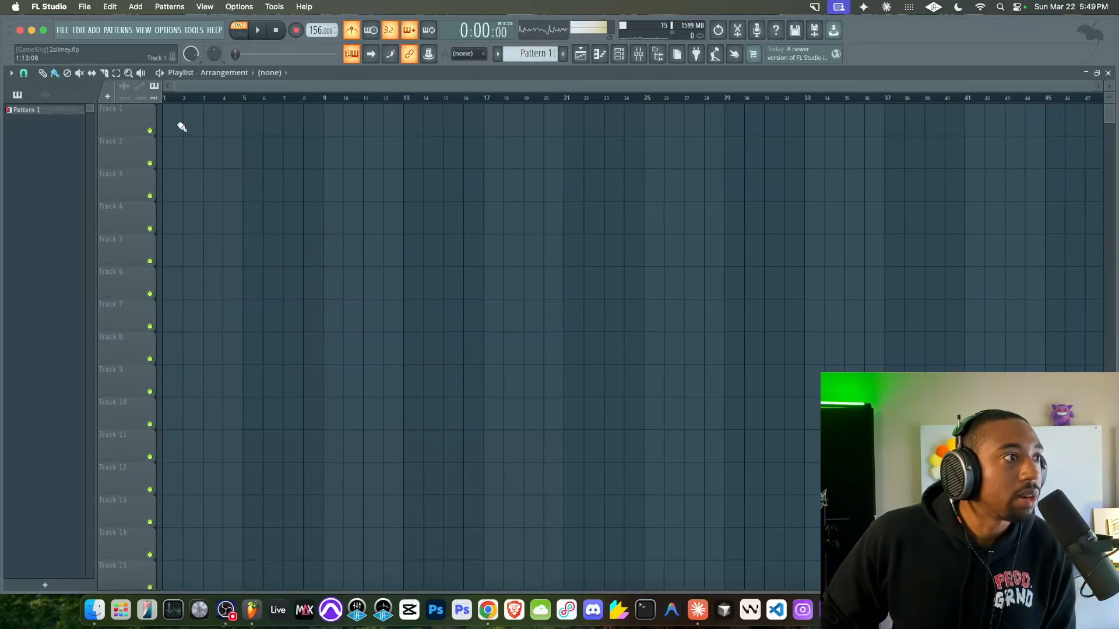
{"action": "left_click", "coordinate": [183, 128]}
{"action": "left_click", "coordinate": [239, 32]}
{"action": "left_click", "coordinate": [23, 72]}
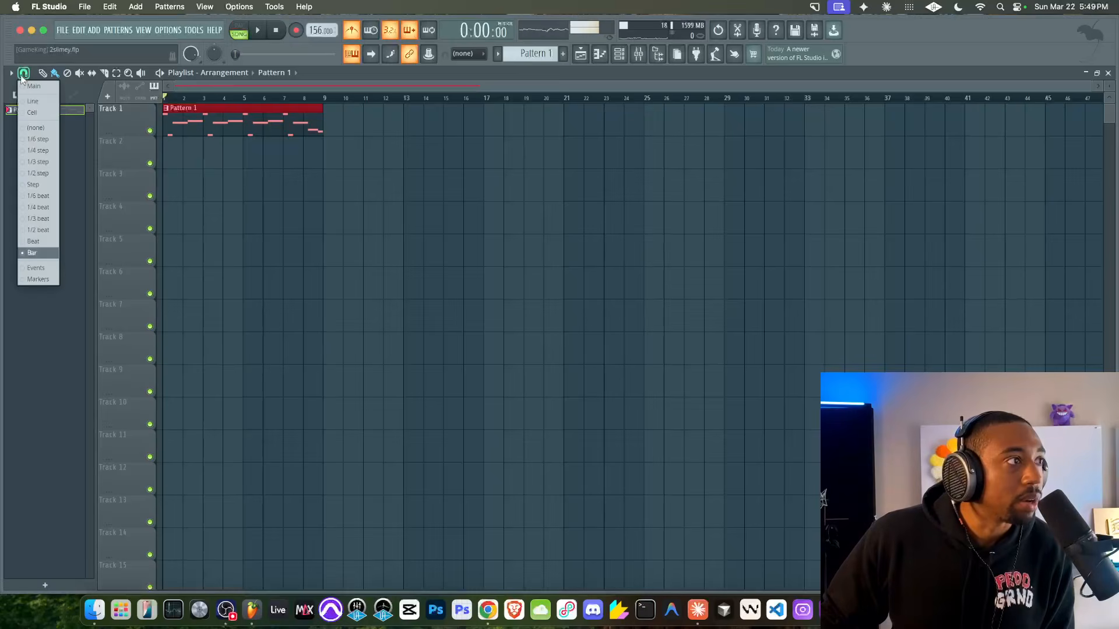
{"action": "left_click", "coordinate": [35, 252]}
Create Pattern 2, record a celeste part into it over Pattern 1, and play the song back
{"action": "key", "text": "F4"}
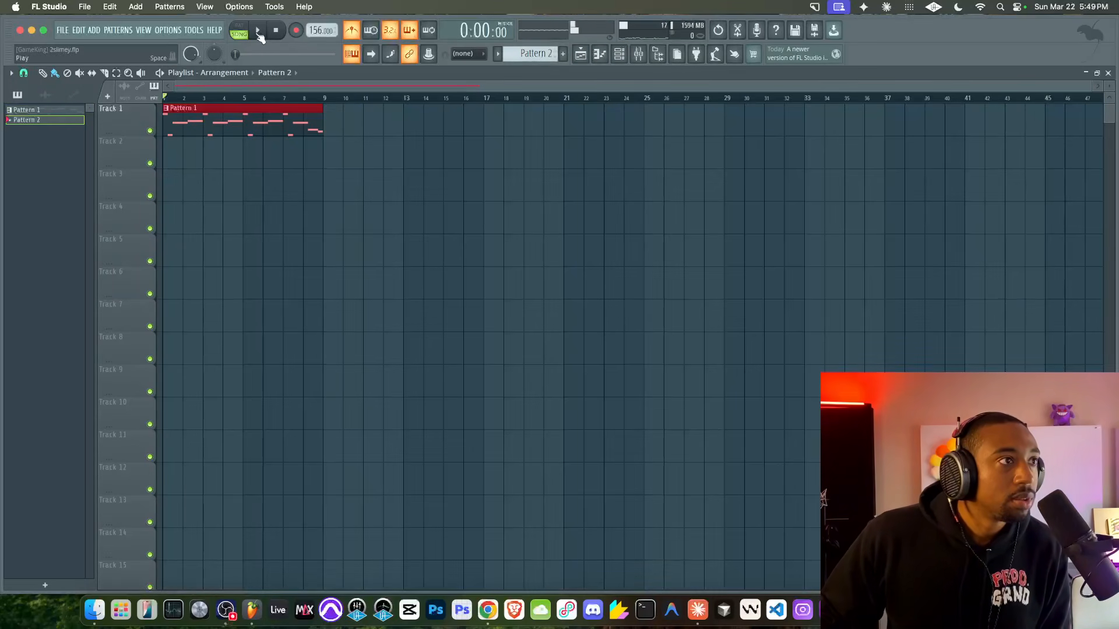
{"action": "left_click", "coordinate": [295, 31]}
{"action": "left_click", "coordinate": [260, 32]}
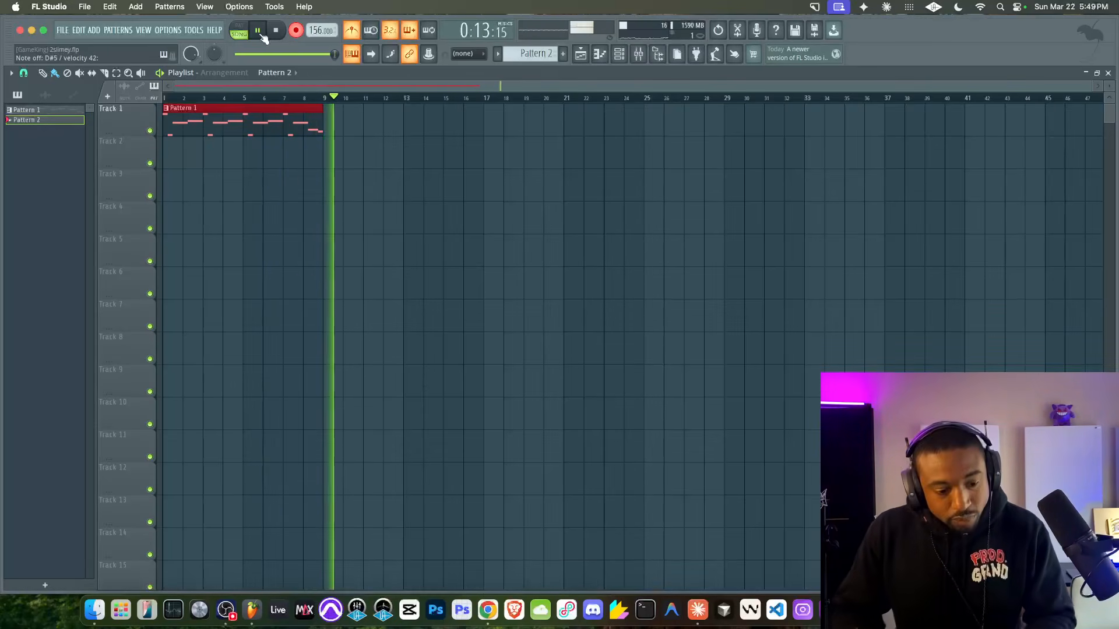
{"action": "key", "text": "space"}
{"action": "left_click", "coordinate": [259, 32]}
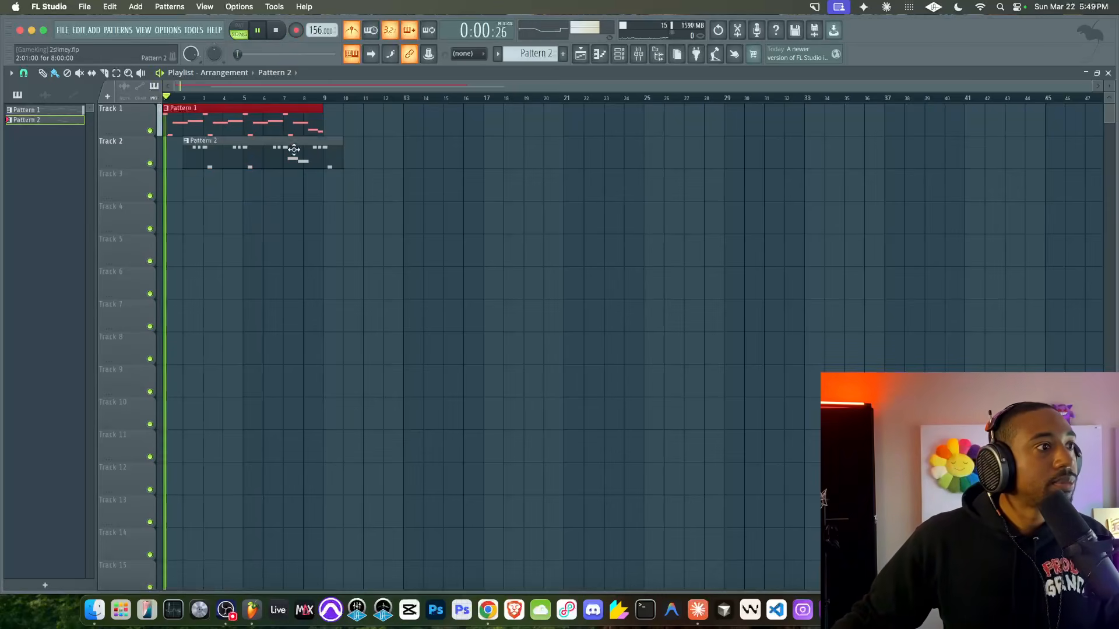
Open the recorded Pattern 2 in the piano roll and route Busy Works Beats Sampler #2 to mixer track 3
{"action": "double_click", "coordinate": [298, 153]}
{"action": "key", "text": "space"}
{"action": "key", "text": "space"}
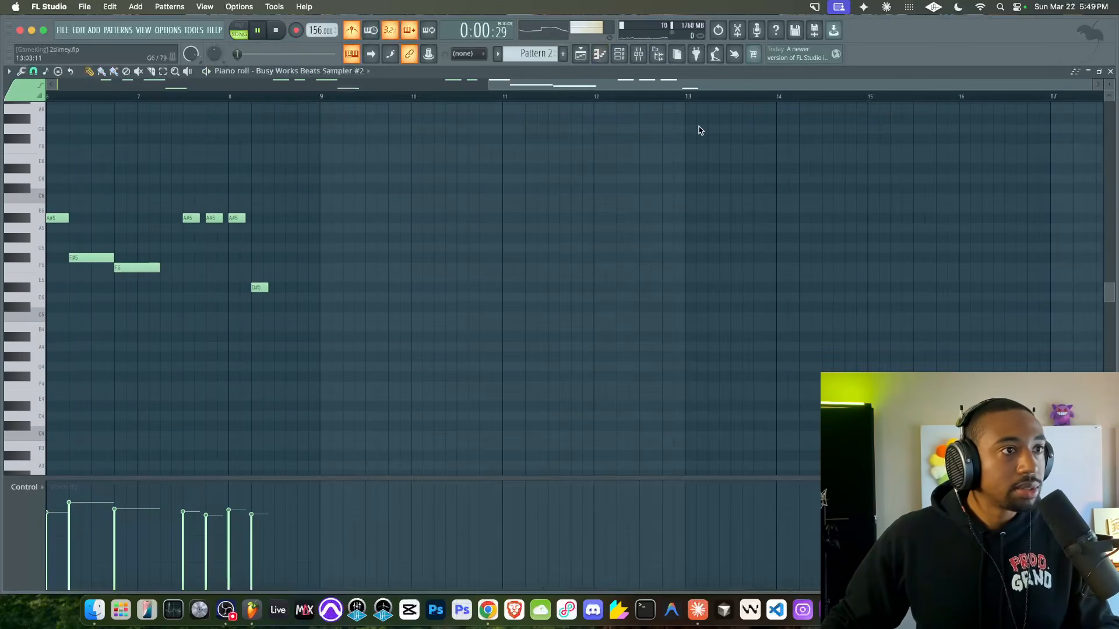
{"action": "left_click", "coordinate": [621, 54]}
{"action": "key", "text": "ctrl+l"}
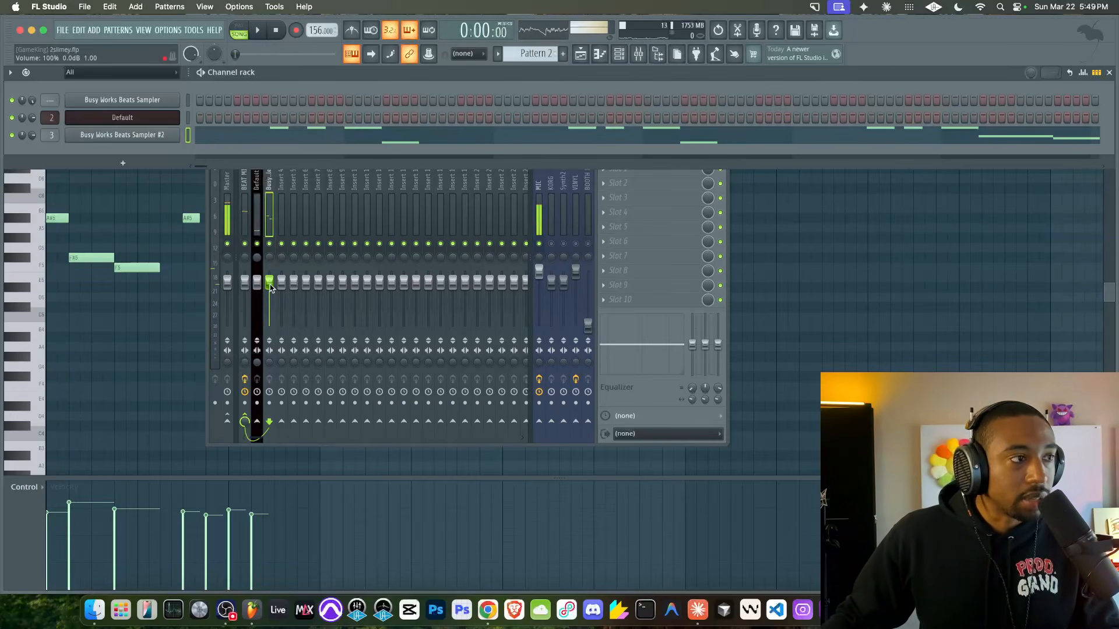
Play the song, check the Tape Emulation on the BEAT Mix track, lower that track's fader slightly and close the mixer
{"action": "key", "text": "space"}
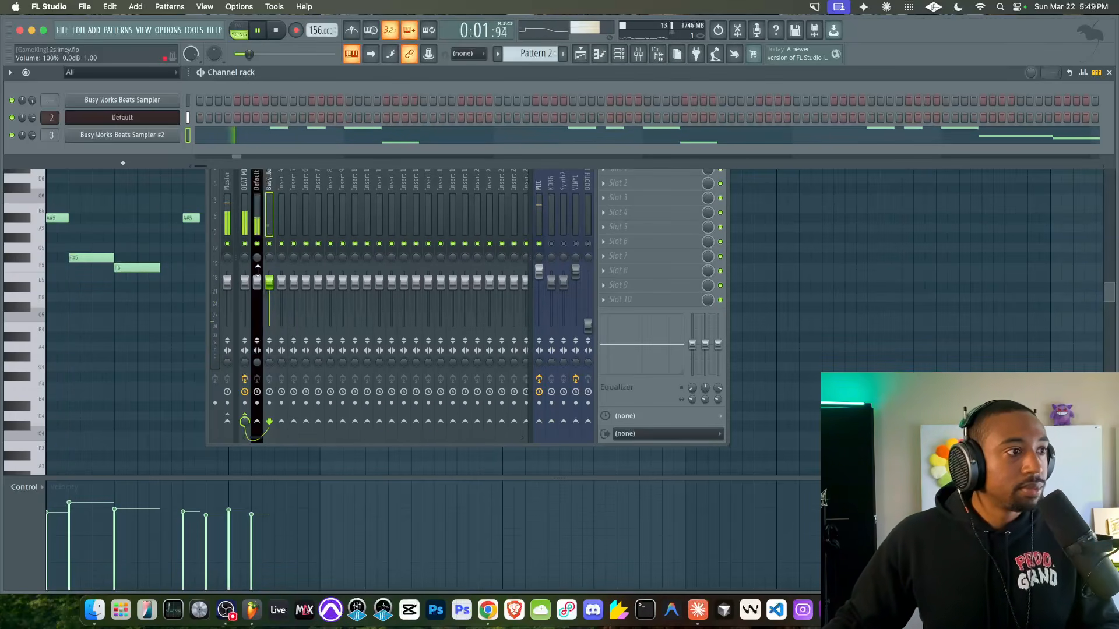
{"action": "left_click", "coordinate": [247, 231]}
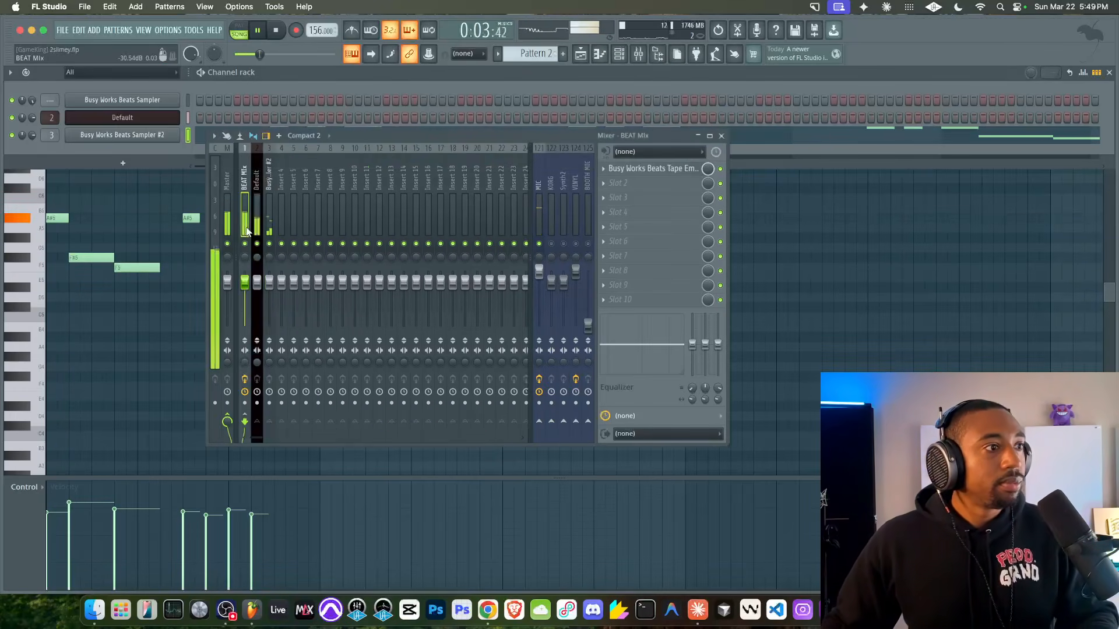
{"action": "left_click", "coordinate": [647, 168]}
{"action": "left_click", "coordinate": [883, 111]}
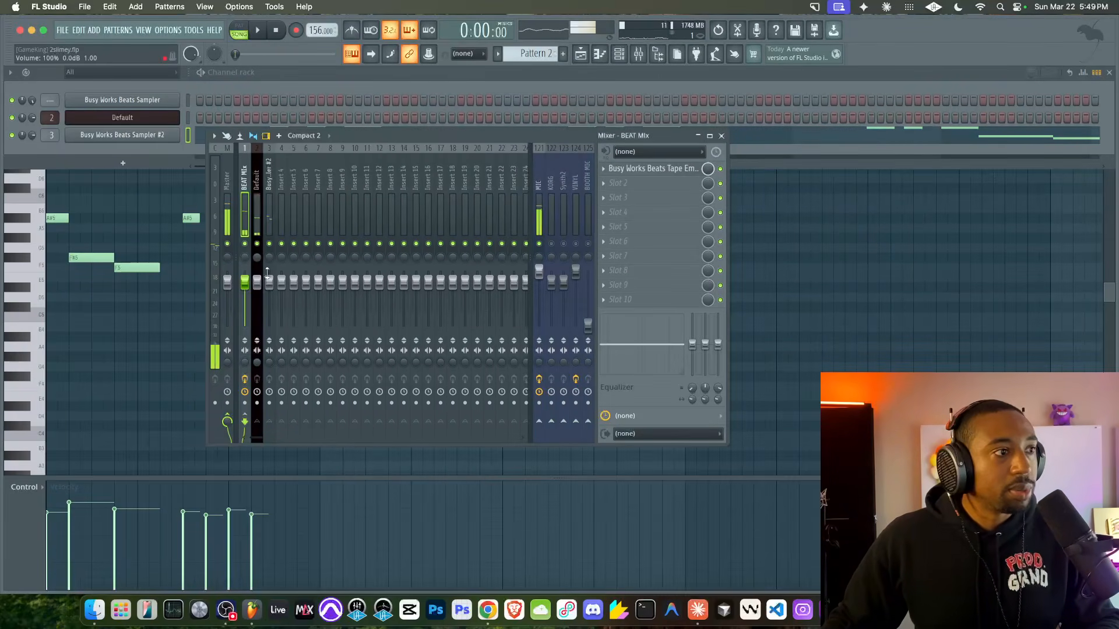
{"action": "left_click_drag", "start_coordinate": [245, 284], "coordinate": [245, 295]}
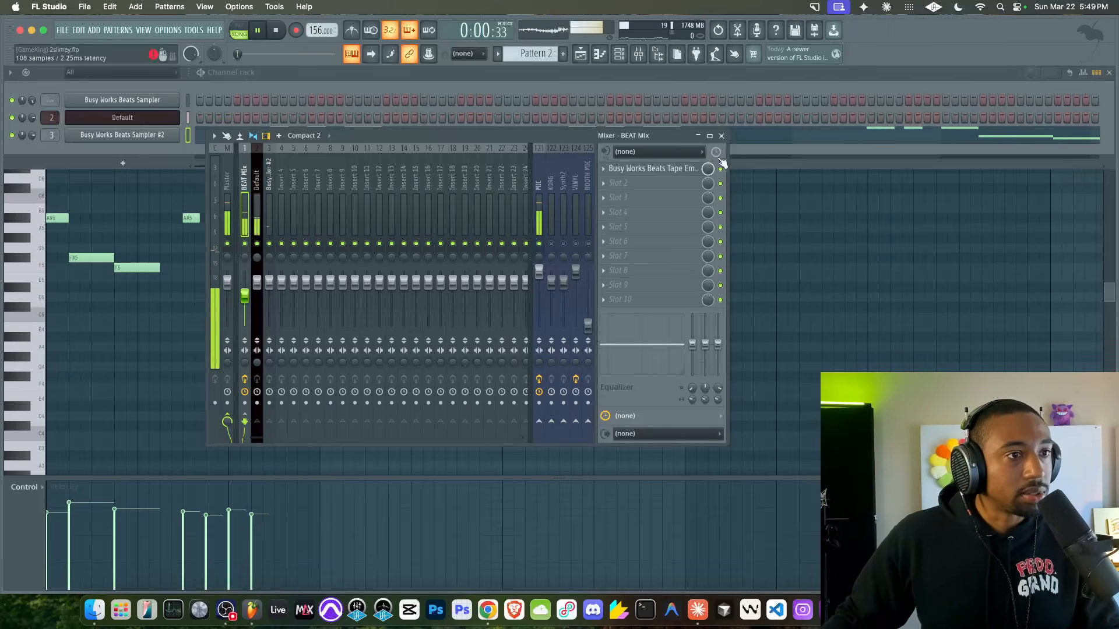
{"action": "left_click", "coordinate": [722, 136]}
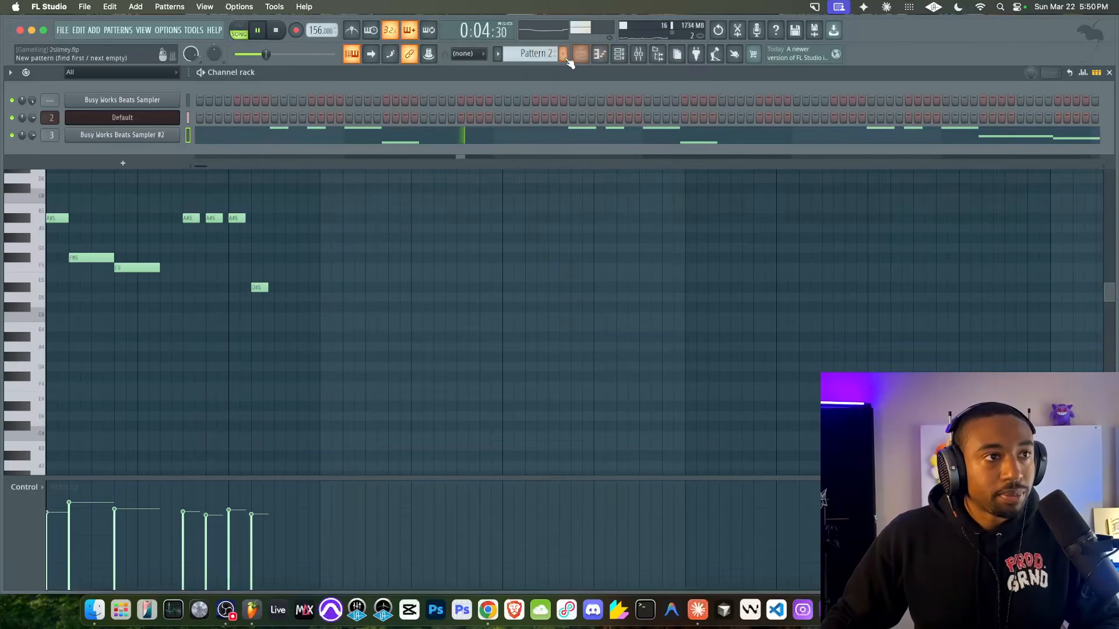
Create Pattern 3 and load Official Spinz808 copy from the Go - To Drums folder into a new sampler channel
{"action": "left_click_drag", "start_coordinate": [551, 54], "coordinate": [551, 49]}
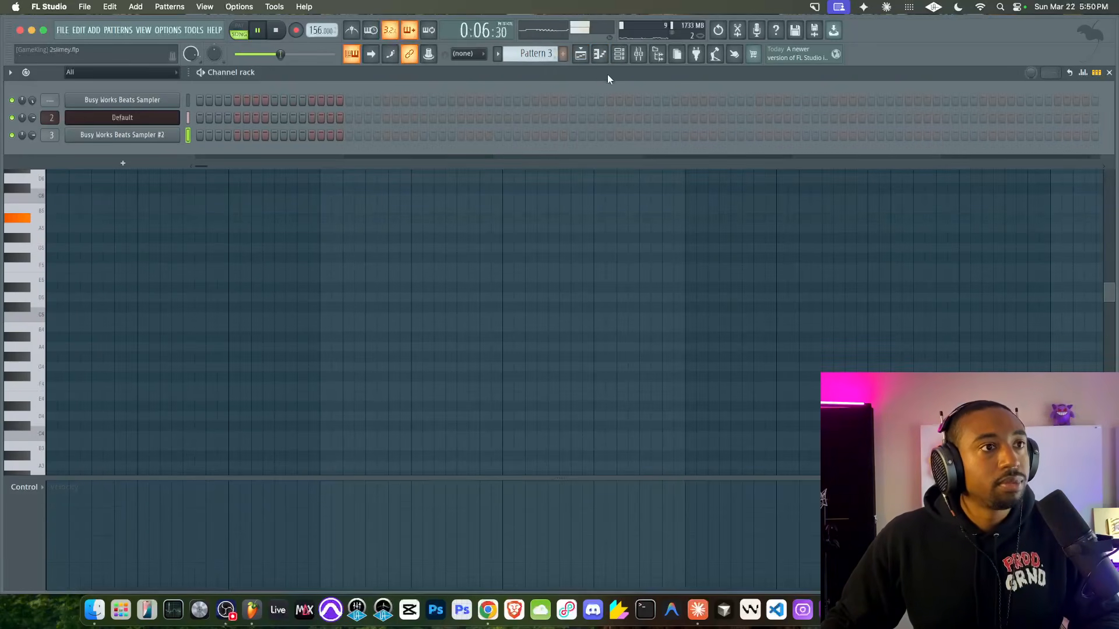
{"action": "left_click", "coordinate": [657, 55]}
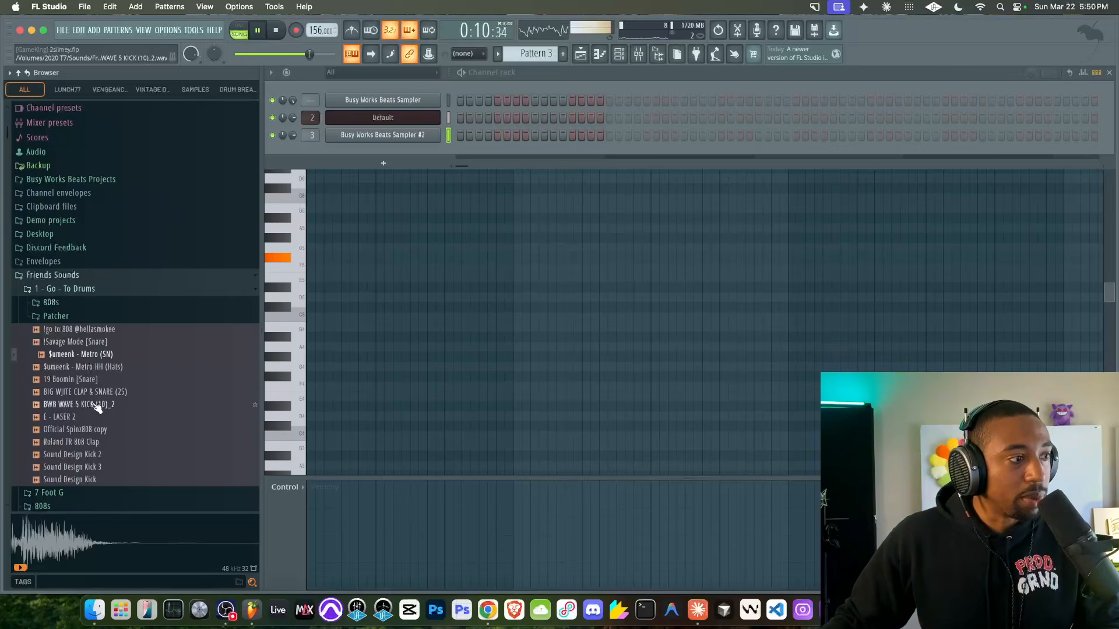
{"action": "left_click", "coordinate": [88, 432]}
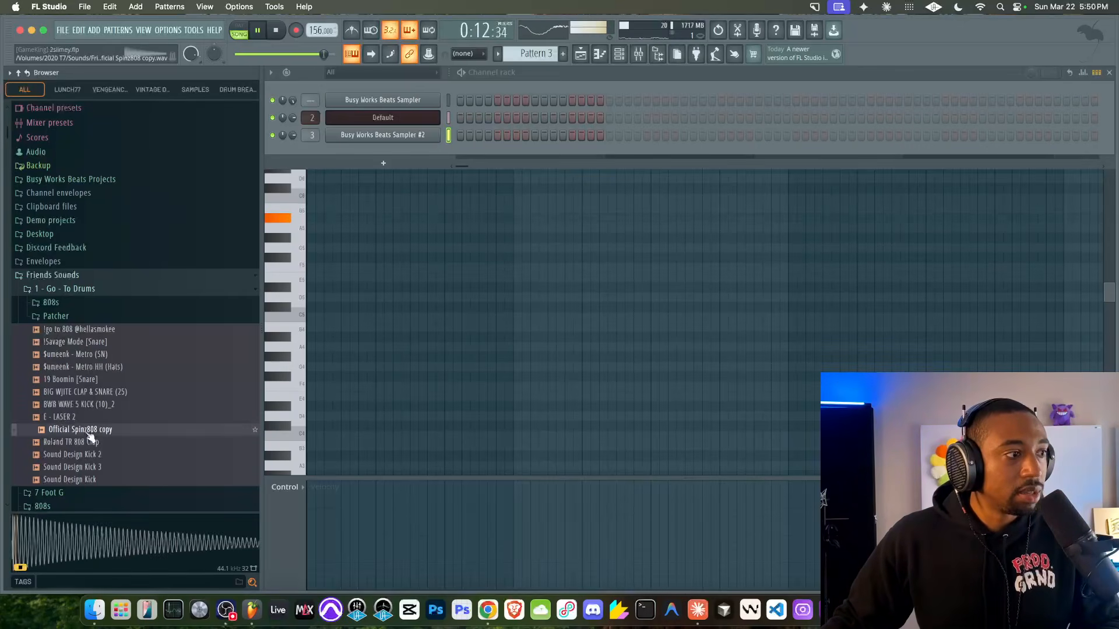
{"action": "right_click", "coordinate": [89, 432]}
{"action": "left_click", "coordinate": [143, 350]}
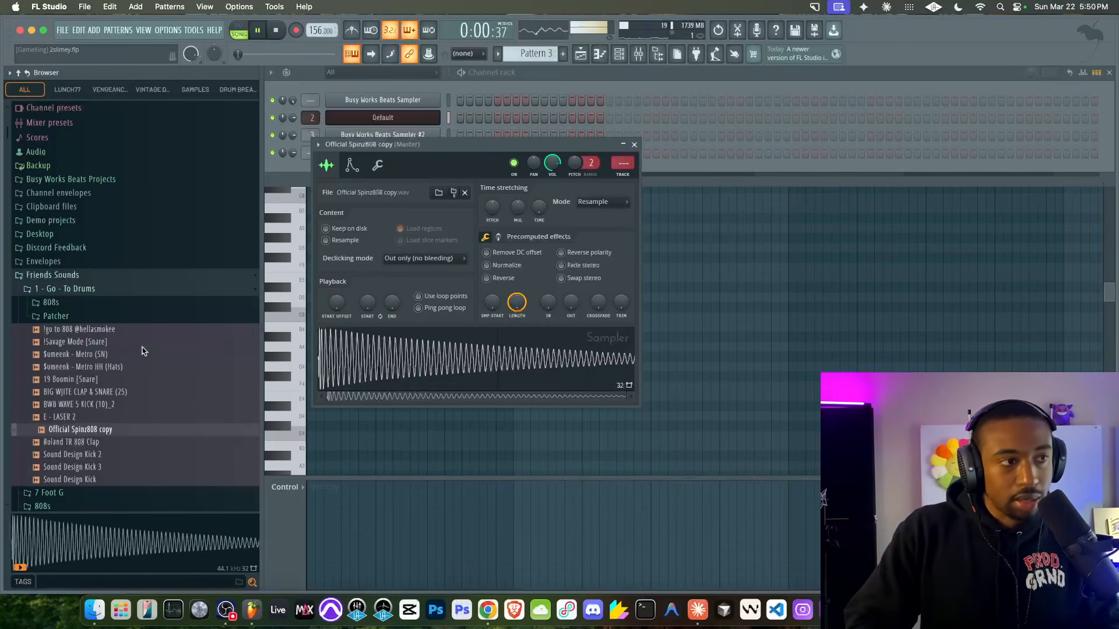
Route the Official Spinz808 copy channel to mixer track 4 and close its sampler window and the mixer
{"action": "key", "text": "F9"}
{"action": "left_click_drag", "start_coordinate": [432, 140], "coordinate": [548, 157]}
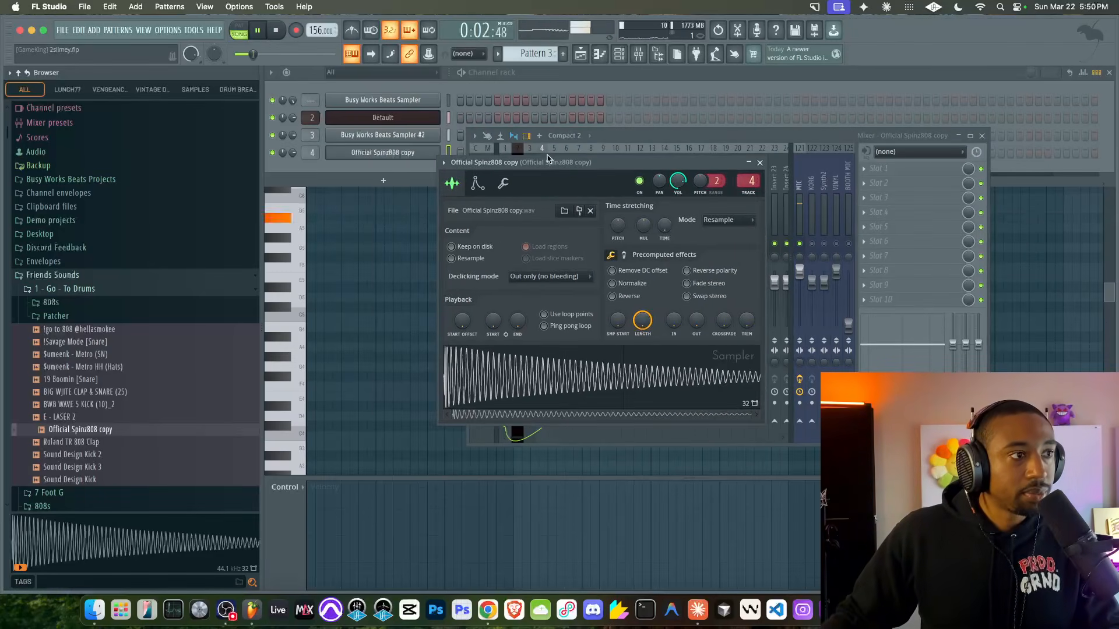
{"action": "left_click", "coordinate": [759, 163]}
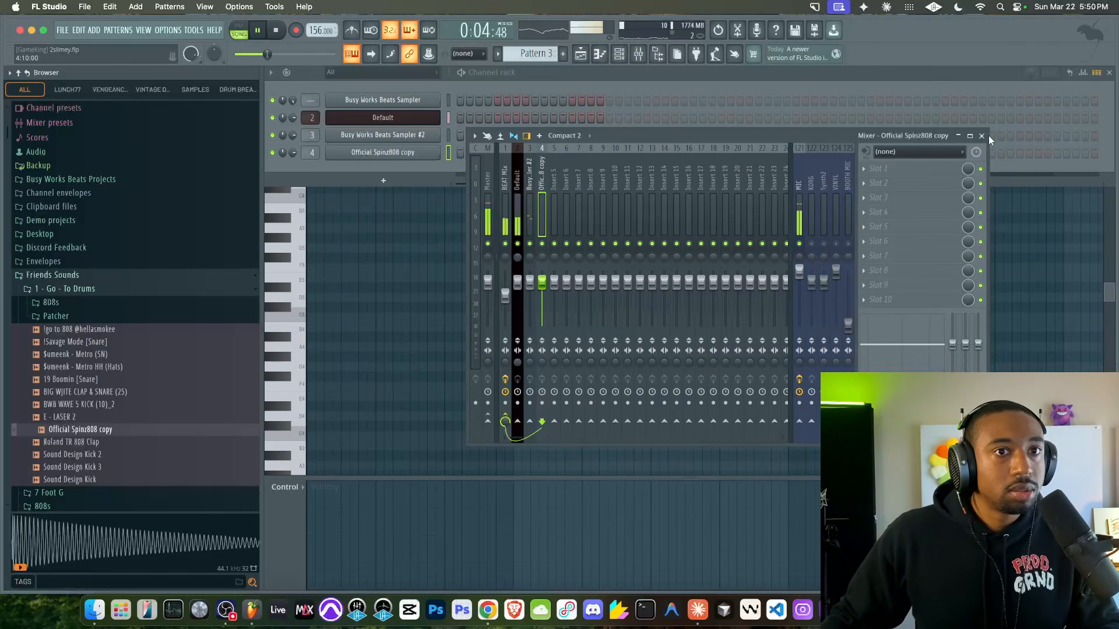
{"action": "left_click", "coordinate": [982, 136]}
Duplicate Pattern 1 to bar 9 on Track 1 and Pattern 2 to bar 10 on Track 3, ending at bar 17
{"action": "left_click", "coordinate": [581, 54]}
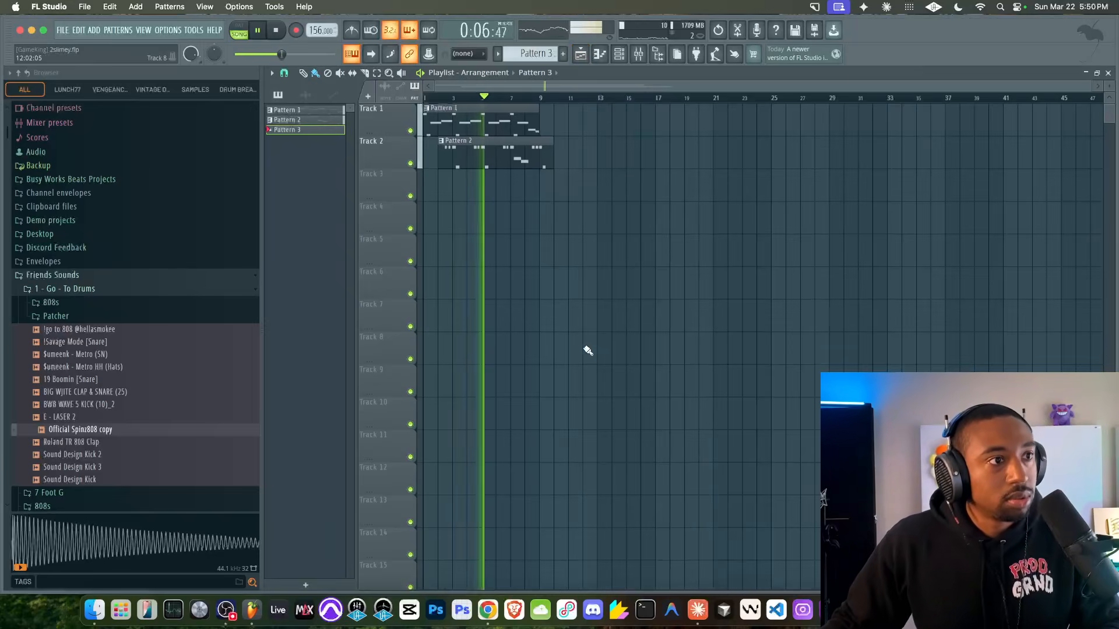
{"action": "left_click_drag", "start_coordinate": [459, 117], "coordinate": [575, 115]}
{"action": "left_click_drag", "start_coordinate": [558, 155], "coordinate": [473, 159]}
{"action": "left_click_drag", "start_coordinate": [473, 158], "coordinate": [589, 193]}
{"action": "left_click", "coordinate": [590, 229], "text": "super"}
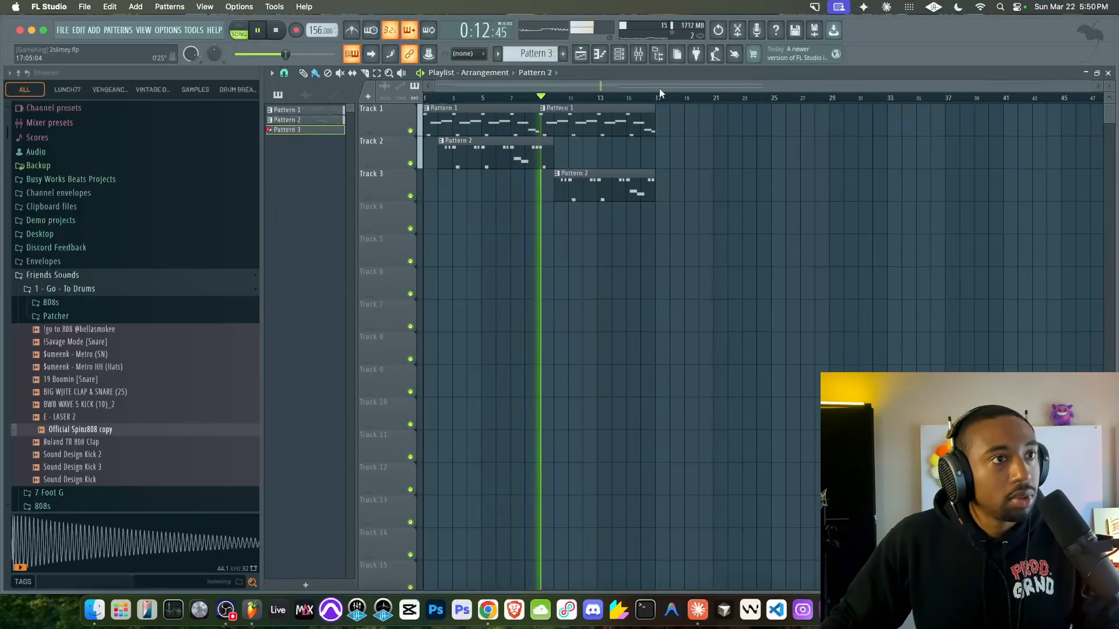
Enable the metronome and try out an 808 line in Pattern 3 over the playing song
{"action": "left_click", "coordinate": [620, 55]}
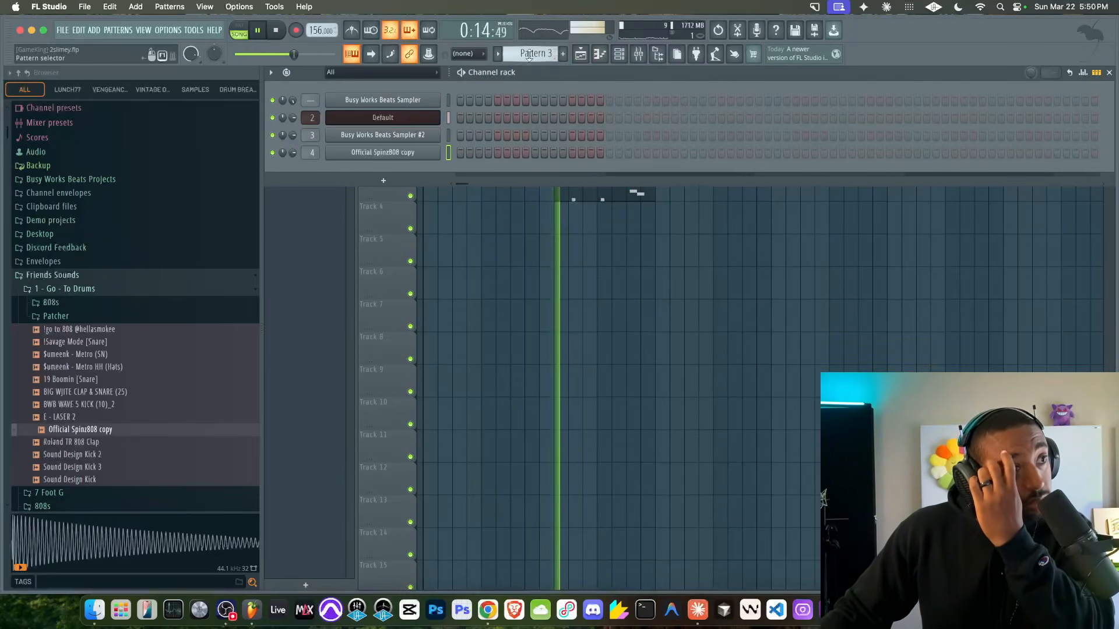
{"action": "left_click", "coordinate": [353, 30]}
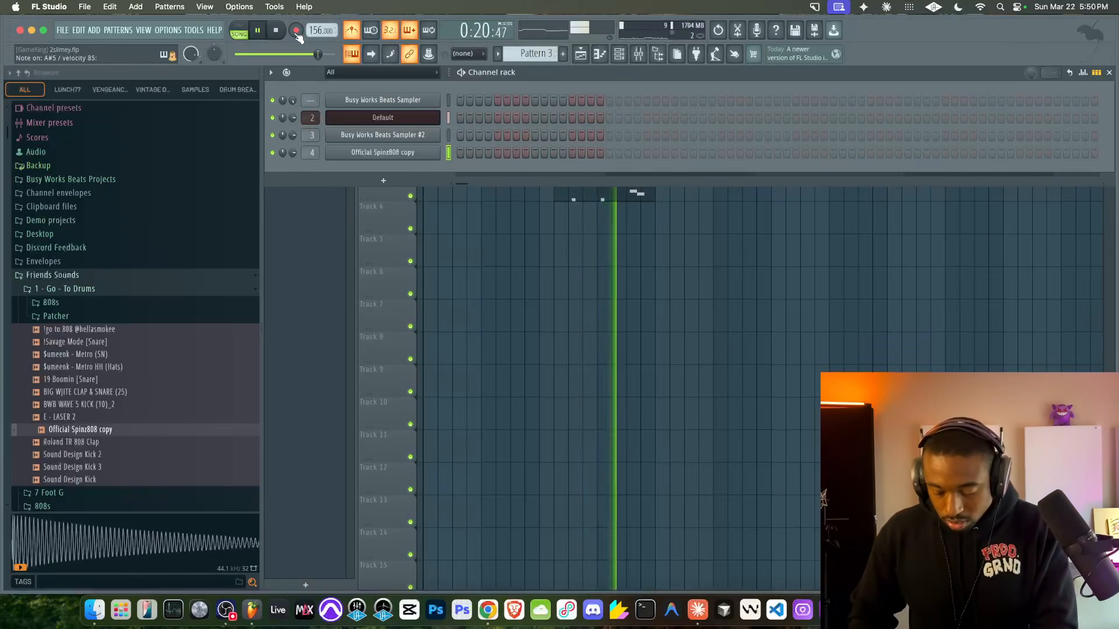
{"action": "key", "text": "space"}
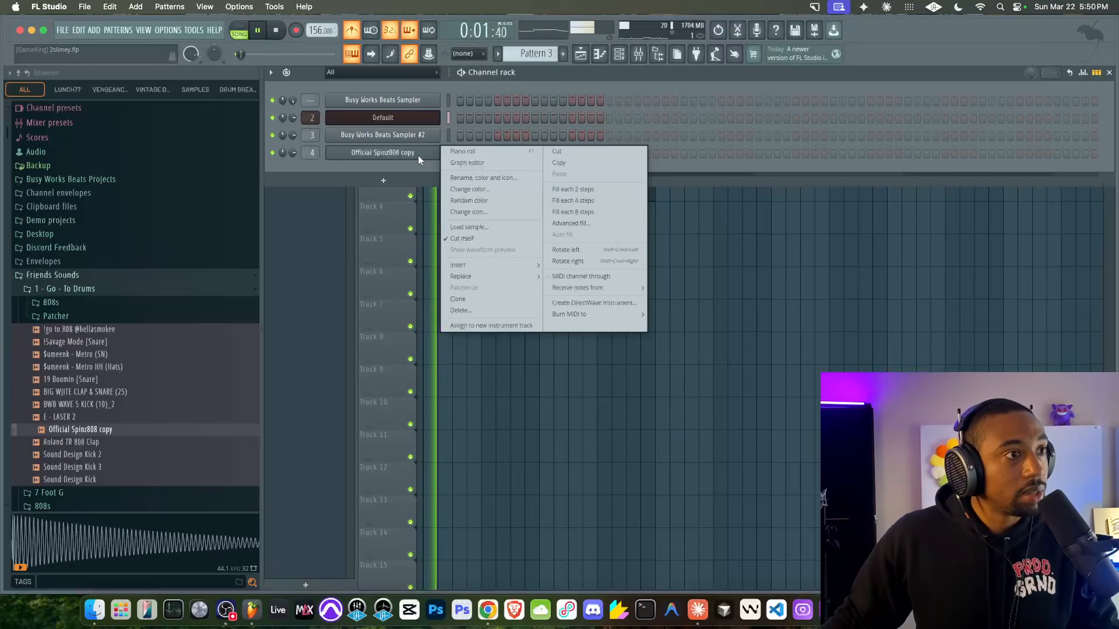
Raise the Pogo precomputed effect on the Official Spinz808 copy sampler, audition it over the song, and close the sampler window
{"action": "right_click", "coordinate": [410, 157]}
{"action": "key", "text": "Escape"}
{"action": "key", "text": "space"}
{"action": "left_click", "coordinate": [414, 155]}
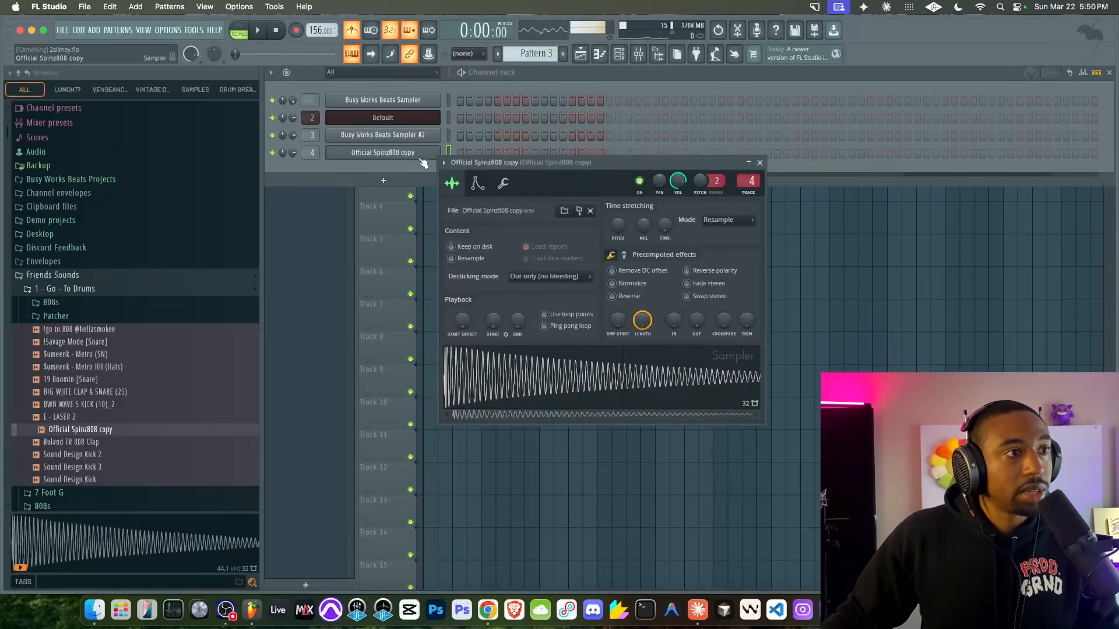
{"action": "left_click", "coordinate": [623, 255]}
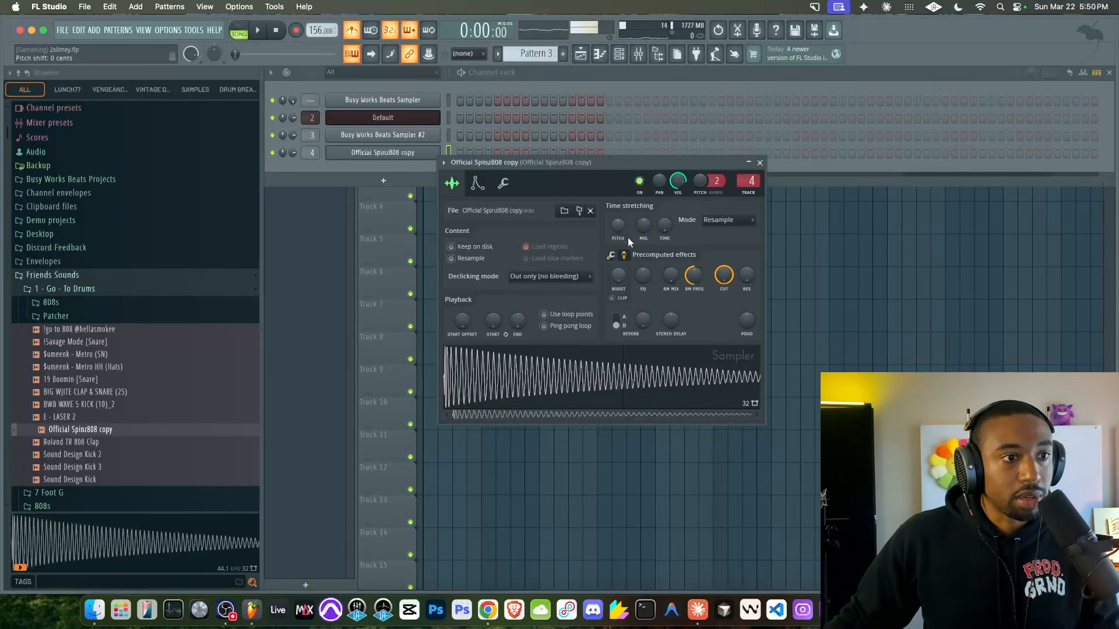
{"action": "mouse_move", "coordinate": [746, 324]}
{"action": "left_mouse_down"}
{"action": "mouse_move", "coordinate": [746, 309]}
{"action": "mouse_move", "coordinate": [746, 325]}
{"action": "left_mouse_up"}
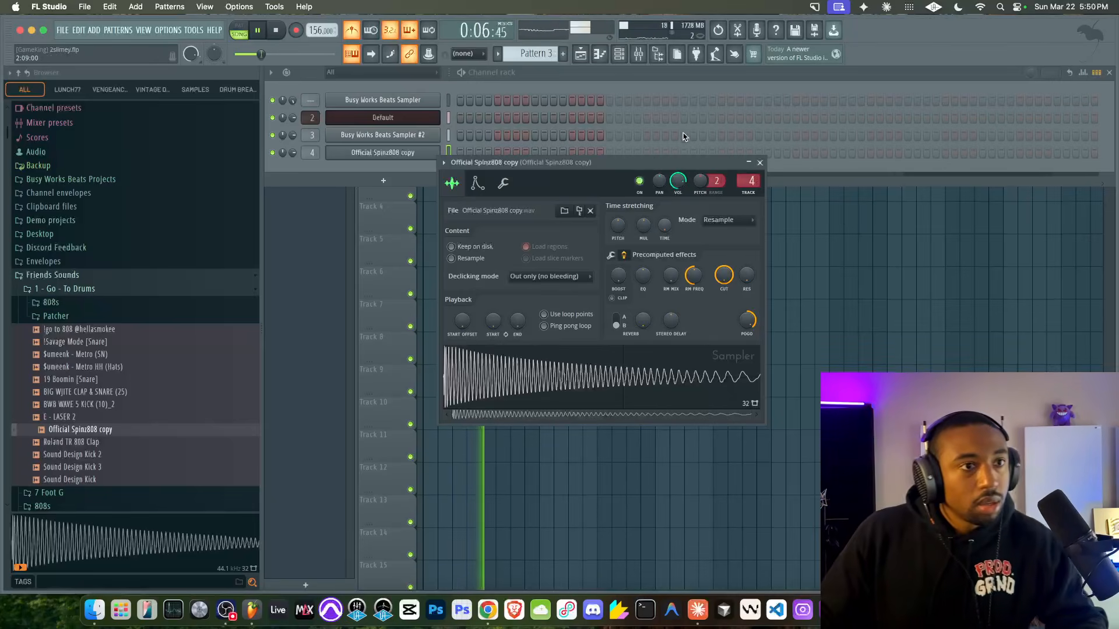
{"action": "key", "text": "space"}
{"action": "left_click", "coordinate": [760, 163]}
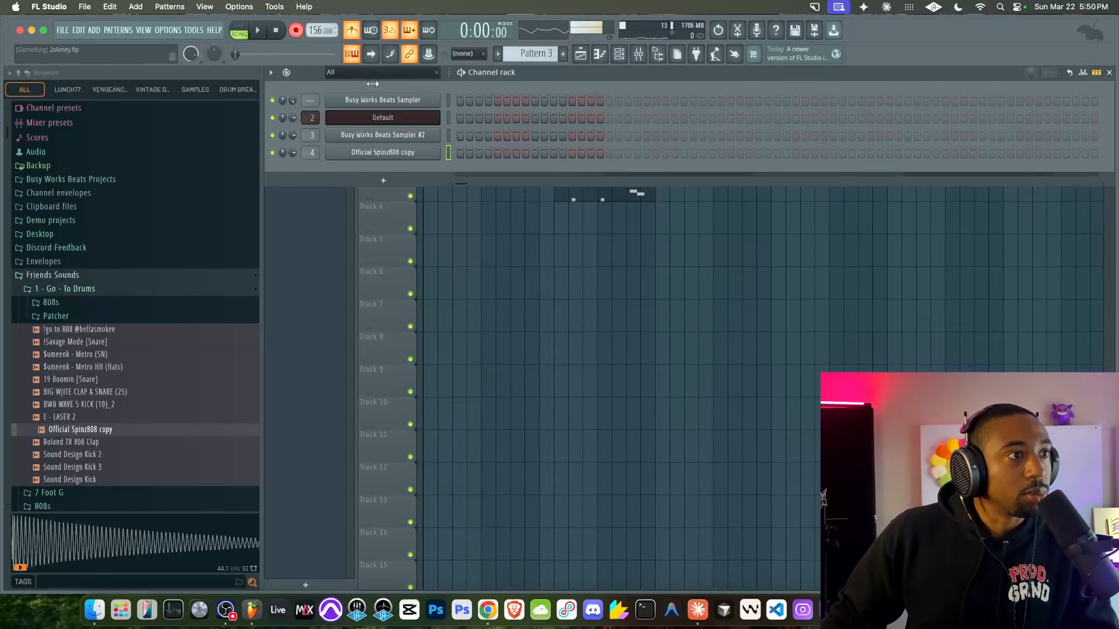
Record an 808 line into Pattern 3 over the playing song, as a Track 4 clip from bar 3 to bar 17
{"action": "key", "text": "F6"}
{"action": "key", "text": "space"}
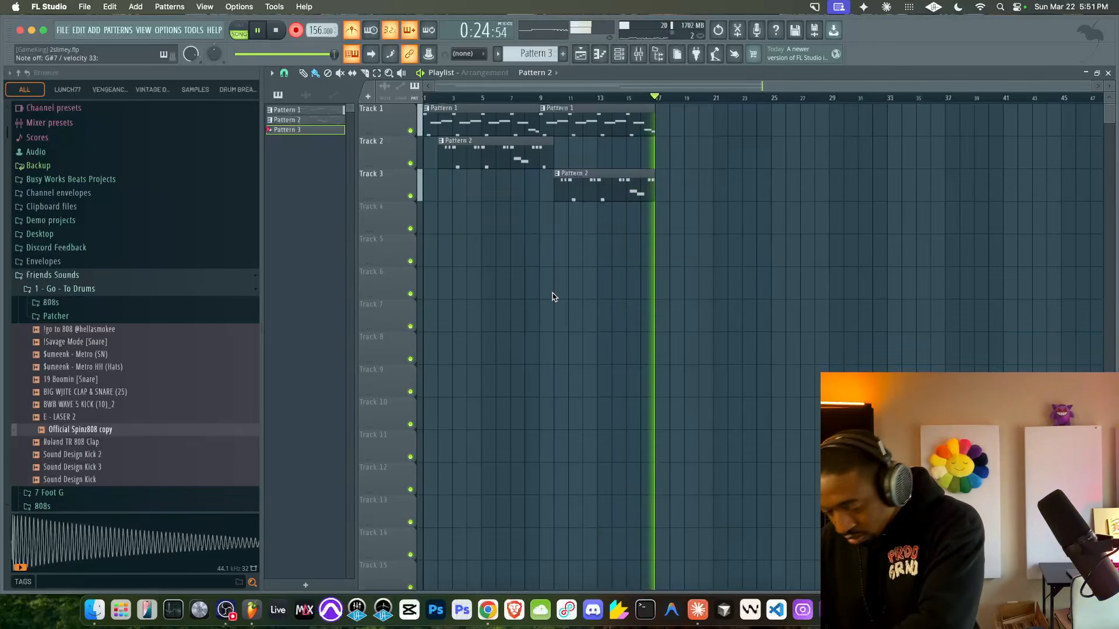
{"action": "key", "text": "space"}
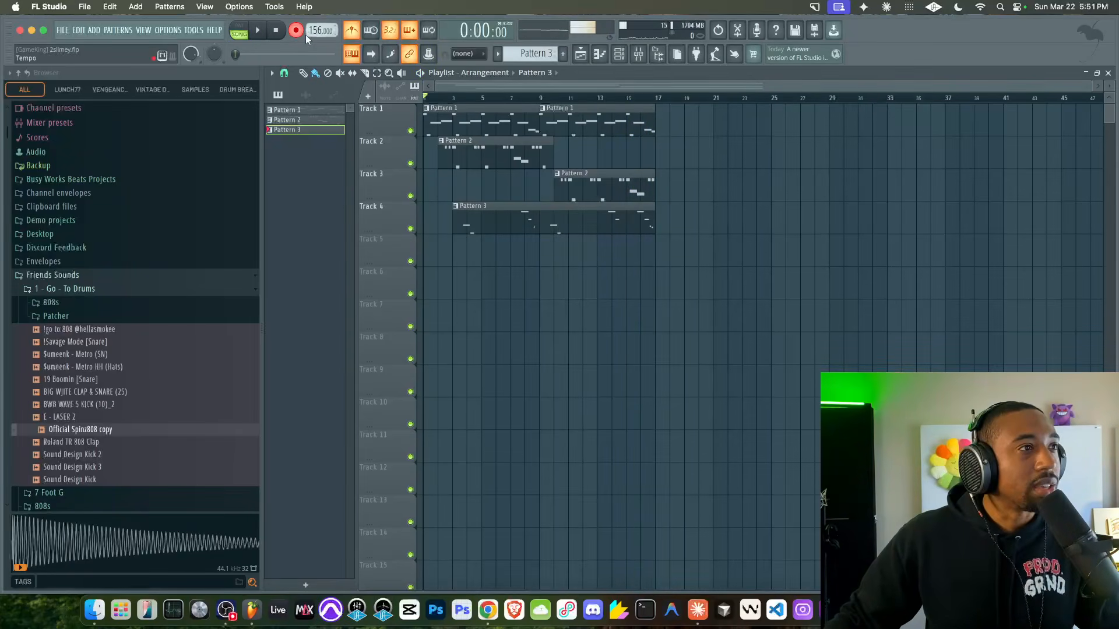
Review the recorded 808 notes in Pattern 3's piano roll, adjust the grid snapping, and close the piano roll
{"action": "key", "text": "space"}
{"action": "double_click", "coordinate": [545, 221]}
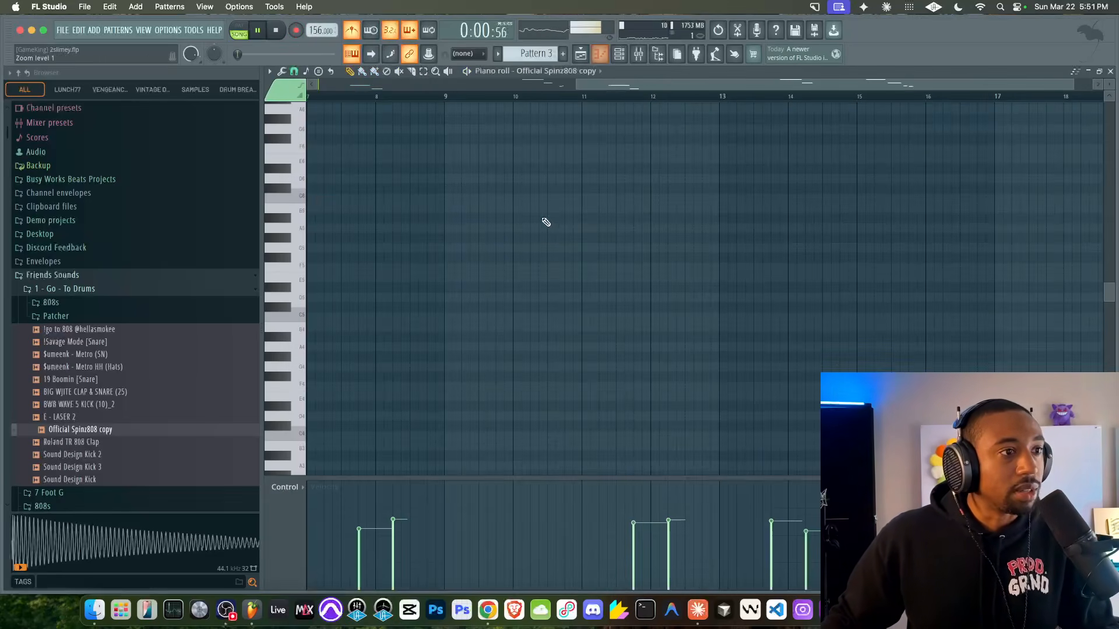
{"action": "scroll", "coordinate": [507, 223], "scroll_direction": "up", "scroll_amount": 8}
{"action": "scroll", "coordinate": [507, 223], "scroll_direction": "left", "scroll_amount": 2}
{"action": "scroll", "coordinate": [506, 223], "scroll_direction": "down", "scroll_amount": 3}
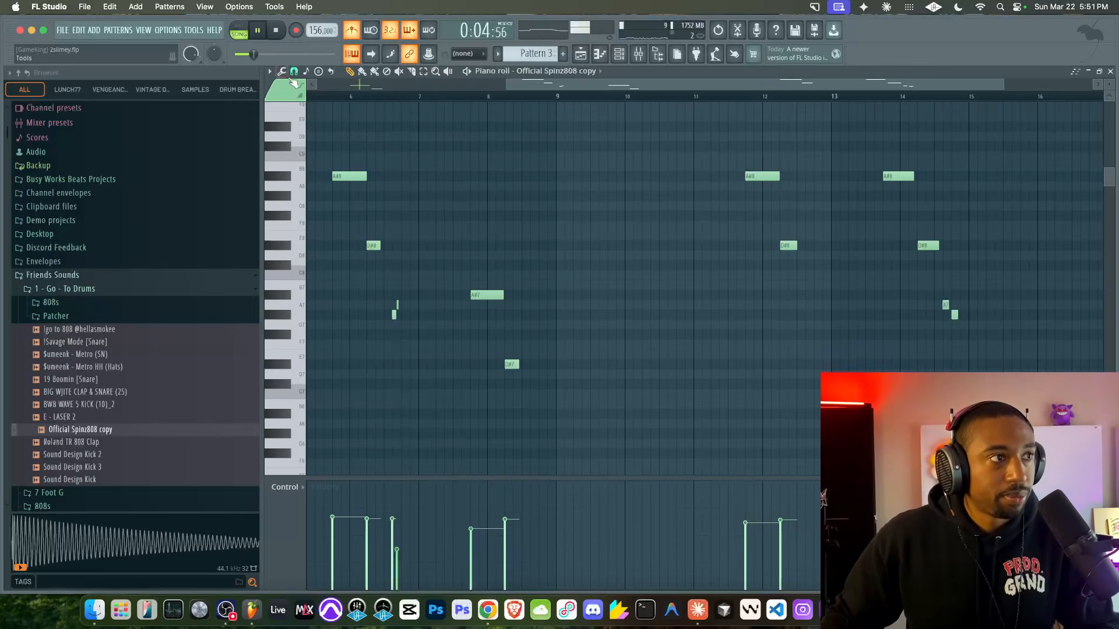
{"action": "left_click", "coordinate": [294, 72]}
{"action": "left_click", "coordinate": [313, 172]}
{"action": "key", "text": "space"}
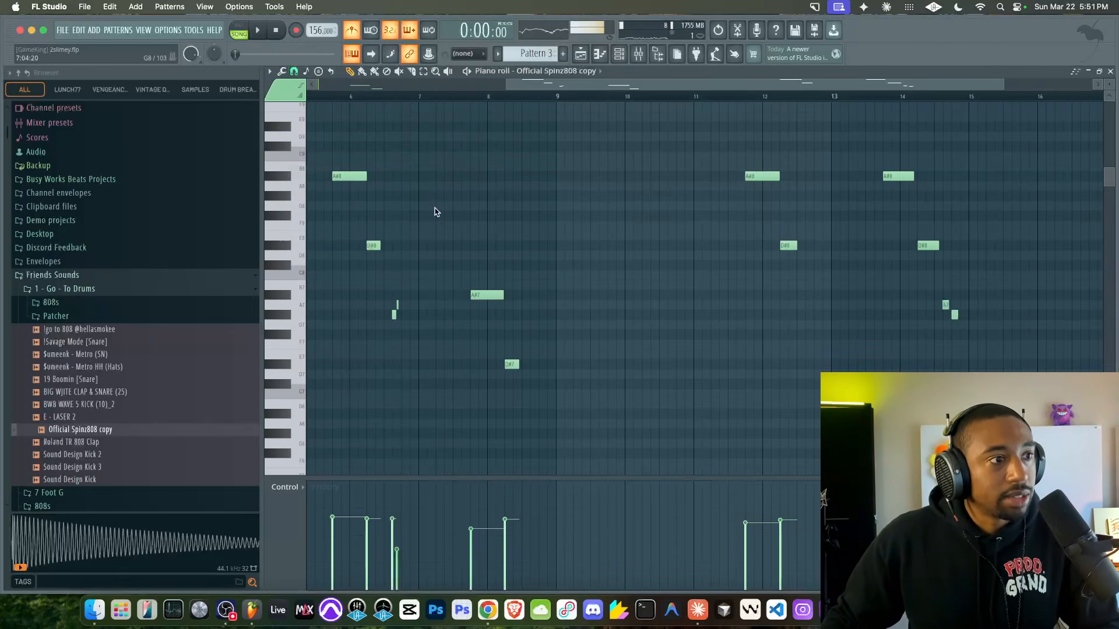
{"action": "scroll", "coordinate": [441, 231], "scroll_direction": "up", "scroll_amount": 3}
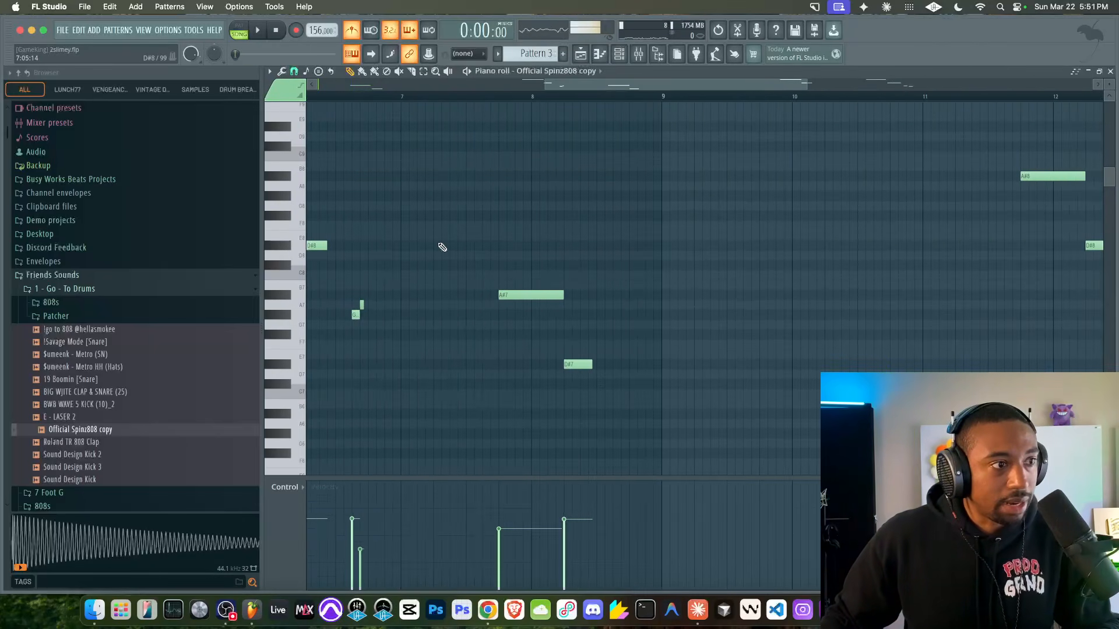
{"action": "scroll", "coordinate": [435, 247], "scroll_direction": "down", "scroll_amount": 4}
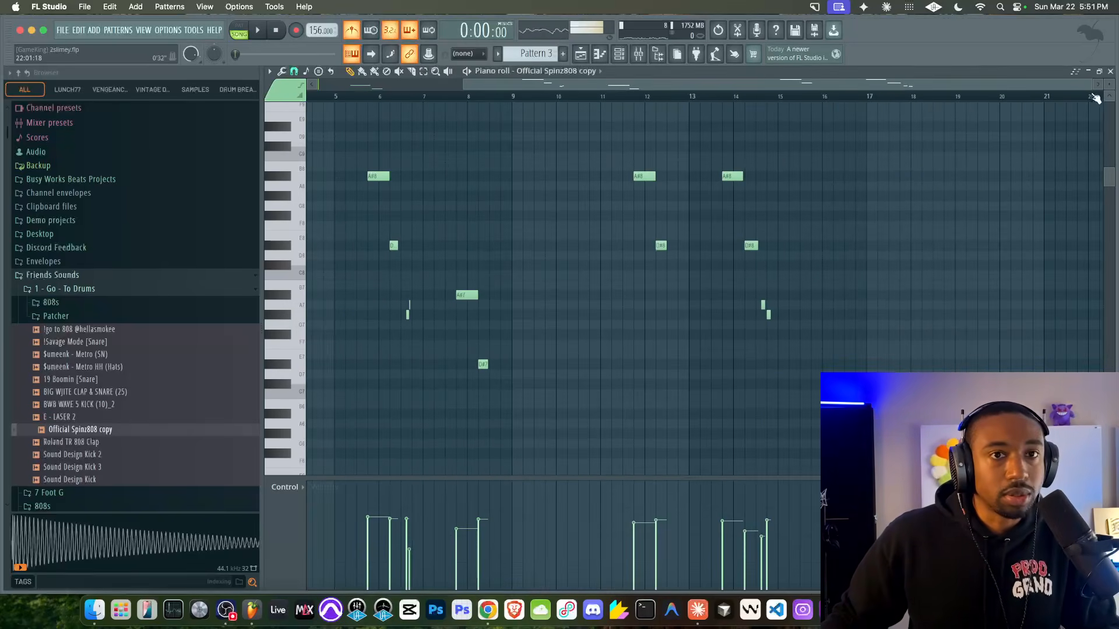
{"action": "left_click", "coordinate": [1111, 71]}
Create Pattern 4 and load the $umeenk - Metro (SN) snare from Go - To Drums into a new sampler channel
{"action": "key", "text": "space"}
{"action": "left_click", "coordinate": [619, 53]}
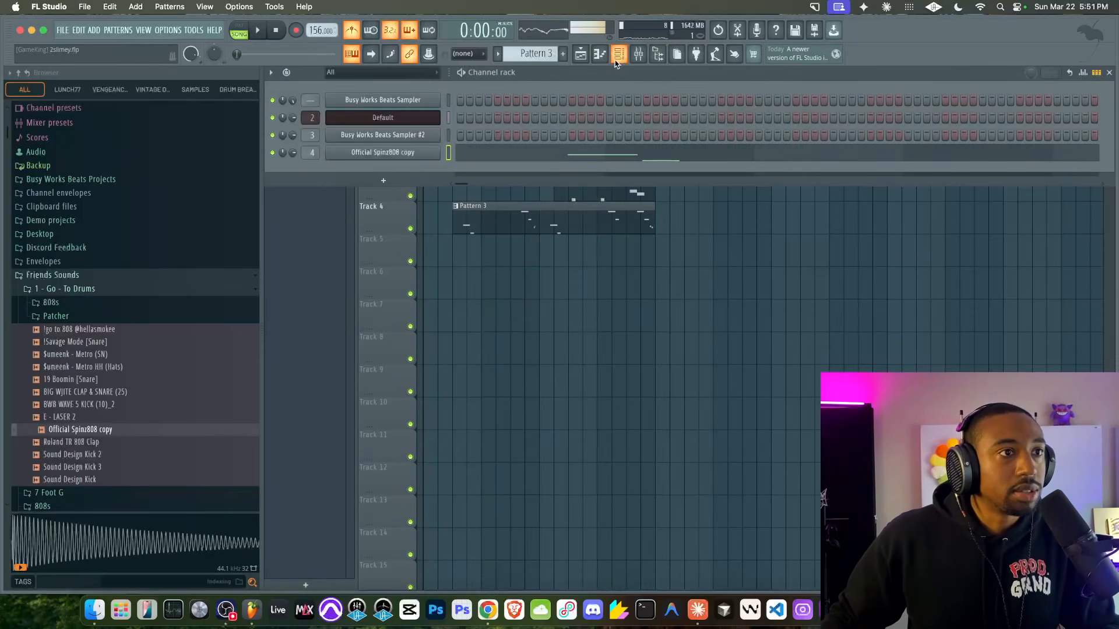
{"action": "left_click", "coordinate": [563, 54]}
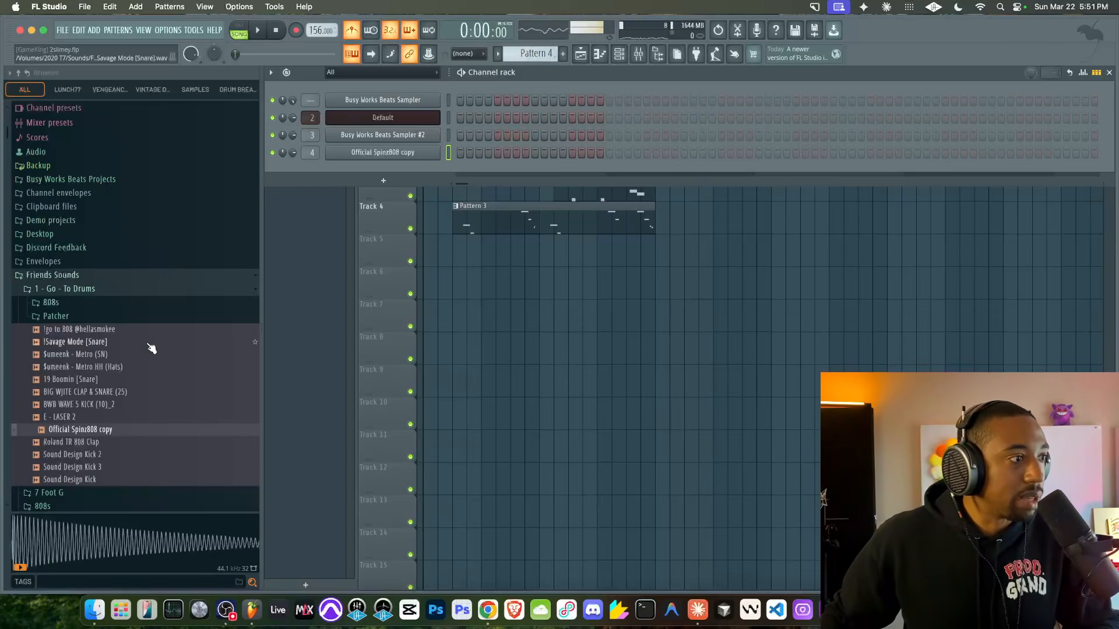
{"action": "key", "text": "space"}
{"action": "left_click", "coordinate": [111, 355]}
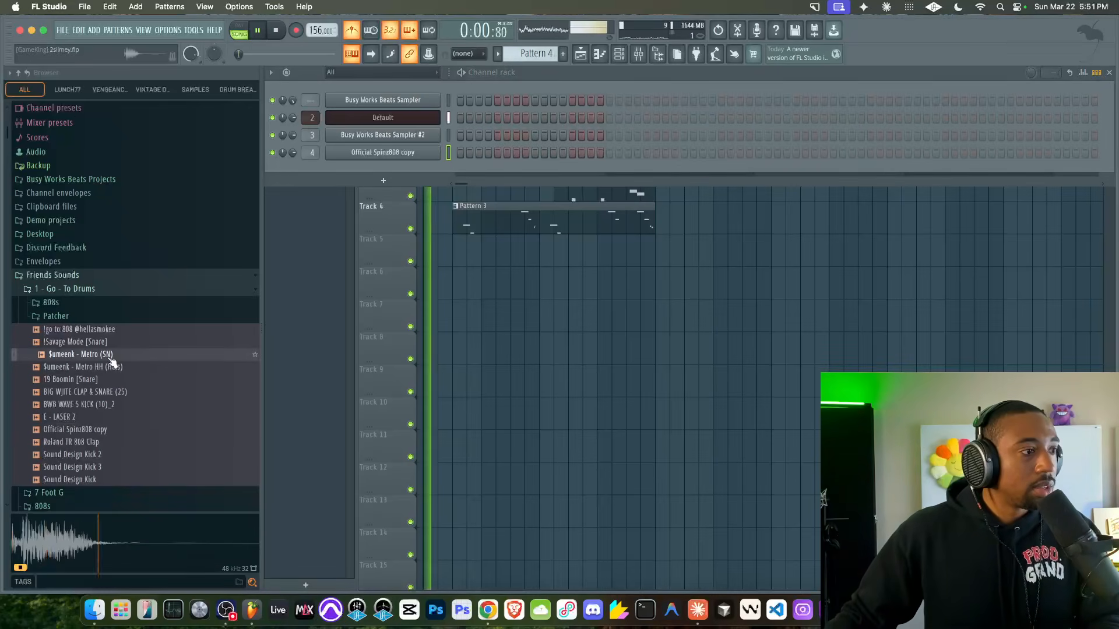
{"action": "right_click", "coordinate": [111, 355]}
{"action": "left_click", "coordinate": [139, 348]}
Route the $umeenk - Metro (SN) channel to mixer track 5 and bring the channel rack to the front
{"action": "key", "text": "space"}
{"action": "key", "text": "super+l"}
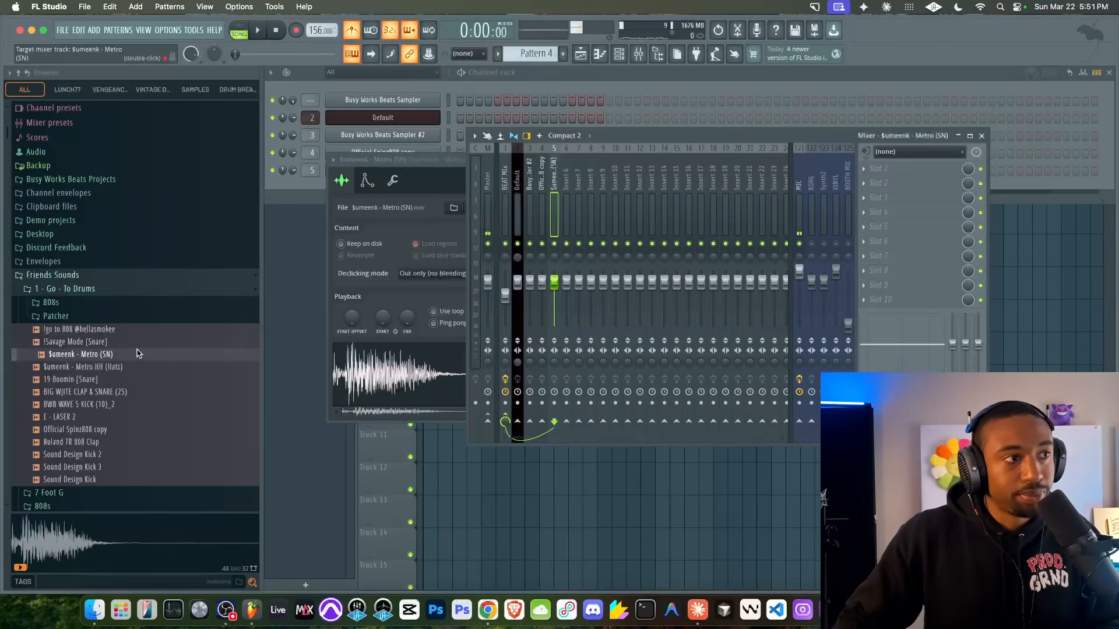
{"action": "left_click", "coordinate": [480, 85]}
Add a snare hit on step 9 of bar 1 in Pattern 4 and place the pattern at bar 1 on Track 5
{"action": "left_click", "coordinate": [498, 170]}
{"action": "left_click", "coordinate": [534, 170]}
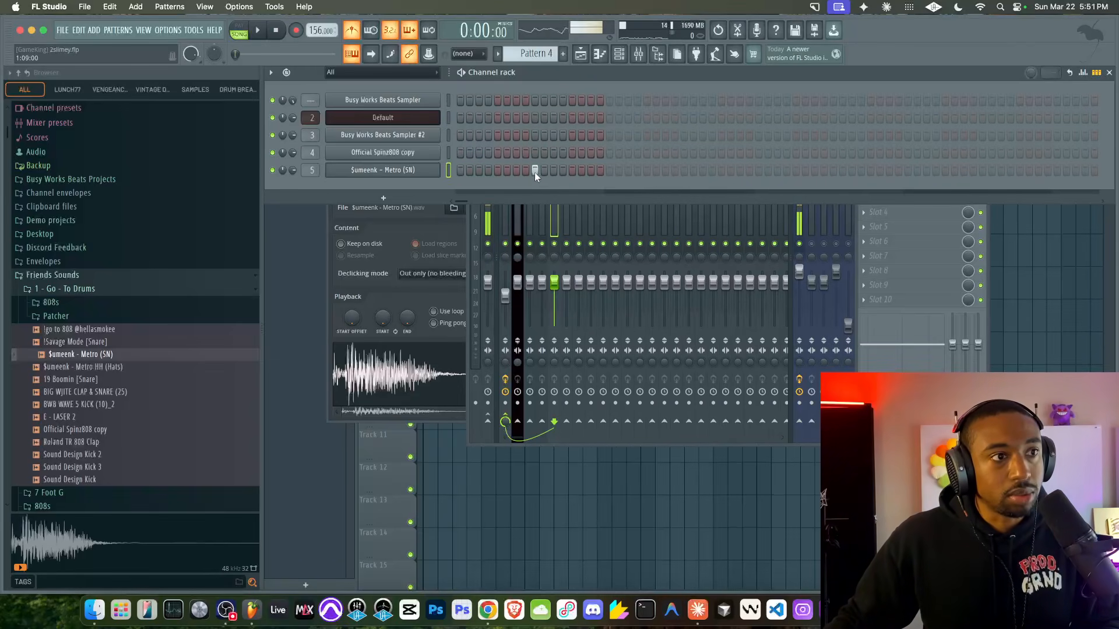
{"action": "left_click", "coordinate": [488, 493]}
{"action": "key", "text": "space"}
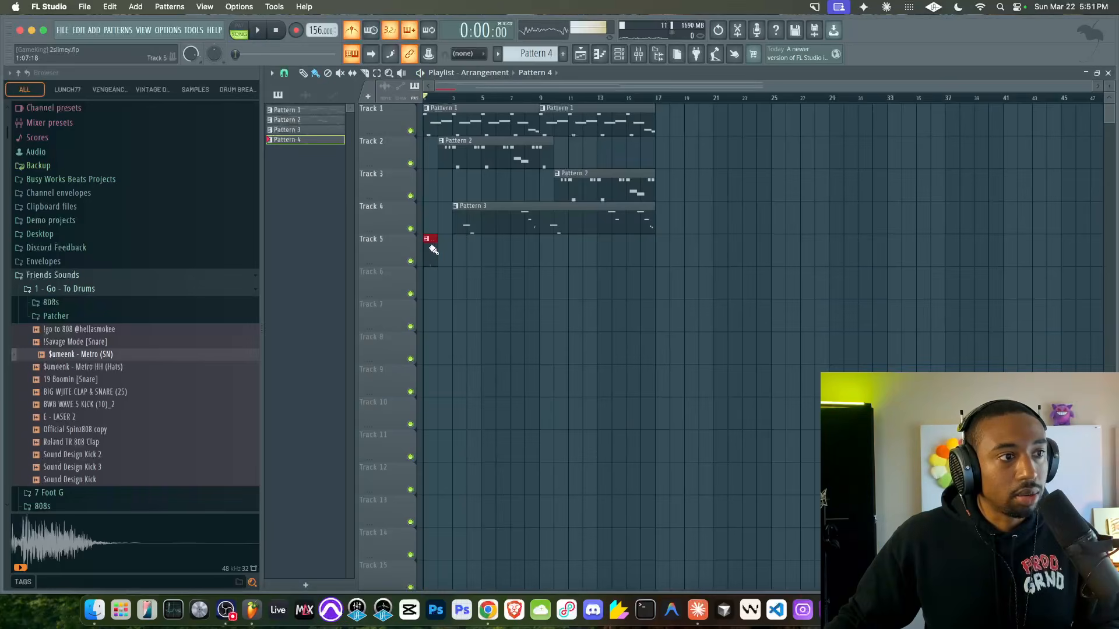
Add snare hits to Pattern 4 on steps 3 and 9 of bar 2 and on step 9 of bar 3
{"action": "left_click", "coordinate": [619, 54]}
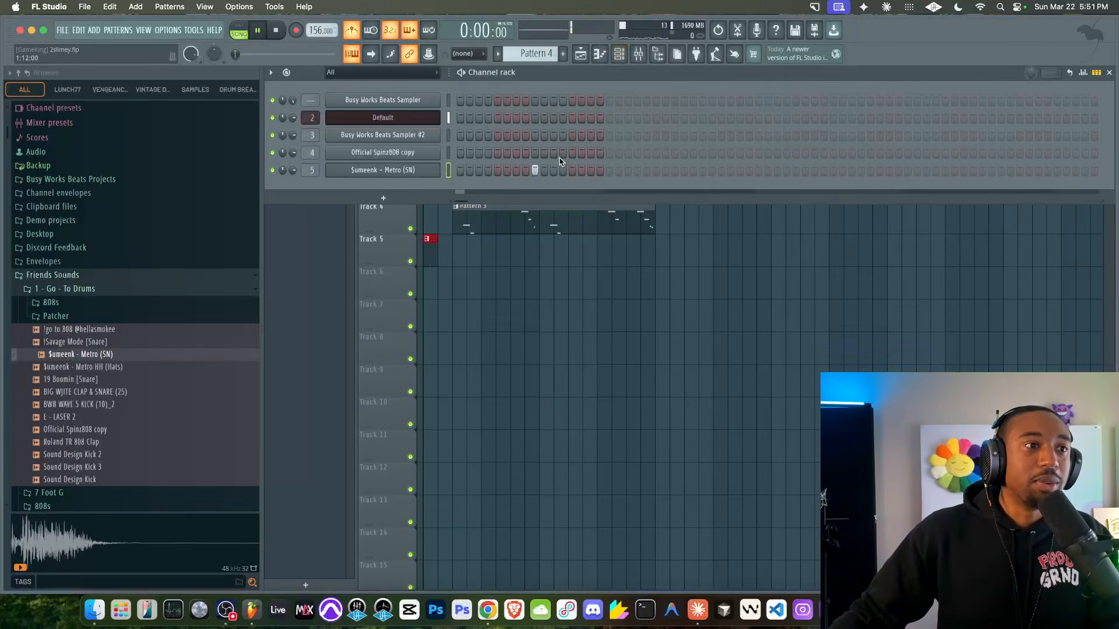
{"action": "left_click", "coordinate": [591, 170]}
{"action": "left_click", "coordinate": [646, 170]}
{"action": "key", "text": "space"}
{"action": "left_click", "coordinate": [629, 172]}
{"action": "right_click", "coordinate": [646, 171]}
{"action": "key", "text": "space"}
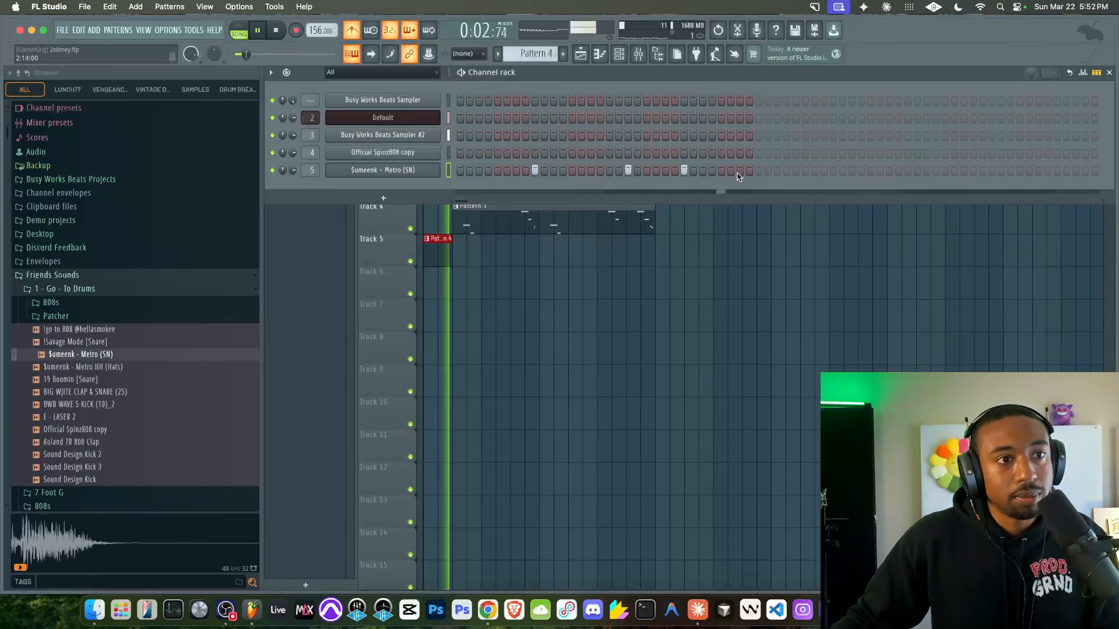
{"action": "left_click", "coordinate": [834, 171]}
{"action": "left_click", "coordinate": [843, 170]}
{"action": "key", "text": "space"}
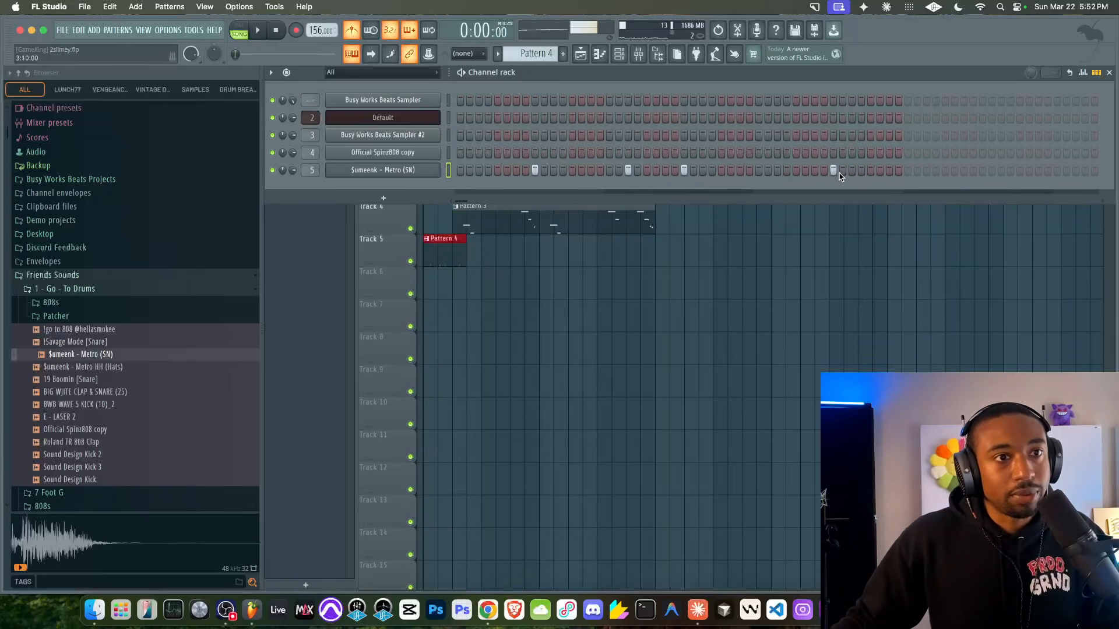
Hide the browser, add a snare hit on step 11 of bar 2 in Pattern 4, and lower its velocity
{"action": "left_click", "coordinate": [659, 55]}
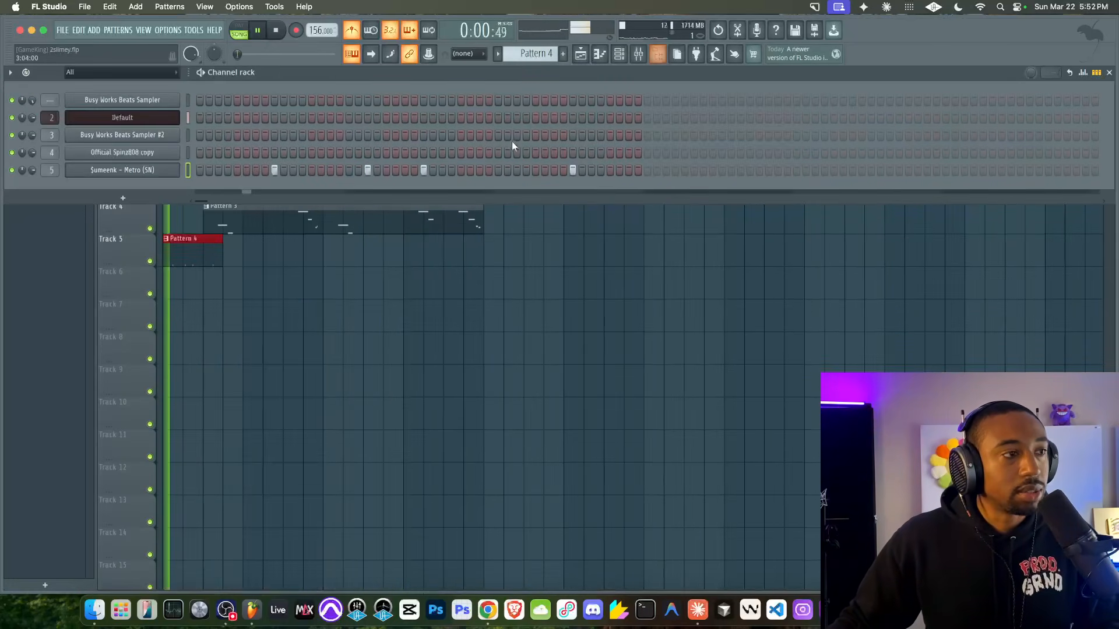
{"action": "left_click", "coordinate": [434, 170]}
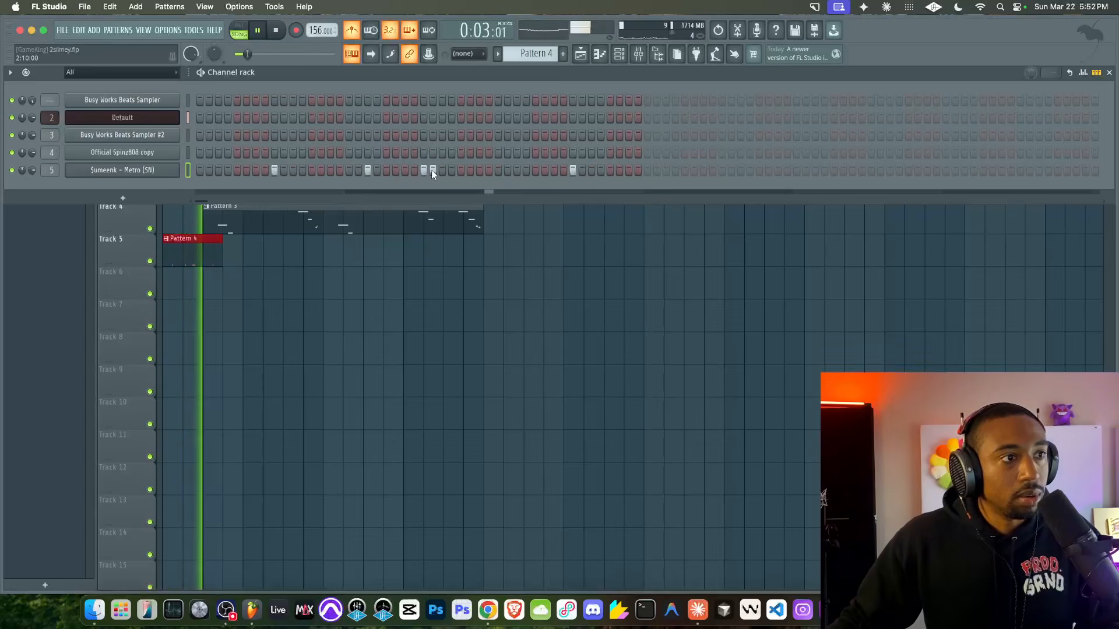
{"action": "key", "text": "space"}
{"action": "left_click", "coordinate": [1083, 73]}
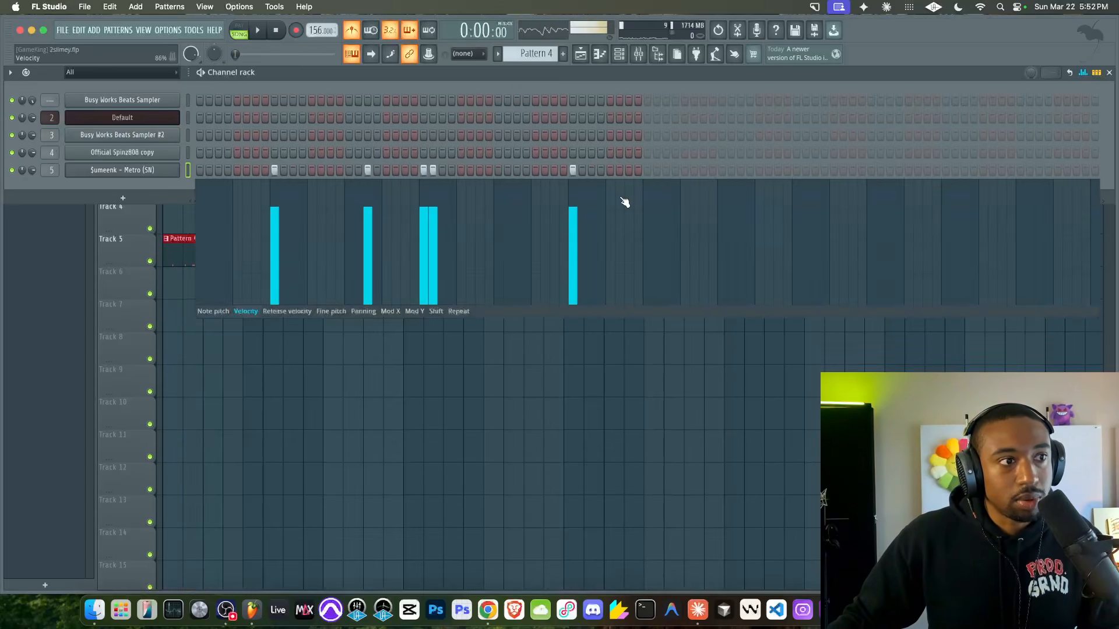
{"action": "key", "text": "space"}
{"action": "left_click", "coordinate": [442, 171]}
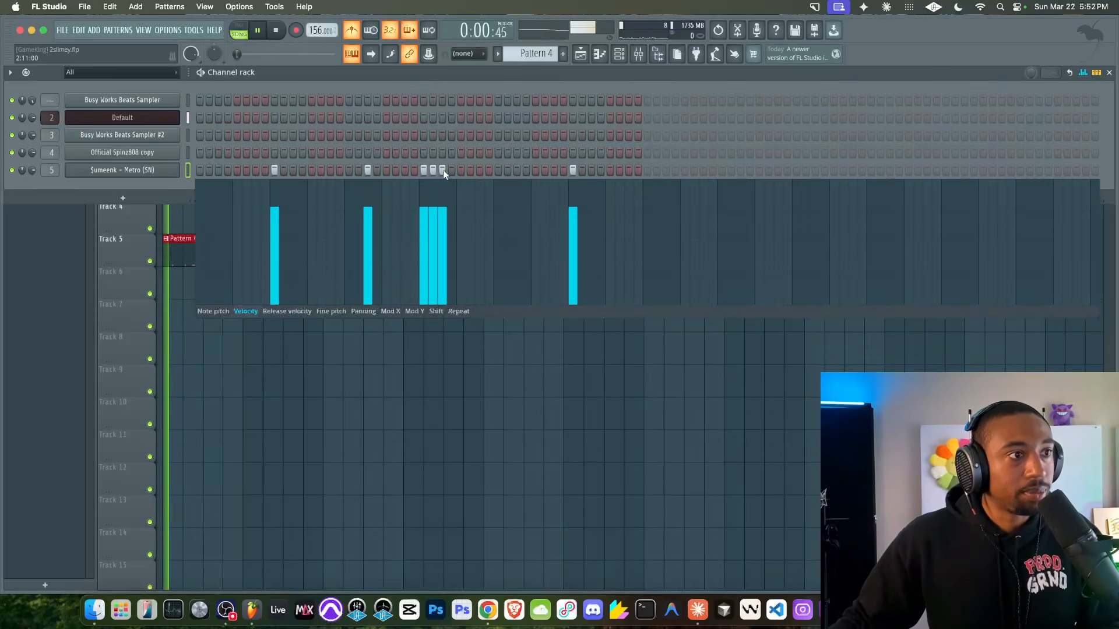
{"action": "right_click", "coordinate": [433, 170]}
{"action": "left_click_drag", "start_coordinate": [443, 233], "coordinate": [444, 250]}
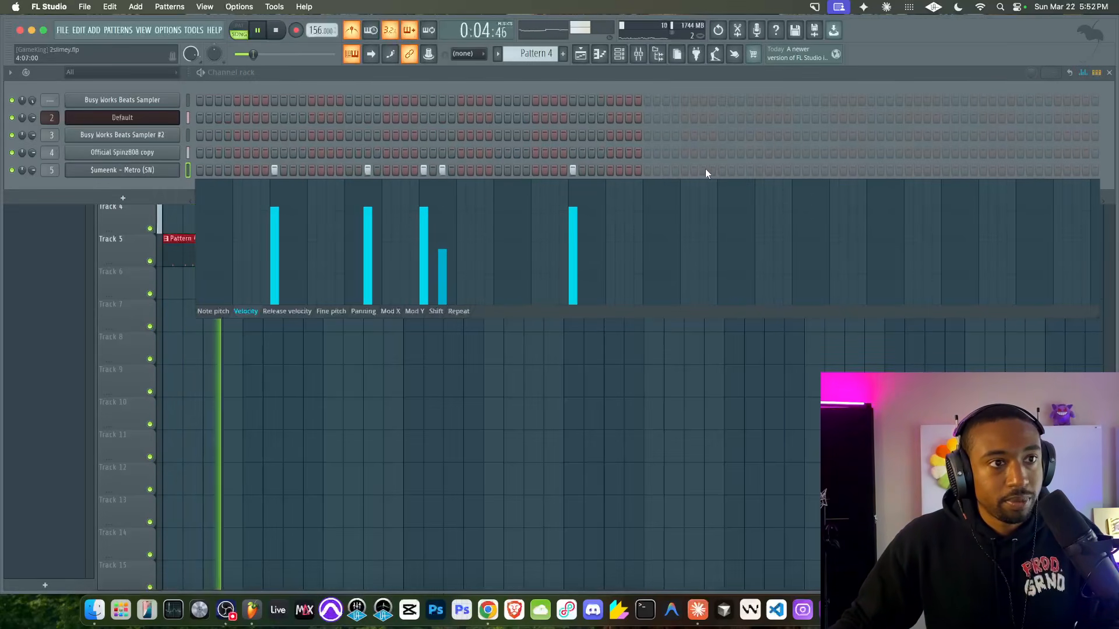
Add snare hits on steps 3, 9 and 11 of bar 4 in Pattern 4
{"action": "left_click", "coordinate": [722, 170]}
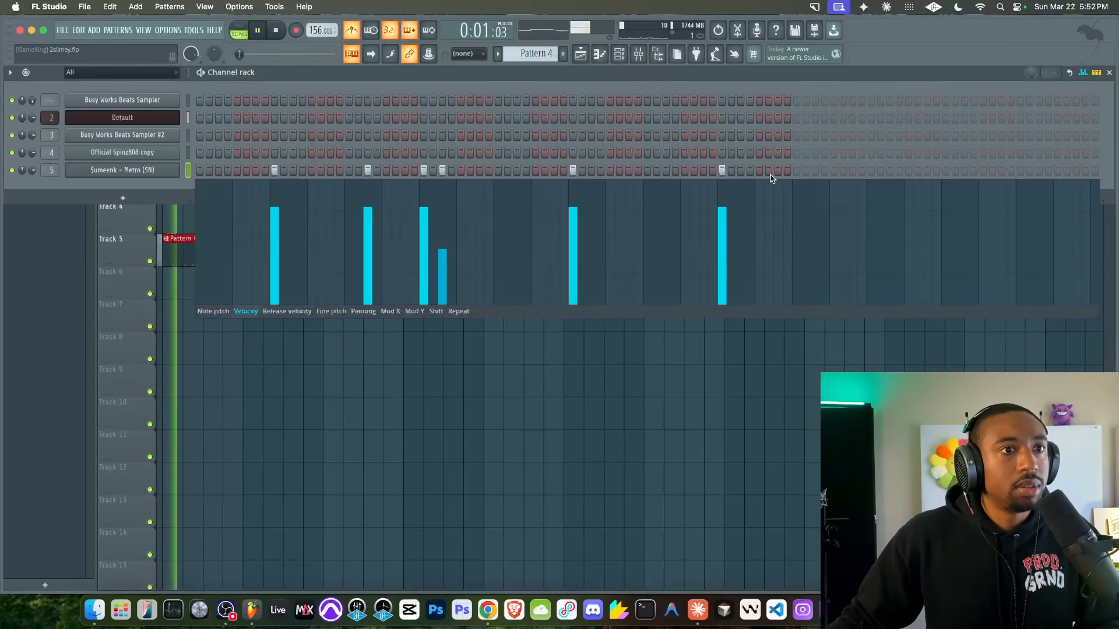
{"action": "left_click", "coordinate": [723, 171]}
{"action": "left_click", "coordinate": [741, 170]}
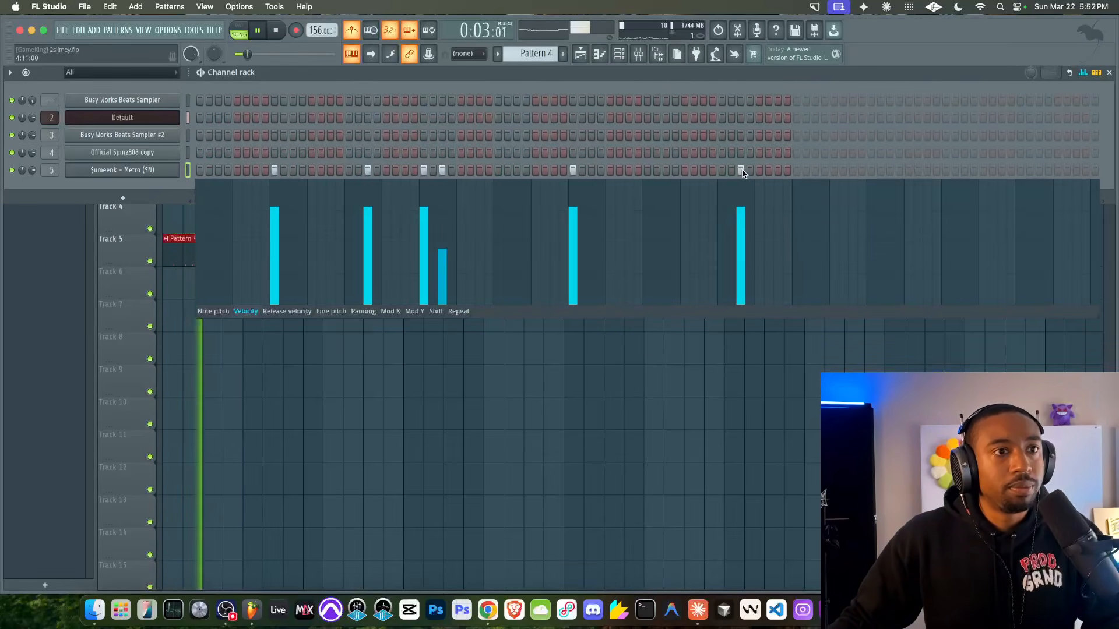
{"action": "left_click", "coordinate": [666, 170]}
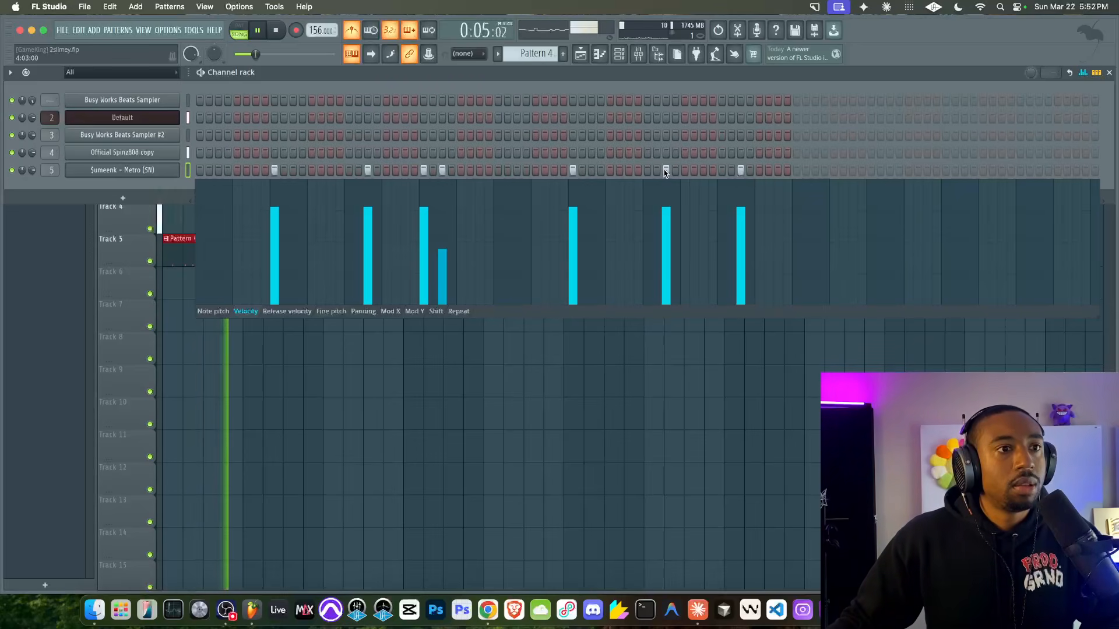
{"action": "left_click", "coordinate": [723, 171]}
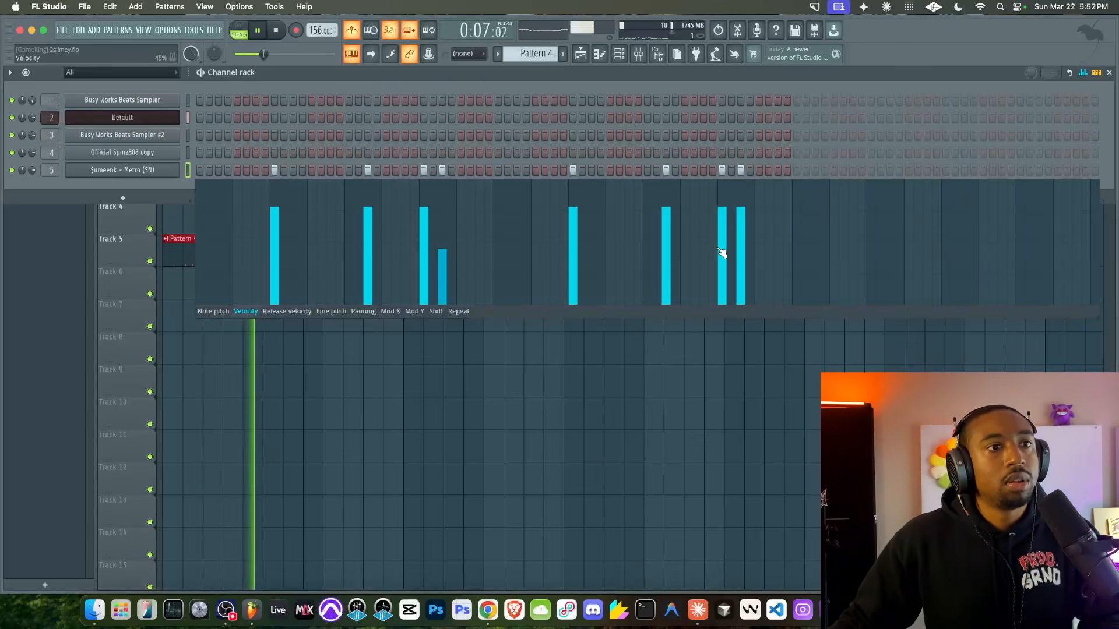
Duplicate the Pattern 4 clip along Track 5 to bars 5, 9 and 13, ending at bar 17
{"action": "key", "text": "F6"}
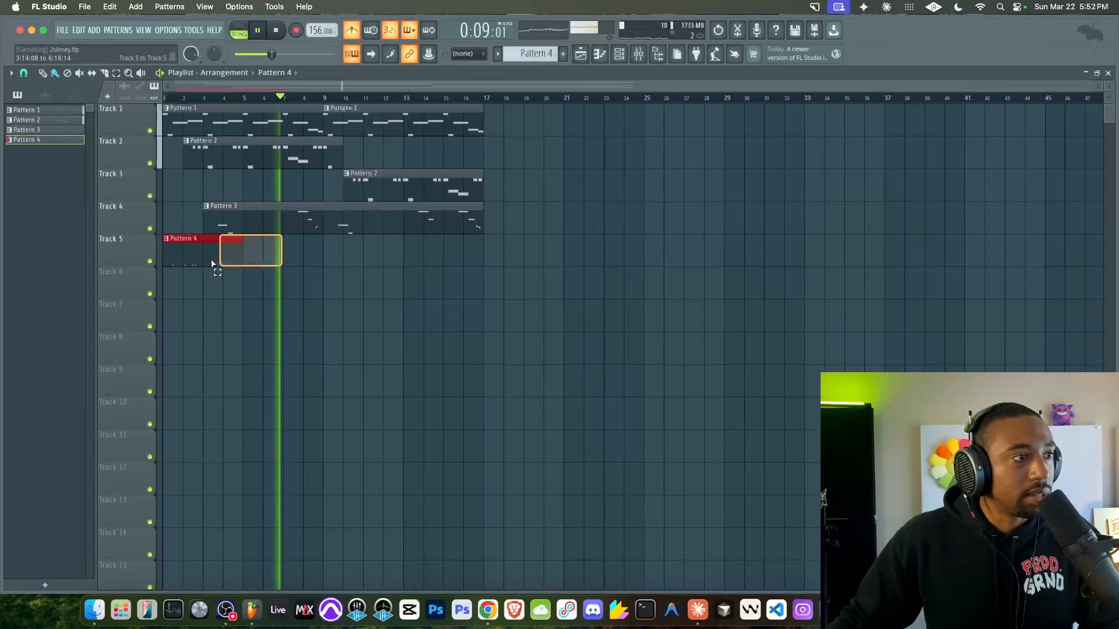
{"action": "key", "text": "ctrl+b"}
{"action": "key", "text": "ctrl+b"}
{"action": "key", "text": "ctrl+b"}
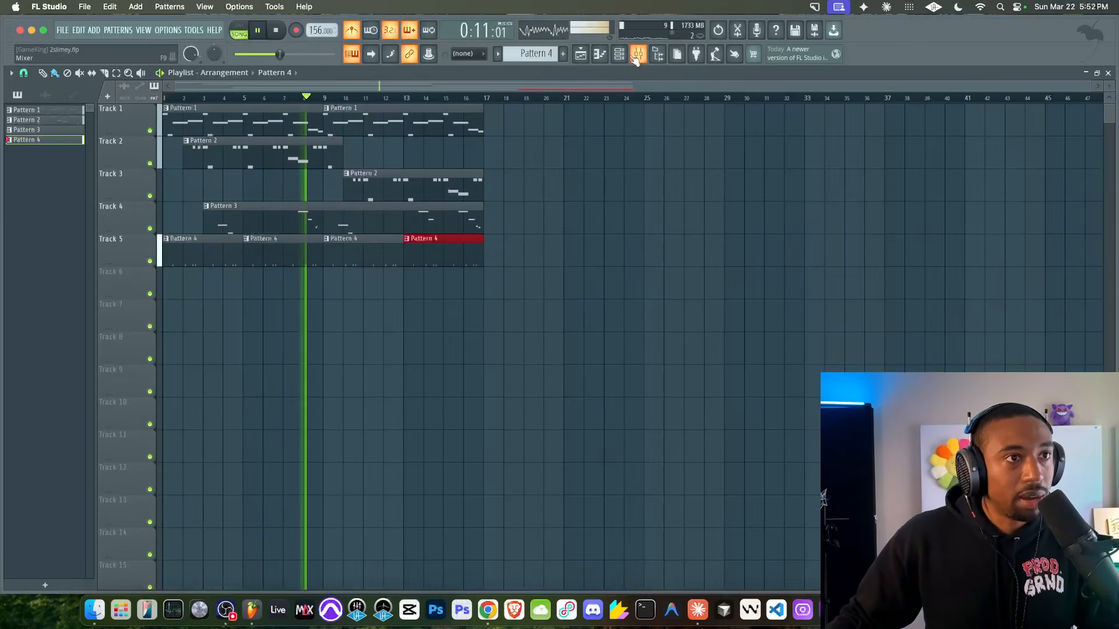
Show the browser again, create Pattern 5, and turn off the metronome
{"action": "left_click", "coordinate": [658, 57]}
{"action": "left_click", "coordinate": [619, 54]}
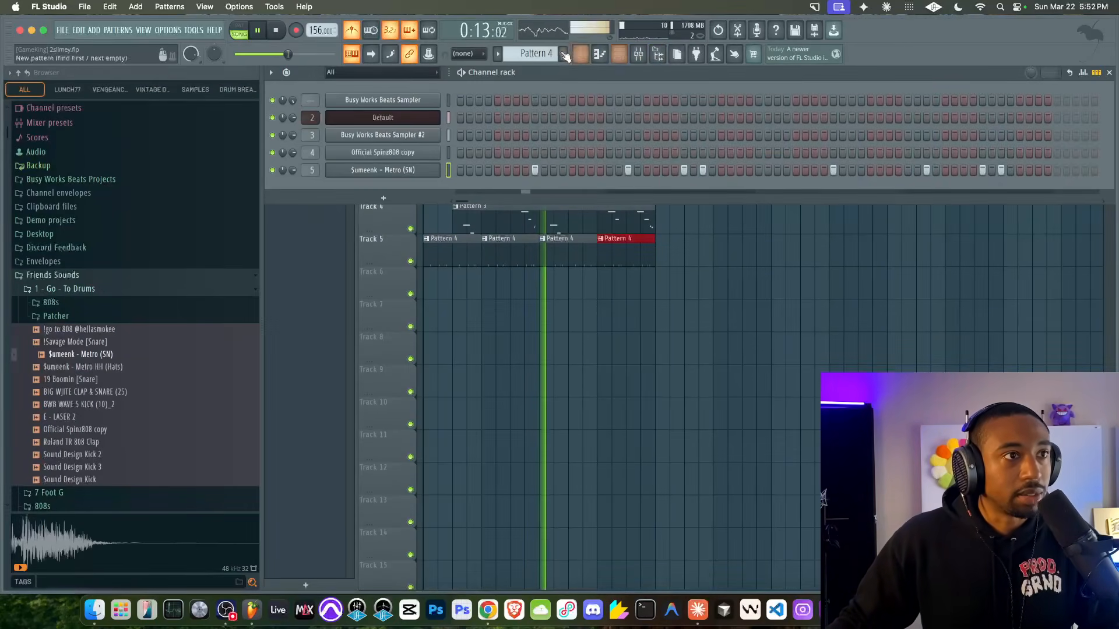
{"action": "left_click", "coordinate": [563, 54]}
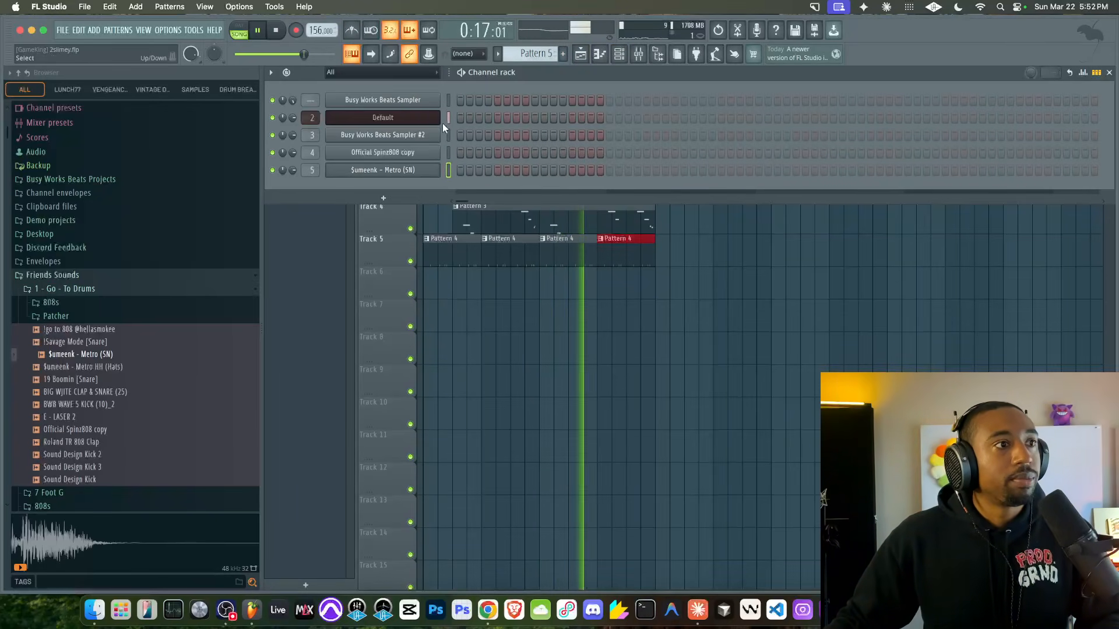
Set the filter cutoff of the PoiZone Default channel to 46% and close its plugin window
{"action": "left_click", "coordinate": [420, 118]}
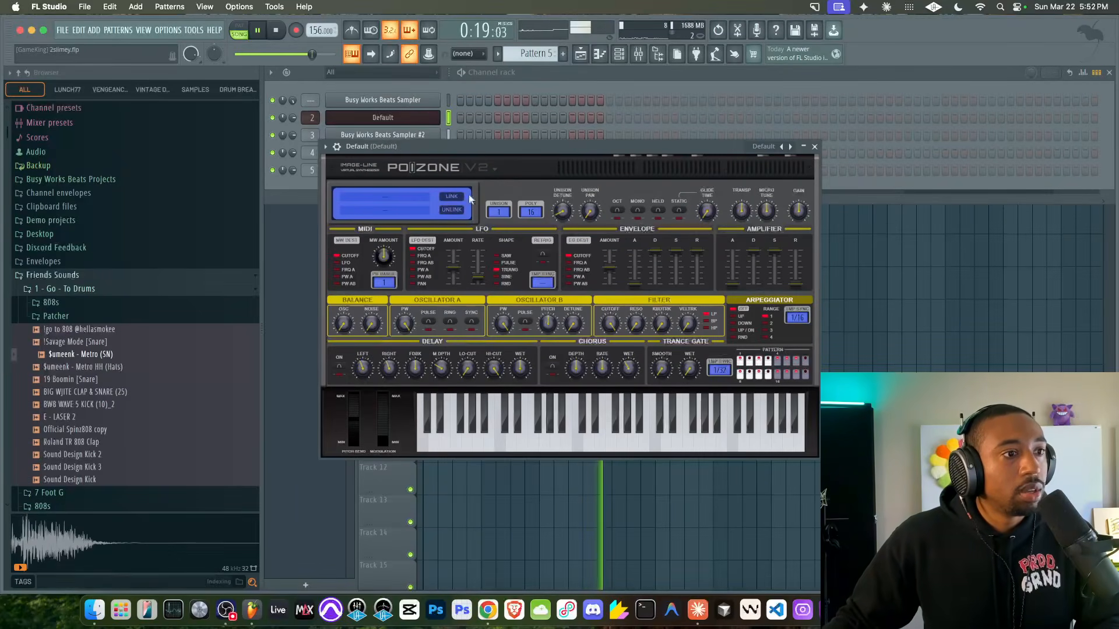
{"action": "left_click_drag", "start_coordinate": [612, 322], "coordinate": [612, 322]}
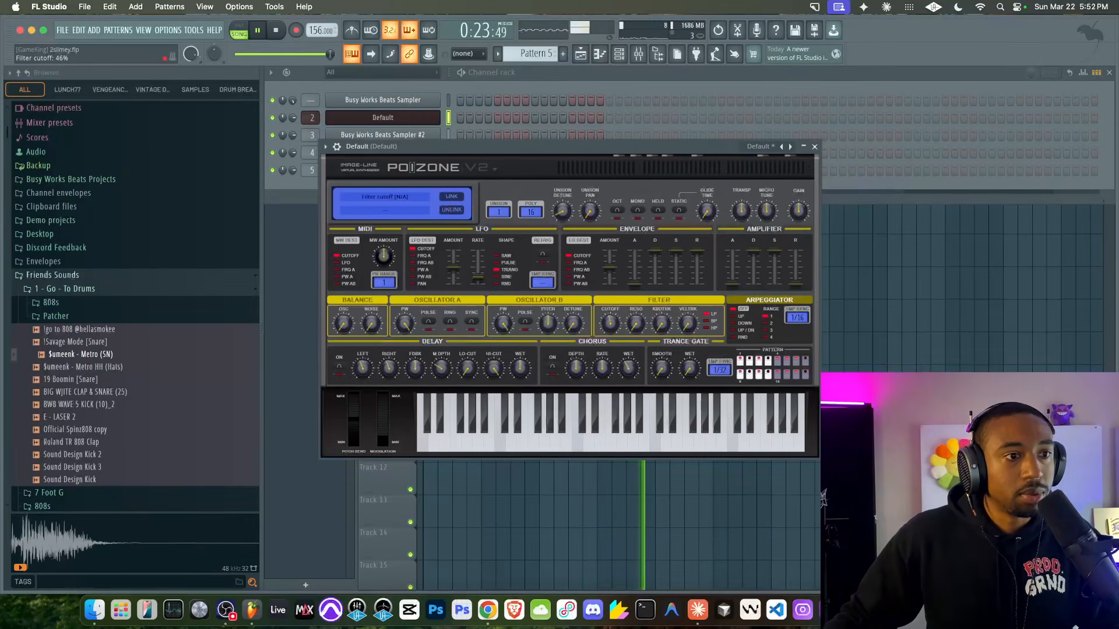
{"action": "left_click", "coordinate": [814, 146]}
{"action": "right_click", "coordinate": [622, 310]}
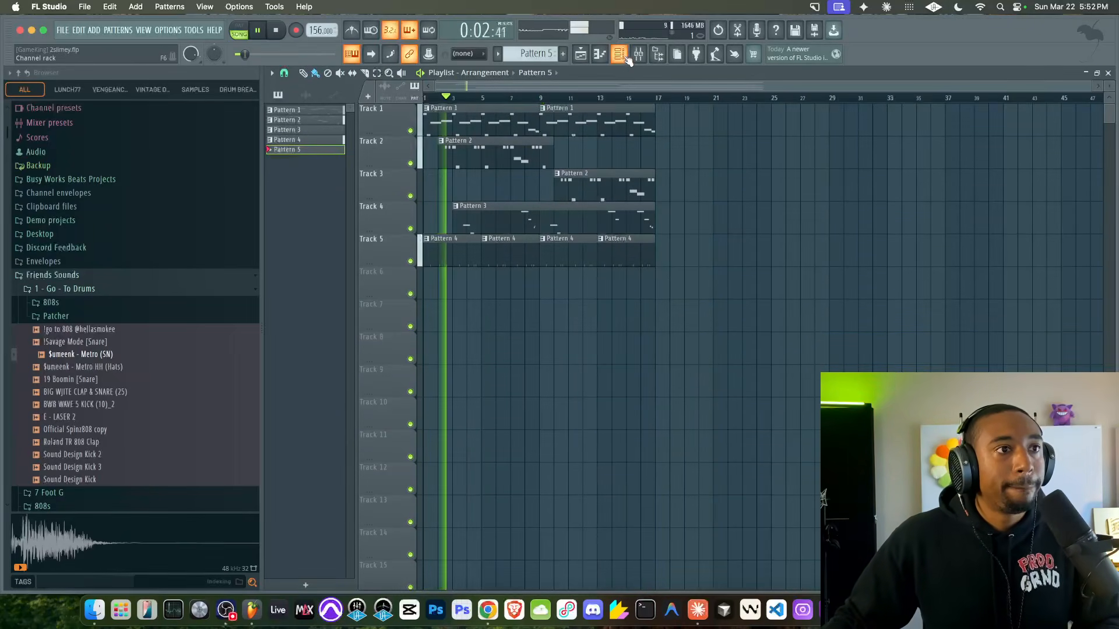
Load BWB WAVE 5 KICK (10)_2 into a new channel and check its mixer track
{"action": "key", "text": "F6"}
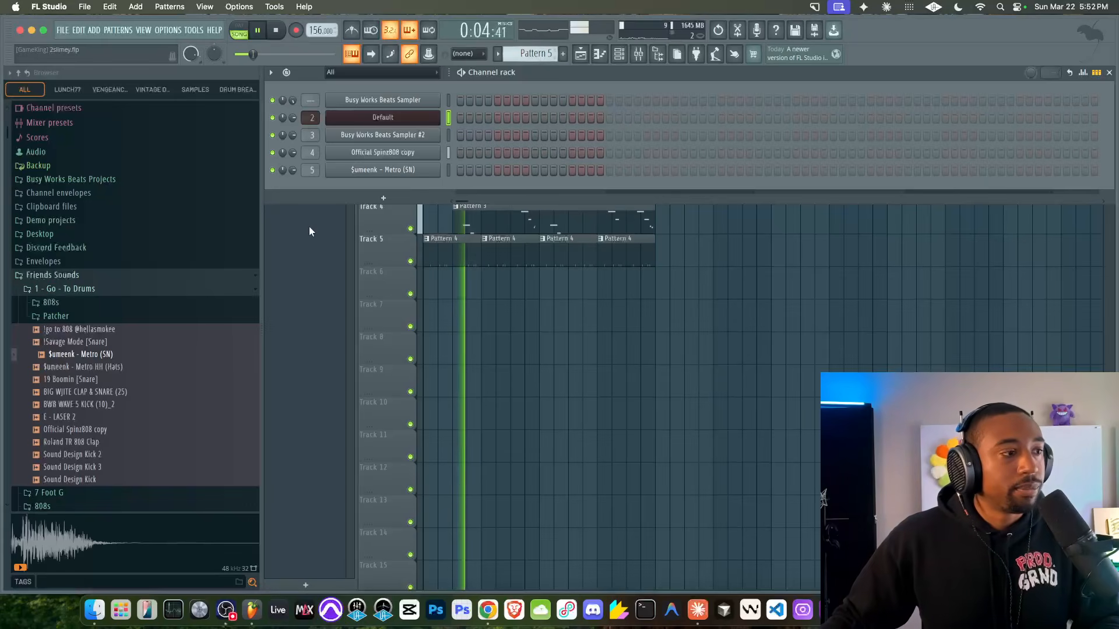
{"action": "left_click", "coordinate": [107, 404]}
{"action": "right_click", "coordinate": [107, 405]}
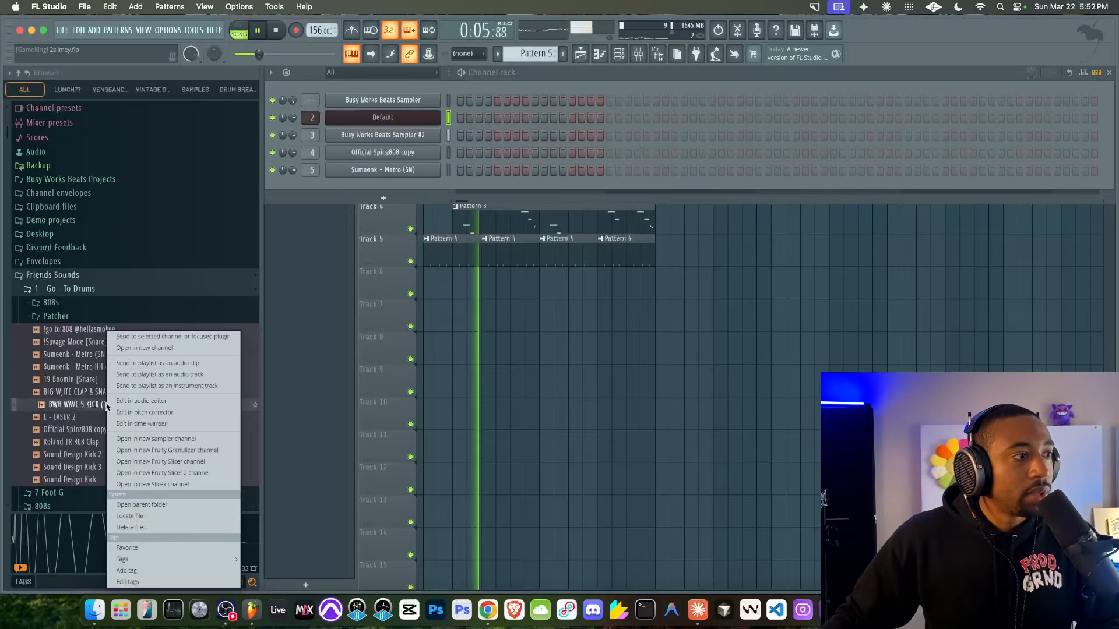
{"action": "left_click", "coordinate": [145, 348]}
{"action": "key", "text": "F9"}
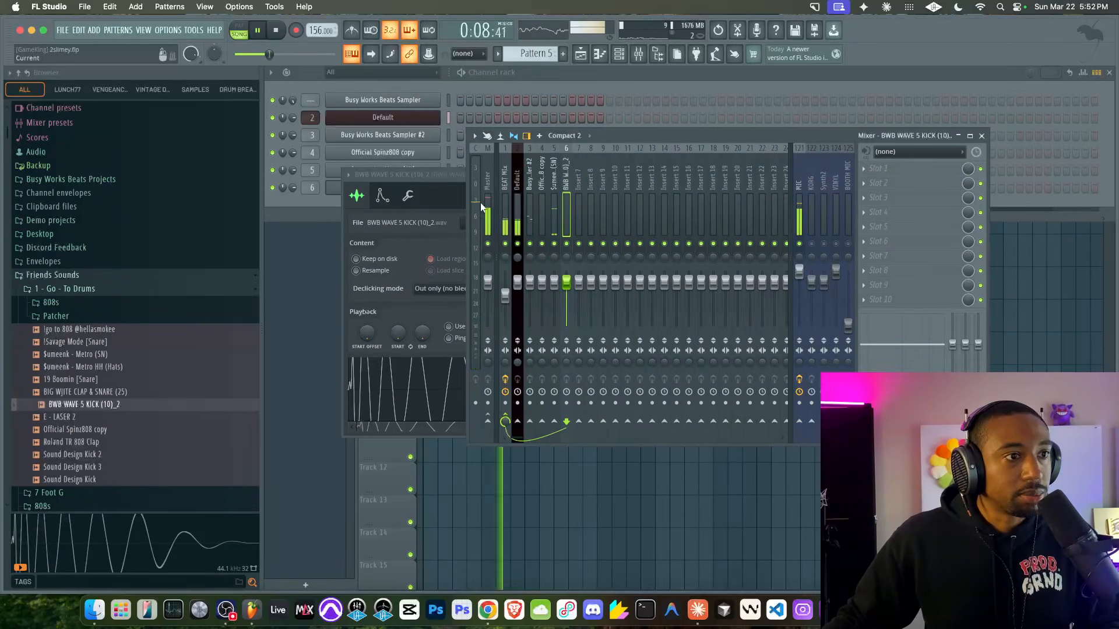
{"action": "left_click", "coordinate": [330, 196]}
Restart the song from bar 1 and record a live kick part into Pattern 5 through bar 17
{"action": "key", "text": "space"}
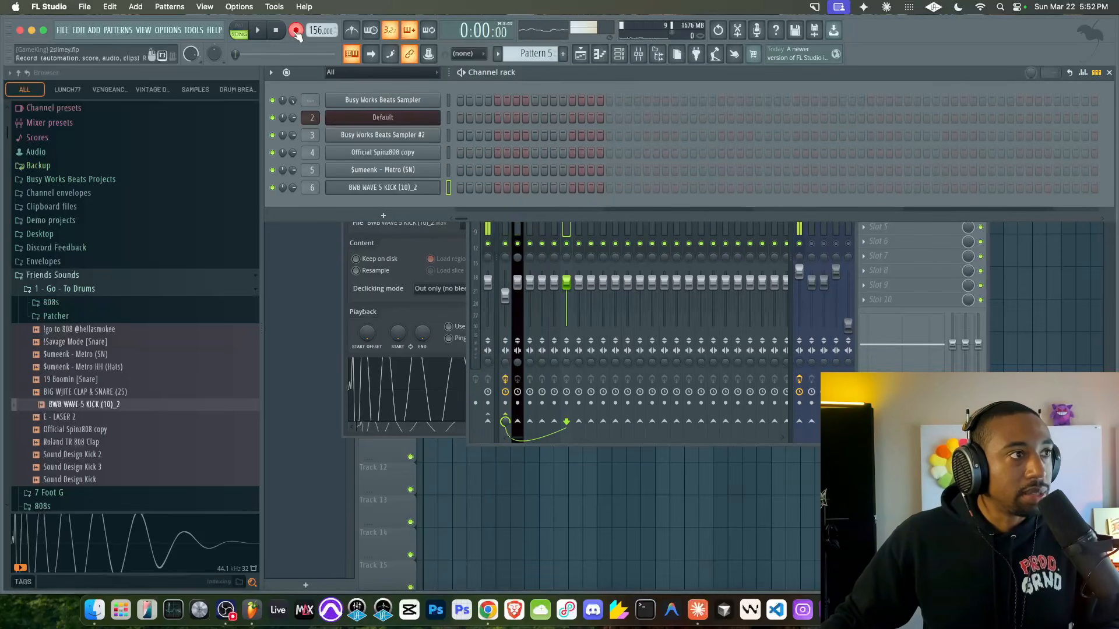
{"action": "left_click", "coordinate": [500, 515]}
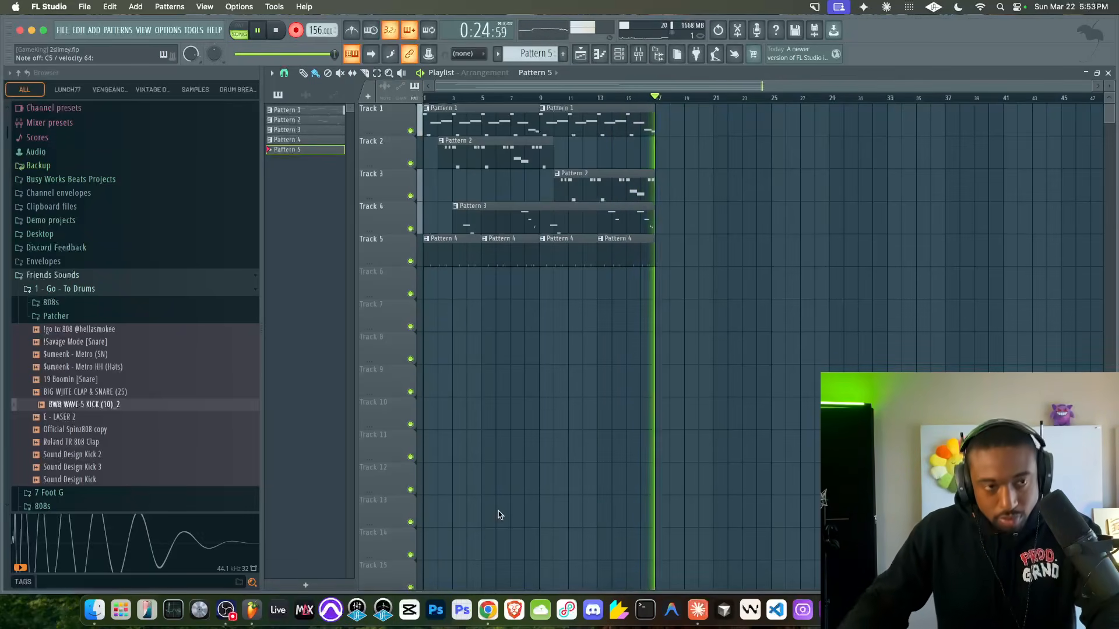
{"action": "key", "text": "space"}
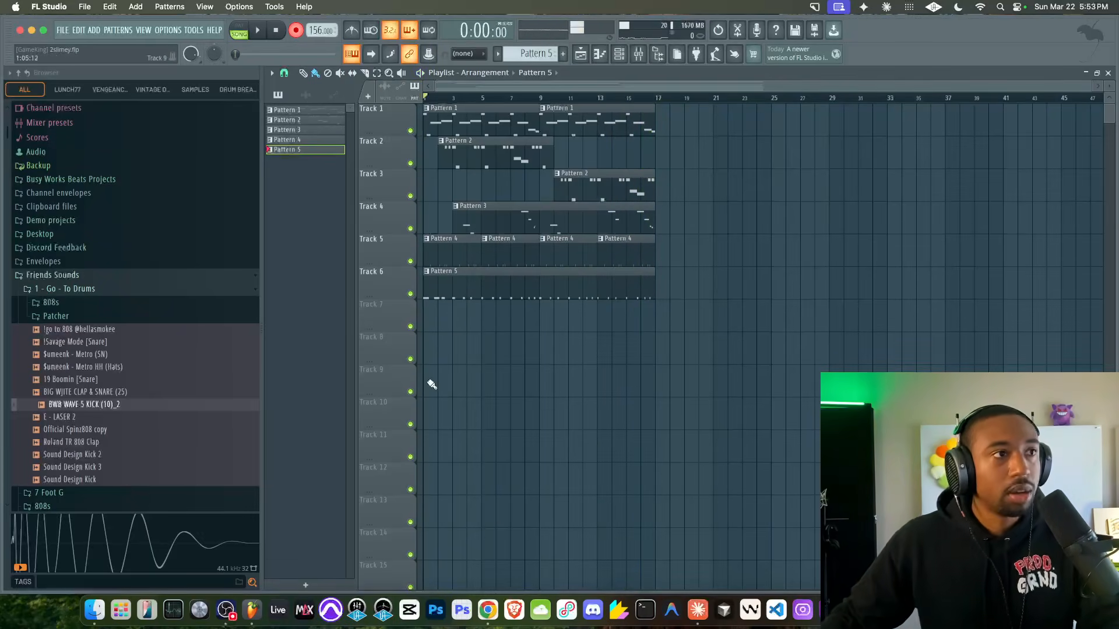
Raise the kick's mixer volume to 100% and raise the BEAT Mix bus level while listening to the beat
{"action": "double_click", "coordinate": [458, 276]}
{"action": "left_click", "coordinate": [628, 50]}
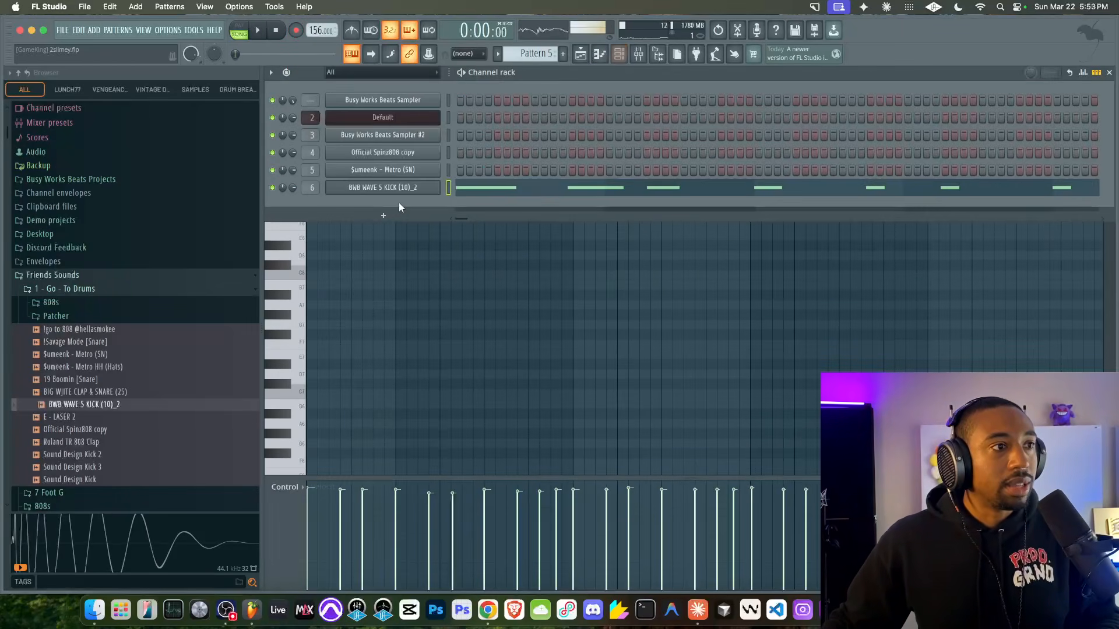
{"action": "left_click", "coordinate": [638, 54]}
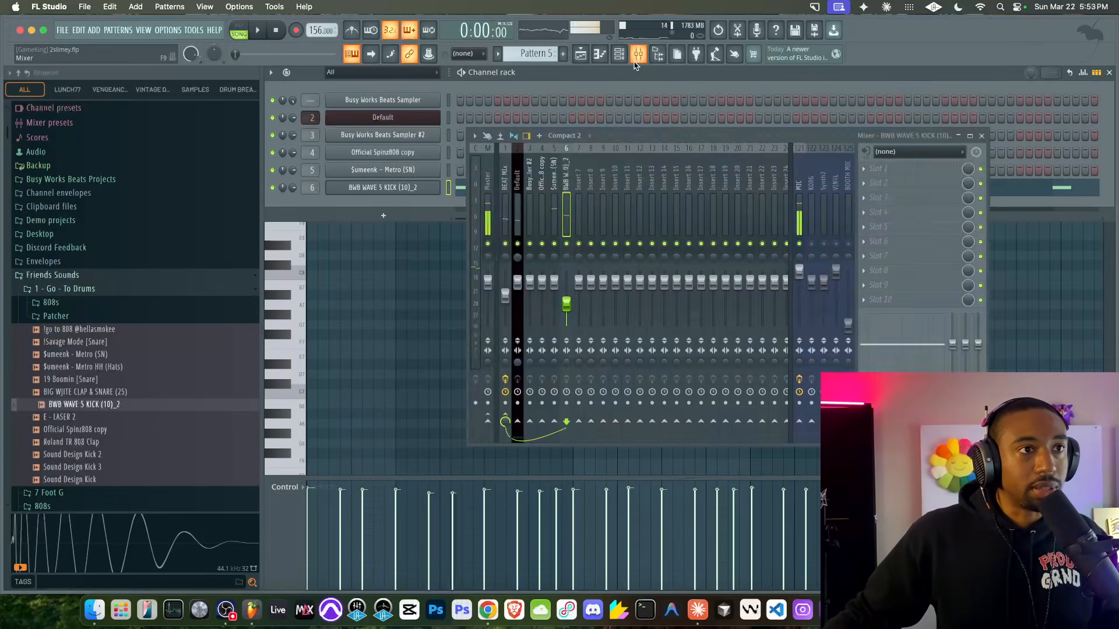
{"action": "left_click_drag", "start_coordinate": [564, 305], "coordinate": [566, 295]}
{"action": "key", "text": "space"}
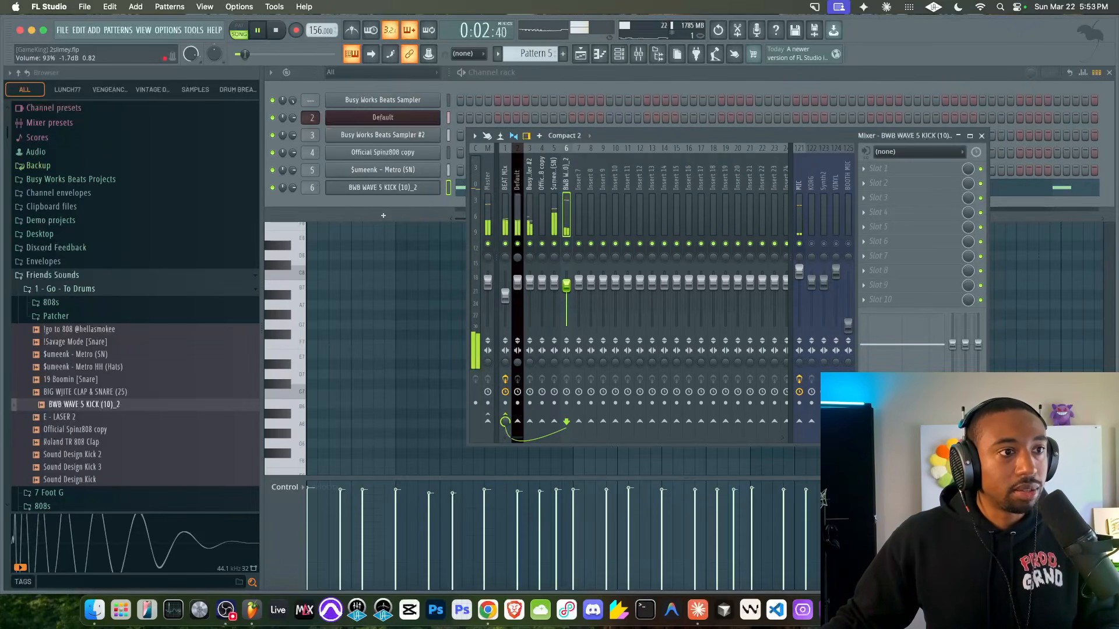
{"action": "left_click_drag", "start_coordinate": [567, 285], "coordinate": [505, 285]}
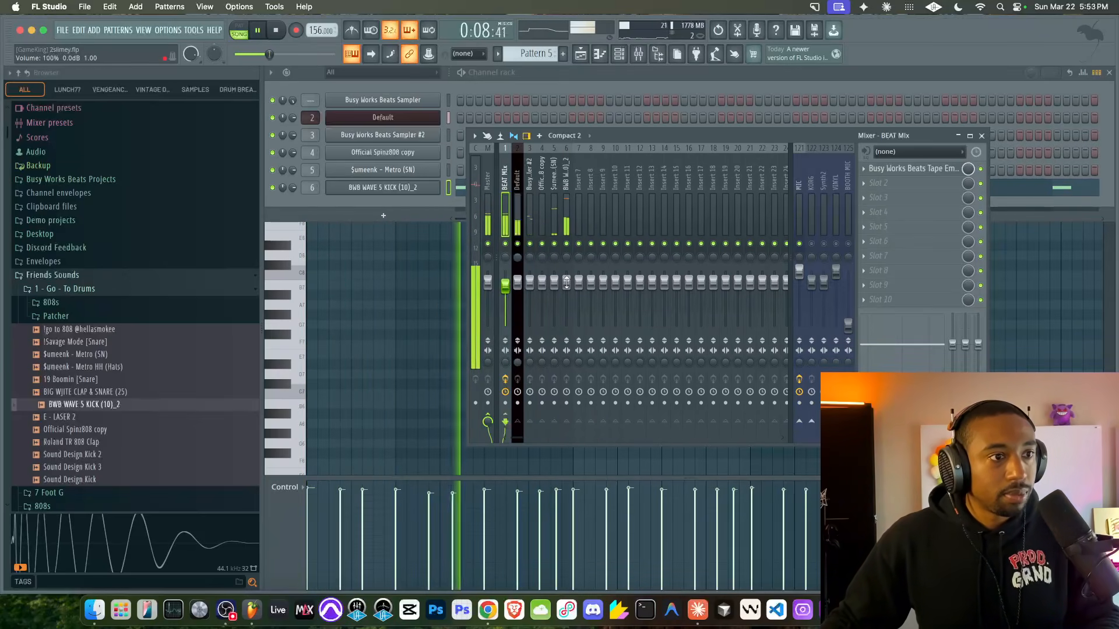
{"action": "left_click", "coordinate": [395, 328]}
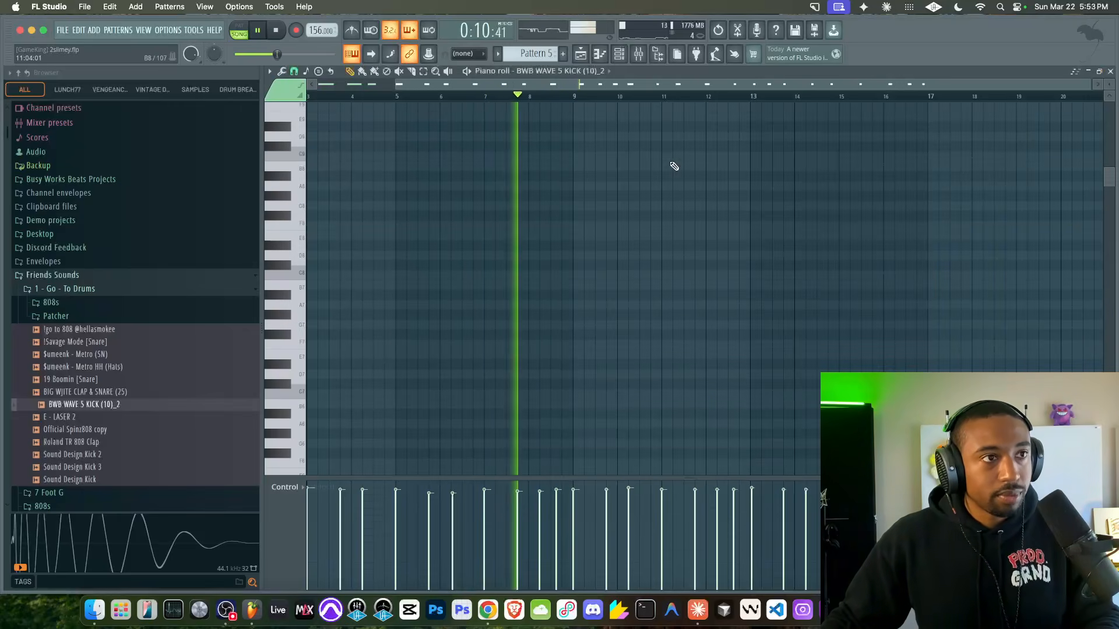
{"action": "left_click", "coordinate": [645, 55]}
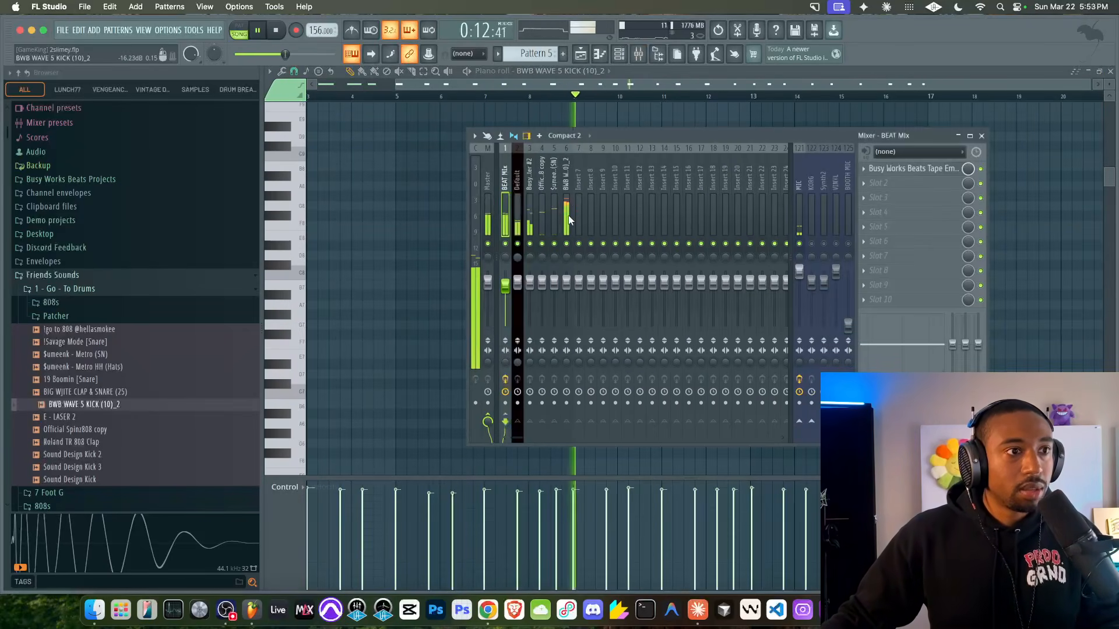
{"action": "left_click", "coordinate": [446, 197]}
{"action": "key", "text": "space"}
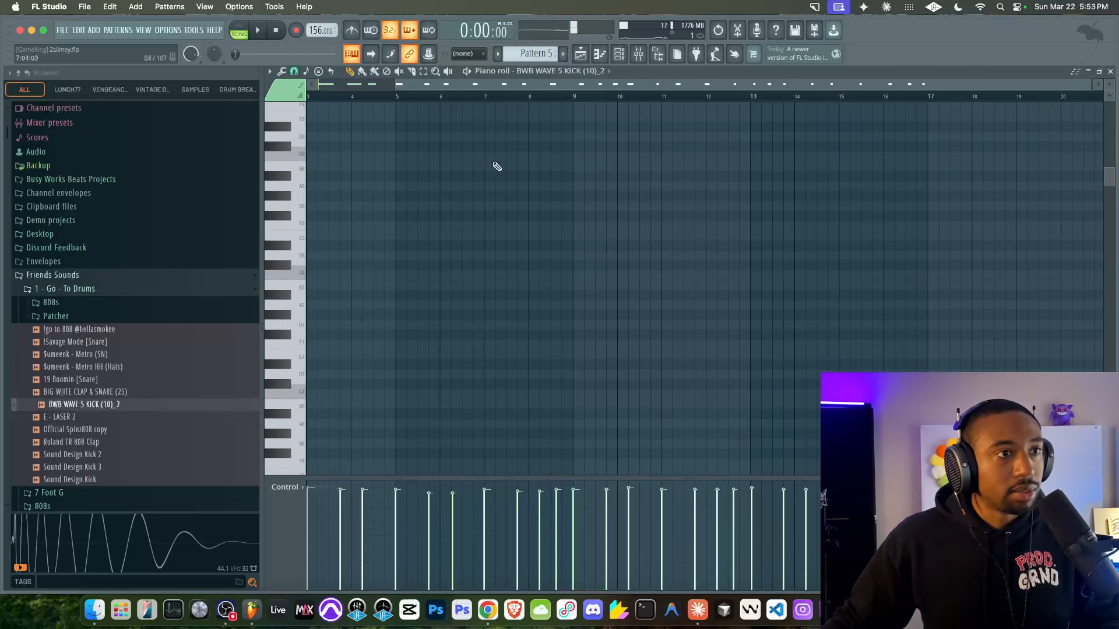
Duplicate all playlist clips from bars 1 to 17 so the copies fill bars 17 to 33
{"action": "left_click", "coordinate": [579, 56]}
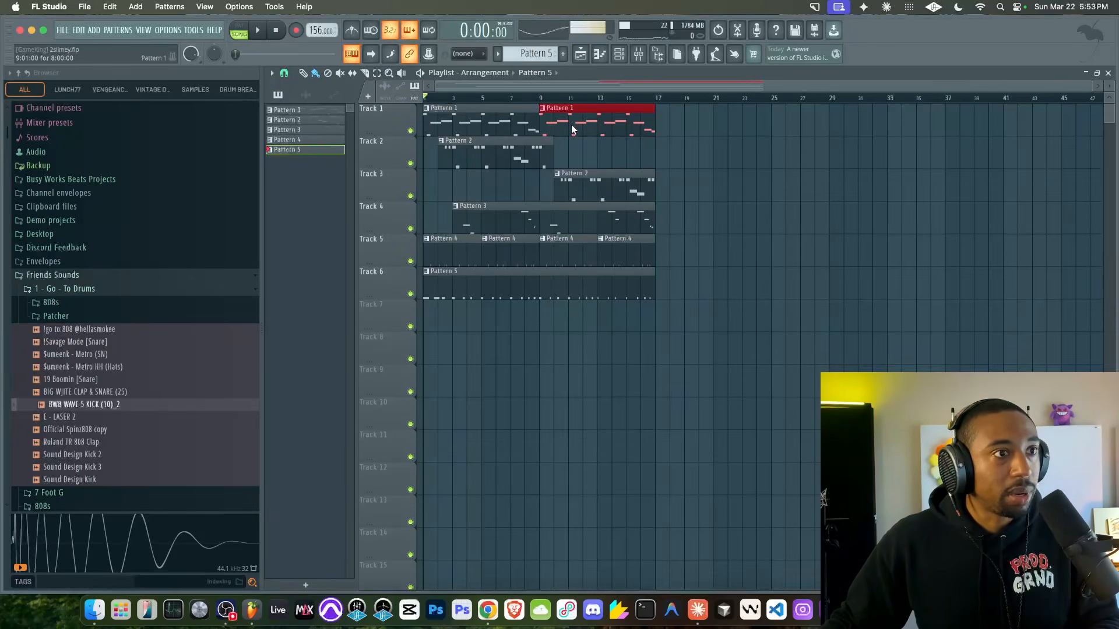
{"action": "left_click_drag", "start_coordinate": [710, 363], "coordinate": [425, 116]}
{"action": "key", "text": "ctrl+b"}
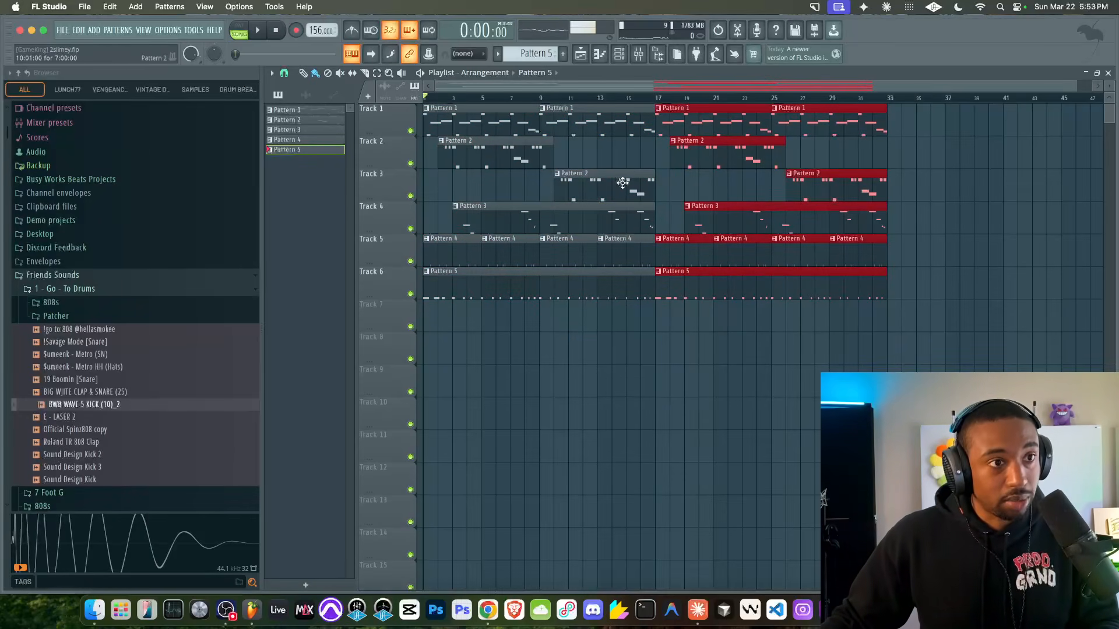
Delete both Pattern 5 clips on Track 6 and the two duplicated Pattern 1 clips on Track 1, and save the project
{"action": "right_click", "coordinate": [607, 287]}
{"action": "key", "text": "space"}
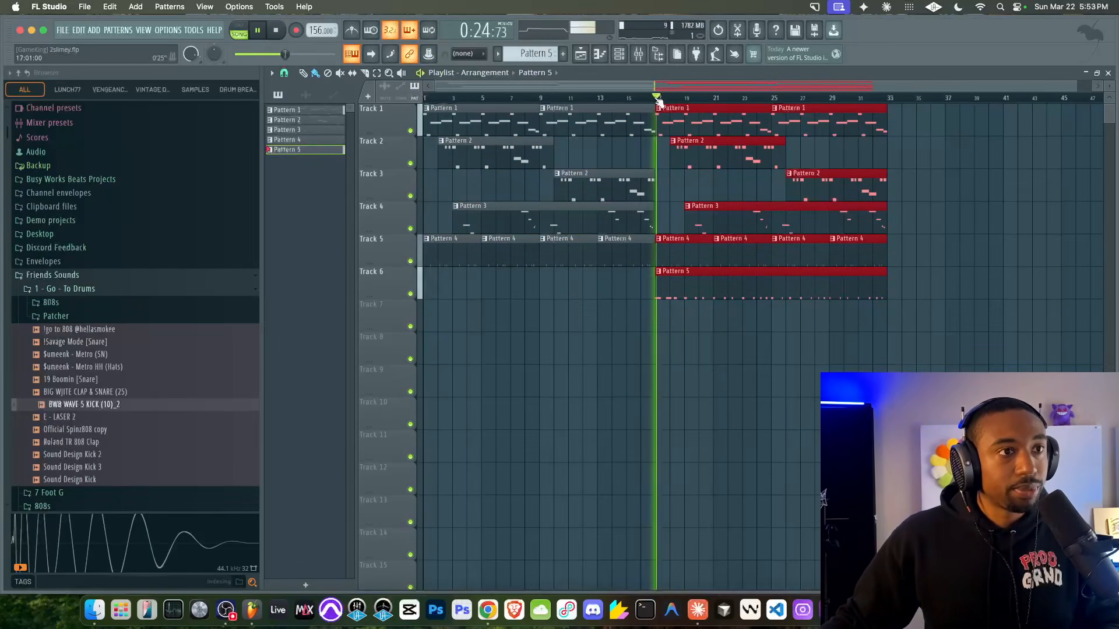
{"action": "right_click", "coordinate": [674, 278]}
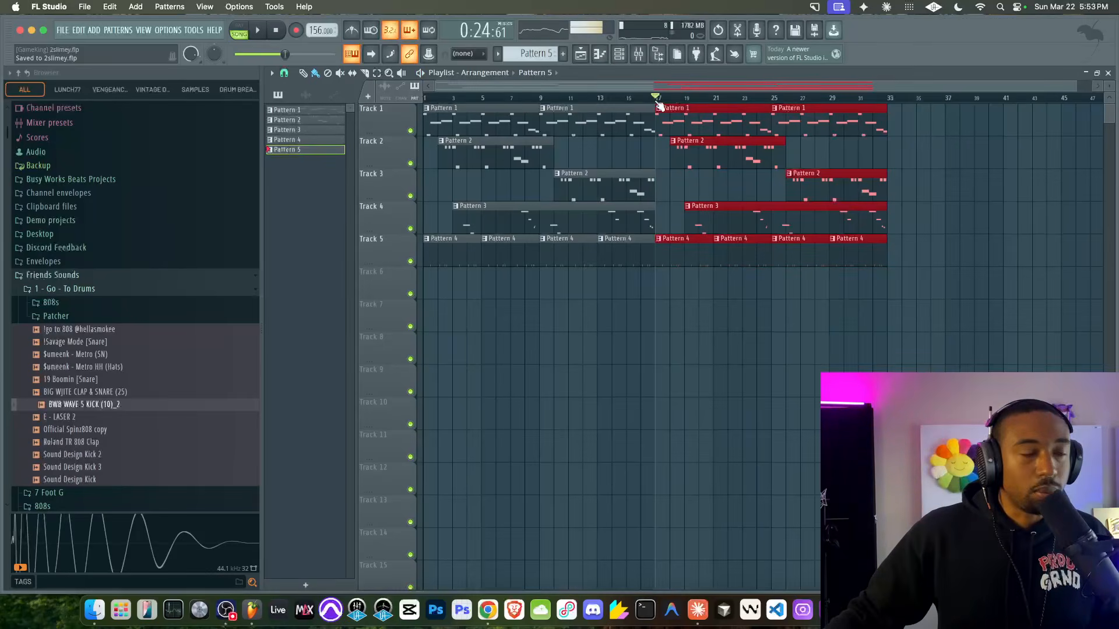
{"action": "right_click", "coordinate": [709, 126]}
{"action": "right_click", "coordinate": [791, 127]}
{"action": "key", "text": "super+s"}
Select bars 17 to 33 on the timeline and audition the Official Spinz808 copy channel
{"action": "left_click_drag", "start_coordinate": [656, 98], "coordinate": [897, 107]}
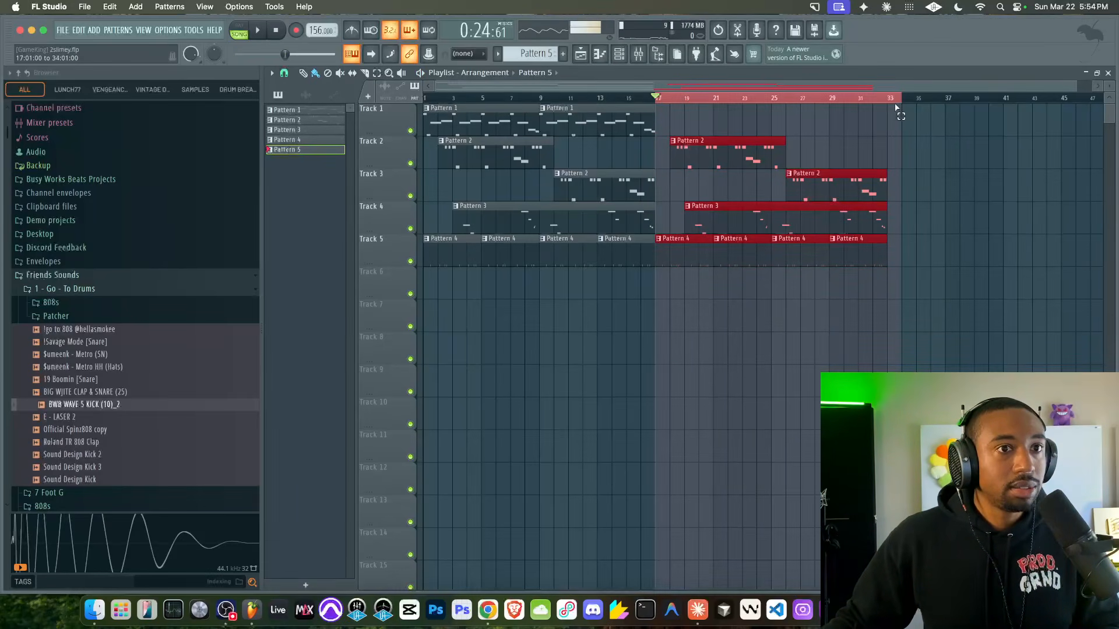
{"action": "left_click", "coordinate": [621, 54]}
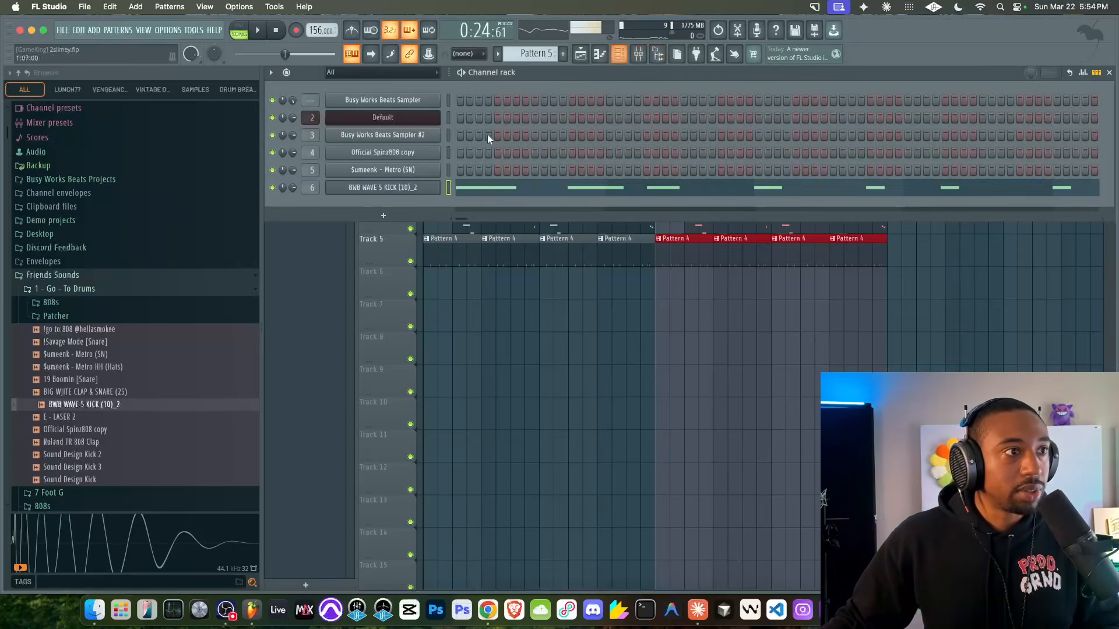
{"action": "left_click", "coordinate": [438, 155]}
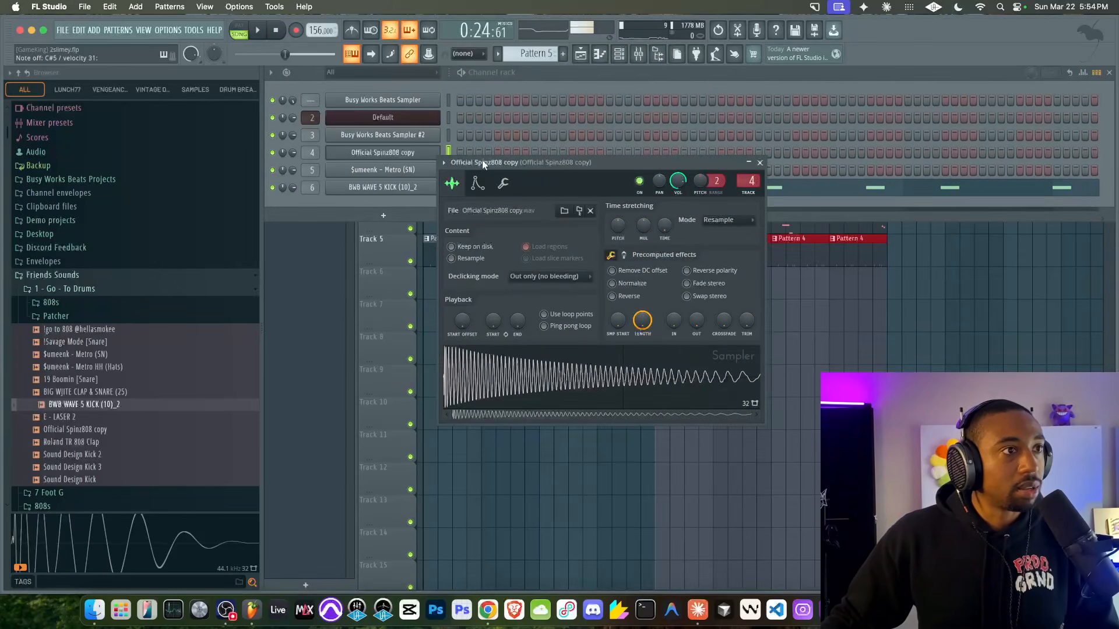
{"action": "left_click", "coordinate": [815, 363]}
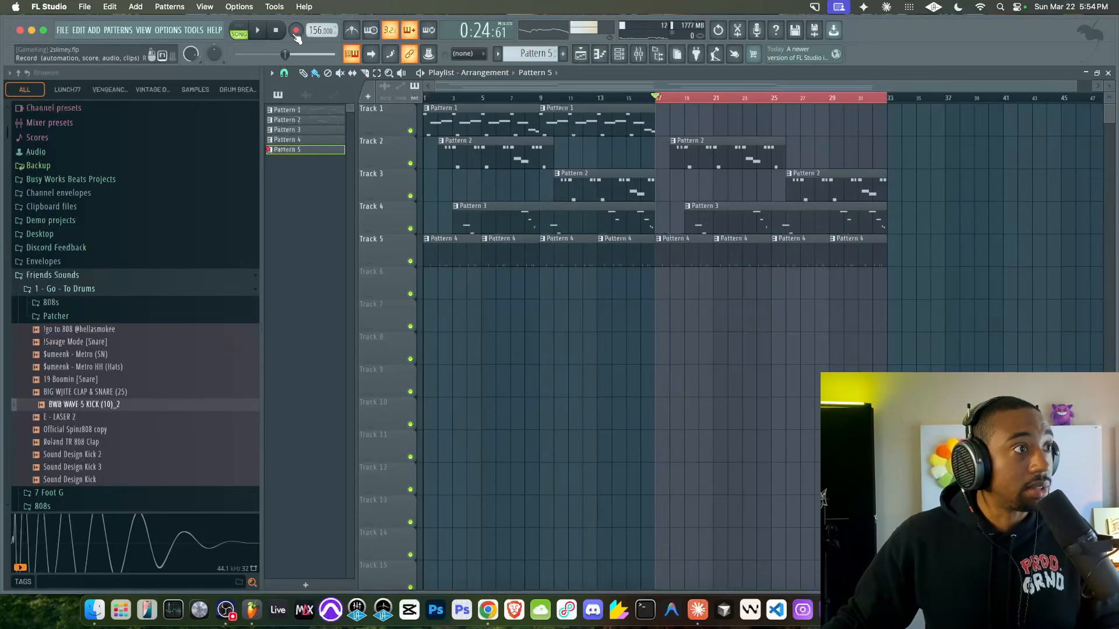
Clone the Official Spinz808 copy channel and reset the Pogo effect on the clone
{"action": "left_click", "coordinate": [621, 56]}
{"action": "right_click", "coordinate": [416, 154]}
{"action": "key", "text": "c"}
{"action": "left_click", "coordinate": [410, 168]}
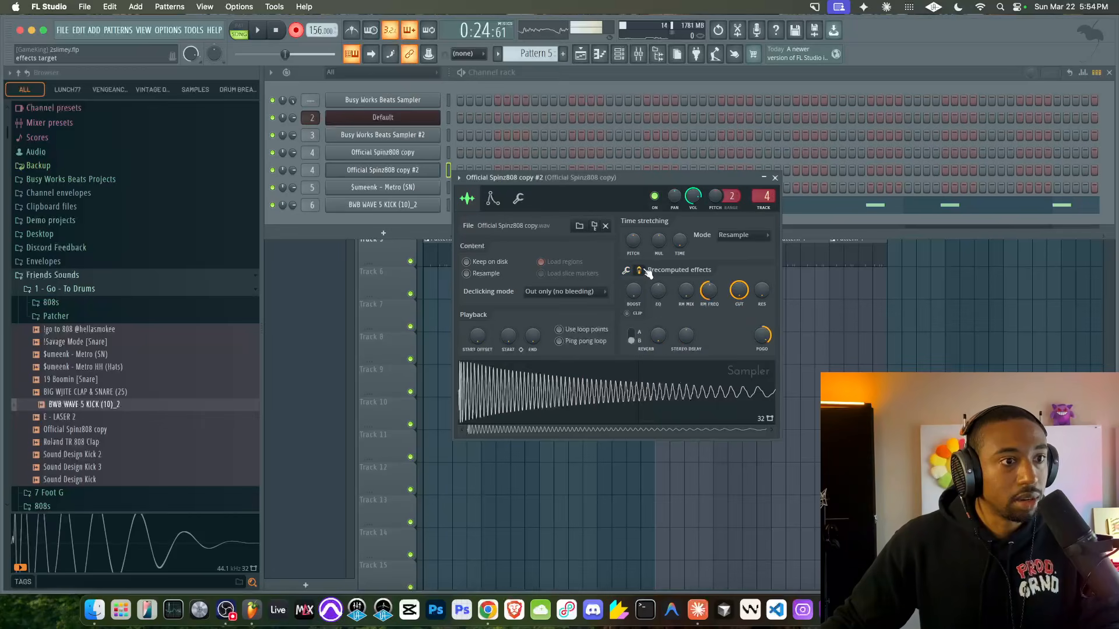
{"action": "left_click", "coordinate": [760, 335], "text": "alt"}
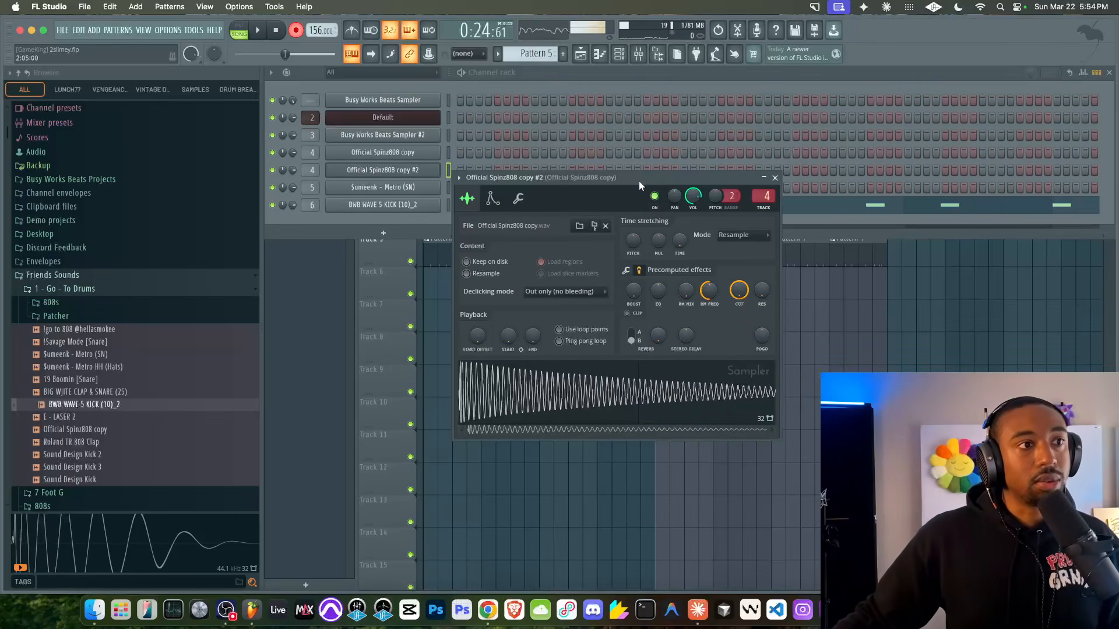
Try a 14% right stereo delay on Official Spinz808 copy #2, reset it, and close the sampler window
{"action": "left_click_drag", "start_coordinate": [639, 185], "coordinate": [564, 131]}
{"action": "left_click_drag", "start_coordinate": [608, 279], "coordinate": [608, 275]}
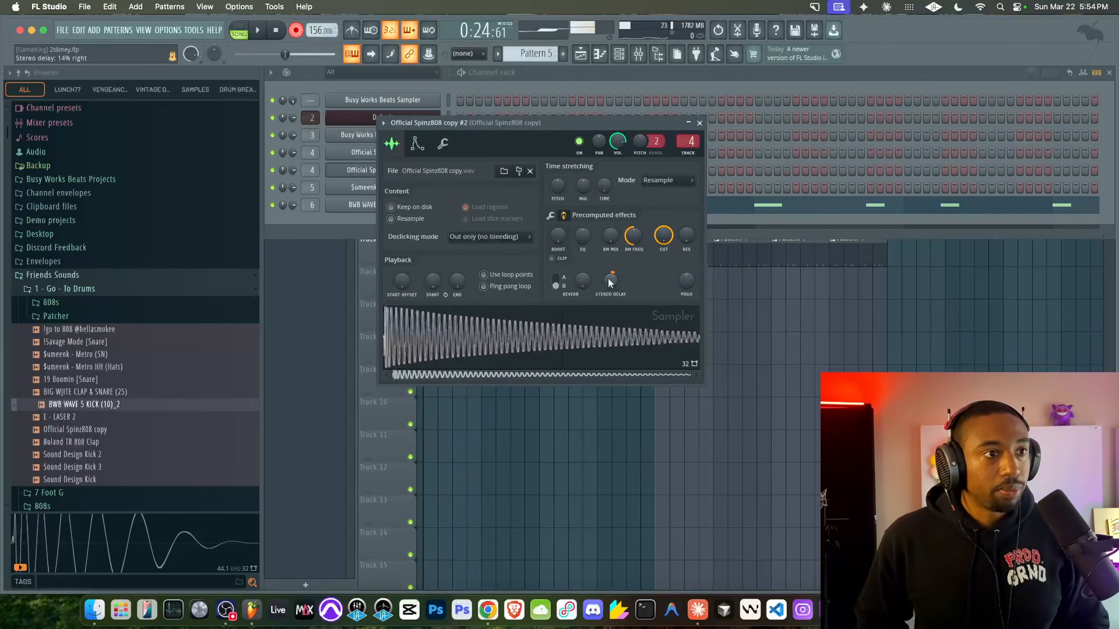
{"action": "left_click", "coordinate": [610, 280], "text": "alt"}
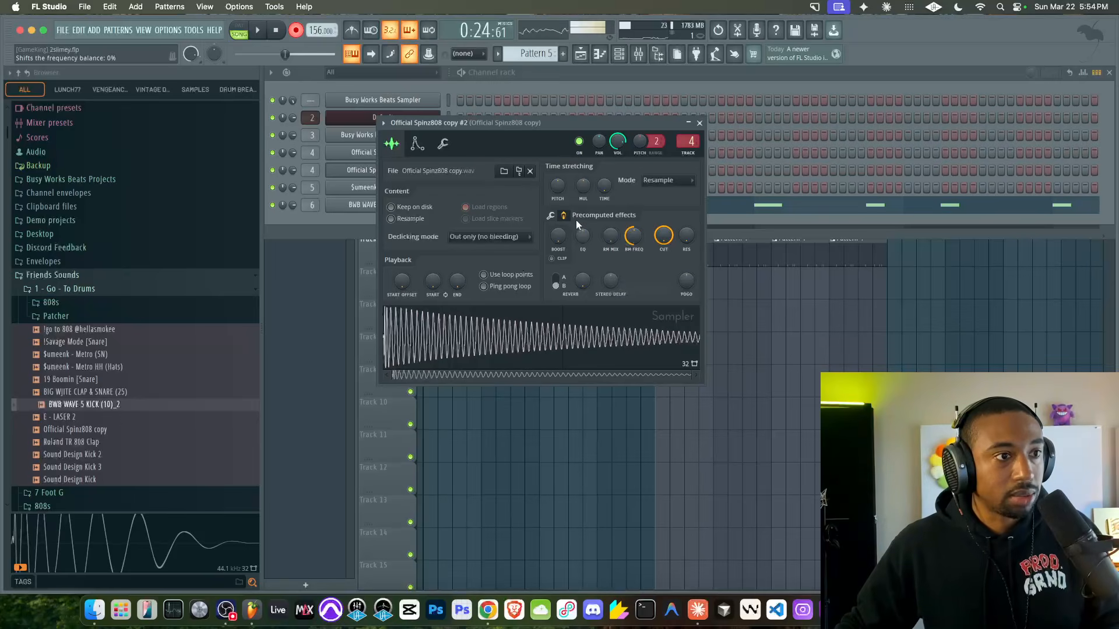
{"action": "left_click", "coordinate": [550, 215]}
{"action": "left_click", "coordinate": [700, 123]}
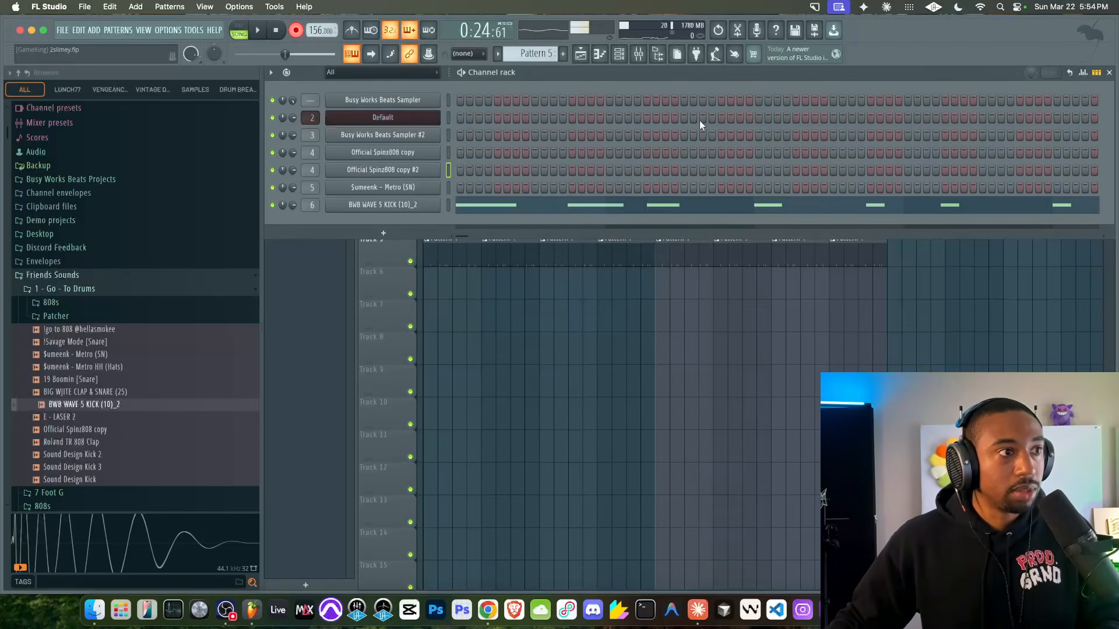
Create Pattern 6 and record a live Official Spinz808 copy #2 melody into it over bars 17 to 33
{"action": "key", "text": "F4"}
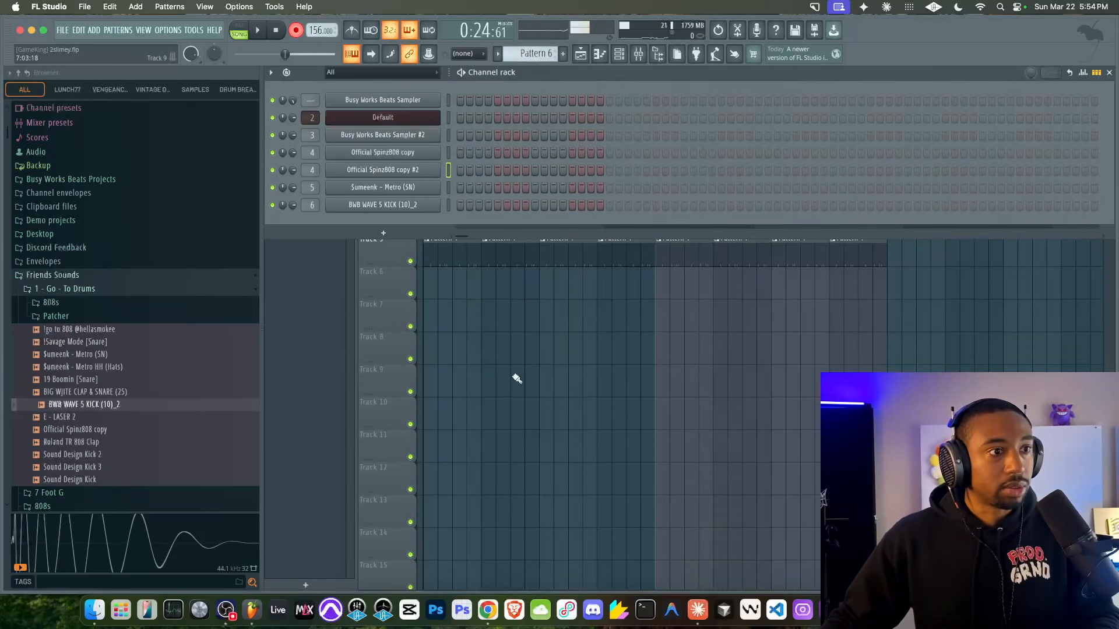
{"action": "key", "text": "F6"}
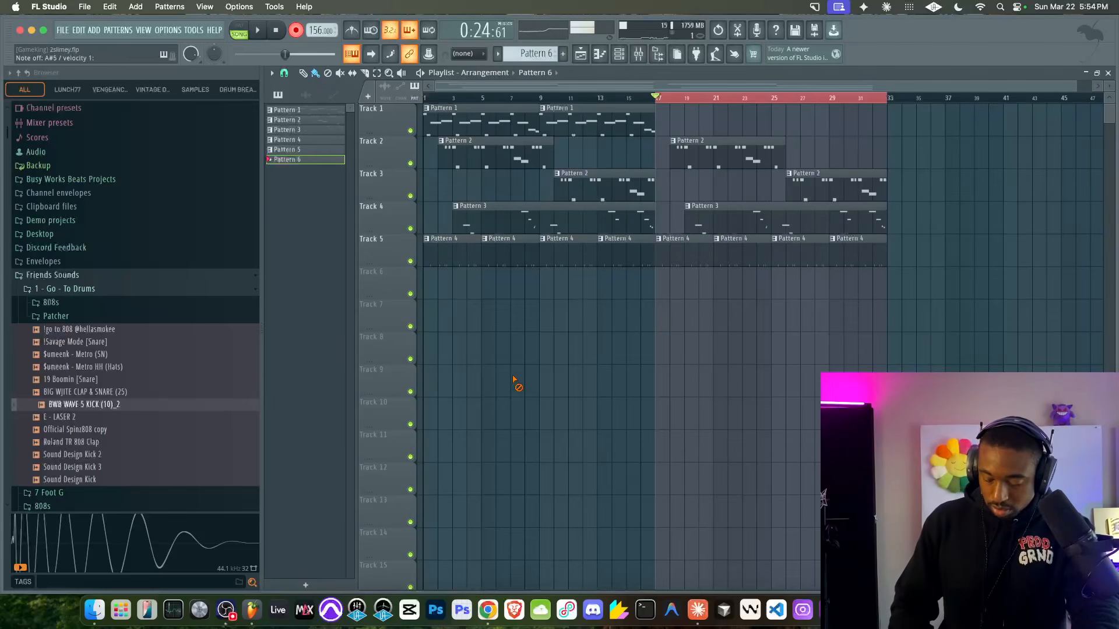
{"action": "key", "text": "space"}
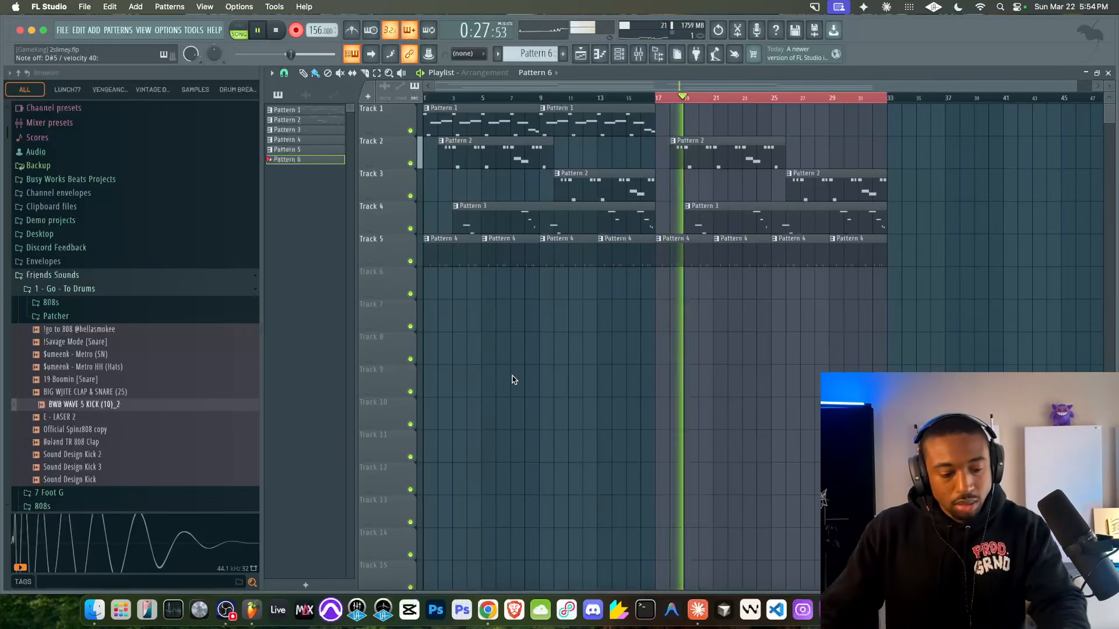
{"action": "key", "text": "space"}
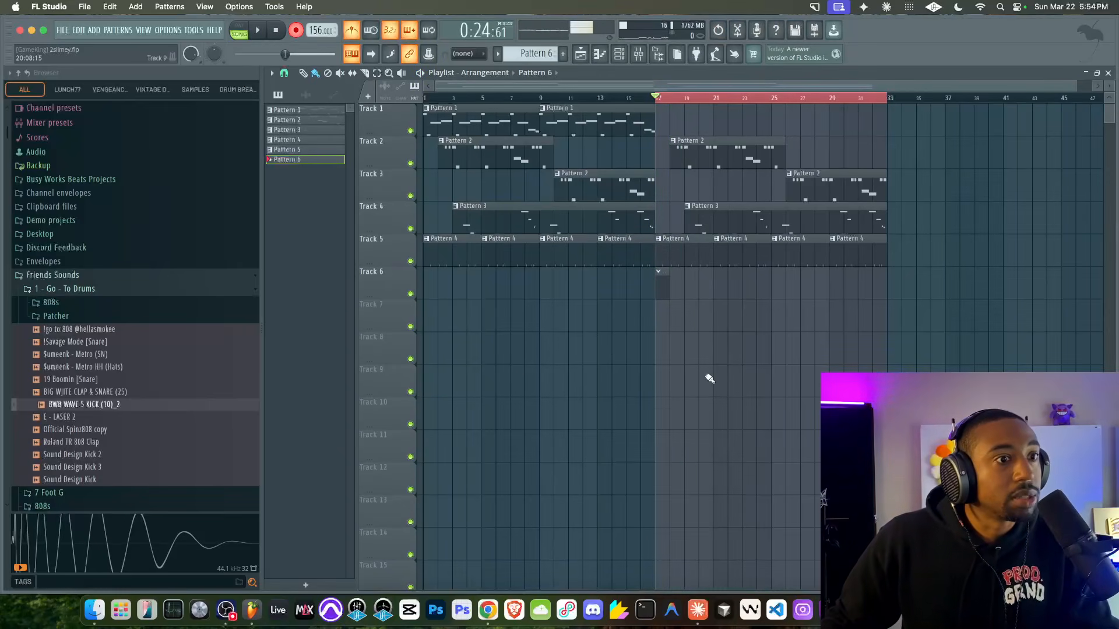
{"action": "key", "text": "space"}
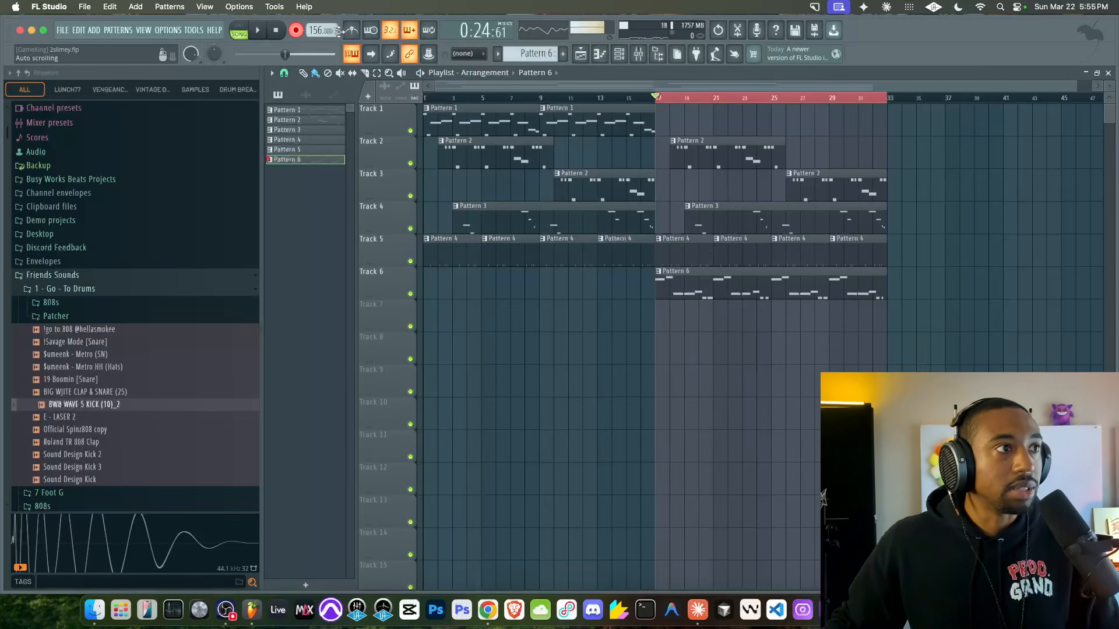
Check the Pattern 6 notes in the piano roll and delete the Pattern 2 clips from bars 17 to 33
{"action": "key", "text": "space"}
{"action": "double_click", "coordinate": [677, 294]}
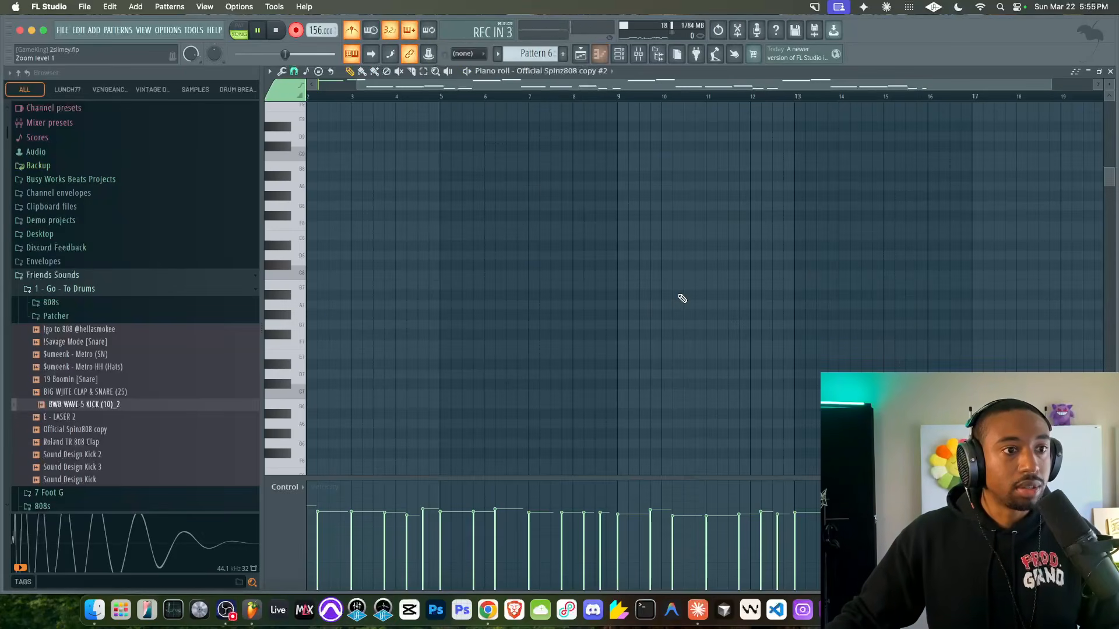
{"action": "left_click", "coordinate": [581, 54]}
{"action": "key", "text": "space"}
{"action": "right_click", "coordinate": [698, 165]}
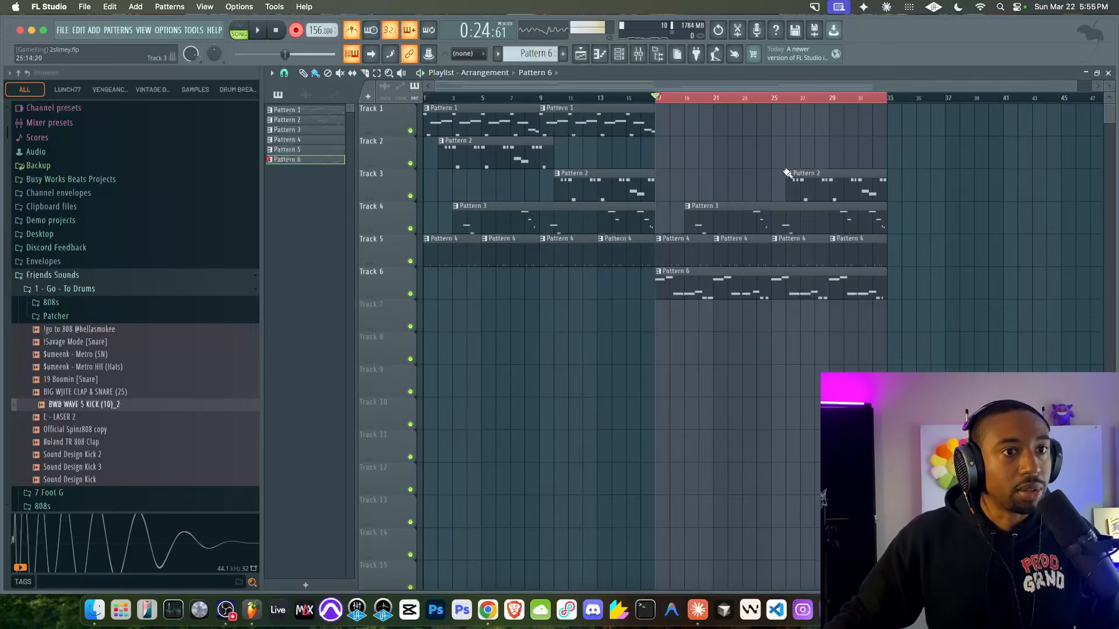
Try to save the project while recording is armed and dismiss the notices
{"action": "key", "text": "ctrl+s"}
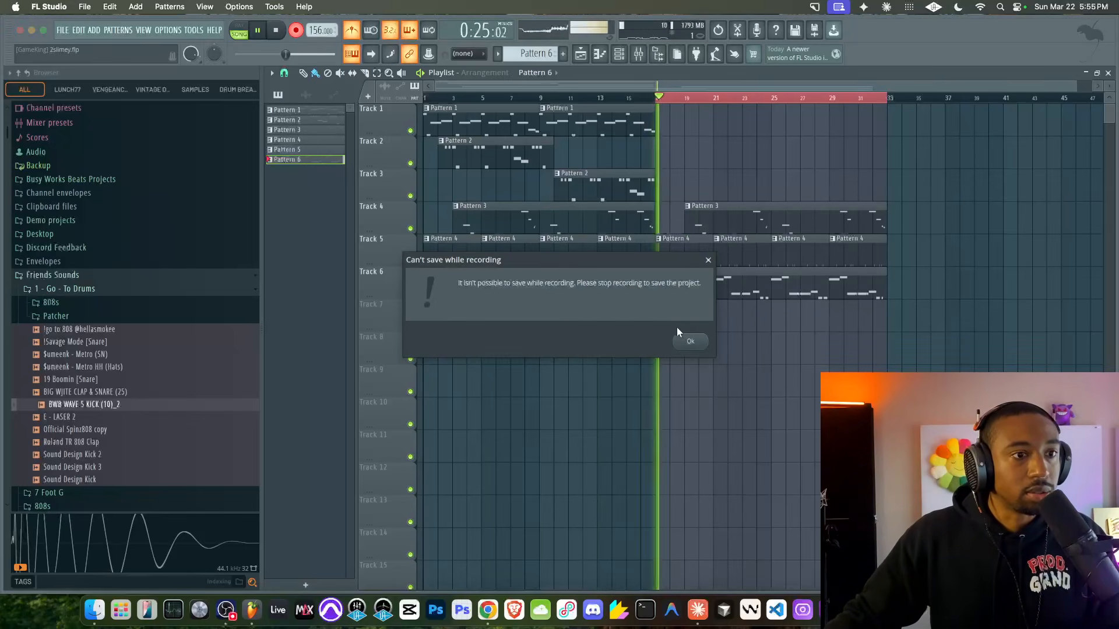
{"action": "left_click", "coordinate": [688, 339]}
{"action": "key", "text": "ctrl+s"}
{"action": "left_click", "coordinate": [688, 339]}
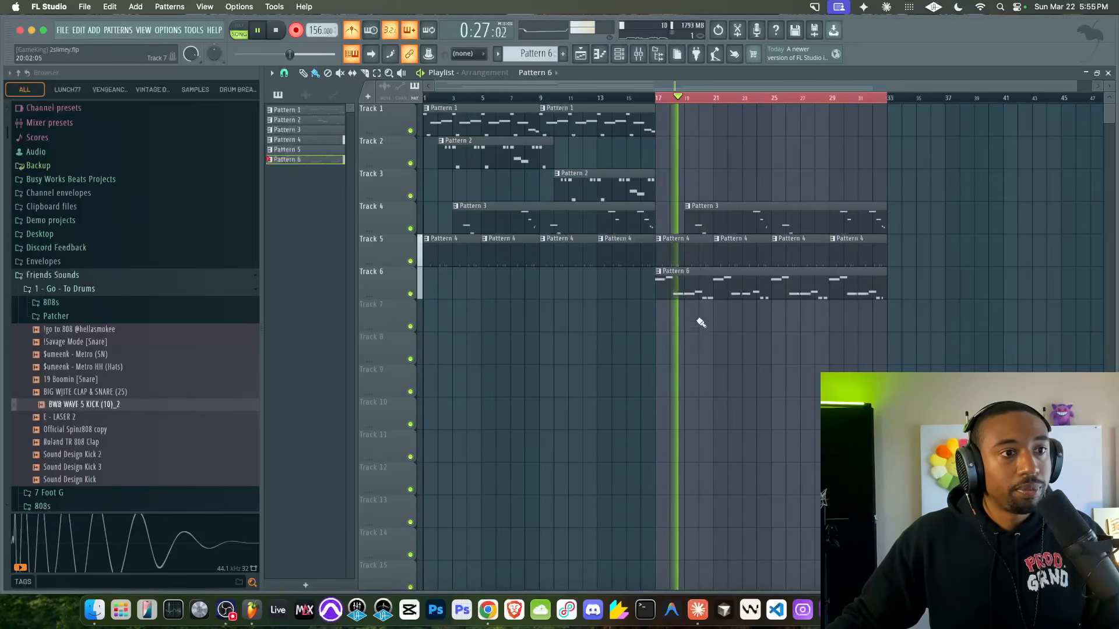
{"action": "left_click", "coordinate": [619, 54]}
{"action": "left_click", "coordinate": [563, 54]}
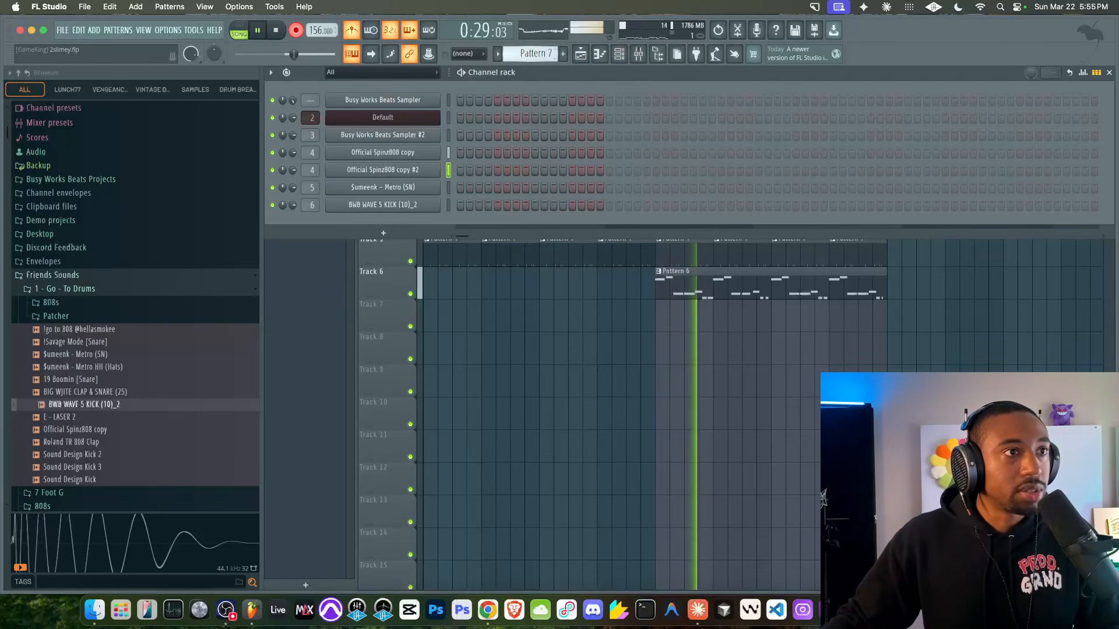
{"action": "left_click", "coordinate": [383, 233]}
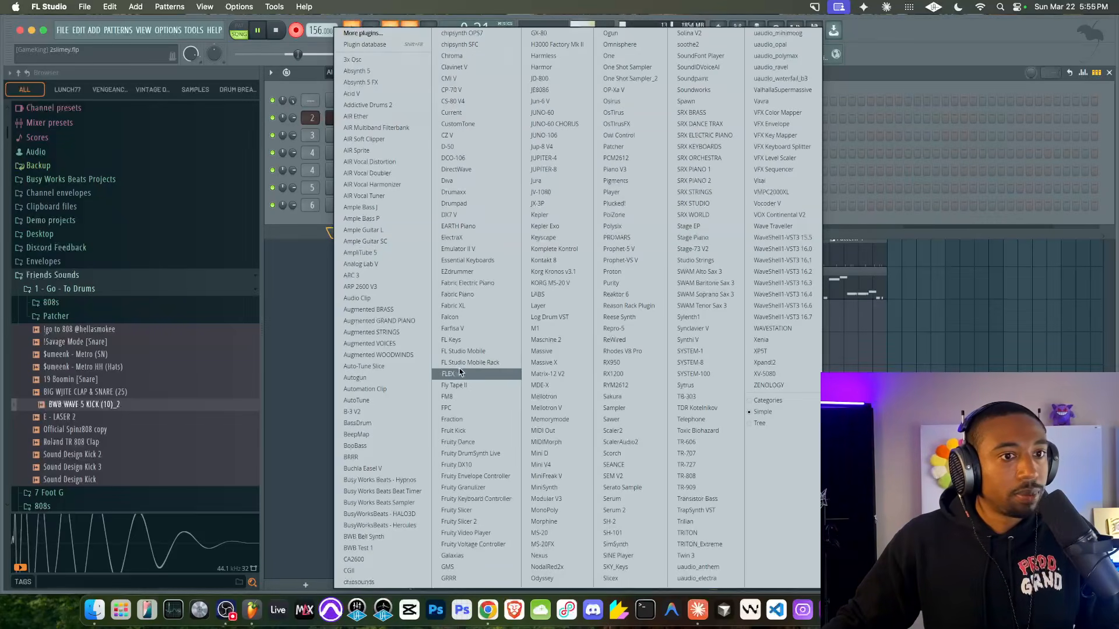
{"action": "left_click", "coordinate": [845, 344]}
{"action": "right_click", "coordinate": [805, 343]}
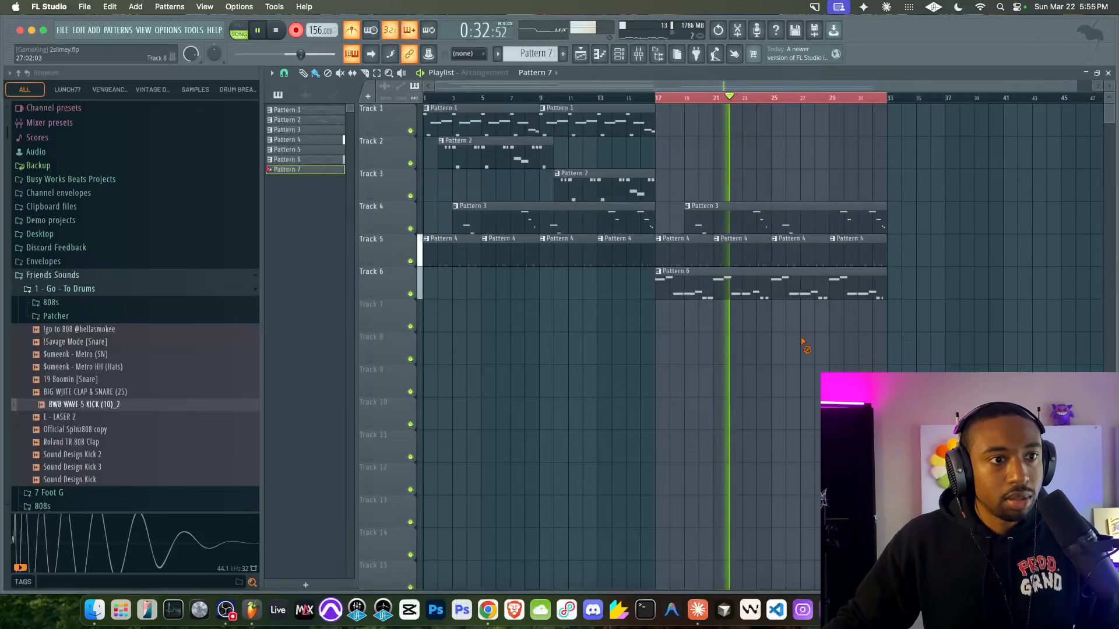
Review and play the Official Spinz808 copy #2 notes of Pattern 6 in the piano roll
{"action": "key", "text": "space"}
{"action": "double_click", "coordinate": [754, 286]}
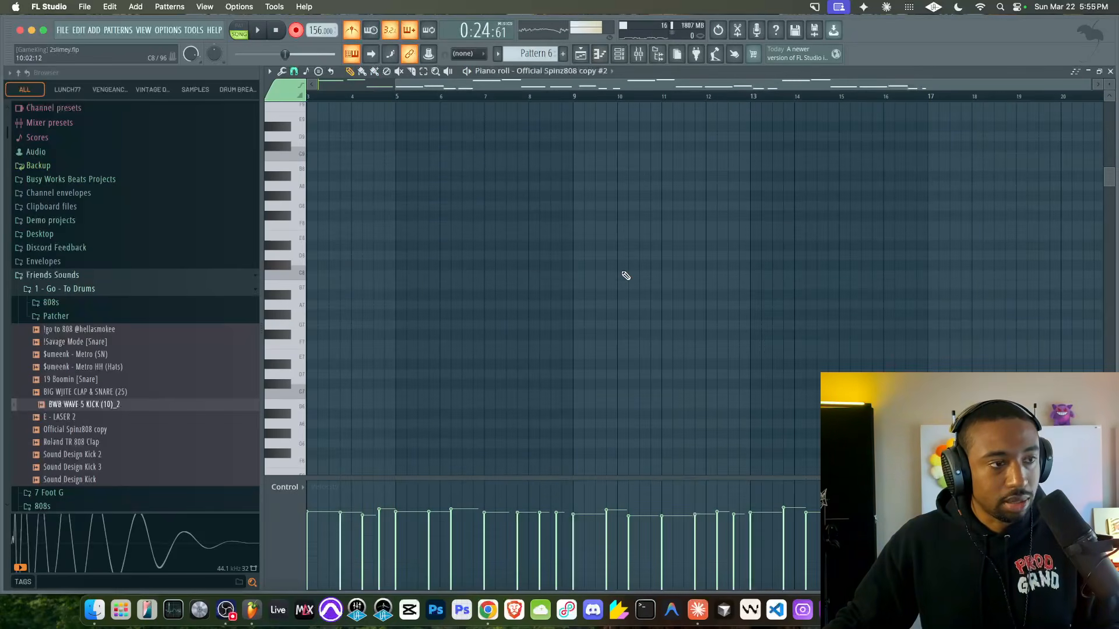
{"action": "key", "text": "space"}
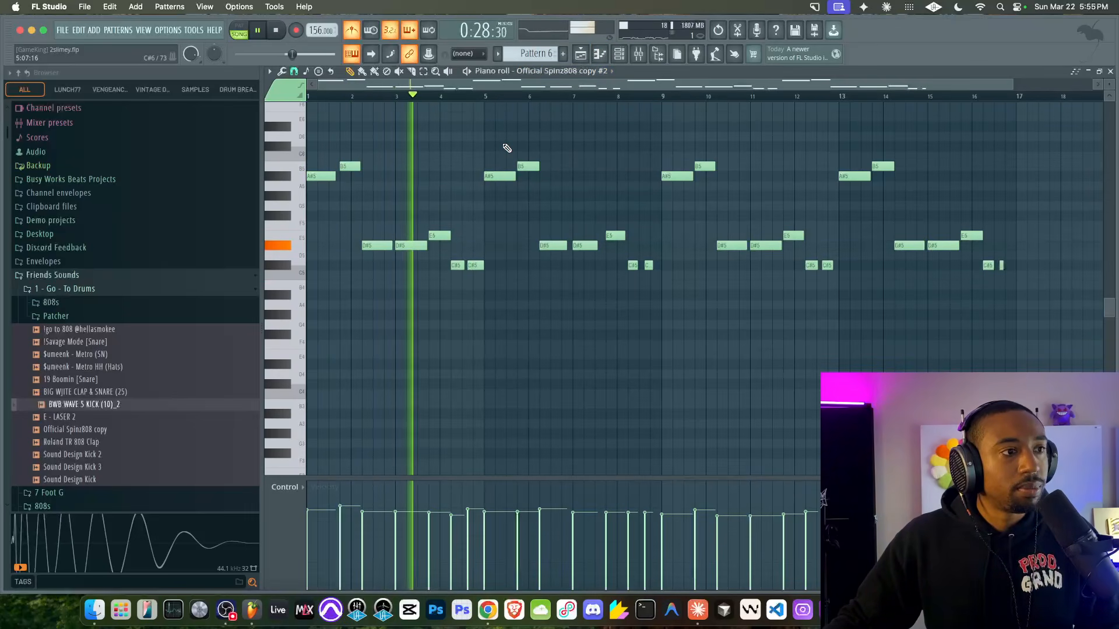
{"action": "key", "text": "space"}
Delete the Pattern 3 clip from Track 4 in bars 17 to 33 and play the section
{"action": "key", "text": "F5"}
{"action": "right_click", "coordinate": [701, 230]}
{"action": "key", "text": "space"}
{"action": "left_click", "coordinate": [619, 54]}
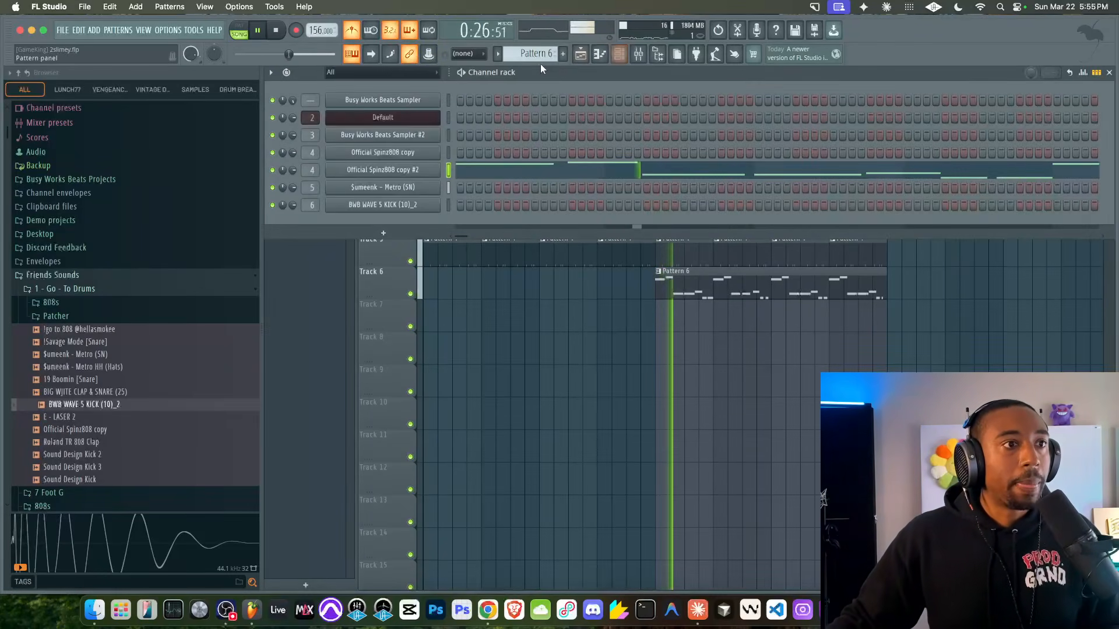
{"action": "key", "text": "F6"}
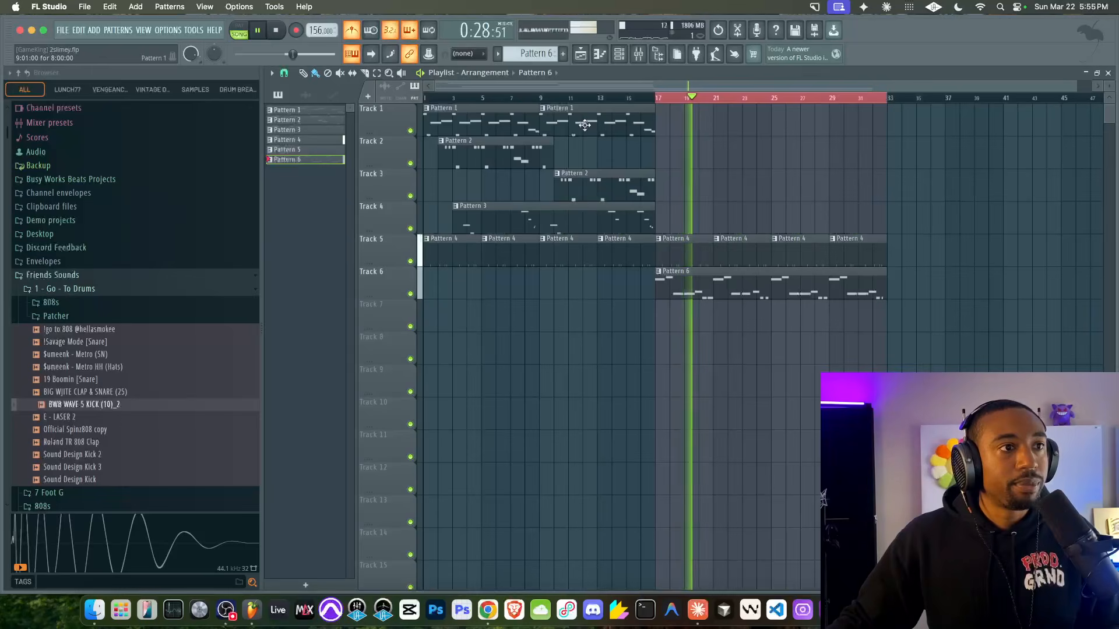
Copy the two Pattern 2 clips from the first section into bars 17 to 33 on Tracks 2 and 3
{"action": "left_click_drag", "start_coordinate": [622, 200], "coordinate": [730, 150]}
{"action": "key", "text": "space"}
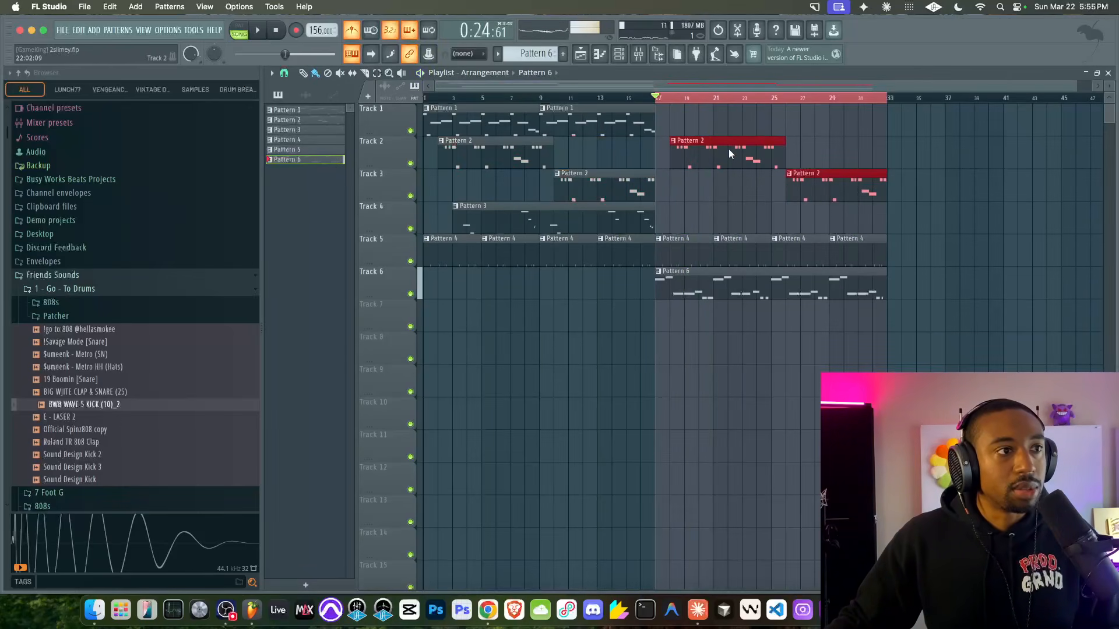
{"action": "key", "text": "space"}
Merge the two Pattern 2 clips in bars 17 to 33 into one clip on Track 2, check its notes and play it
{"action": "left_click", "coordinate": [717, 184], "text": "super"}
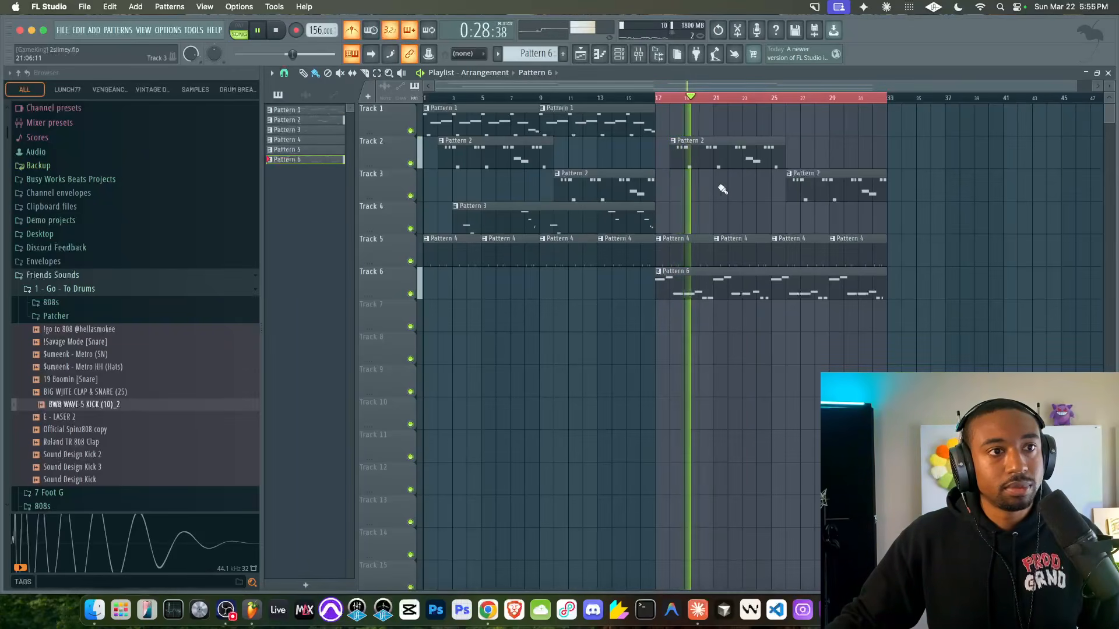
{"action": "left_click_drag", "start_coordinate": [685, 146], "coordinate": [827, 188]}
{"action": "key", "text": "super+g"}
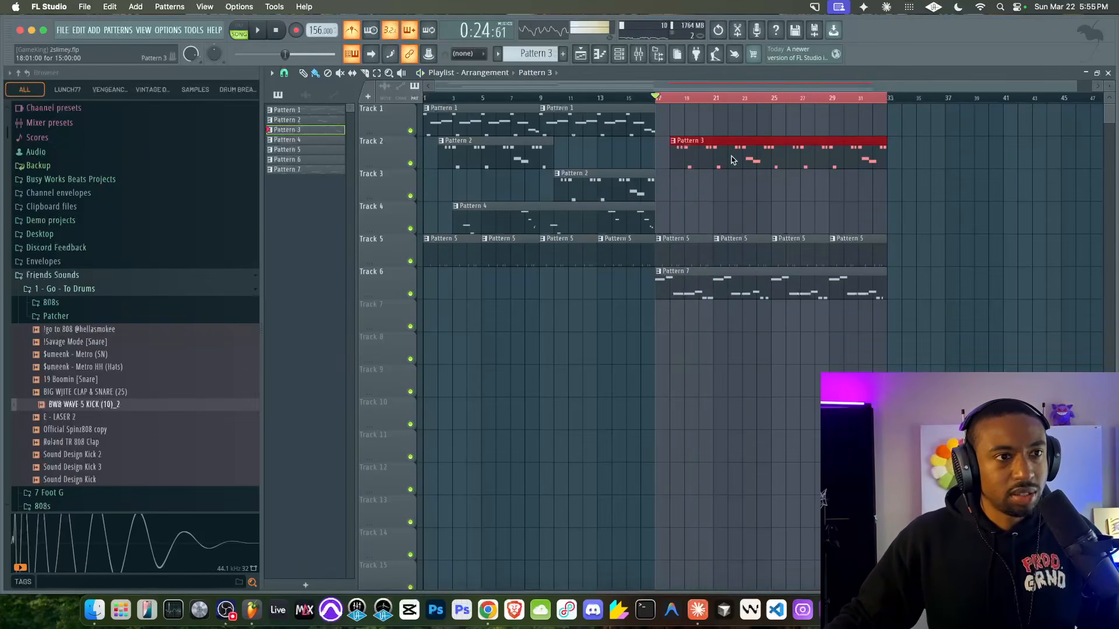
{"action": "double_click", "coordinate": [733, 160]}
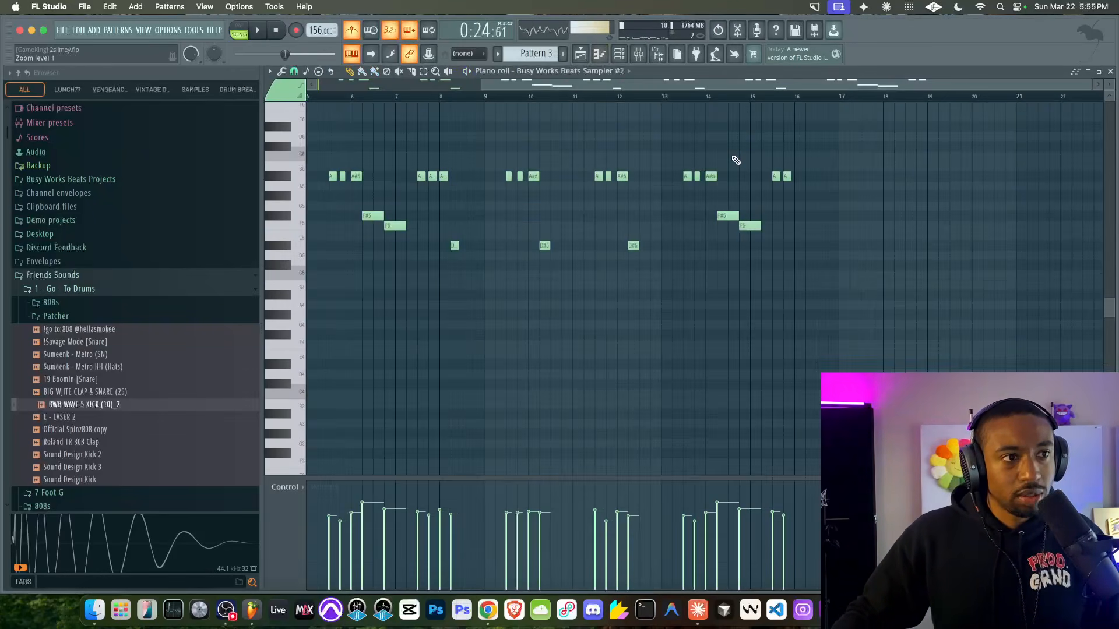
{"action": "left_click", "coordinate": [581, 54]}
{"action": "key", "text": "space"}
{"action": "left_click", "coordinate": [702, 178]}
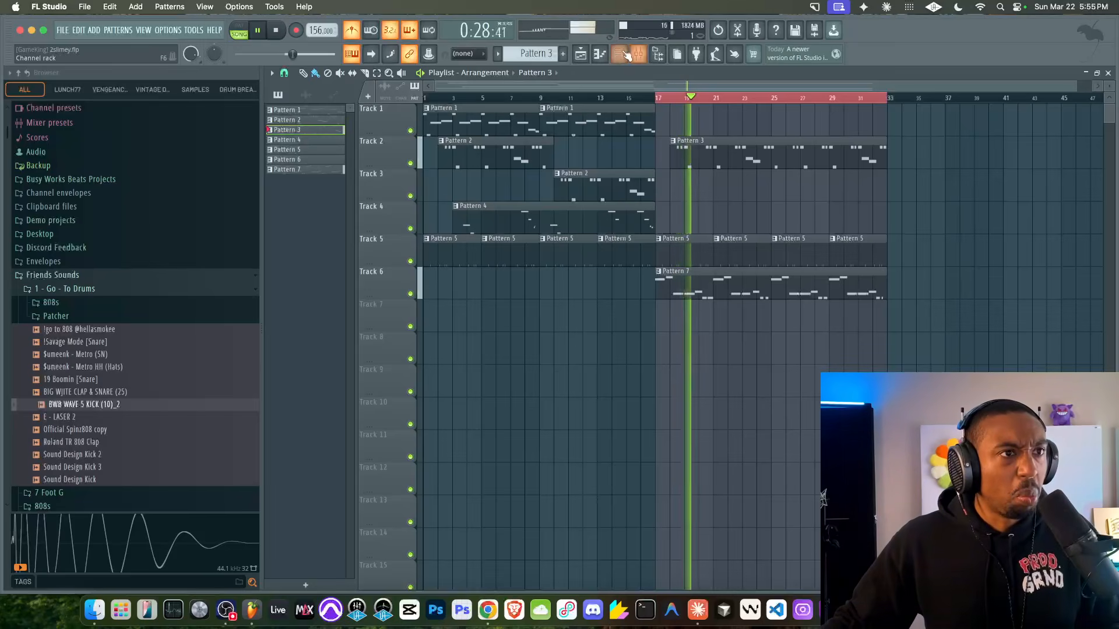
Clone the Busy Works Beats Sampler #2 channel and move its Pattern 3 notes onto the clone
{"action": "key", "text": "F6"}
{"action": "key", "text": "space"}
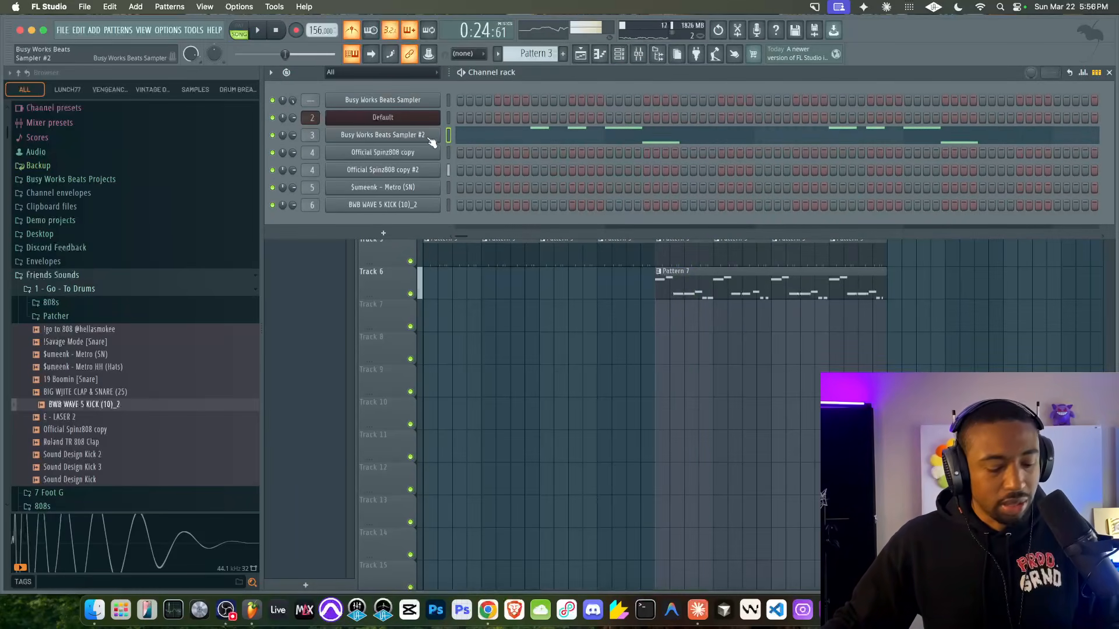
{"action": "right_click", "coordinate": [426, 137]}
{"action": "key", "text": "c"}
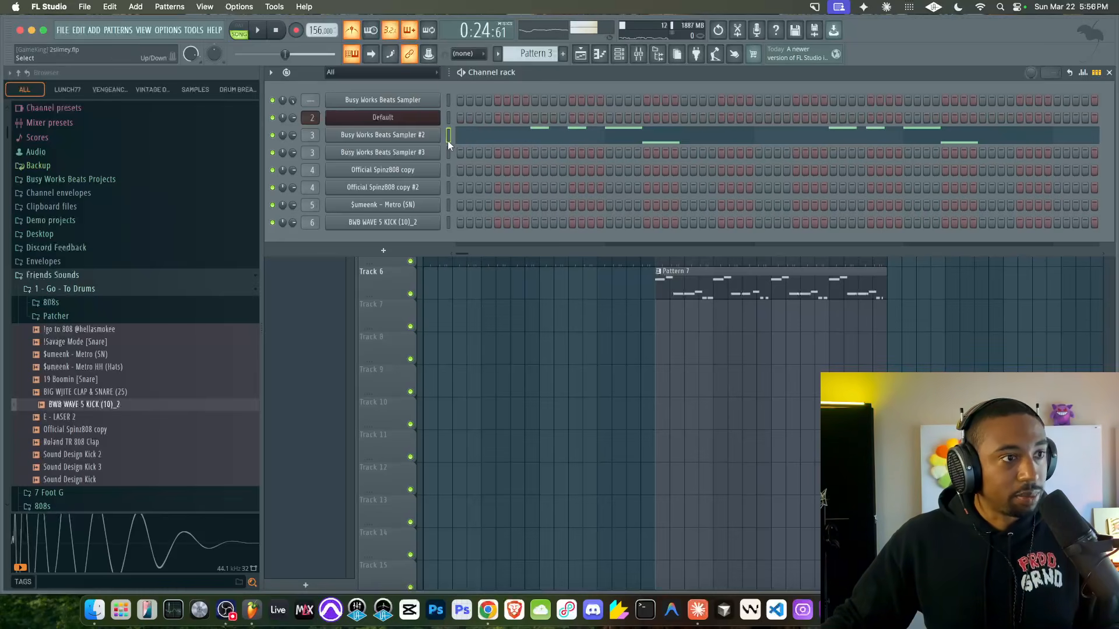
{"action": "left_click", "coordinate": [446, 153]}
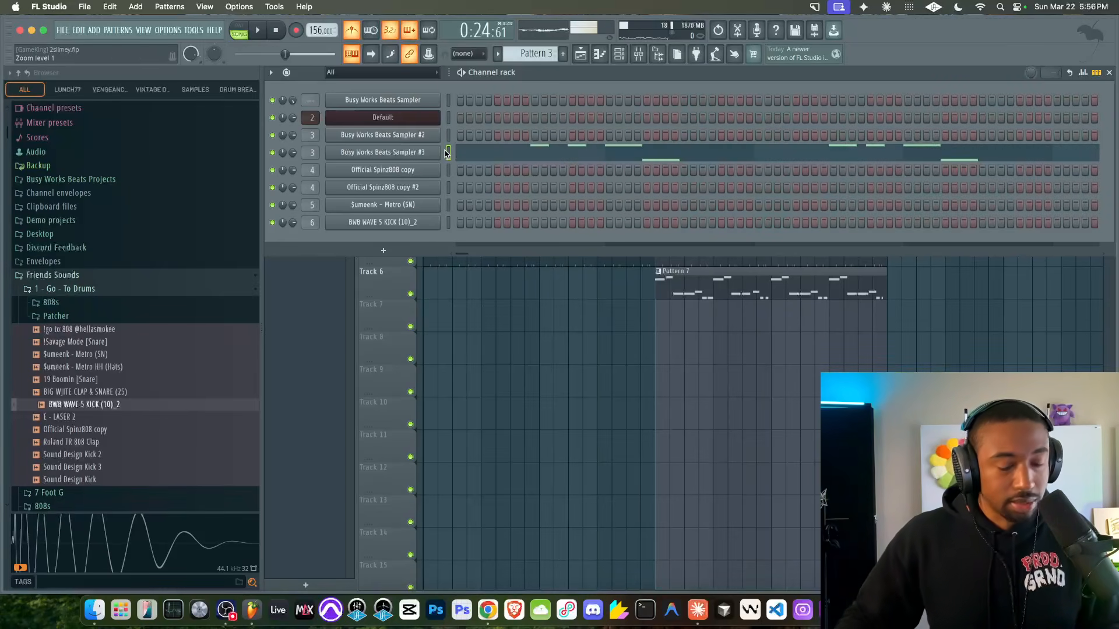
Route the Busy Works Beats Sampler #3 channel to mixer track 7 and return to the channel rack
{"action": "key", "text": "ctrl+l"}
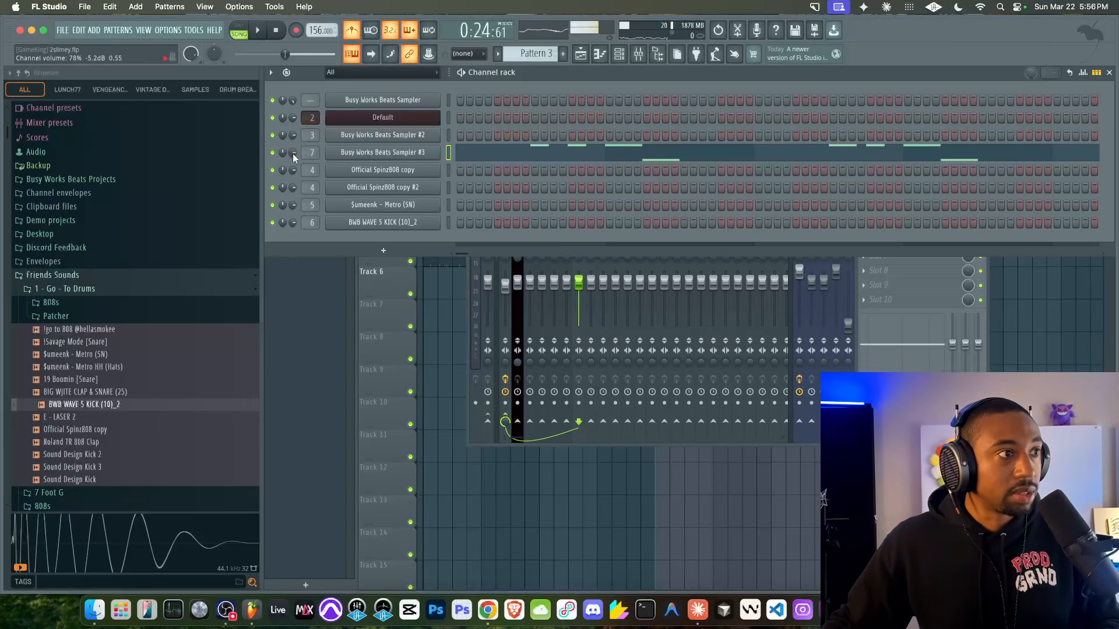
{"action": "right_click", "coordinate": [443, 310]}
{"action": "left_click", "coordinate": [619, 54]}
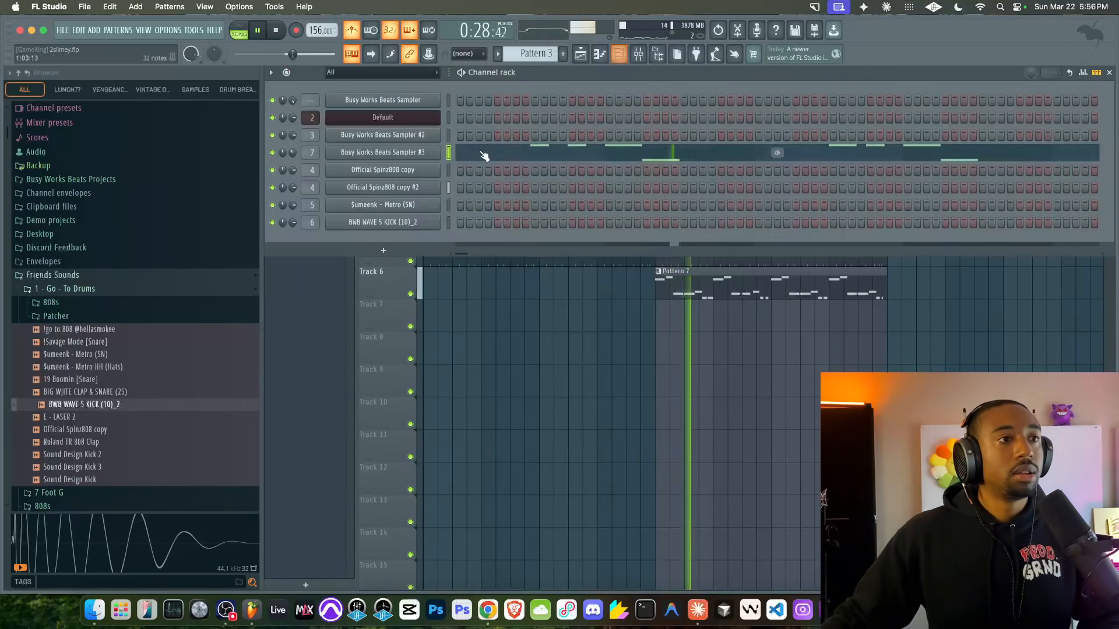
Set the auto-pan of Busy Works Beats Sampler #3 to 0.70, close the plugin and play the section
{"action": "key", "text": "space"}
{"action": "left_click", "coordinate": [424, 152]}
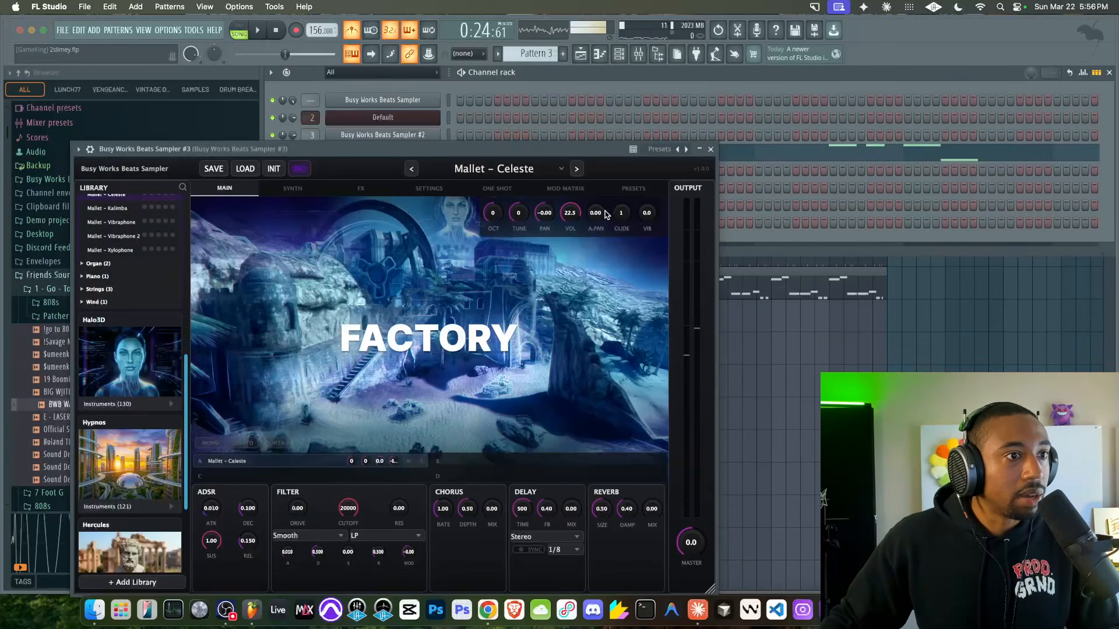
{"action": "left_click", "coordinate": [711, 150]}
{"action": "key", "text": "space"}
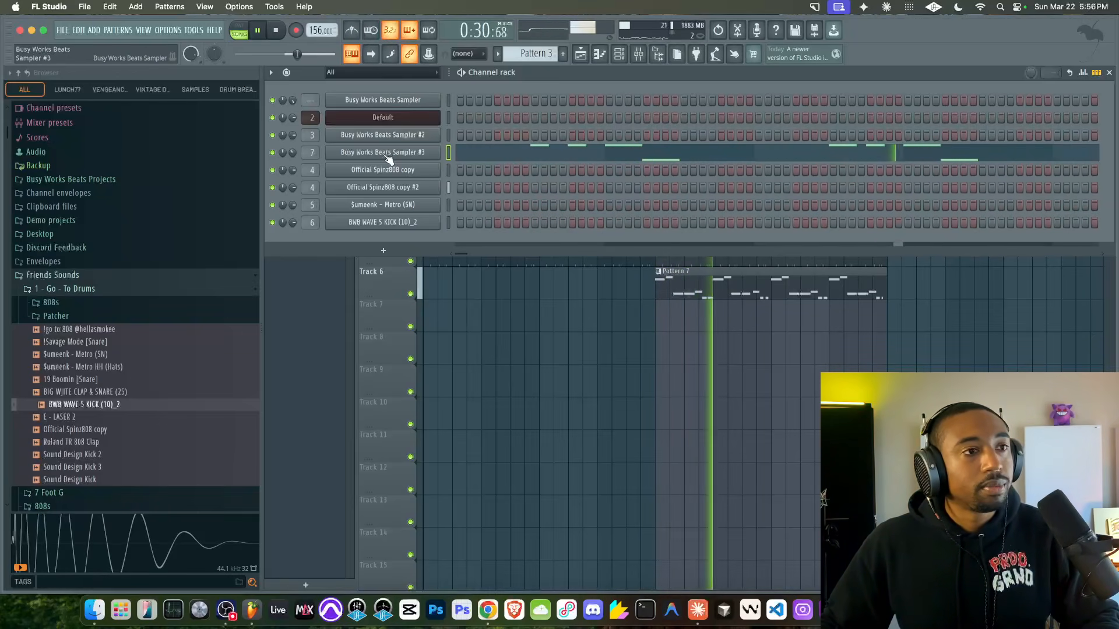
Transpose the Busy Works Beats Sampler #3 notes down two octaves and back up one, listening to the section
{"action": "left_click", "coordinate": [504, 156]}
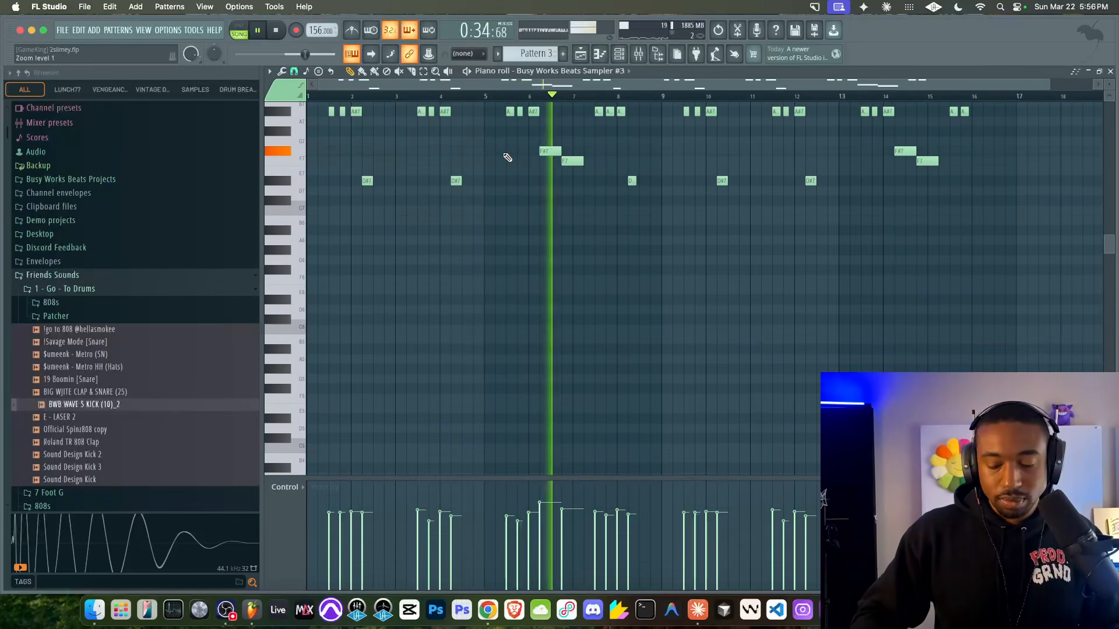
{"action": "key", "text": "super+Down"}
{"action": "key", "text": "super+Down"}
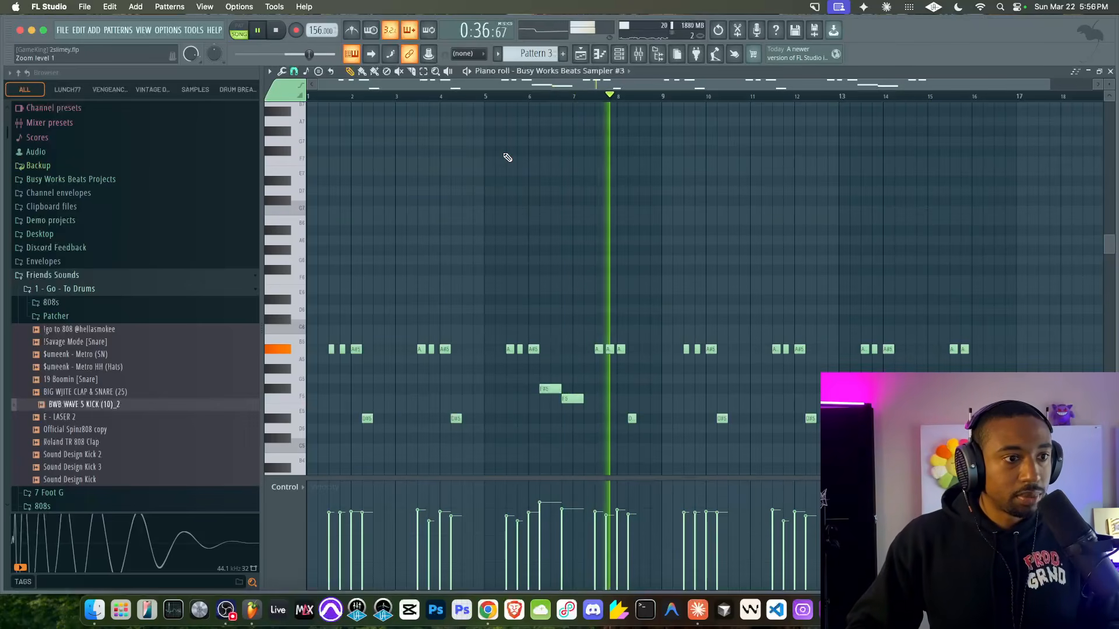
{"action": "key", "text": "super+Up"}
{"action": "left_click", "coordinate": [578, 54]}
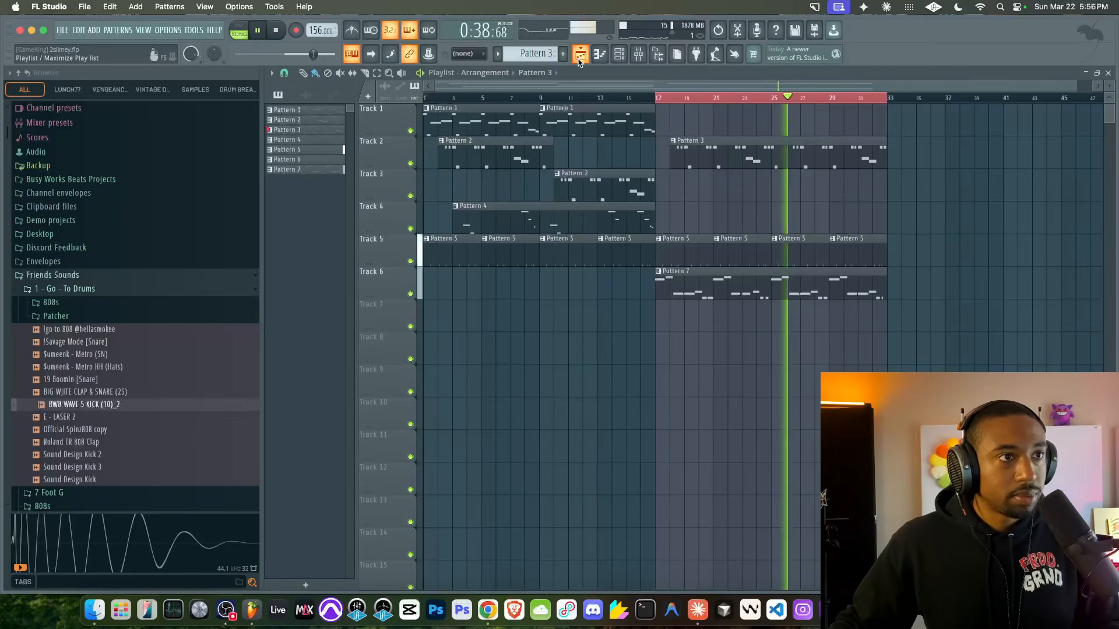
{"action": "left_click", "coordinate": [620, 58]}
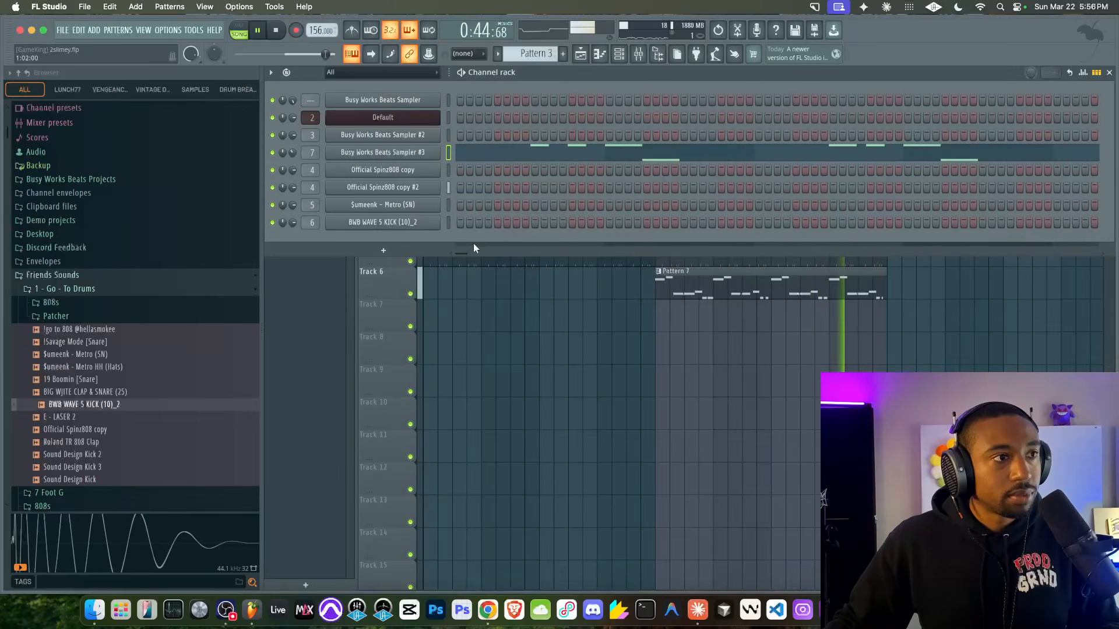
{"action": "left_click", "coordinate": [488, 318]}
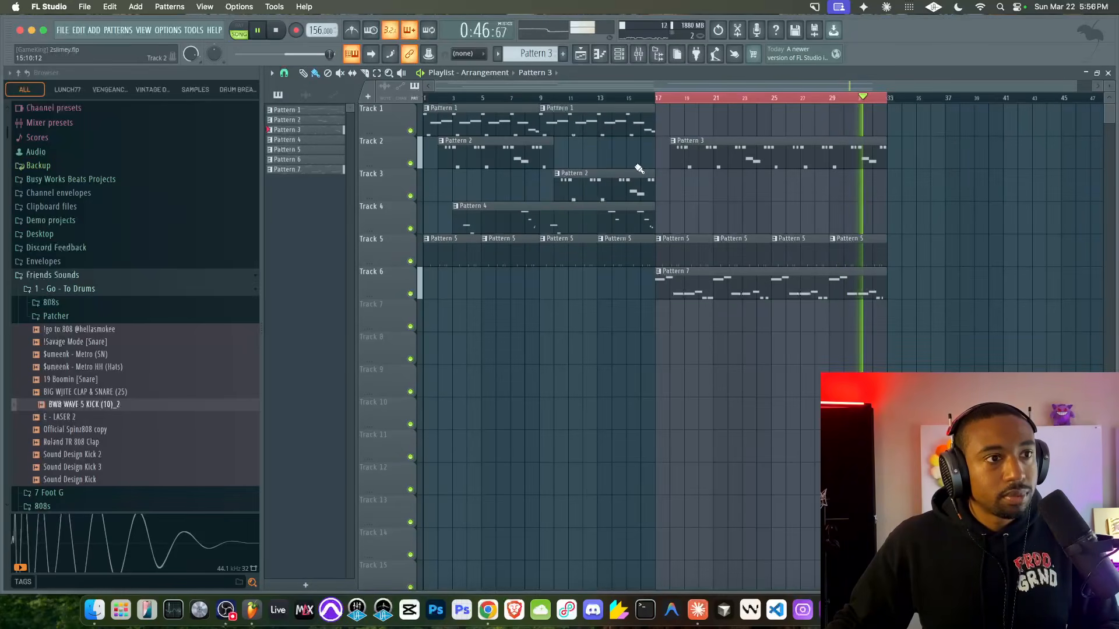
Try a reverb mix of 0.66 and a chorus mix of 0.54 on the Mallet – Celeste sound of Busy Works Beats Sampler #3
{"action": "left_click", "coordinate": [617, 54]}
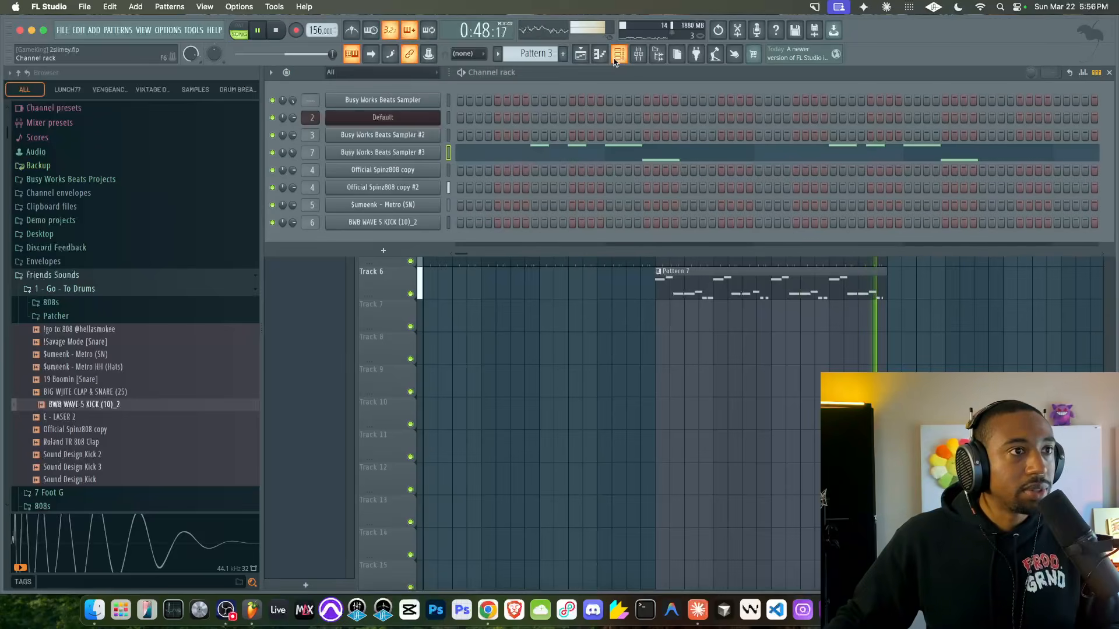
{"action": "left_click", "coordinate": [434, 156]}
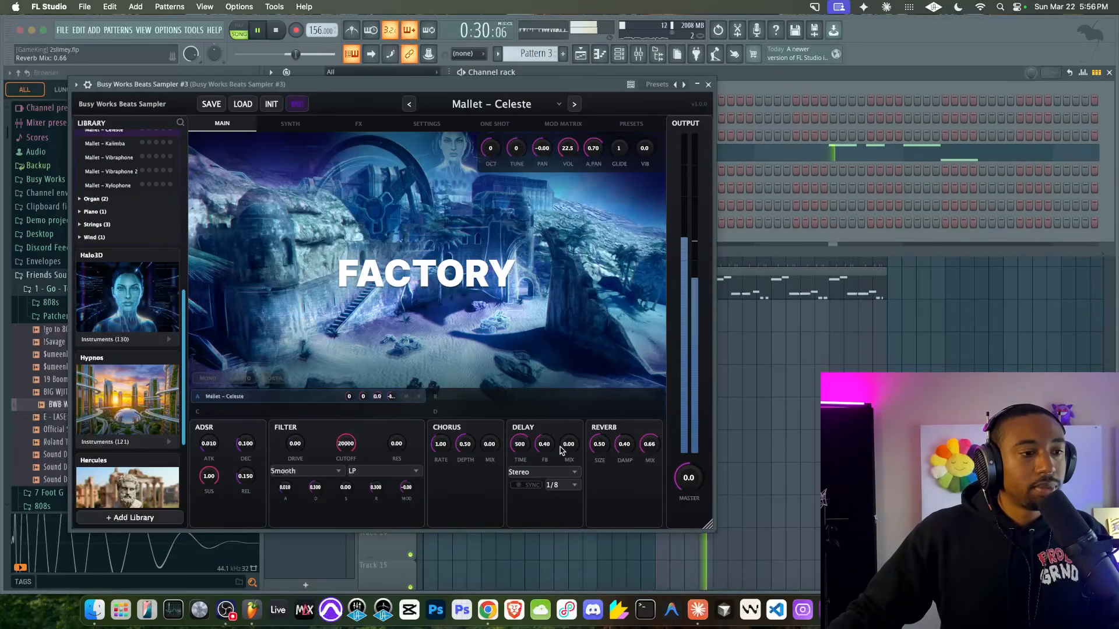
{"action": "left_click_drag", "start_coordinate": [494, 397], "coordinate": [494, 367]}
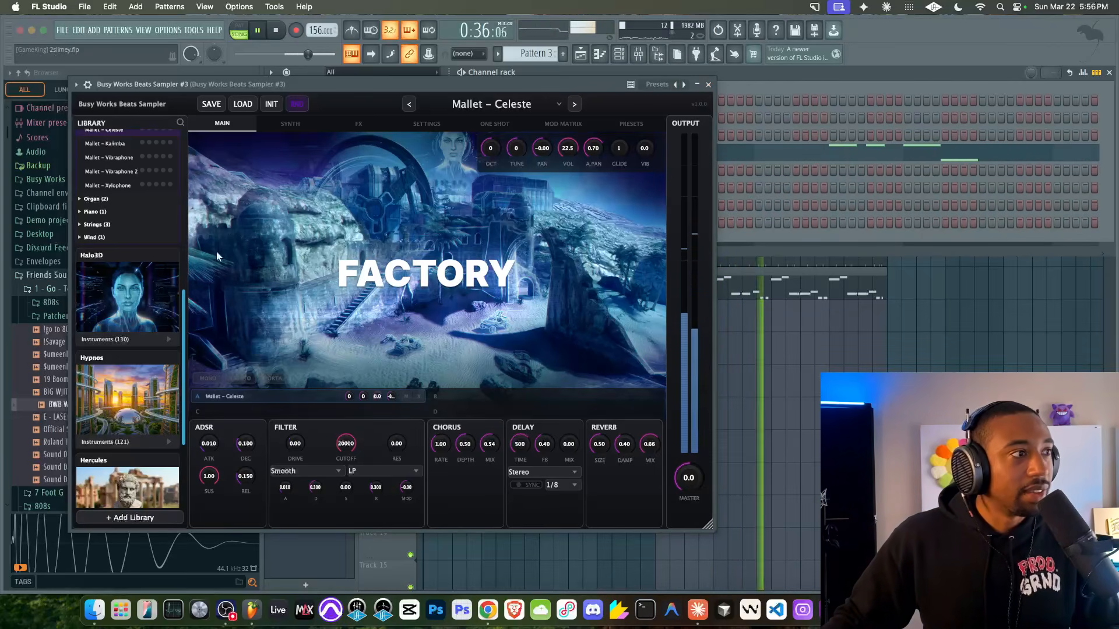
Audition Mallet – Kalimba, Mallet – Vibraphone and Organ – Church on Busy Works Beats Sampler #3 an octave higher, ending on Organ – Church
{"action": "left_click", "coordinate": [114, 146]}
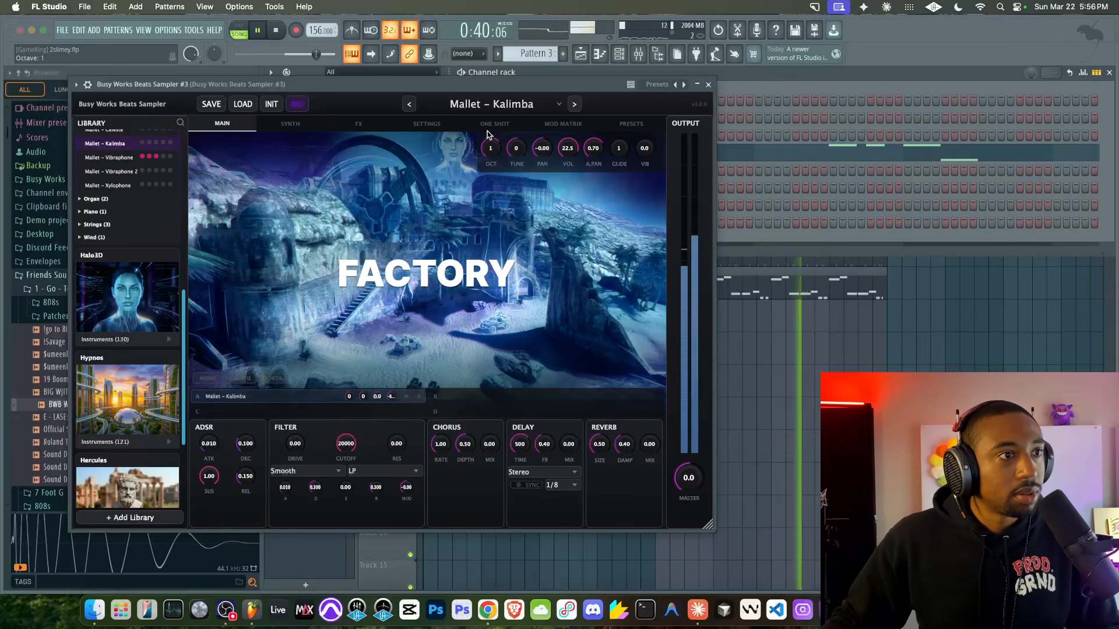
{"action": "left_click", "coordinate": [115, 157]}
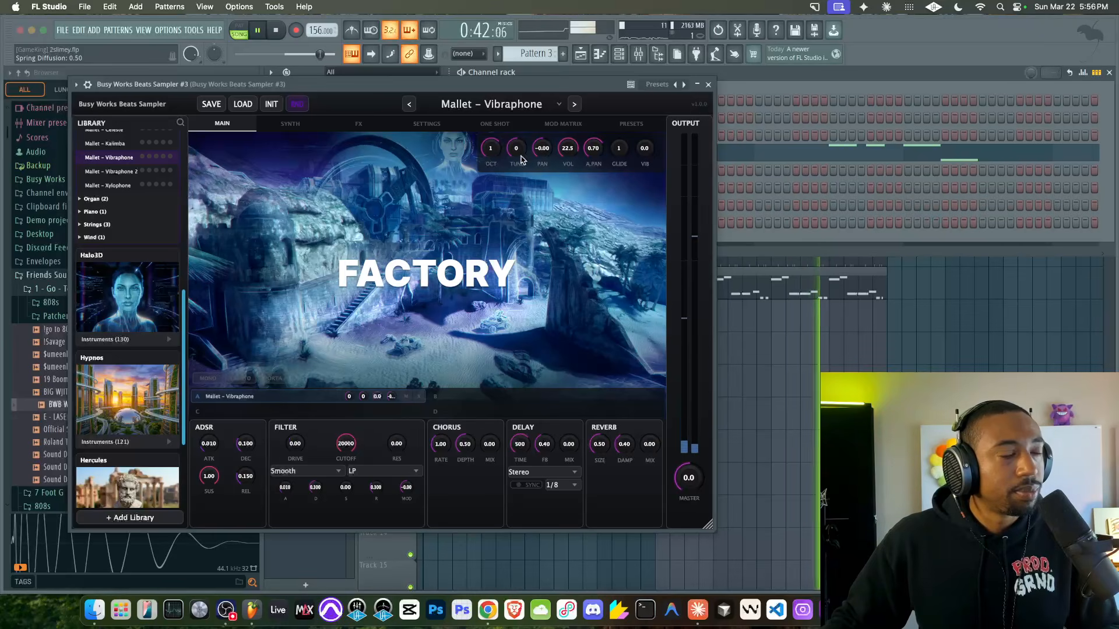
{"action": "scroll", "coordinate": [112, 176], "scroll_direction": "up", "scroll_amount": 2}
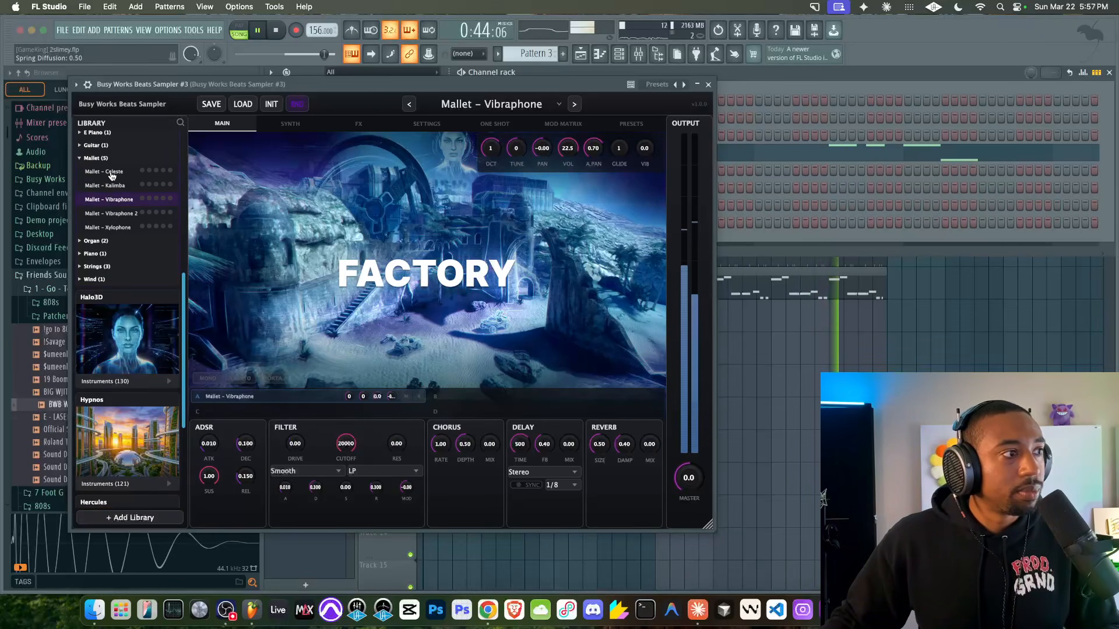
{"action": "left_click", "coordinate": [97, 242]}
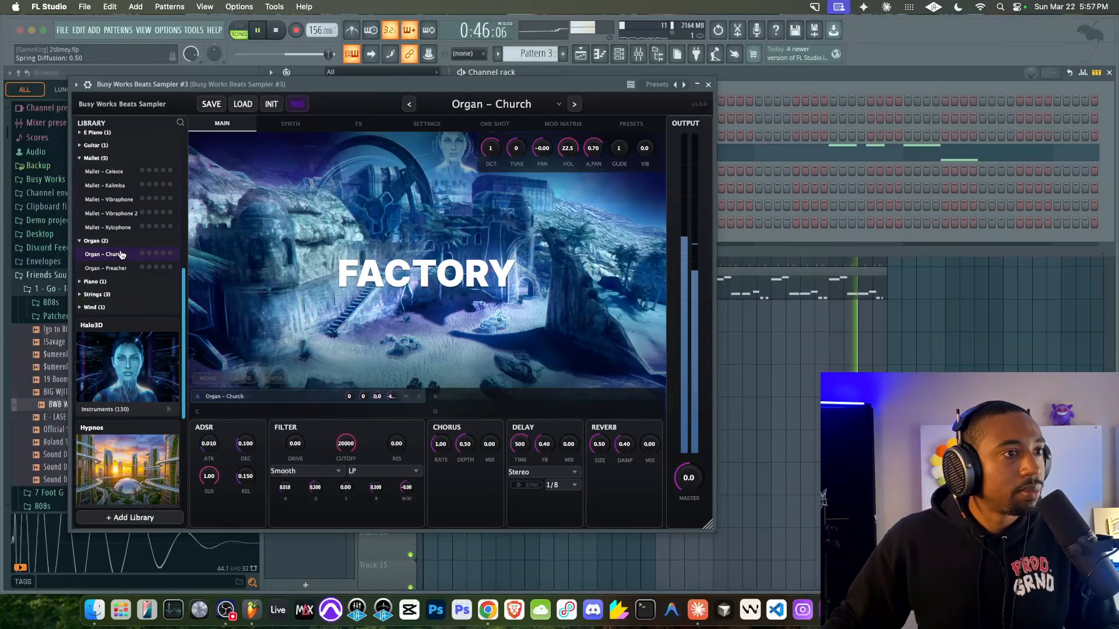
{"action": "left_click", "coordinate": [707, 85]}
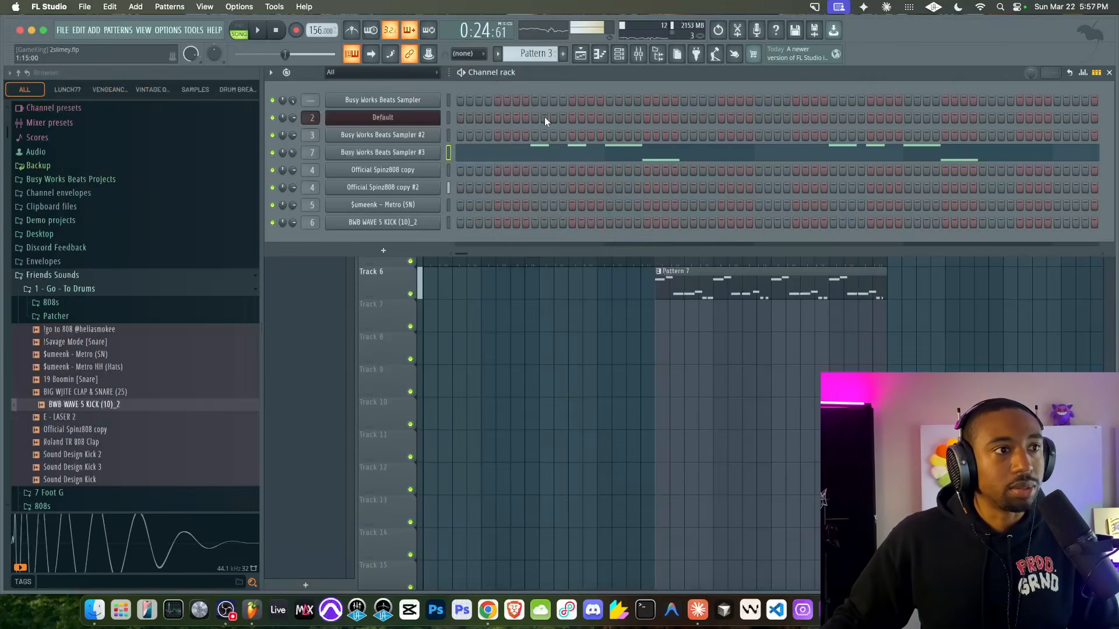
Play the second section and delete the Pattern 3 clip from Track 2
{"action": "key", "text": "space"}
{"action": "right_click", "coordinate": [559, 348]}
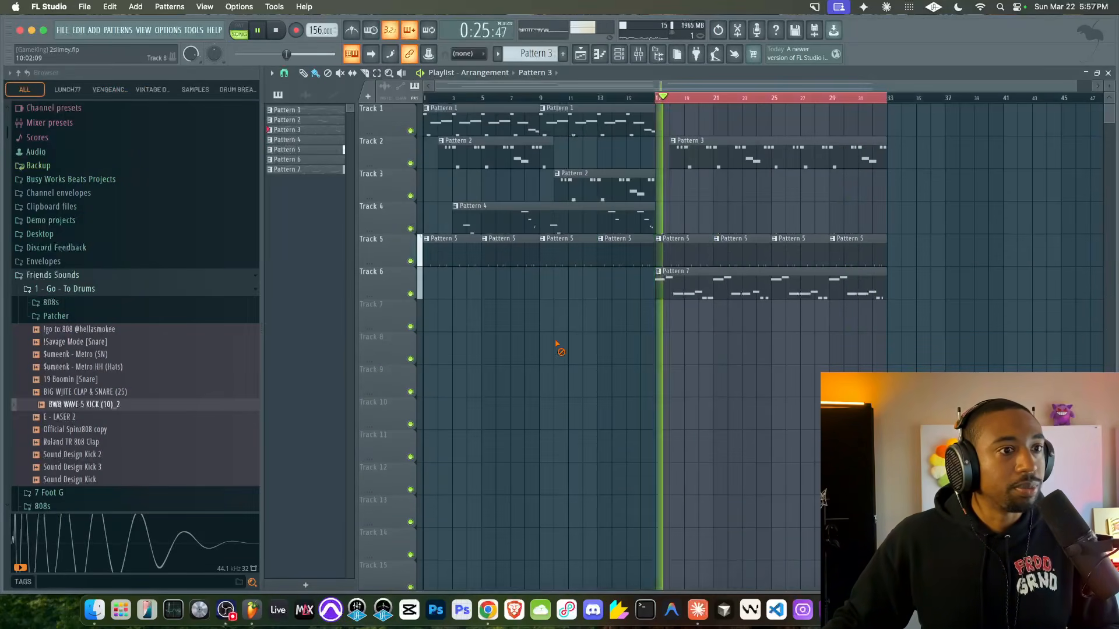
{"action": "right_click", "coordinate": [680, 153]}
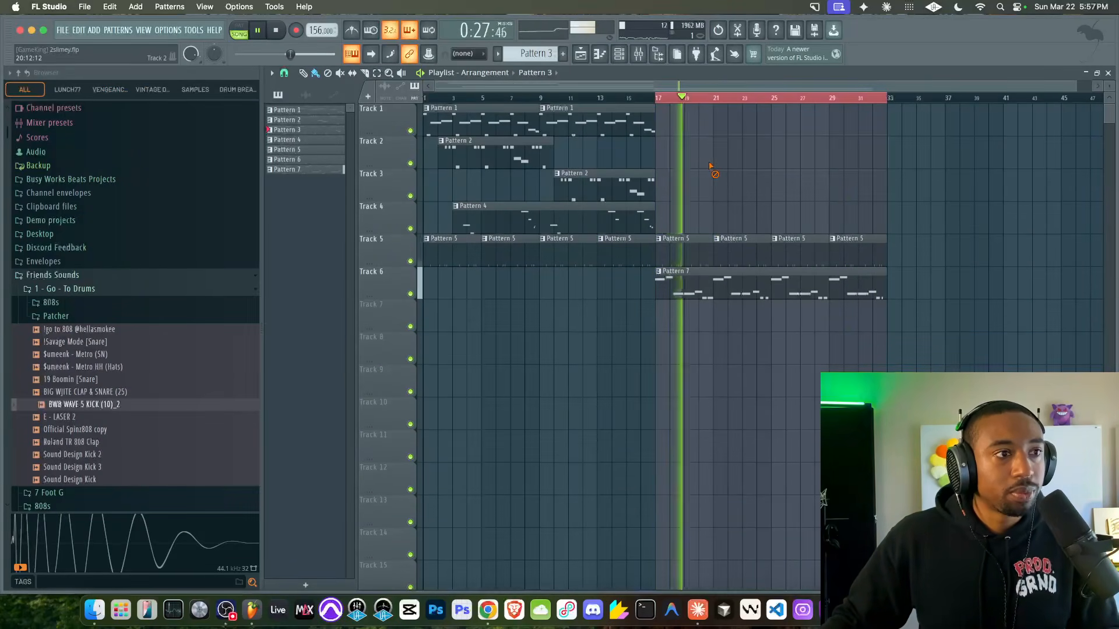
Switch to Pattern 8, add $umeenk - Metro HH (Hats) as a new channel and route it to mixer track 8
{"action": "left_click", "coordinate": [619, 54]}
{"action": "left_click_drag", "start_coordinate": [535, 54], "coordinate": [535, 35]}
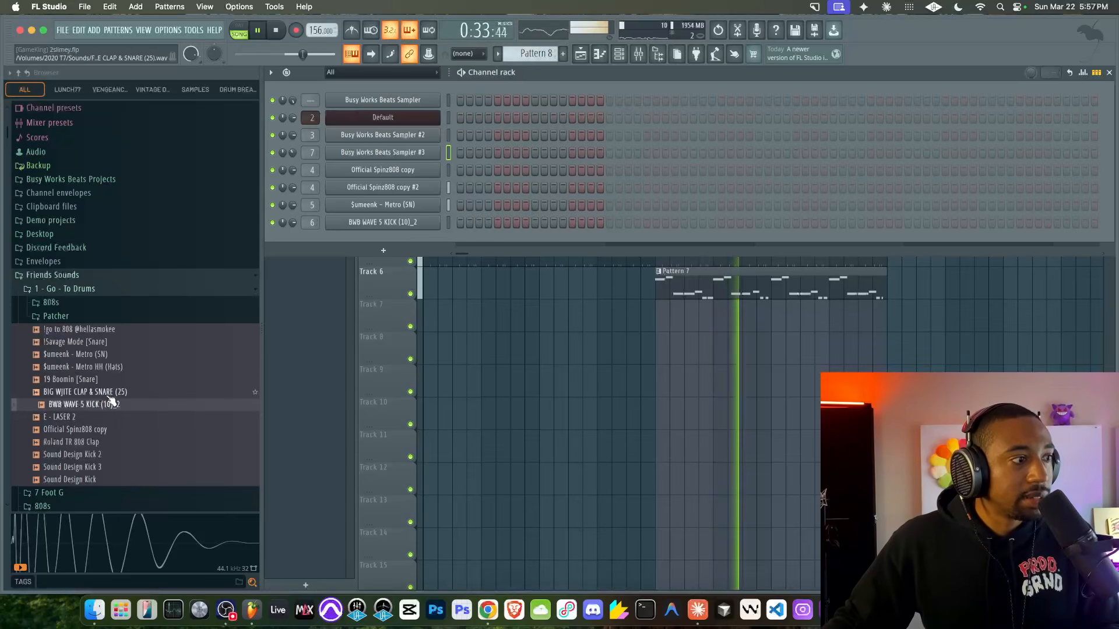
{"action": "left_click", "coordinate": [124, 367]}
{"action": "right_click", "coordinate": [123, 366]}
{"action": "left_click", "coordinate": [142, 348]}
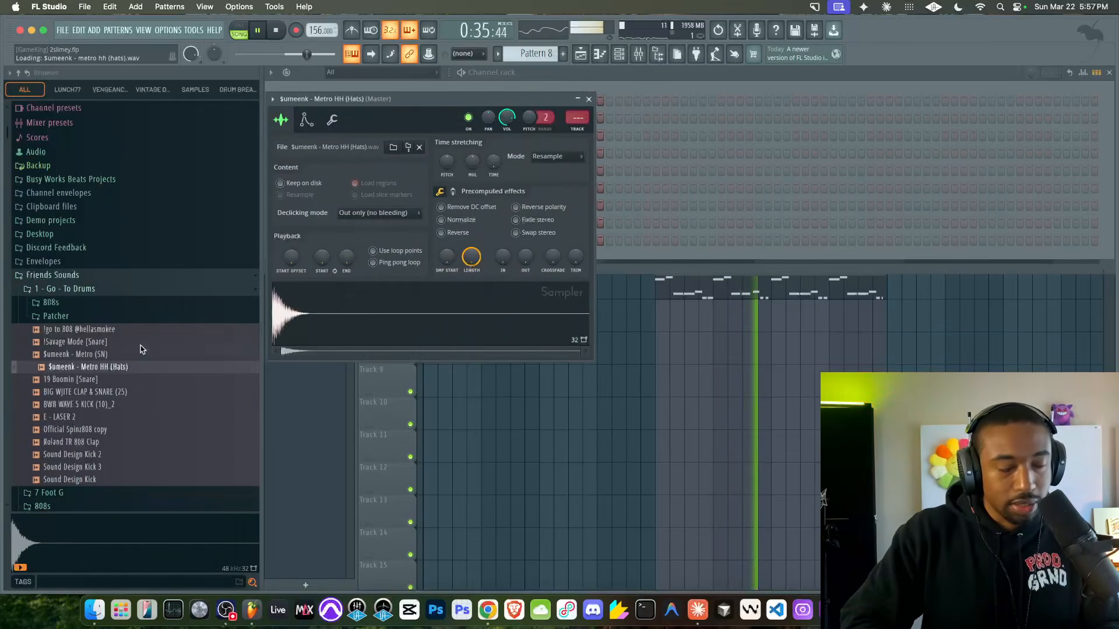
{"action": "key", "text": "super+l"}
{"action": "left_click", "coordinate": [461, 99]}
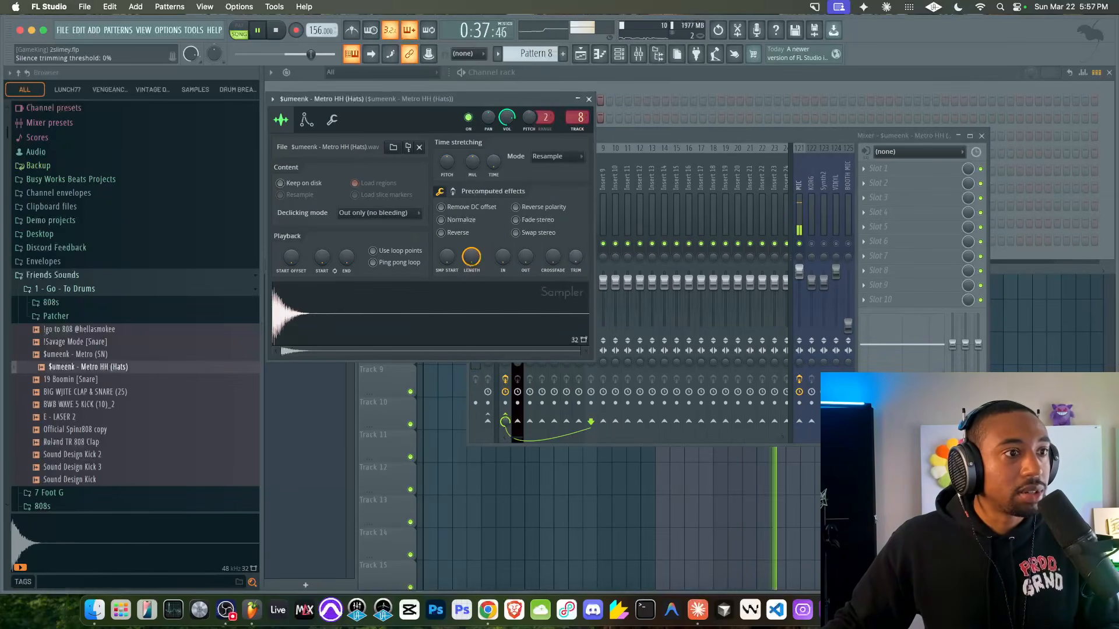
{"action": "left_click", "coordinate": [589, 99]}
{"action": "left_click_drag", "start_coordinate": [461, 240], "coordinate": [1023, 236]}
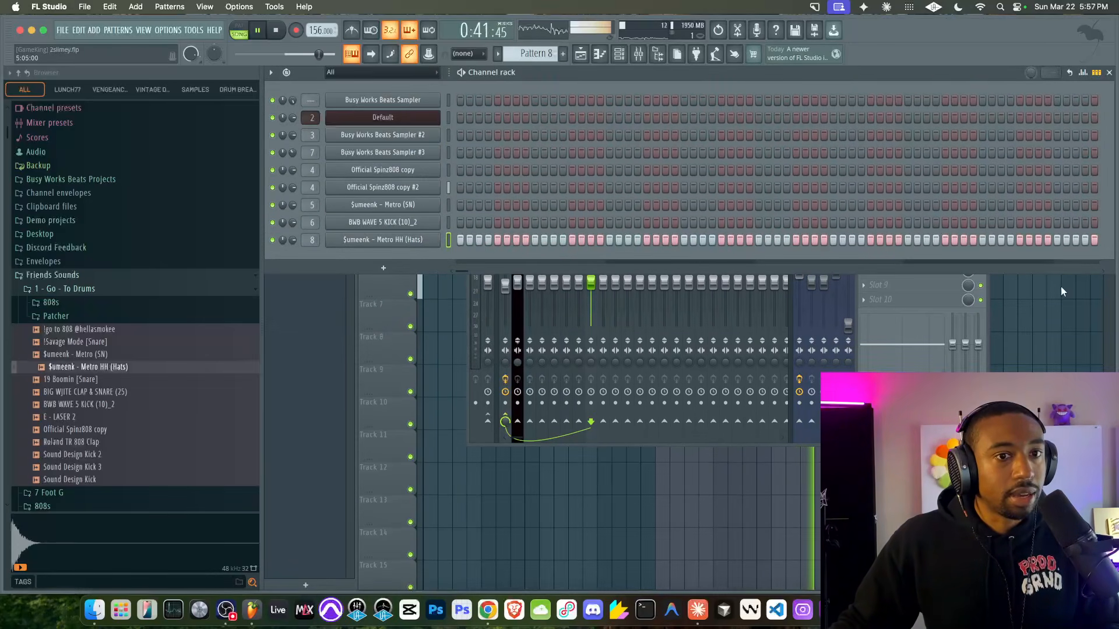
{"action": "key", "text": "F5"}
{"action": "left_click", "coordinate": [656, 311]}
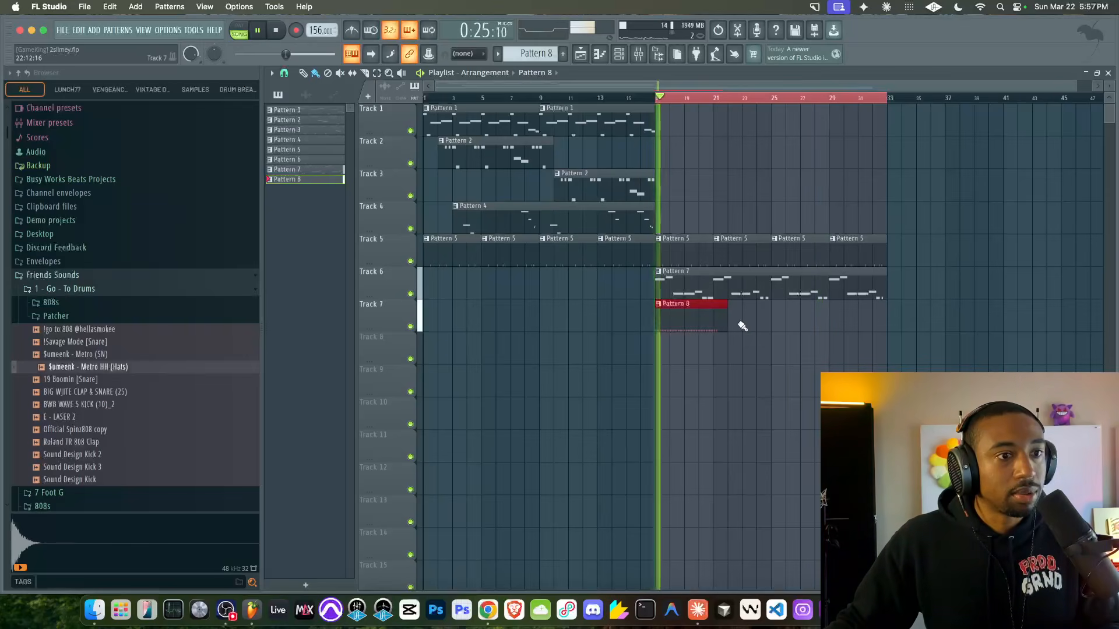
{"action": "key", "text": "space"}
{"action": "right_click", "coordinate": [701, 319]}
{"action": "key", "text": "space"}
{"action": "left_click", "coordinate": [620, 55]}
{"action": "key", "text": "space"}
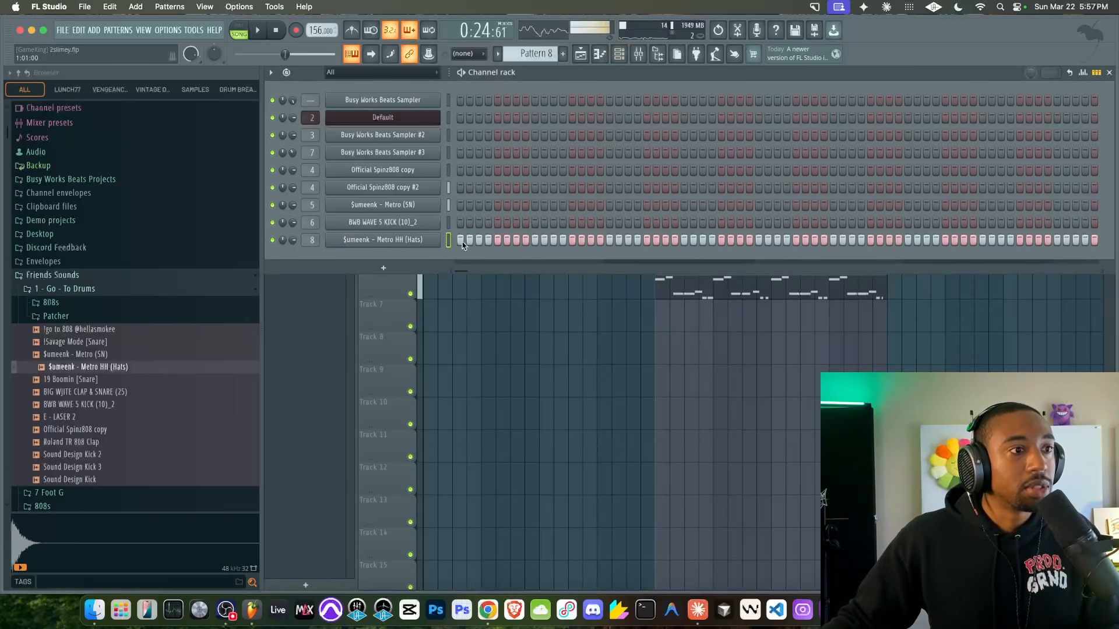
{"action": "key", "text": "super+z"}
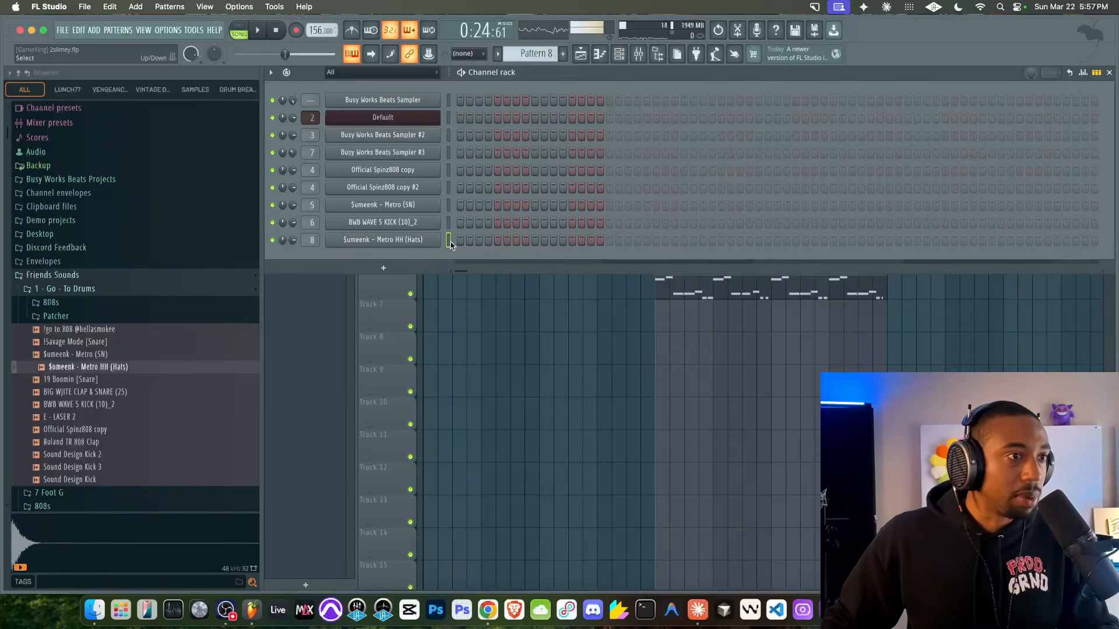
Place Pattern 8 on Track 7 at bar 17 and fill the $umeenk - Metro HH (Hats) channel on every 2 steps
{"action": "left_click", "coordinate": [533, 311]}
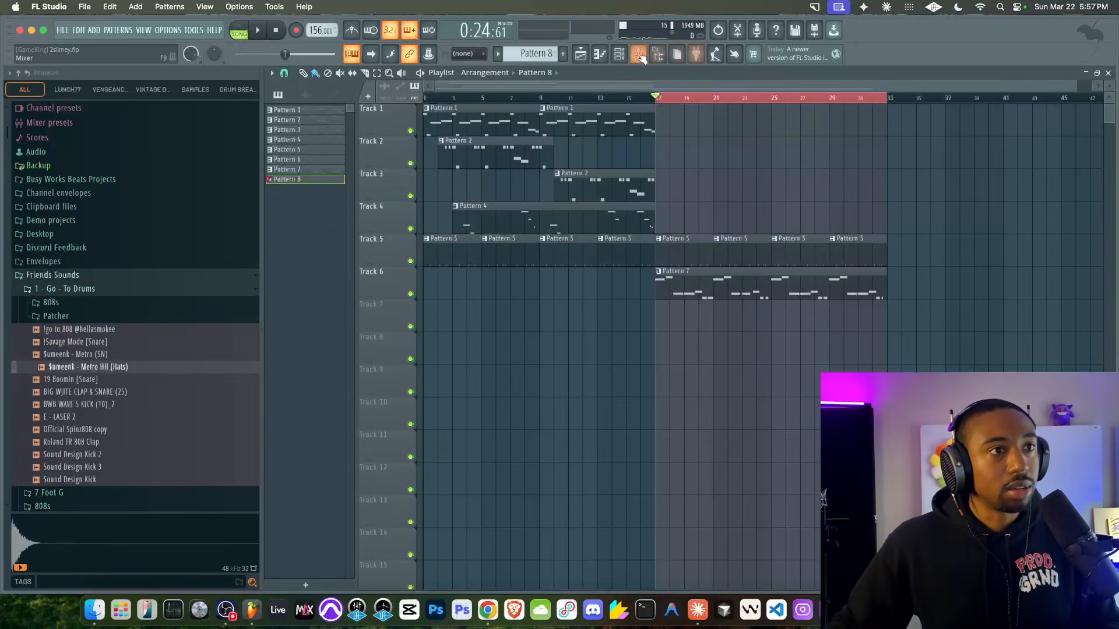
{"action": "left_click", "coordinate": [619, 55]}
{"action": "left_click", "coordinate": [656, 328]}
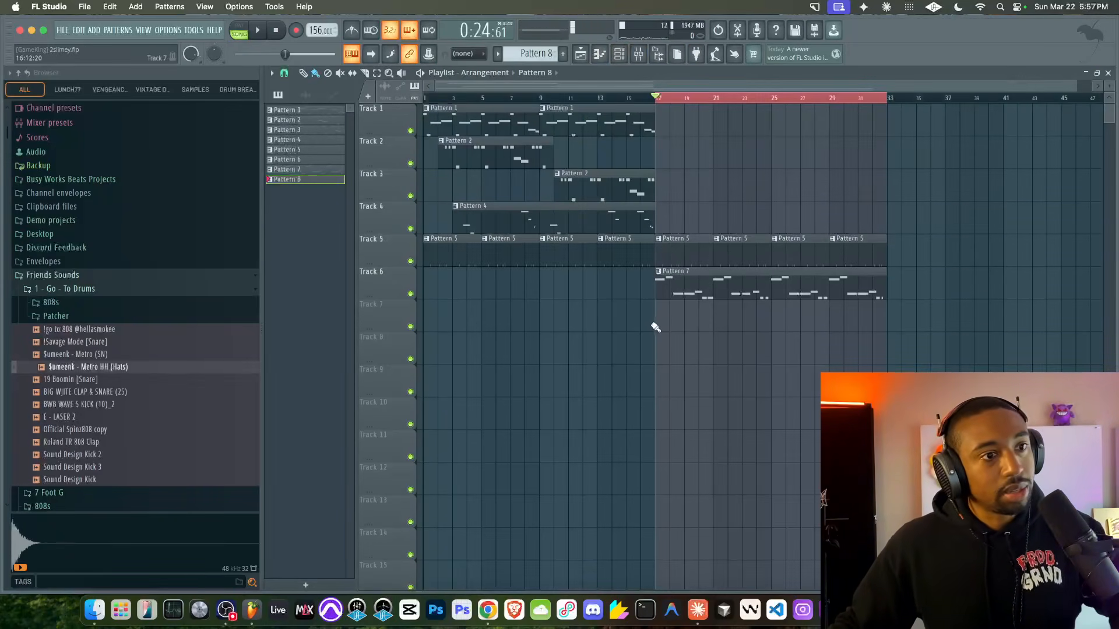
{"action": "left_click", "coordinate": [619, 55]}
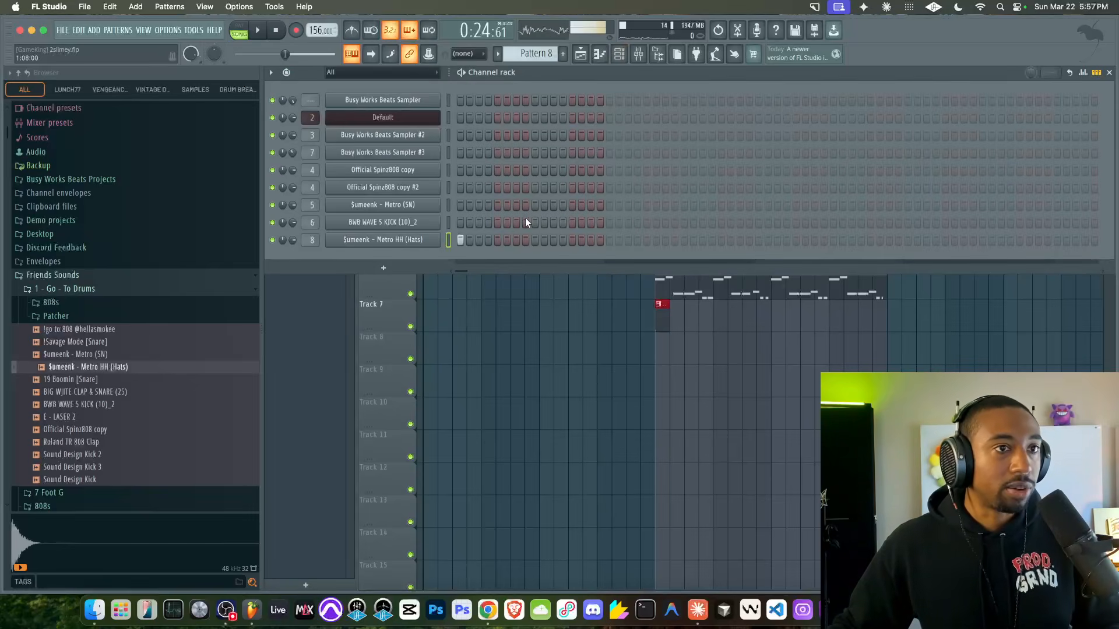
{"action": "key", "text": "space"}
{"action": "key", "text": "space"}
{"action": "right_click", "coordinate": [431, 240]}
{"action": "left_click", "coordinate": [555, 277]}
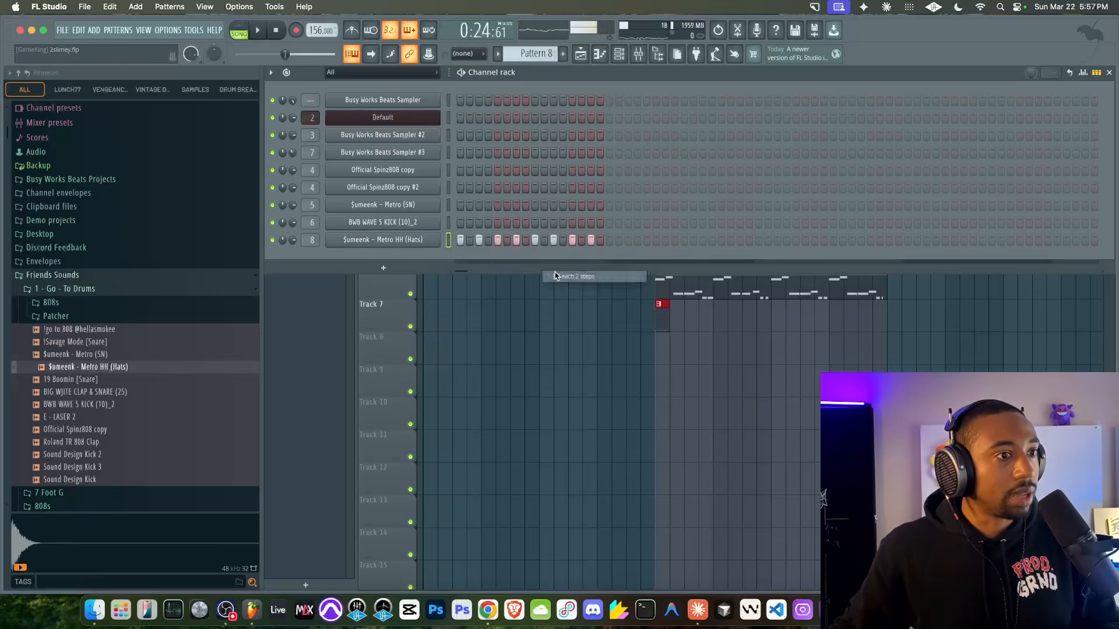
{"action": "key", "text": "space"}
{"action": "key", "text": "space"}
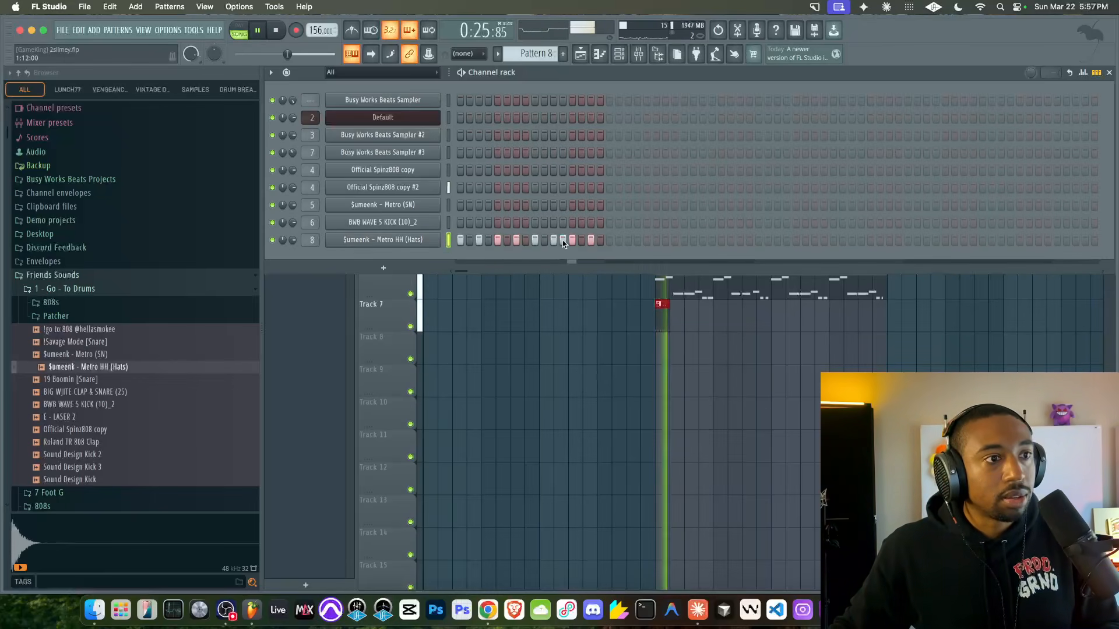
Add an extra hat hit in bar 1, extend Pattern 8 to two bars filled each 2 steps, and add an offbeat hit in bar 2
{"action": "left_click", "coordinate": [563, 241]}
{"action": "key", "text": "space"}
{"action": "key", "text": "space"}
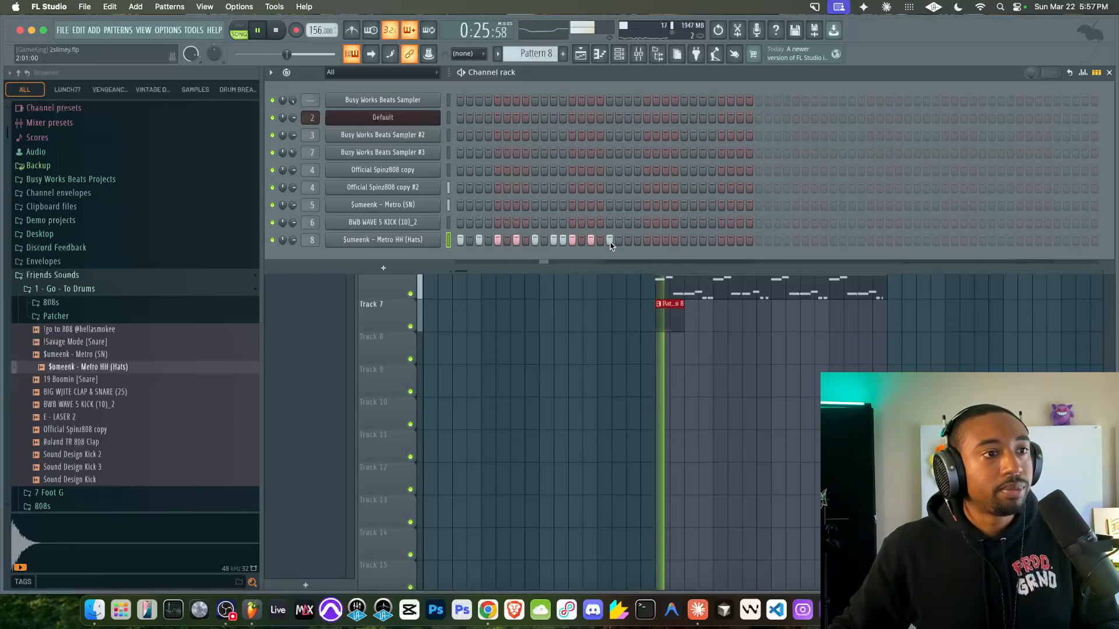
{"action": "right_click", "coordinate": [434, 240]}
{"action": "left_click", "coordinate": [573, 276]}
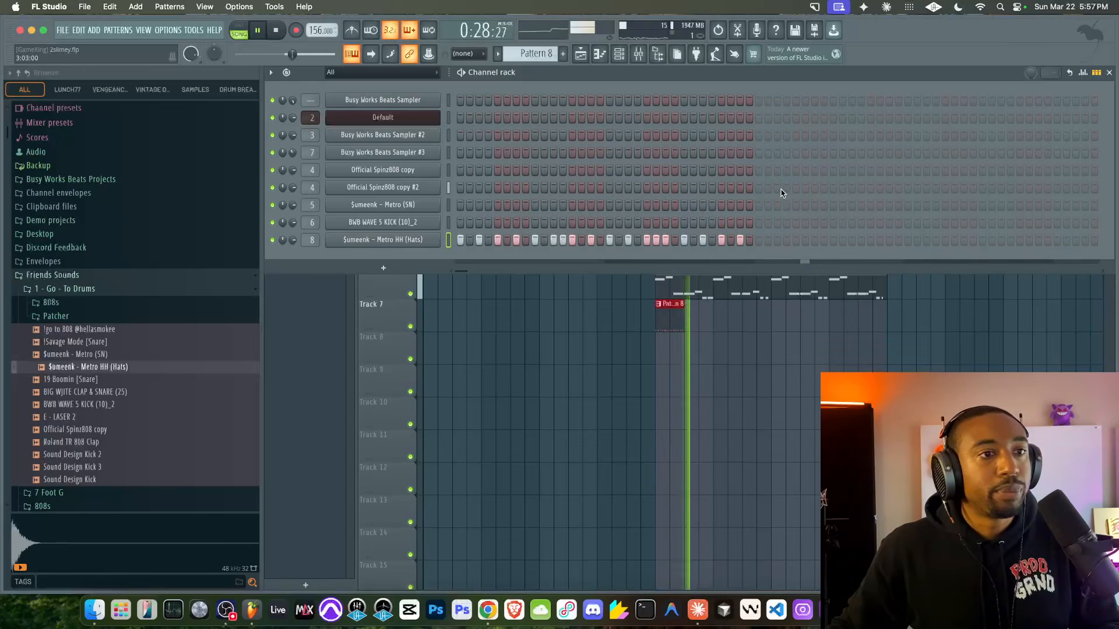
{"action": "key", "text": "space"}
In the hi-hat piano roll, replace the hits on the last beat of bar 2 with one long note
{"action": "right_click", "coordinate": [402, 242]}
{"action": "left_click", "coordinate": [474, 242]}
{"action": "scroll", "coordinate": [387, 393], "scroll_direction": "up", "scroll_amount": 5}
{"action": "scroll", "coordinate": [388, 394], "scroll_direction": "up", "scroll_amount": 2}
{"action": "left_click_drag", "start_coordinate": [443, 448], "coordinate": [378, 449]}
{"action": "key", "text": "Delete"}
{"action": "key", "text": "space"}
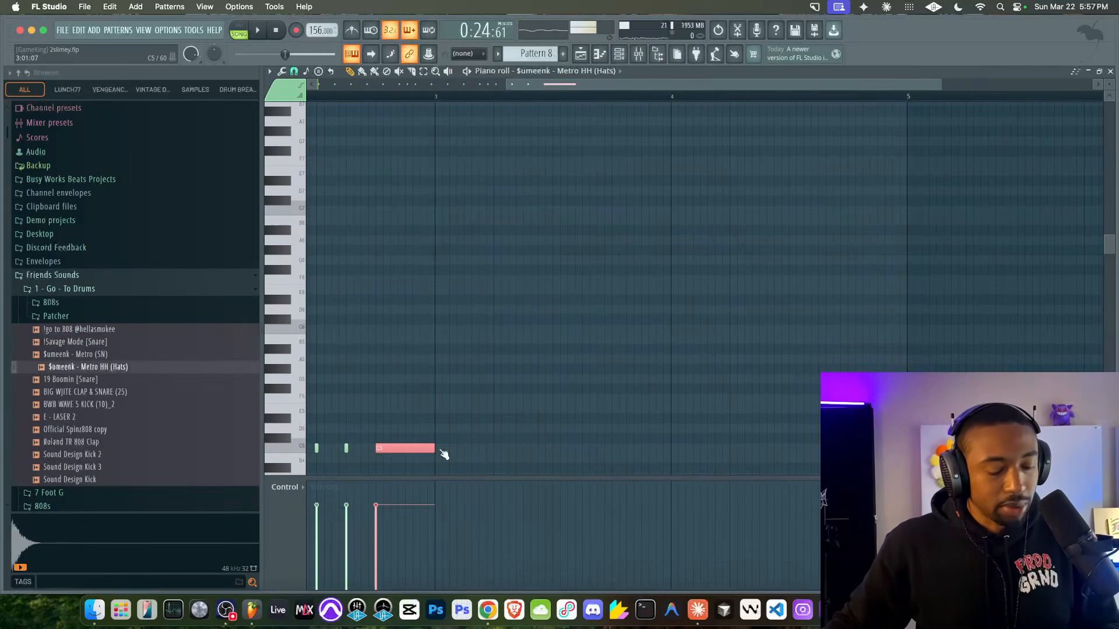
Chop the long hi-hat note into a roll with the Default chopper pattern and return to the channel rack
{"action": "key", "text": "alt+u"}
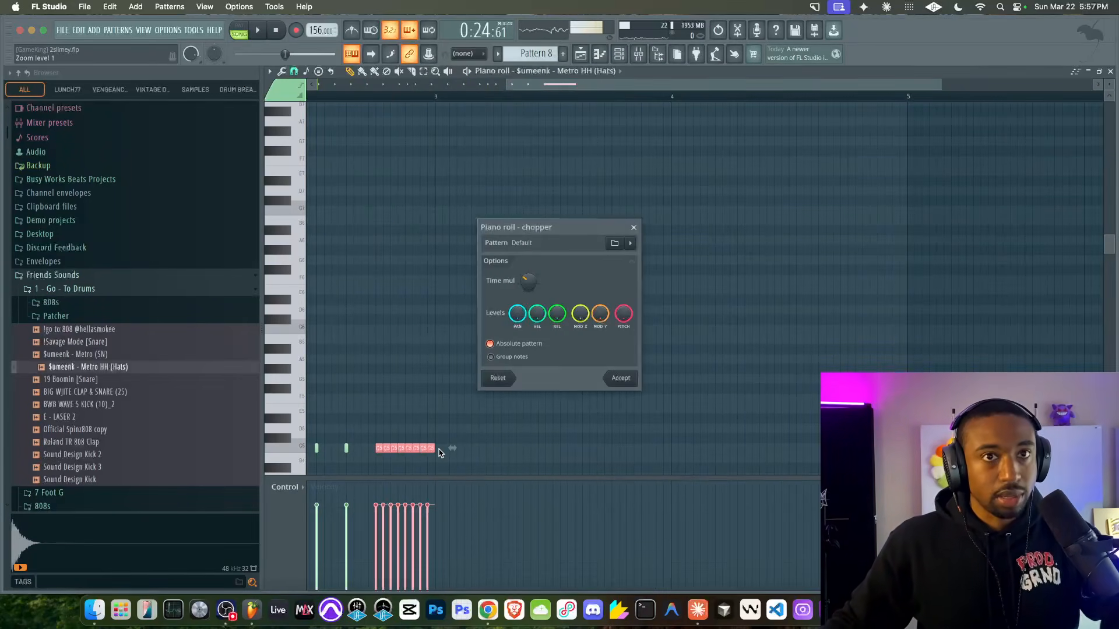
{"action": "left_click", "coordinate": [625, 379]}
{"action": "key", "text": "space"}
{"action": "left_click", "coordinate": [1111, 71]}
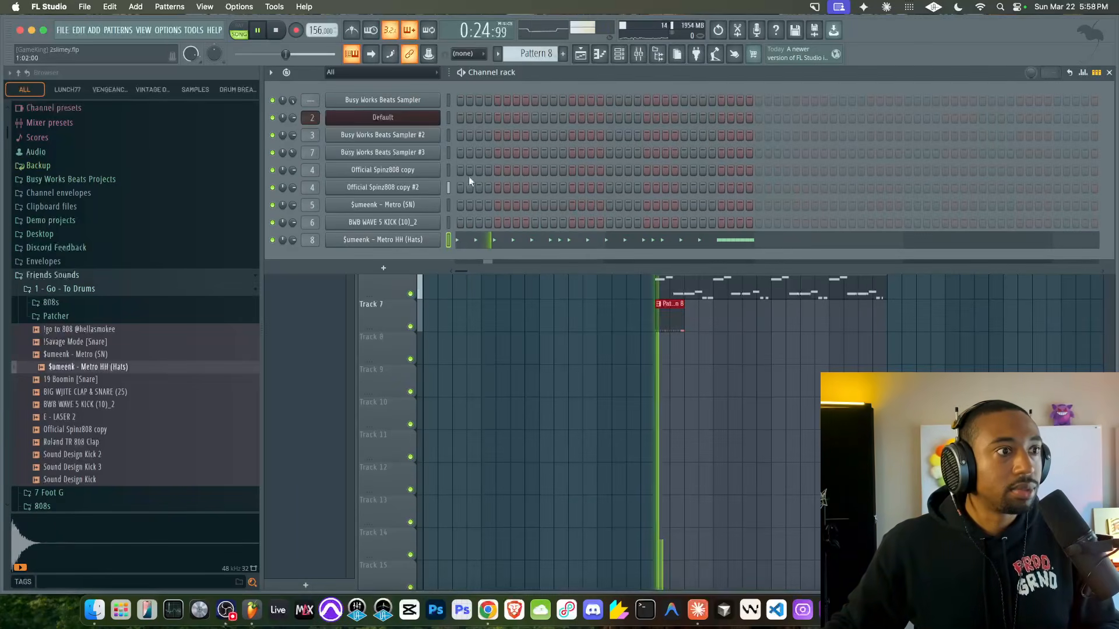
Set the filter frequency (Mod X) of the $umeenk - Metro HH (Hats) sampler to 66% and close its window
{"action": "left_click", "coordinate": [415, 239]}
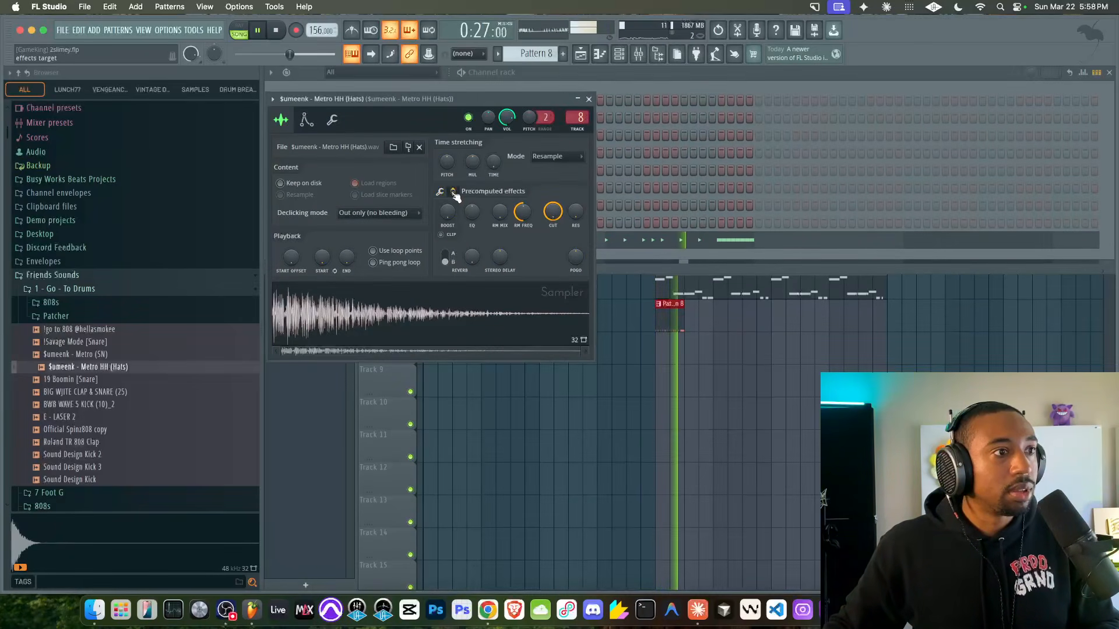
{"action": "left_click", "coordinate": [306, 120]}
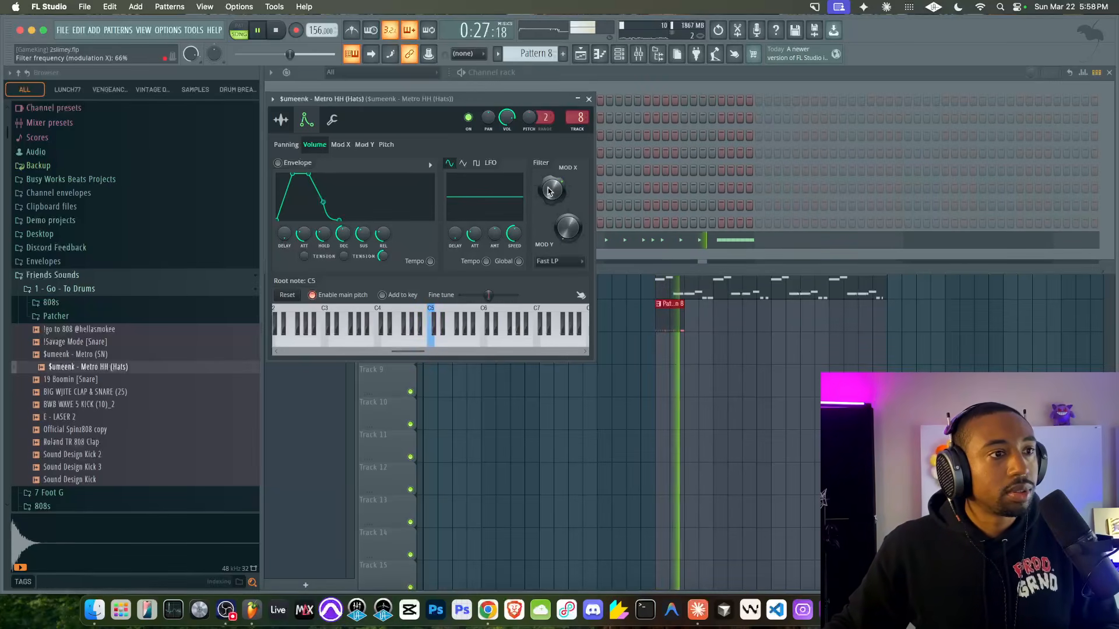
{"action": "left_click", "coordinate": [588, 99]}
{"action": "key", "text": "space"}
Repeat the Pattern 8 clip along Track 7 to the end of bar 32 while playing the section
{"action": "key", "text": "F6"}
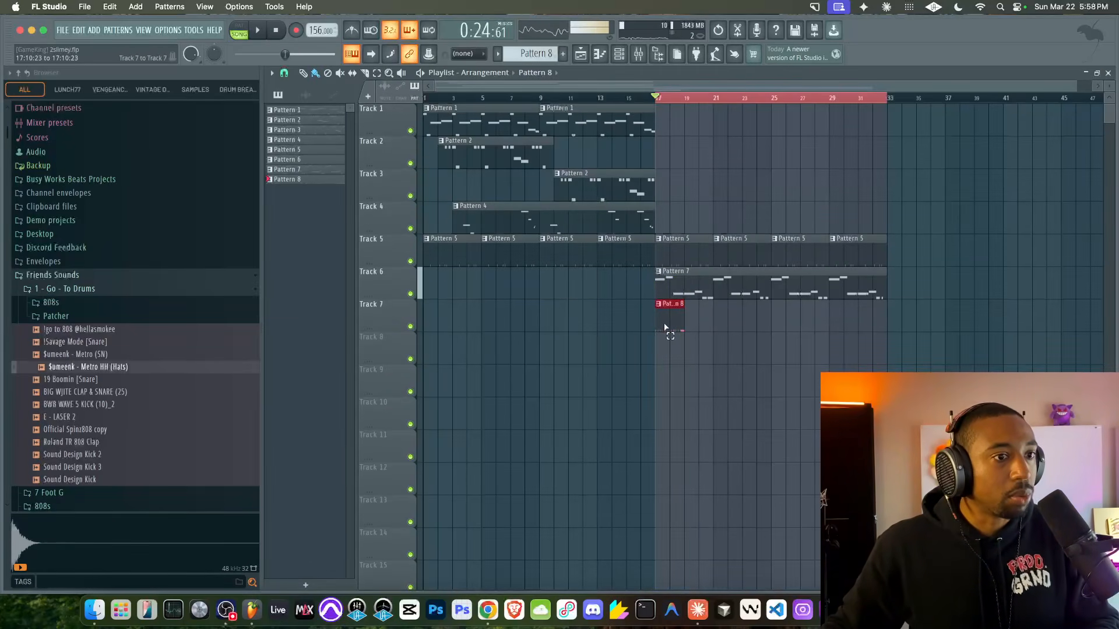
{"action": "key", "text": "space"}
{"action": "key", "text": "F9"}
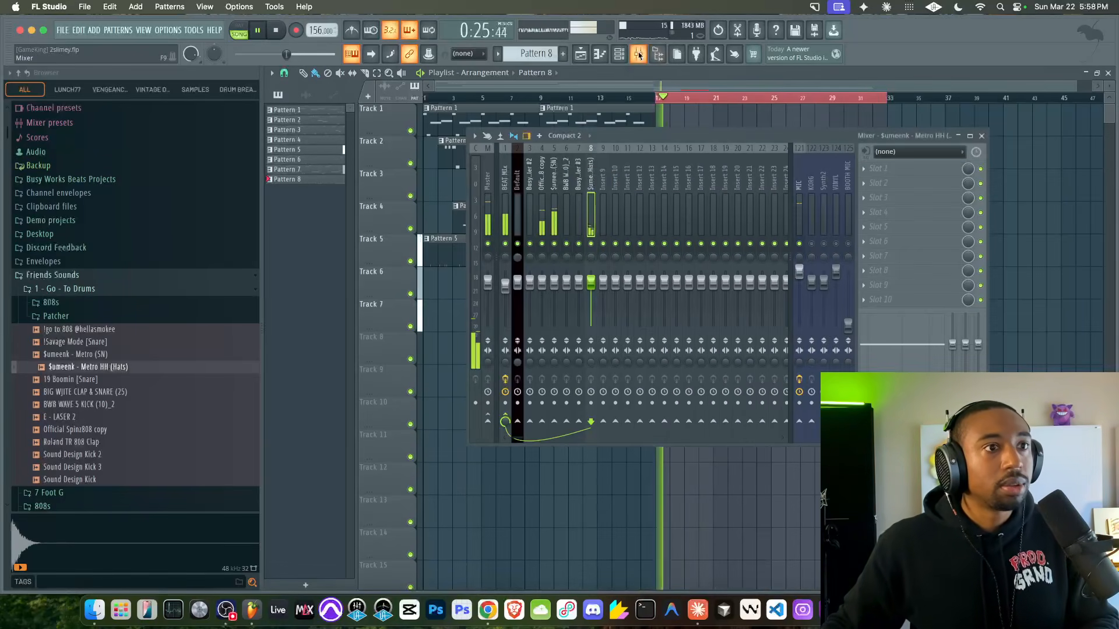
{"action": "key", "text": "F9"}
{"action": "left_click_drag", "start_coordinate": [717, 364], "coordinate": [789, 315]}
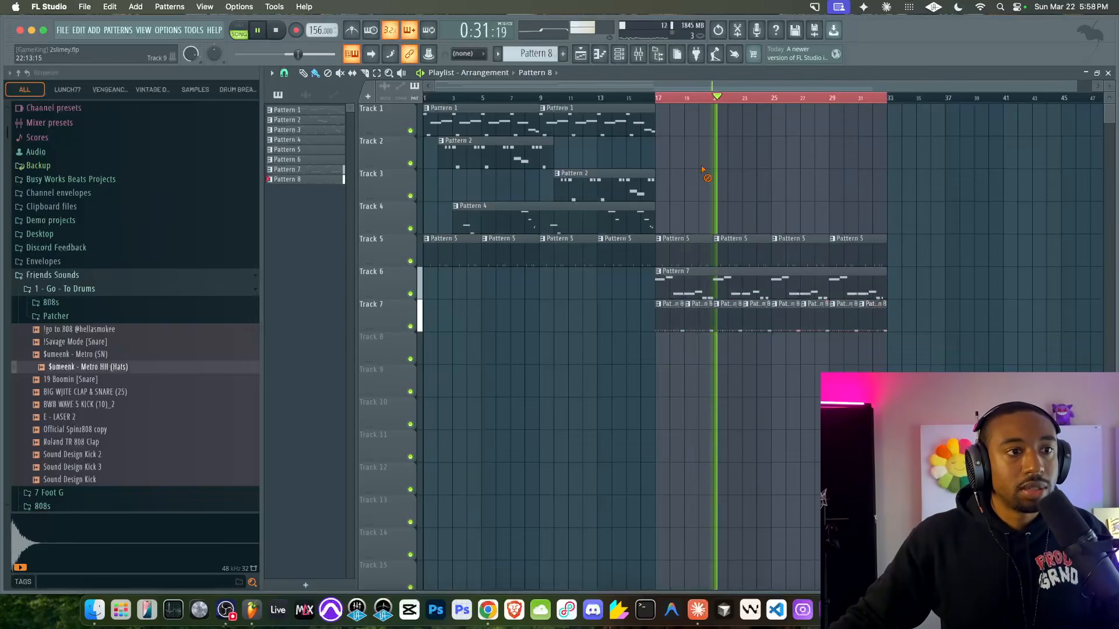
{"action": "key", "text": "F9"}
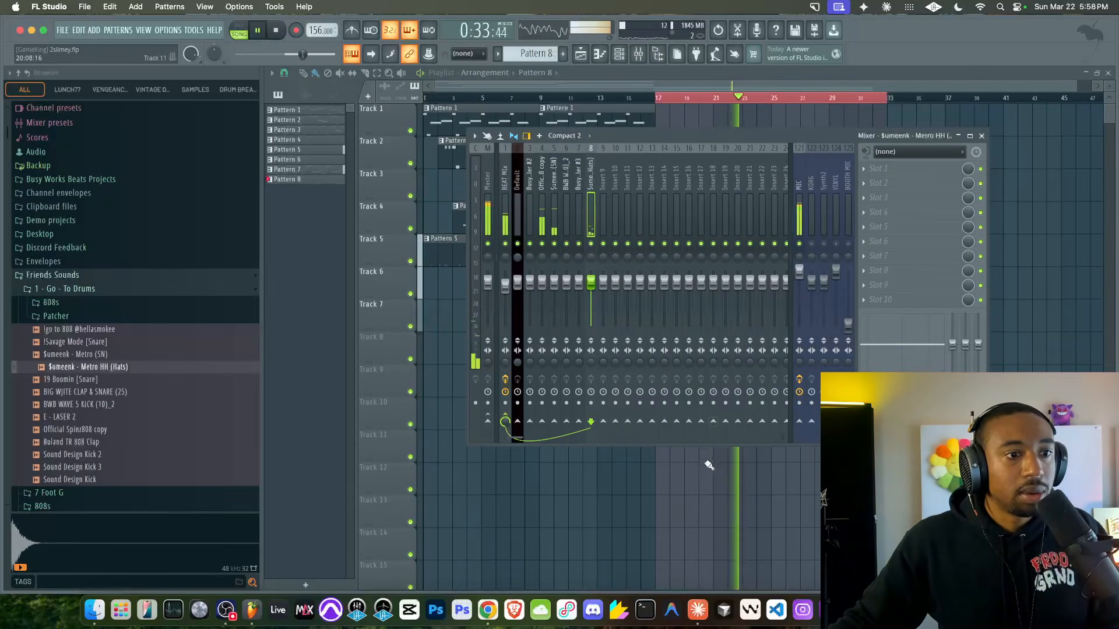
{"action": "key", "text": "F9"}
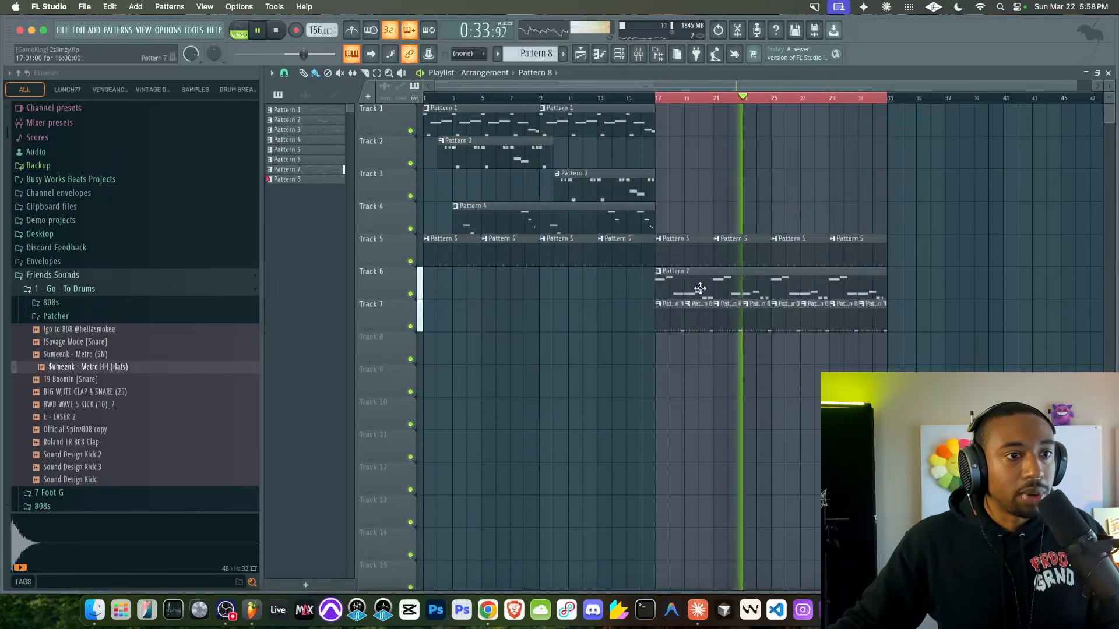
Open Pattern 7 and copy the Official Spinz808 copy #2 notes to the $umeenk – Metro (SN) channel
{"action": "double_click", "coordinate": [741, 287]}
{"action": "key", "text": "space"}
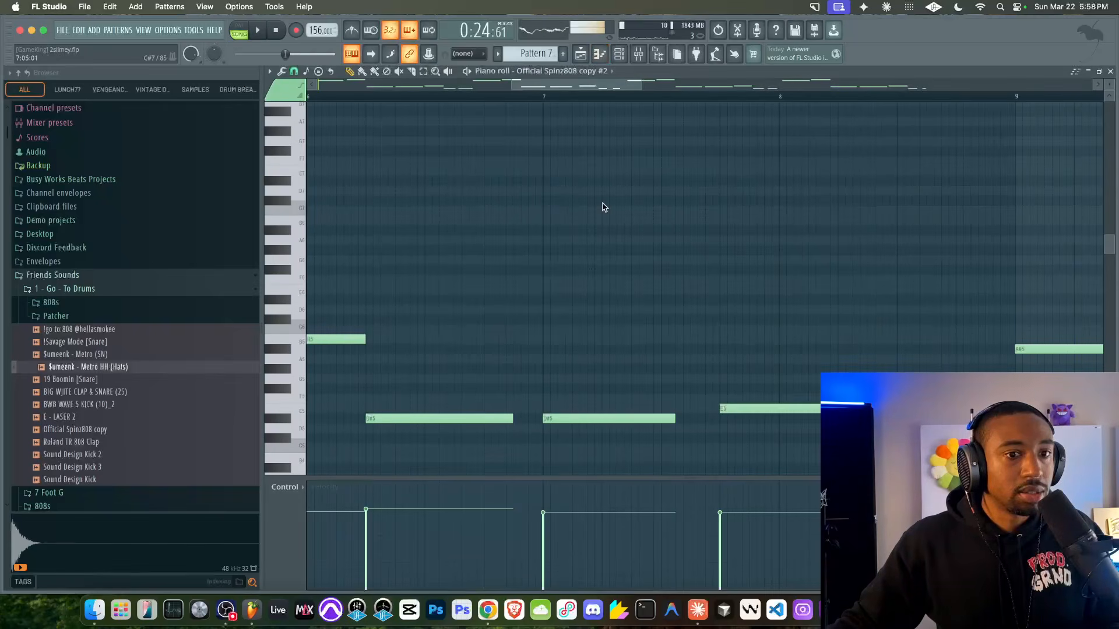
{"action": "left_click", "coordinate": [638, 56]}
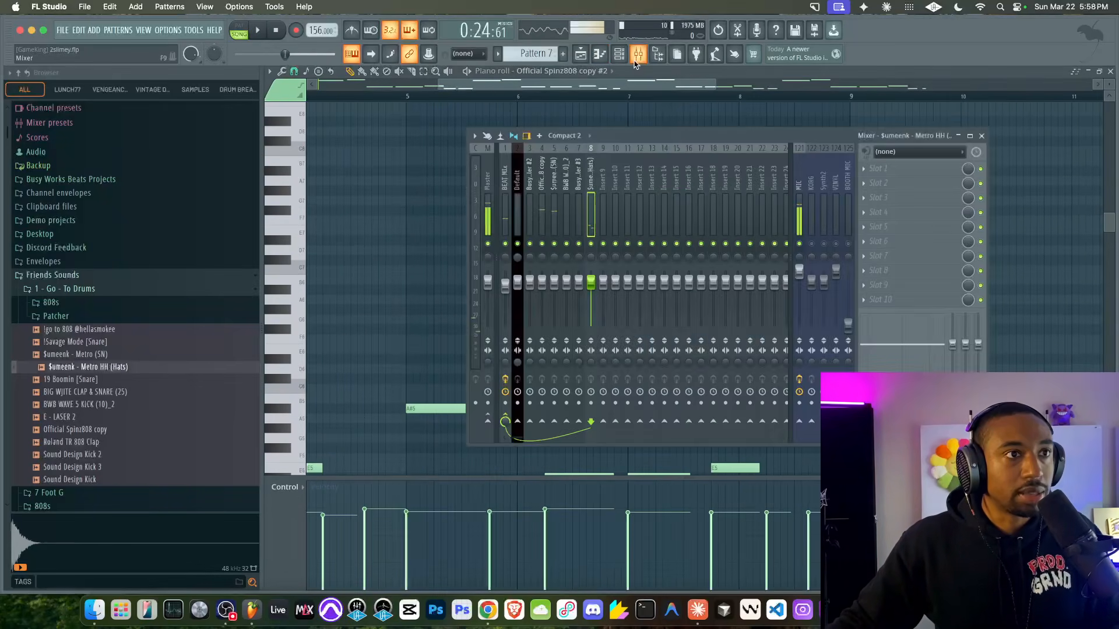
{"action": "left_click", "coordinate": [615, 55]}
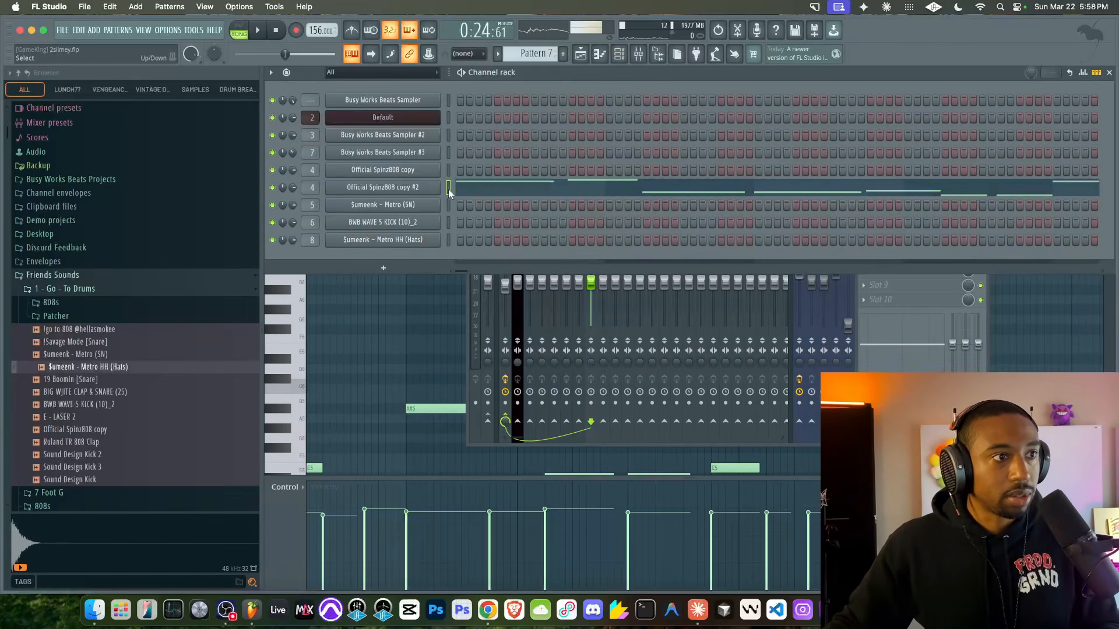
{"action": "key", "text": "super+c"}
{"action": "left_click", "coordinate": [448, 205]}
{"action": "key", "text": "super+v"}
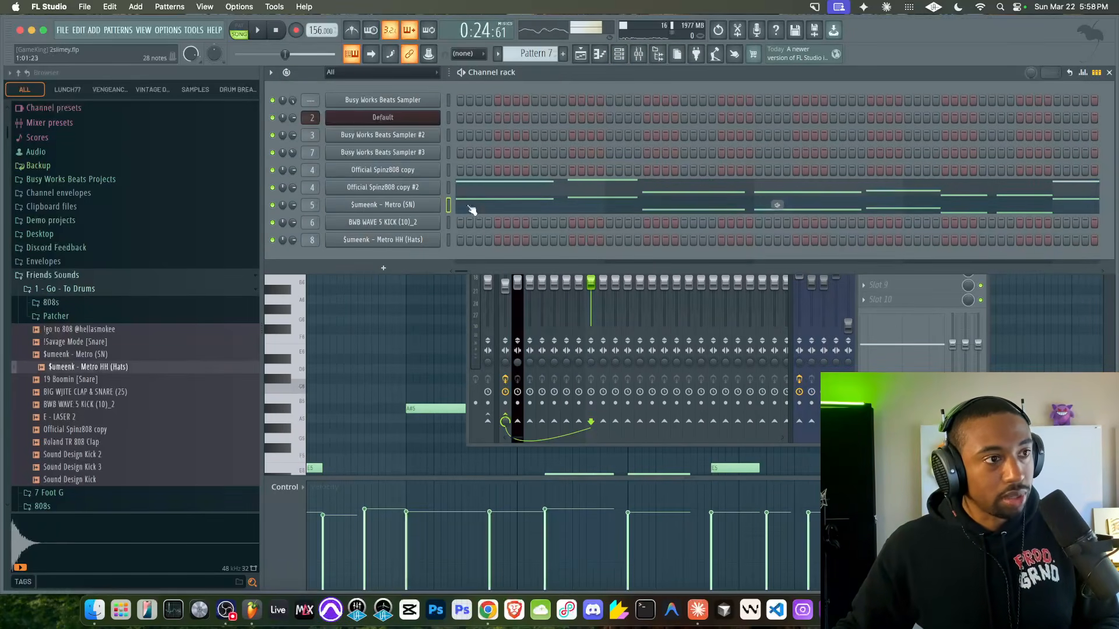
Delete the $umeenk – Metro (SN) notes except the closing three of bars 7–8, the A#5–B5 pair at bar 13 and the closing three of bars 15–16
{"action": "left_click", "coordinate": [473, 207]}
{"action": "left_click", "coordinate": [473, 209]}
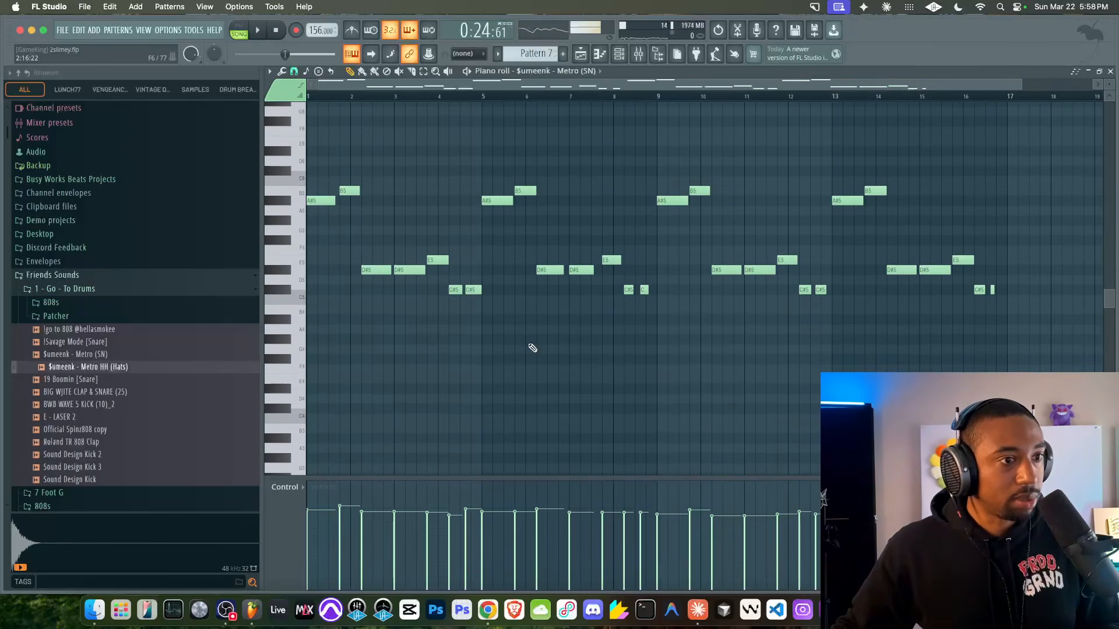
{"action": "left_click_drag", "start_coordinate": [605, 306], "coordinate": [369, 138]}
{"action": "left_click_drag", "start_coordinate": [593, 324], "coordinate": [284, 129]}
{"action": "key", "text": "Delete"}
{"action": "left_click_drag", "start_coordinate": [674, 169], "coordinate": [971, 249]}
{"action": "key", "text": "Delete"}
{"action": "key", "text": "Delete"}
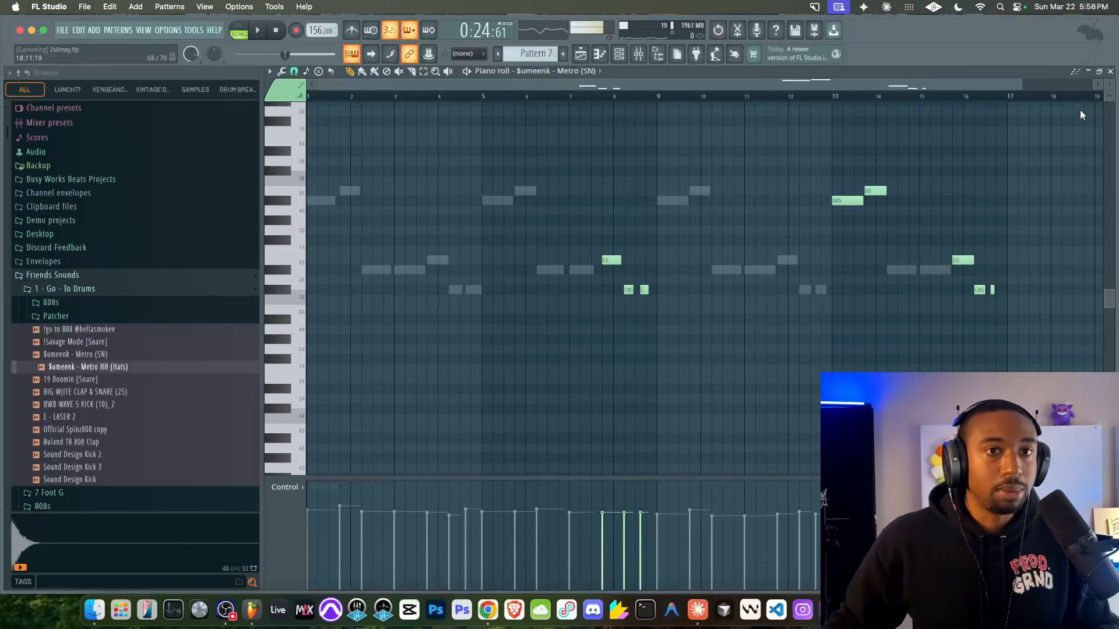
{"action": "left_click", "coordinate": [279, 72]}
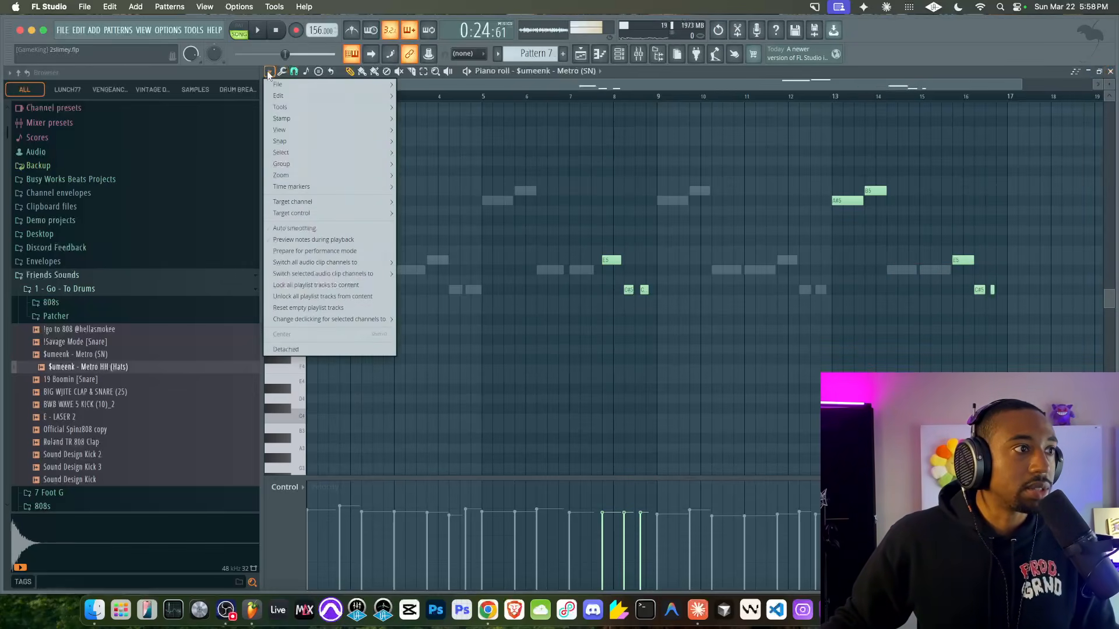
{"action": "mouse_move", "coordinate": [288, 129]}
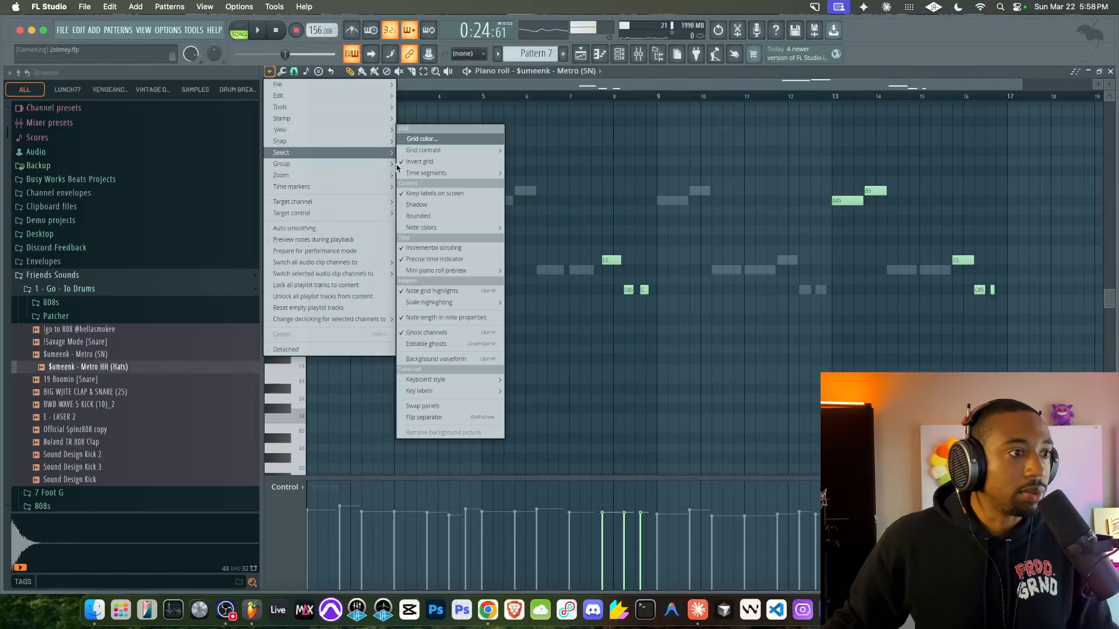
{"action": "left_click", "coordinate": [683, 151]}
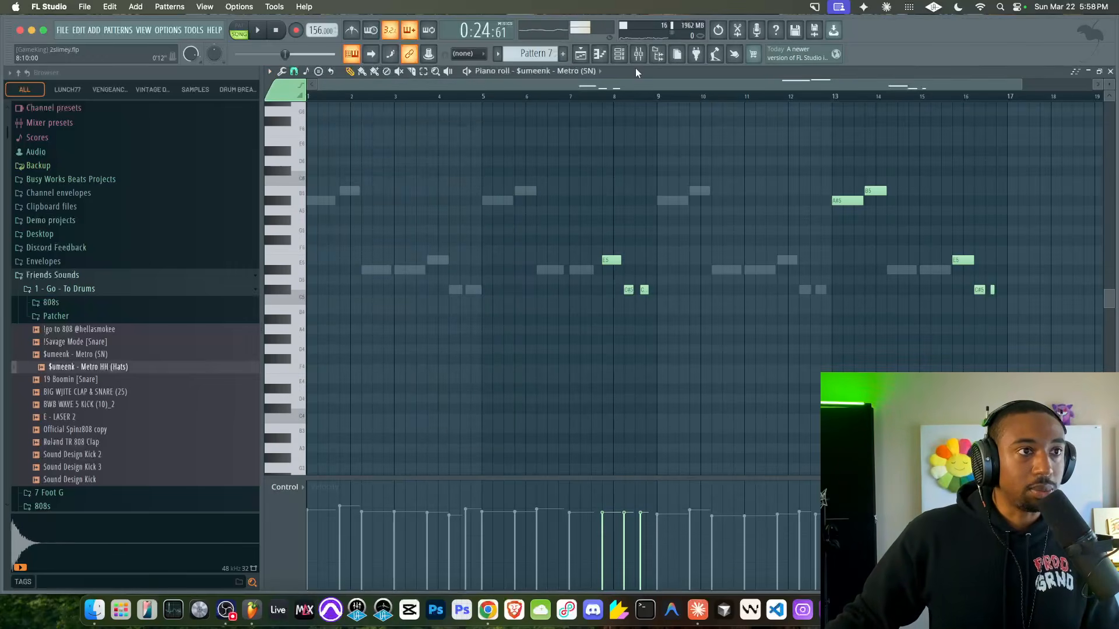
Delete from Official Spinz808 copy #2 the notes kept in the $umeenk – Metro (SN) channel, at bars 7–8, 13 and 15–16
{"action": "left_click", "coordinate": [618, 56]}
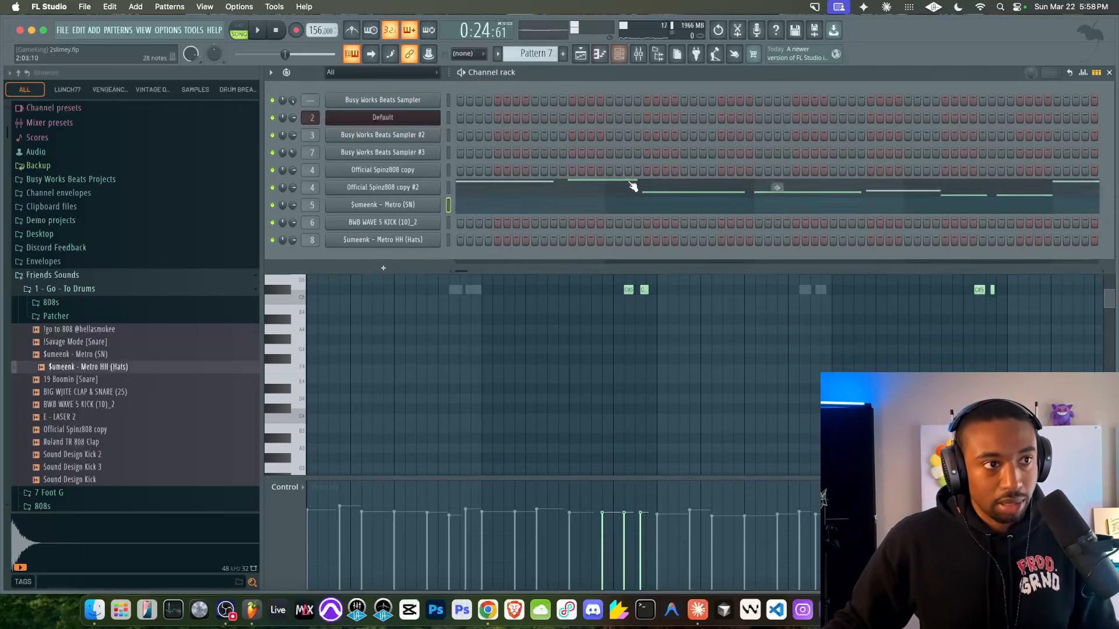
{"action": "left_click", "coordinate": [574, 189]}
{"action": "left_click_drag", "start_coordinate": [984, 280], "coordinate": [945, 251]}
{"action": "key", "text": "super+z"}
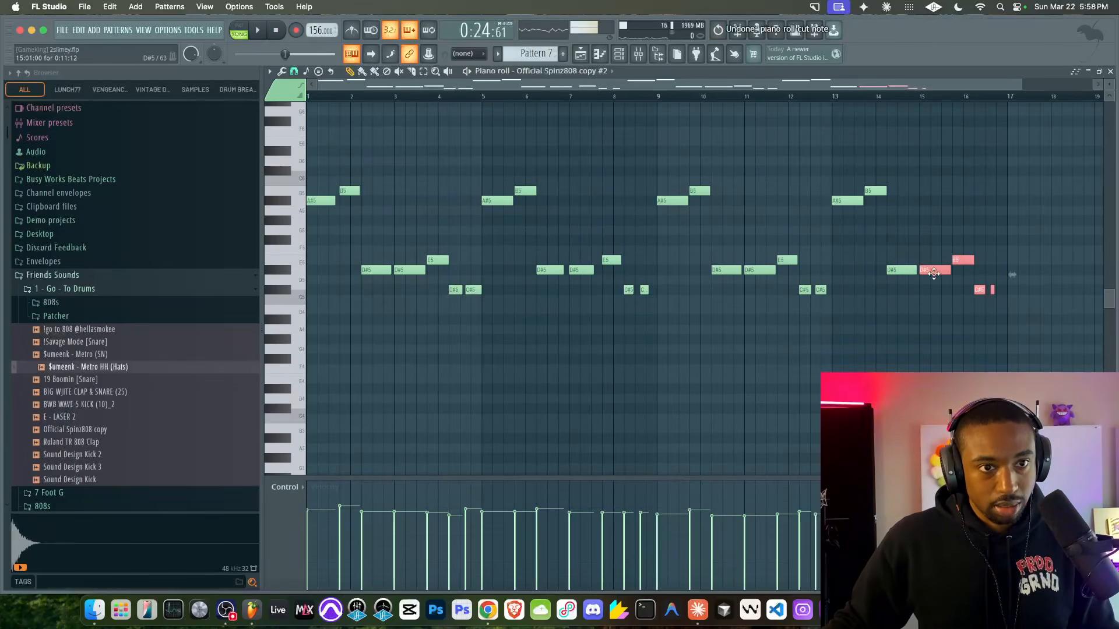
{"action": "left_click", "coordinate": [939, 272], "text": "super"}
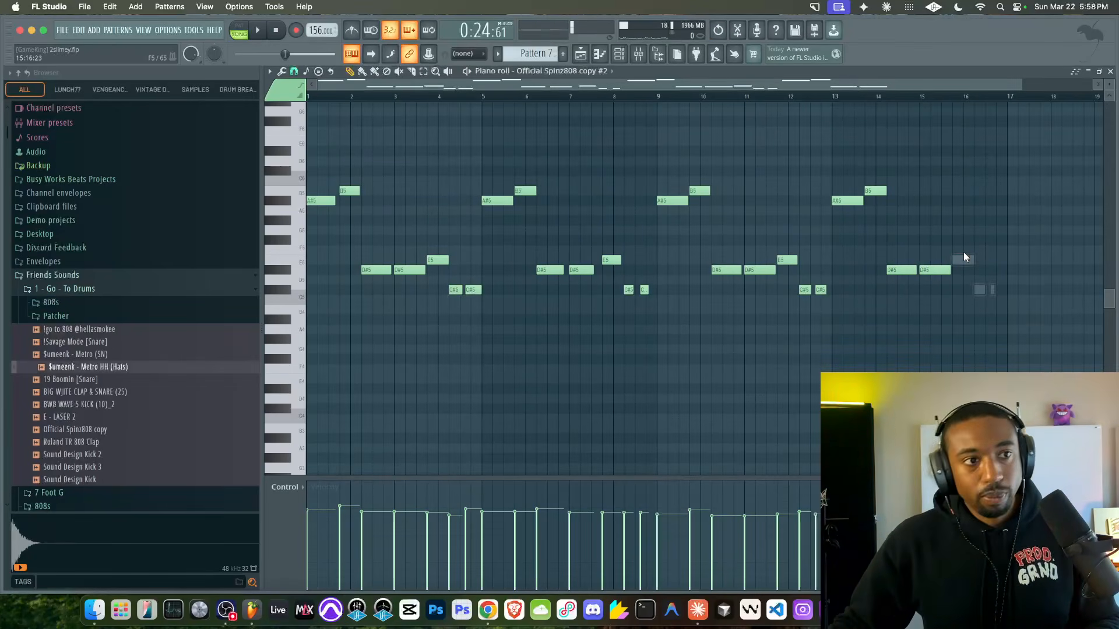
{"action": "left_click_drag", "start_coordinate": [660, 313], "coordinate": [617, 254]}
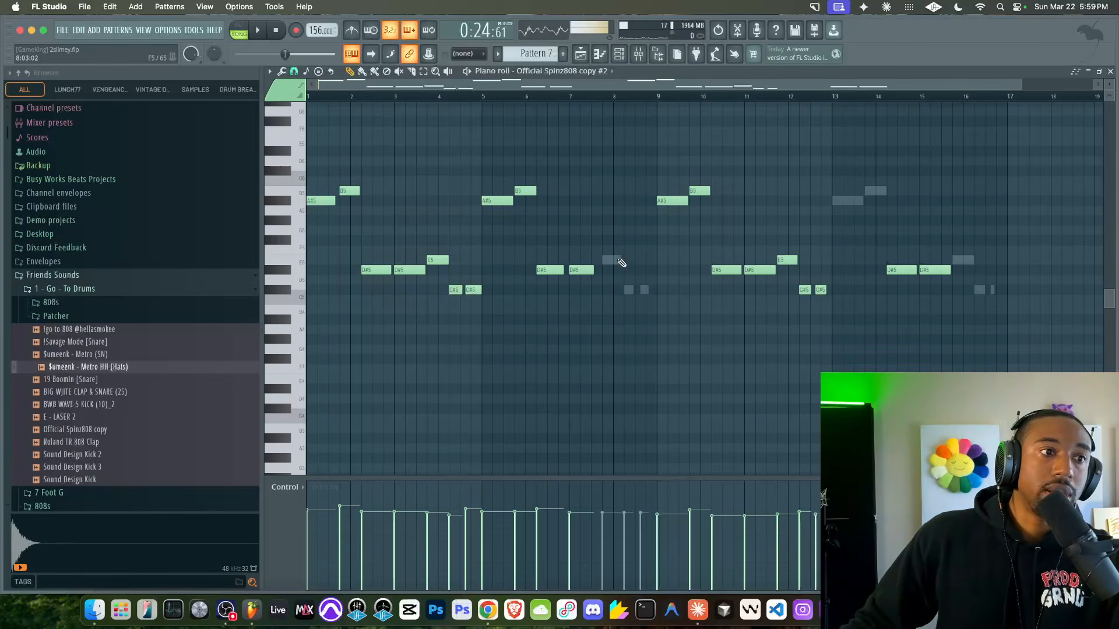
Try a stereo delay on the Official Spinz808 copy #2 sampler, and undo the change
{"action": "left_click", "coordinate": [618, 55]}
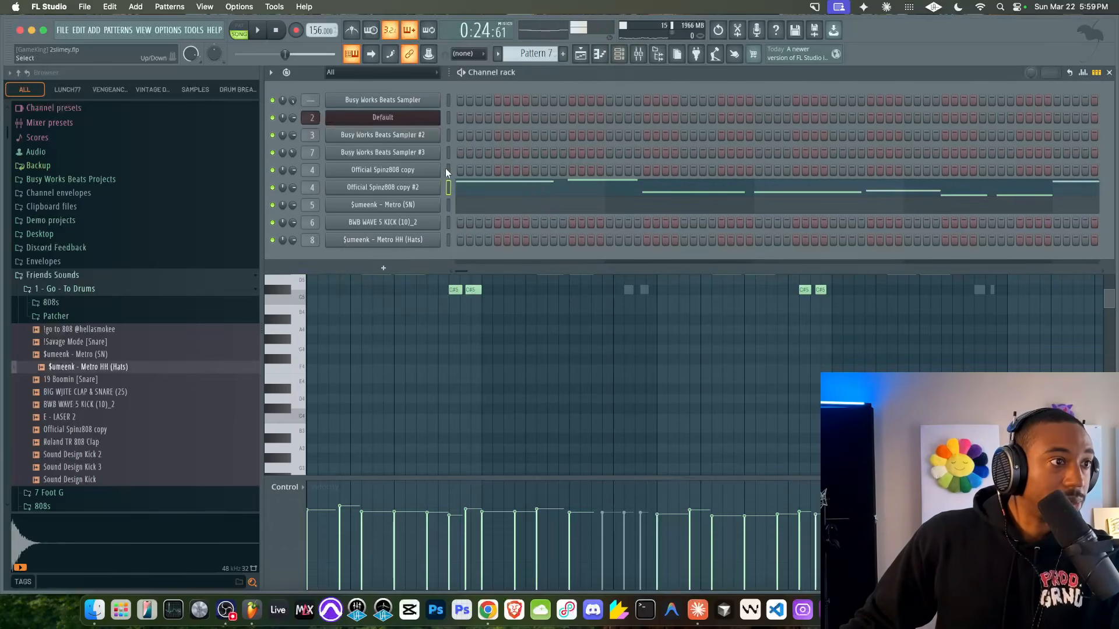
{"action": "left_click", "coordinate": [422, 187]}
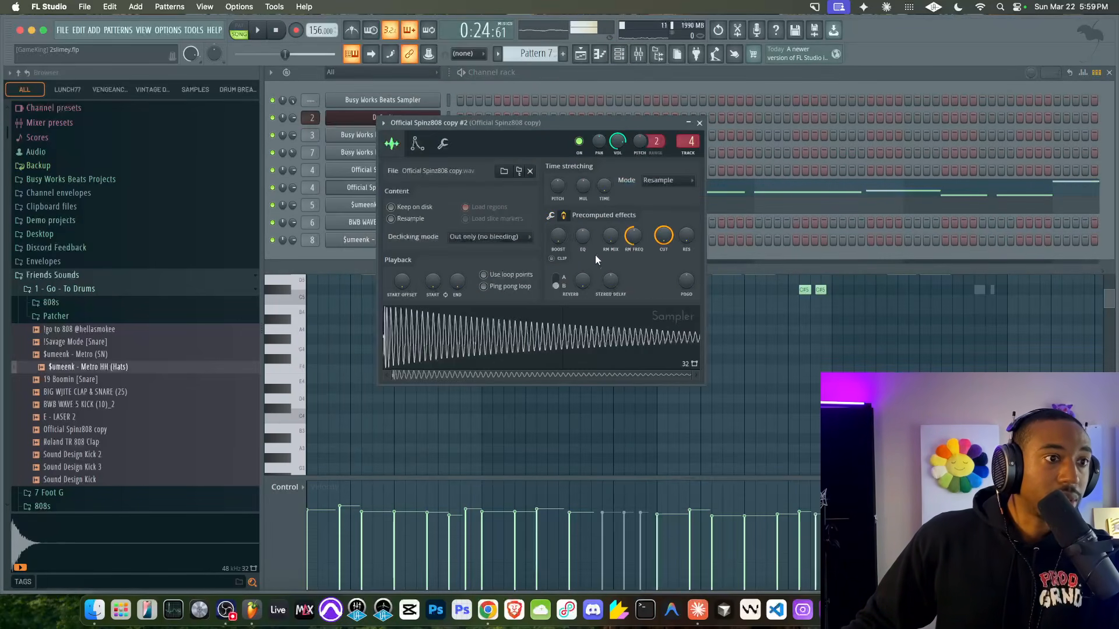
{"action": "left_click_drag", "start_coordinate": [610, 280], "coordinate": [604, 282]}
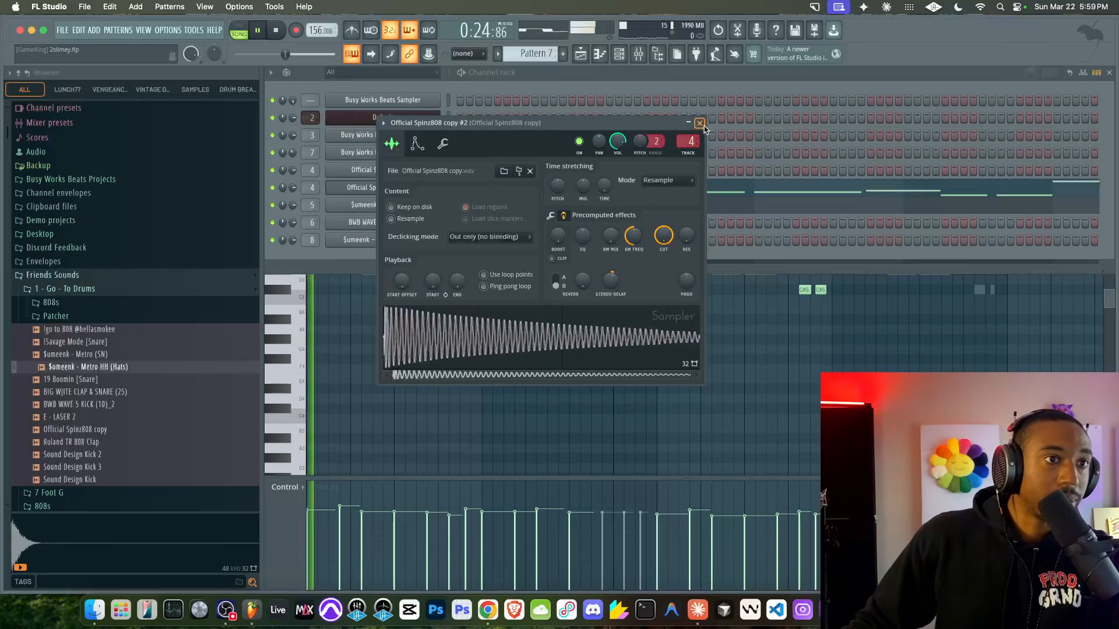
{"action": "left_click", "coordinate": [700, 123]}
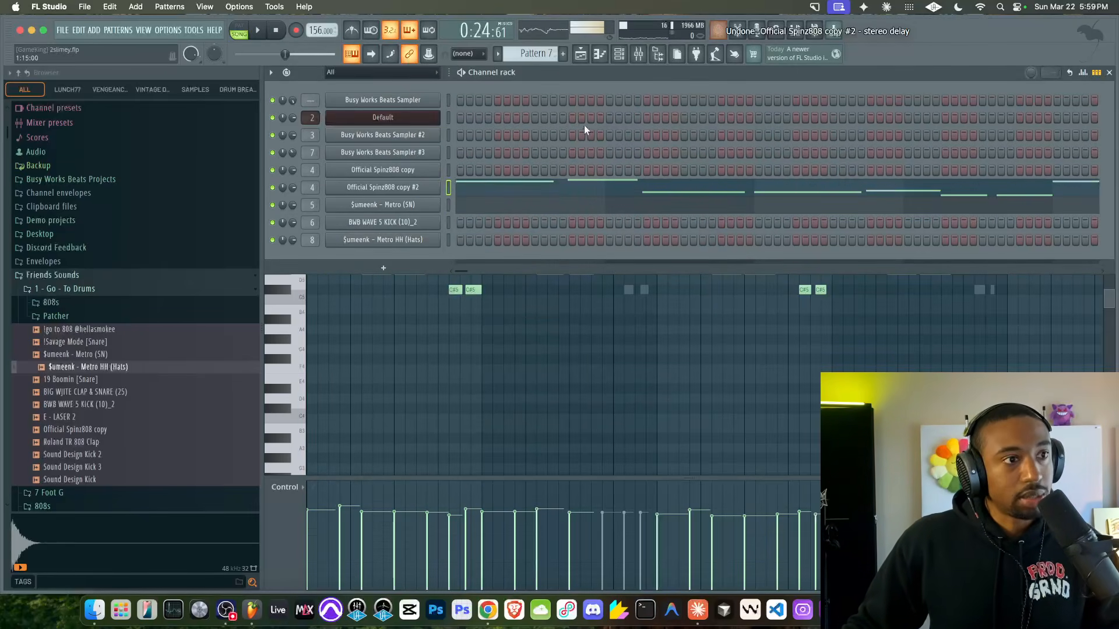
Try a 10% right stereo delay on the Official Spinz808 copy sampler during playback, and reset it to centred
{"action": "key", "text": "space"}
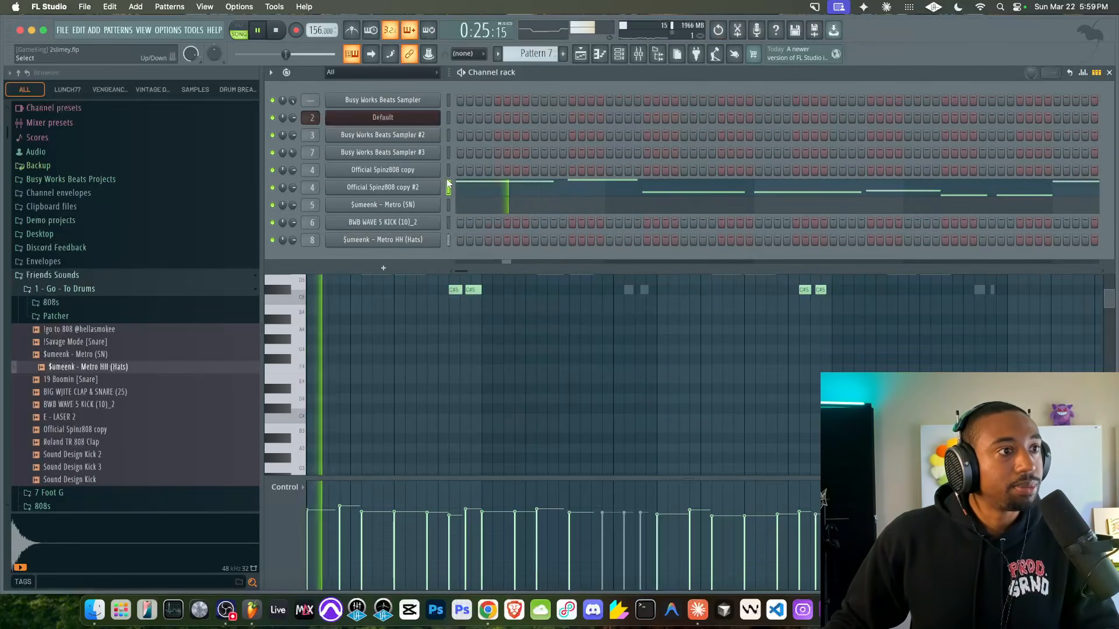
{"action": "left_click", "coordinate": [430, 171]}
{"action": "left_click", "coordinate": [759, 162]}
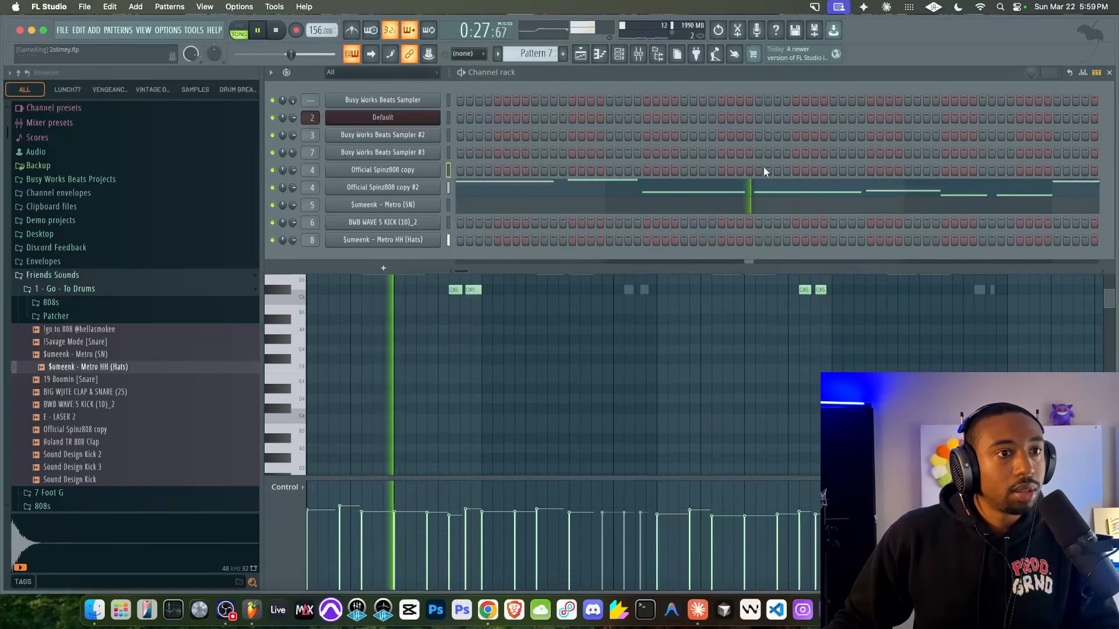
{"action": "double_click", "coordinate": [669, 187]}
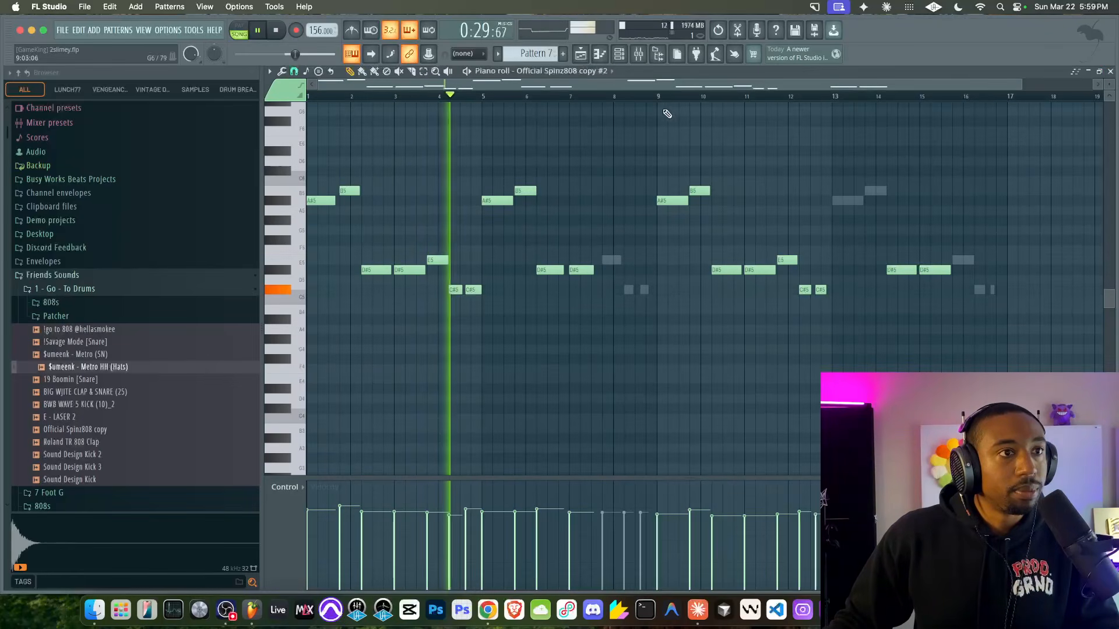
{"action": "key", "text": "F6"}
{"action": "right_click", "coordinate": [411, 169]}
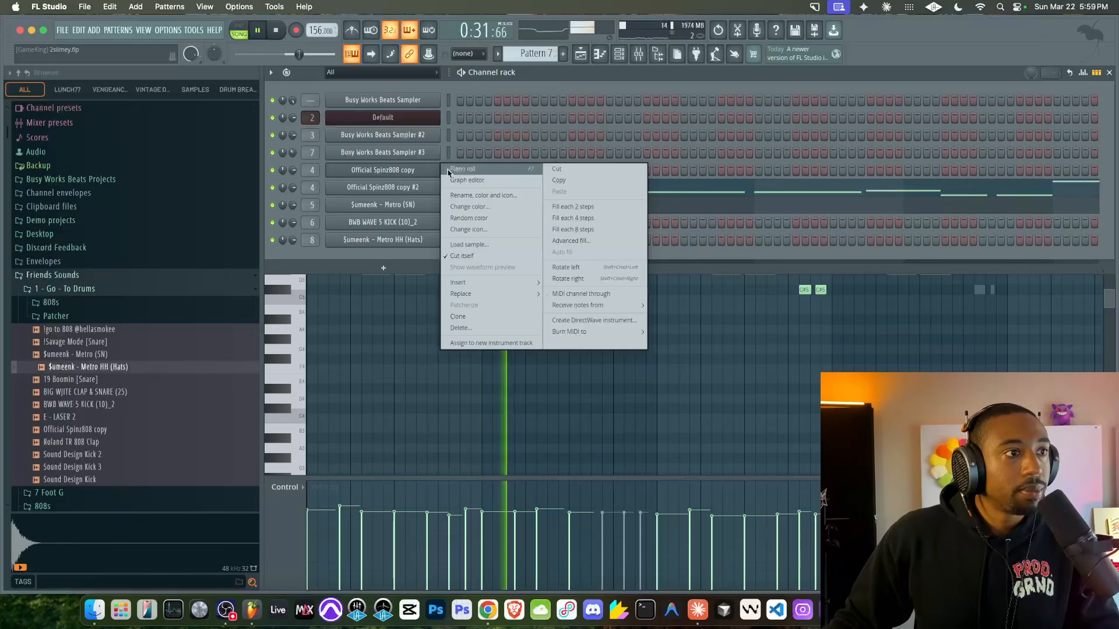
{"action": "left_click", "coordinate": [421, 169]}
{"action": "left_click", "coordinate": [624, 255]}
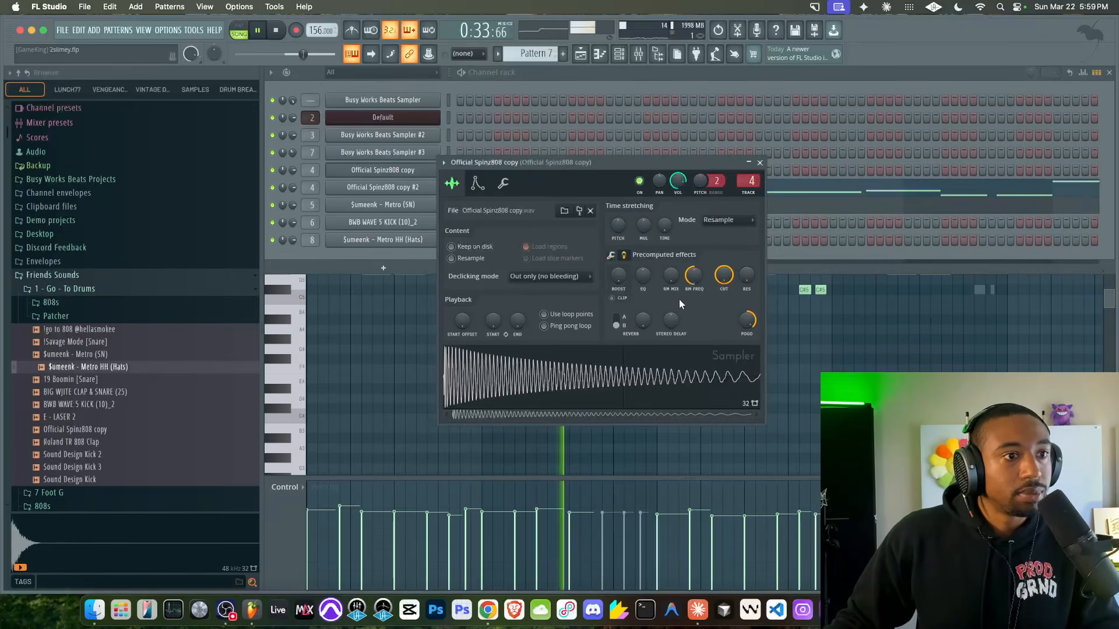
{"action": "left_click_drag", "start_coordinate": [674, 315], "coordinate": [674, 308]}
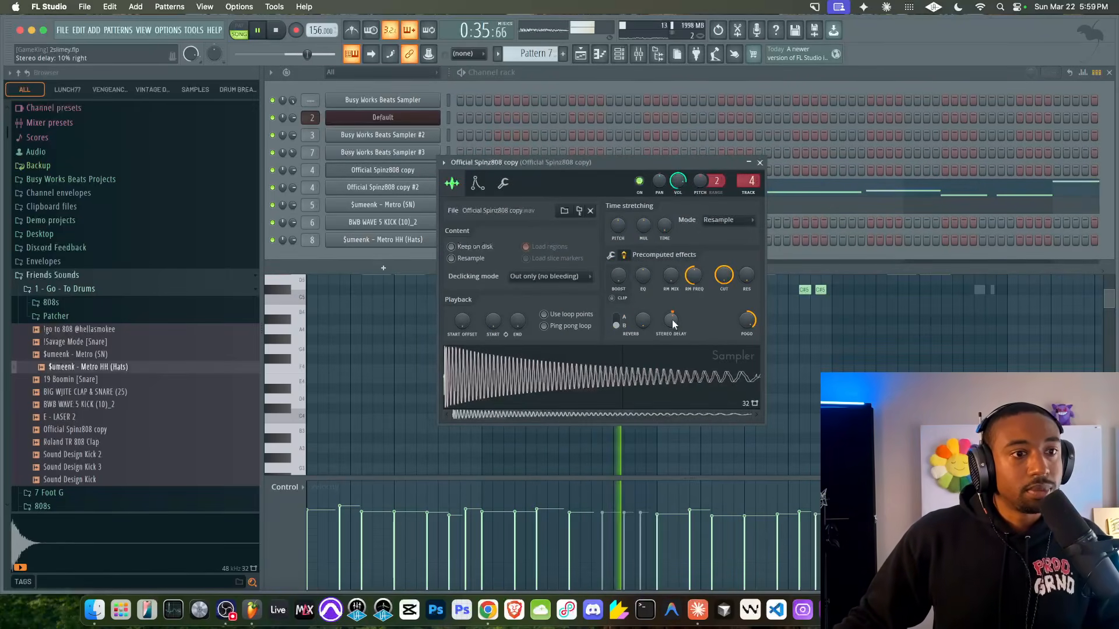
{"action": "left_click", "coordinate": [674, 319], "text": "alt"}
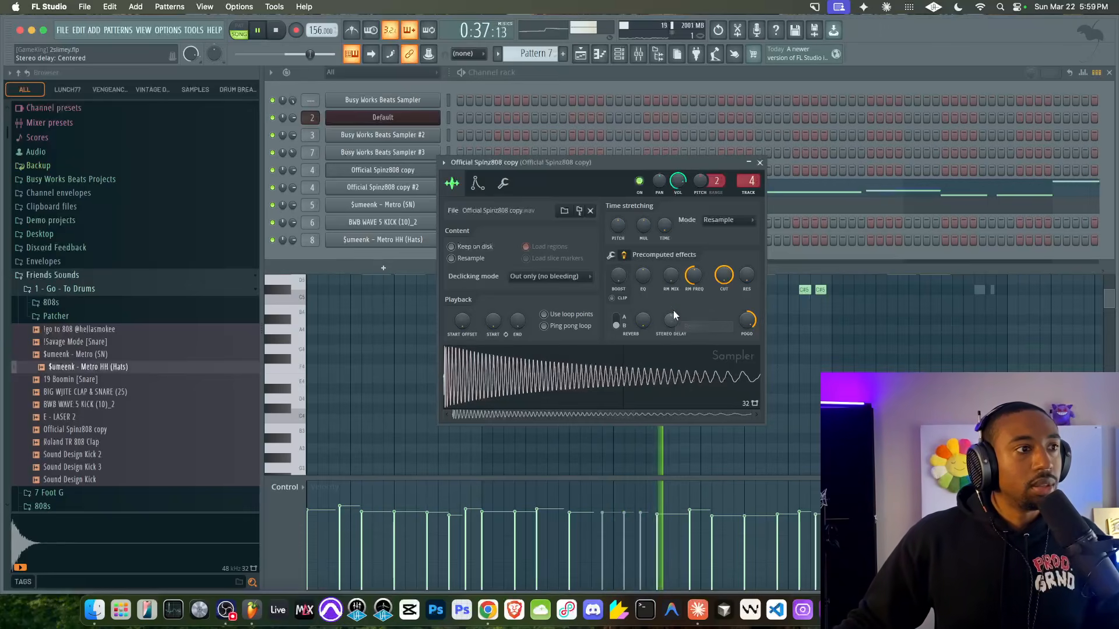
{"action": "left_click", "coordinate": [760, 163]}
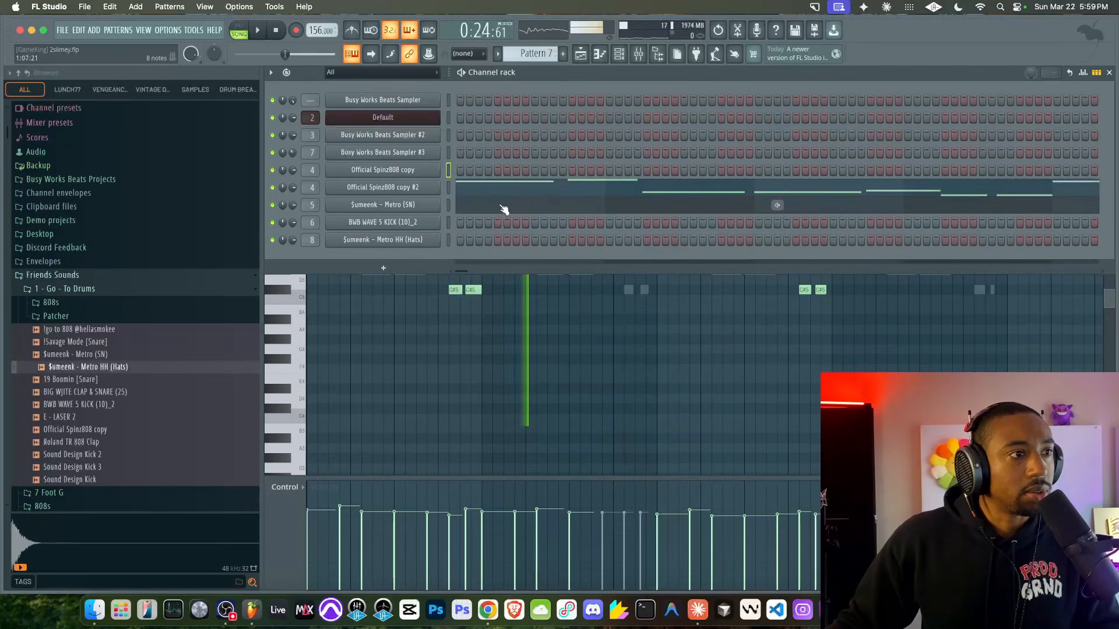
Clone the Official Spinz808 copy #2 channel and move the $umeenk – Metro (SN) notes to the clone
{"action": "key", "text": "alt+c"}
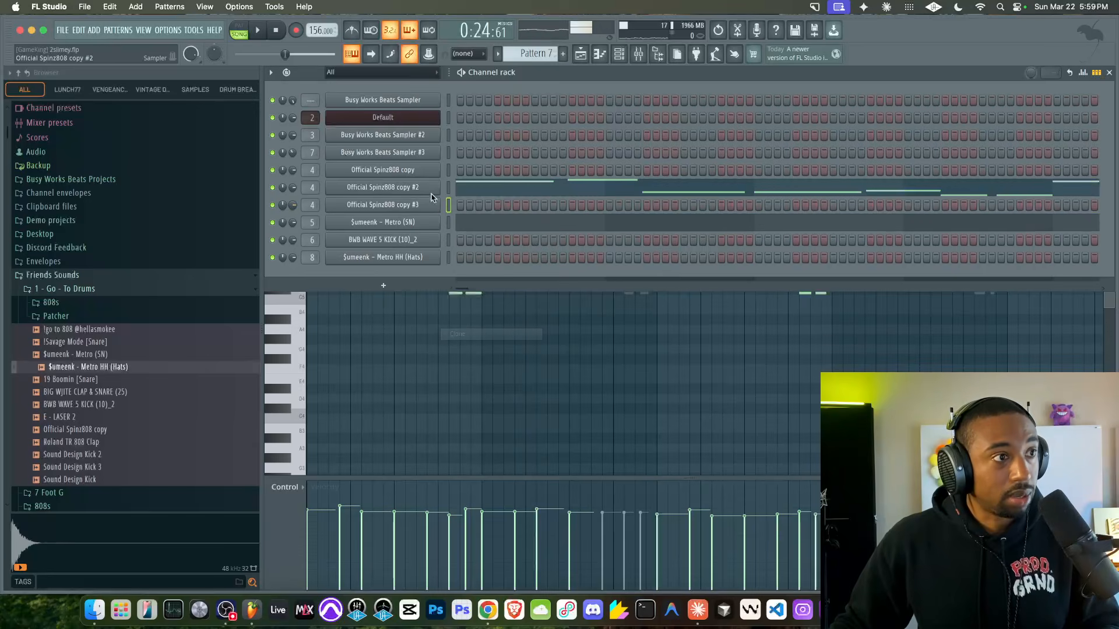
{"action": "key", "text": "super+x"}
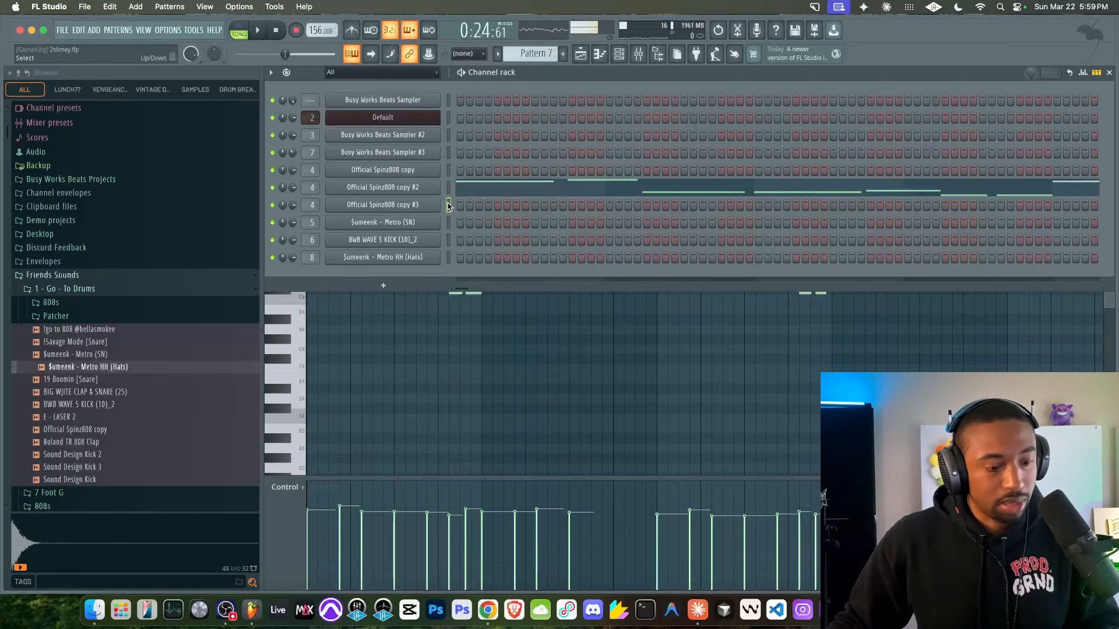
{"action": "key", "text": "super+v"}
Set the stereo delay of the Official Spinz808 copy #3 sampler to 14% right and close its window
{"action": "left_click", "coordinate": [418, 204]}
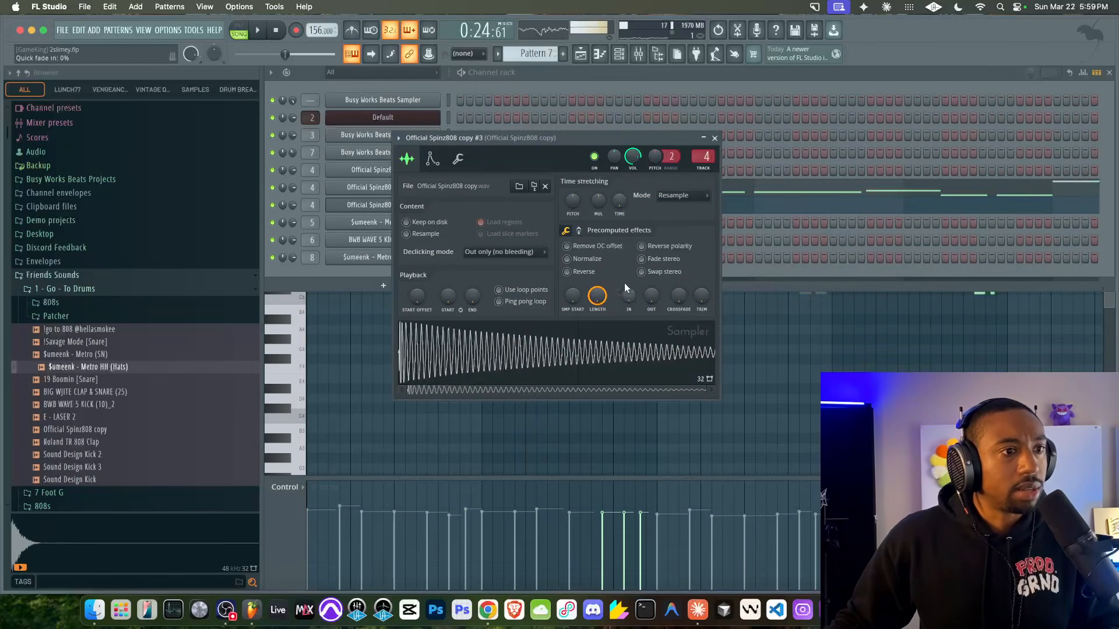
{"action": "left_click", "coordinate": [580, 231]}
{"action": "scroll", "coordinate": [626, 296], "scroll_direction": "up", "scroll_amount": 5}
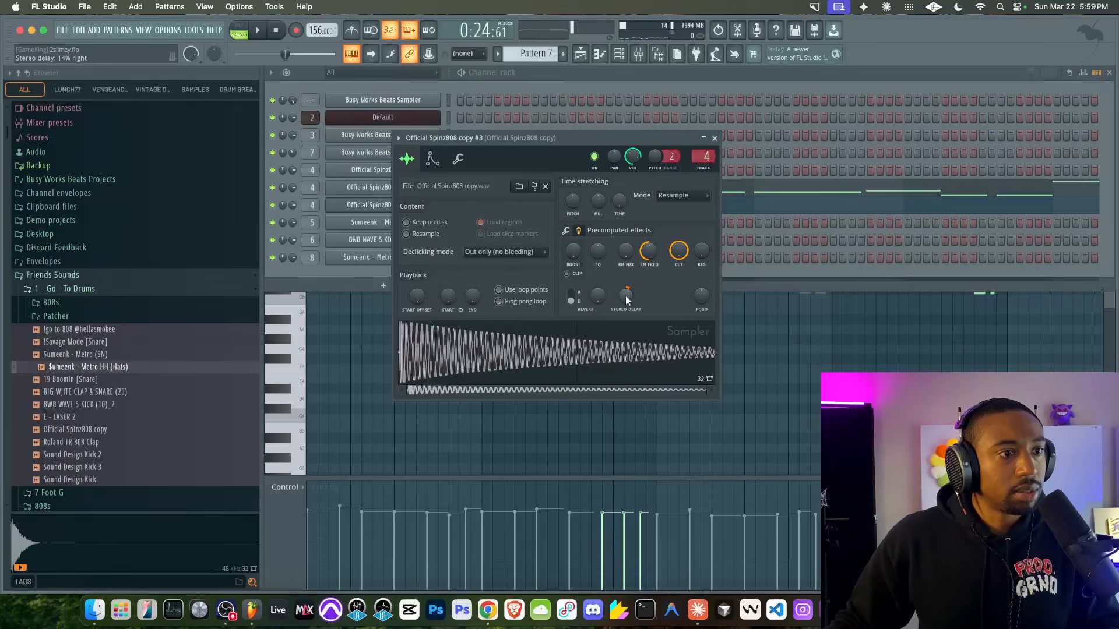
{"action": "left_click", "coordinate": [715, 139]}
Play the section while comparing the precomputed effects of the Official Spinz808 copy and copy #3 samplers
{"action": "key", "text": "space"}
{"action": "left_click", "coordinate": [382, 169]}
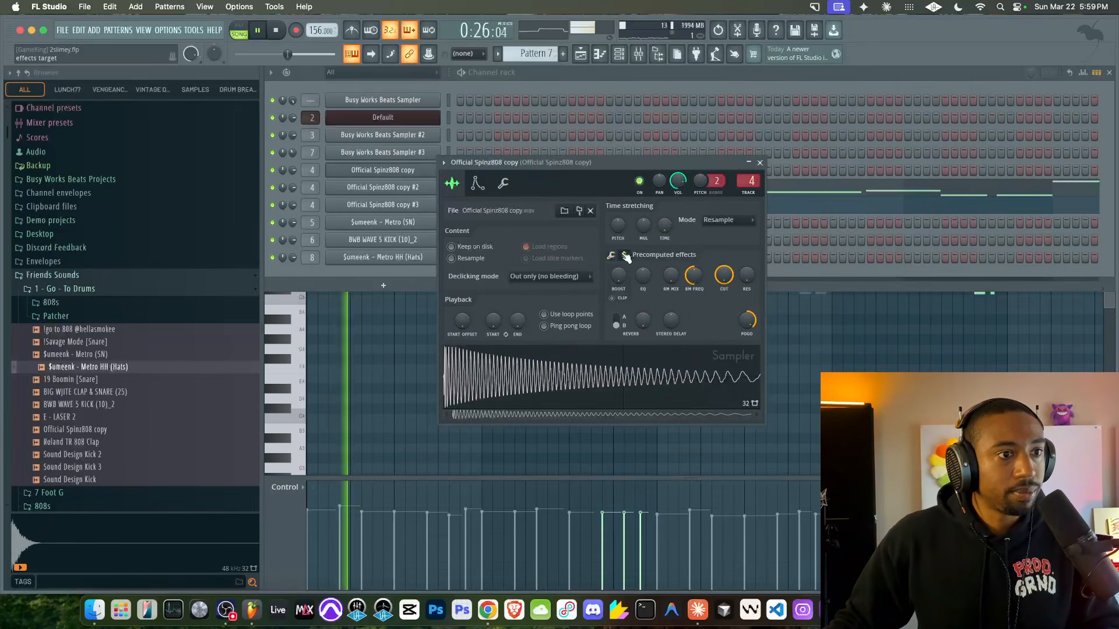
{"action": "left_click", "coordinate": [423, 205]}
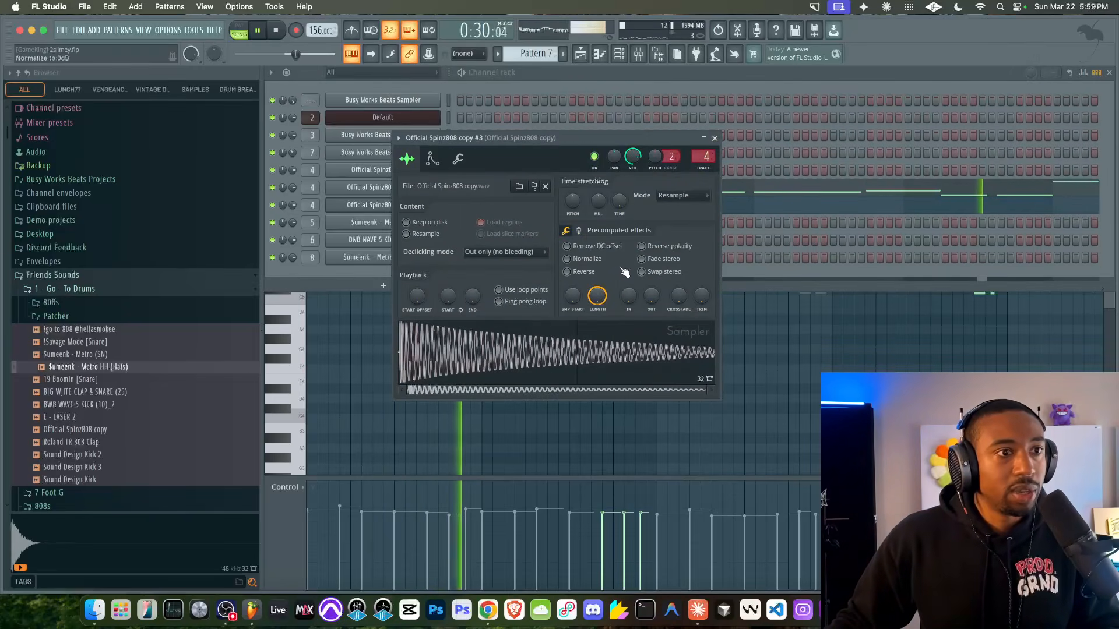
{"action": "left_click", "coordinate": [579, 230]}
{"action": "left_click", "coordinate": [714, 138]}
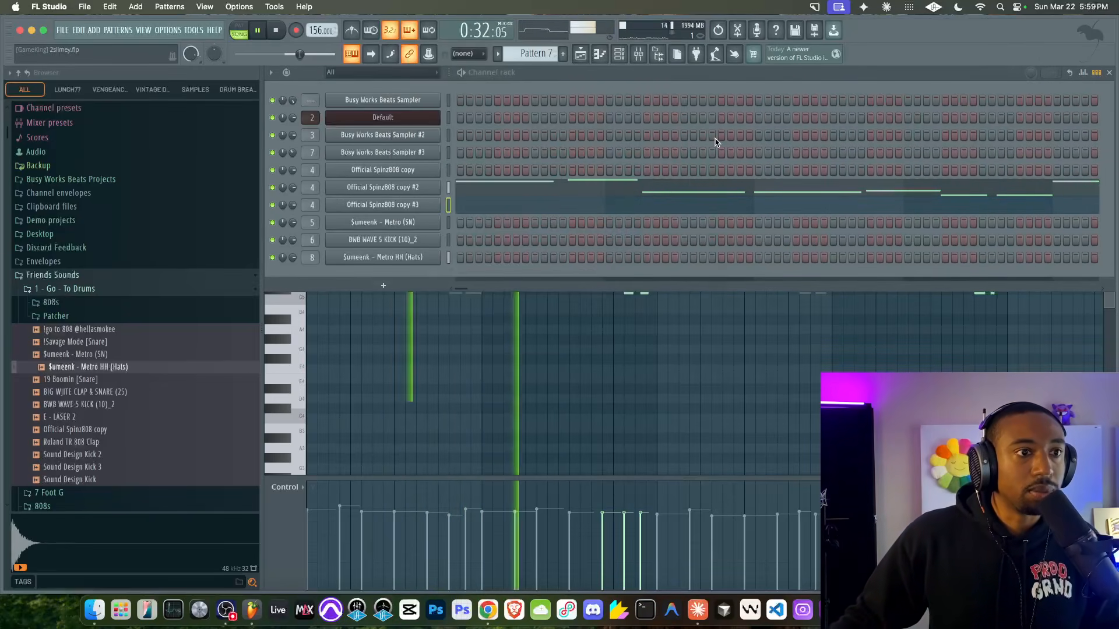
Listen to the second section in the playlist while checking the mixer levels, and stop playback
{"action": "left_click", "coordinate": [581, 53]}
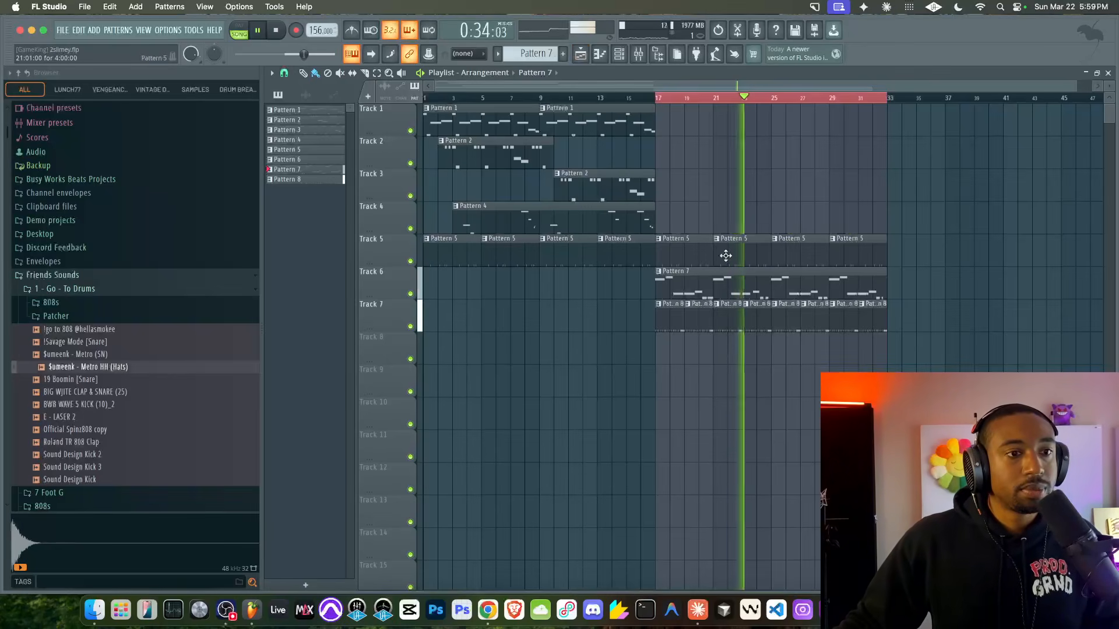
{"action": "key", "text": "F9"}
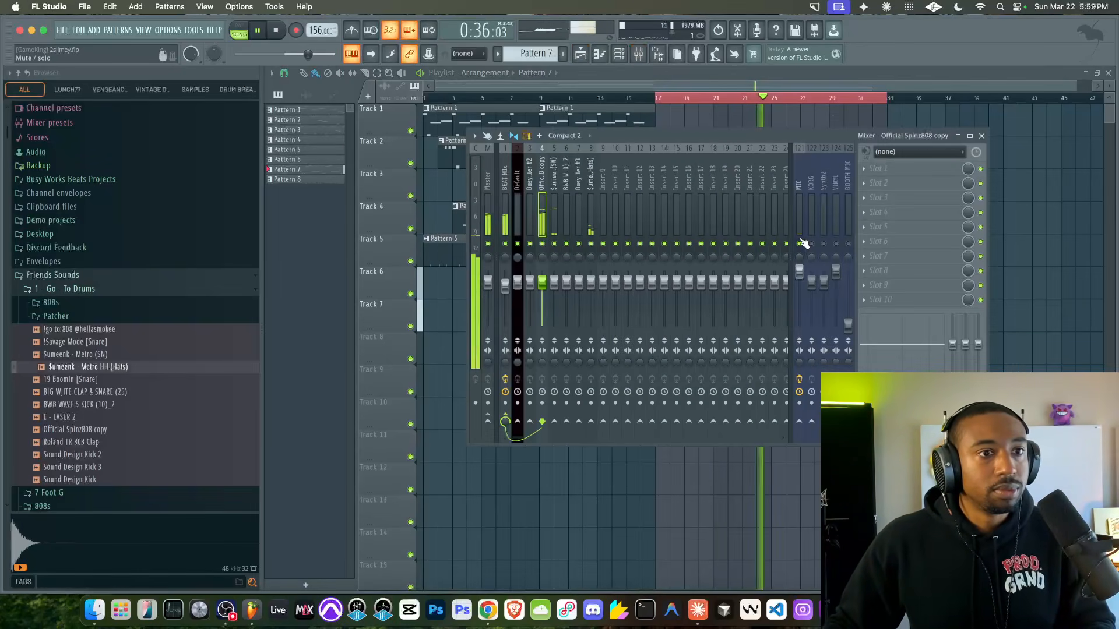
{"action": "key", "text": "F9"}
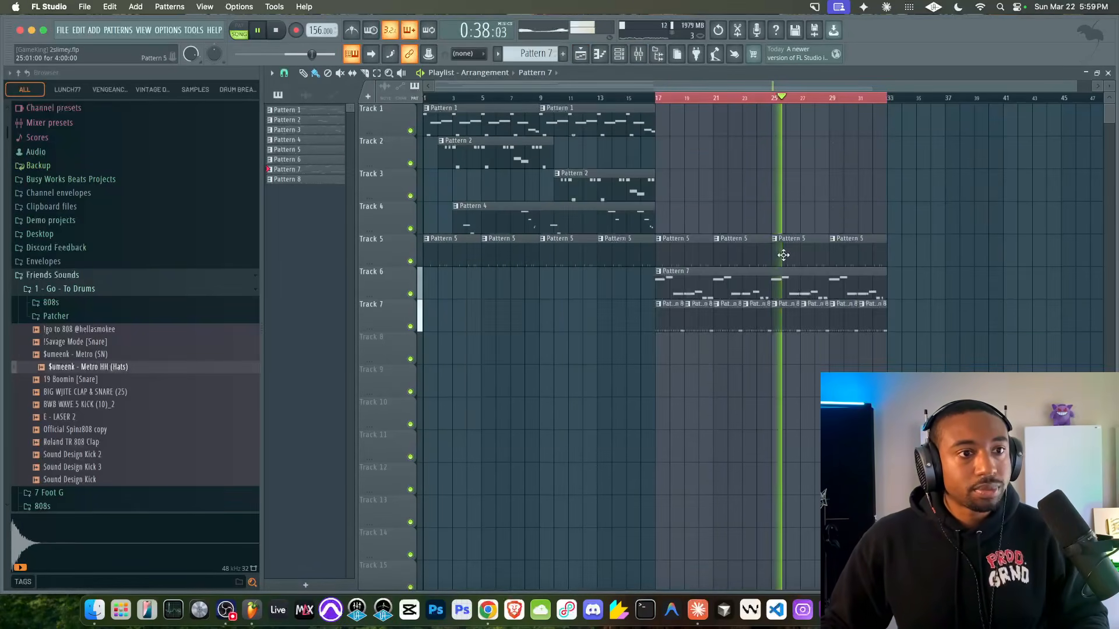
{"action": "key", "text": "F9"}
{"action": "key", "text": "space"}
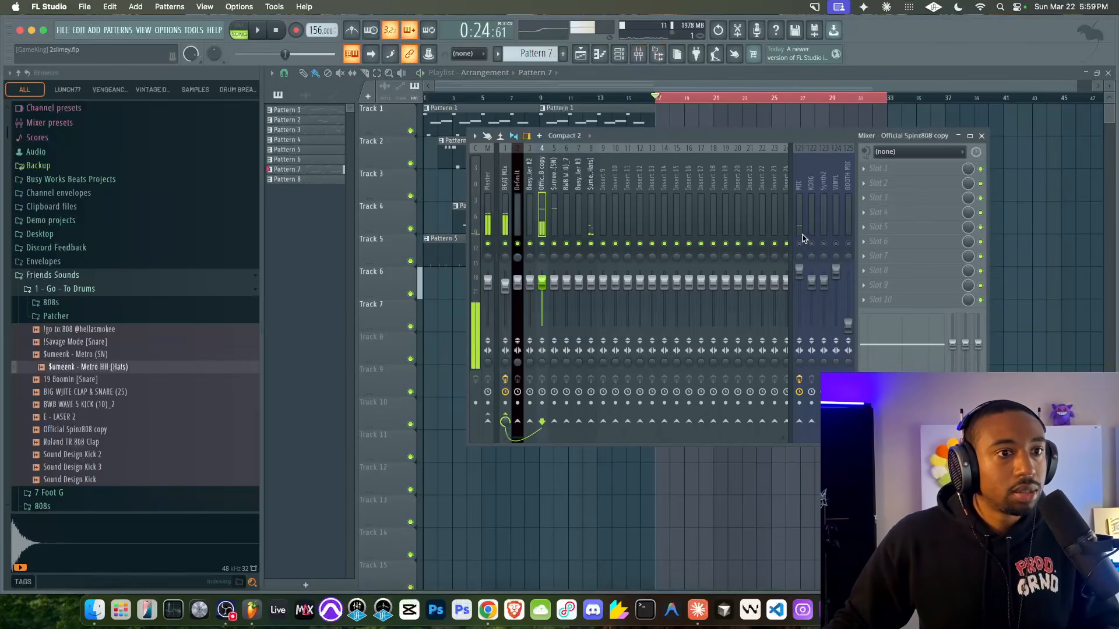
{"action": "key", "text": "F9"}
Try removing the A#5 note at bar 9 of Official Spinz808 copy #2 in Pattern 7, and undo the removal
{"action": "double_click", "coordinate": [729, 278]}
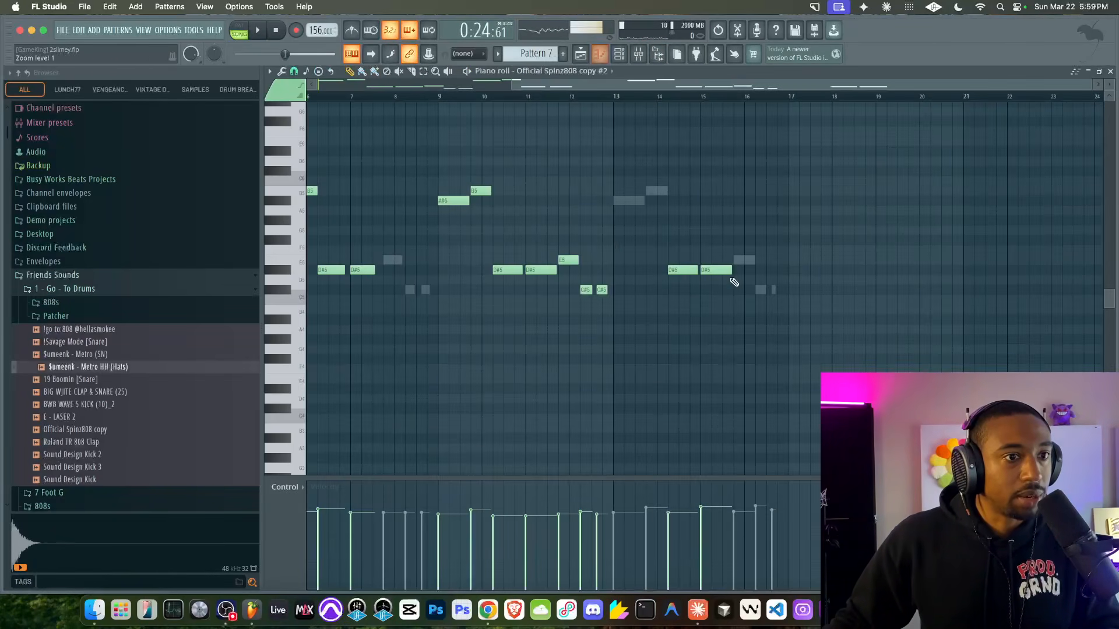
{"action": "scroll", "coordinate": [542, 257], "scroll_direction": "left", "scroll_amount": 1}
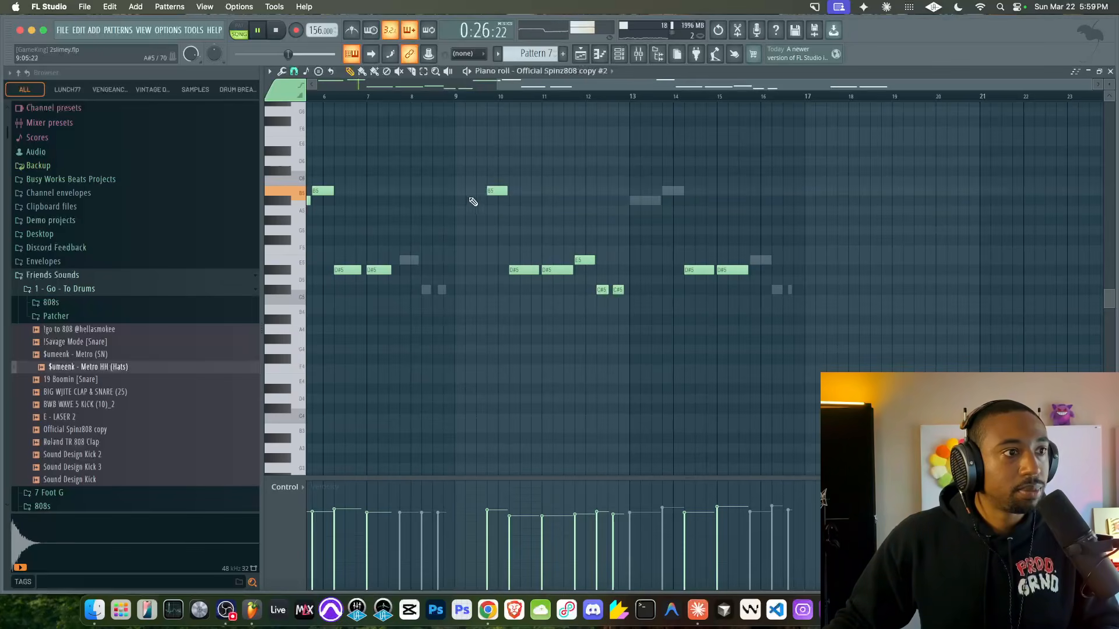
{"action": "key", "text": "super+z"}
{"action": "scroll", "coordinate": [630, 81], "scroll_direction": "left", "scroll_amount": 2}
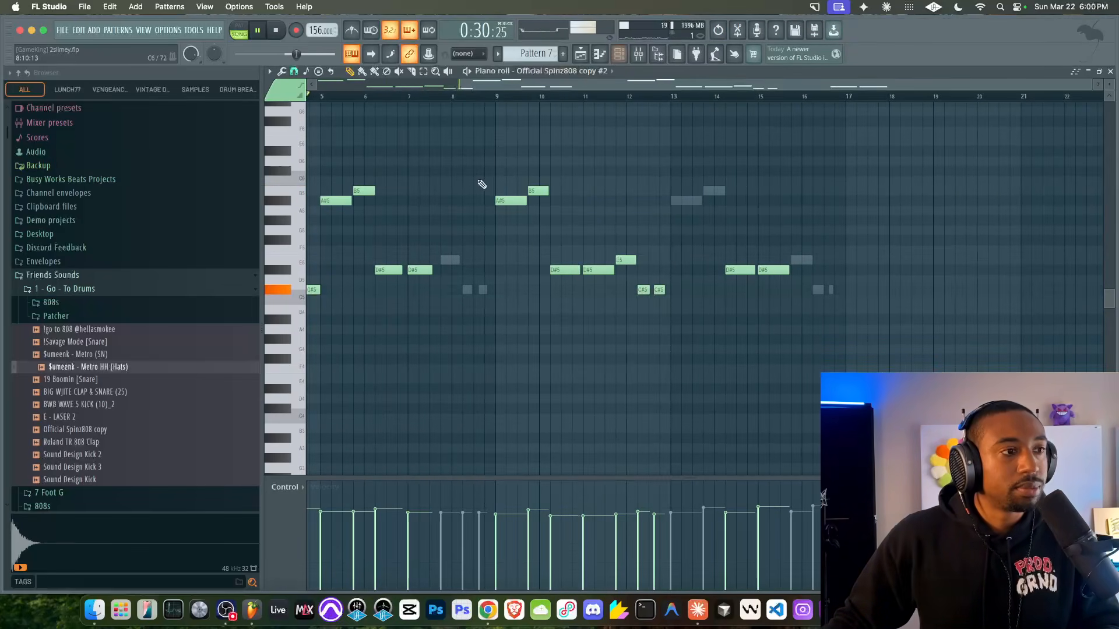
Add short low-velocity notes to Official Spinz808 copy #3: C#5 at bar 9, B5 in bar 14 and C#5 at the end of bar 16
{"action": "scroll", "coordinate": [482, 185], "scroll_direction": "left", "scroll_amount": 2}
{"action": "key", "text": "space"}
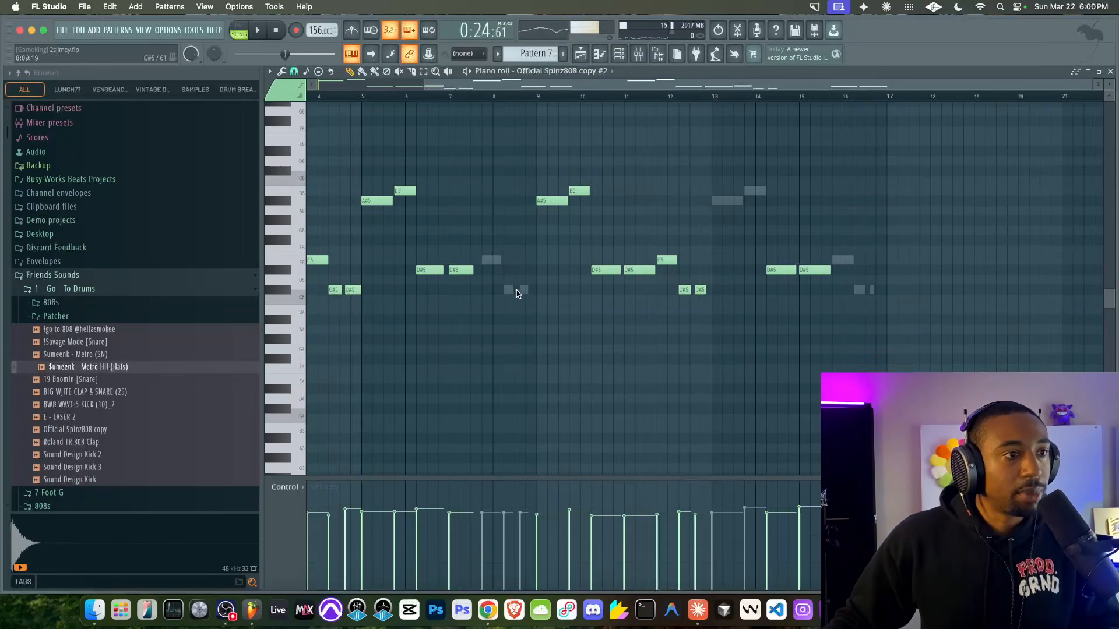
{"action": "left_click", "coordinate": [574, 71]}
{"action": "left_click", "coordinate": [554, 192]}
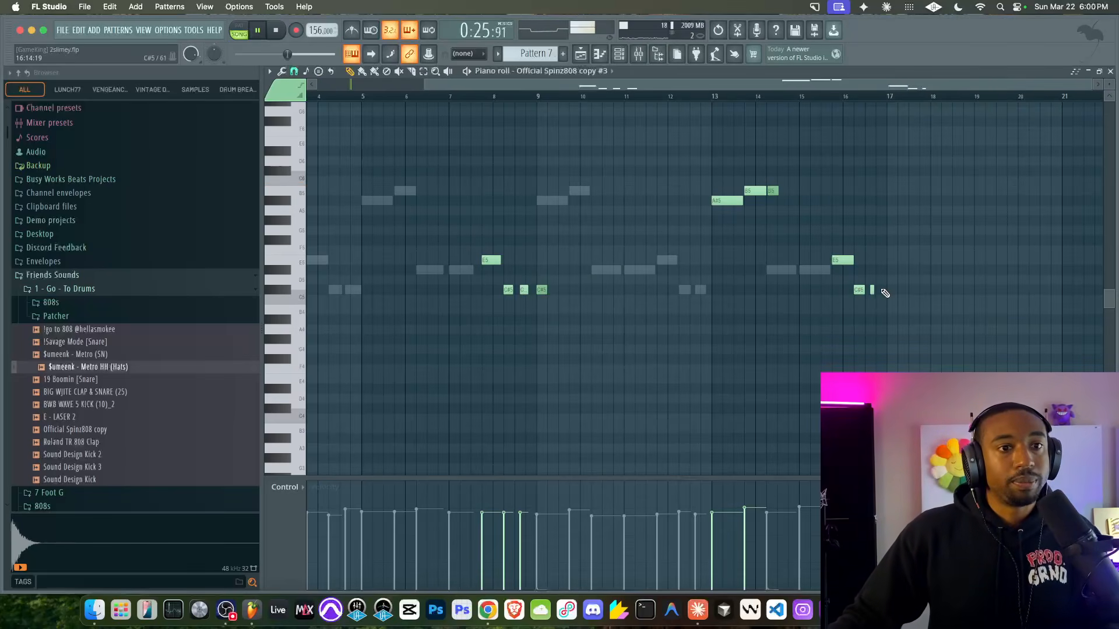
{"action": "left_click_drag", "start_coordinate": [884, 289], "coordinate": [881, 290]}
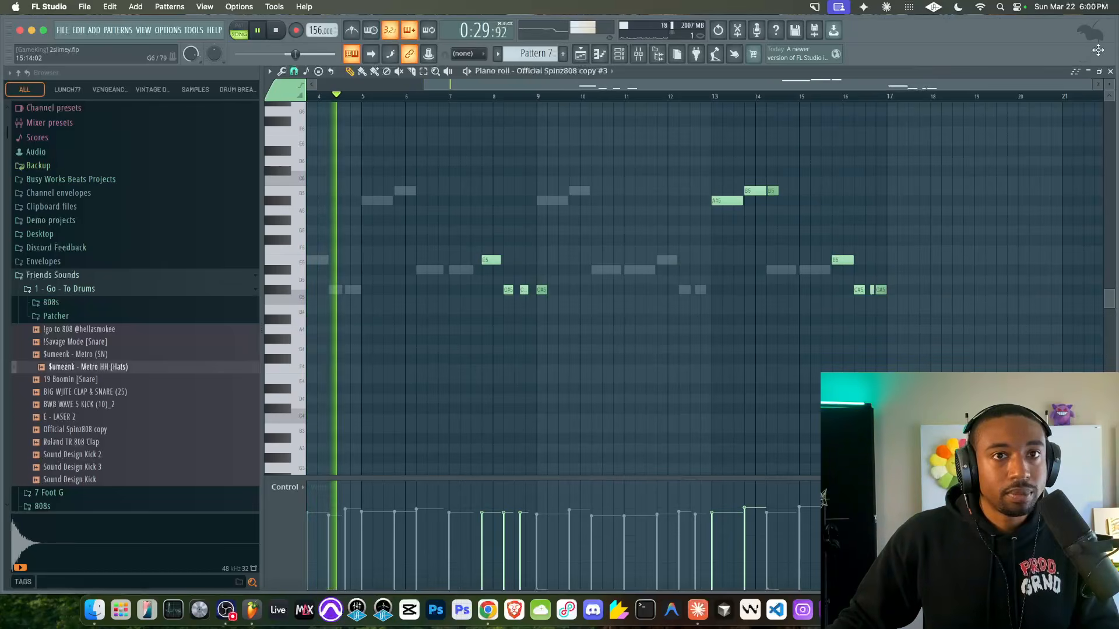
Open the Tape Emulation on BEAT MIX, turn Transformer off, and set the input to 0.3 and the output to -4.7 dB
{"action": "key", "text": "F5"}
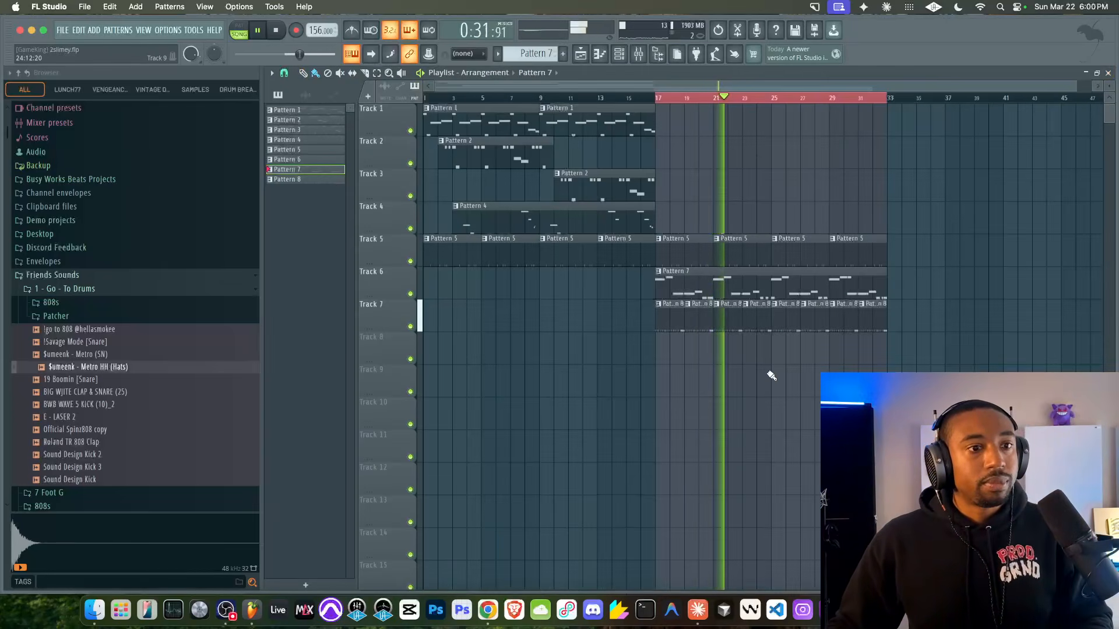
{"action": "left_click", "coordinate": [641, 54]}
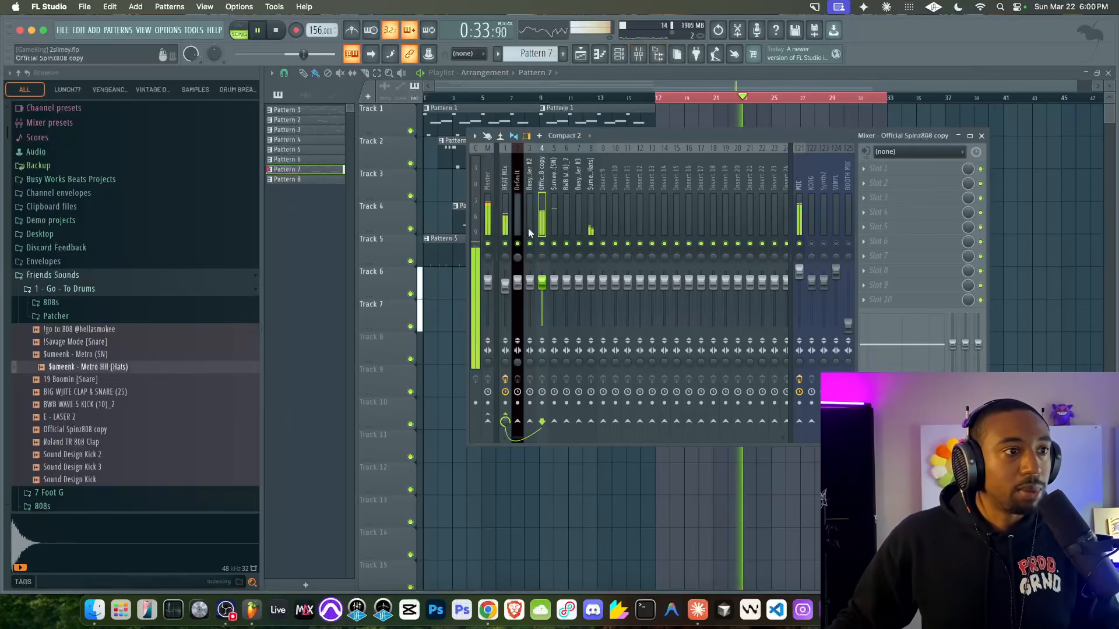
{"action": "left_click", "coordinate": [902, 171]}
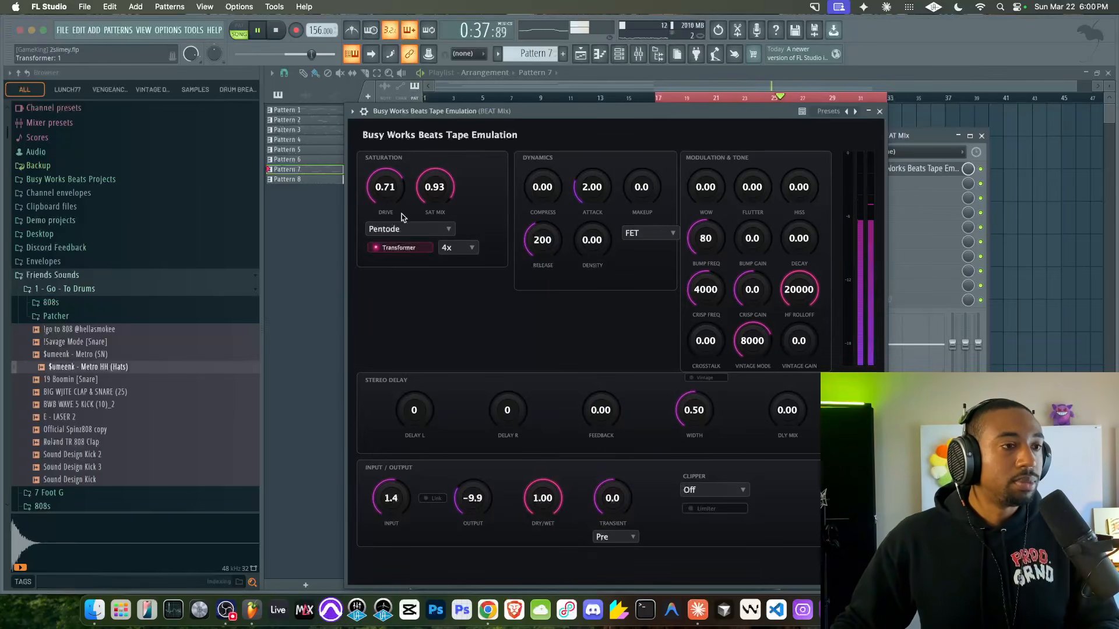
{"action": "left_click_drag", "start_coordinate": [390, 511], "coordinate": [388, 486]}
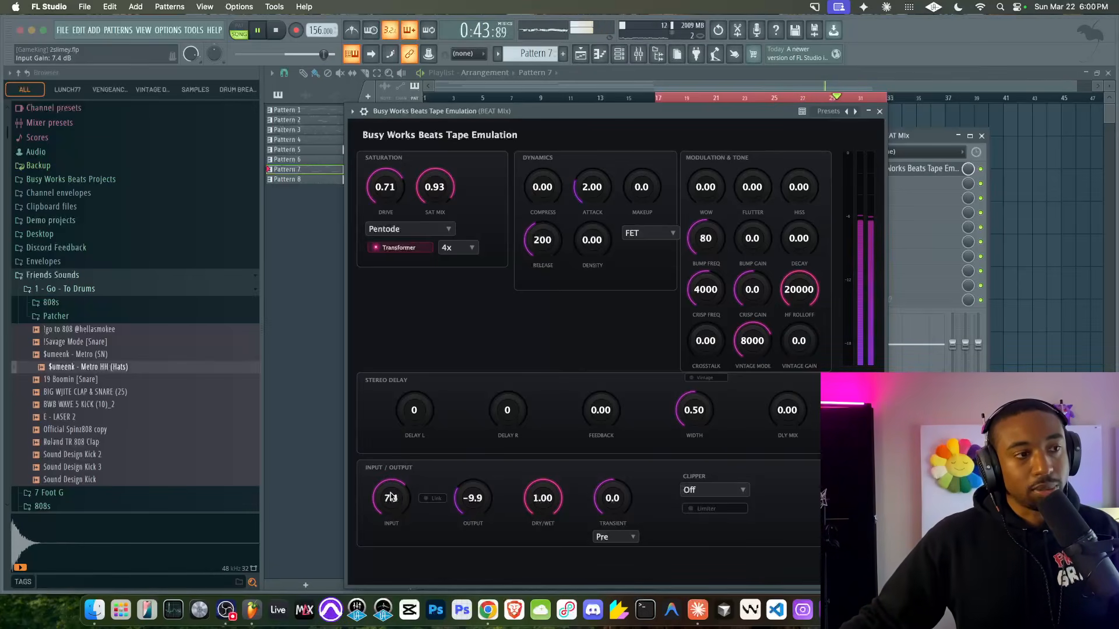
{"action": "left_click_drag", "start_coordinate": [390, 508], "coordinate": [391, 552]}
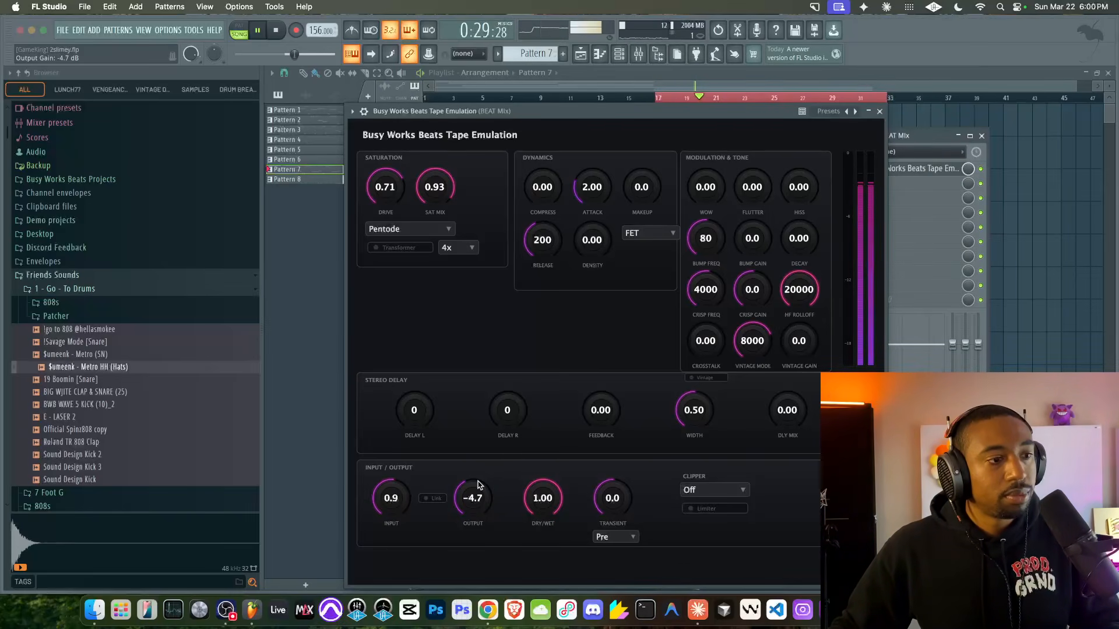
{"action": "left_click_drag", "start_coordinate": [389, 497], "coordinate": [389, 429]}
Change the saturation to Triode with drive 0.93 and mix 0.97, set the transient to 2.2 dB in Post mode, and close the plugin
{"action": "left_click", "coordinate": [406, 230]}
{"action": "left_click", "coordinate": [408, 287]}
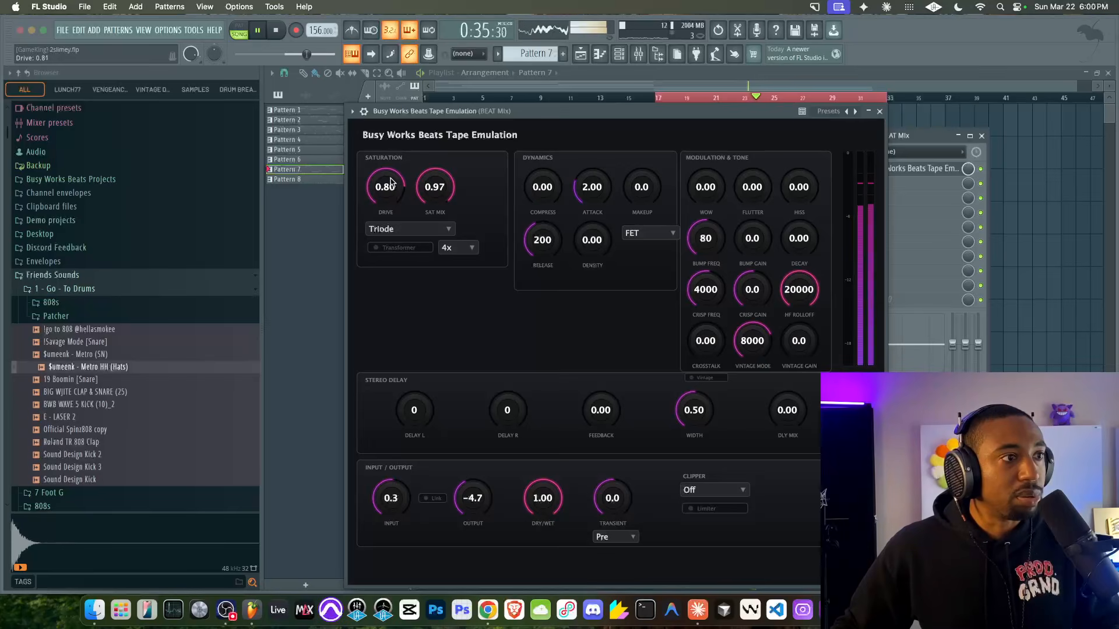
{"action": "left_click_drag", "start_coordinate": [390, 184], "coordinate": [391, 155]}
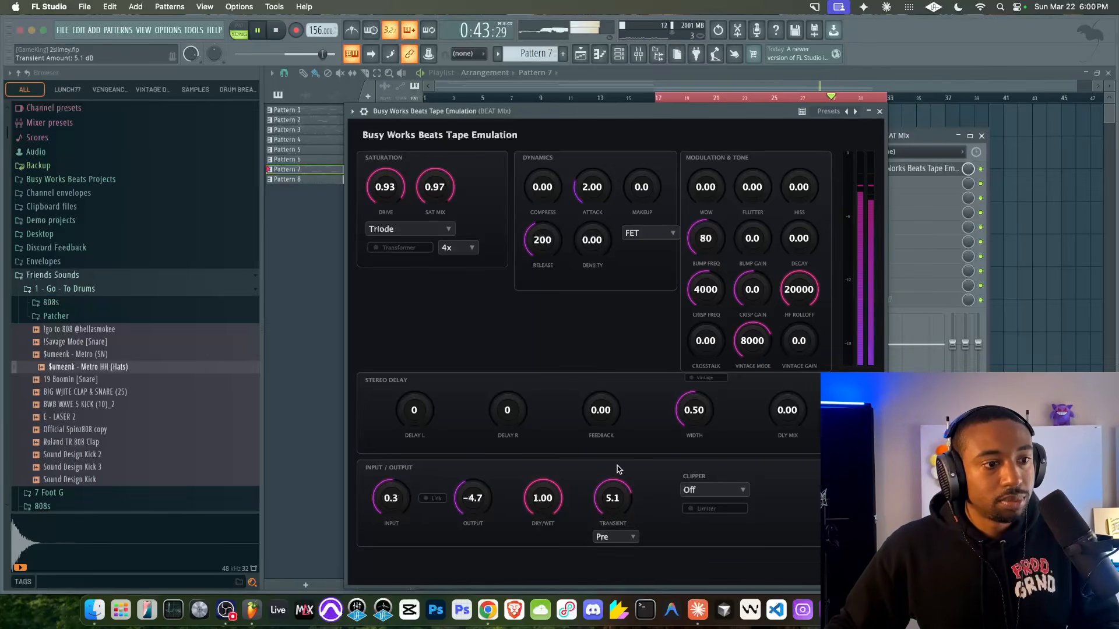
{"action": "left_click", "coordinate": [612, 550]}
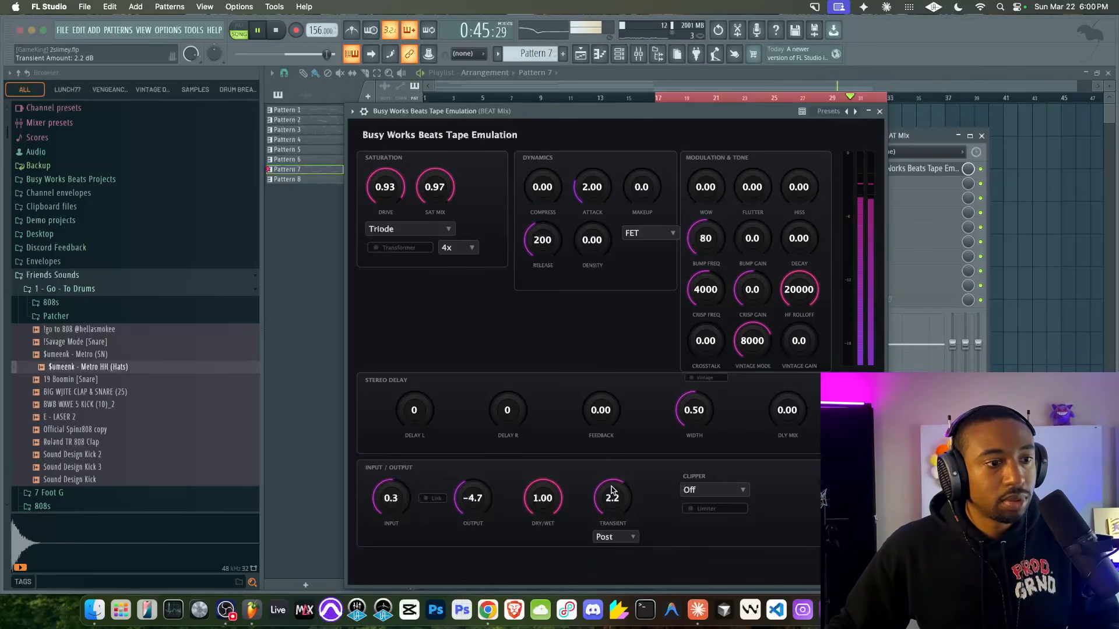
{"action": "left_click", "coordinate": [880, 111]}
In Official Spinz808 copy #2, add a short C#5 note at bar 13 with its velocity lowered to minimum and a D#5 note at 15:13
{"action": "key", "text": "space"}
{"action": "key", "text": "F9"}
{"action": "key", "text": "space"}
{"action": "key", "text": "F7"}
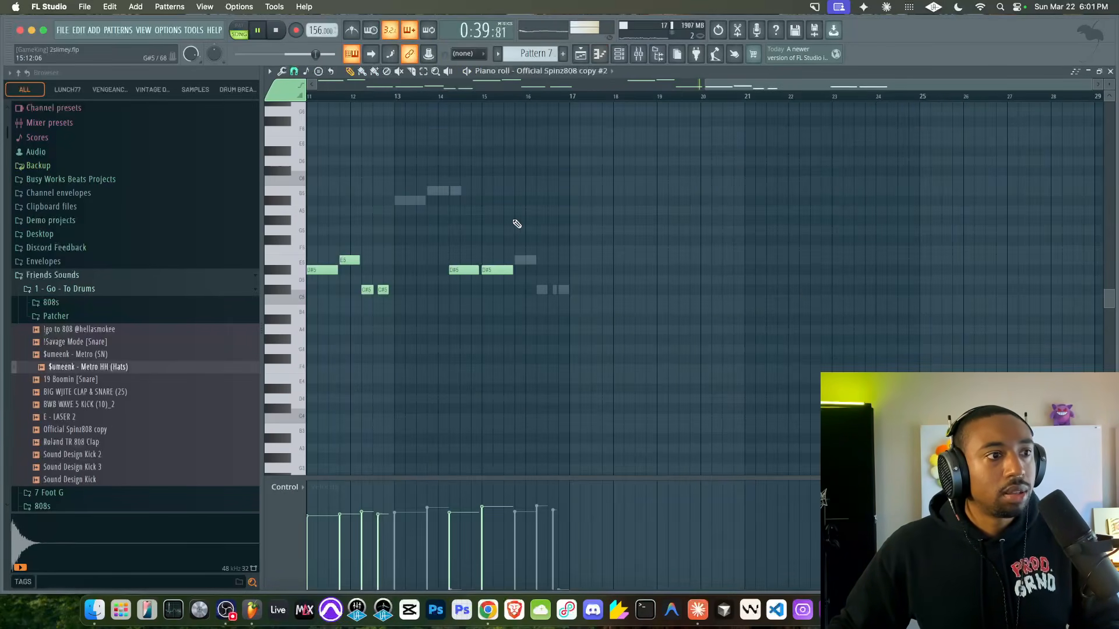
{"action": "left_click", "coordinate": [438, 290]}
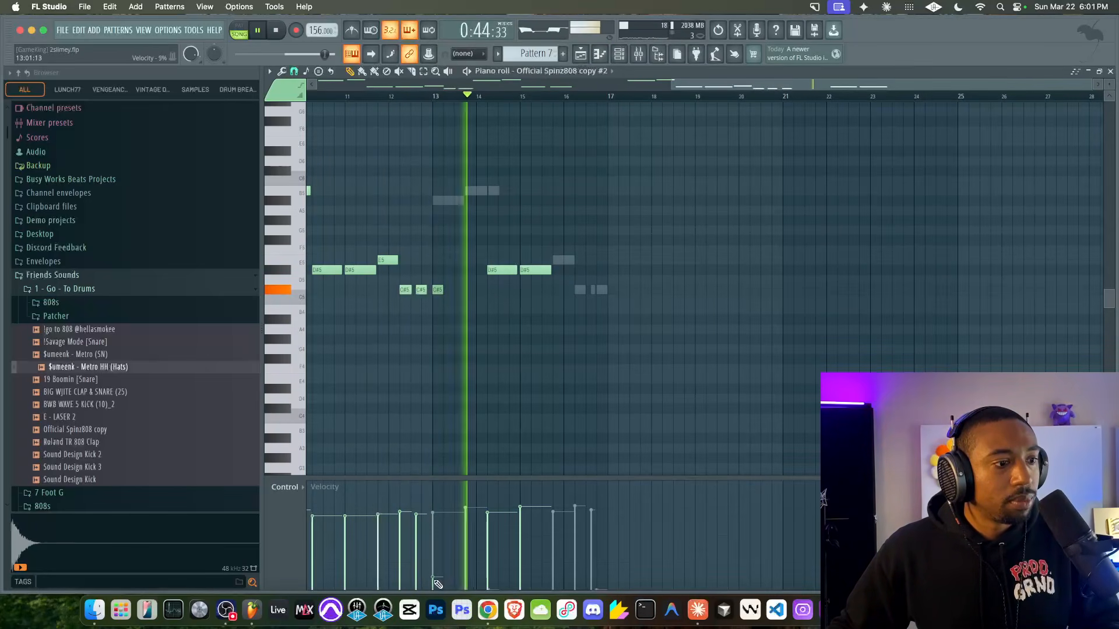
{"action": "left_click_drag", "start_coordinate": [438, 583], "coordinate": [438, 594]}
{"action": "left_click", "coordinate": [556, 271]}
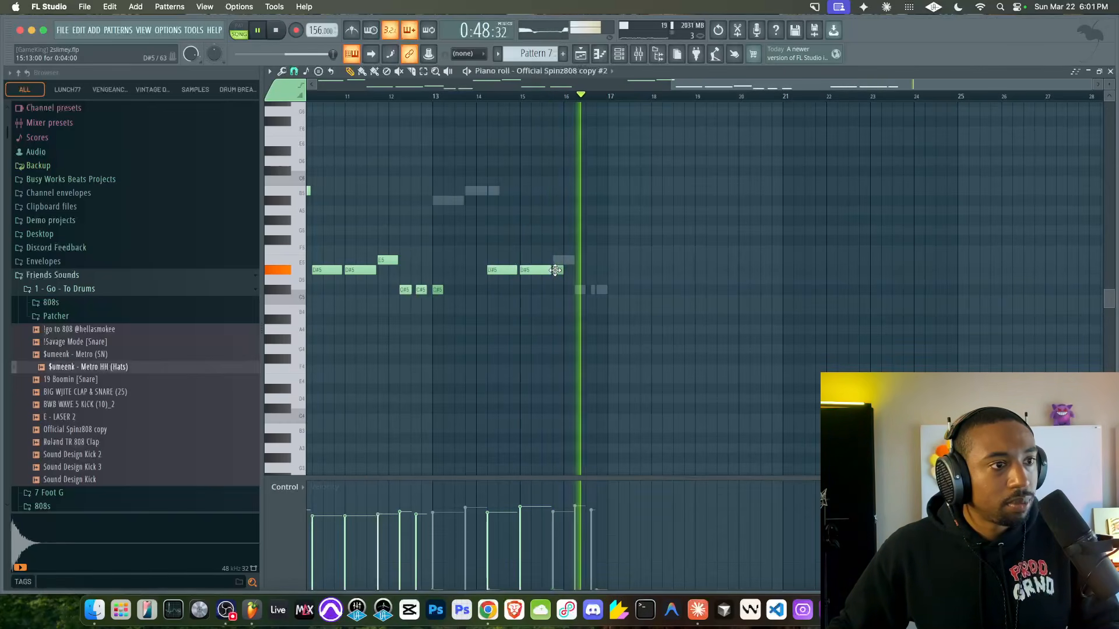
{"action": "scroll", "coordinate": [555, 269], "scroll_direction": "up", "scroll_amount": 5}
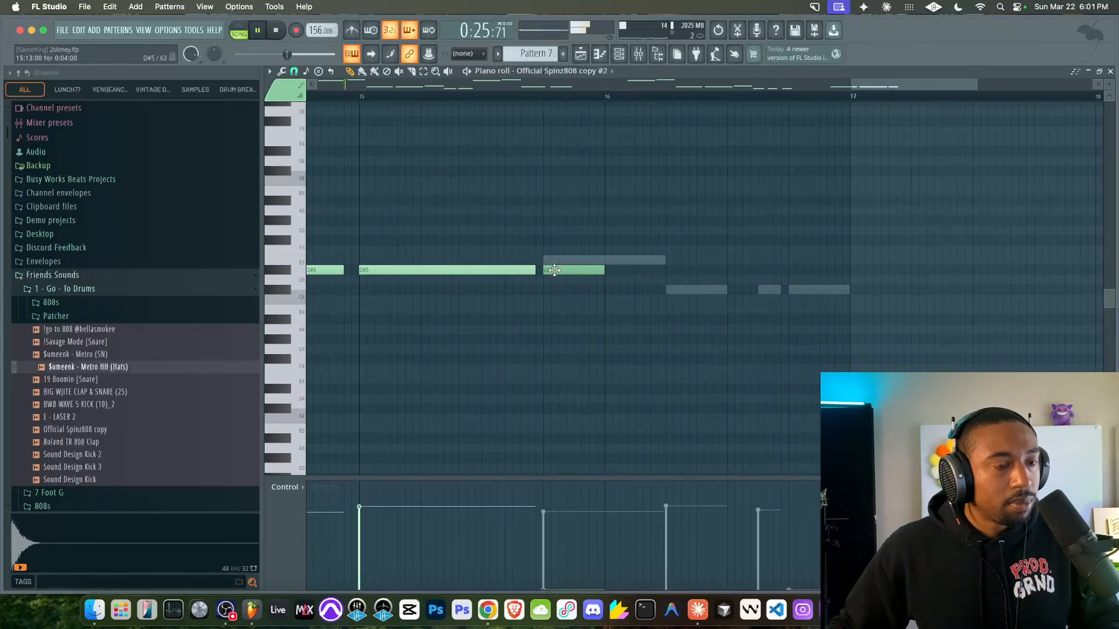
{"action": "scroll", "coordinate": [554, 270], "scroll_direction": "down", "scroll_amount": 5}
{"action": "scroll", "coordinate": [529, 272], "scroll_direction": "left", "scroll_amount": 3}
{"action": "scroll", "coordinate": [529, 271], "scroll_direction": "up", "scroll_amount": 3}
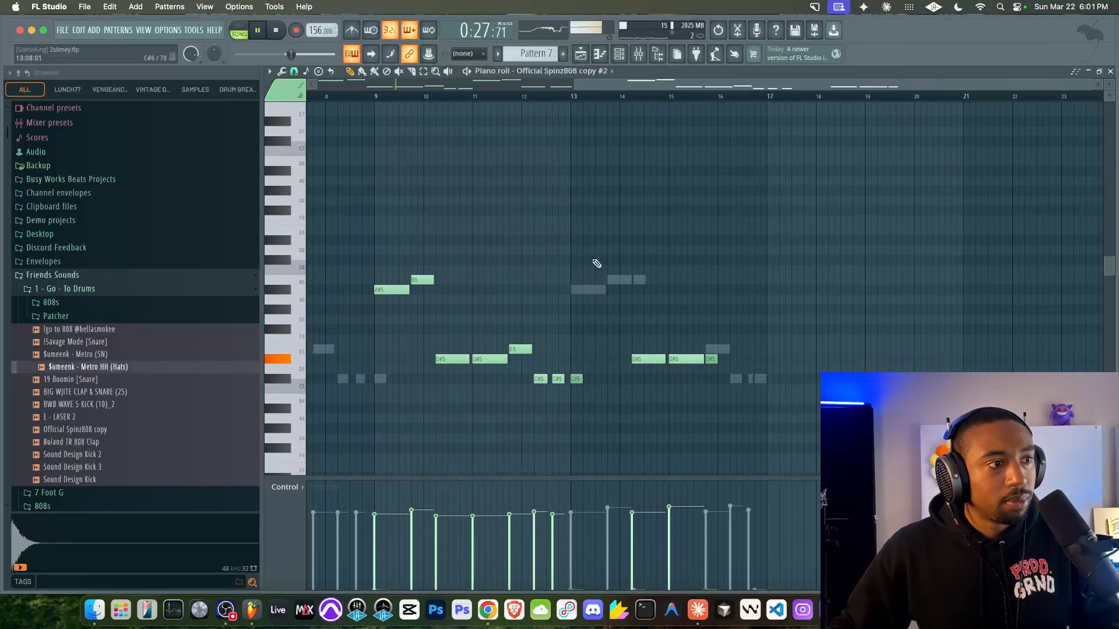
Add a short E5 note at 7:13 in Official Spinz808 copy #2 and change the piano roll's snap setting
{"action": "scroll", "coordinate": [473, 313], "scroll_direction": "left", "scroll_amount": 2}
{"action": "scroll", "coordinate": [474, 313], "scroll_direction": "up", "scroll_amount": 3}
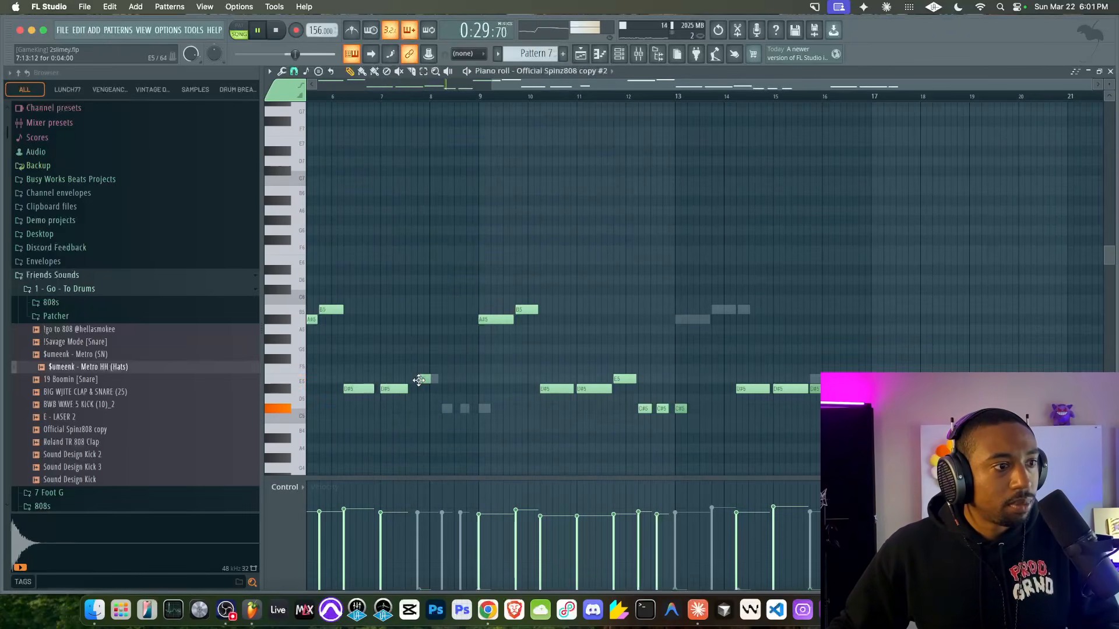
{"action": "scroll", "coordinate": [428, 390], "scroll_direction": "up", "scroll_amount": 3}
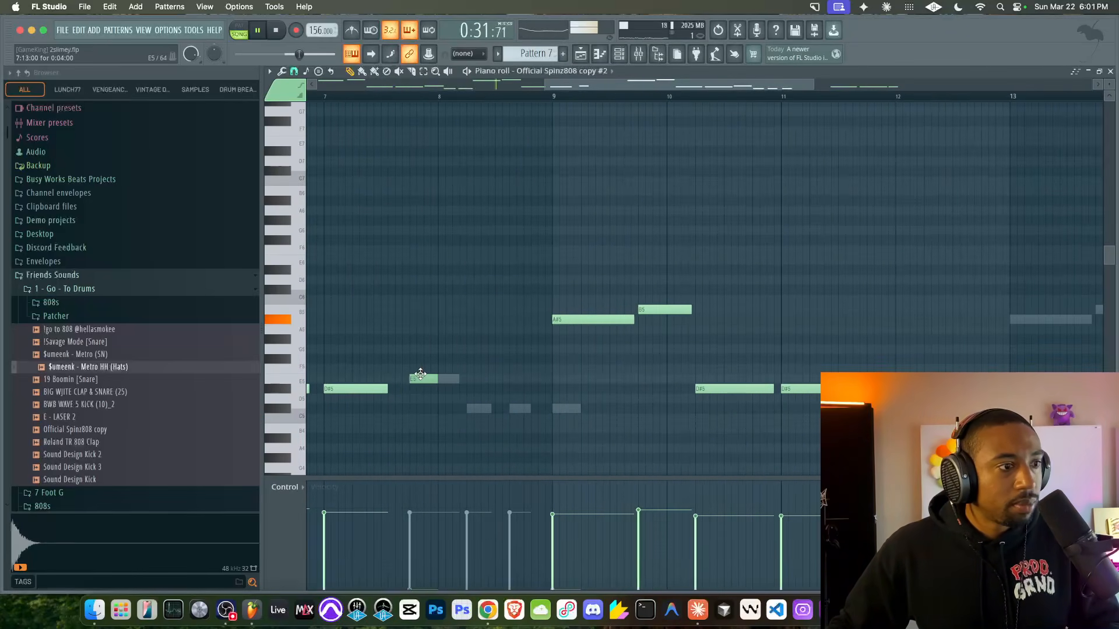
{"action": "left_click", "coordinate": [293, 72]}
{"action": "left_click", "coordinate": [308, 207]}
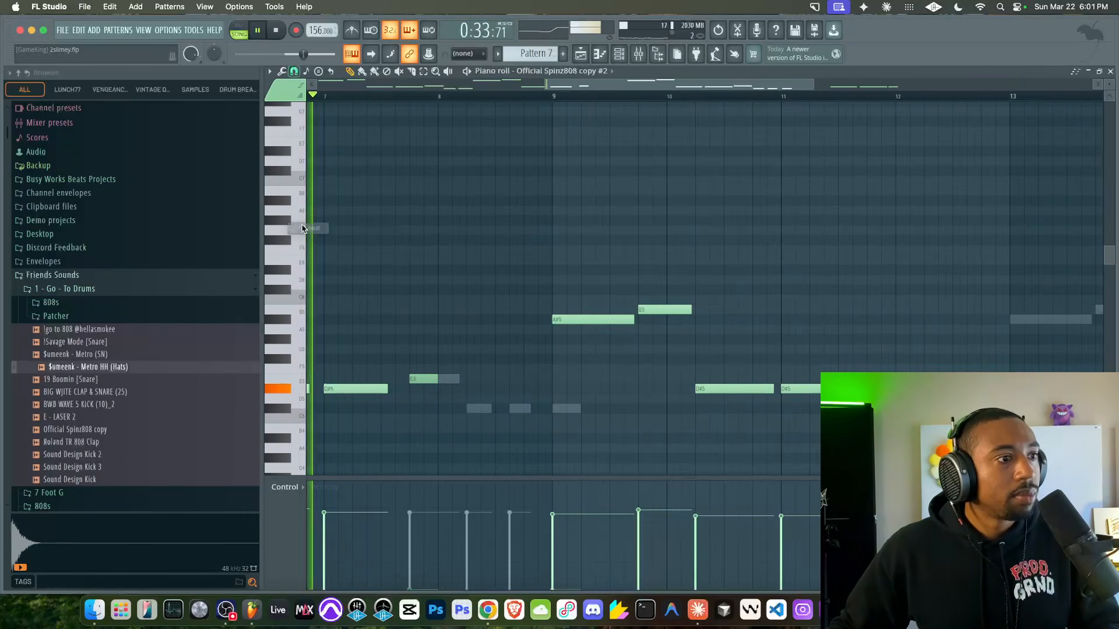
{"action": "scroll", "coordinate": [437, 282], "scroll_direction": "down", "scroll_amount": 5}
{"action": "scroll", "coordinate": [565, 320], "scroll_direction": "down", "scroll_amount": 3}
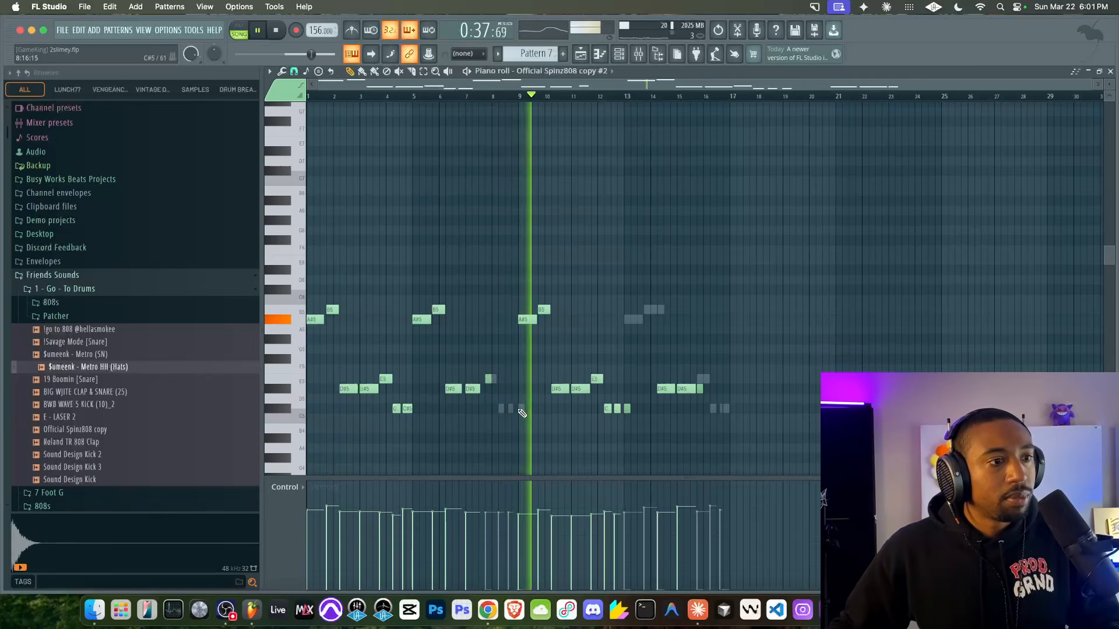
{"action": "scroll", "coordinate": [594, 333], "scroll_direction": "up", "scroll_amount": 3}
{"action": "scroll", "coordinate": [623, 326], "scroll_direction": "down", "scroll_amount": 2}
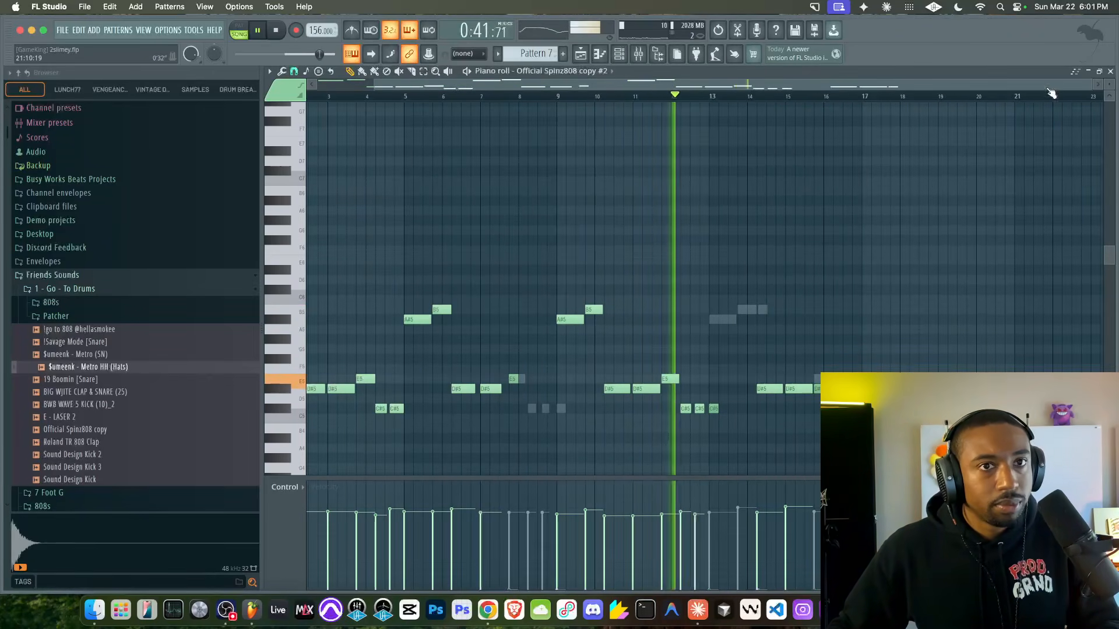
Try Pentode saturation with the output at -7.2 dB in BEAT MIX's Tape Emulation, close it, and lower the BEAT MIX fader
{"action": "key", "text": "F5"}
{"action": "left_click", "coordinate": [639, 54]}
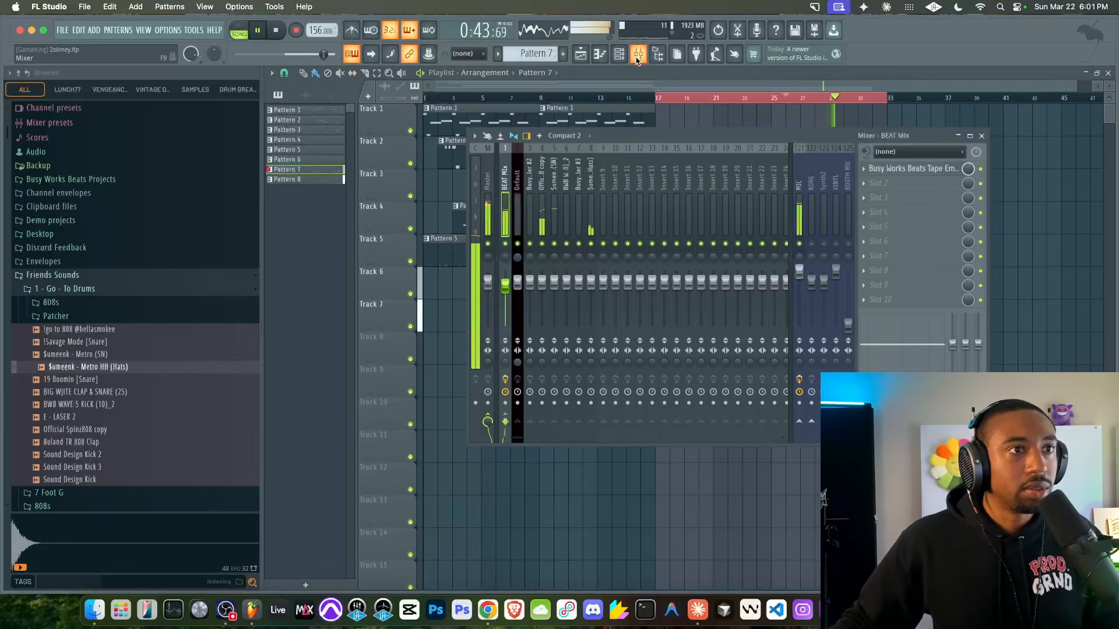
{"action": "left_click", "coordinate": [885, 169]}
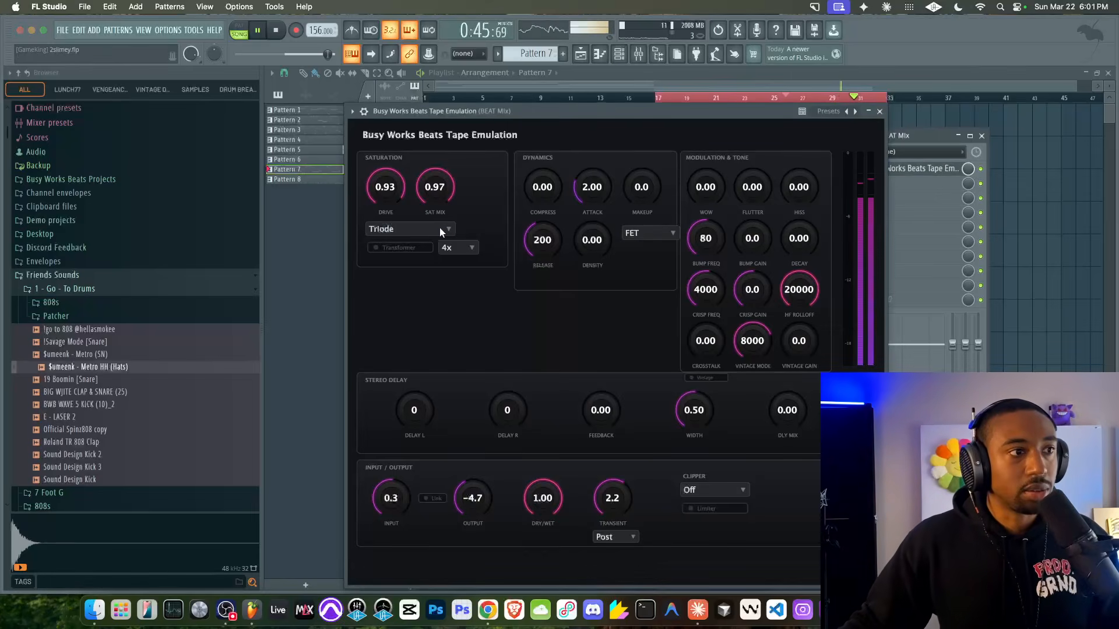
{"action": "left_click", "coordinate": [408, 229]}
{"action": "left_click", "coordinate": [400, 295]}
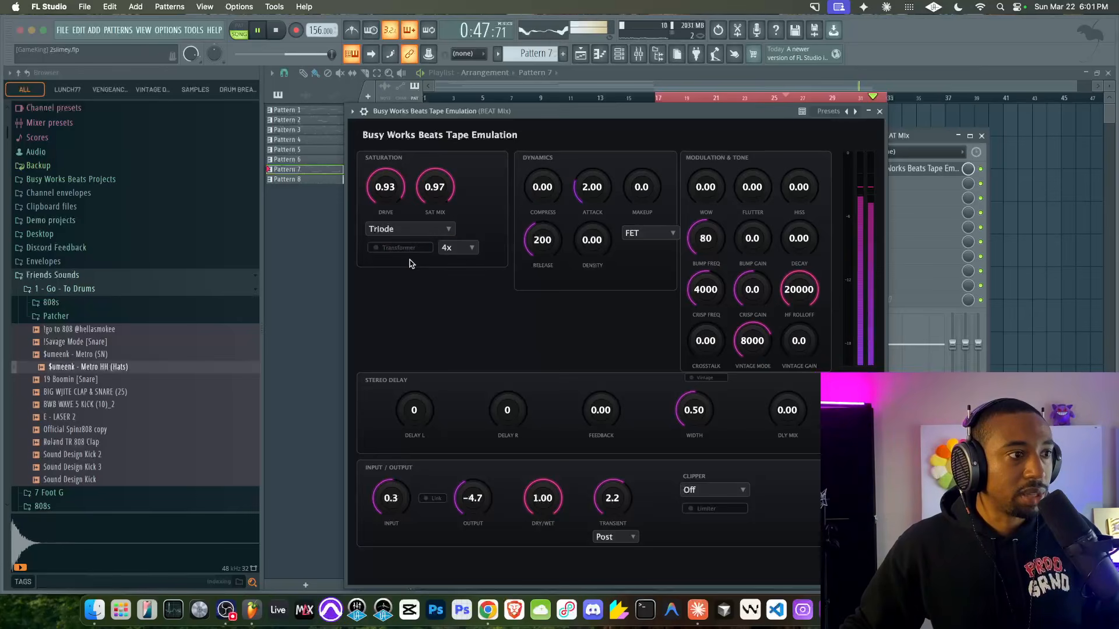
{"action": "left_click", "coordinate": [413, 229]}
{"action": "left_click", "coordinate": [400, 293]}
{"action": "key", "text": "space"}
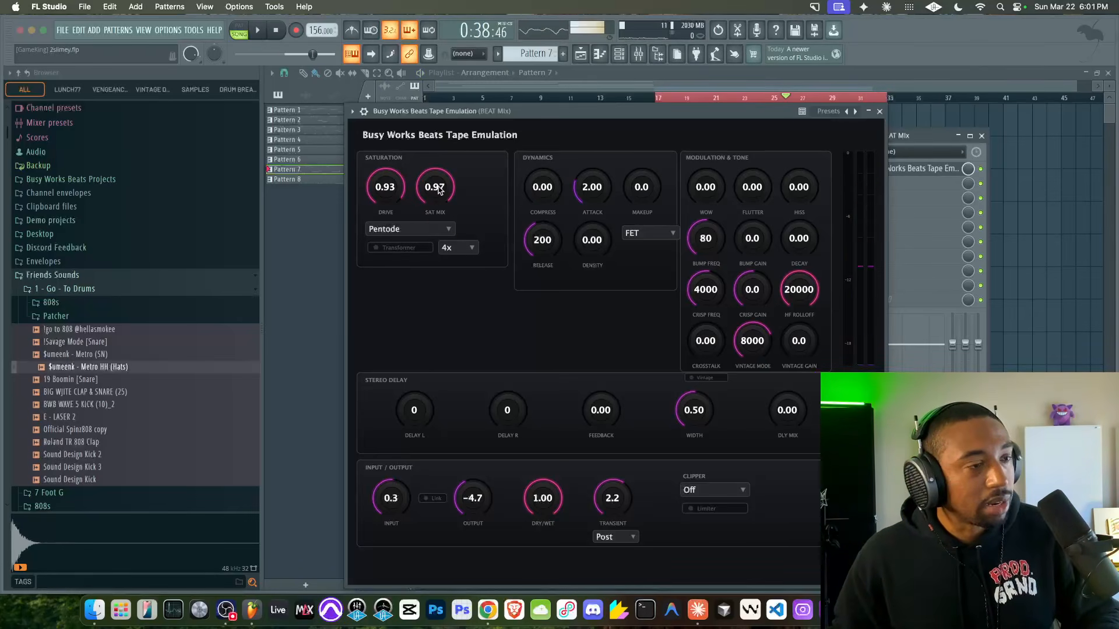
{"action": "left_click", "coordinate": [402, 229]}
{"action": "left_click", "coordinate": [494, 211]}
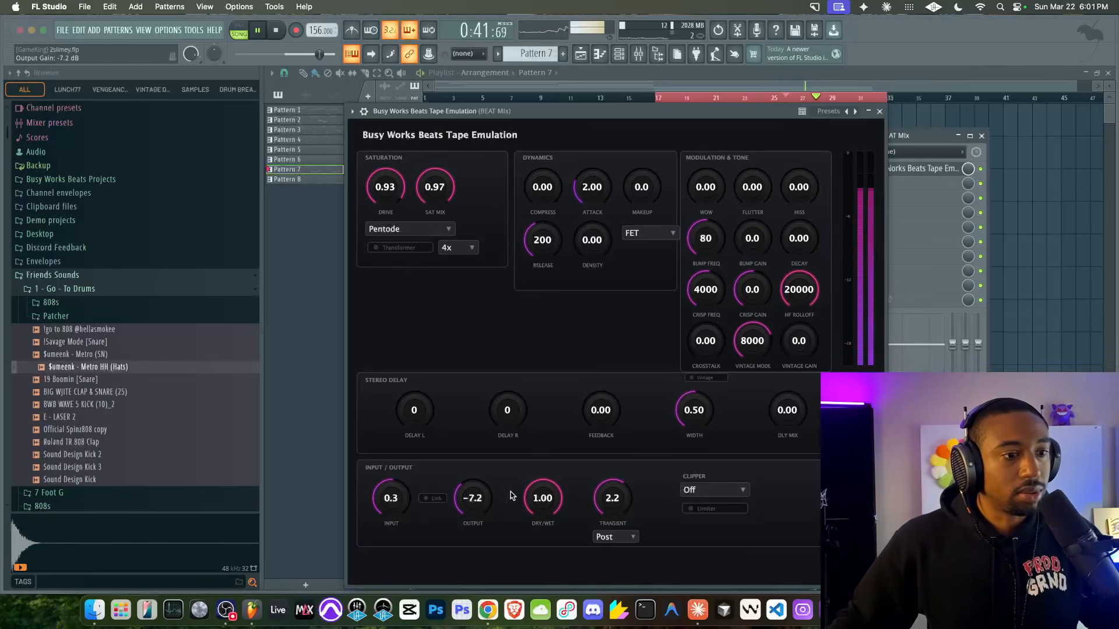
{"action": "left_click", "coordinate": [879, 112]}
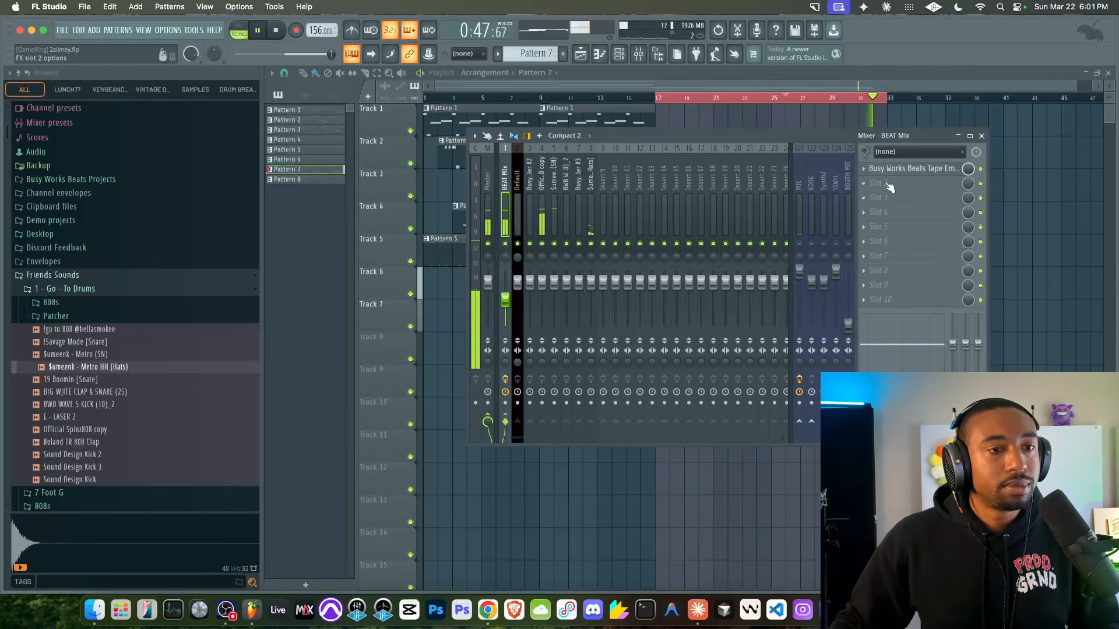
Clear the playlist's time selection to play from the start, and select all Pattern 8 clips on Track 7
{"action": "right_click", "coordinate": [828, 97]}
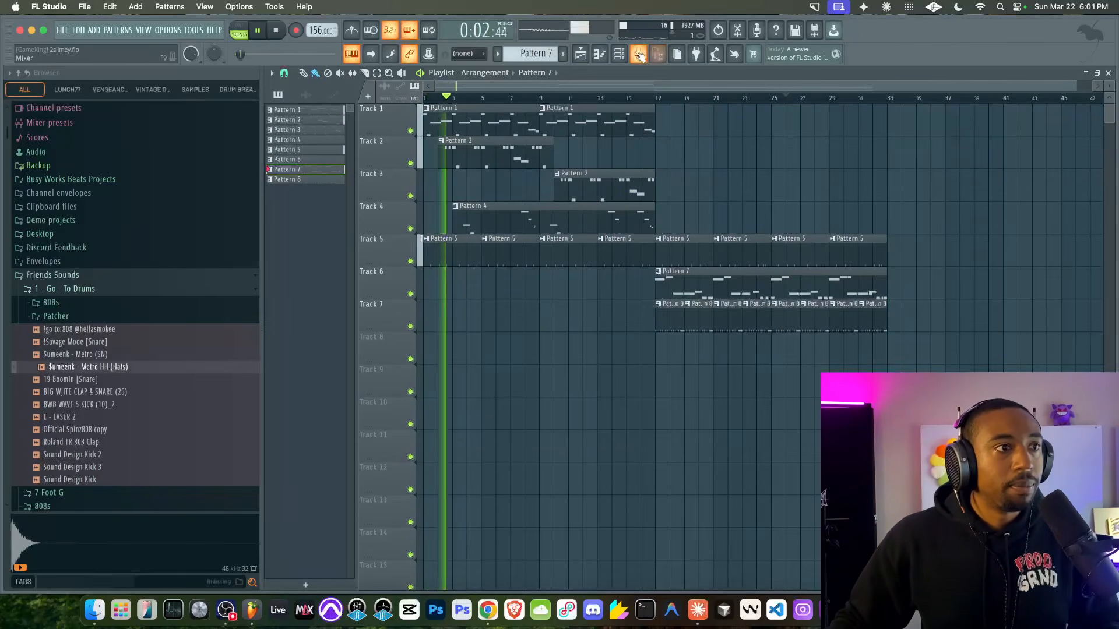
{"action": "key", "text": "F9"}
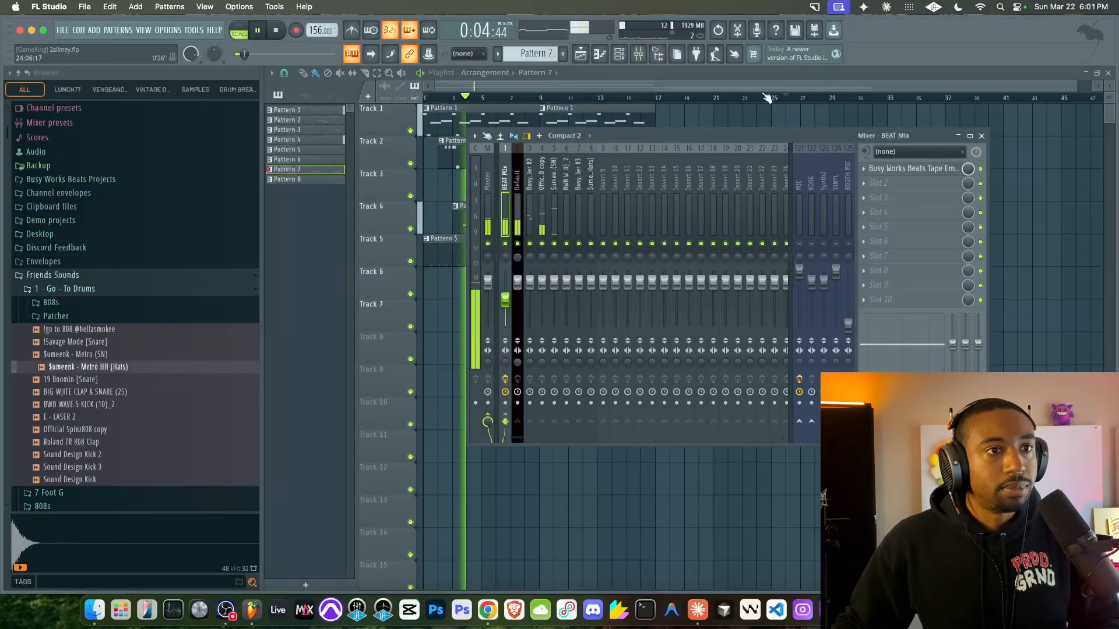
{"action": "right_click", "coordinate": [748, 124]}
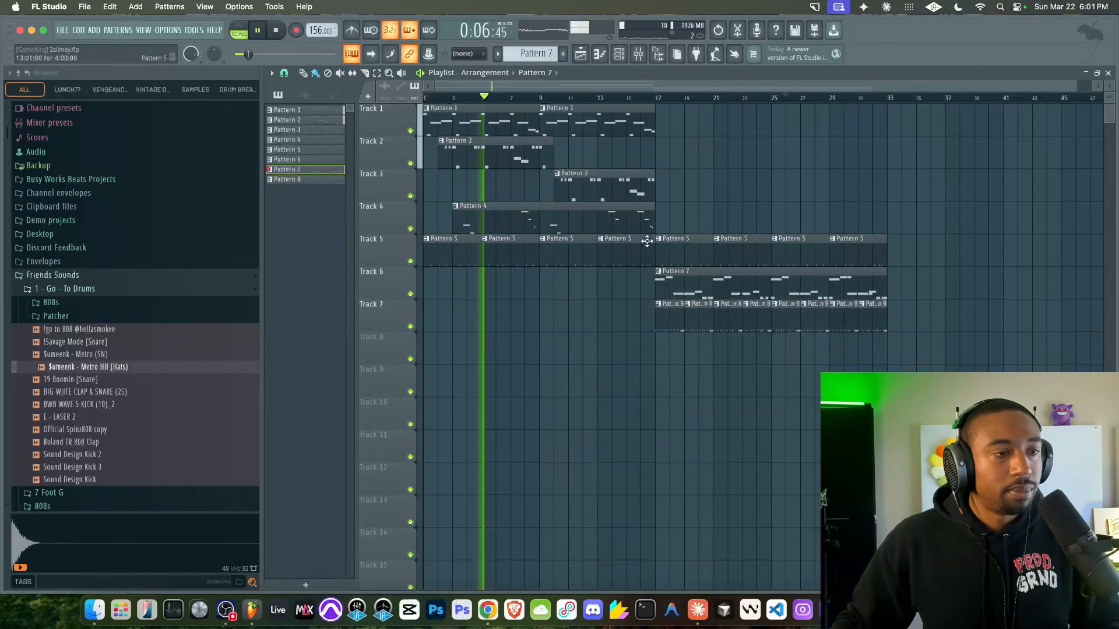
{"action": "left_click", "coordinate": [670, 319]}
{"action": "left_click_drag", "start_coordinate": [670, 319], "coordinate": [923, 317]}
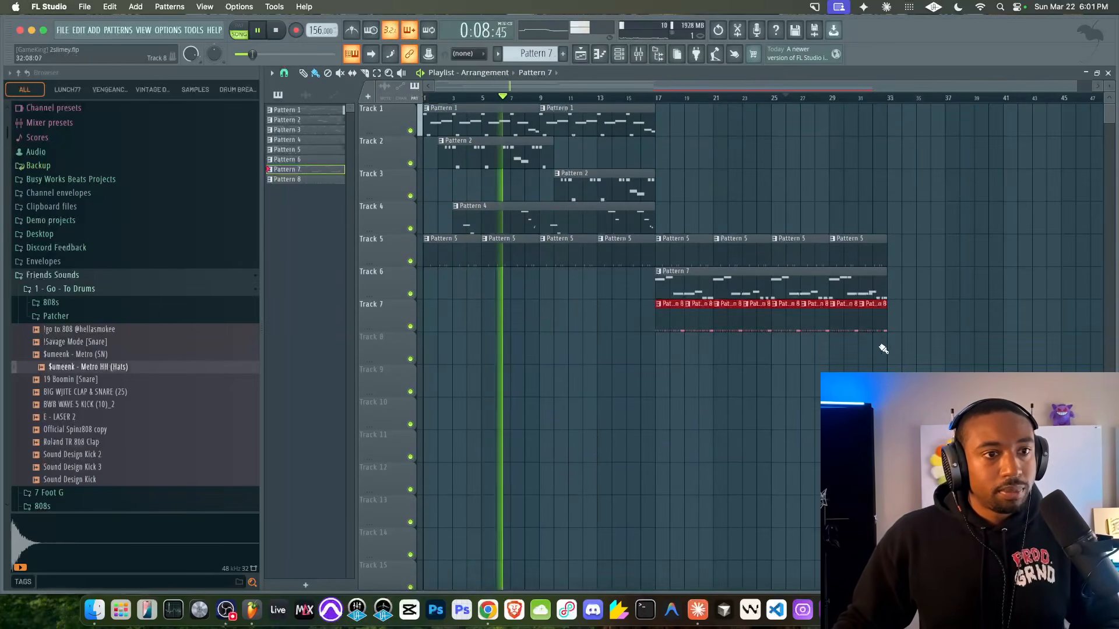
Set BEAT MIX's Tape Emulation to Triode with the output at about 1 dB, close it, and set the BEAT MIX volume to 86%
{"action": "left_click", "coordinate": [620, 53]}
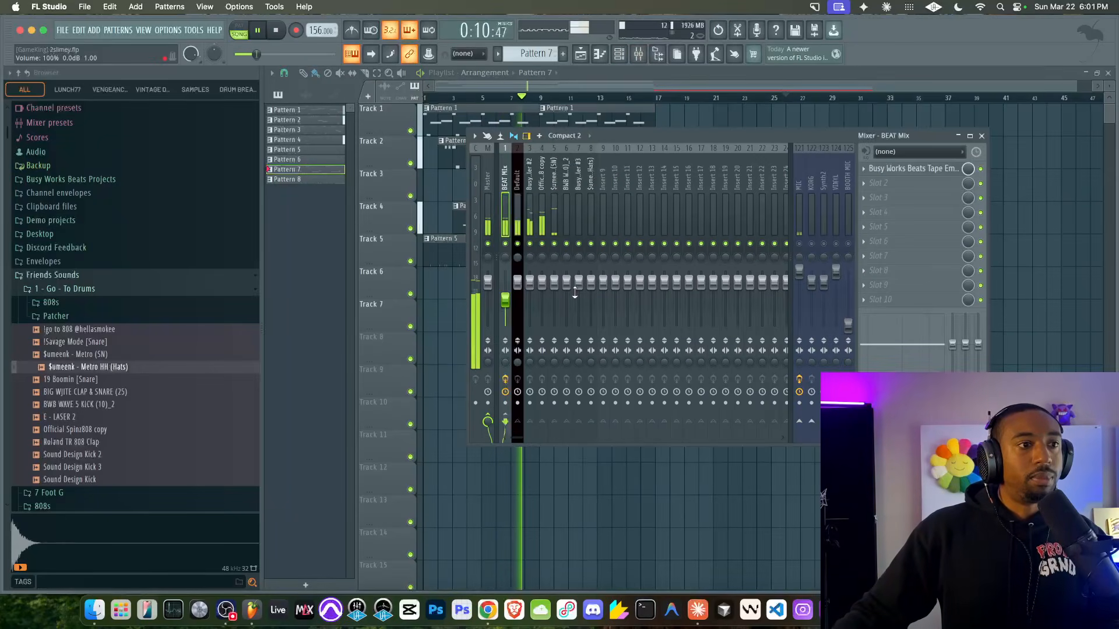
{"action": "left_click", "coordinate": [894, 169]}
{"action": "left_click", "coordinate": [408, 228]}
{"action": "left_click", "coordinate": [435, 282]}
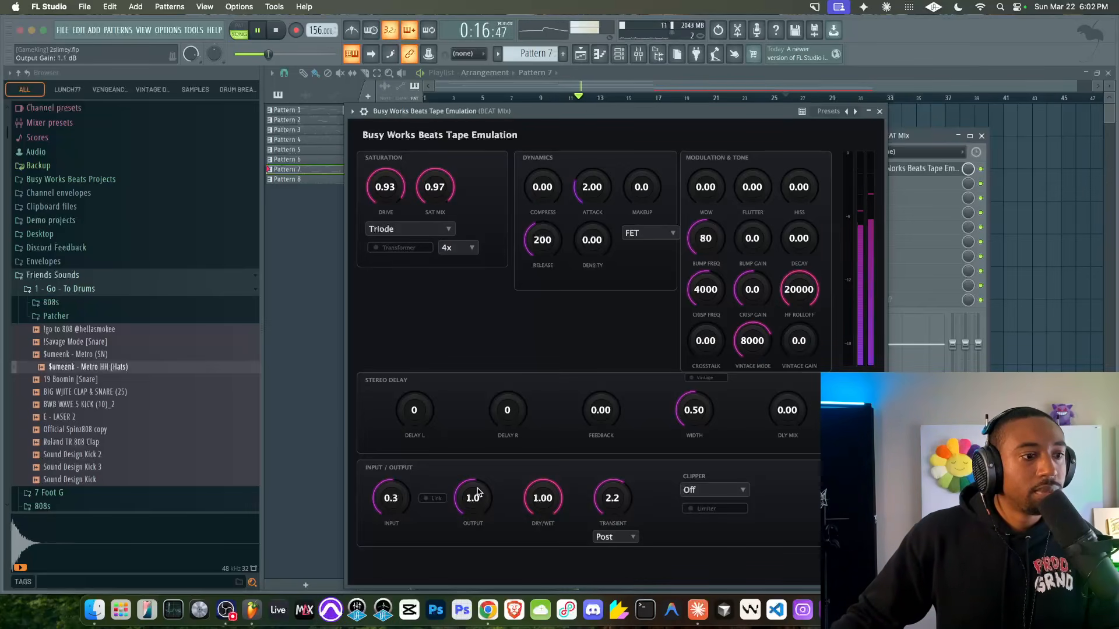
{"action": "left_click", "coordinate": [880, 110]}
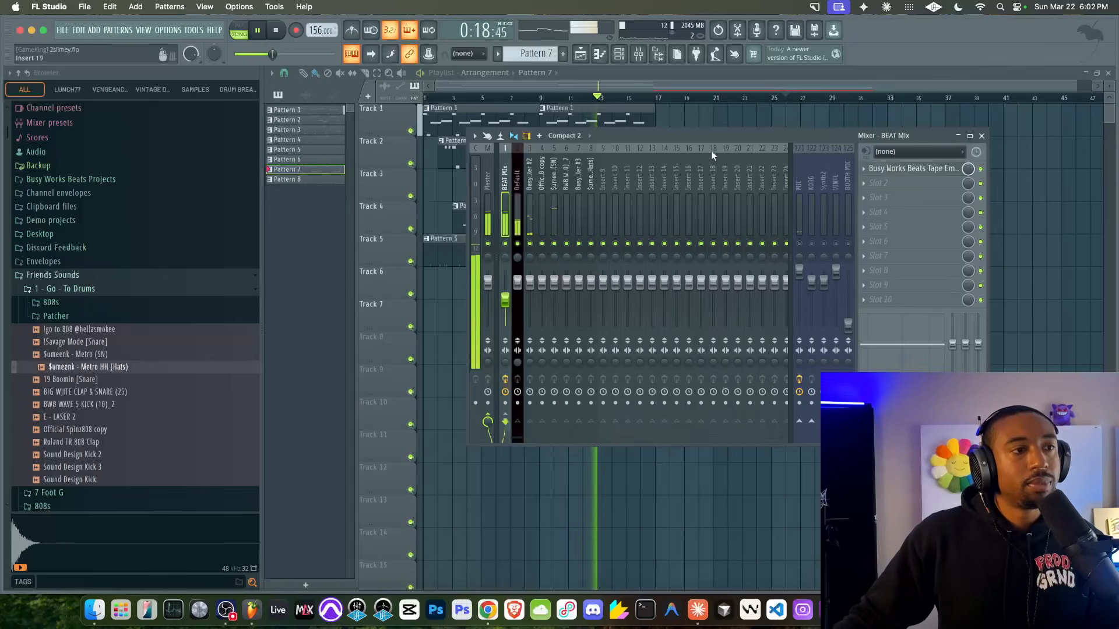
{"action": "left_click_drag", "start_coordinate": [505, 293], "coordinate": [506, 289]}
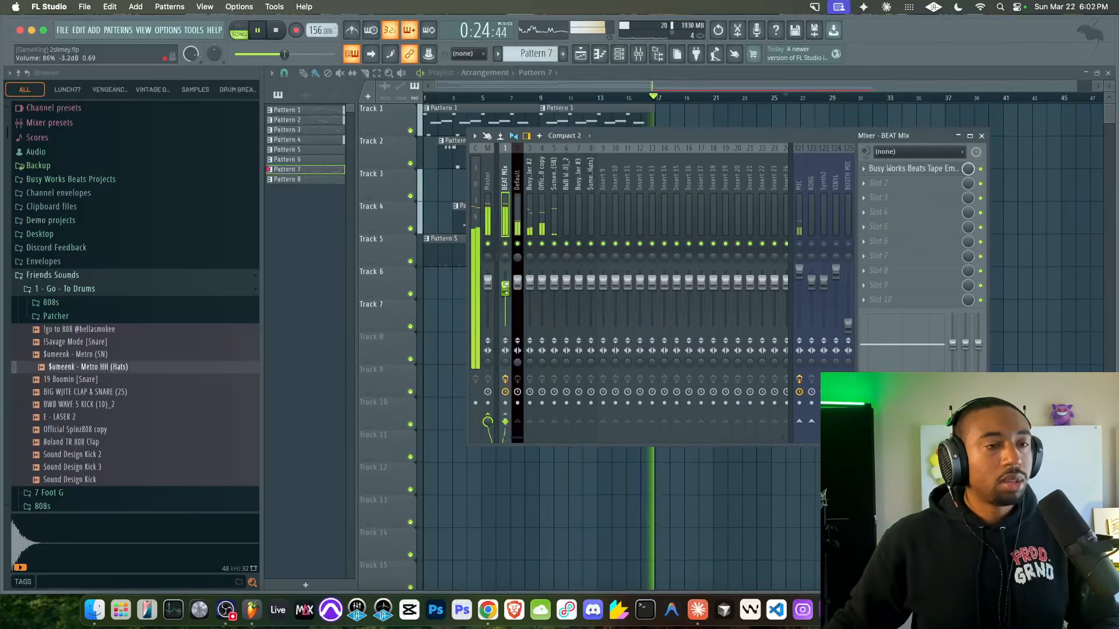
Set BEAT MIX's Tape Emulation to Pentode with the output at -3.9 dB, close it, and set the BEAT MIX volume to 94%
{"action": "left_click", "coordinate": [912, 169]}
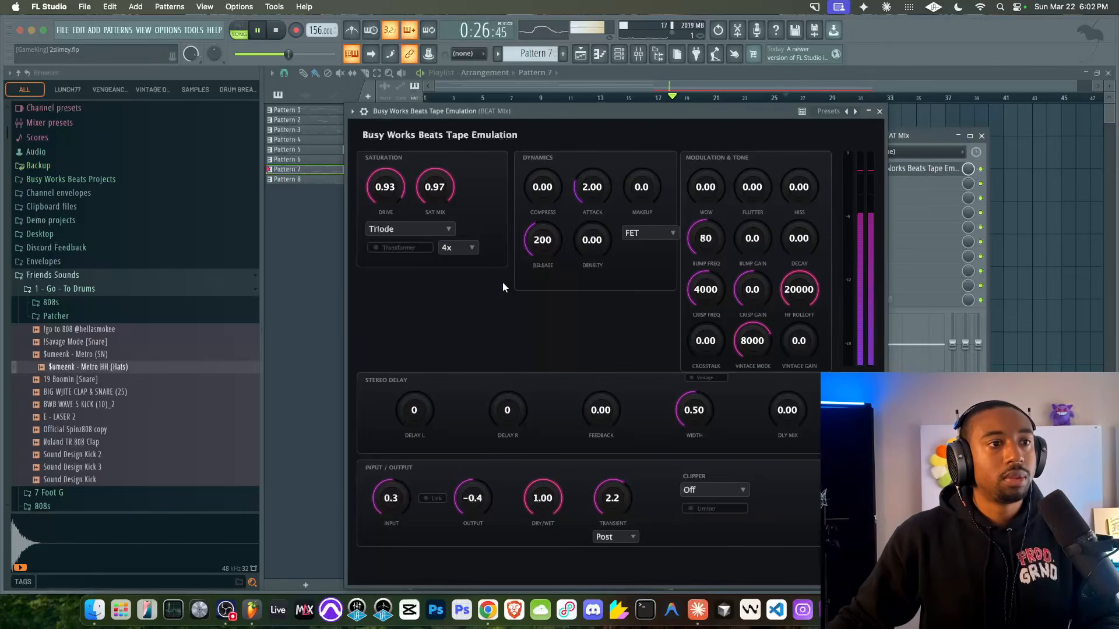
{"action": "left_click", "coordinate": [444, 224]}
{"action": "left_click", "coordinate": [393, 295]}
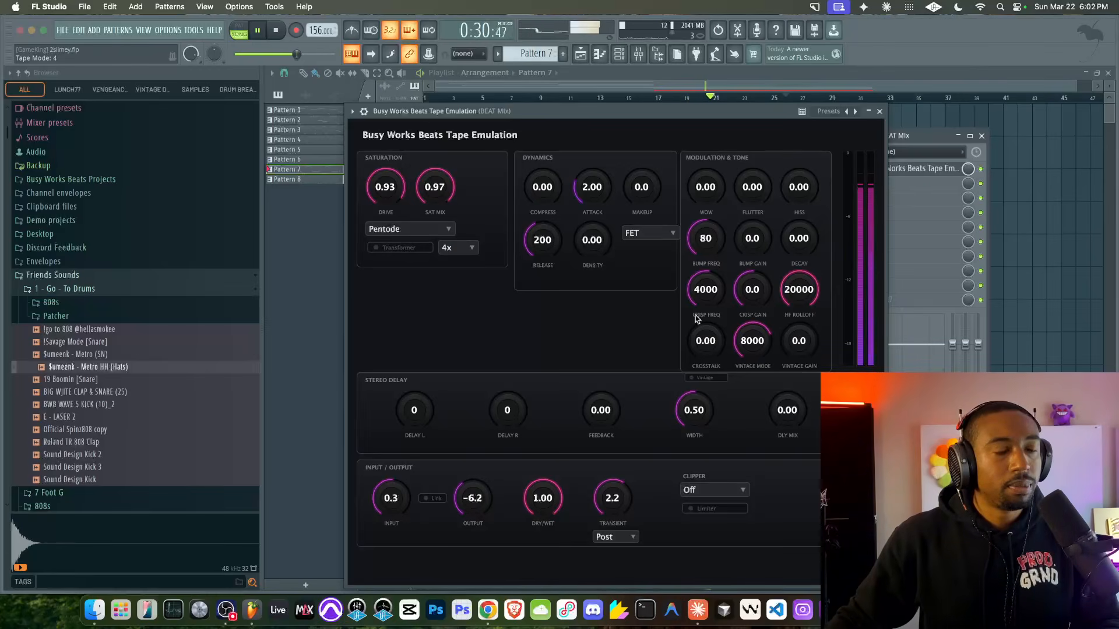
{"action": "left_click_drag", "start_coordinate": [473, 489], "coordinate": [473, 487]}
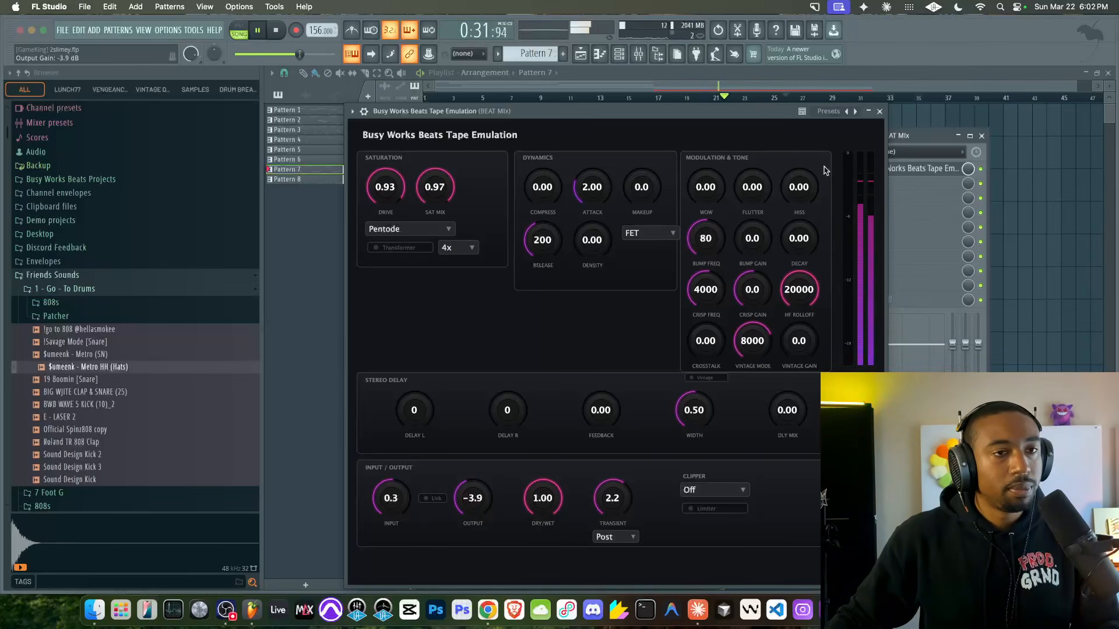
{"action": "left_click", "coordinate": [880, 112]}
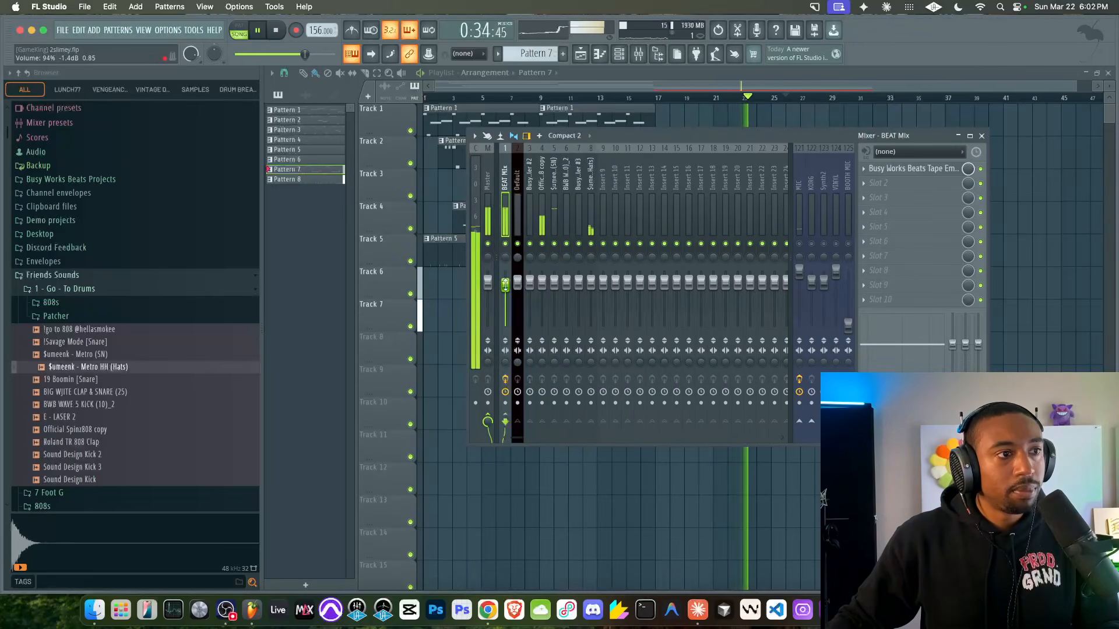
Save the project and hide the mixer and the browser so the playlist fills the workspace
{"action": "key", "text": "super+s"}
{"action": "key", "text": "F9"}
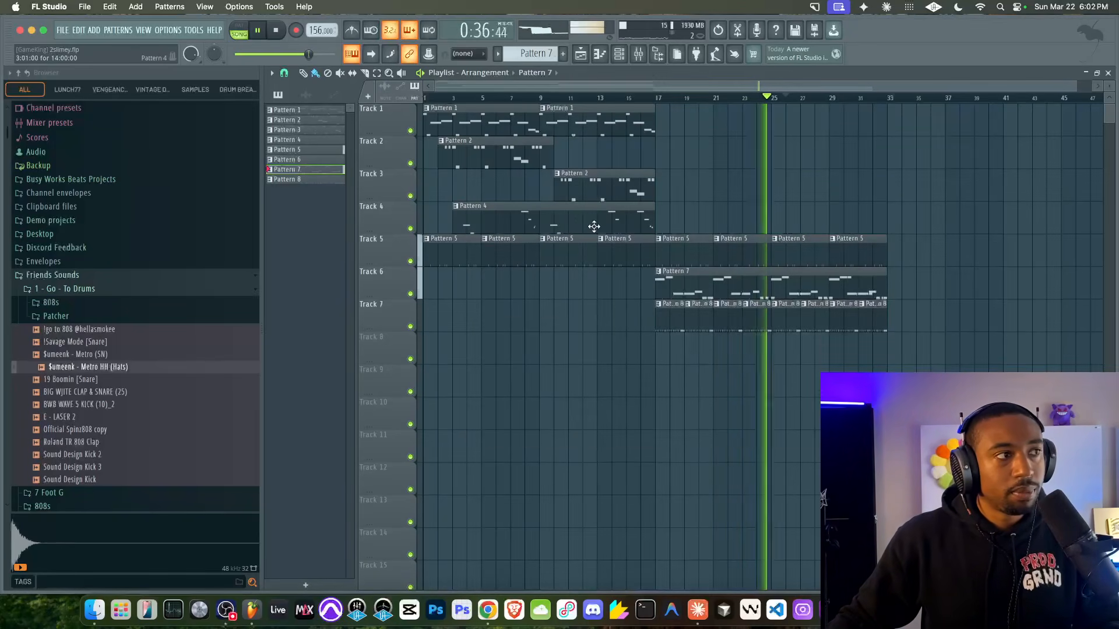
{"action": "key", "text": "alt+F8"}
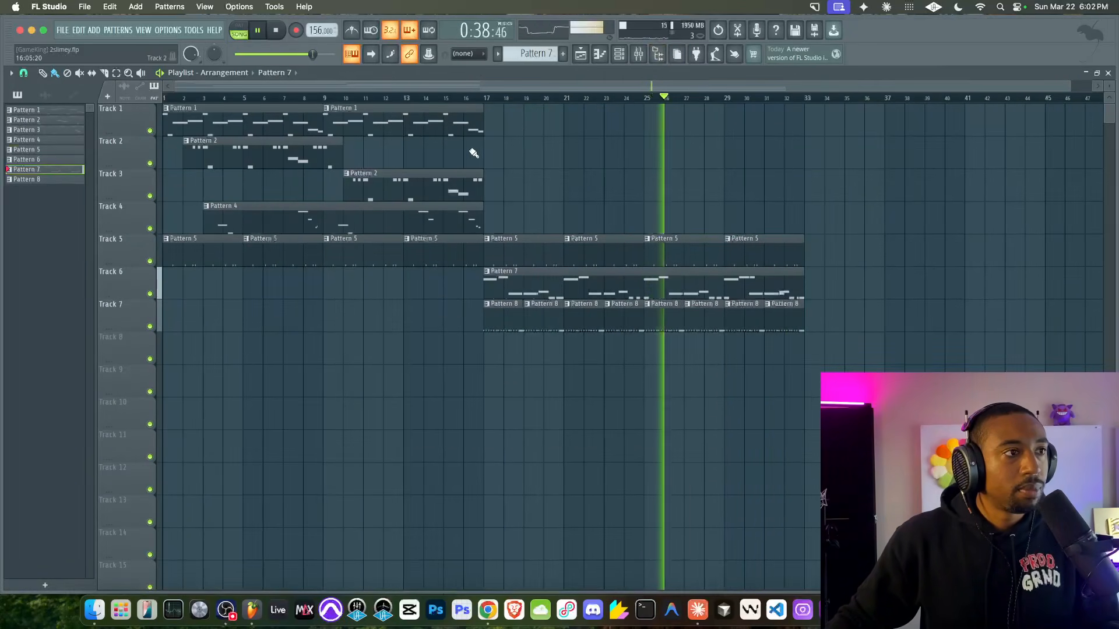
{"action": "left_click", "coordinate": [644, 60]}
{"action": "key", "text": "F9"}
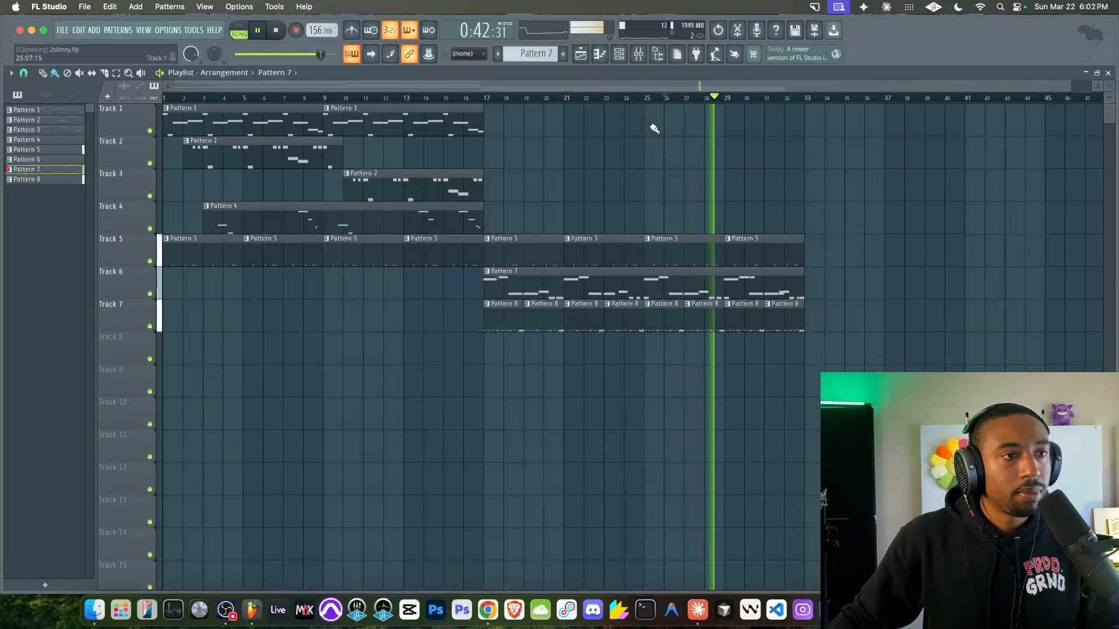
Show the channel rack and create a new empty Pattern 9
{"action": "left_click", "coordinate": [619, 53]}
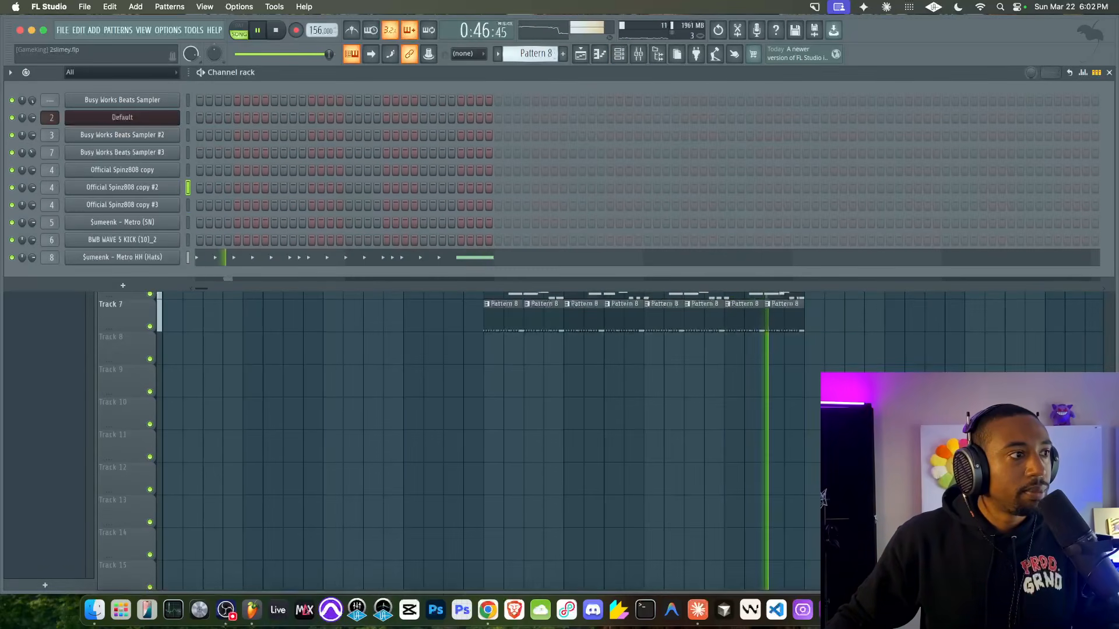
{"action": "key", "text": "F4"}
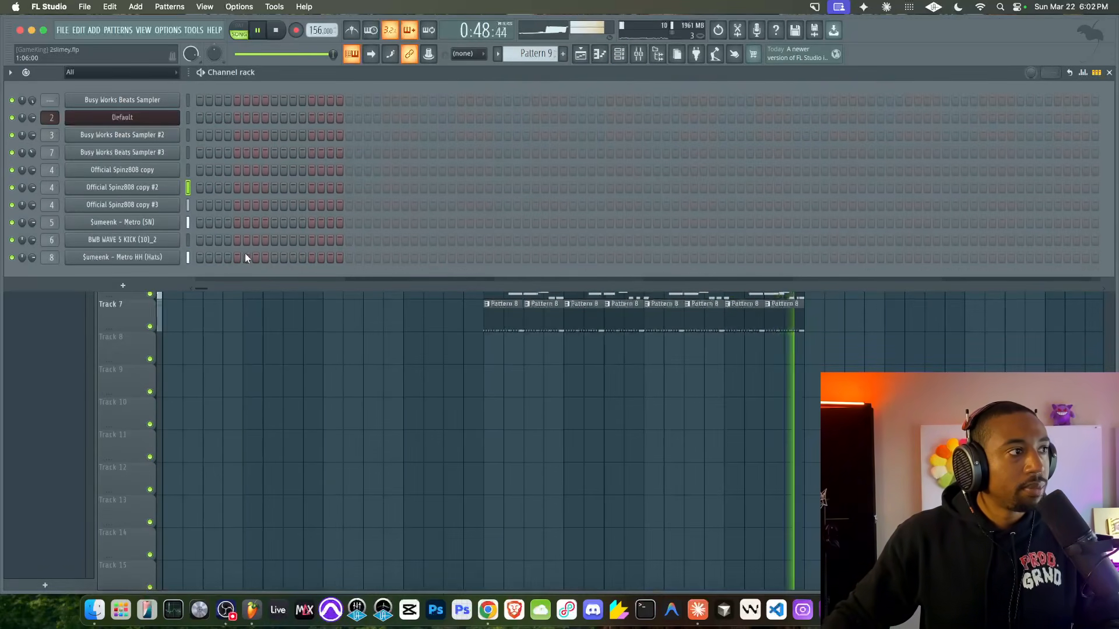
{"action": "right_click", "coordinate": [417, 320]}
Add a new Busy Works Beats Sampler channel to the channel rack and route it to mixer track 9
{"action": "left_click", "coordinate": [639, 54]}
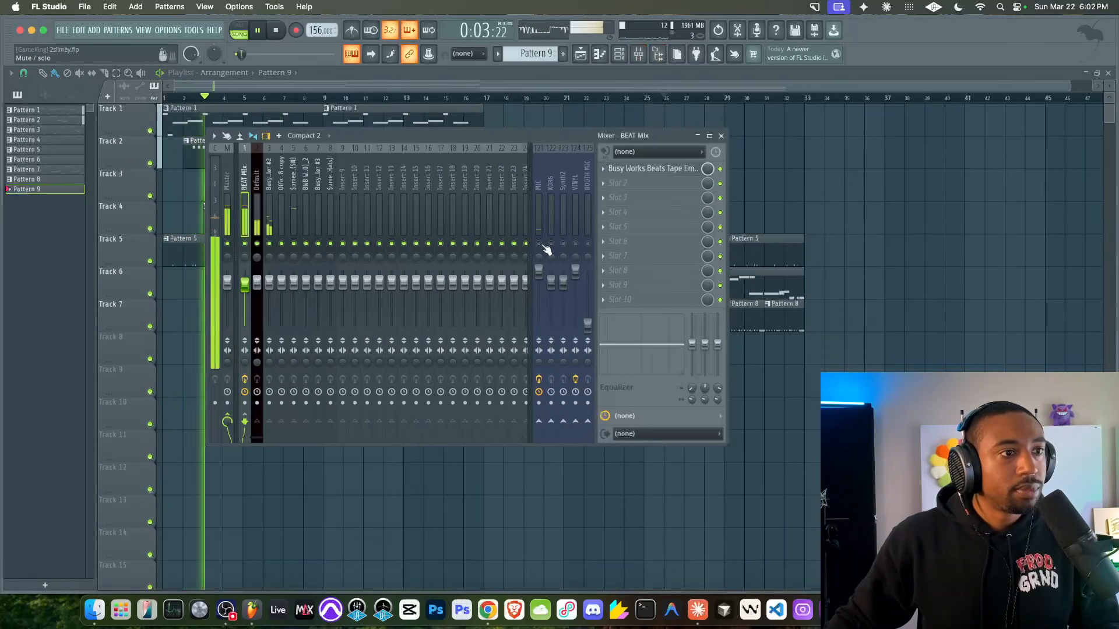
{"action": "key", "text": "space"}
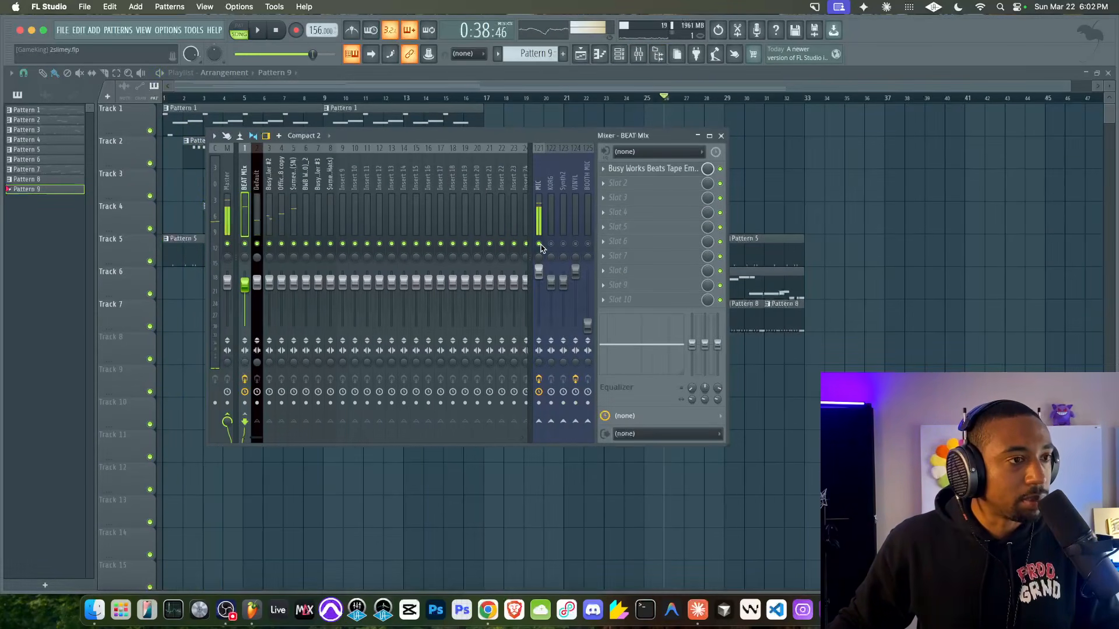
{"action": "key", "text": "space"}
{"action": "key", "text": "F6"}
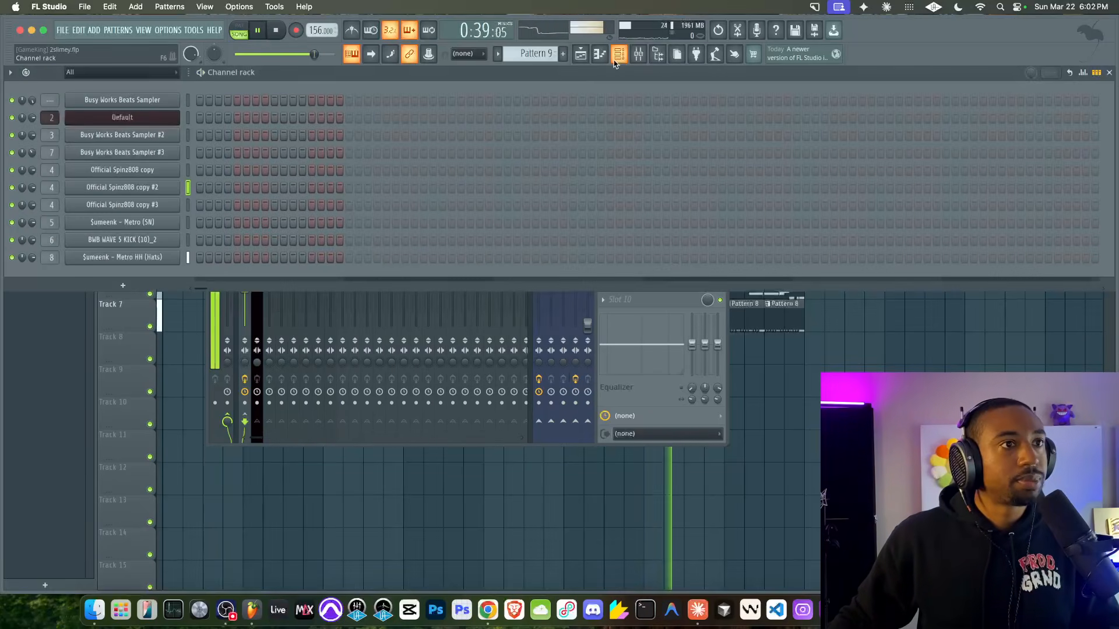
{"action": "left_click", "coordinate": [142, 289]}
{"action": "left_click", "coordinate": [122, 498]}
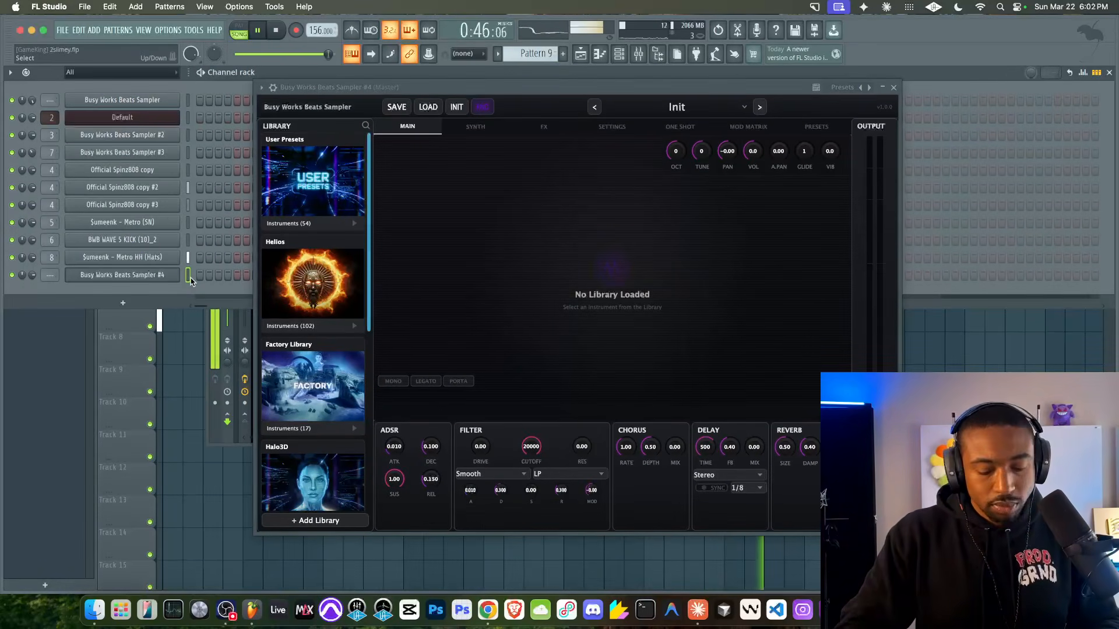
{"action": "key", "text": "ctrl+l"}
Load Choir - Focus from the Factory Library's Choir category in the new Busy Works Beats Sampler
{"action": "left_click_drag", "start_coordinate": [487, 88], "coordinate": [445, 90]}
{"action": "left_click", "coordinate": [267, 412]}
{"action": "scroll", "coordinate": [266, 408], "scroll_direction": "down", "scroll_amount": 3}
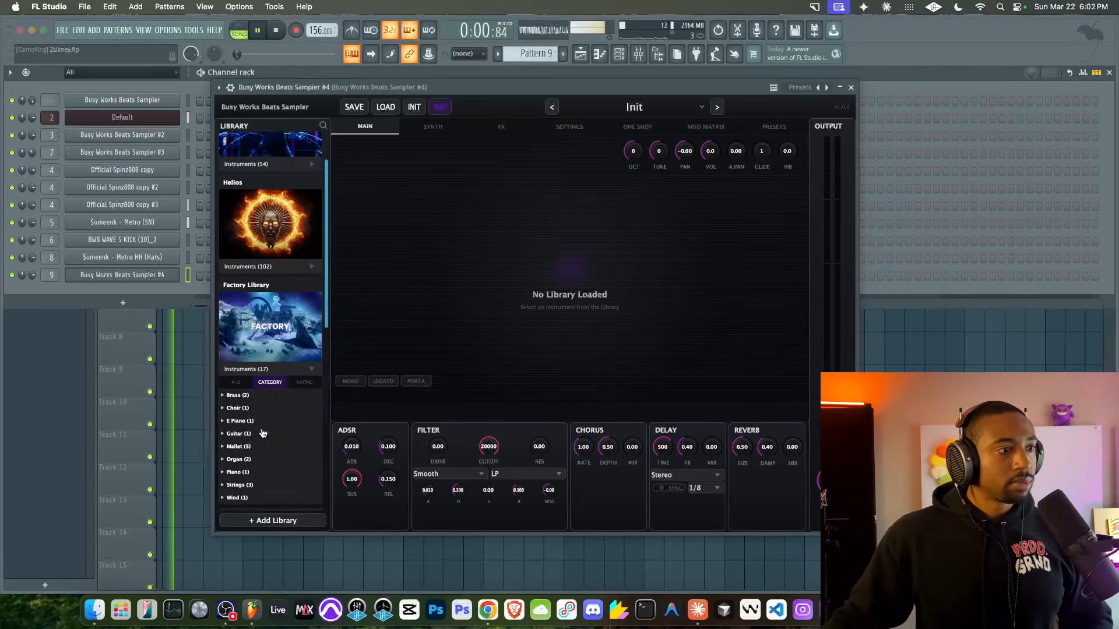
{"action": "left_click", "coordinate": [236, 385]}
{"action": "left_click", "coordinate": [252, 399]}
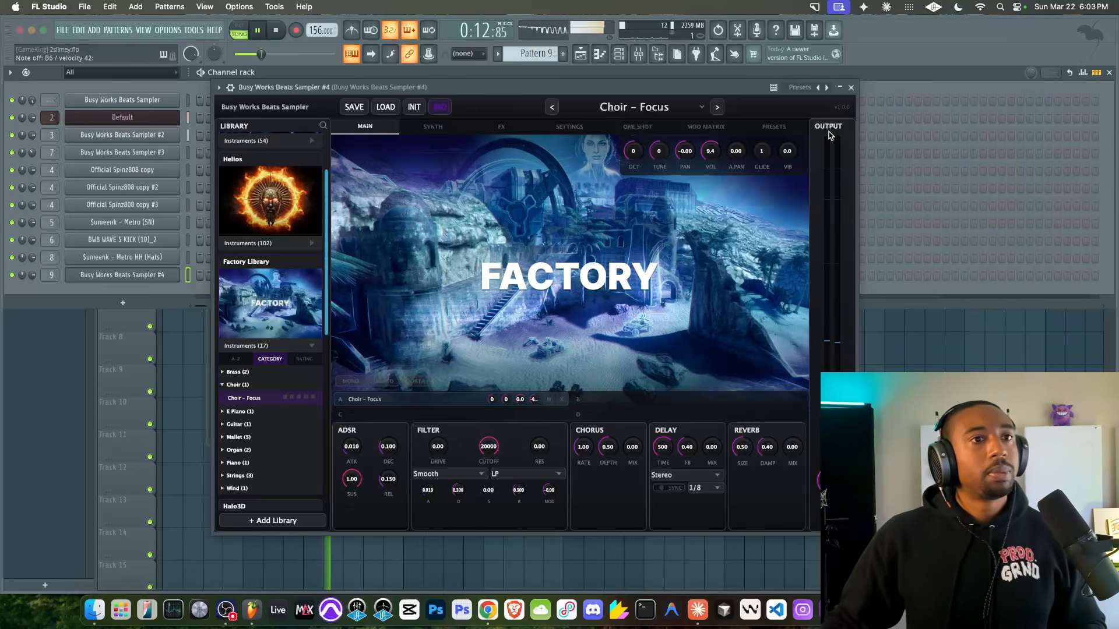
Browse Busy Works Beats Sampler #4's libraries for another sound, close the sampler, and stop playback
{"action": "left_click", "coordinate": [852, 89]}
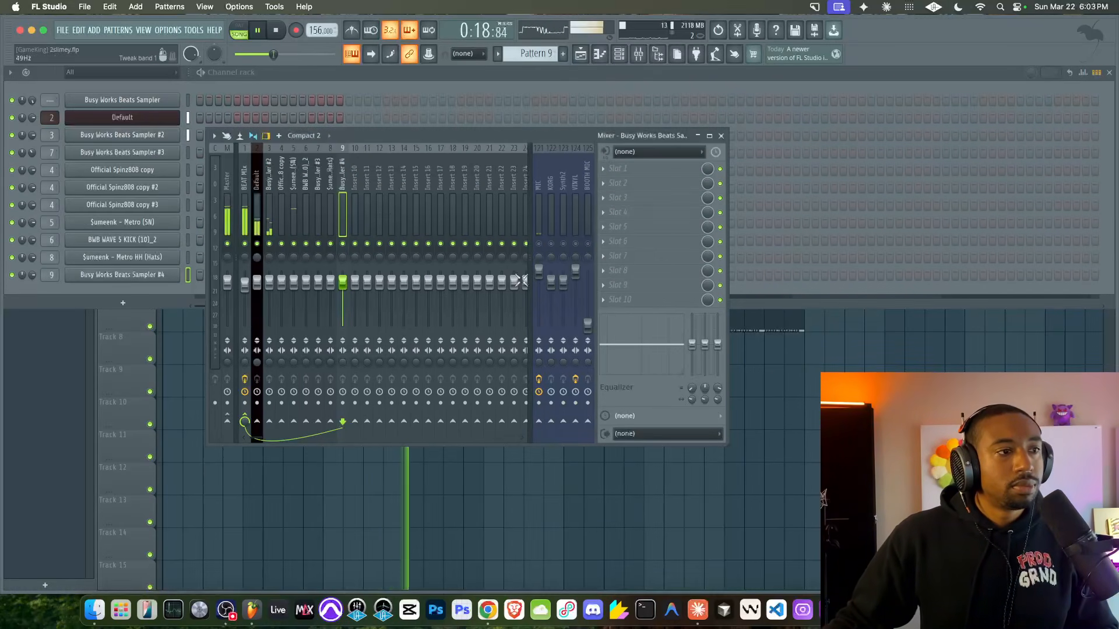
{"action": "left_click", "coordinate": [148, 278]}
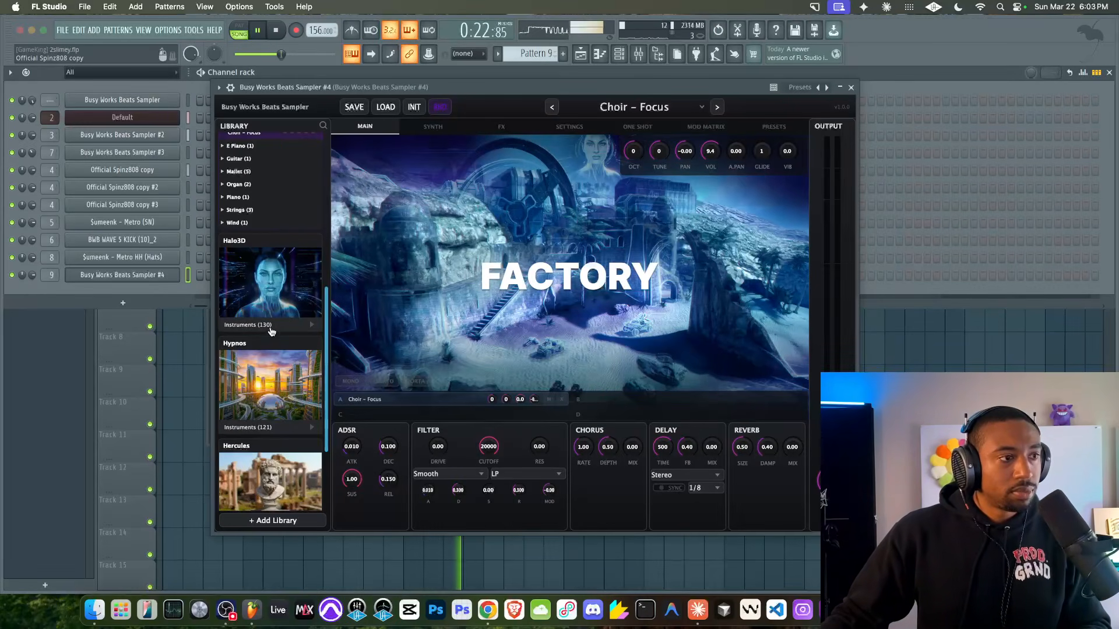
{"action": "scroll", "coordinate": [276, 225], "scroll_direction": "up", "scroll_amount": 1}
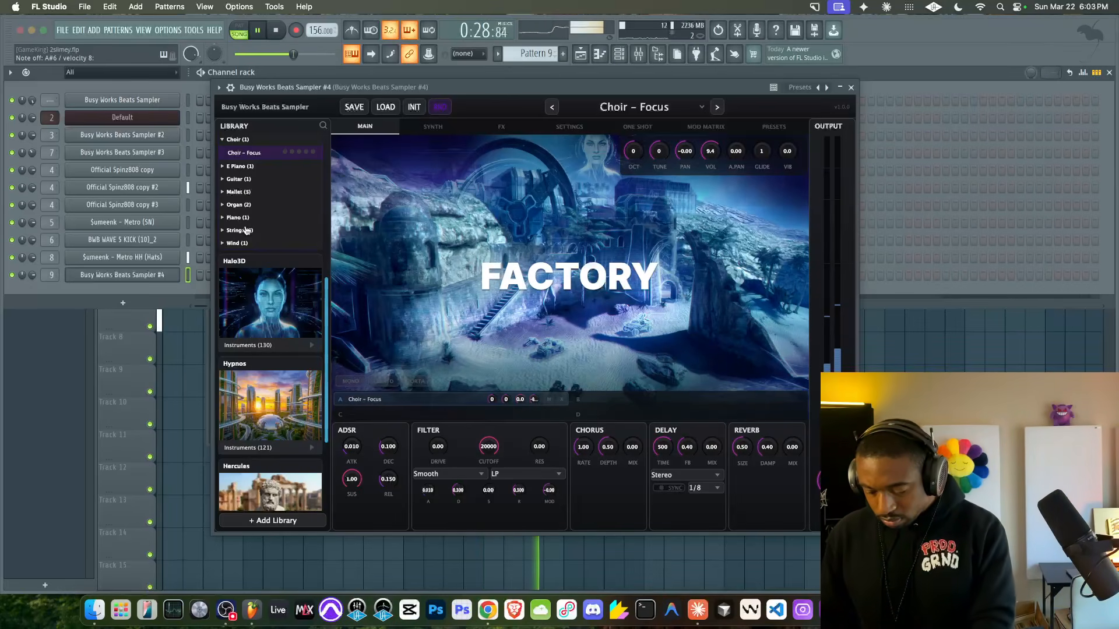
{"action": "left_click", "coordinate": [851, 87]}
{"action": "left_click", "coordinate": [628, 390]}
{"action": "key", "text": "space"}
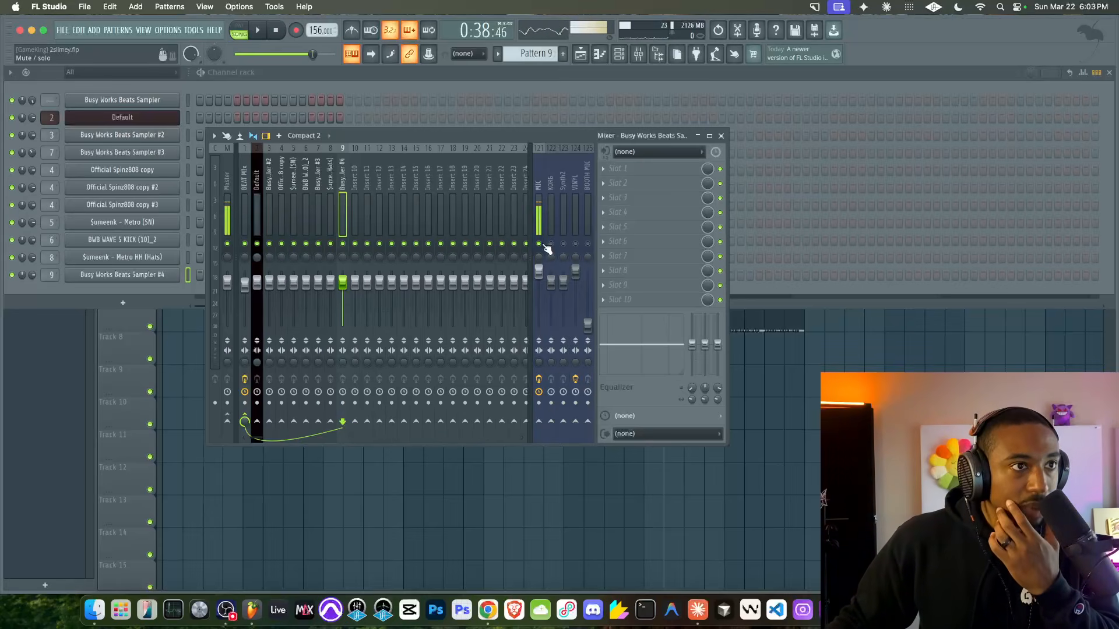
Select the BEAT MIX track in the mixer, and select all clips of the arrangement in the playlist
{"action": "left_click", "coordinate": [244, 207]}
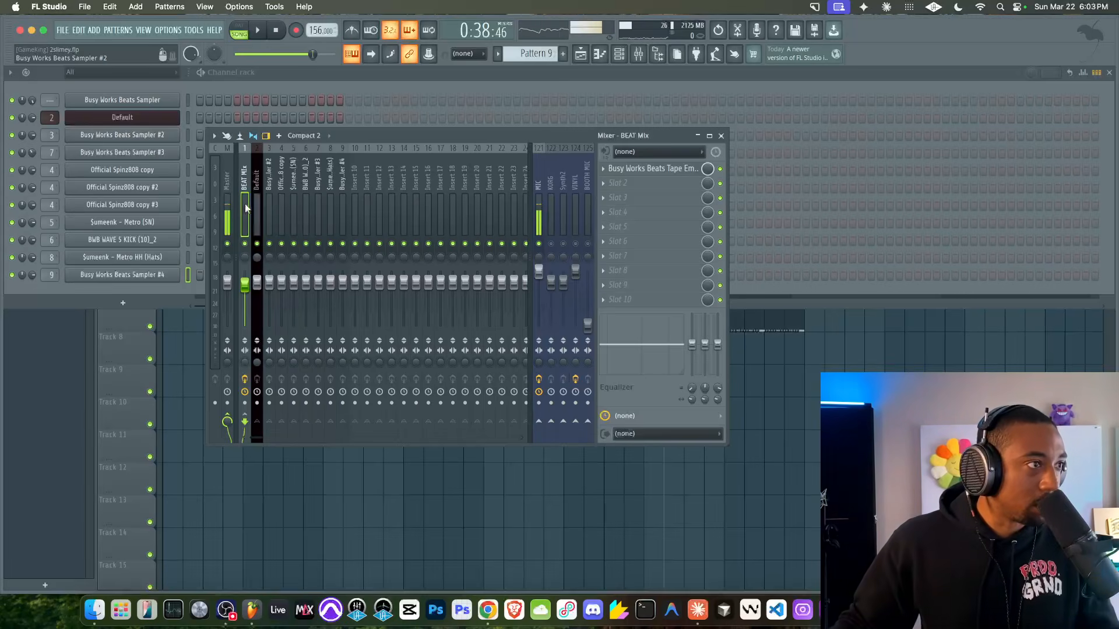
{"action": "left_click", "coordinate": [746, 384]}
{"action": "left_click_drag", "start_coordinate": [483, 99], "coordinate": [736, 139]}
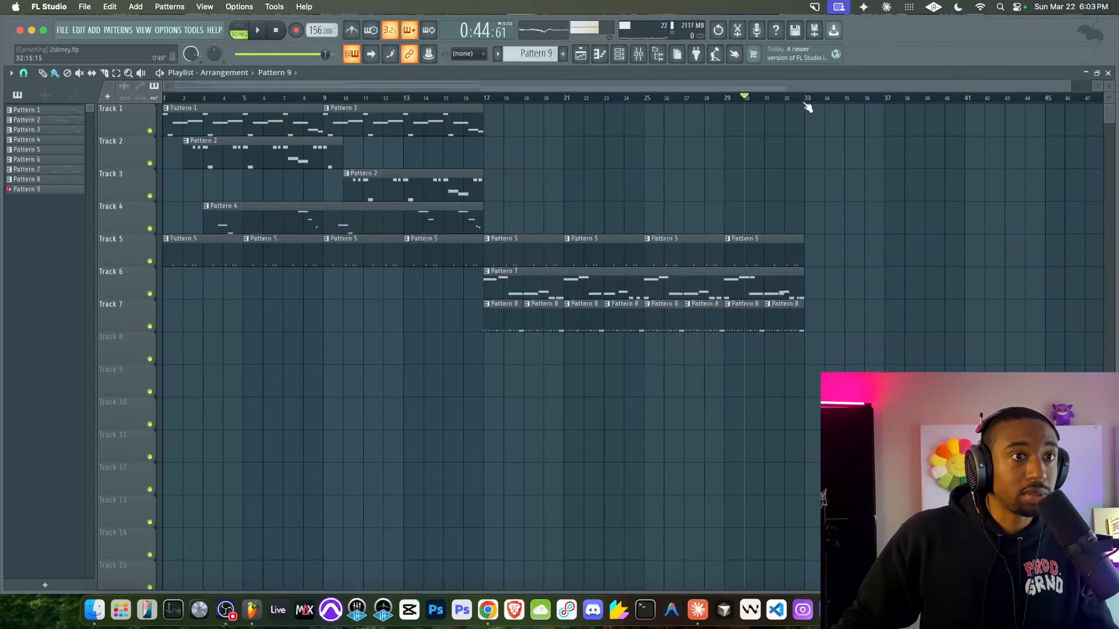
{"action": "key", "text": "ctrl+a"}
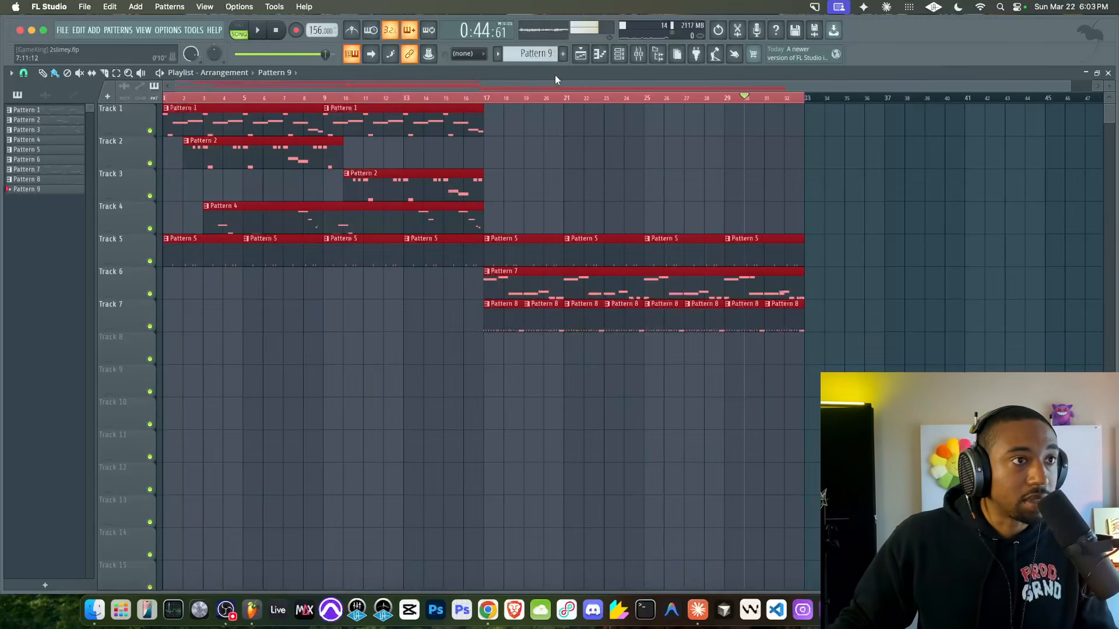
Play back the selected arrangement with the mixer shown, and select the BOOTH MIC track
{"action": "key", "text": "space"}
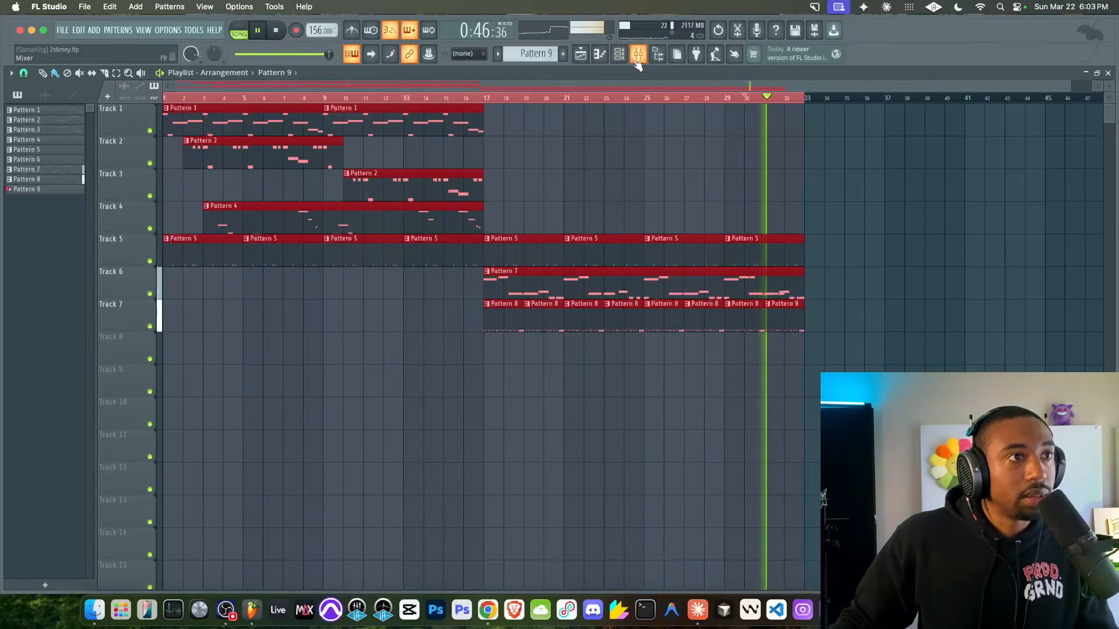
{"action": "left_click", "coordinate": [637, 59]}
{"action": "key", "text": "space"}
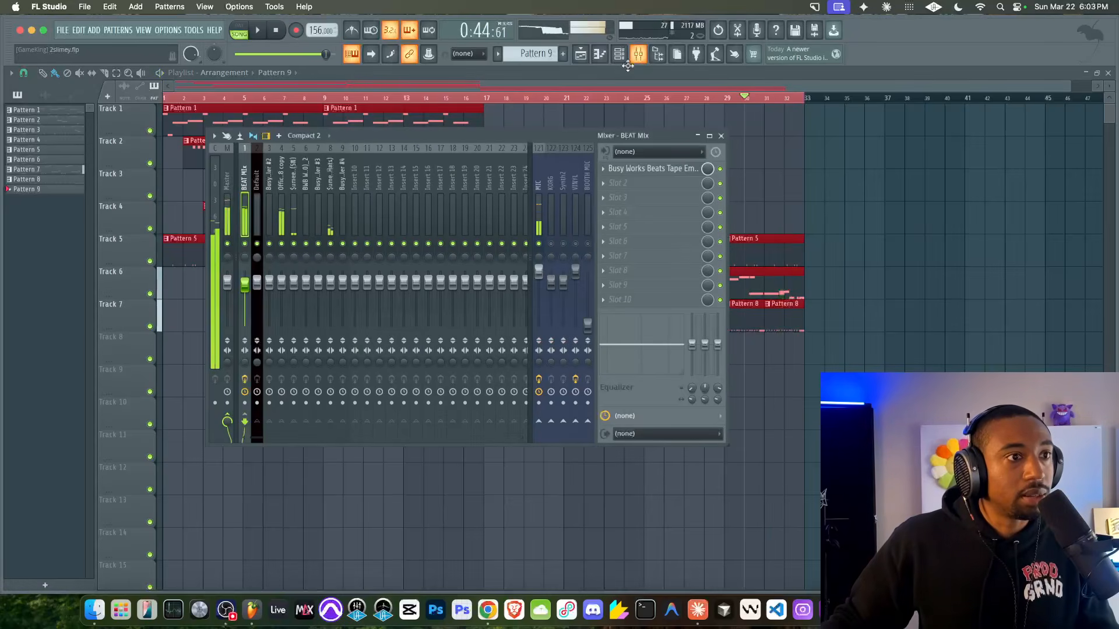
{"action": "key", "text": "space"}
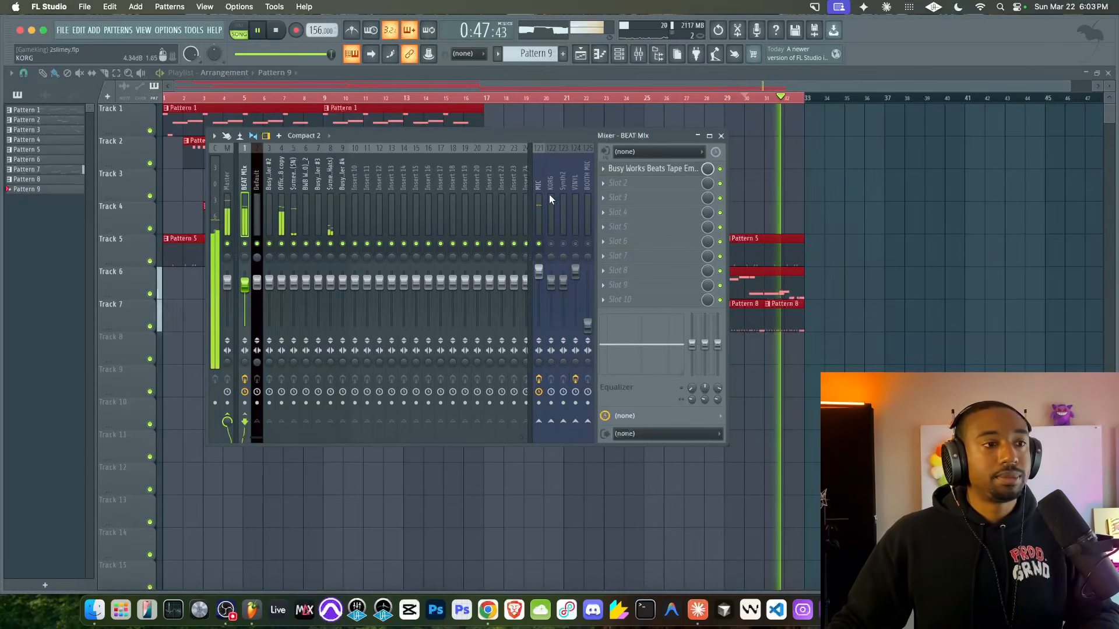
{"action": "left_click", "coordinate": [586, 203]}
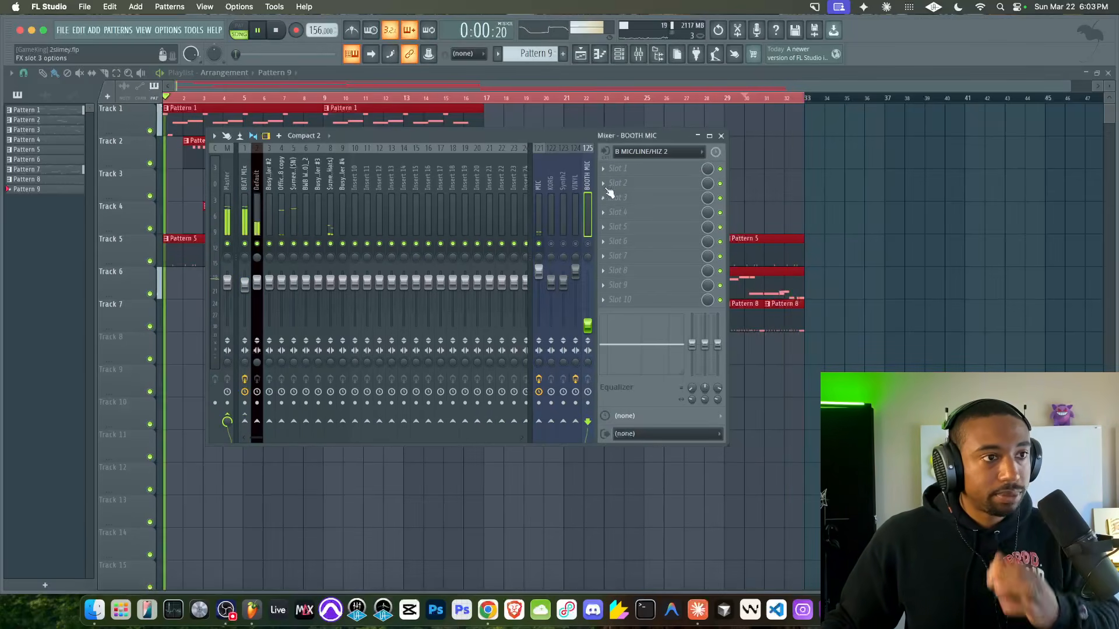
Add a Scaler2 channel, record MIDI notes in it to detect the beat's scale, and close it
{"action": "left_click", "coordinate": [619, 54]}
{"action": "left_click", "coordinate": [132, 303]}
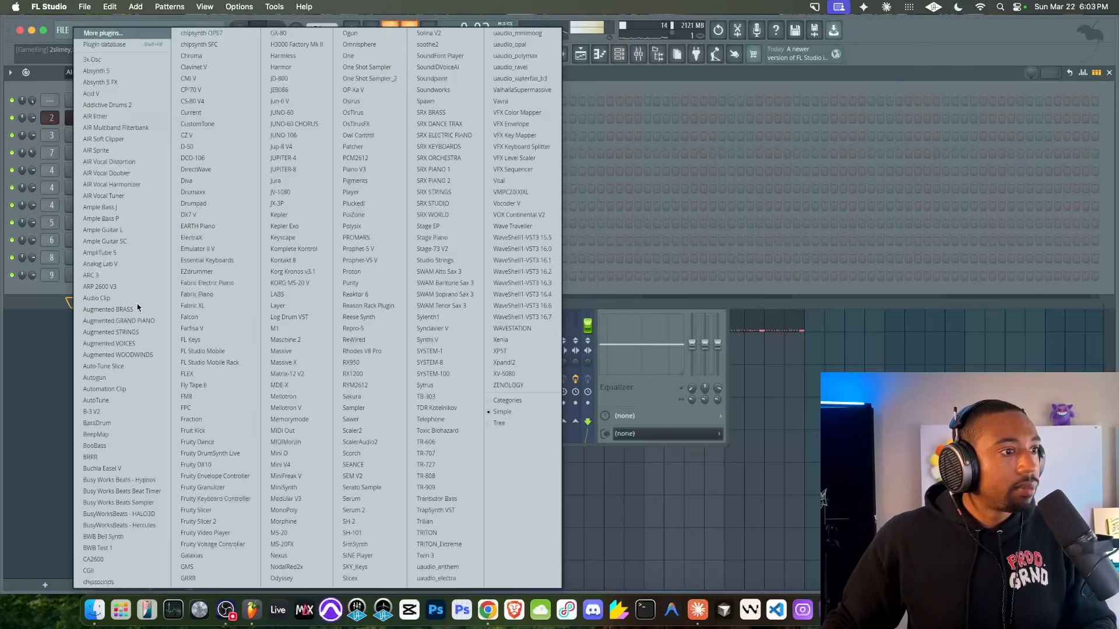
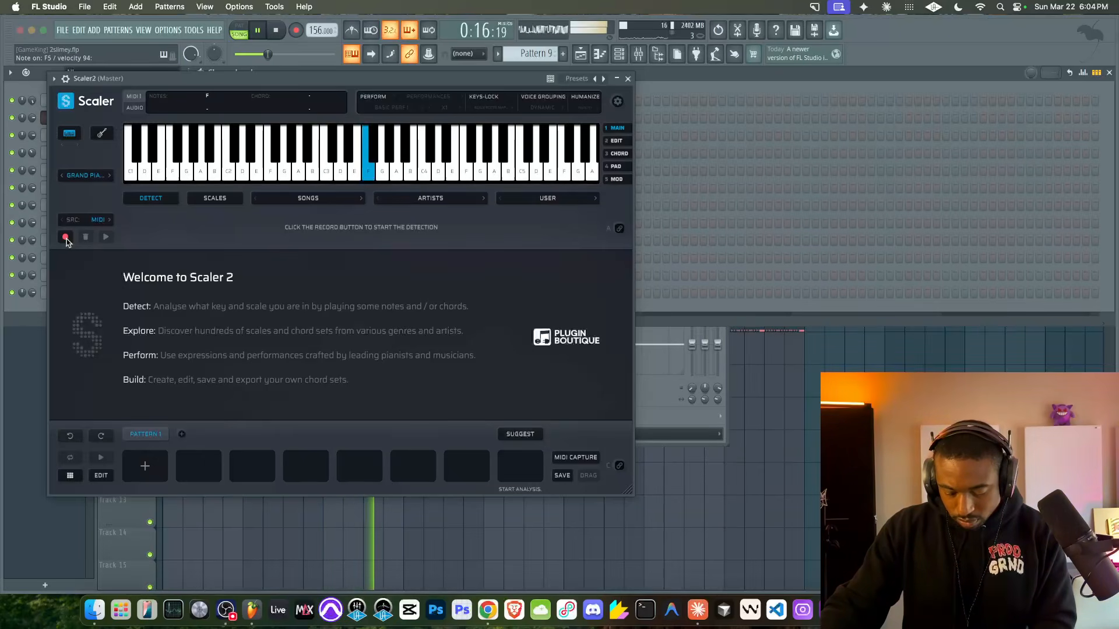
{"action": "left_click", "coordinate": [65, 237]}
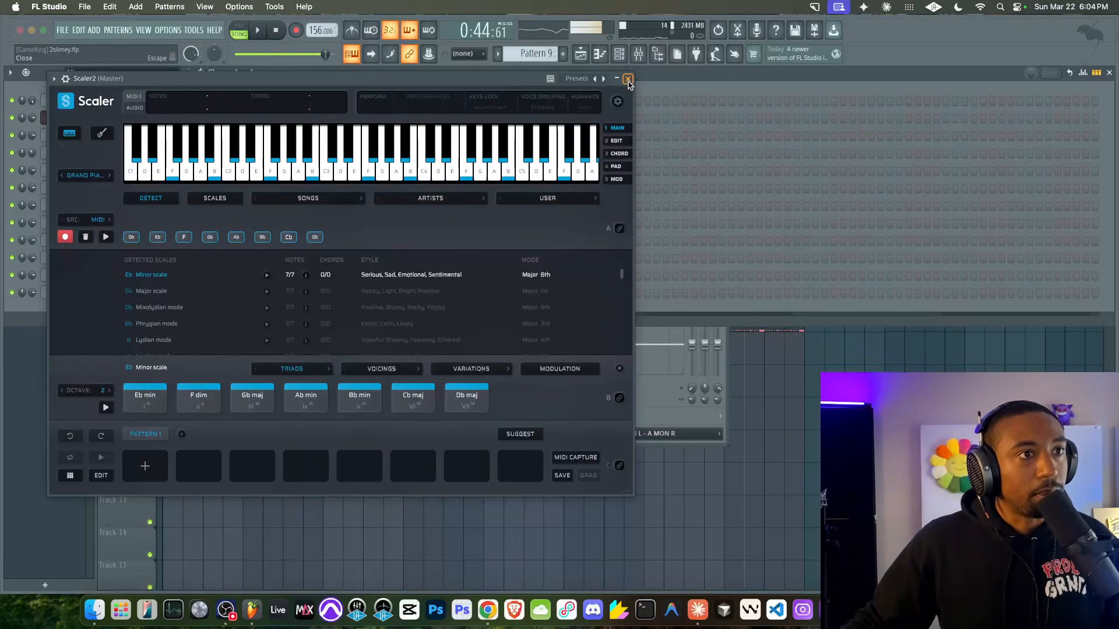
{"action": "left_click", "coordinate": [628, 81]}
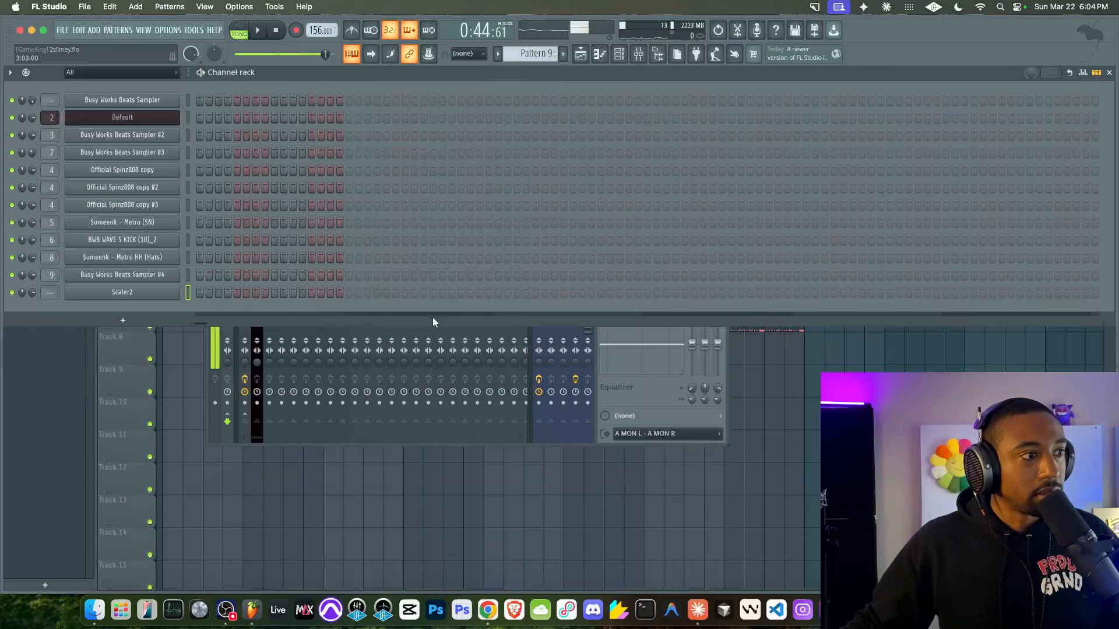
Insert Auto-Tune Pro in the first effect slot of the BOOTH MIC mixer track
{"action": "left_click", "coordinate": [629, 389]}
{"action": "left_click", "coordinate": [588, 175]}
{"action": "left_click", "coordinate": [606, 169]}
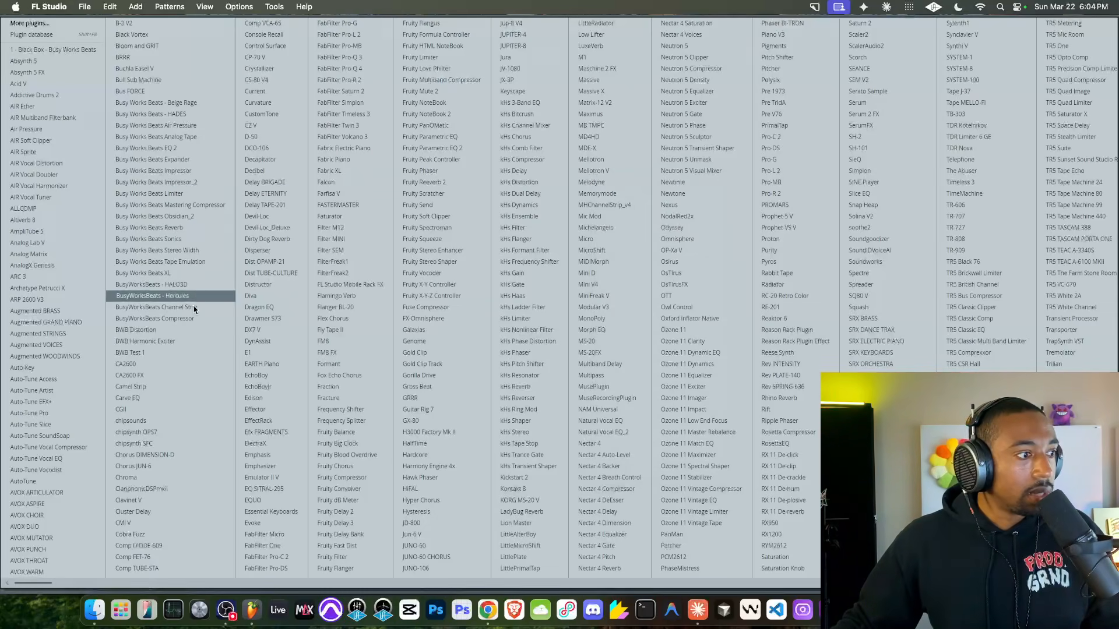
{"action": "left_click", "coordinate": [75, 415]}
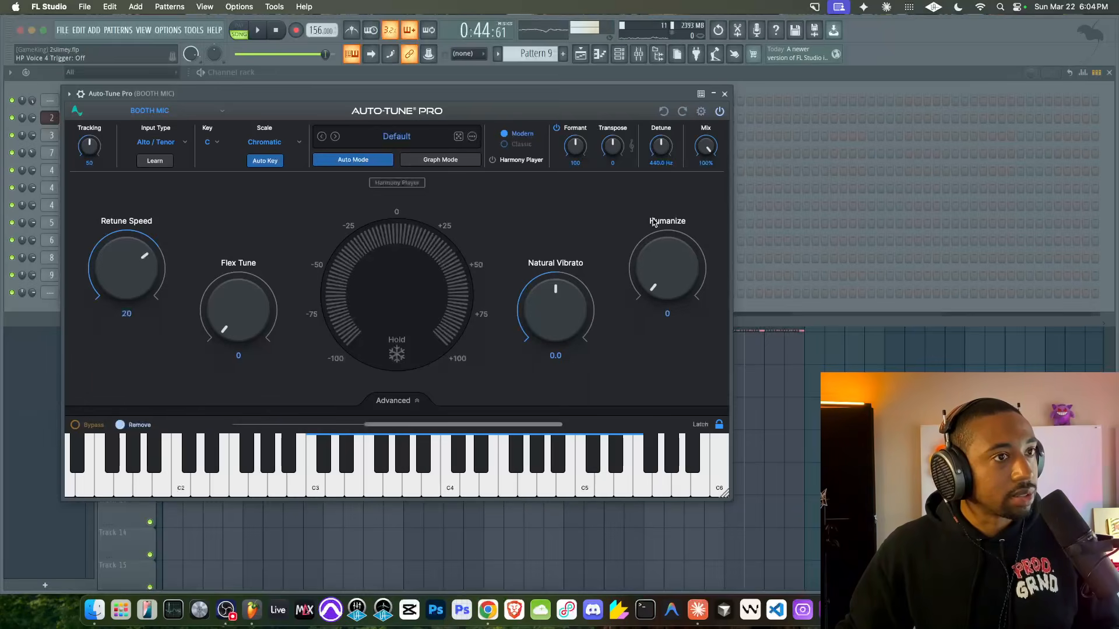
Set Auto-Tune Pro on BOOTH MIC to key D#, Minor scale and retune speed 0, and close its window
{"action": "left_click", "coordinate": [700, 114]}
{"action": "left_click", "coordinate": [612, 231]}
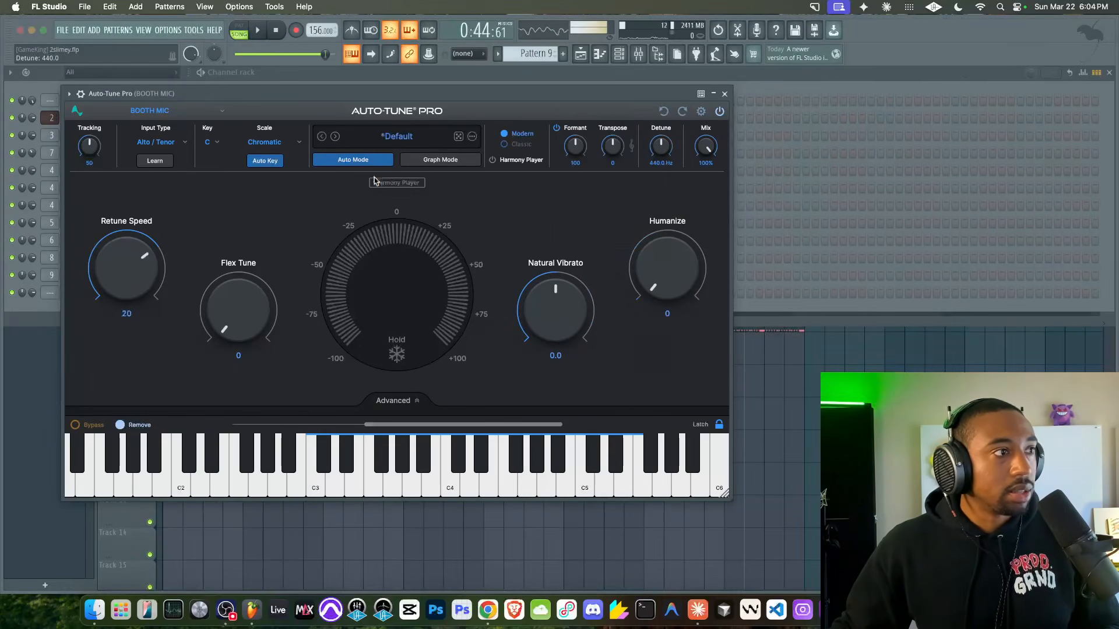
{"action": "left_click", "coordinate": [215, 144]}
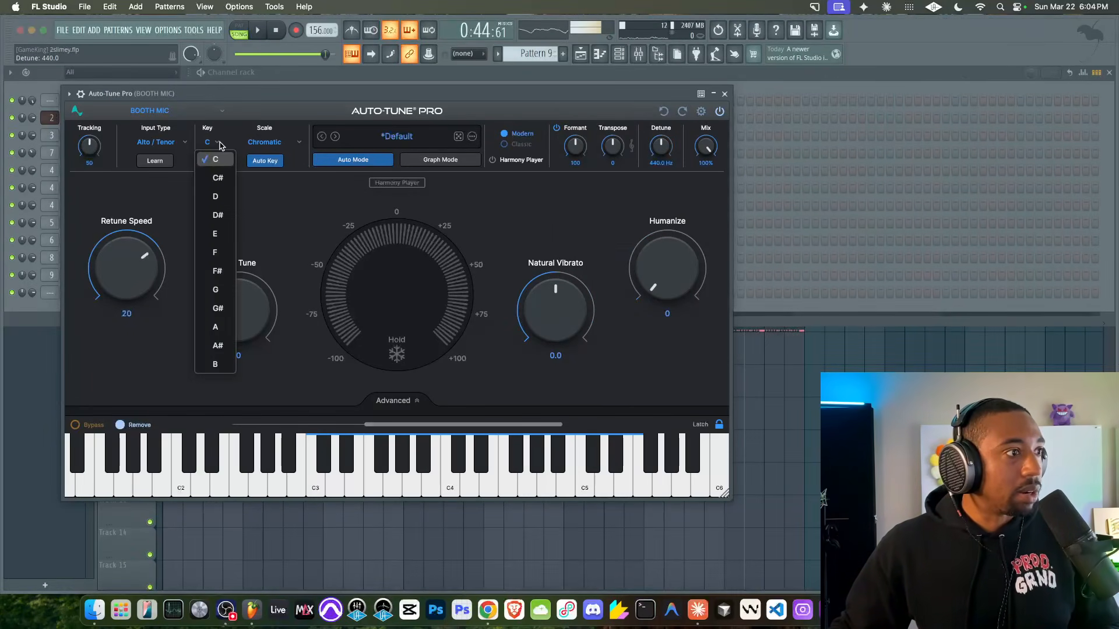
{"action": "left_click", "coordinate": [224, 223]}
{"action": "left_click", "coordinate": [263, 140]}
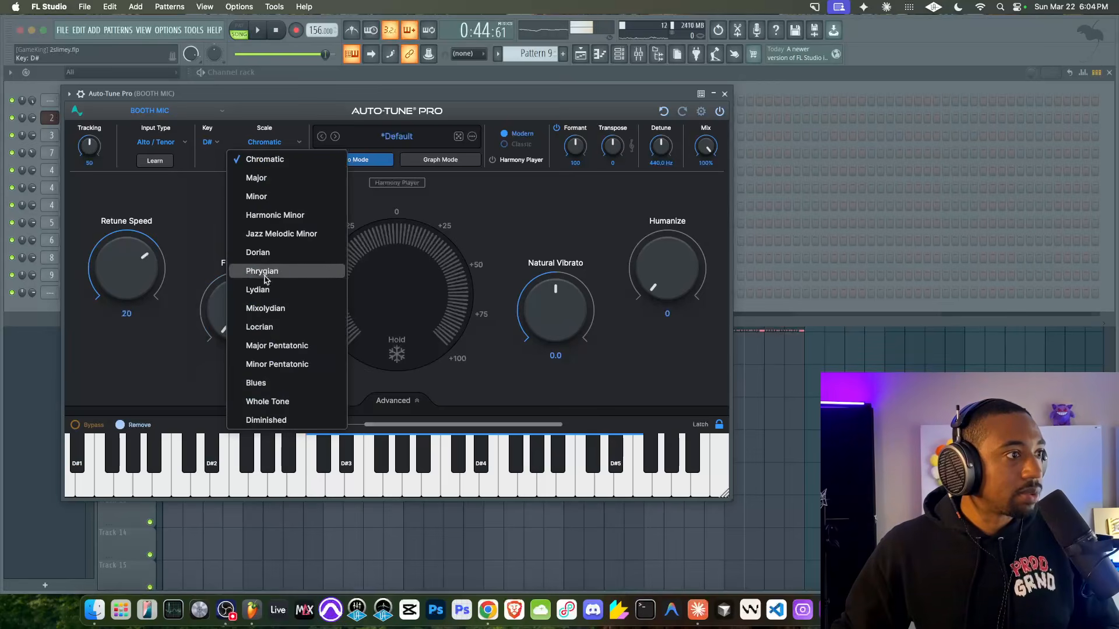
{"action": "left_click", "coordinate": [270, 200]}
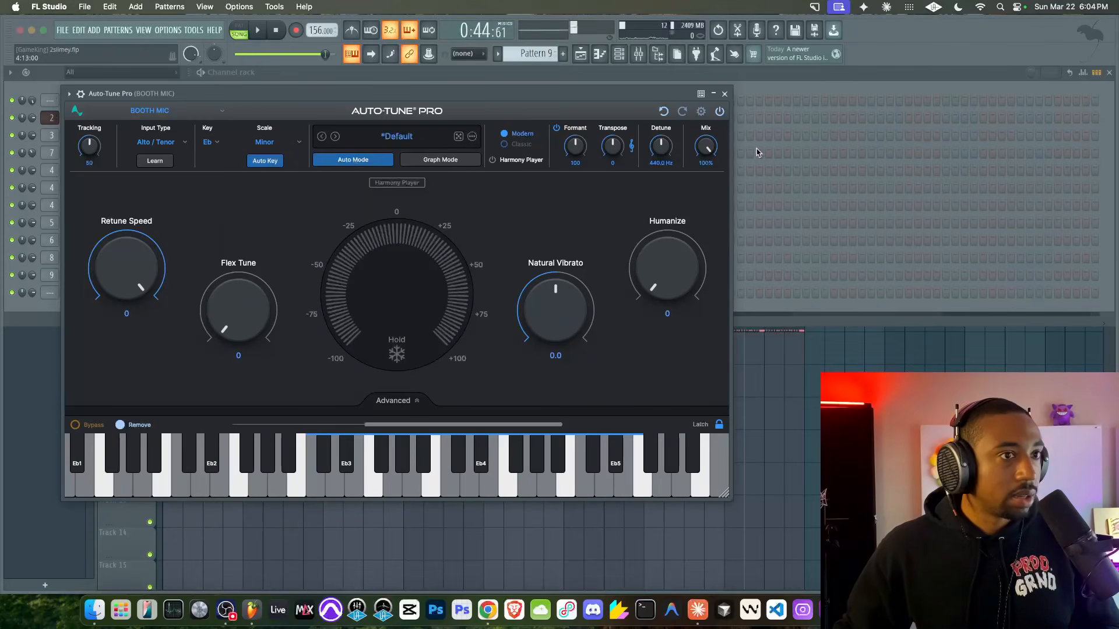
{"action": "left_click", "coordinate": [726, 93]}
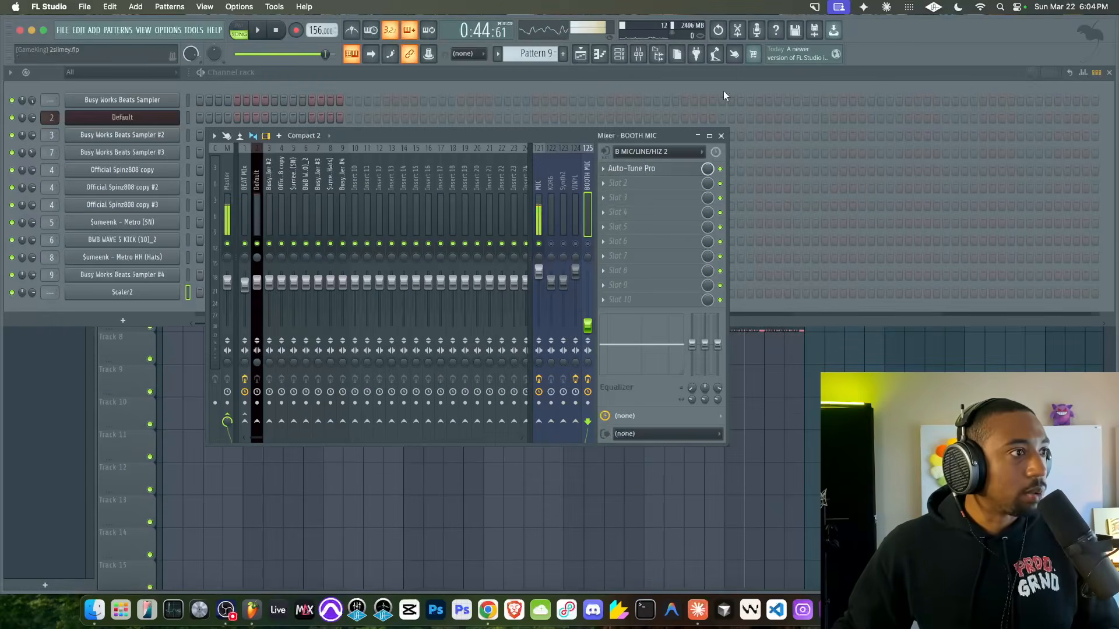
Insert MicroShift in the third effect slot of BOOTH MIC, keep the mix at 100%, raise focus to about midway, lower detune, and close it
{"action": "left_click", "coordinate": [640, 203]}
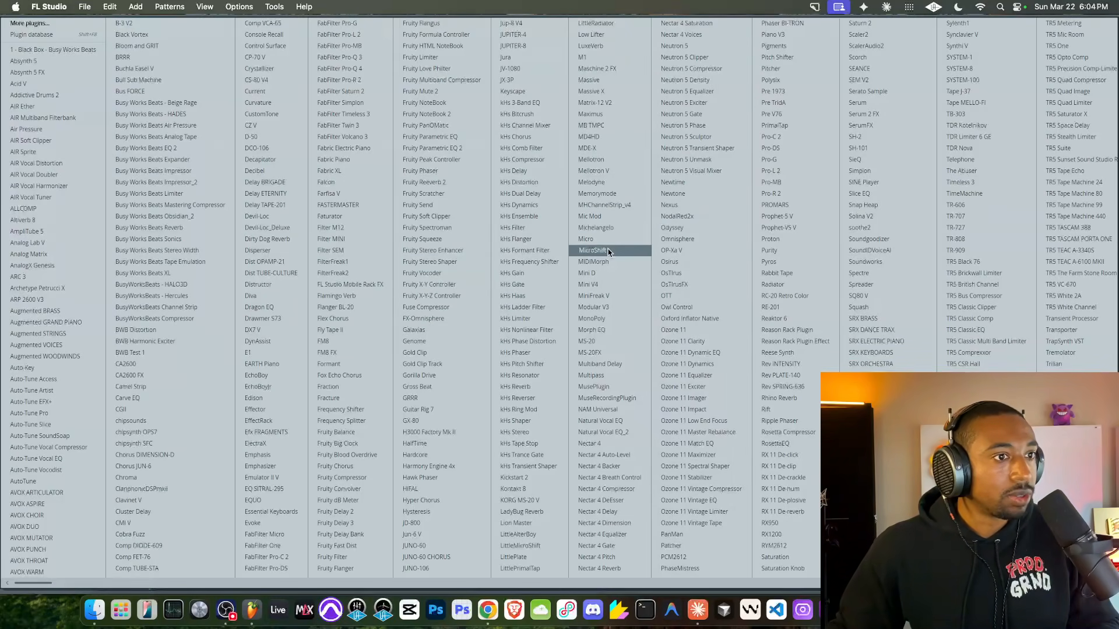
{"action": "left_click", "coordinate": [609, 252]}
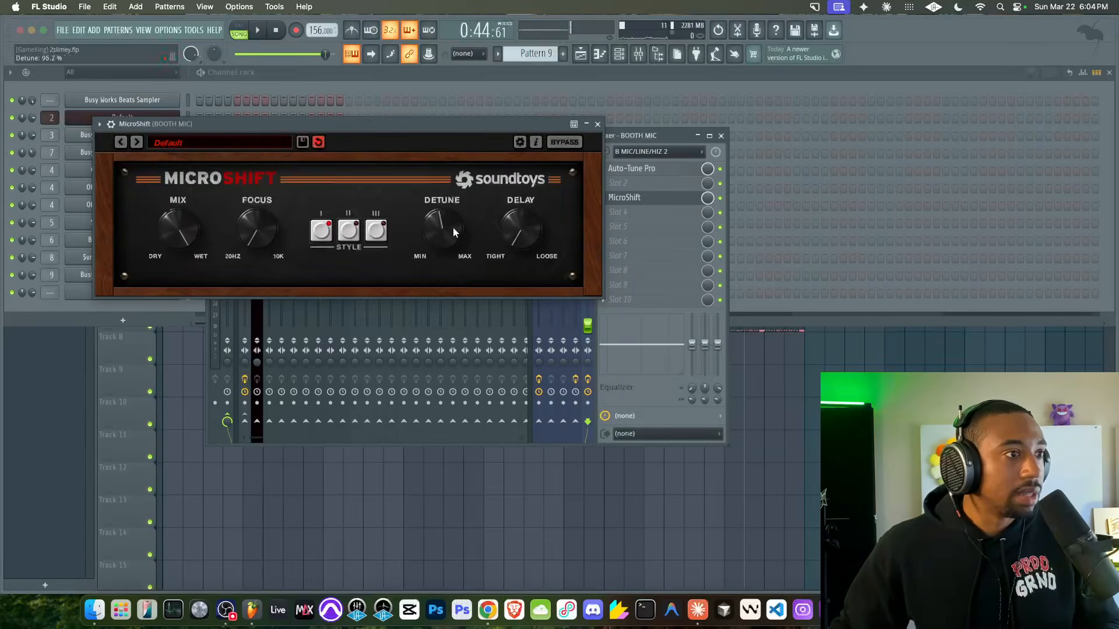
{"action": "left_click_drag", "start_coordinate": [177, 232], "coordinate": [211, 166]}
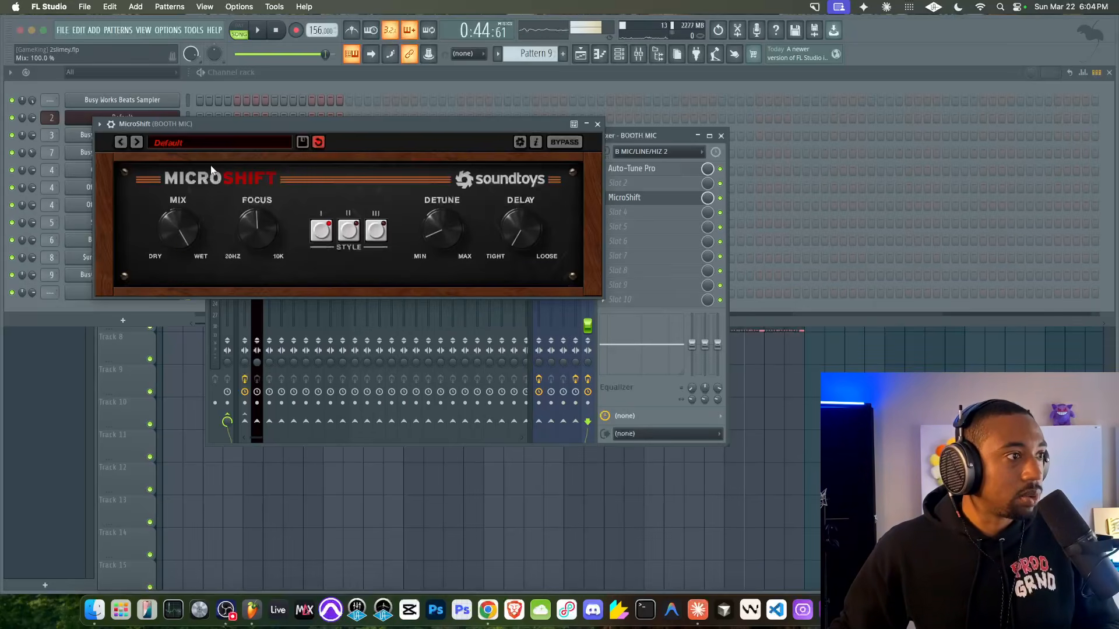
{"action": "left_click", "coordinate": [596, 124]}
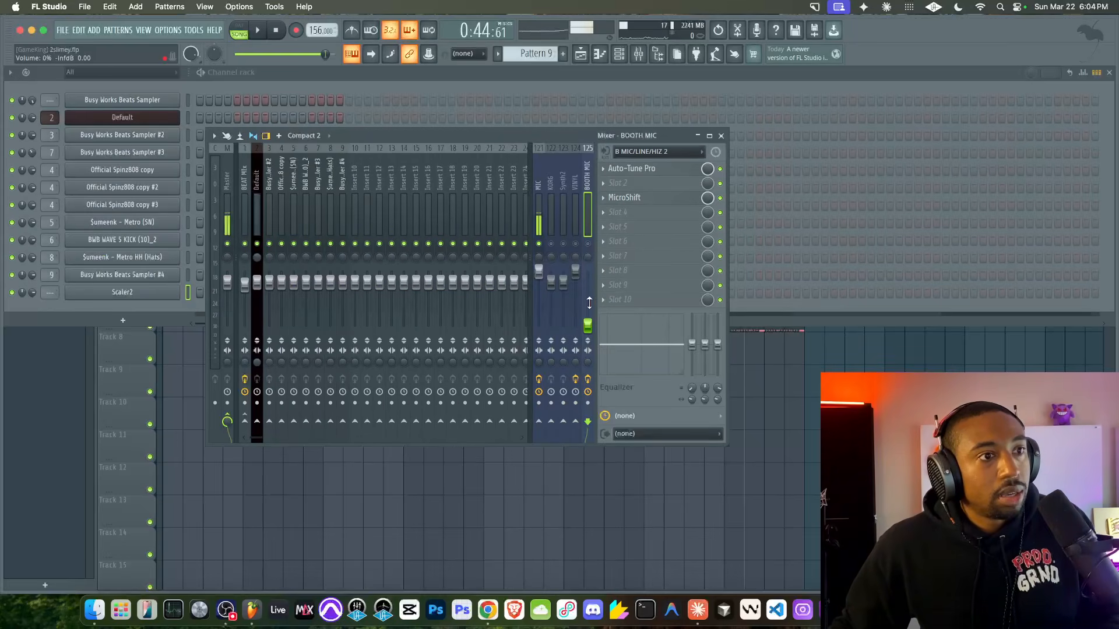
Raise the BOOTH MIC track's fader and send that track to mixer insert 10, renamed REVERB
{"action": "left_click_drag", "start_coordinate": [588, 320], "coordinate": [580, 297]}
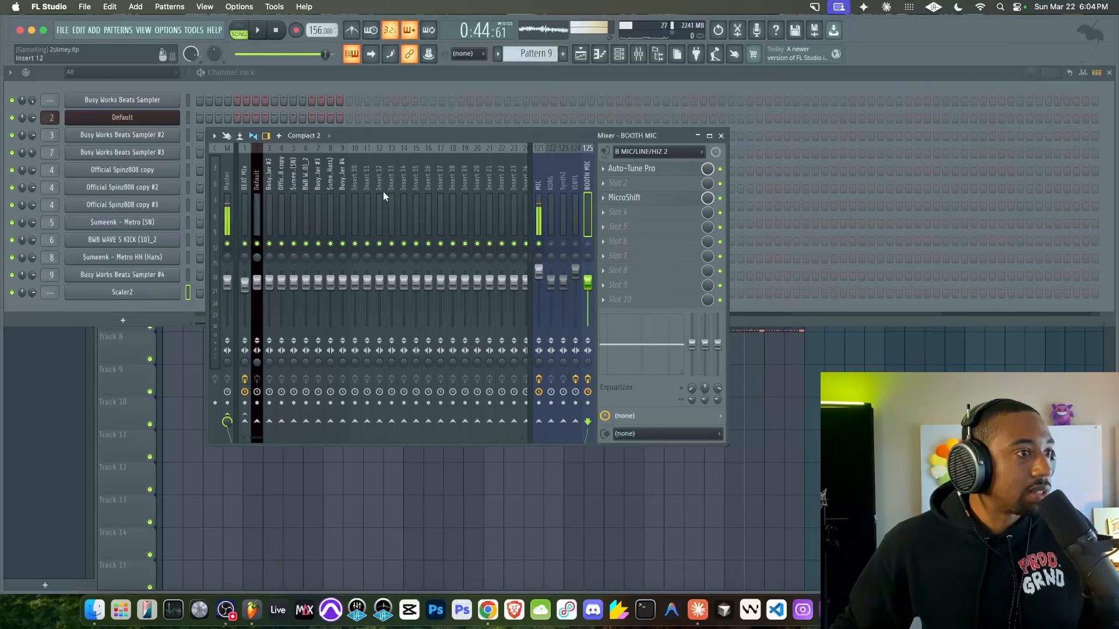
{"action": "left_click", "coordinate": [368, 192]}
{"action": "right_click", "coordinate": [354, 191]}
{"action": "key", "text": "r"}
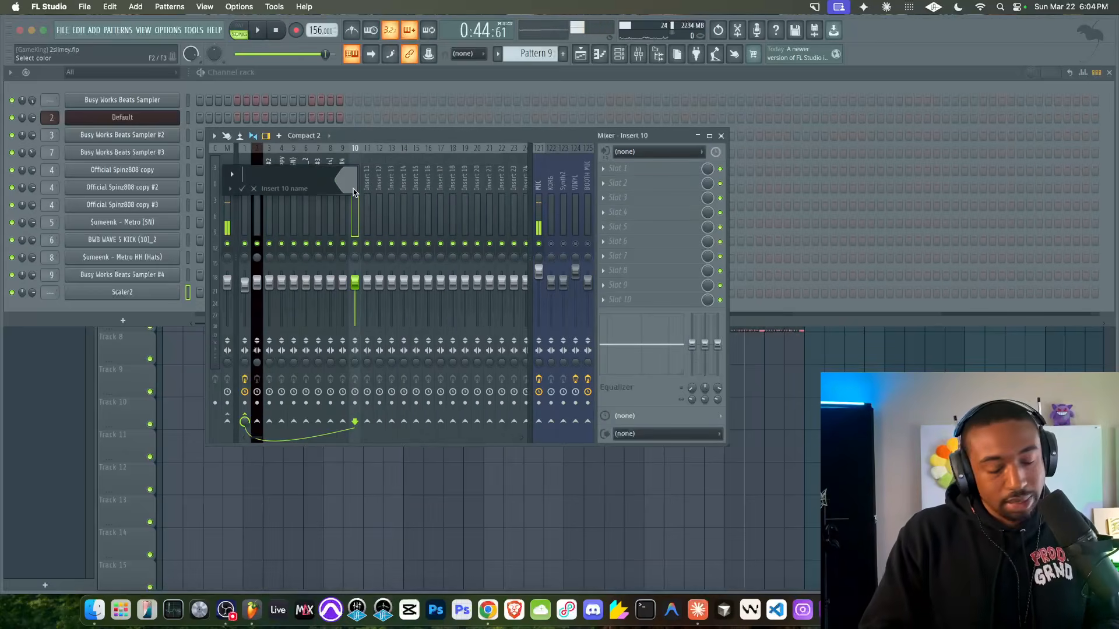
{"action": "key", "text": "Return"}
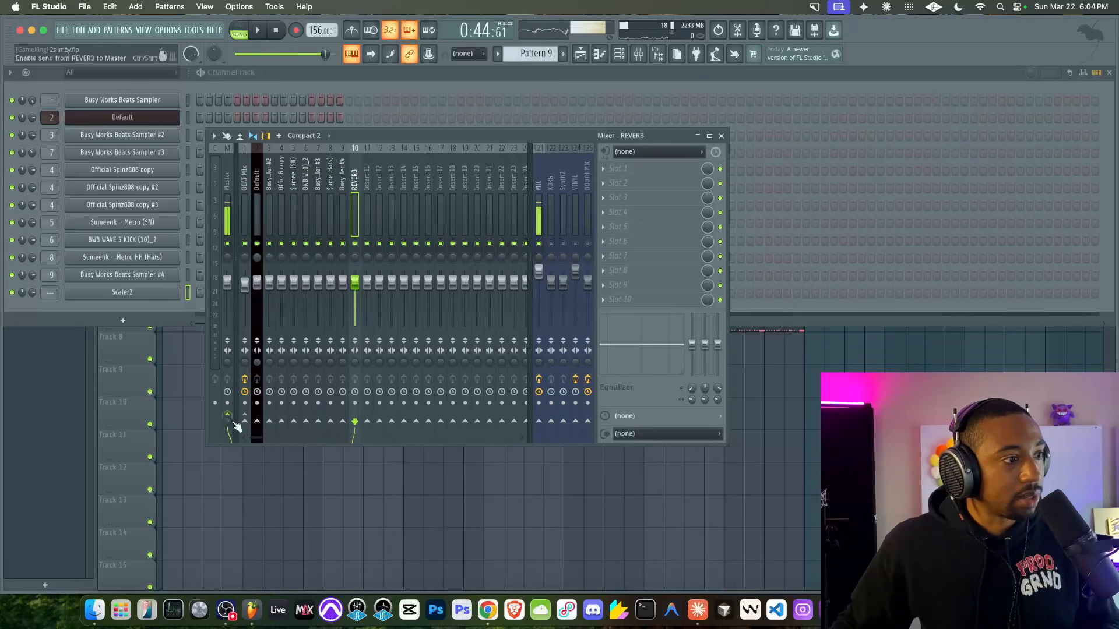
{"action": "left_click", "coordinate": [587, 223]}
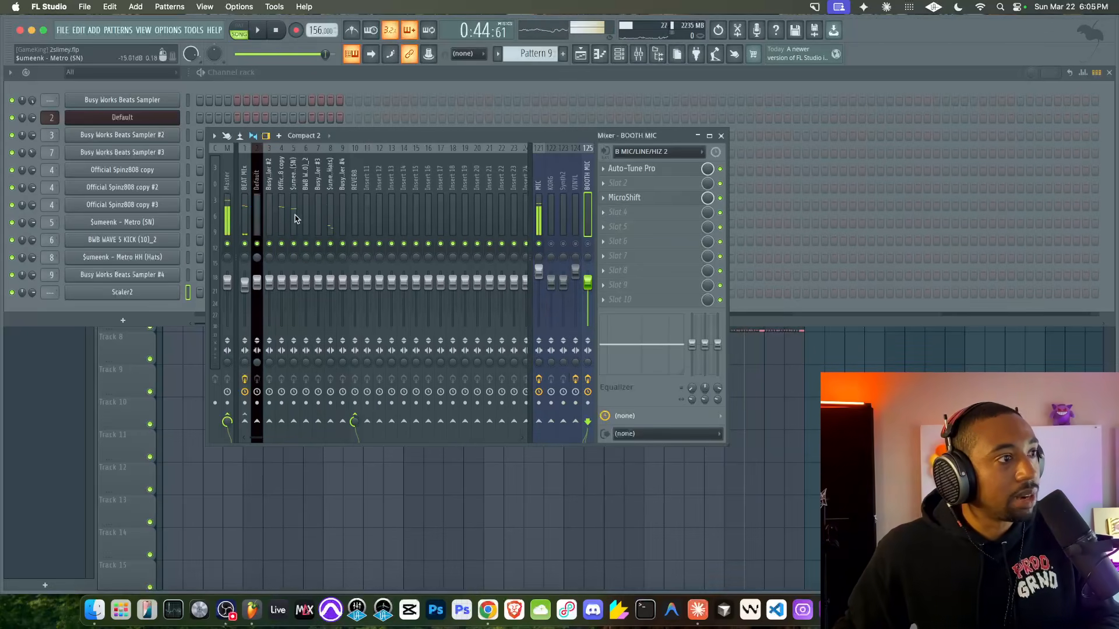
Add a new Busy Works Beats Sampler channel and load the E Piano - RB instrument from its Factory Library
{"action": "left_click", "coordinate": [122, 320]}
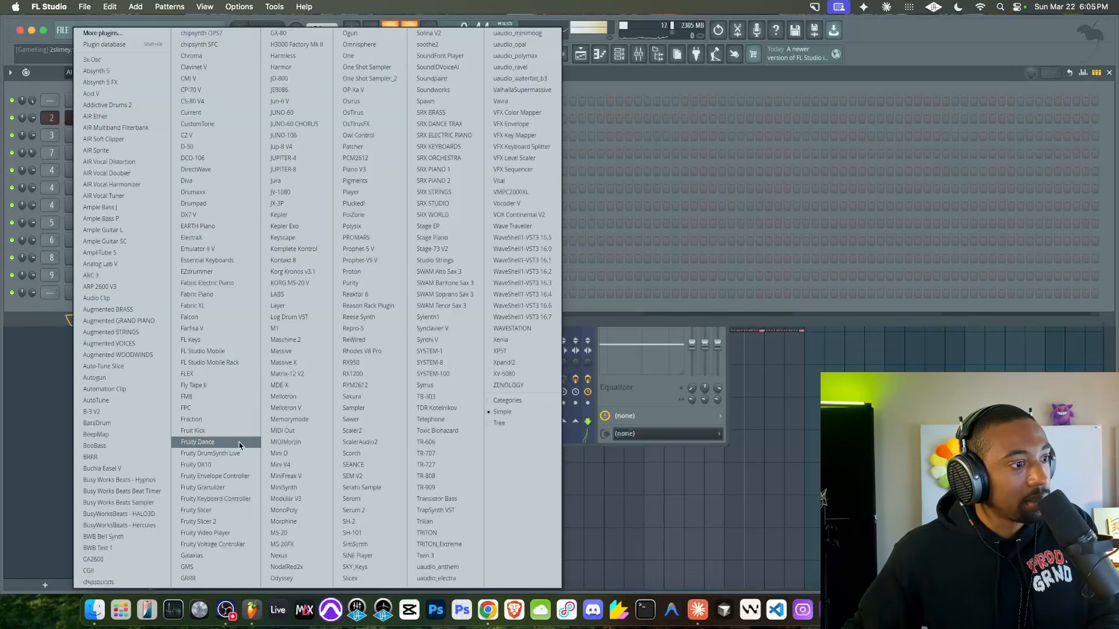
{"action": "left_click", "coordinate": [153, 503]}
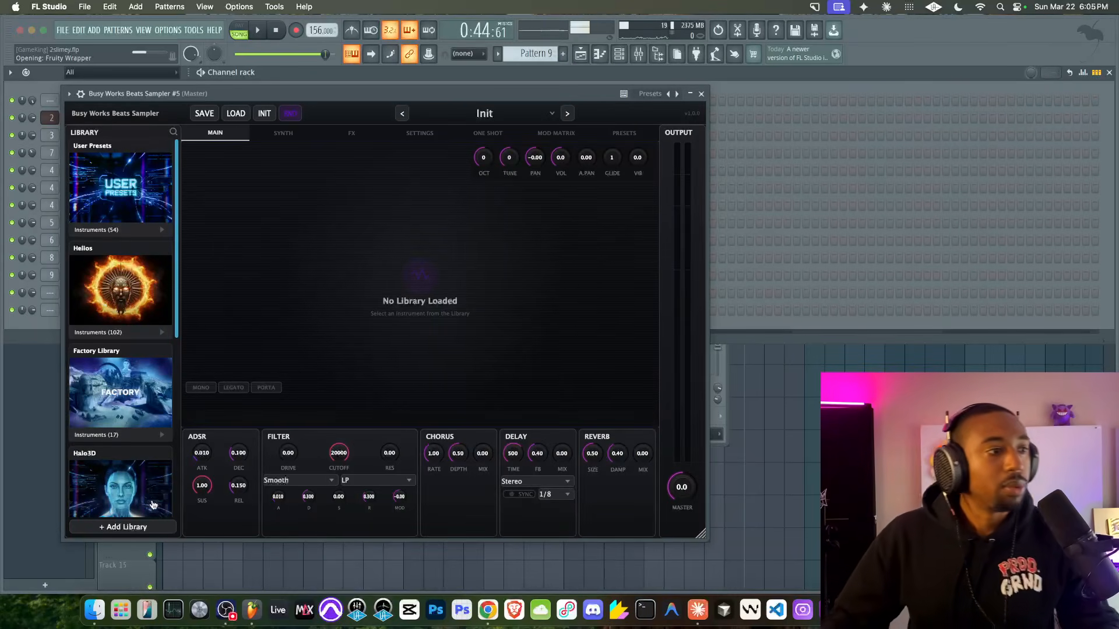
{"action": "scroll", "coordinate": [128, 303], "scroll_direction": "down", "scroll_amount": 2}
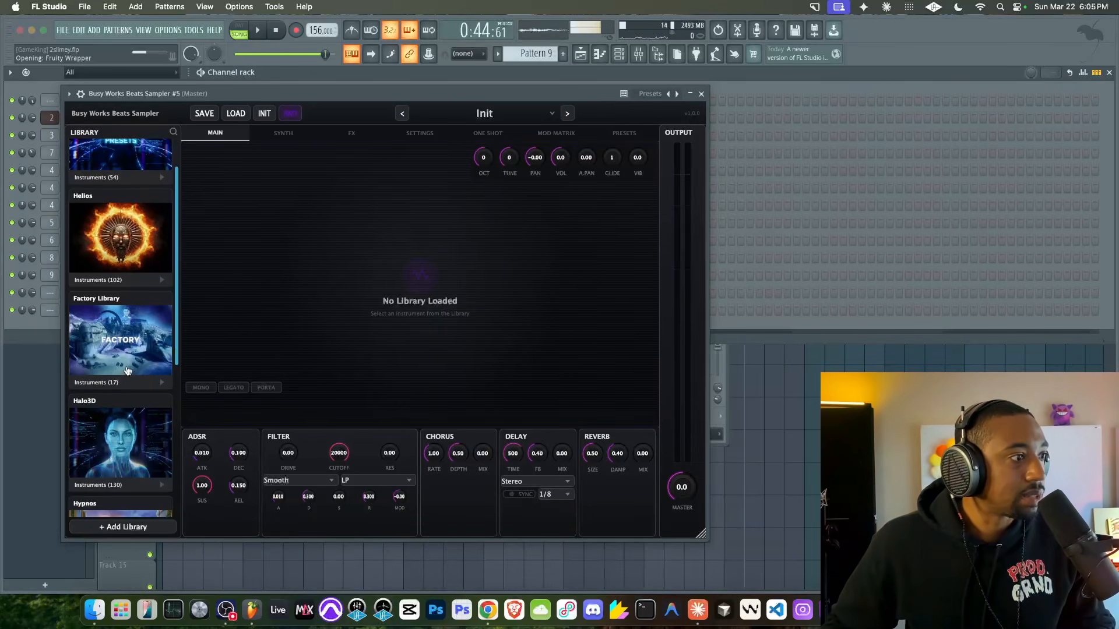
{"action": "left_click", "coordinate": [116, 387]}
{"action": "scroll", "coordinate": [115, 388], "scroll_direction": "down", "scroll_amount": 3}
{"action": "left_click", "coordinate": [95, 359]}
{"action": "left_click", "coordinate": [96, 370]}
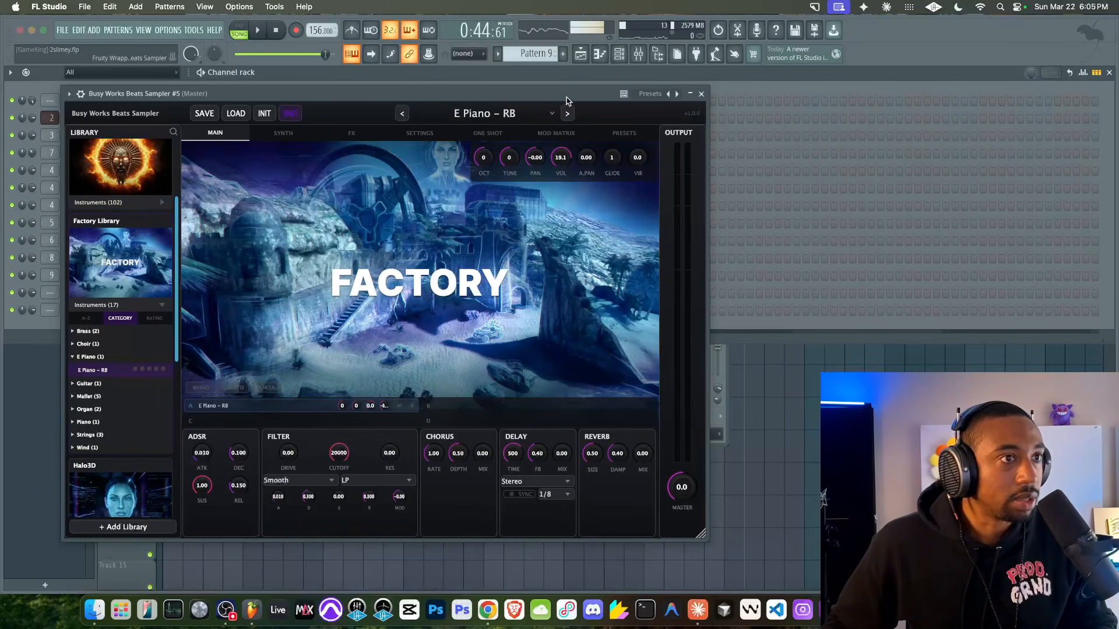
Play the song with the new electric piano channel selected and record its part into Pattern 9
{"action": "key", "text": "space"}
{"action": "left_click_drag", "start_coordinate": [569, 100], "coordinate": [723, 100]}
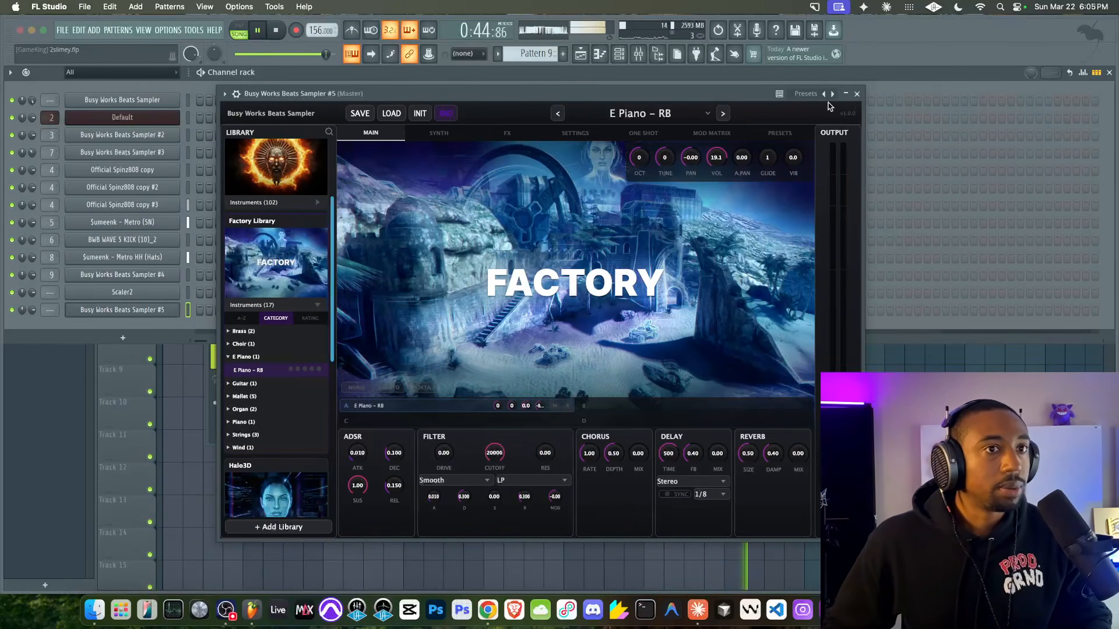
{"action": "left_click", "coordinate": [858, 94]}
{"action": "left_click", "coordinate": [631, 395]}
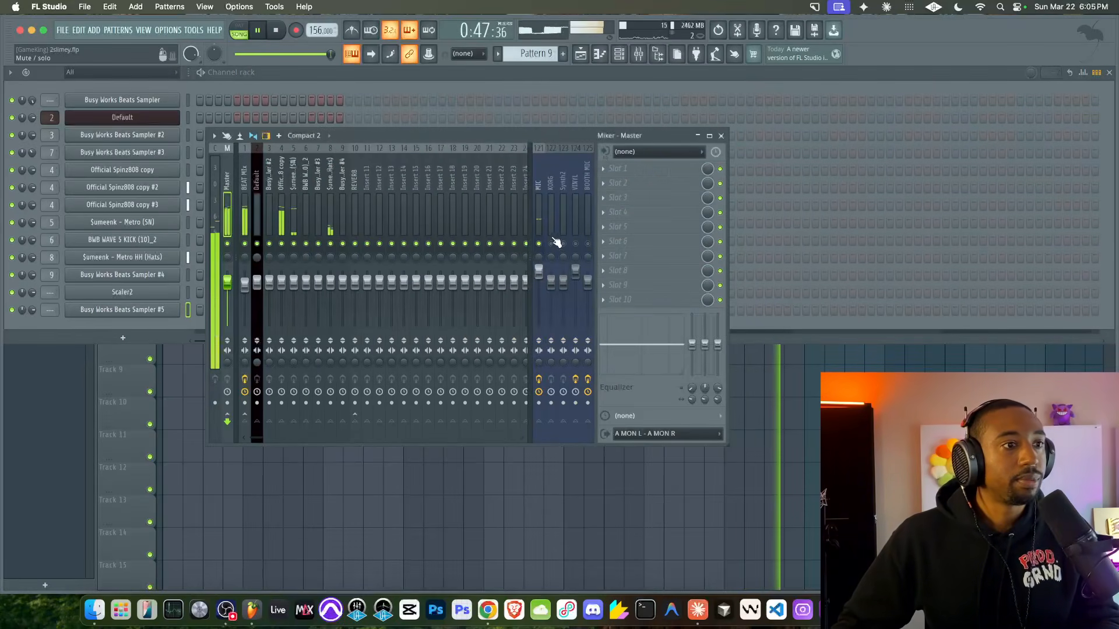
{"action": "left_click", "coordinate": [188, 318]}
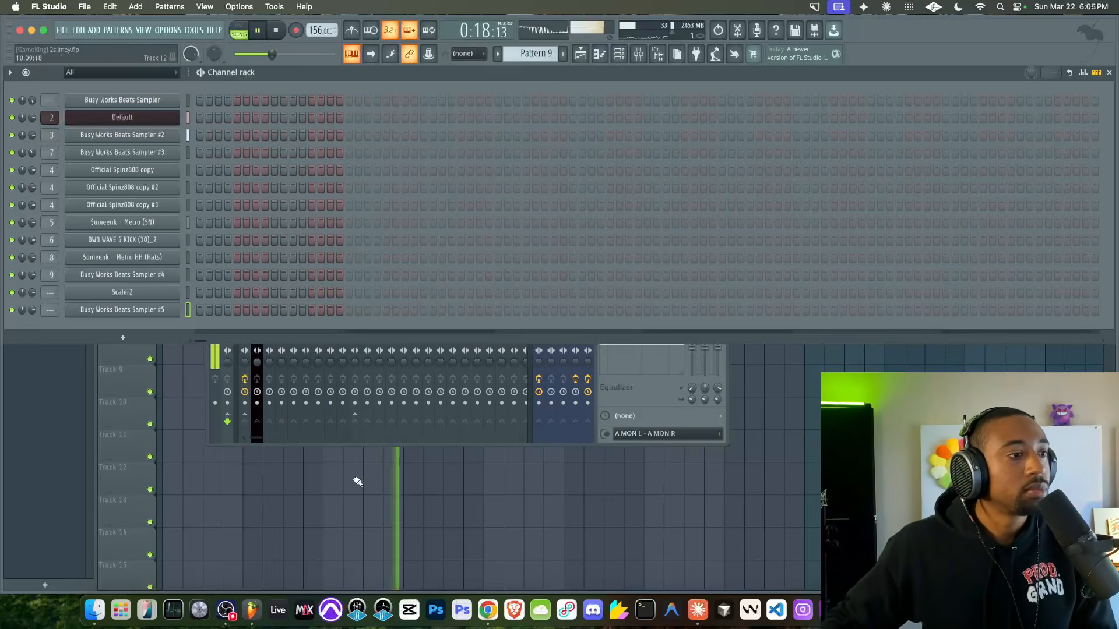
{"action": "key", "text": "F5"}
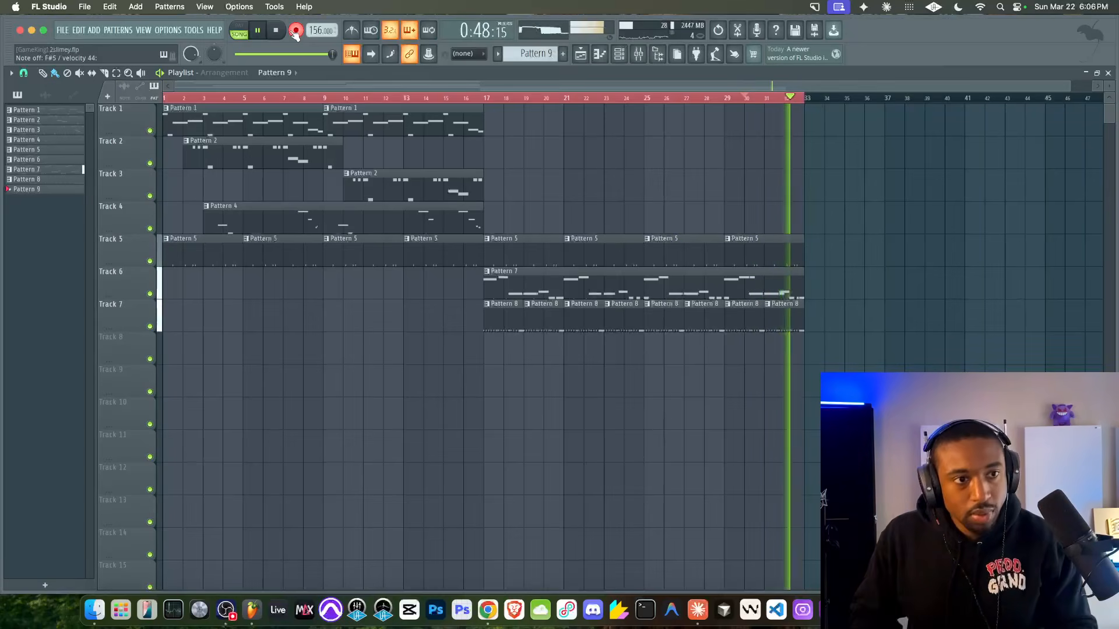
{"action": "key", "text": "space"}
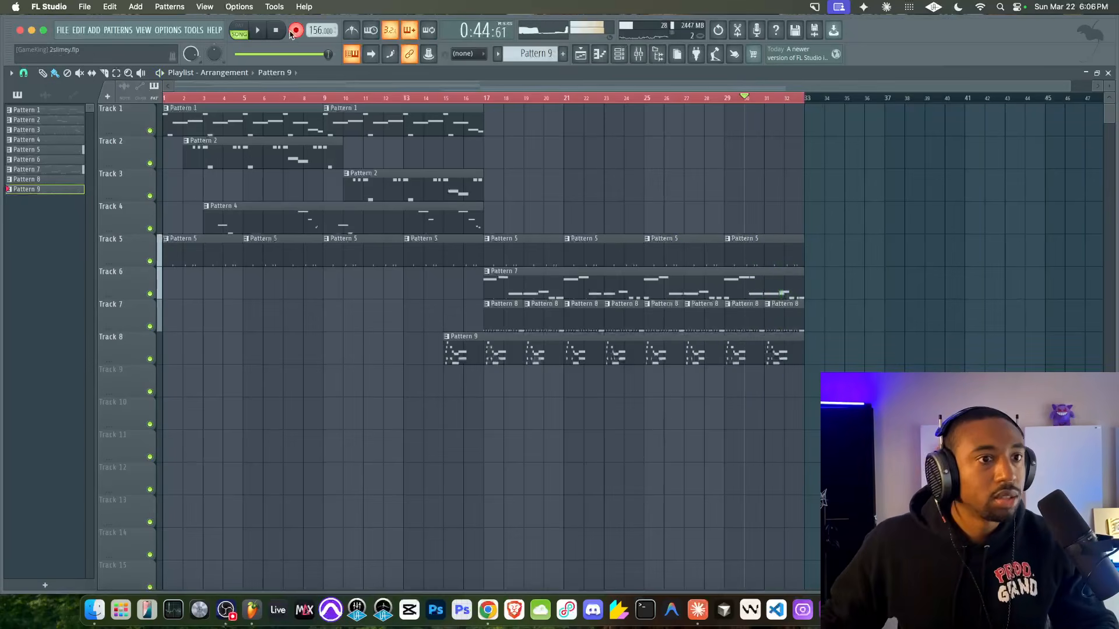
Save the project with recording disarmed and play the song from bar 15
{"action": "left_click", "coordinate": [635, 54]}
{"action": "key", "text": "F9"}
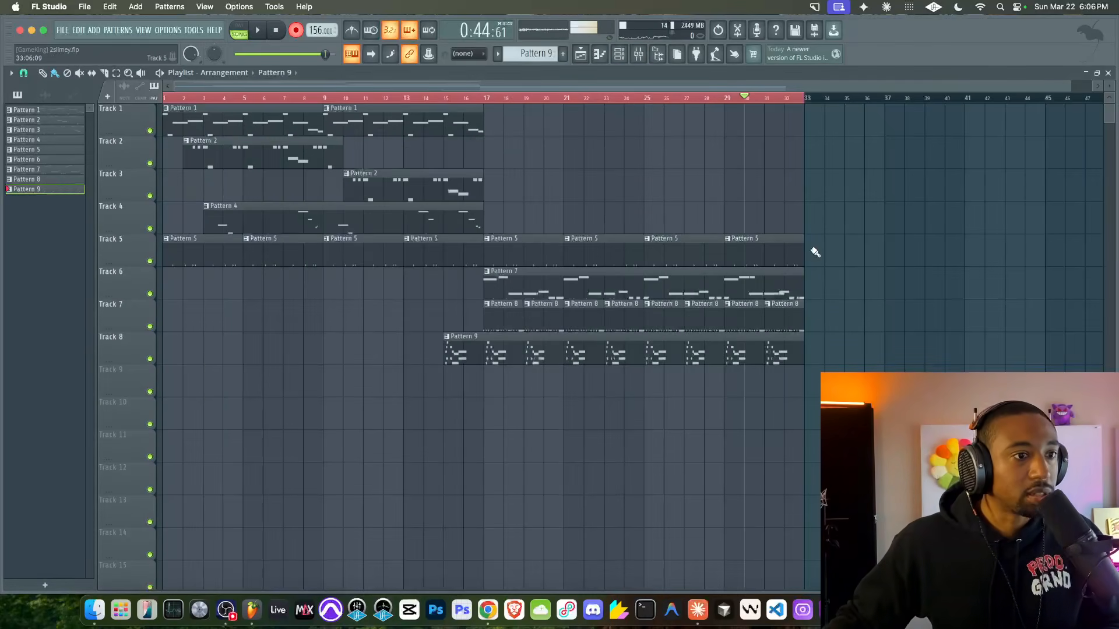
{"action": "left_click", "coordinate": [454, 97]}
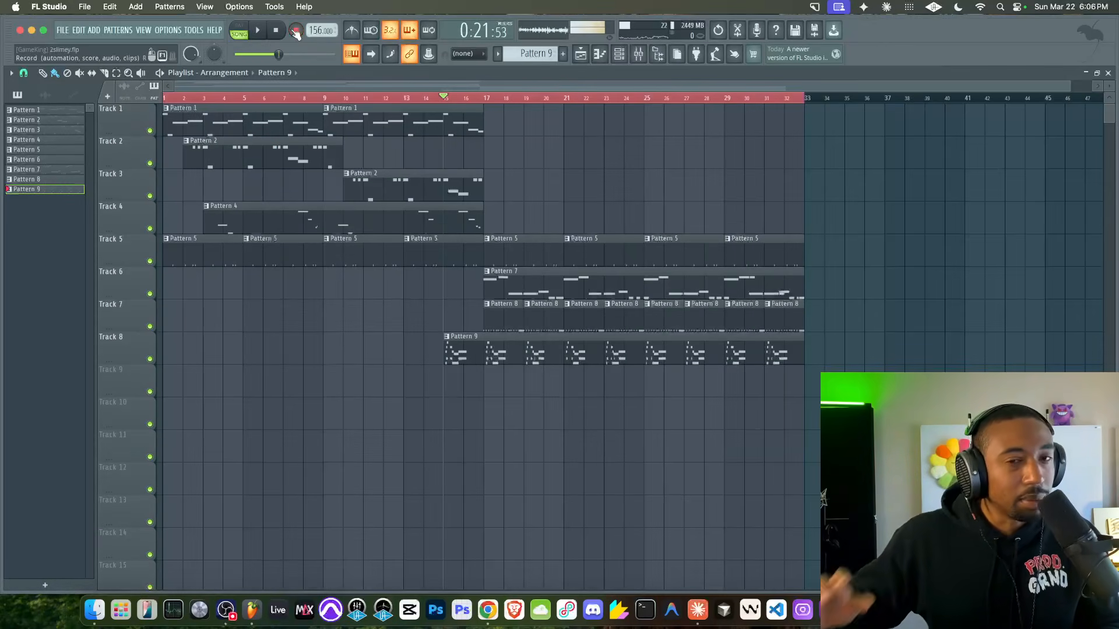
{"action": "key", "text": "super+s"}
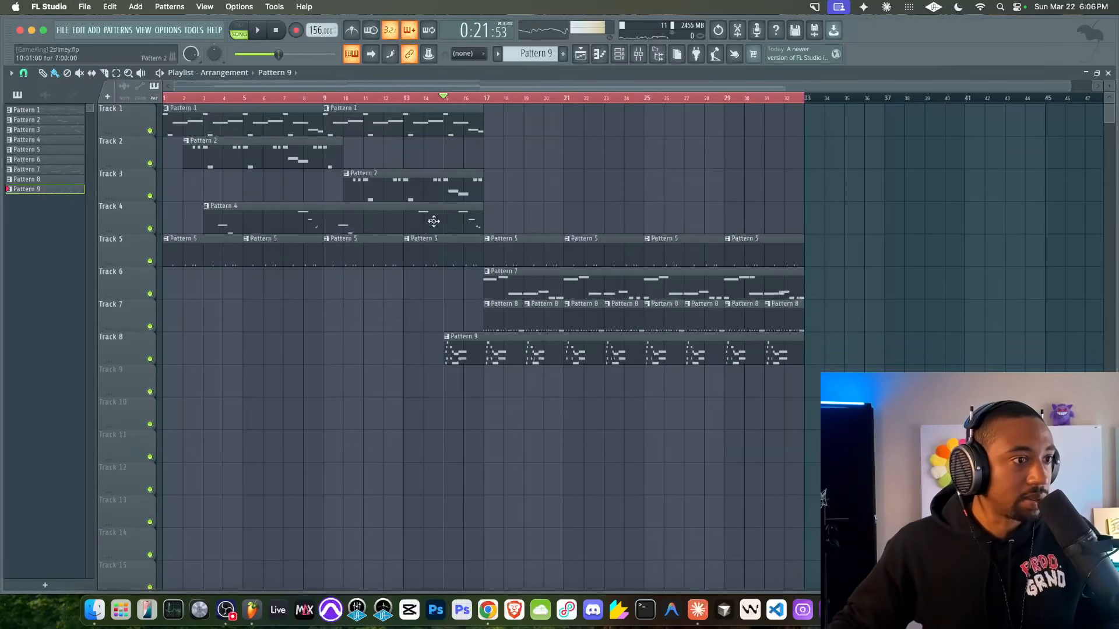
{"action": "key", "text": "space"}
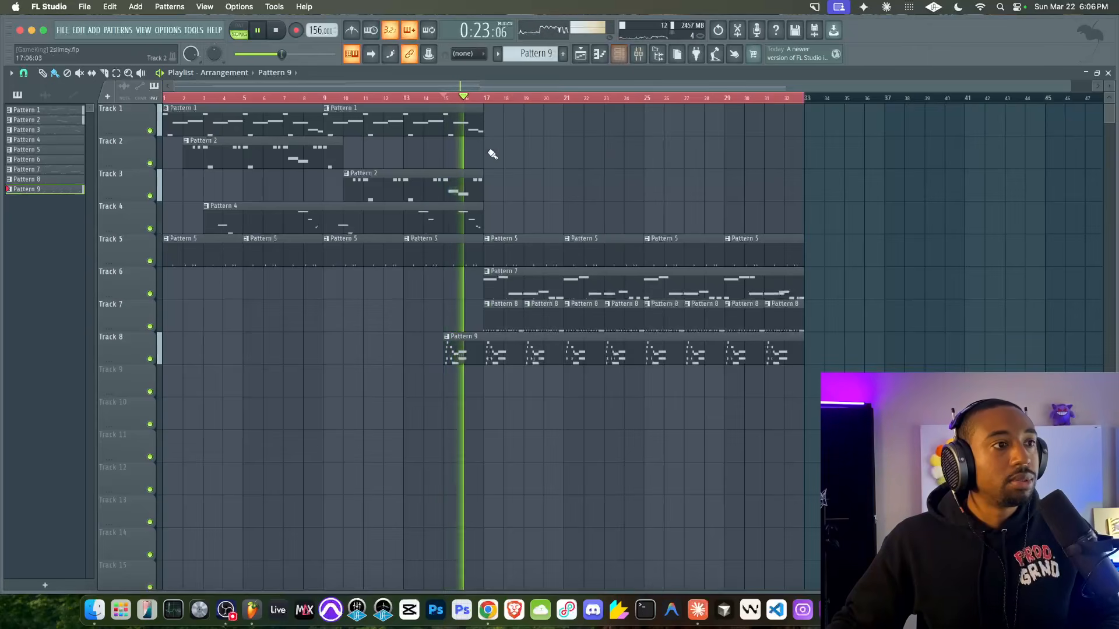
Try shortening the Pattern 2 clip on Track 3 from its end, and undo it
{"action": "left_click_drag", "start_coordinate": [483, 187], "coordinate": [431, 188]}
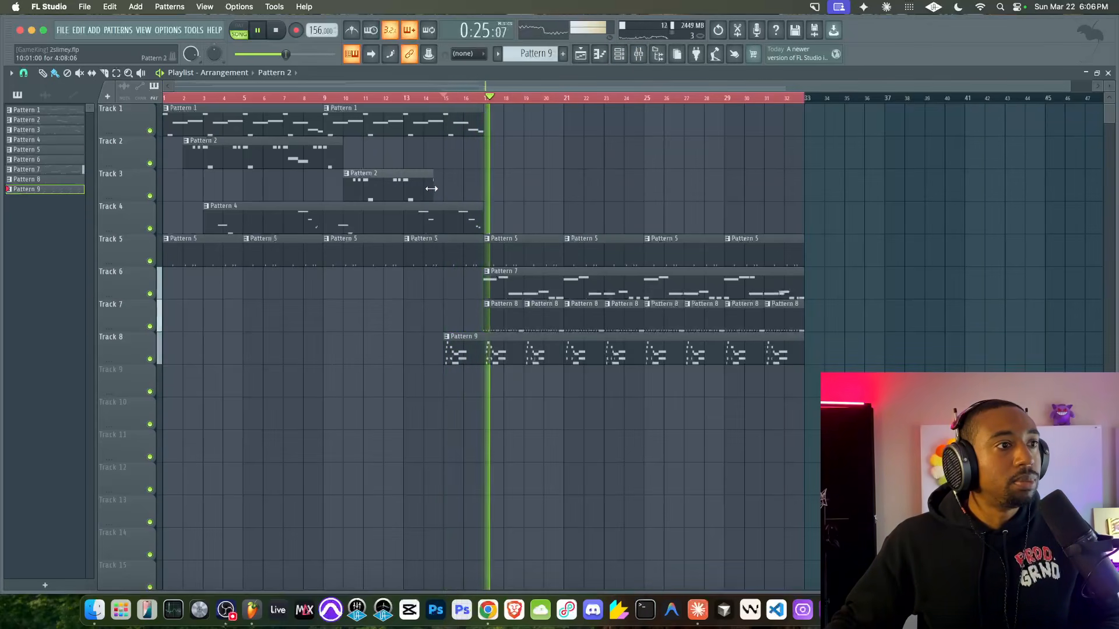
{"action": "key", "text": "super+z"}
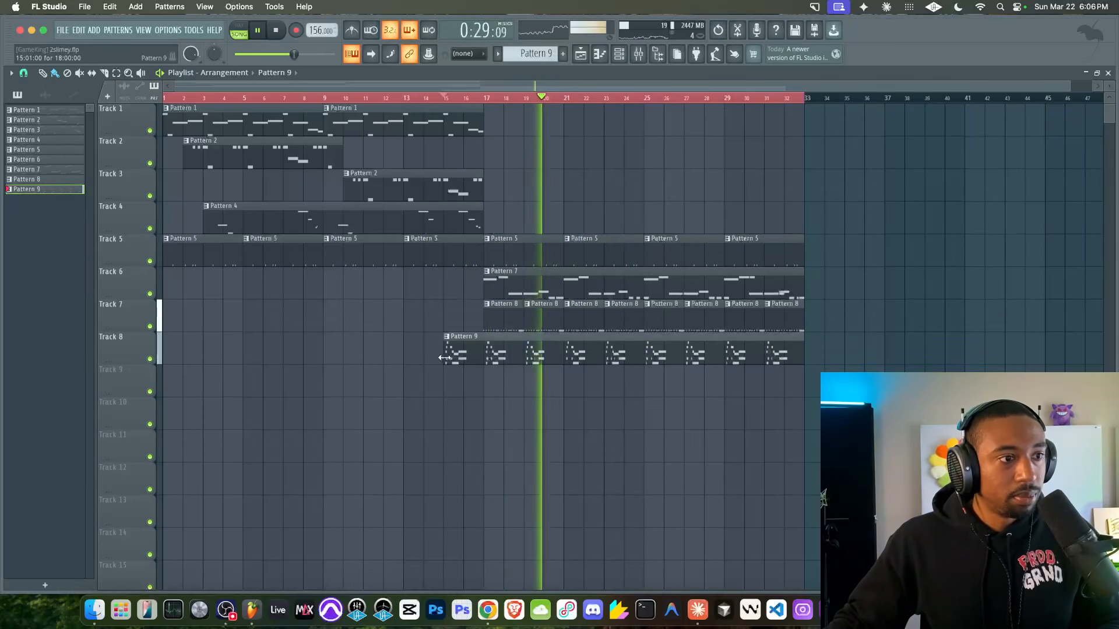
Trim the start of the Pattern 9 clip on Track 8 to just before bar 17 and stop playback
{"action": "left_click_drag", "start_coordinate": [445, 358], "coordinate": [484, 358]}
{"action": "left_click", "coordinate": [619, 55]}
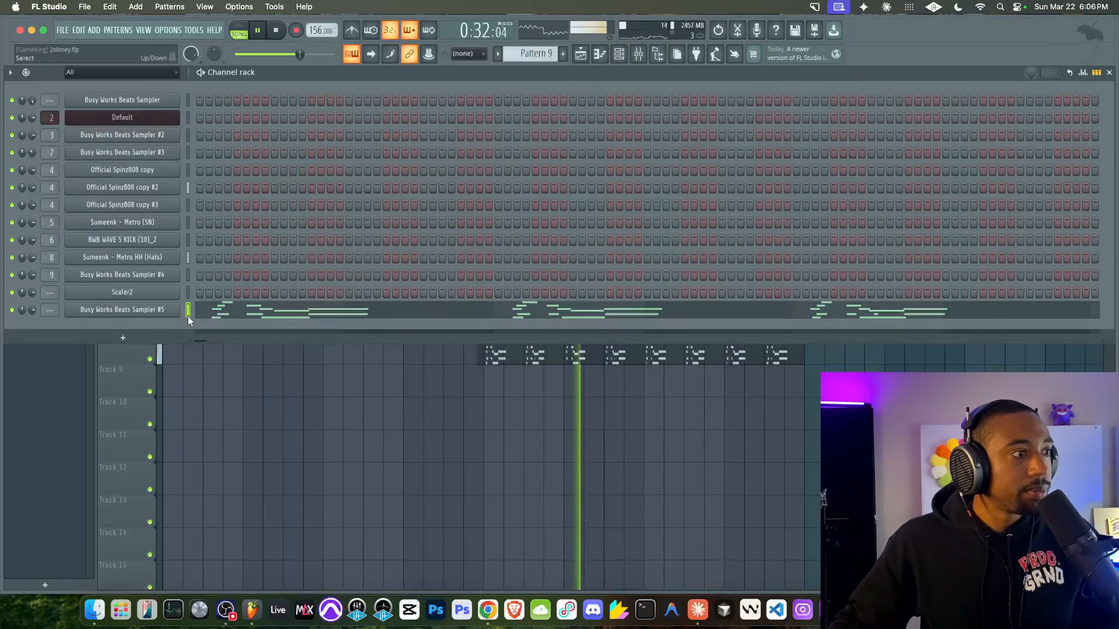
{"action": "key", "text": "space"}
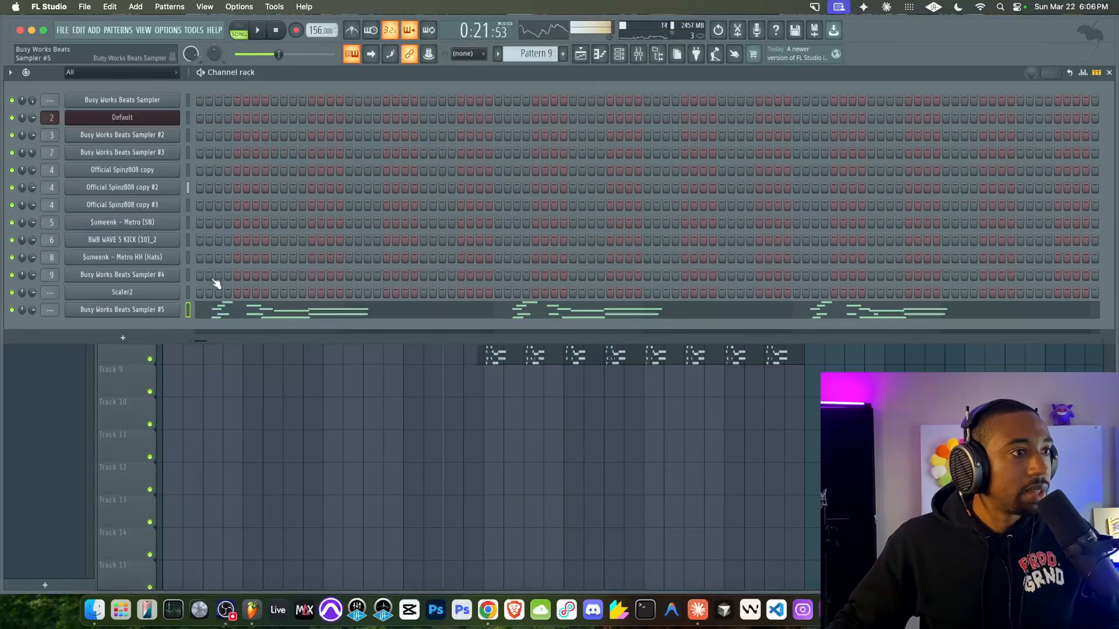
Reroute the unused mixer inserts from 11 onward to the Master instead of BEAT MIX
{"action": "left_click", "coordinate": [638, 55]}
{"action": "left_click_drag", "start_coordinate": [364, 210], "coordinate": [531, 210]}
{"action": "scroll", "coordinate": [419, 214], "scroll_direction": "left", "scroll_amount": 5}
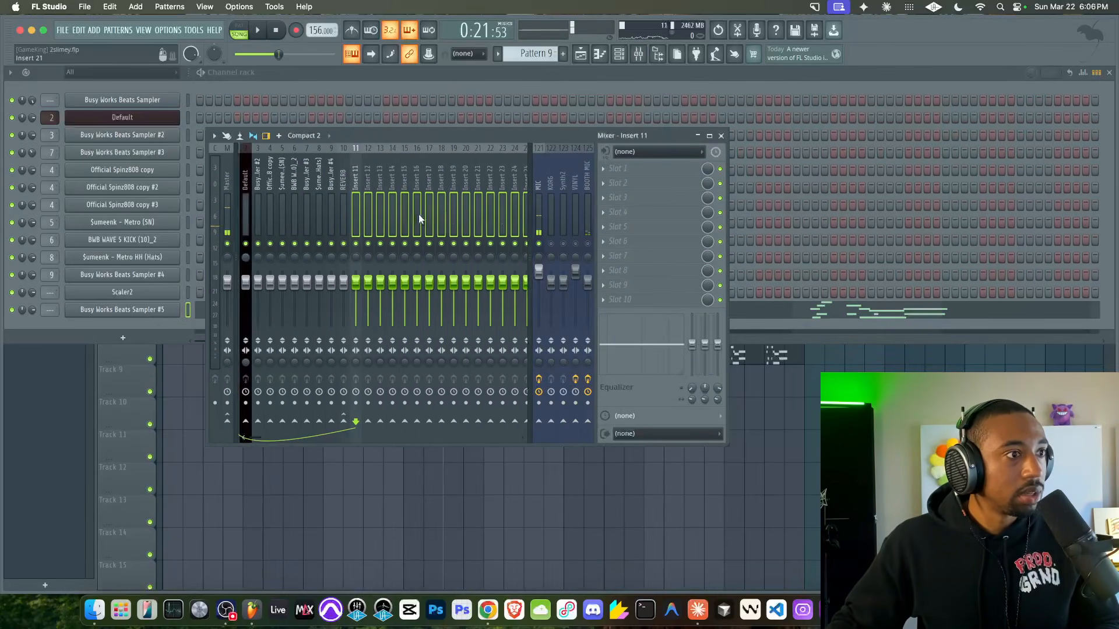
{"action": "right_click", "coordinate": [228, 421]}
{"action": "left_click", "coordinate": [240, 440]}
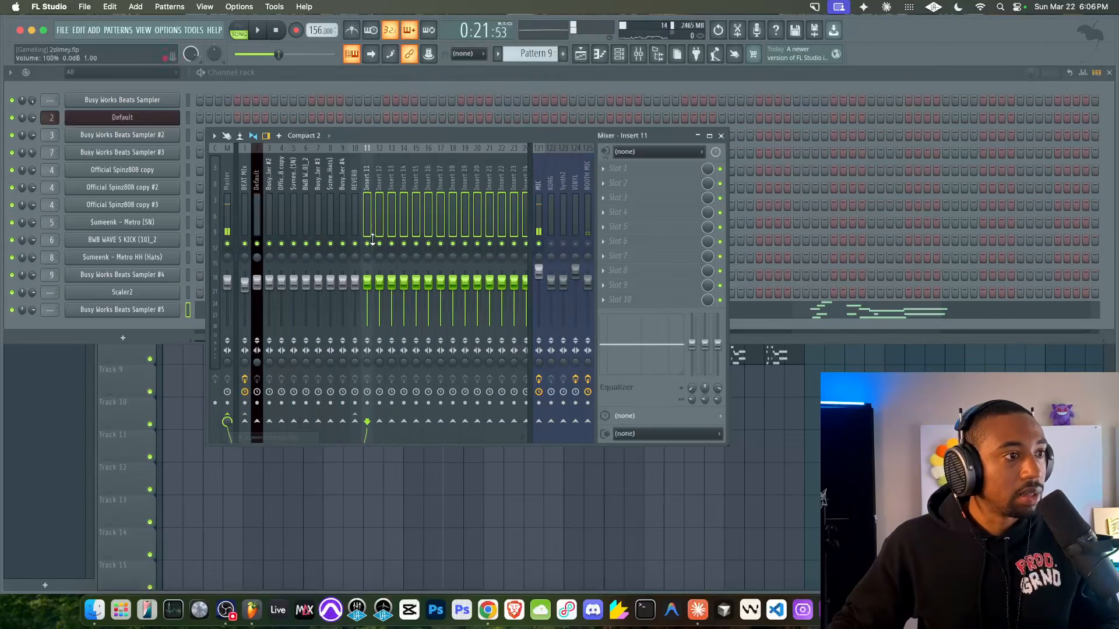
Assign the Scaler2 and Busy Works Beats Sampler #5 channels to mixer inserts 11 and 12
{"action": "left_click", "coordinate": [376, 192]}
{"action": "key", "text": "space"}
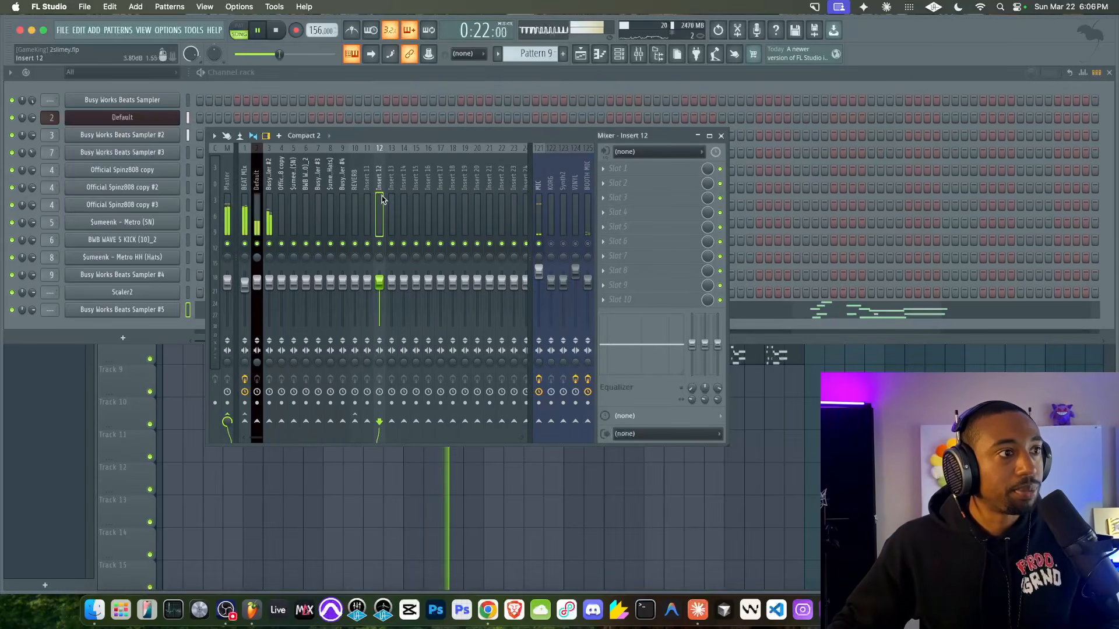
{"action": "left_click", "coordinate": [366, 201]}
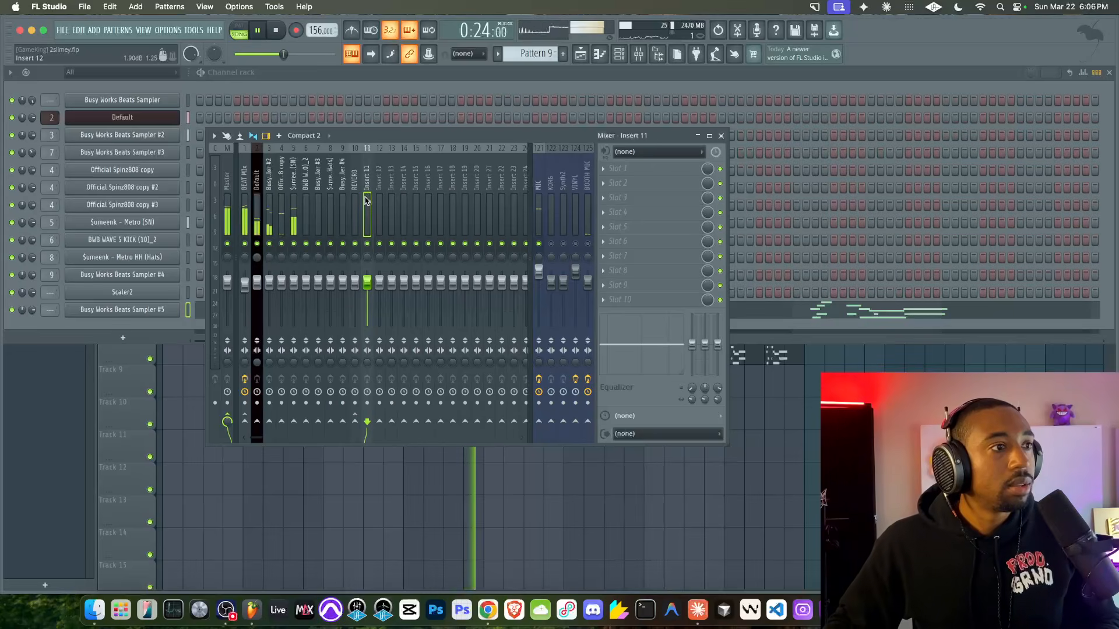
{"action": "left_click", "coordinate": [187, 295]}
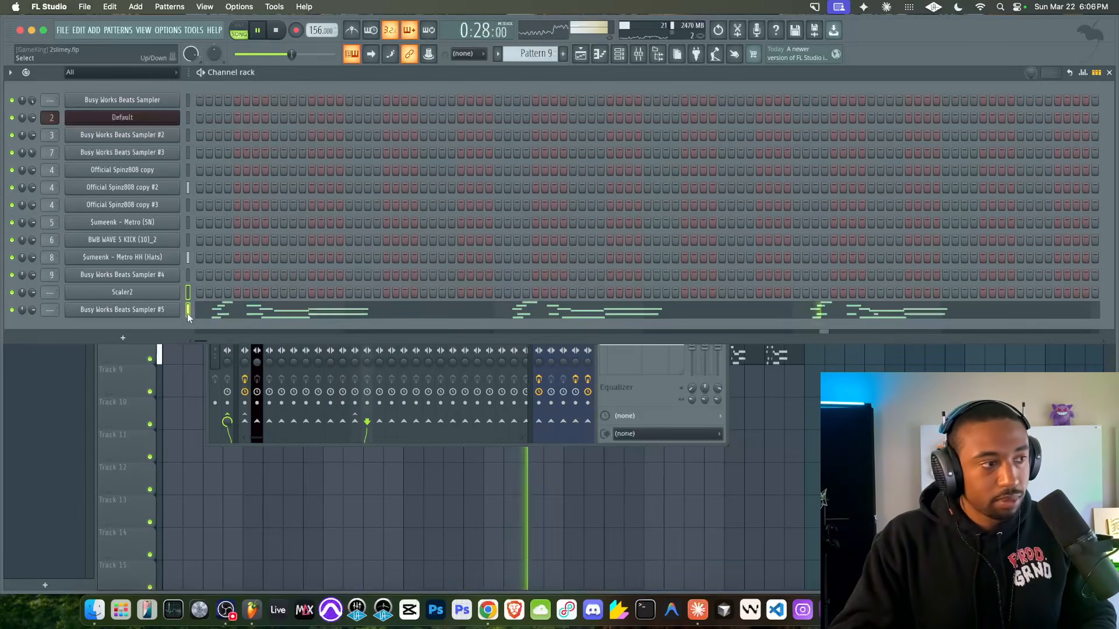
{"action": "key", "text": "super+l"}
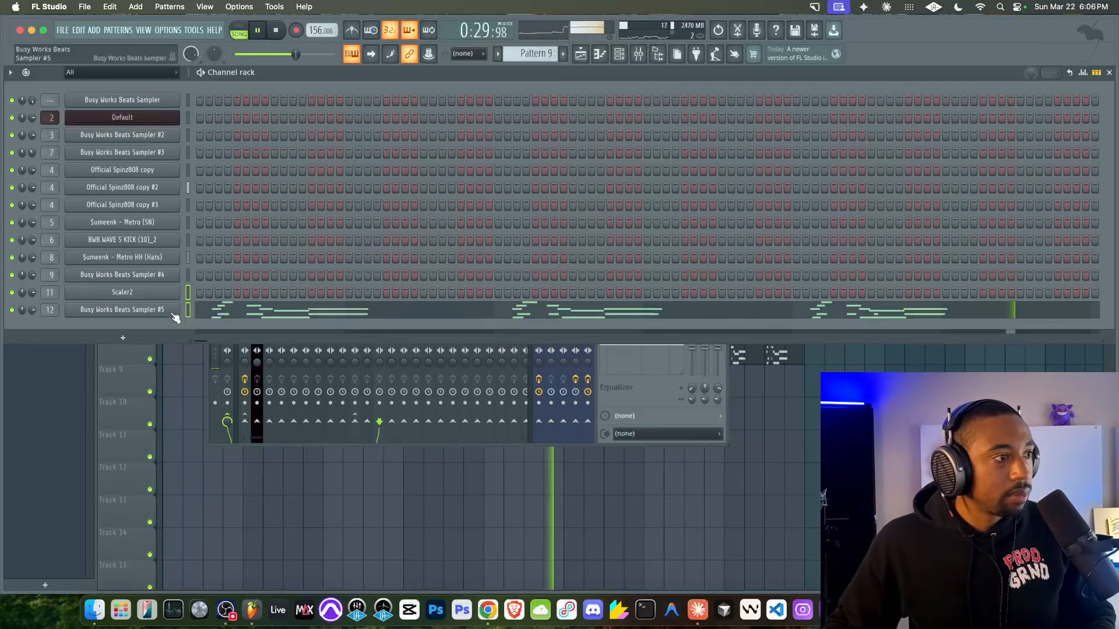
Add another Busy Works Beats Sampler channel and load the Brass - Big Brarss user preset
{"action": "left_click", "coordinate": [123, 338]}
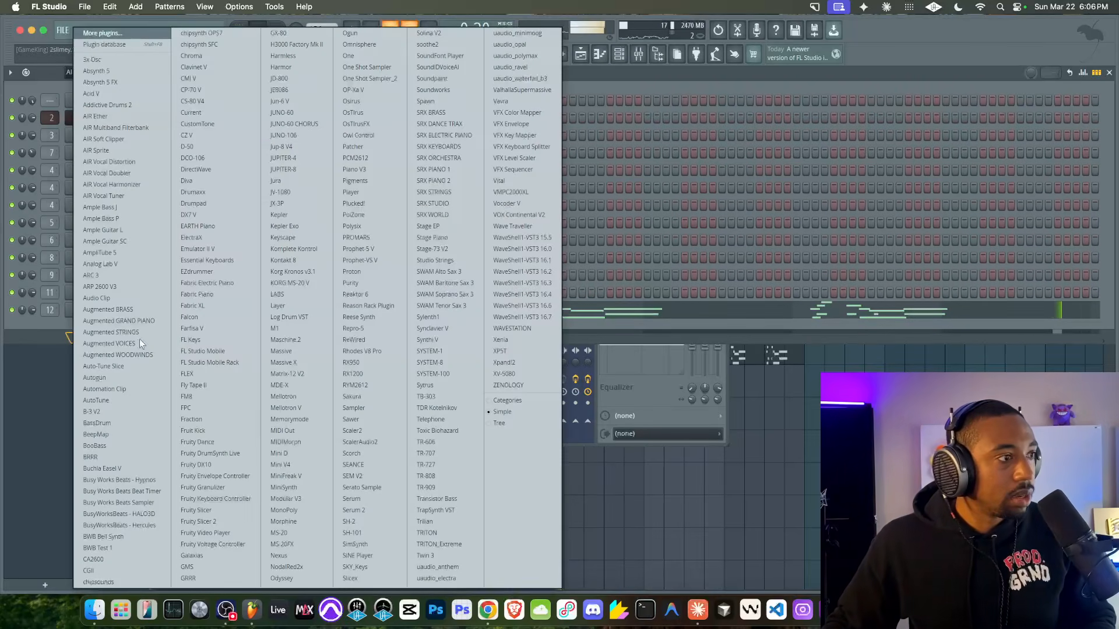
{"action": "left_click", "coordinate": [133, 503]}
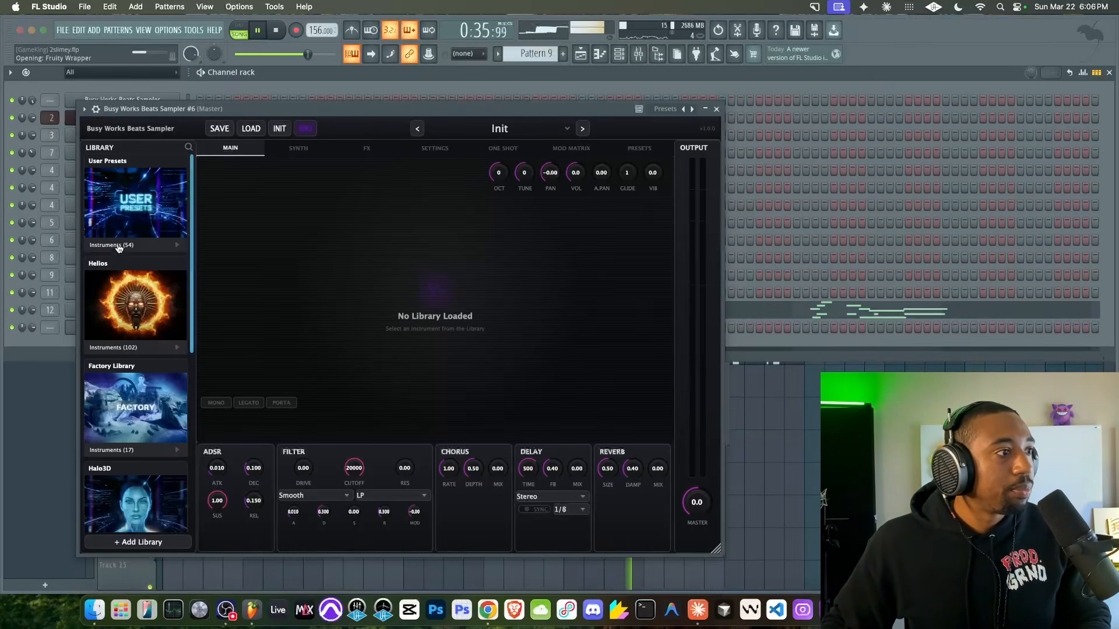
{"action": "left_click", "coordinate": [116, 246]}
{"action": "left_click", "coordinate": [118, 285]}
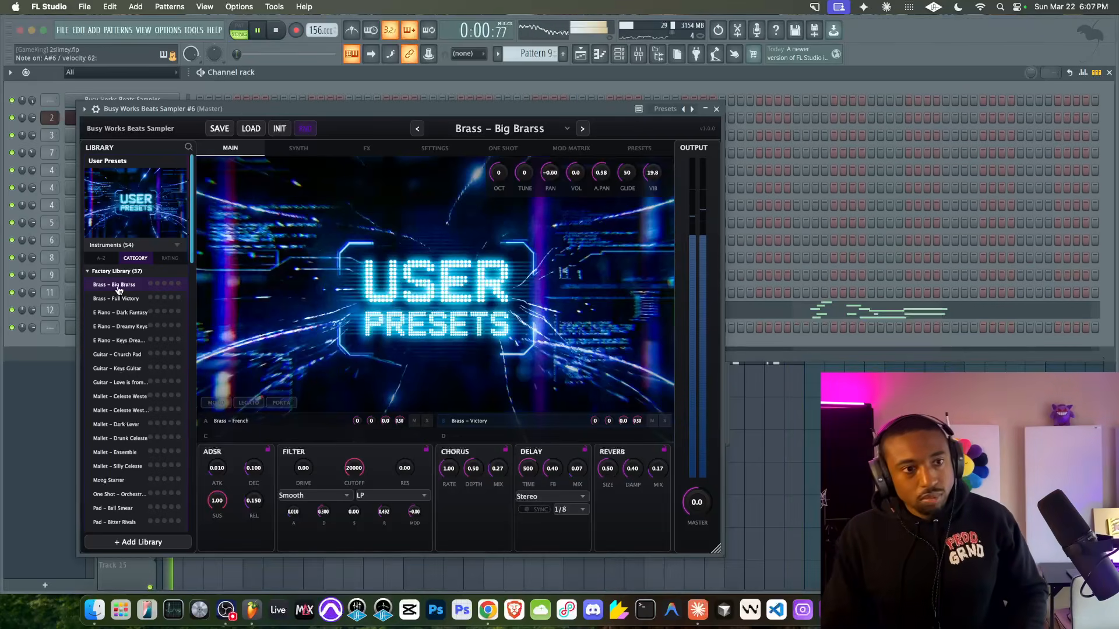
Close the sampler window and record a brass part into Pattern 9 from bar 17 to the end of the arrangement
{"action": "key", "text": "Escape"}
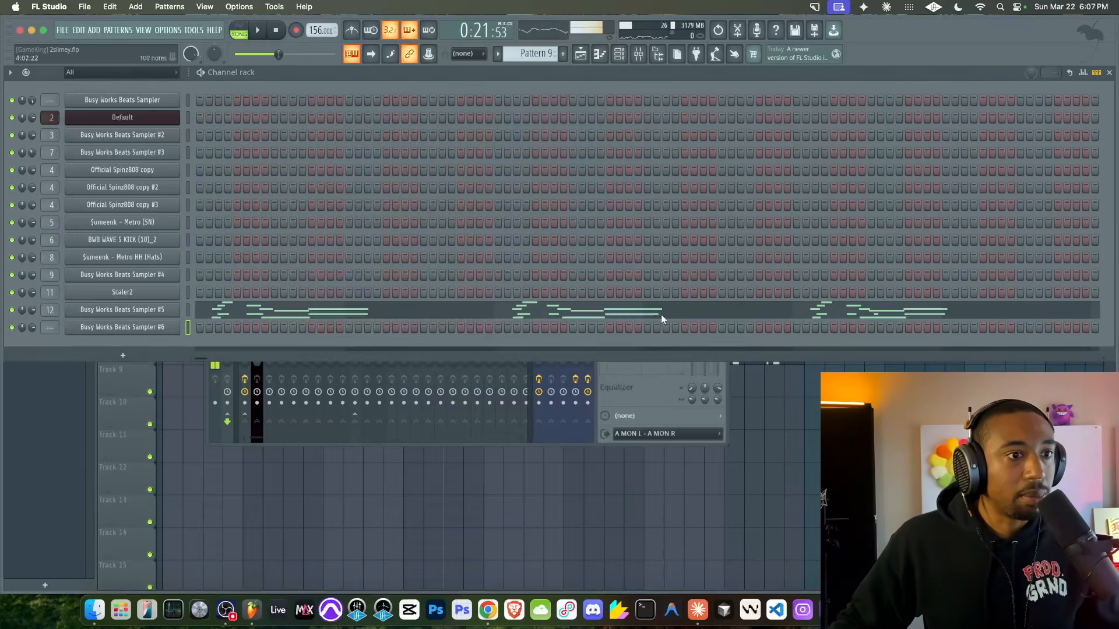
{"action": "key", "text": "Escape"}
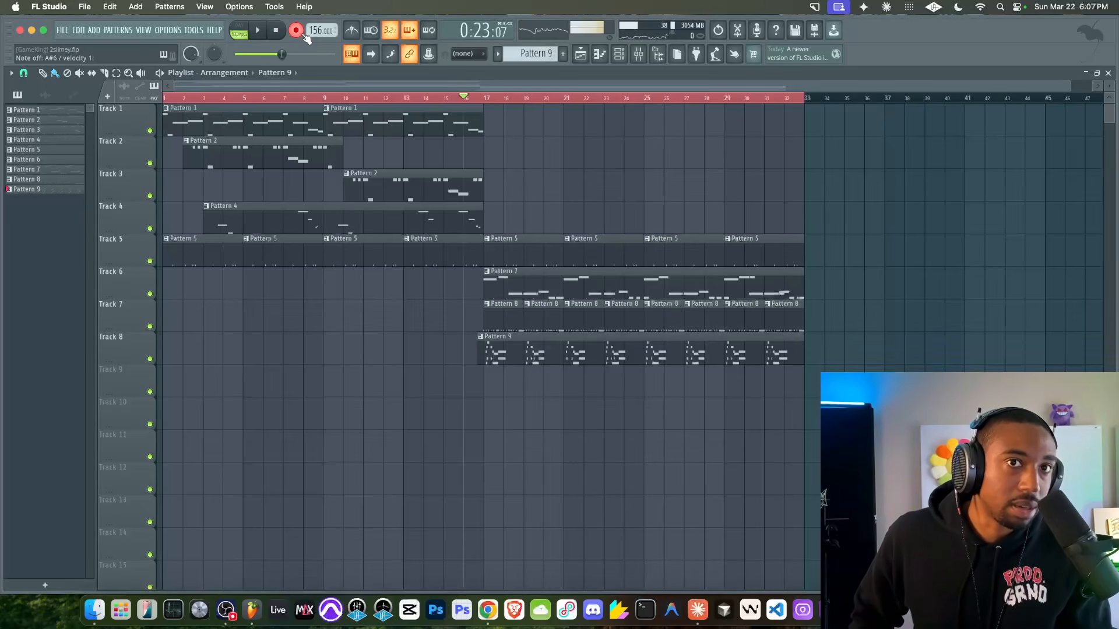
{"action": "key", "text": "space"}
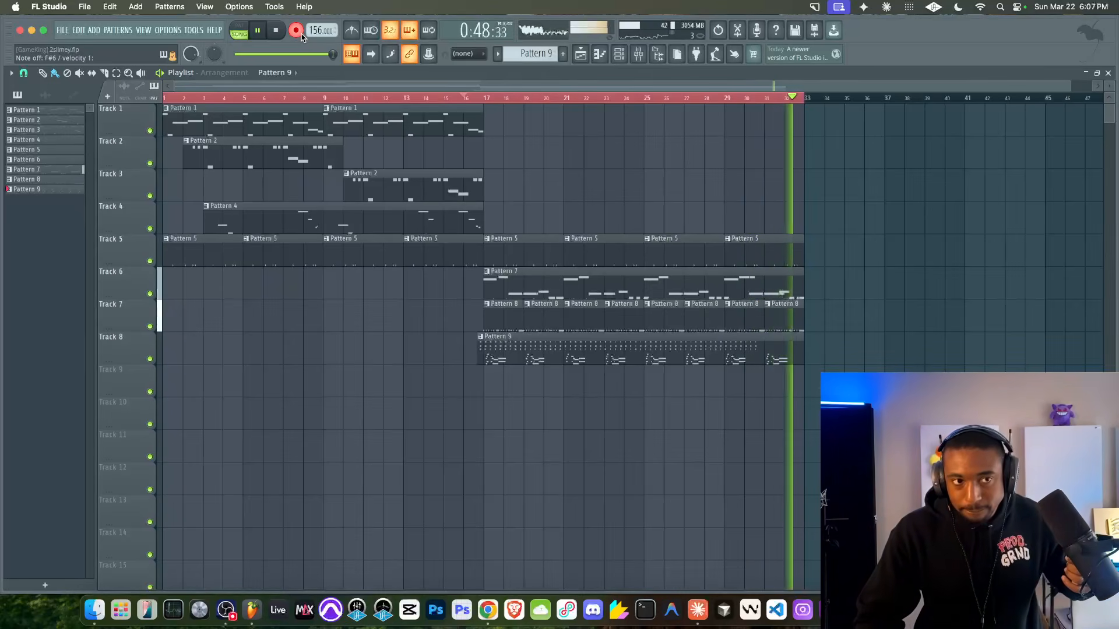
{"action": "key", "text": "space"}
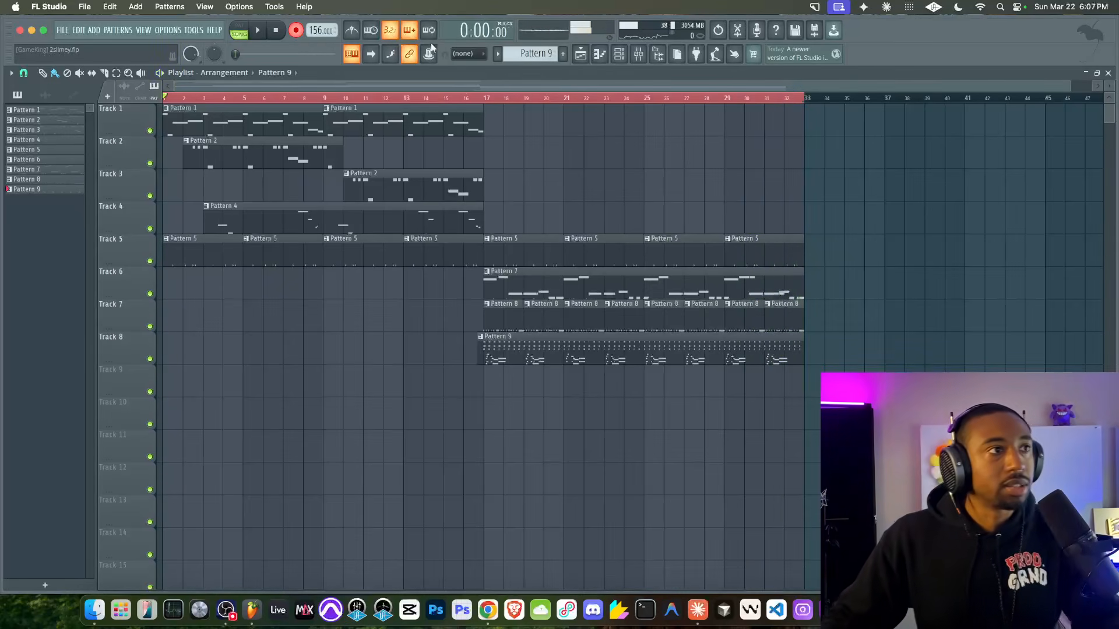
{"action": "left_click", "coordinate": [618, 54]}
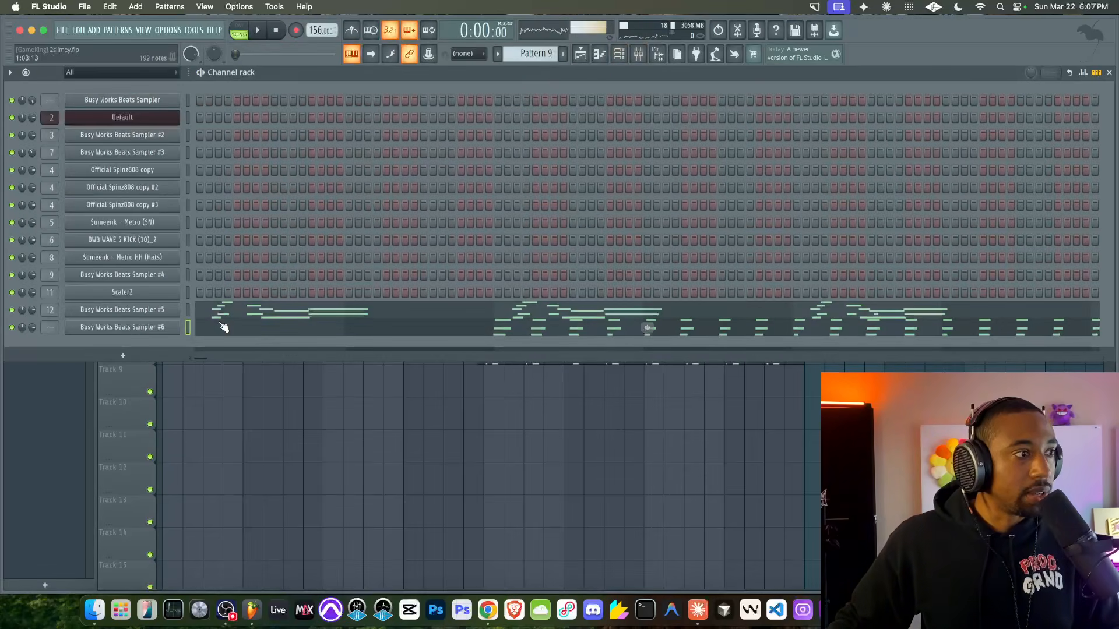
Assign Busy Works Beats Sampler #6 to mixer insert 13 and split its brass notes off into Pattern 10 on Track 9
{"action": "key", "text": "super+l"}
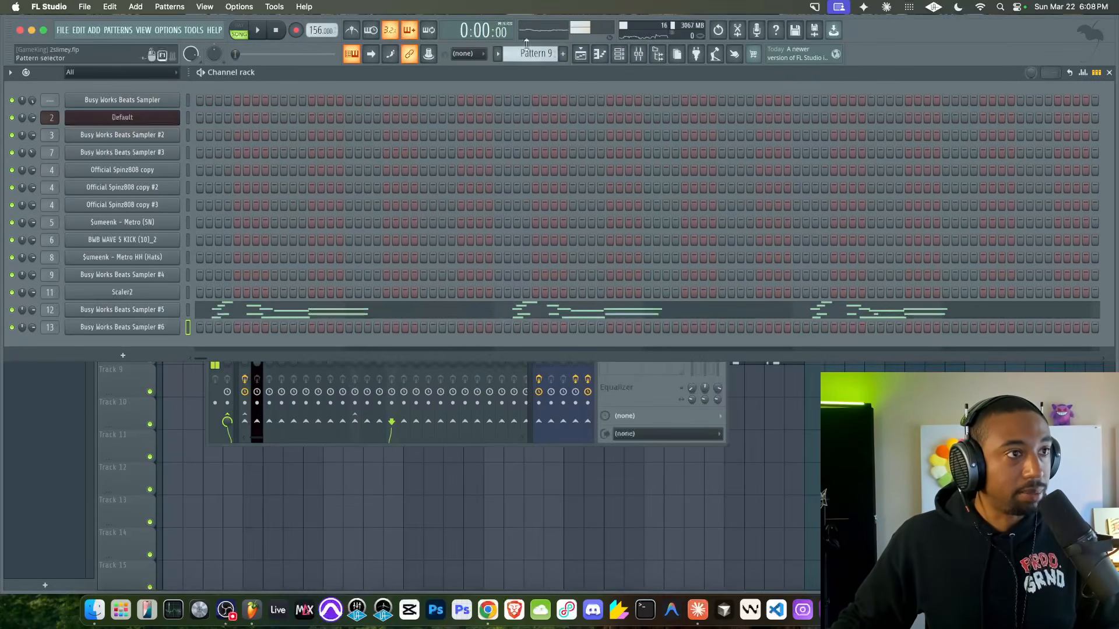
{"action": "scroll", "coordinate": [543, 54], "scroll_direction": "down", "scroll_amount": 1}
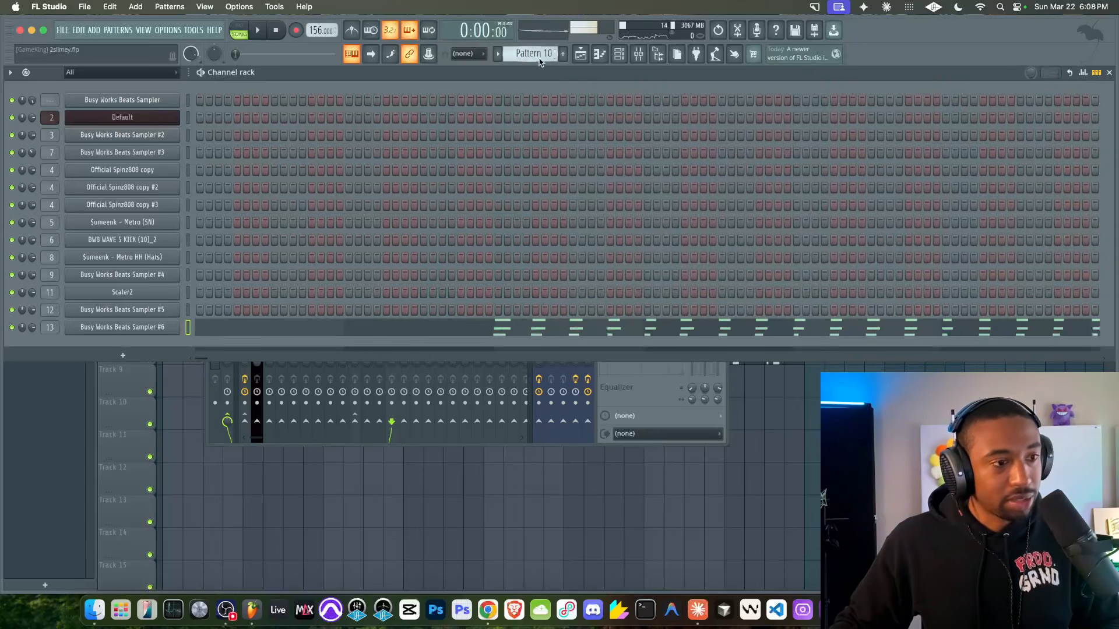
{"action": "right_click", "coordinate": [334, 513]}
{"action": "left_click", "coordinate": [470, 395]}
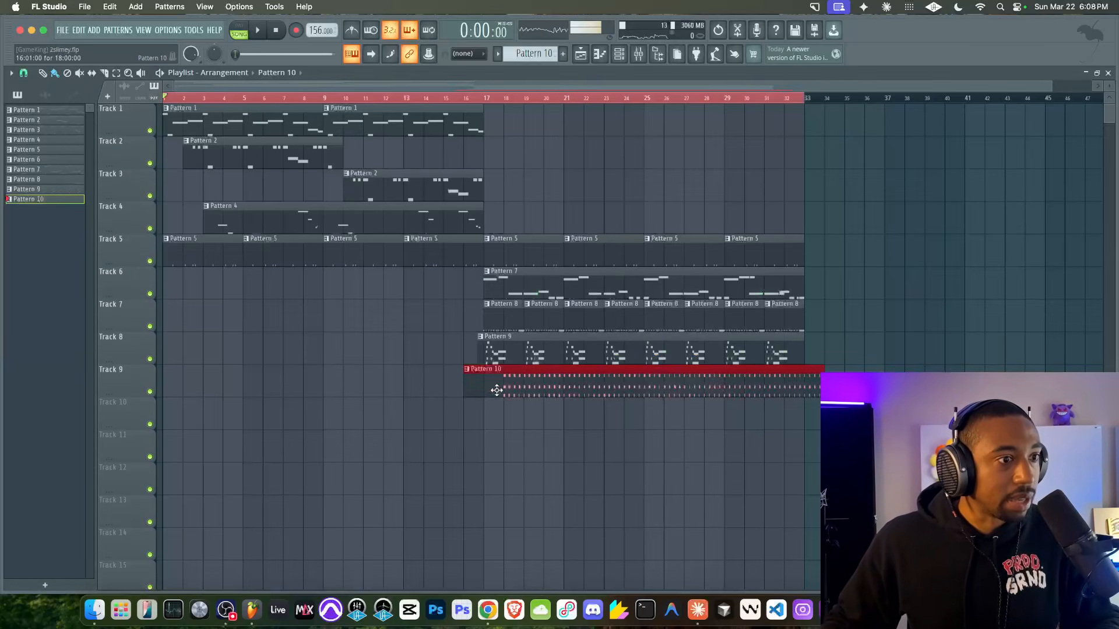
Lower the Busy Works Beats Sampler #6 insert's volume in the mixer while the arrangement plays from bar 17
{"action": "key", "text": "space"}
{"action": "key", "text": "F9"}
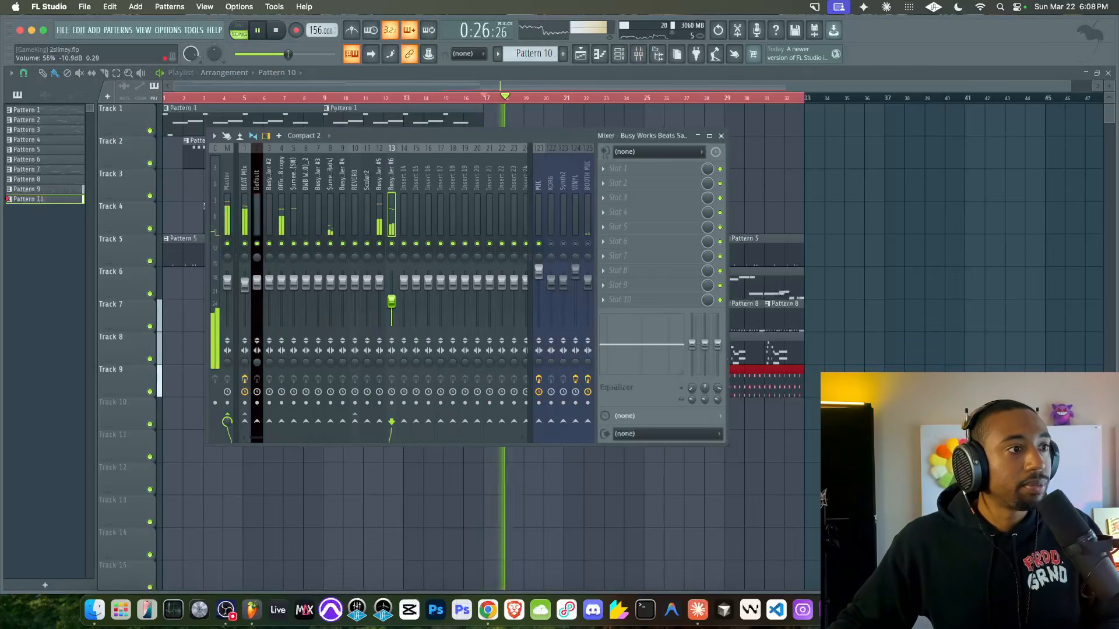
{"action": "key", "text": "space"}
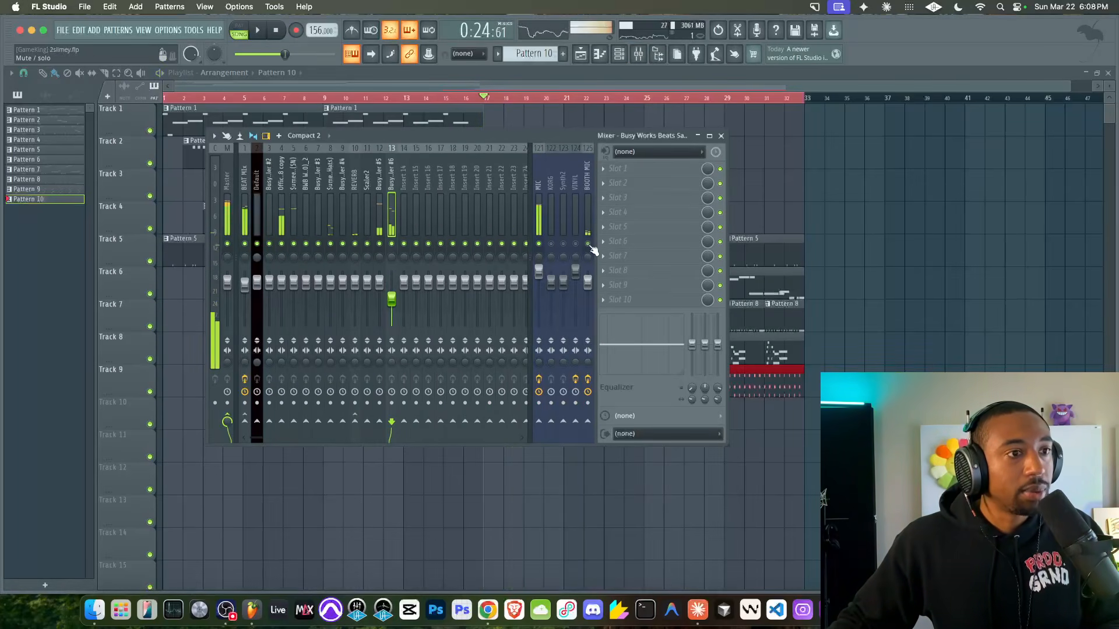
Check the effect chains on the BOOTH MIC and MIC inserts and play the beat from bar 17
{"action": "left_click", "coordinate": [592, 214]}
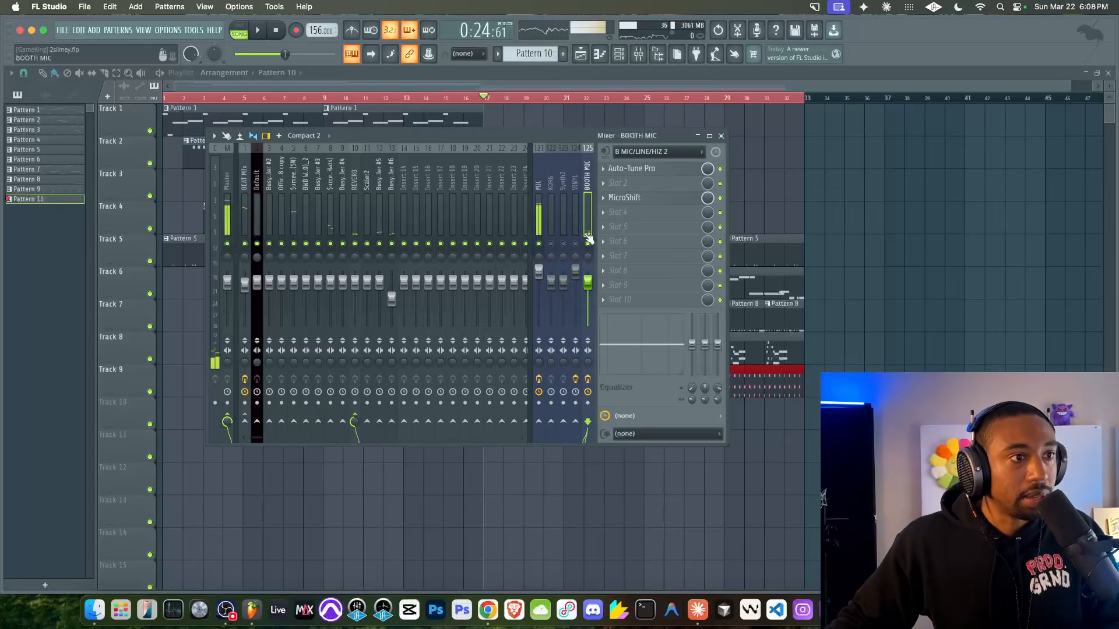
{"action": "left_click", "coordinate": [538, 221]}
{"action": "key", "text": "space"}
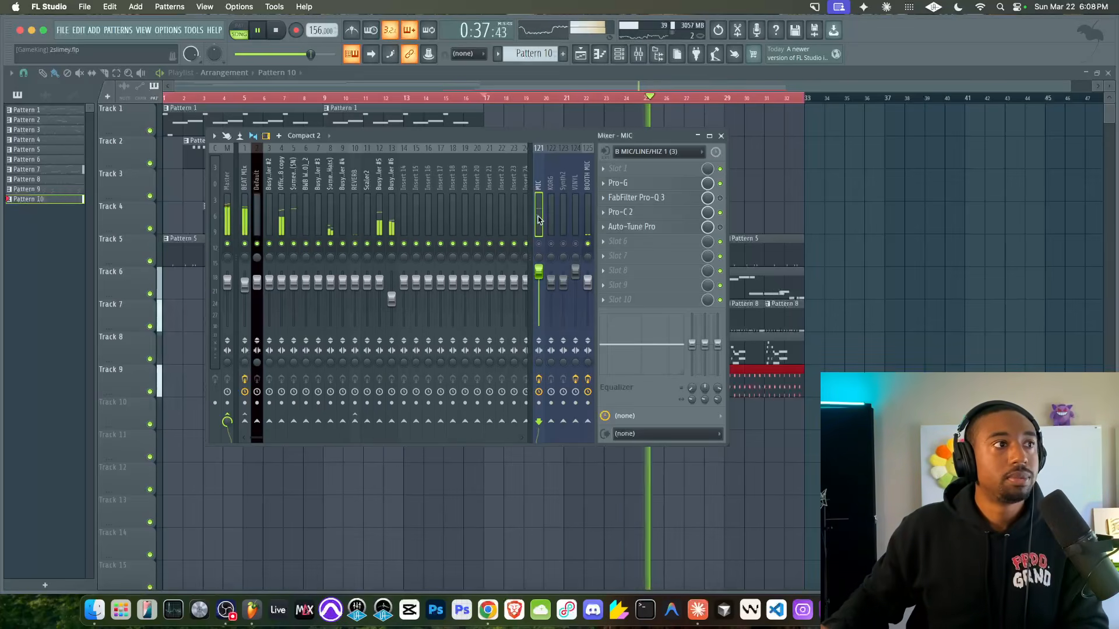
Close the mixer and set the channel volume to about 66% in the channel rack during playback
{"action": "left_click", "coordinate": [721, 135]}
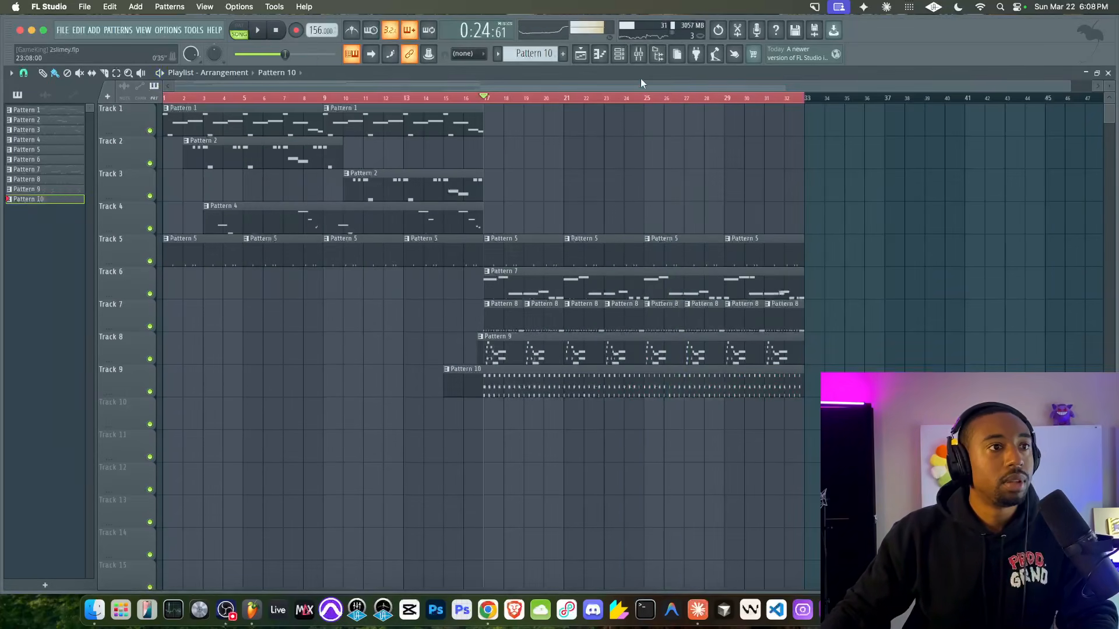
{"action": "left_click", "coordinate": [622, 55]}
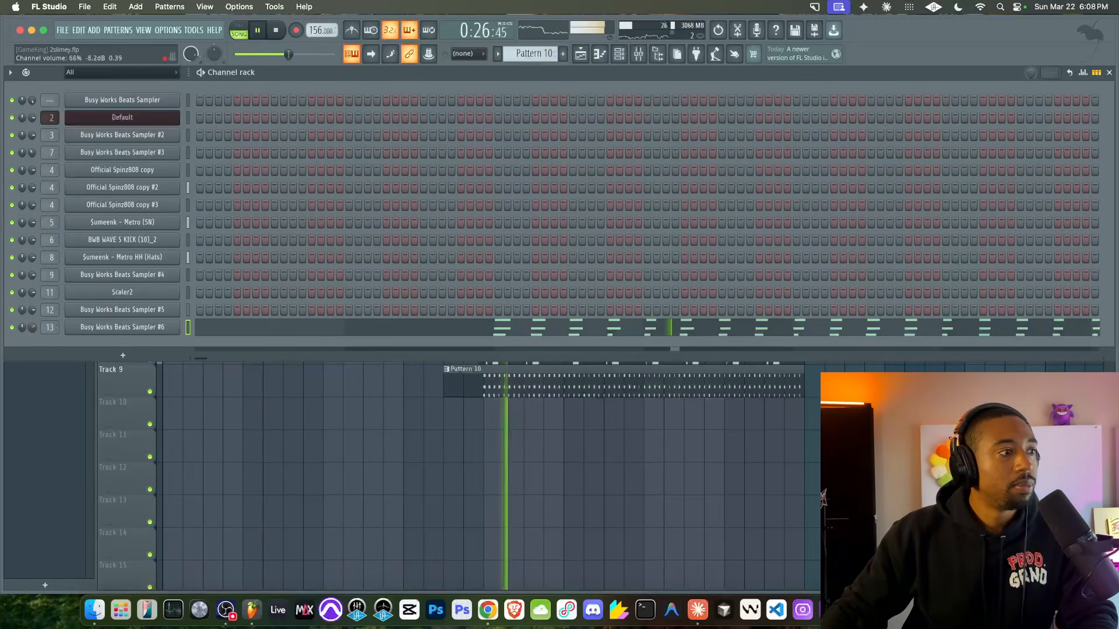
{"action": "key", "text": "F6"}
Play the arrangement from the start and lower the Busy Works Beats Sampler #2 insert's volume to about 75%
{"action": "left_click", "coordinate": [277, 31]}
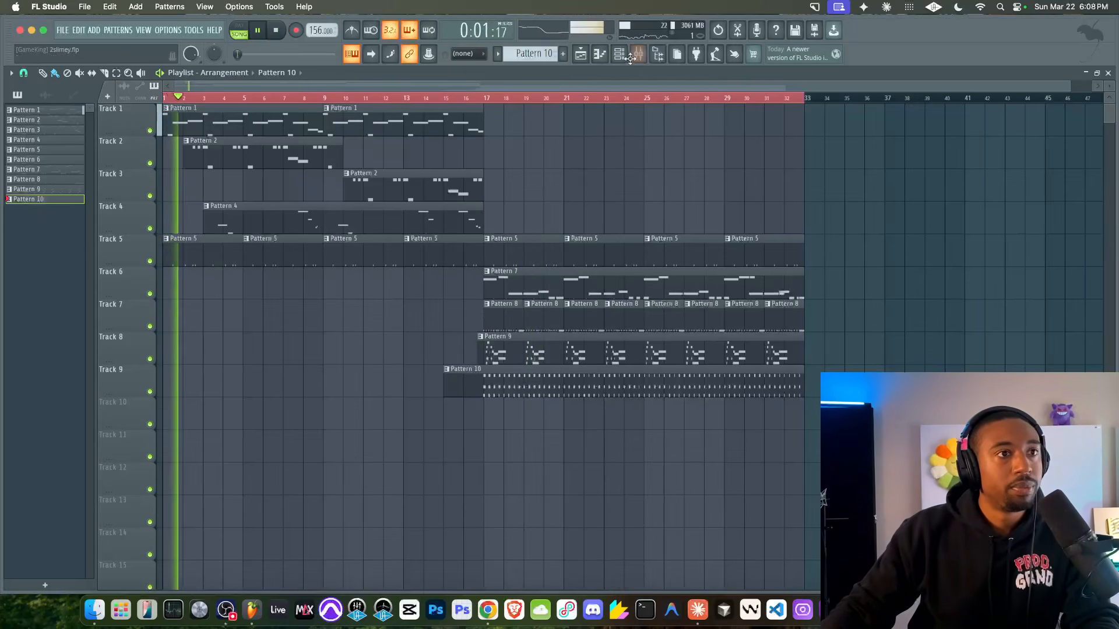
{"action": "key", "text": "F9"}
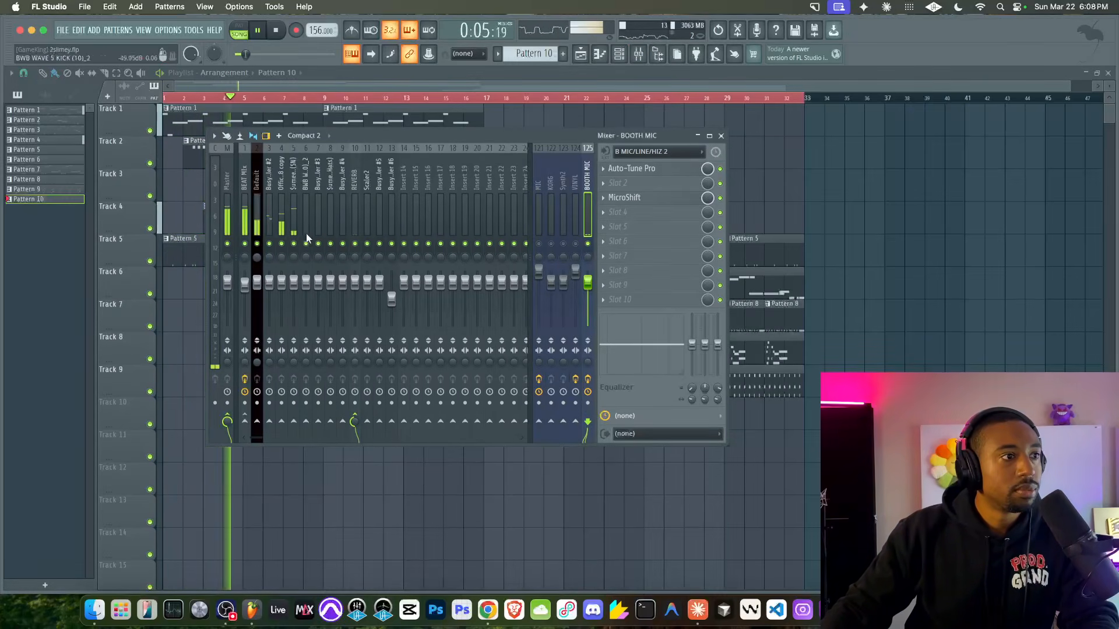
{"action": "left_click_drag", "start_coordinate": [271, 284], "coordinate": [269, 290]}
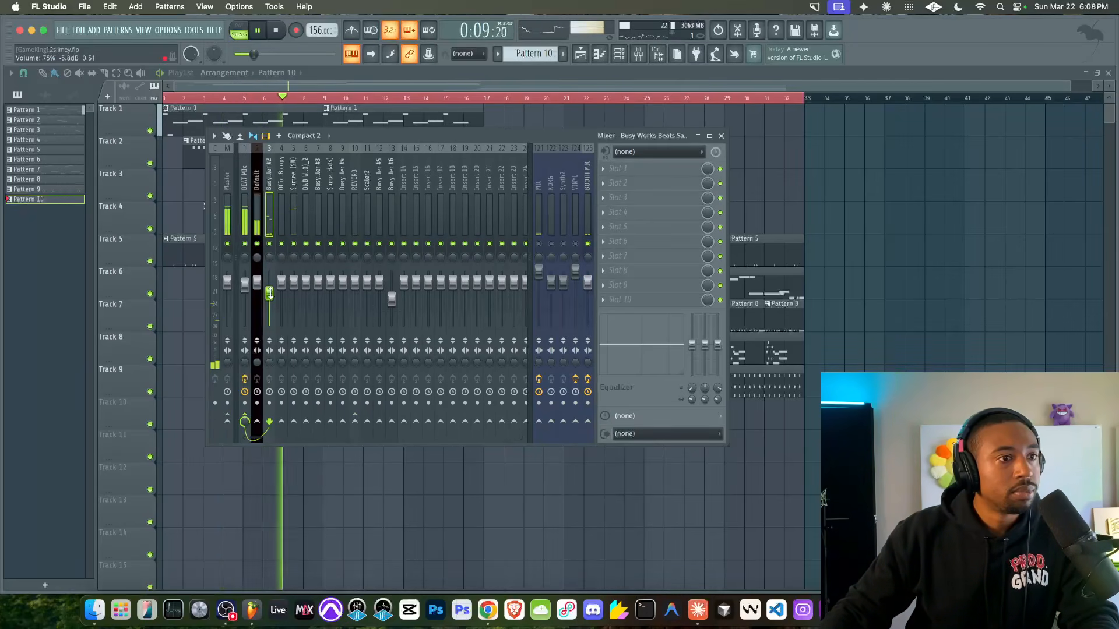
Arm the BOOTH MIC insert for recording and close the mixer
{"action": "left_click", "coordinate": [588, 221]}
{"action": "left_click", "coordinate": [587, 402]}
{"action": "right_click", "coordinate": [565, 452]}
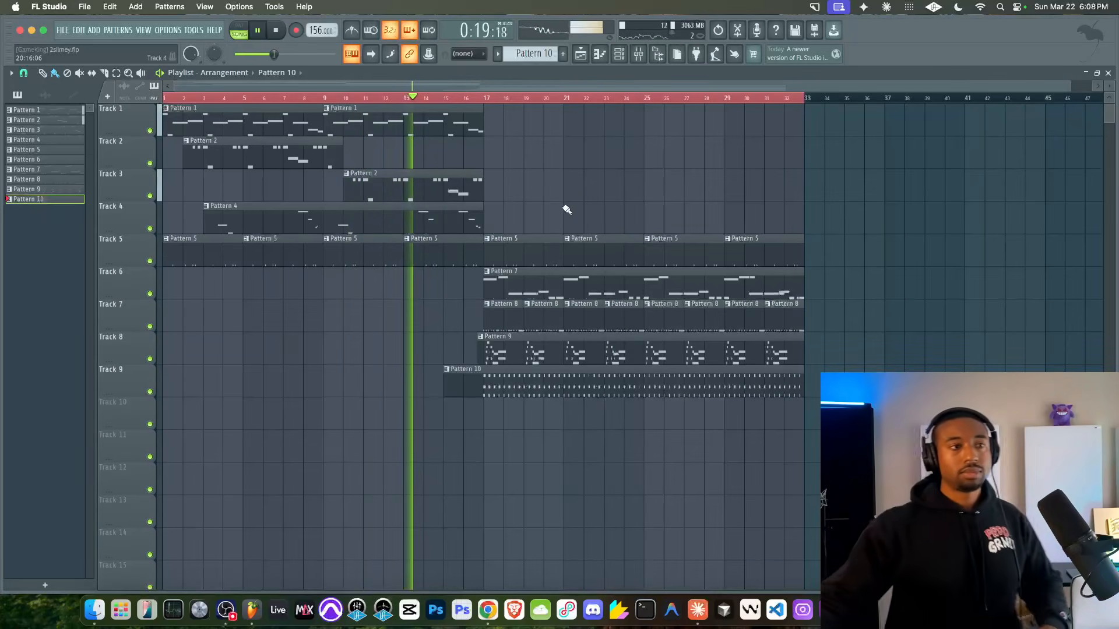
Stop playback and add FabFilter Pro-G after Auto-Tune Pro on the BOOTH MIC insert with the Vocal Allround preset
{"action": "key", "text": "F9"}
{"action": "key", "text": "space"}
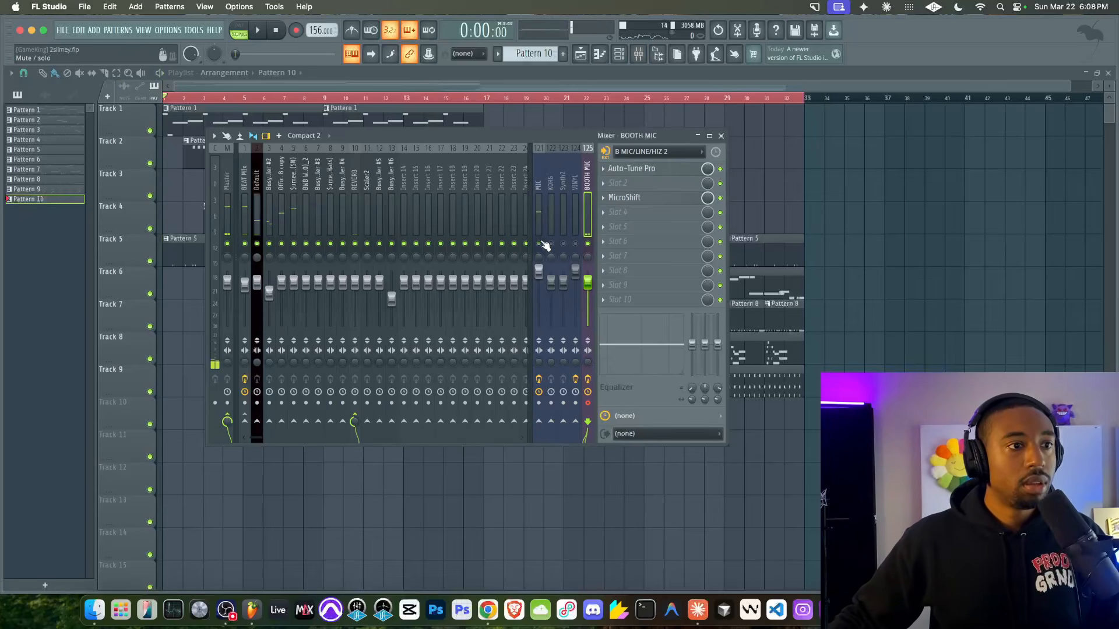
{"action": "left_click", "coordinate": [635, 198]}
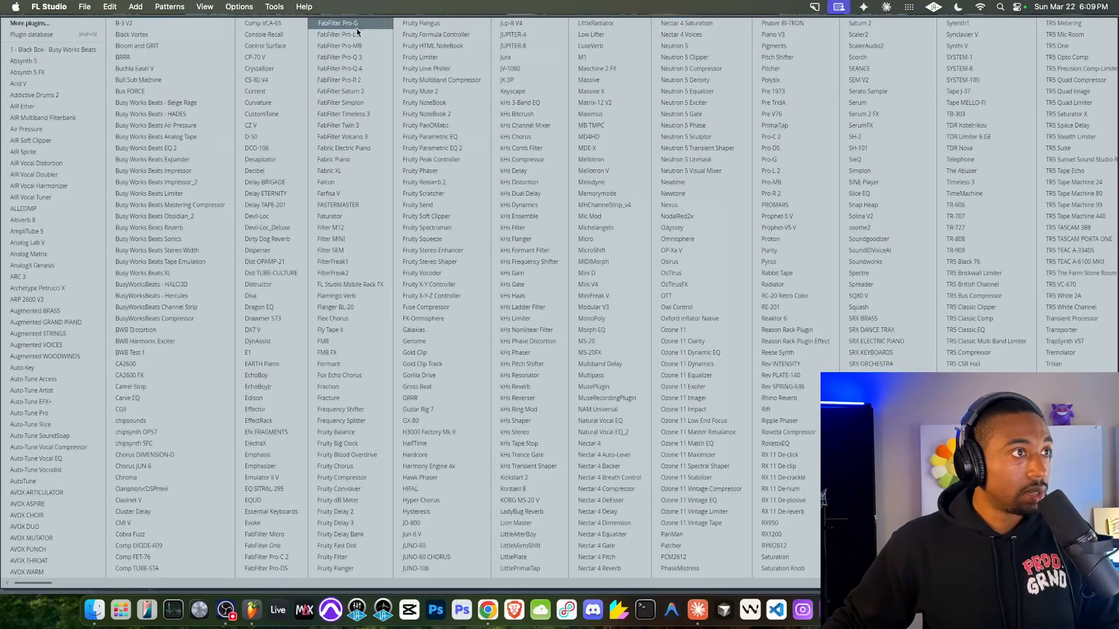
{"action": "left_click", "coordinate": [357, 28]}
{"action": "left_click", "coordinate": [364, 128]}
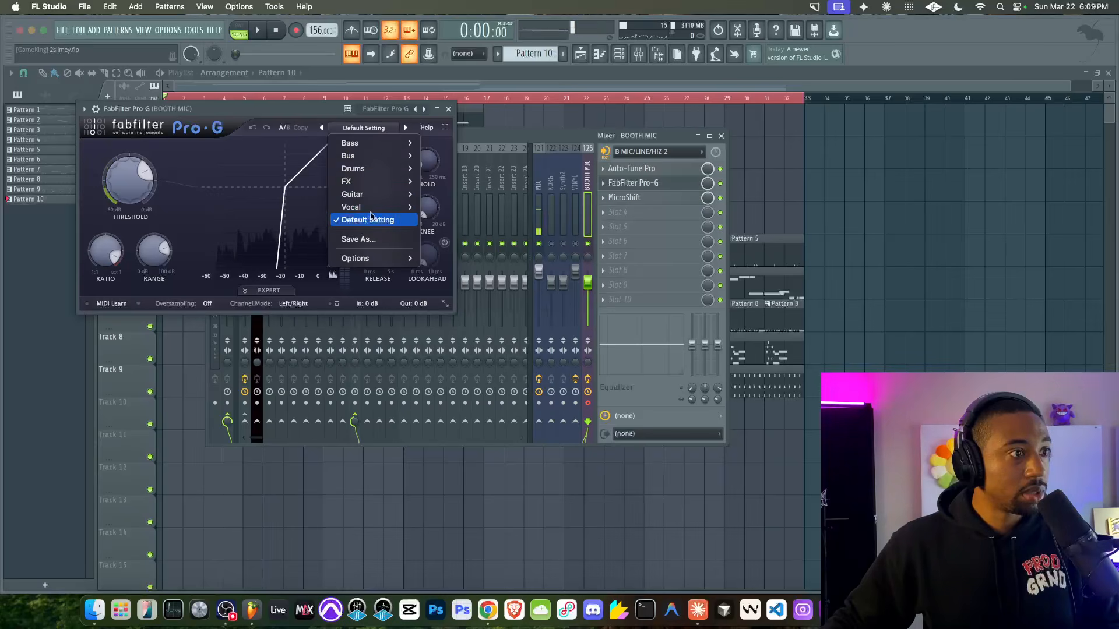
{"action": "mouse_move", "coordinate": [361, 207]}
{"action": "left_click", "coordinate": [449, 272]}
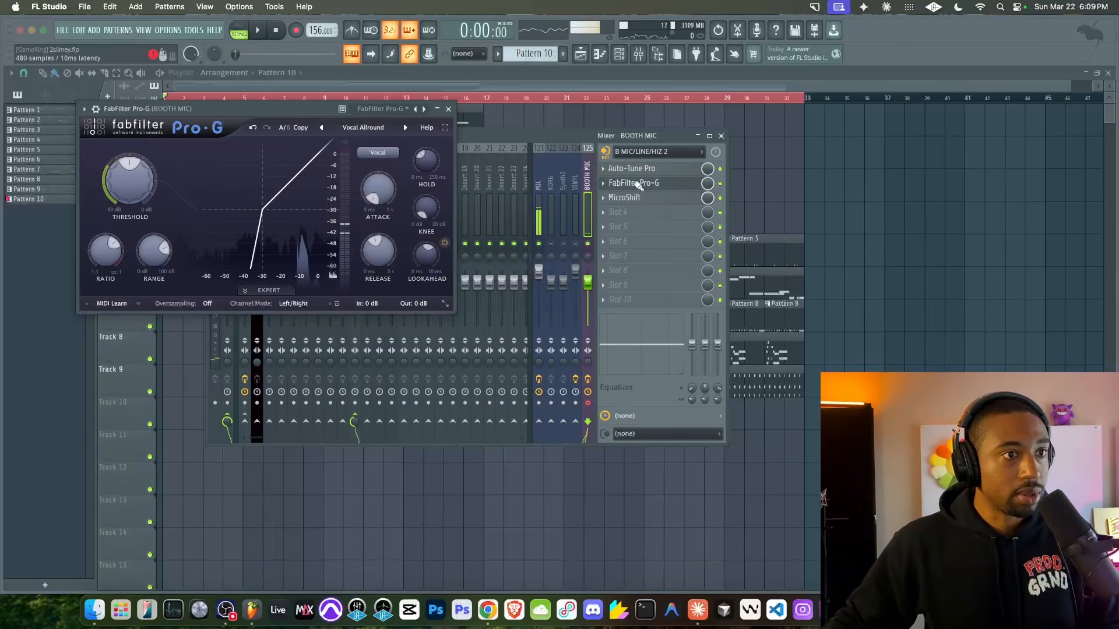
Arrange the BOOTH MIC effects with Auto-Tune Pro first, FabFilter Pro-G second, the third slot free and MicroShift fourth
{"action": "left_click_drag", "start_coordinate": [637, 182], "coordinate": [642, 300]}
{"action": "left_click_drag", "start_coordinate": [640, 173], "coordinate": [639, 170]}
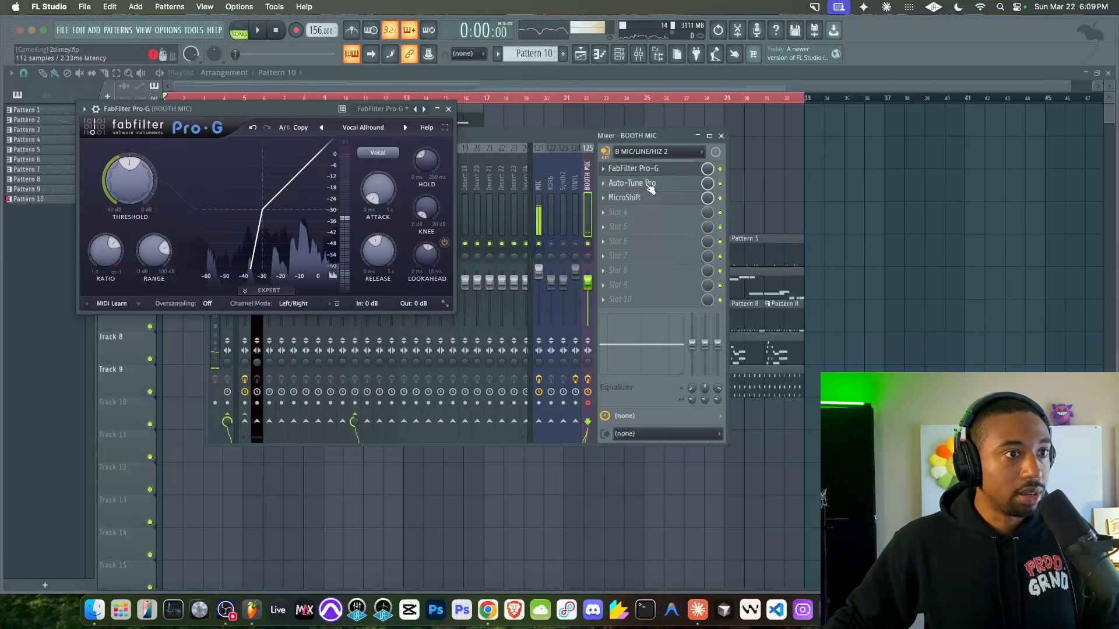
{"action": "scroll", "coordinate": [649, 187], "scroll_direction": "up", "scroll_amount": 1}
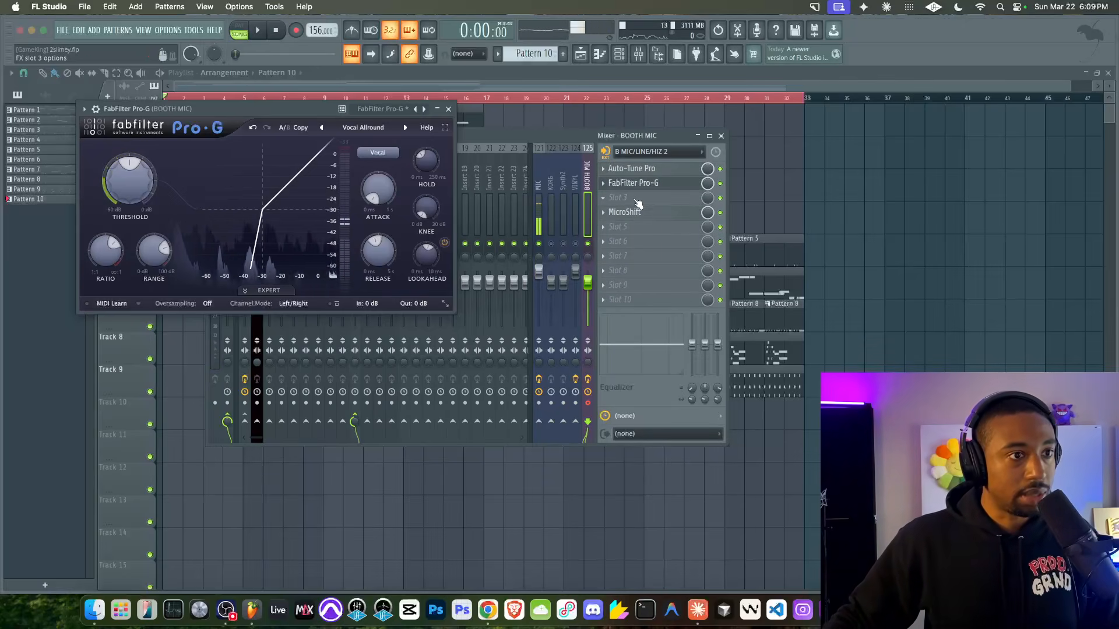
Add FabFilter Pro-C 2 to the third BOOTH MIC effect slot, keep its Clean style and close its window
{"action": "left_click", "coordinate": [637, 202]}
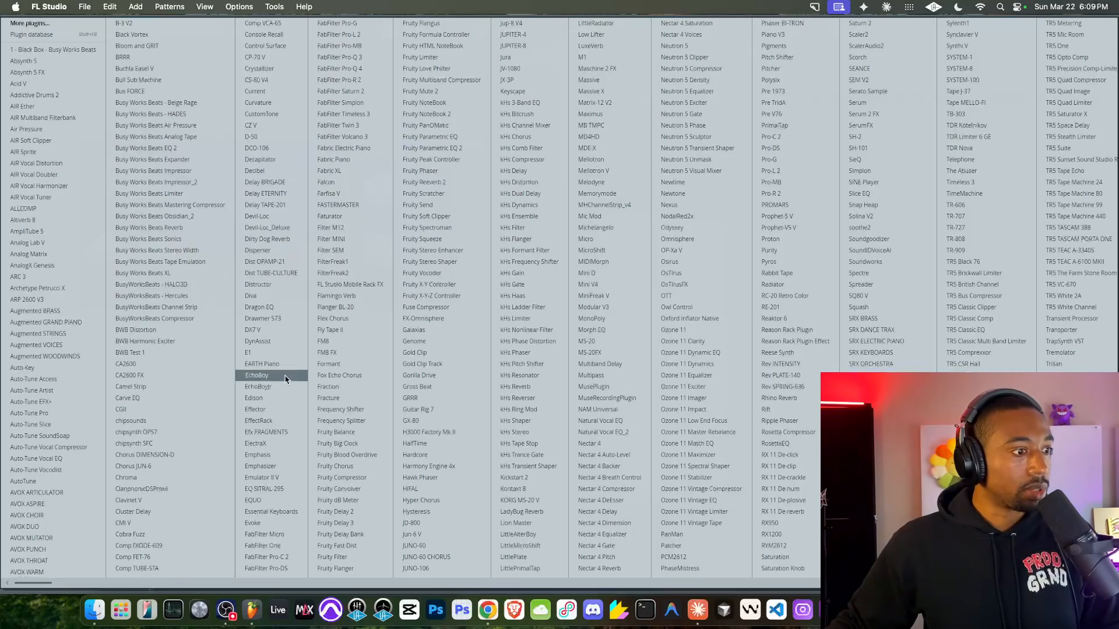
{"action": "left_click", "coordinate": [282, 558]}
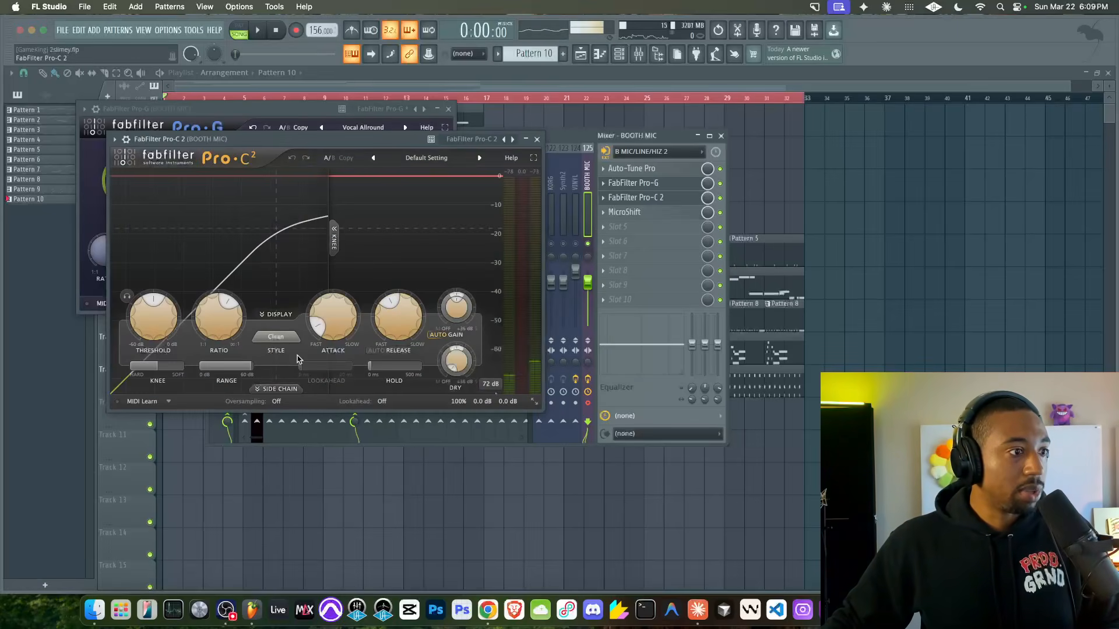
{"action": "left_click", "coordinate": [279, 339]}
{"action": "left_click", "coordinate": [511, 179]}
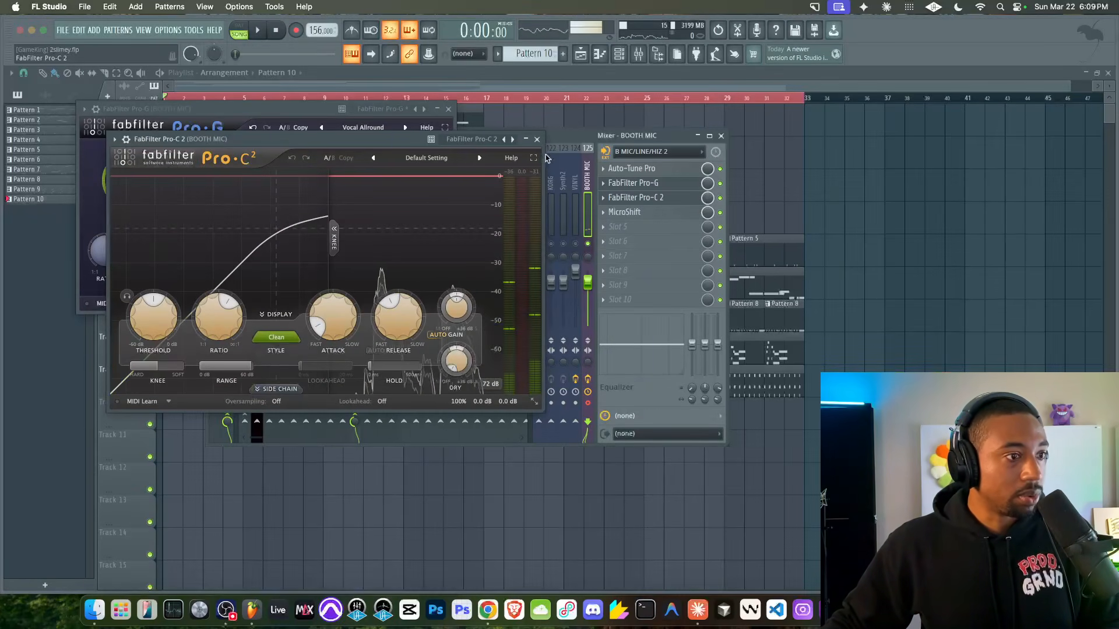
{"action": "left_click", "coordinate": [537, 139]}
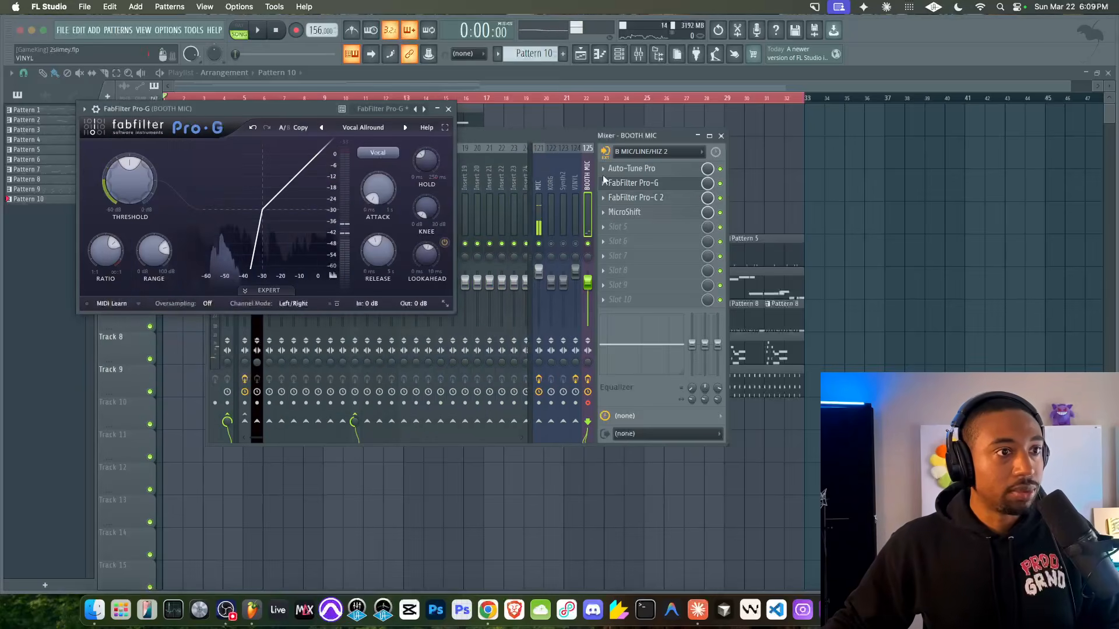
Check MicroShift's settings on the BOOTH MIC insert, audition the vocal chain over the beat and close the plugin windows
{"action": "left_click", "coordinate": [639, 214]}
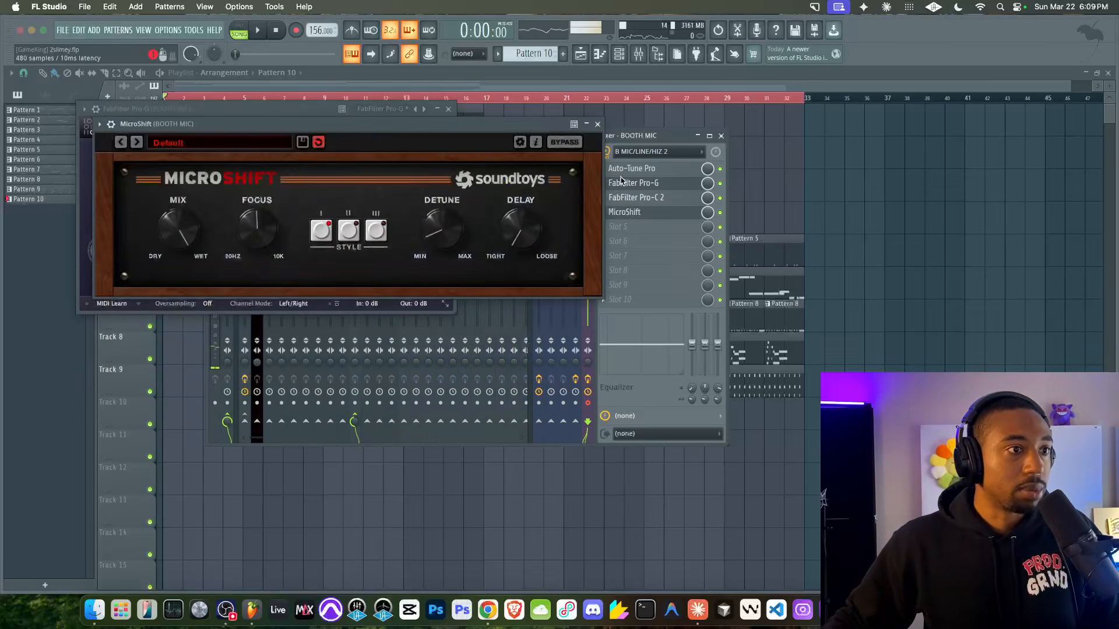
{"action": "left_click", "coordinate": [598, 124]}
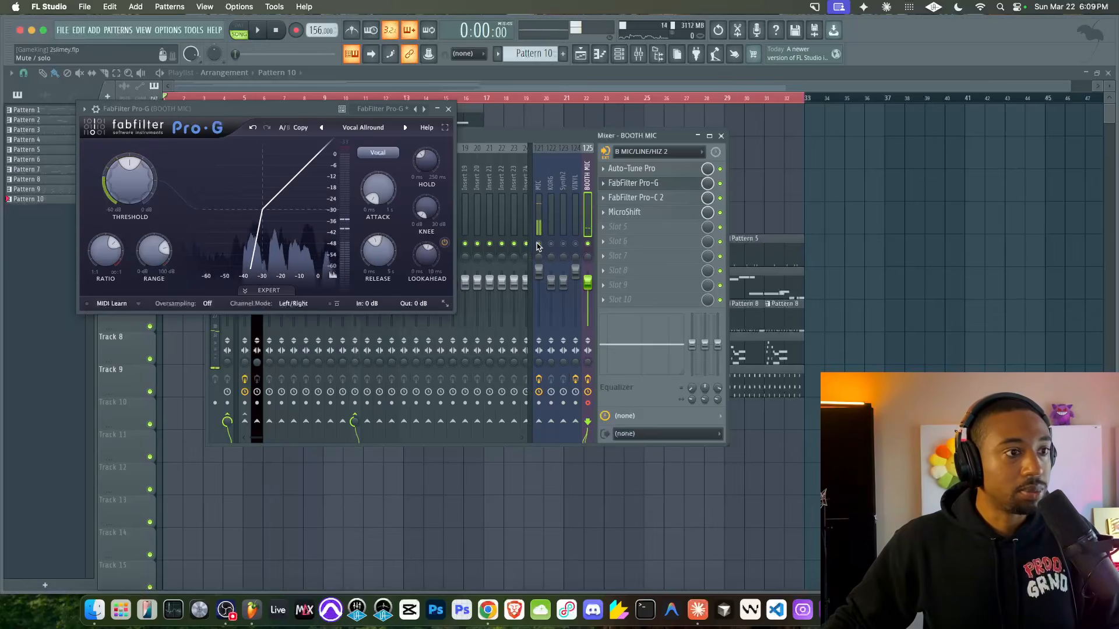
{"action": "key", "text": "space"}
{"action": "key", "text": "F9"}
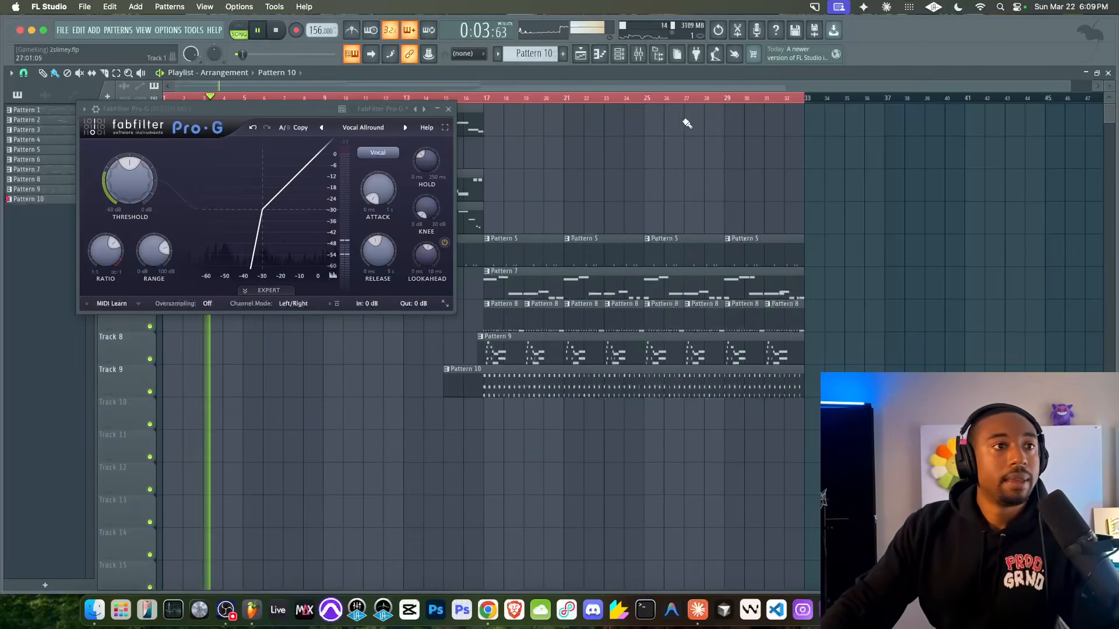
{"action": "key", "text": "space"}
{"action": "key", "text": "F9"}
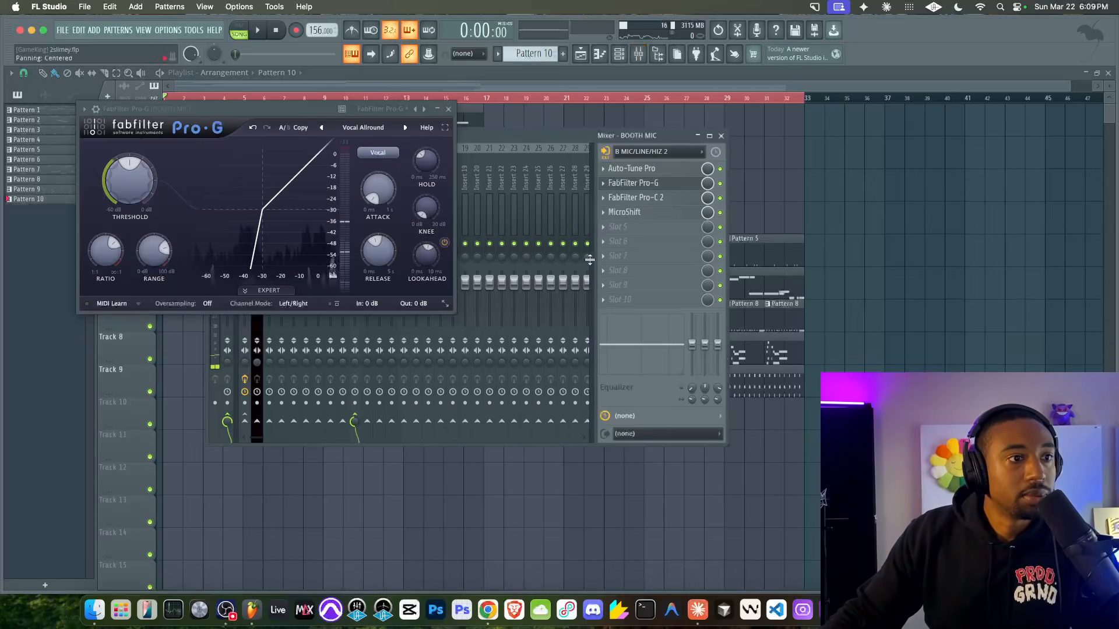
{"action": "left_click", "coordinate": [448, 110]}
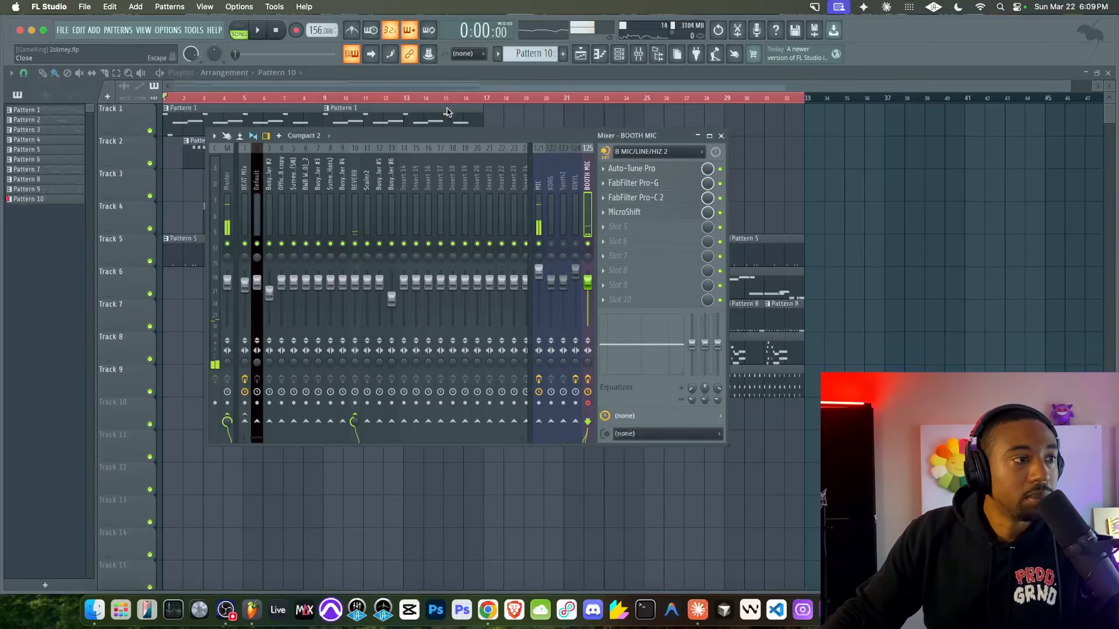
Lower the BEAT MIX insert's volume during playback, close the mixer with BOOTH MIC selected and save the project
{"action": "key", "text": "space"}
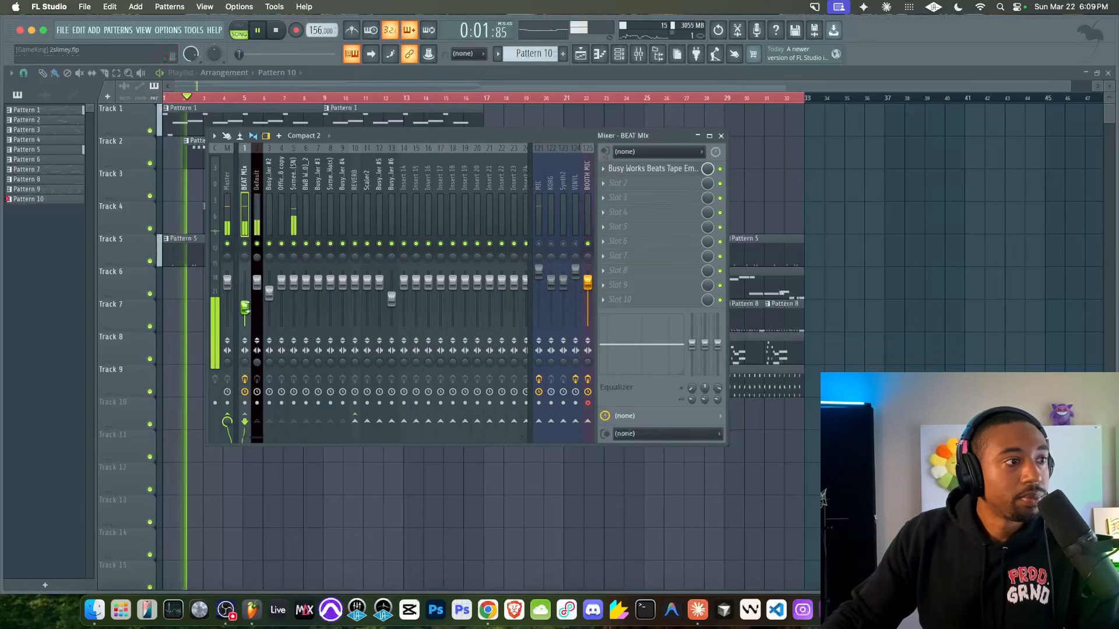
{"action": "left_click", "coordinate": [588, 211]}
{"action": "right_click", "coordinate": [909, 270]}
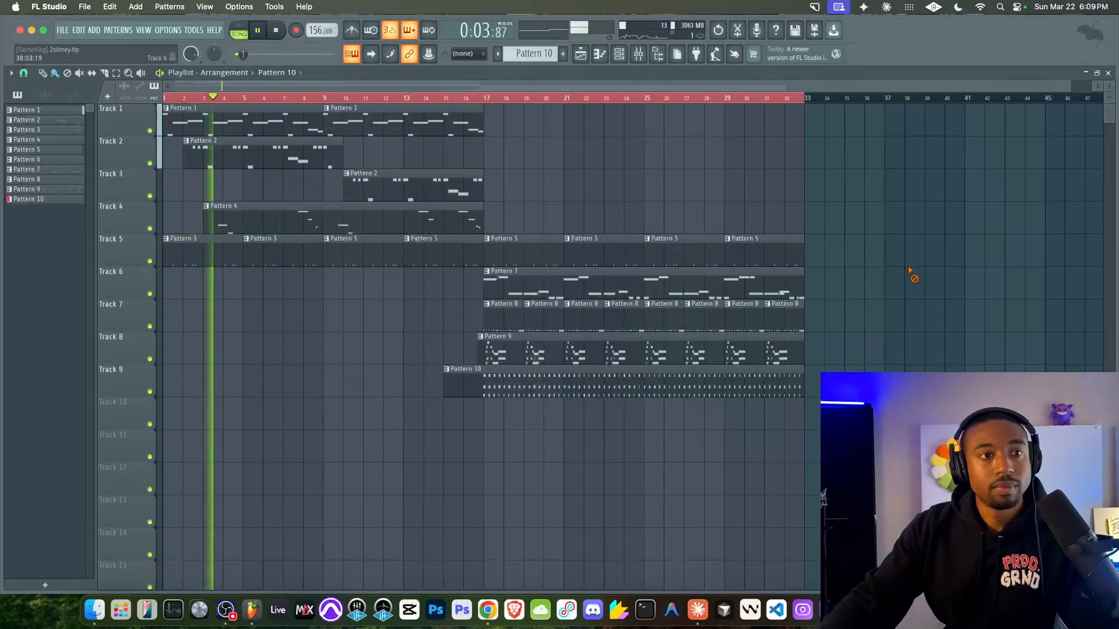
{"action": "key", "text": "super+s"}
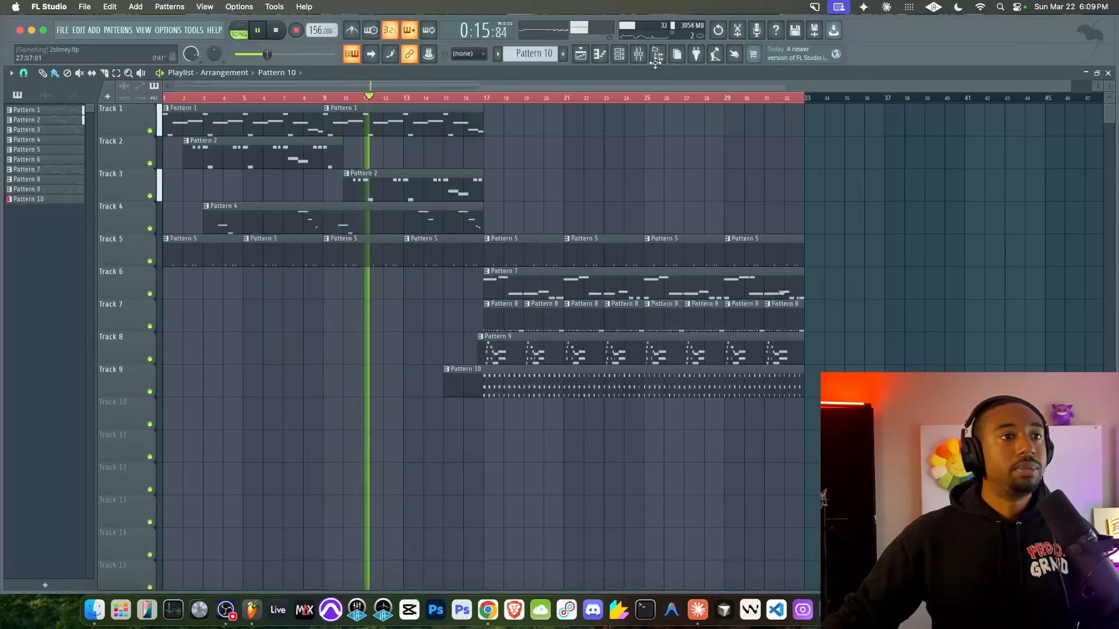
Switch off MicroShift on the BOOTH MIC insert and check the low-latency option in Auto-Tune Pro's settings
{"action": "left_click", "coordinate": [638, 55]}
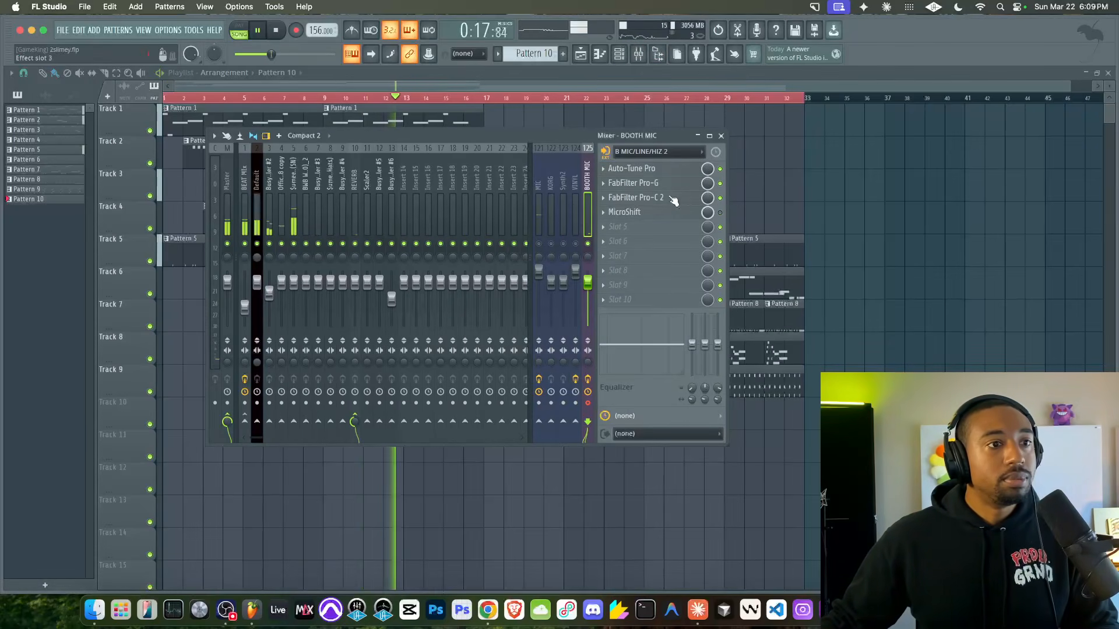
{"action": "left_click", "coordinate": [651, 172]}
{"action": "left_click", "coordinate": [700, 112]}
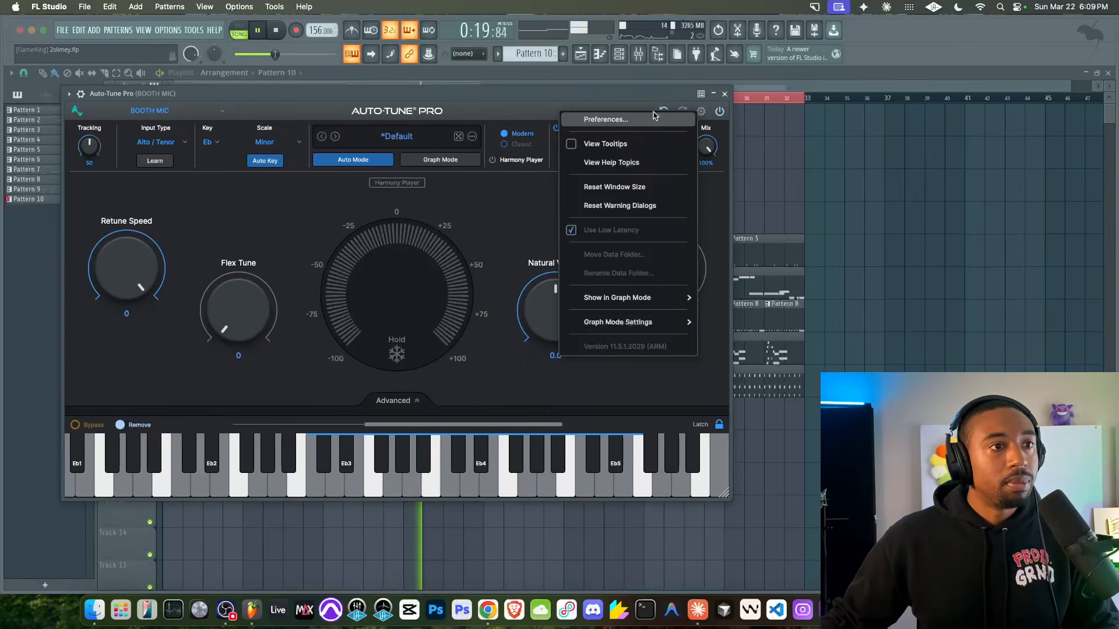
{"action": "left_click", "coordinate": [566, 107]}
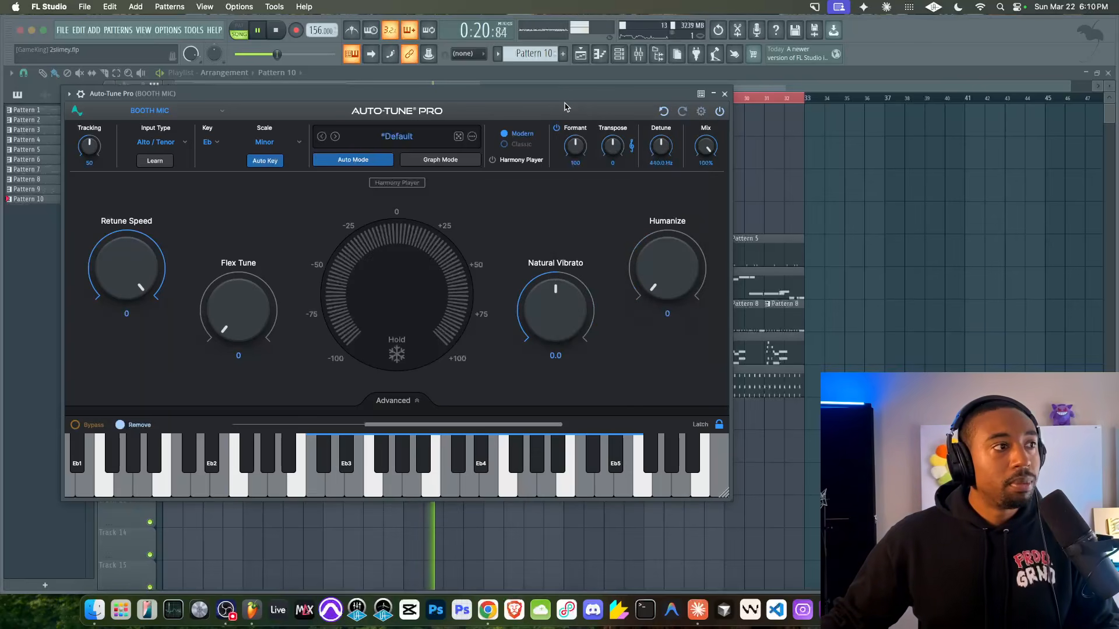
{"action": "left_click", "coordinate": [724, 94]}
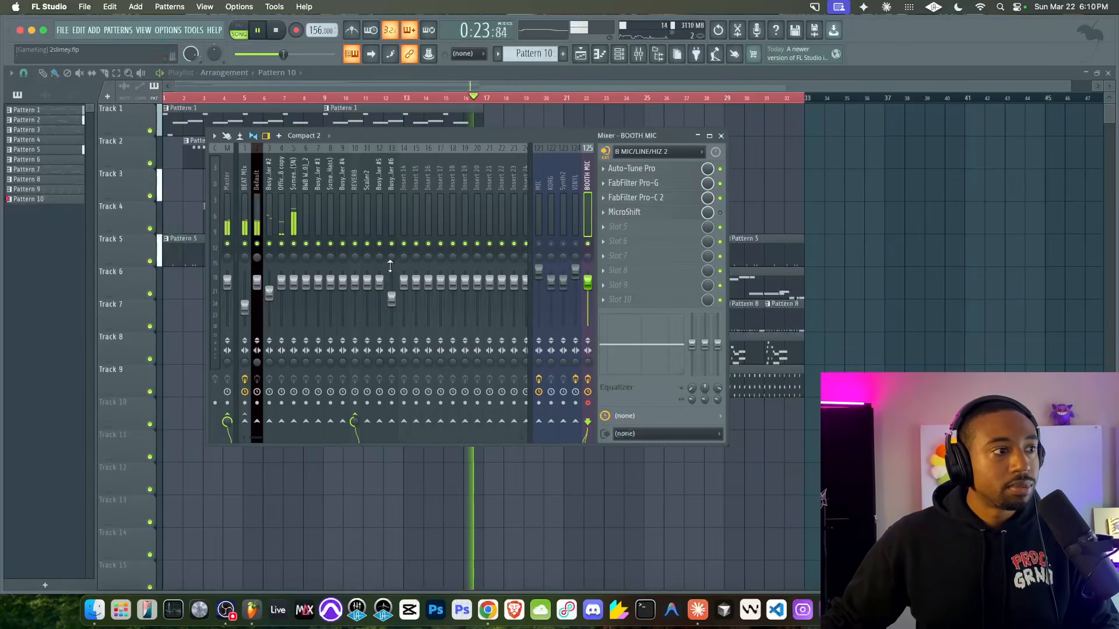
Raise the BEAT MIX insert's volume slightly during playback and close the mixer
{"action": "left_click", "coordinate": [245, 305]}
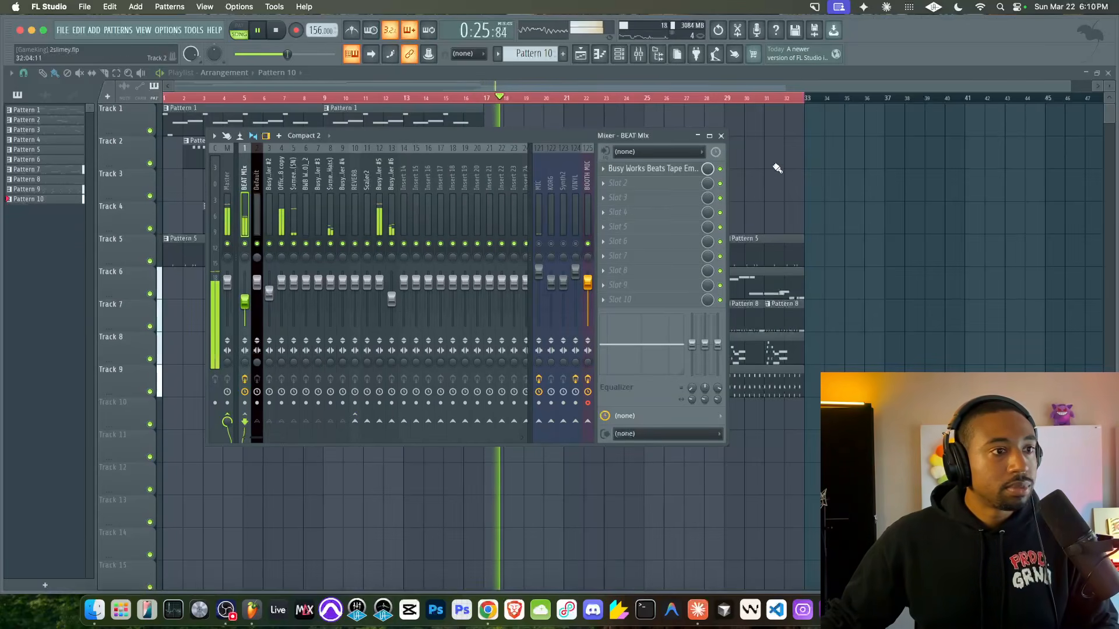
{"action": "key", "text": "F9"}
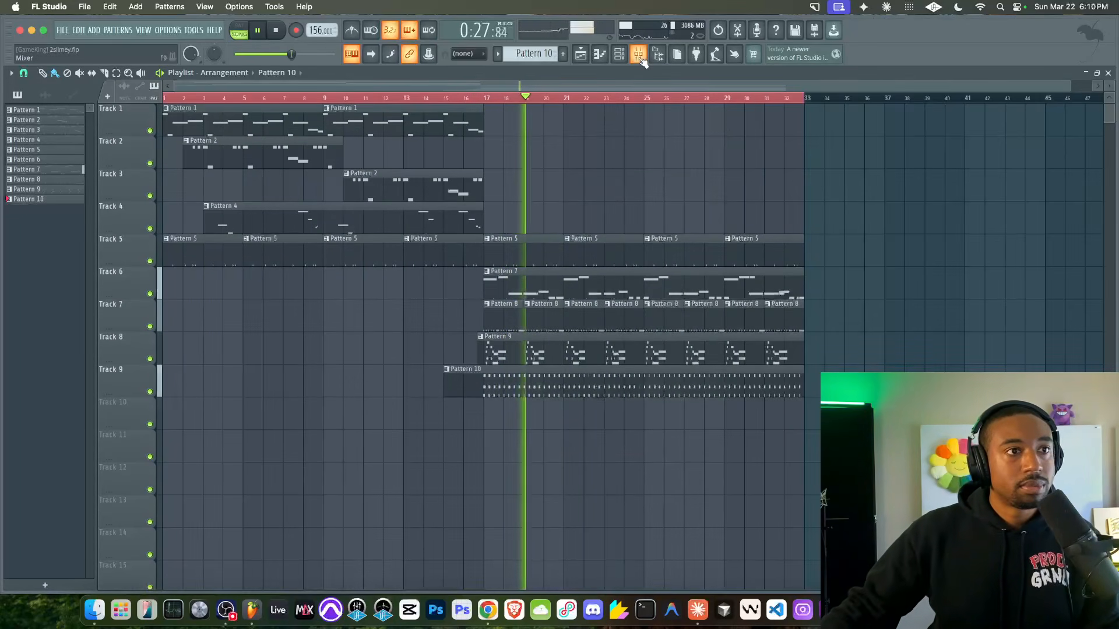
Check the E Piano sound in Busy Works Beats Sampler #5 and the brass in Sampler #6, closing both windows and the channel rack
{"action": "key", "text": "F6"}
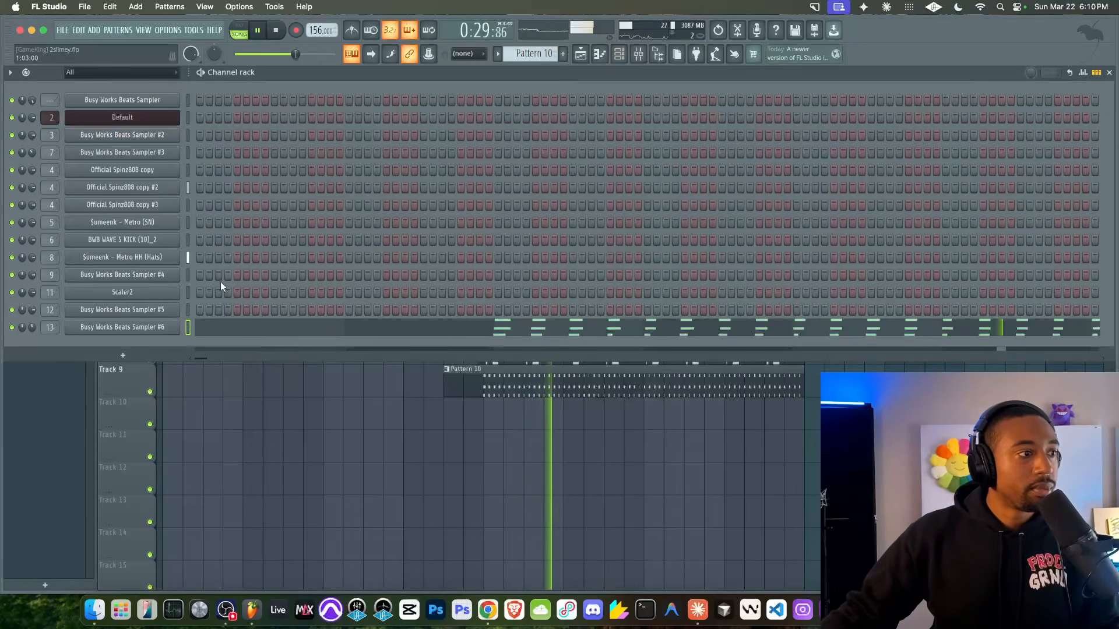
{"action": "left_click", "coordinate": [161, 310]}
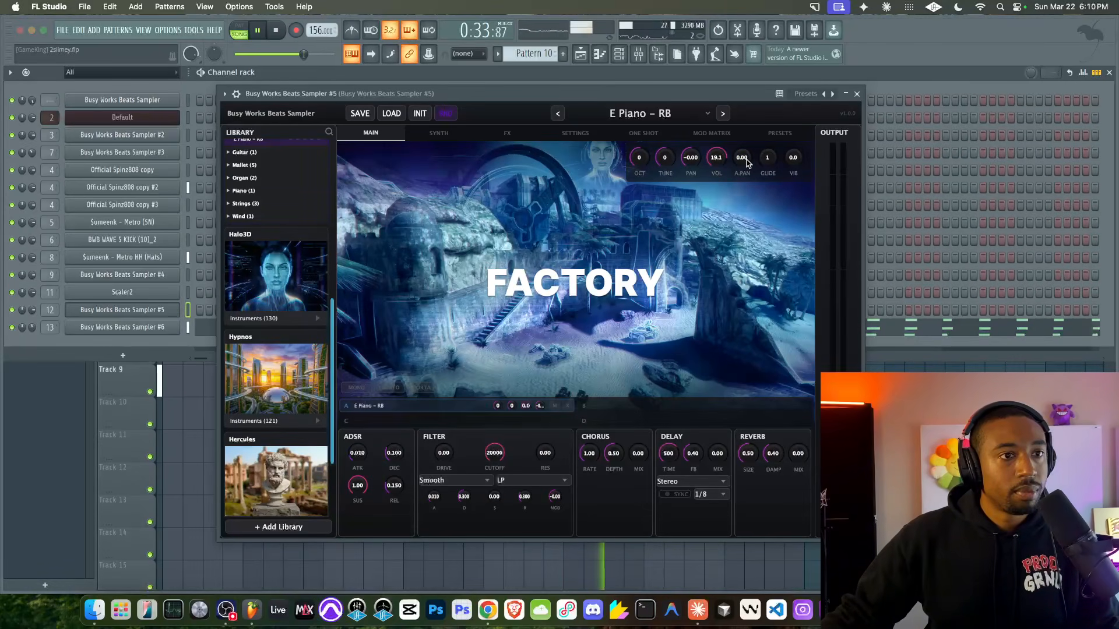
{"action": "left_click", "coordinate": [856, 94]}
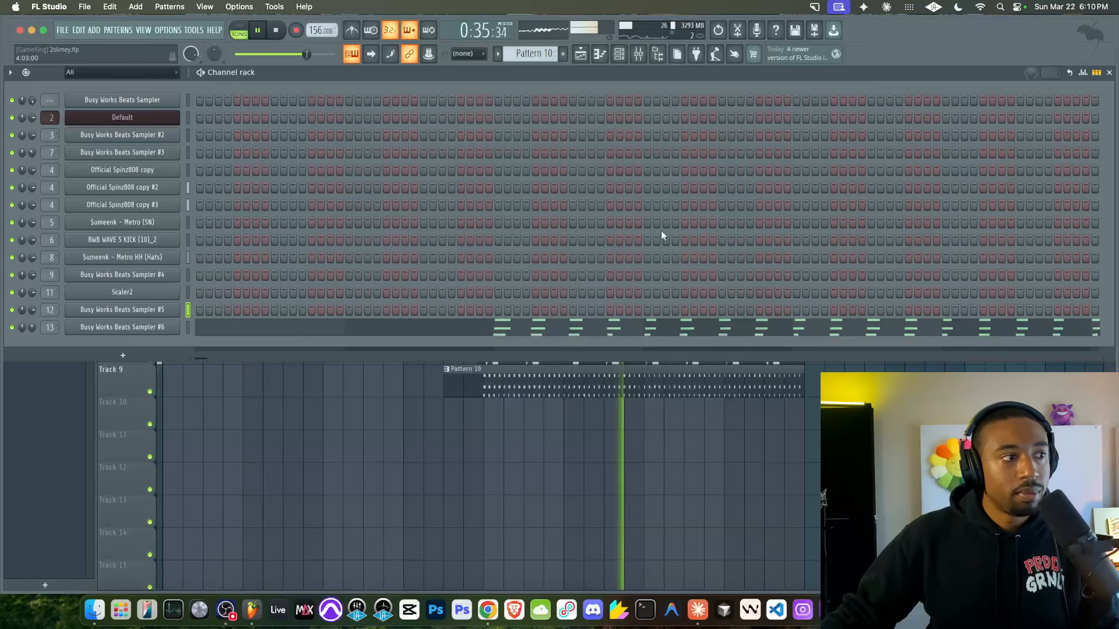
{"action": "right_click", "coordinate": [402, 410]}
{"action": "left_click", "coordinate": [619, 55]}
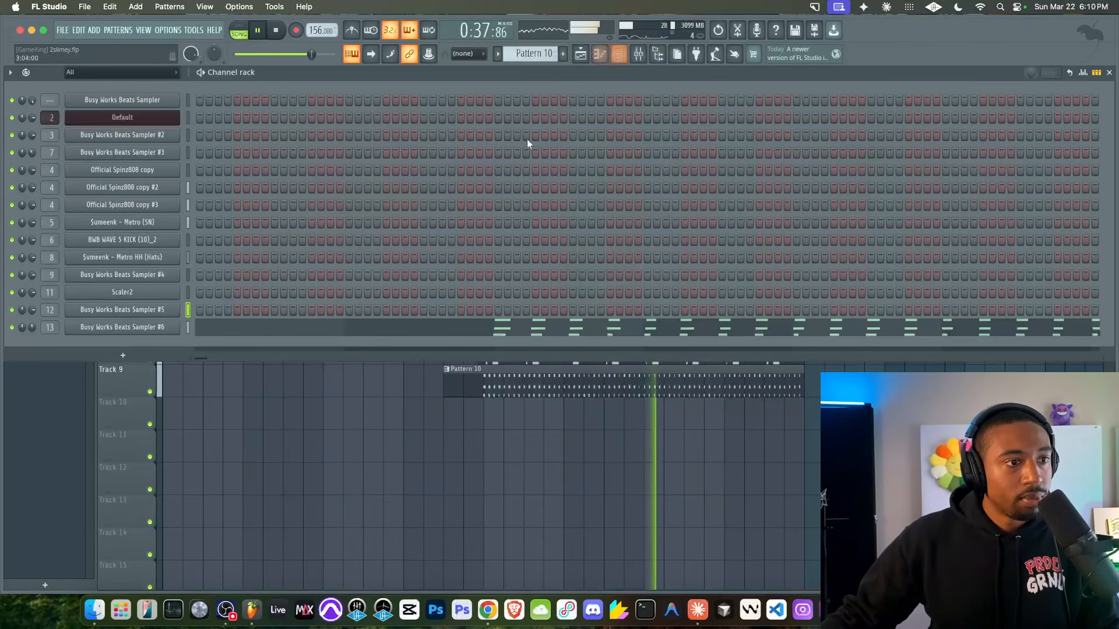
{"action": "left_click", "coordinate": [82, 328]}
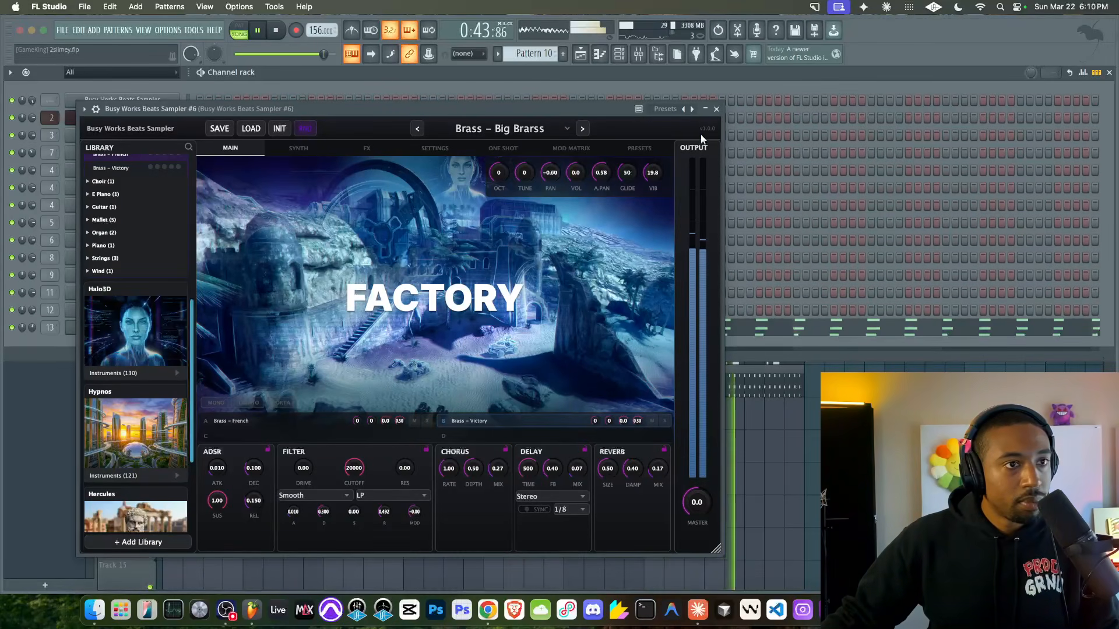
{"action": "left_click", "coordinate": [716, 109]}
{"action": "right_click", "coordinate": [642, 425]}
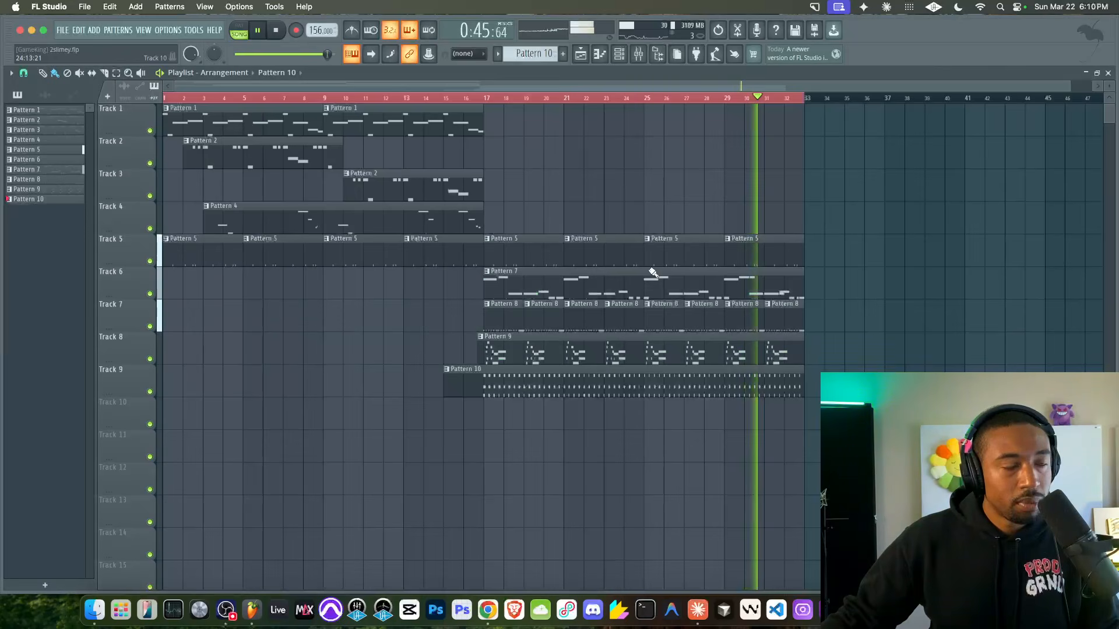
Look over the BOOTH MIC insert's effect chain in the mixer, close the mixer and save the project
{"action": "left_click", "coordinate": [638, 53]}
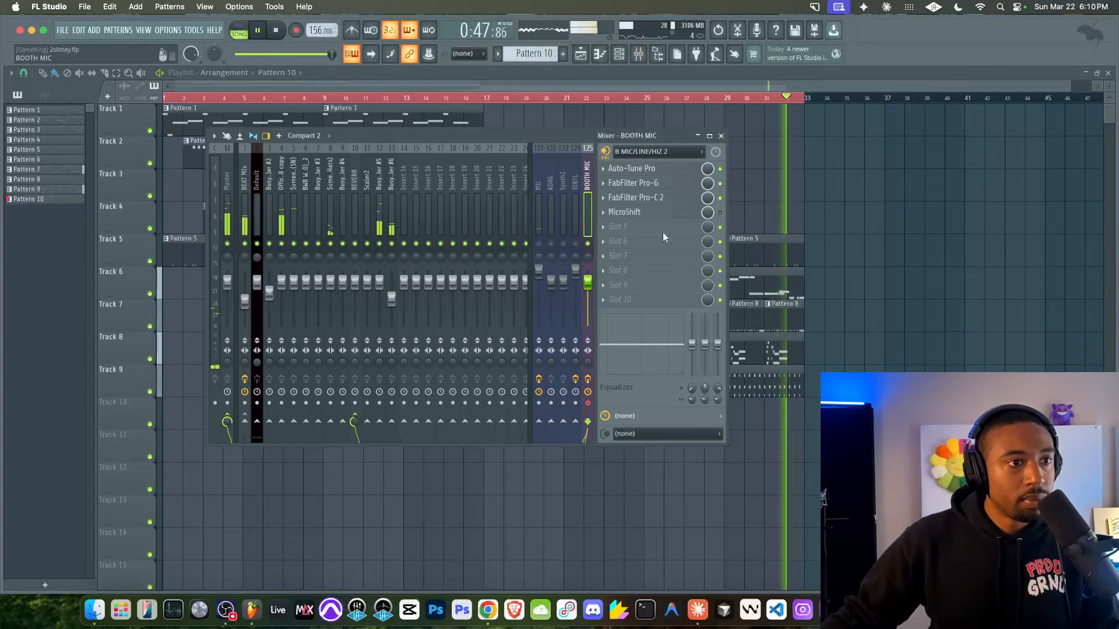
{"action": "right_click", "coordinate": [827, 280]}
{"action": "key", "text": "super+s"}
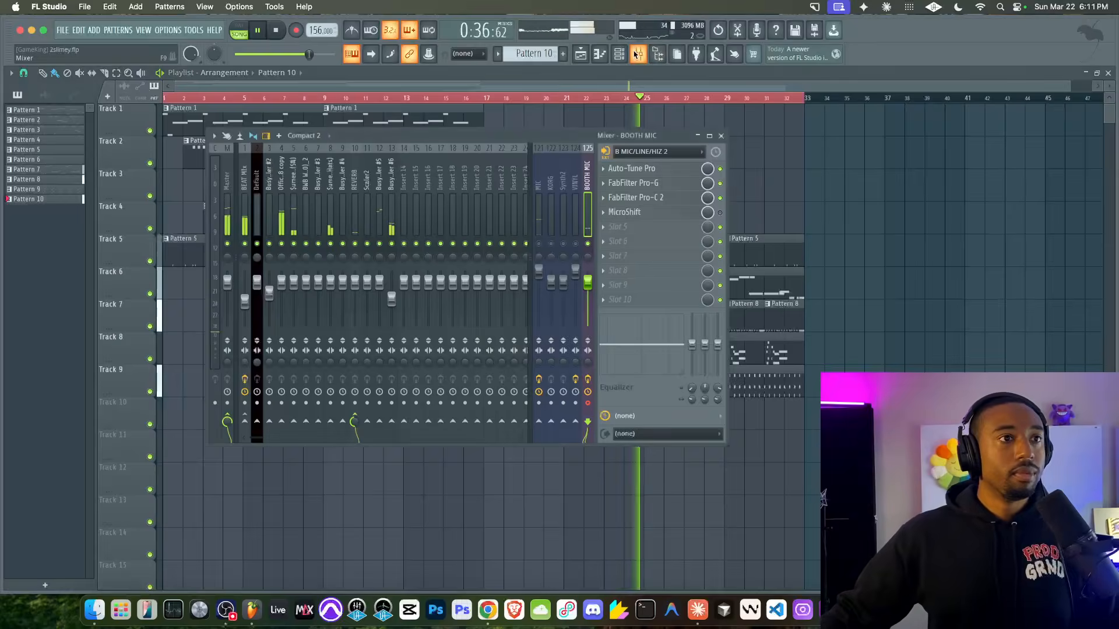
Adjust the threshold of FabFilter Pro-C 2 on the BOOTH MIC insert, keeping its Vocal style, and close its window
{"action": "key", "text": "F9"}
{"action": "left_click", "coordinate": [645, 198]}
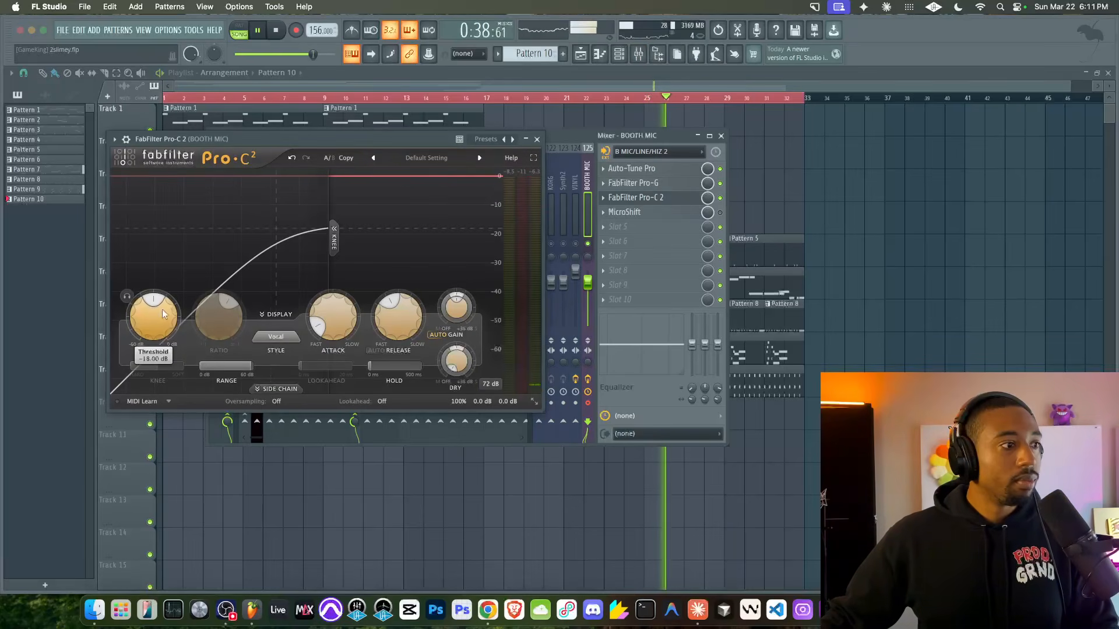
{"action": "left_click_drag", "start_coordinate": [162, 328], "coordinate": [230, 287]}
{"action": "left_click", "coordinate": [537, 139]}
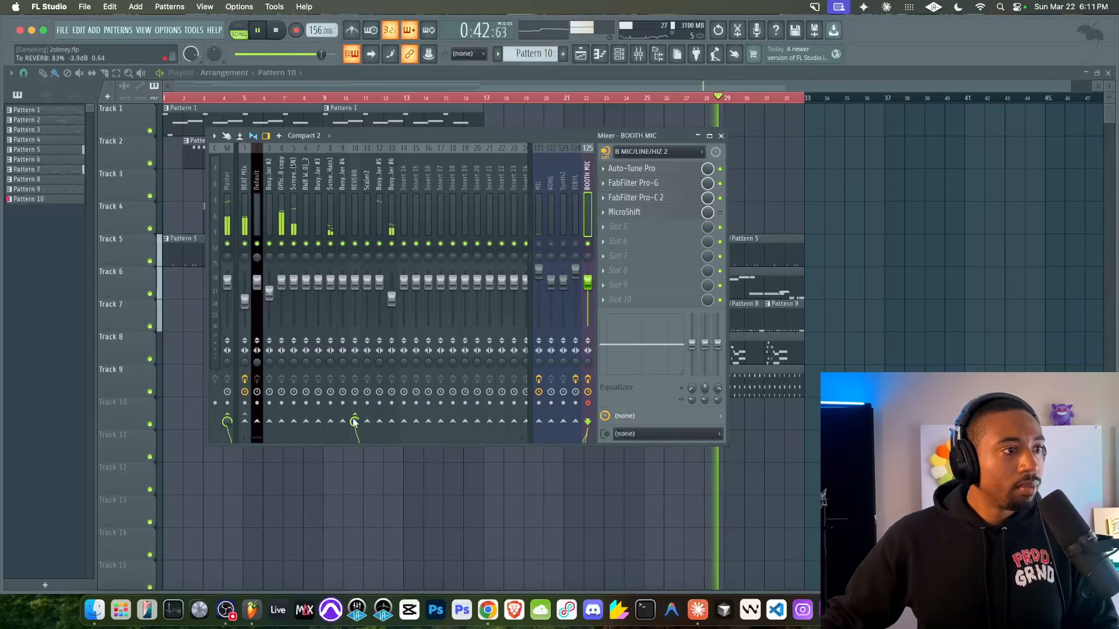
Load ValhallaVintageVerb into the REVERB insert's first effect slot with 100% mix and a low cut of about 490 Hz
{"action": "left_click", "coordinate": [365, 215]}
{"action": "left_click", "coordinate": [674, 173]}
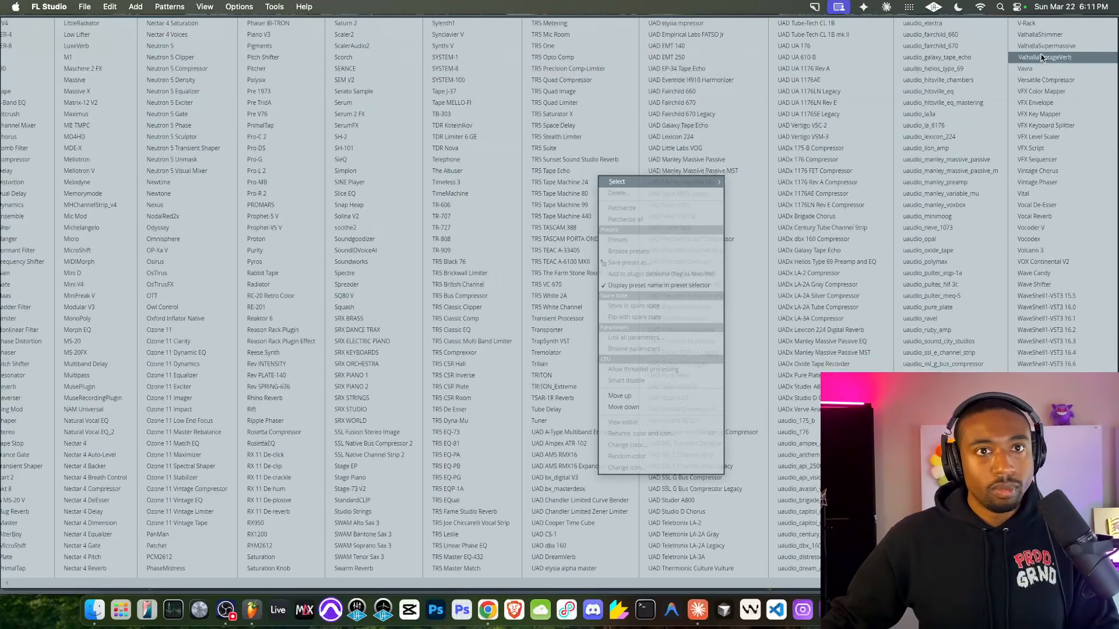
{"action": "left_click", "coordinate": [1043, 57]}
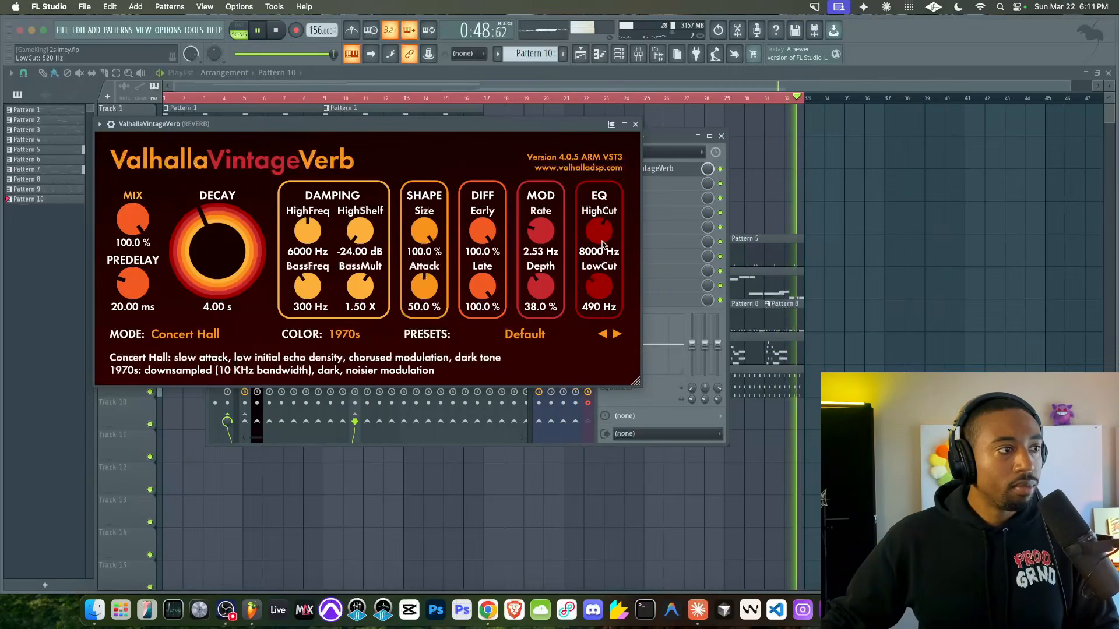
{"action": "left_click", "coordinate": [636, 124]}
Raise the BEAT MIX insert's volume a little more, close the mixer and stop playback
{"action": "left_click_drag", "start_coordinate": [245, 282], "coordinate": [245, 293]}
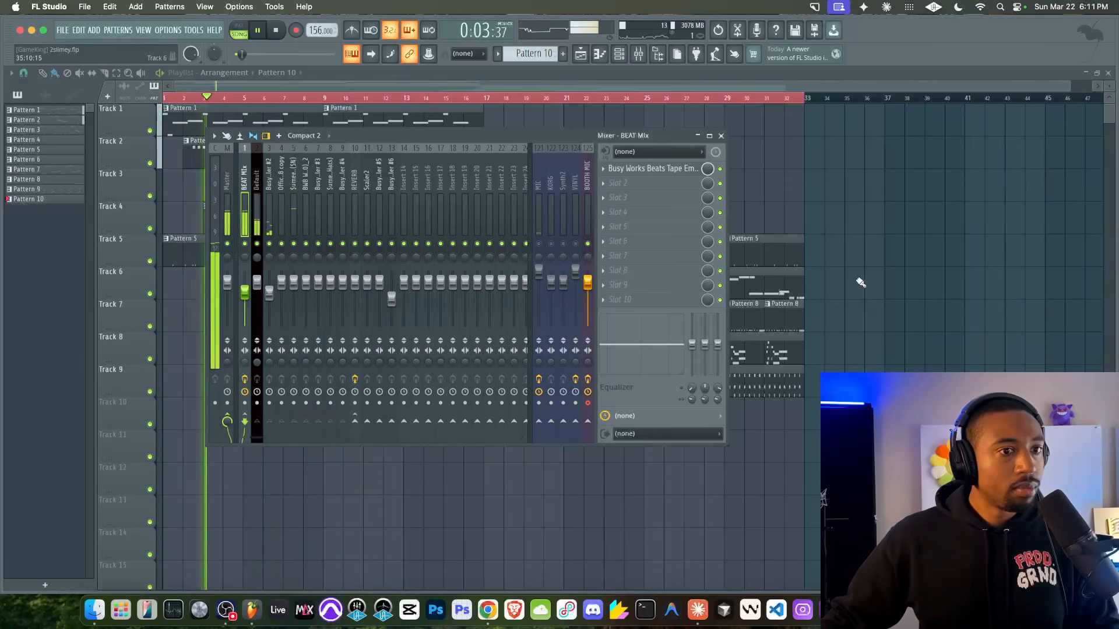
{"action": "key", "text": "F9"}
{"action": "key", "text": "space"}
Set up precount and loop recording, record a BOOTH MIC vocal take over the full 32 bars onto Track 10, and save the project
{"action": "right_click", "coordinate": [402, 32]}
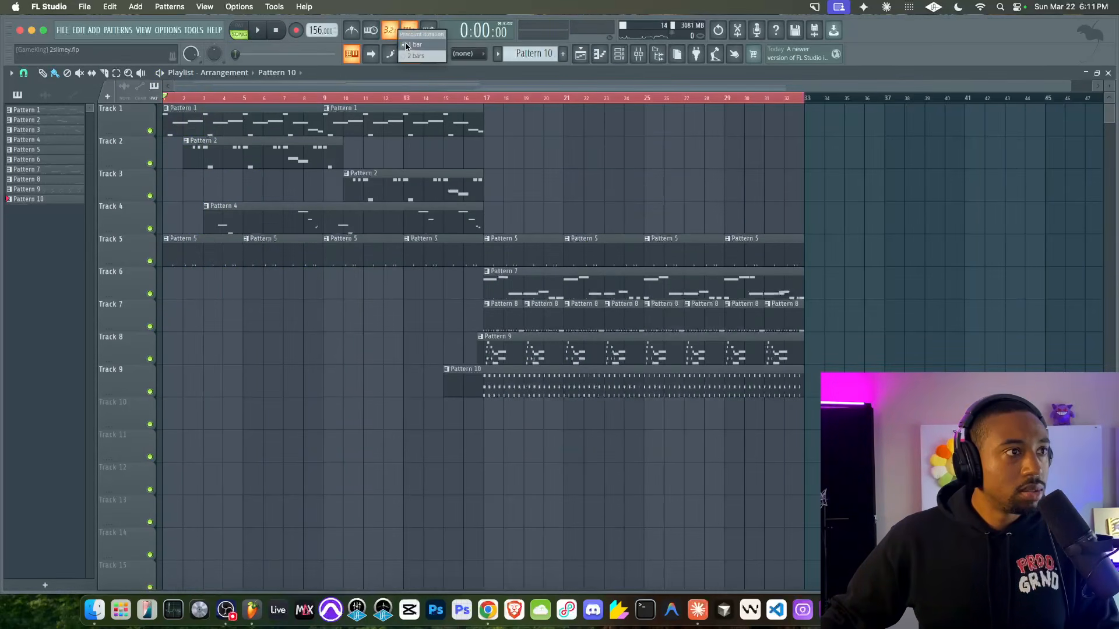
{"action": "left_click", "coordinate": [639, 56]}
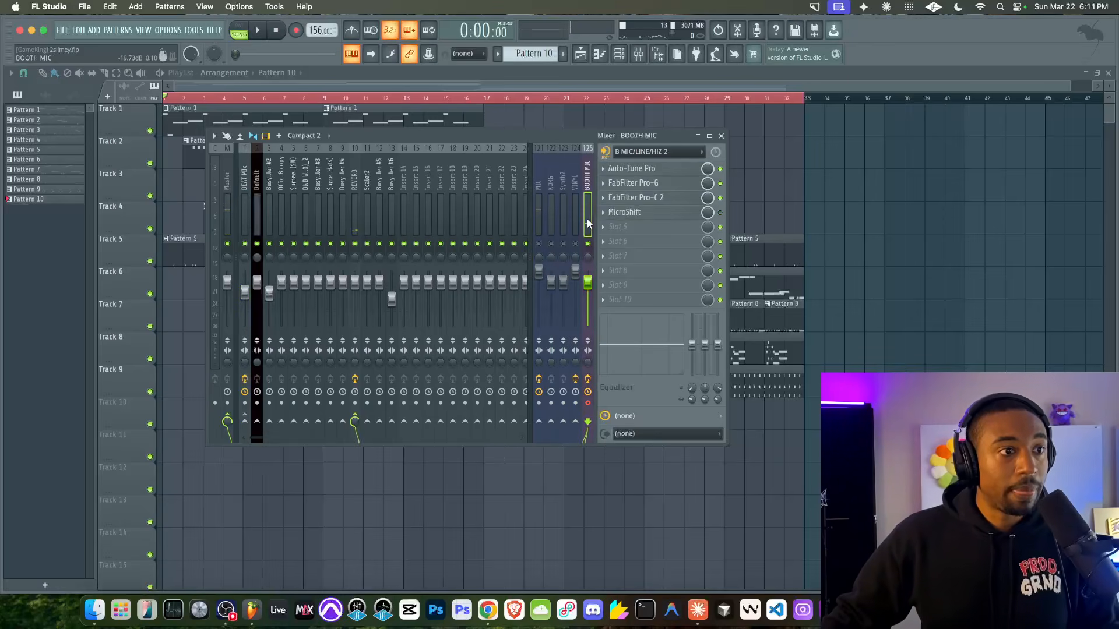
{"action": "key", "text": "F9"}
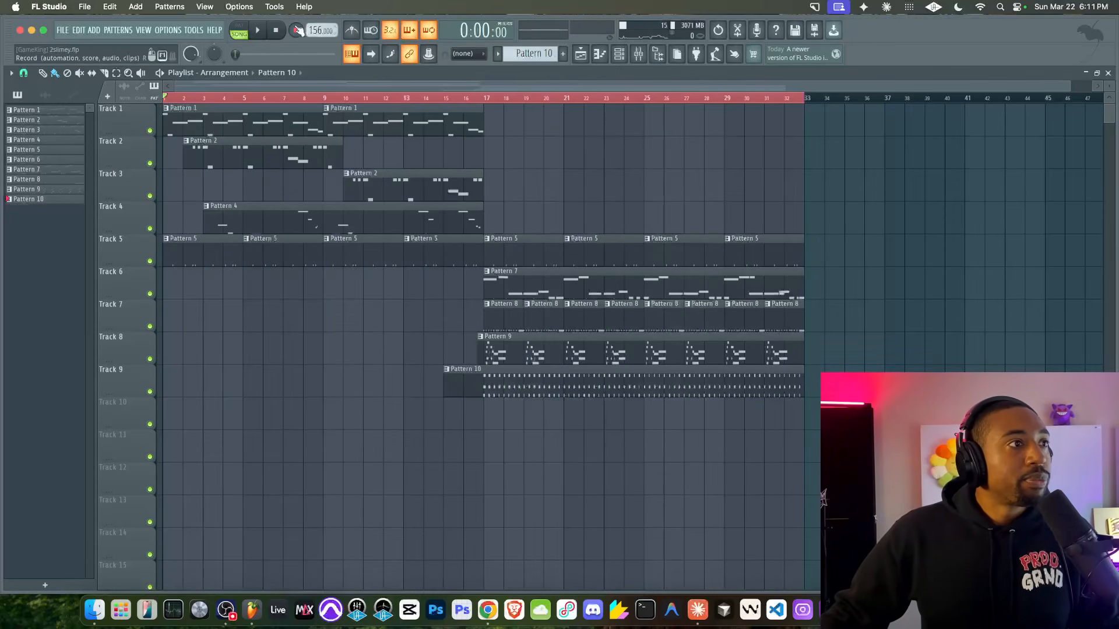
{"action": "key", "text": "space"}
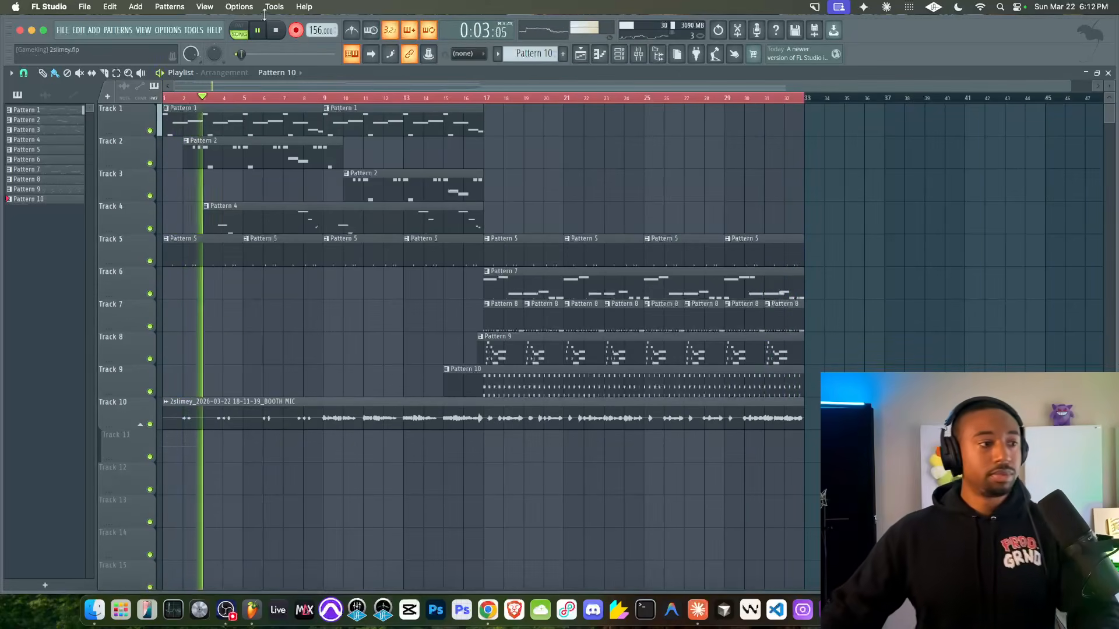
{"action": "left_click", "coordinate": [161, 72]}
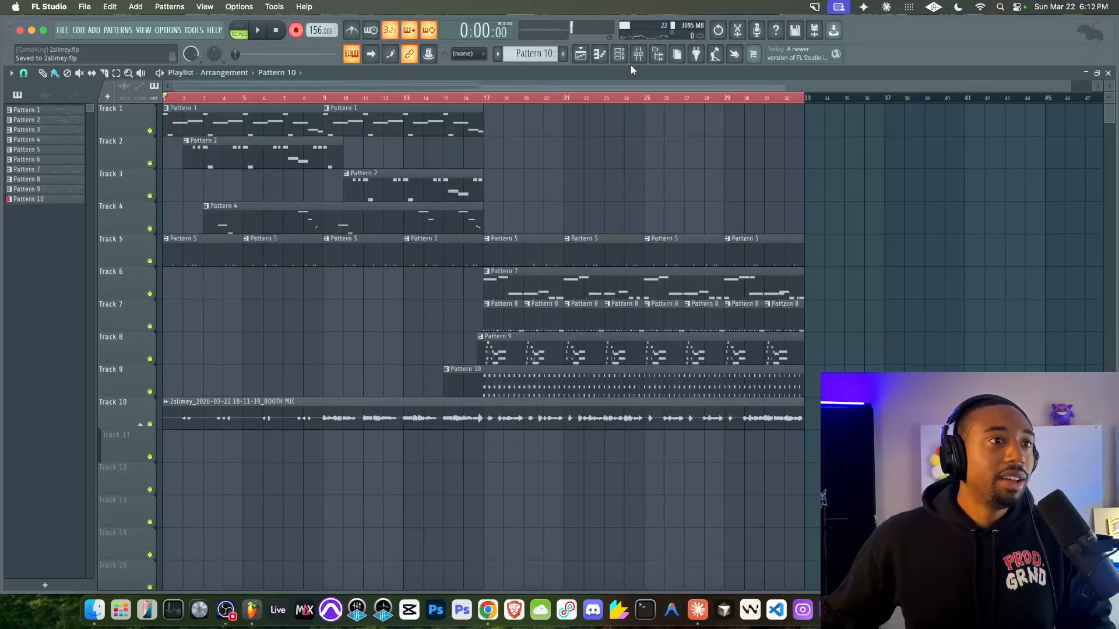
Play back the recorded vocal with recording off, checking the REVERB and BOOTH MIC inserts in the mixer
{"action": "left_click", "coordinate": [639, 53]}
{"action": "key", "text": "F9"}
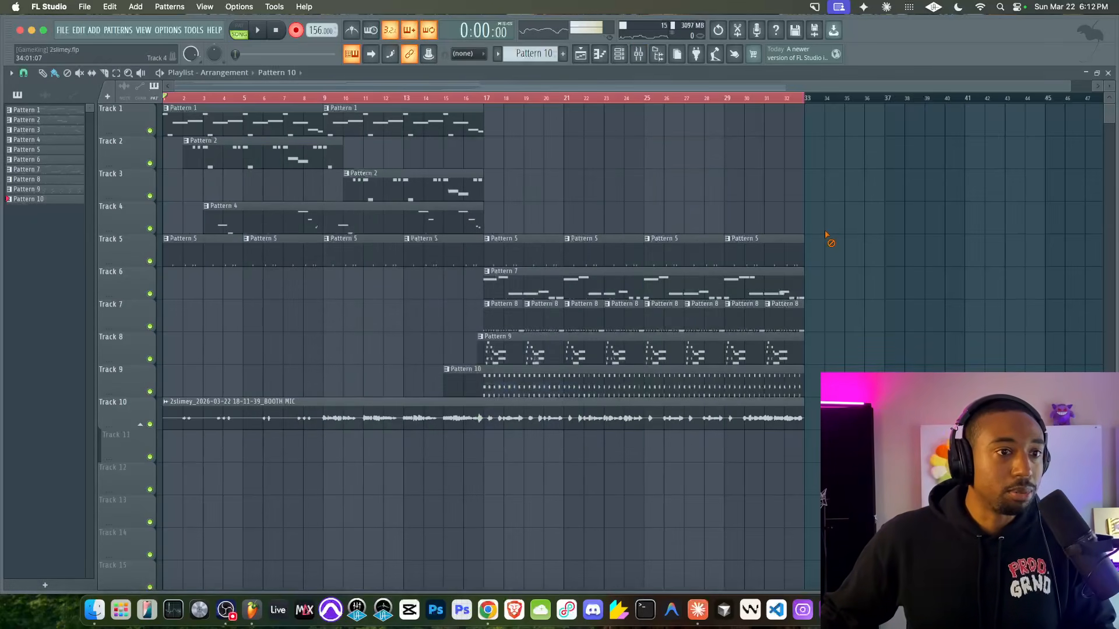
{"action": "left_click", "coordinate": [650, 55]}
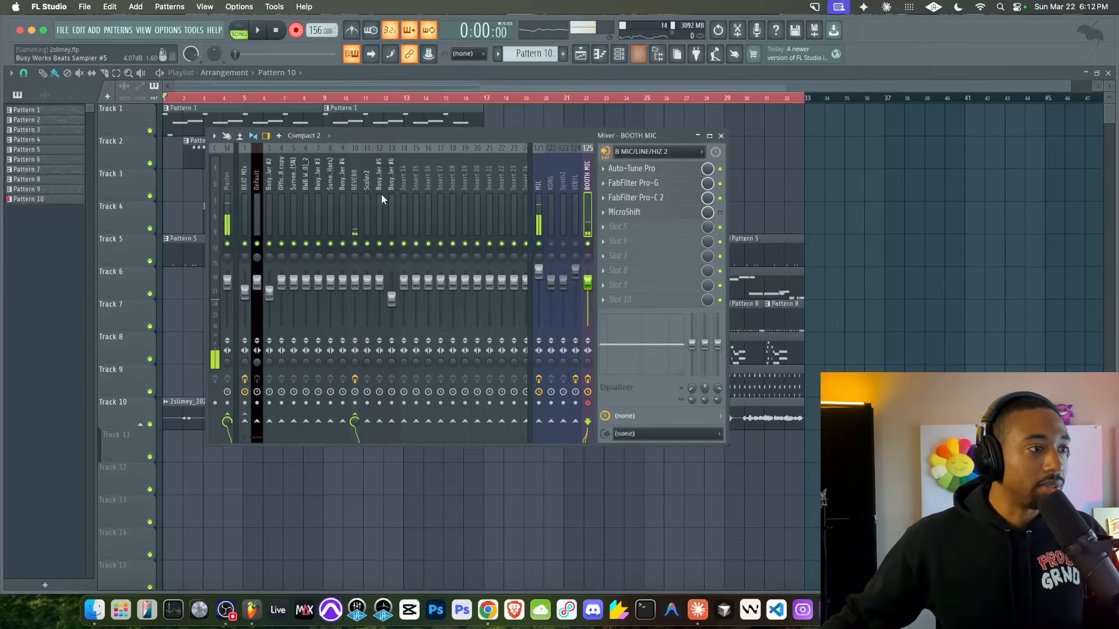
{"action": "left_click", "coordinate": [352, 197]}
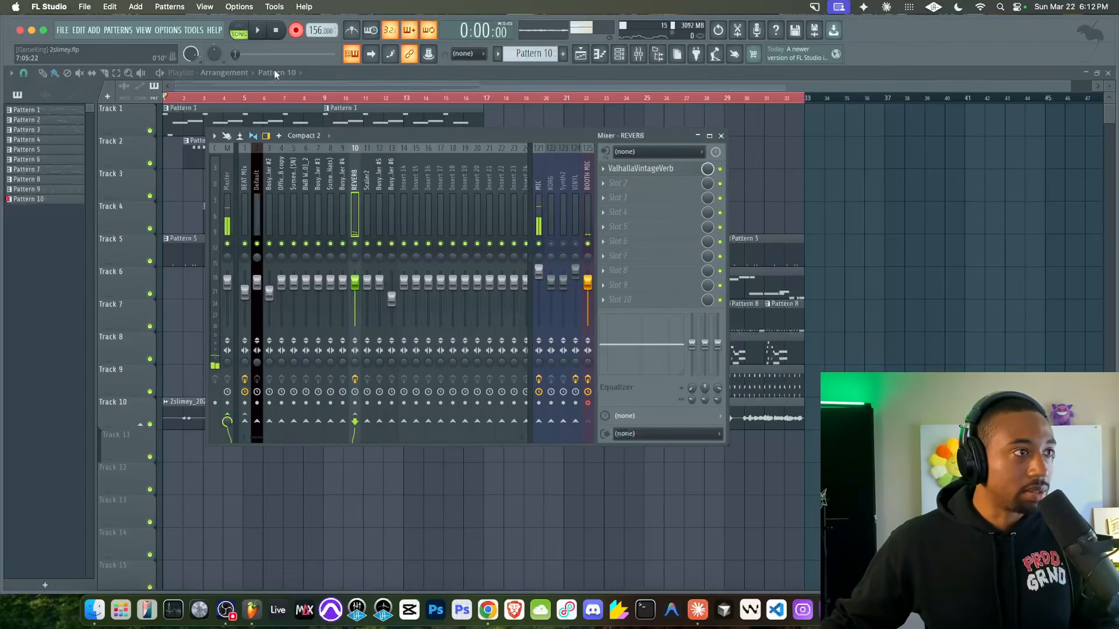
{"action": "left_click", "coordinate": [581, 193]}
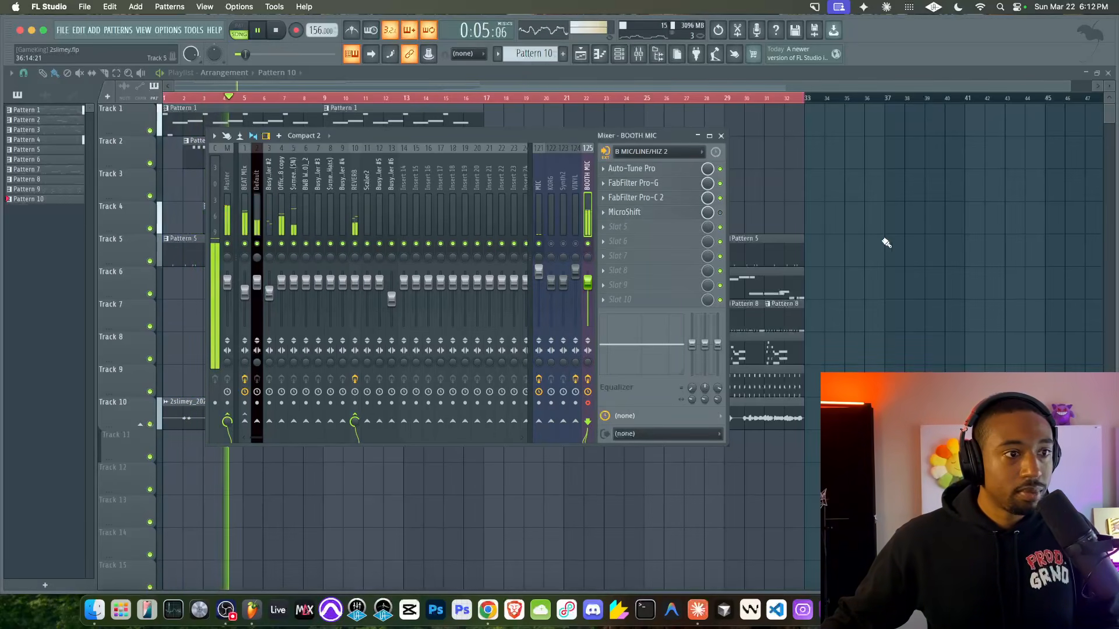
{"action": "left_click", "coordinate": [721, 135]}
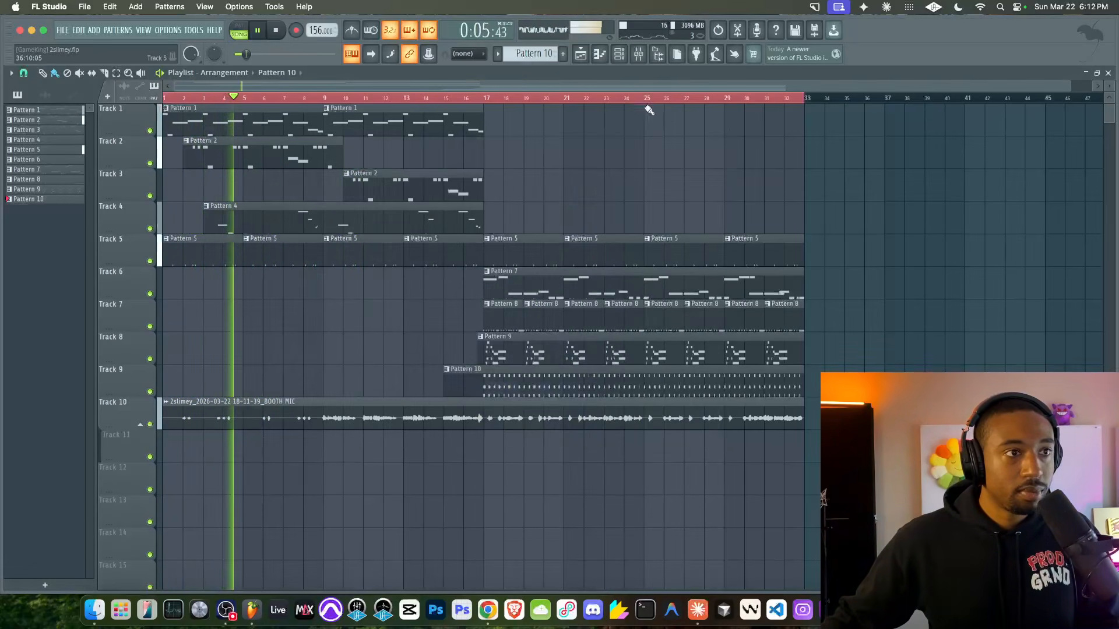
{"action": "left_click", "coordinate": [639, 58]}
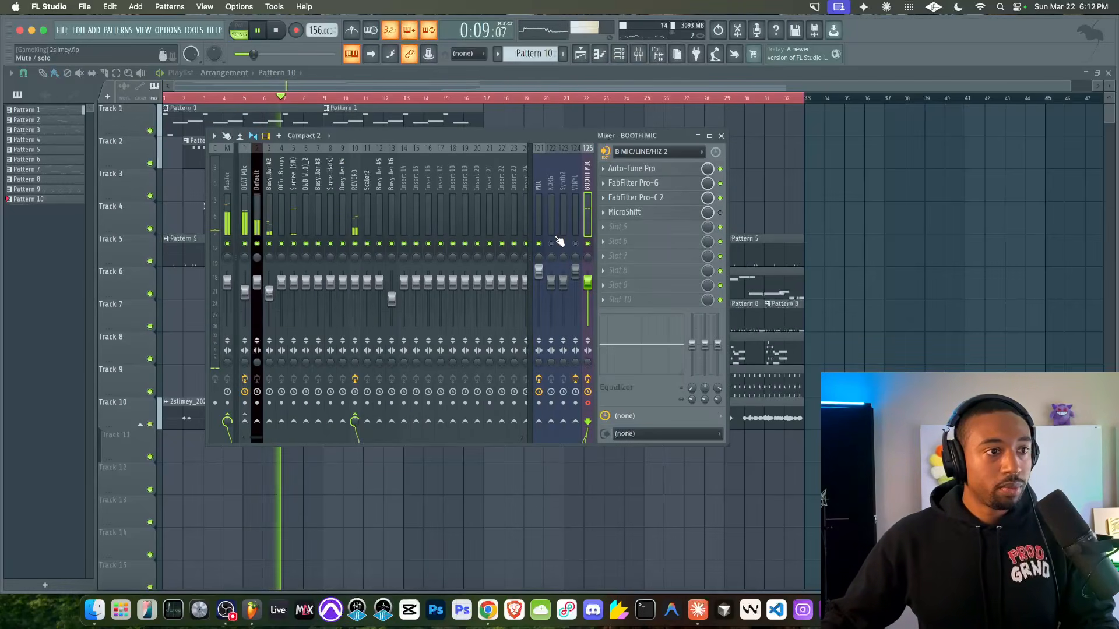
{"action": "right_click", "coordinate": [844, 190]}
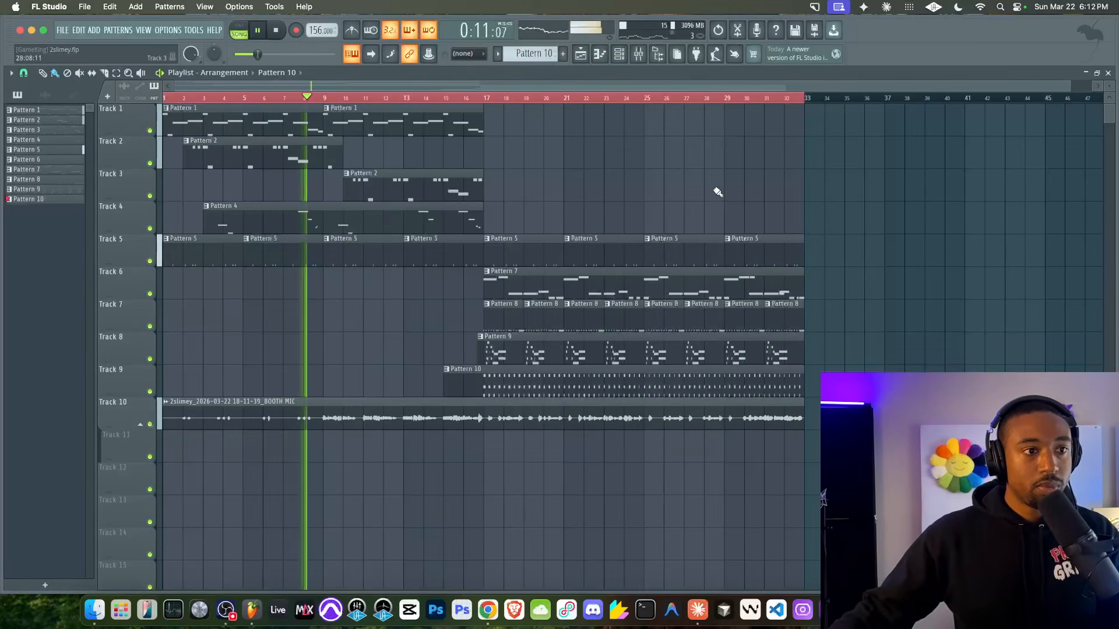
Copy the Track 5–8 clips from bars 17–32 and the Track 1–4 clips from bars 1–16 to bars 33–48
{"action": "left_click_drag", "start_coordinate": [816, 367], "coordinate": [824, 244]}
{"action": "scroll", "coordinate": [623, 237], "scroll_direction": "down", "scroll_amount": 3}
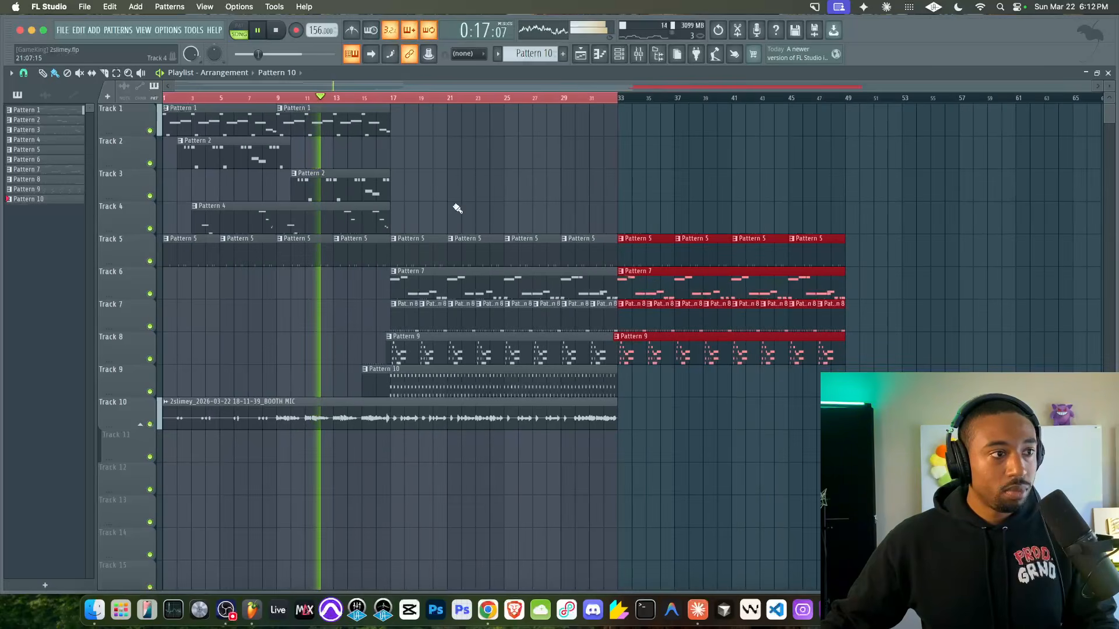
{"action": "left_click_drag", "start_coordinate": [399, 235], "coordinate": [620, 130]}
{"action": "left_click", "coordinate": [592, 98], "text": "super"}
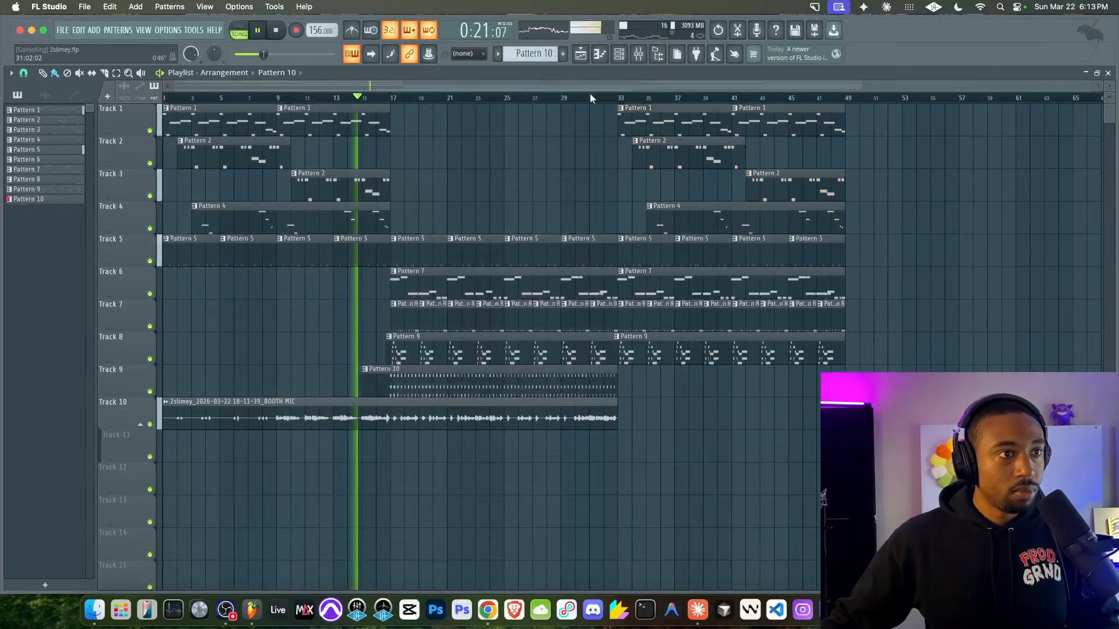
Copy the BOOTH MIC vocal clip from Track 10 to Track 11, starting at bar 33, and deselect it
{"action": "left_click", "coordinate": [293, 412], "text": "super"}
{"action": "left_click_drag", "start_coordinate": [293, 412], "coordinate": [746, 460]}
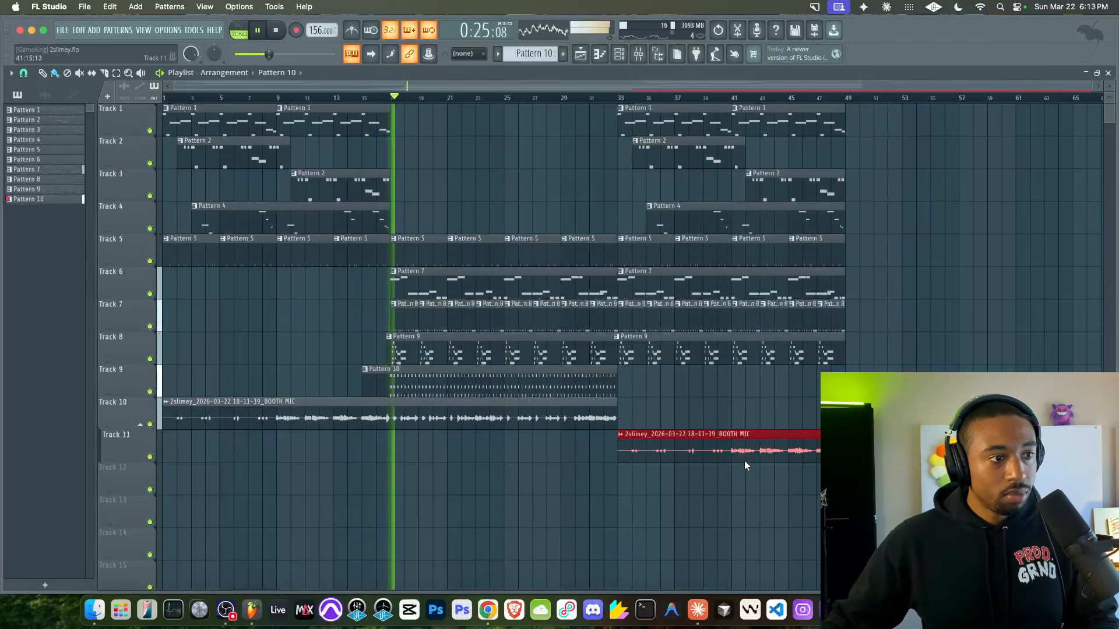
{"action": "left_click", "coordinate": [742, 517]}
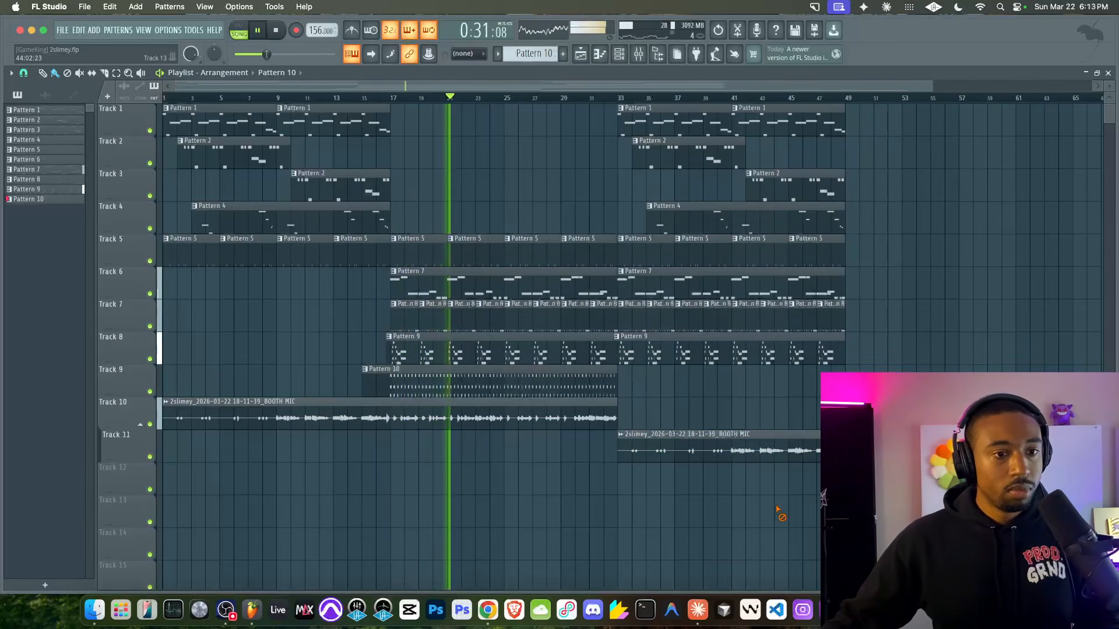
Copy the second section's pattern clips on Tracks 5–9 to bars 49–64, including Pattern 10's lead-in
{"action": "left_click_drag", "start_coordinate": [613, 397], "coordinate": [861, 254]}
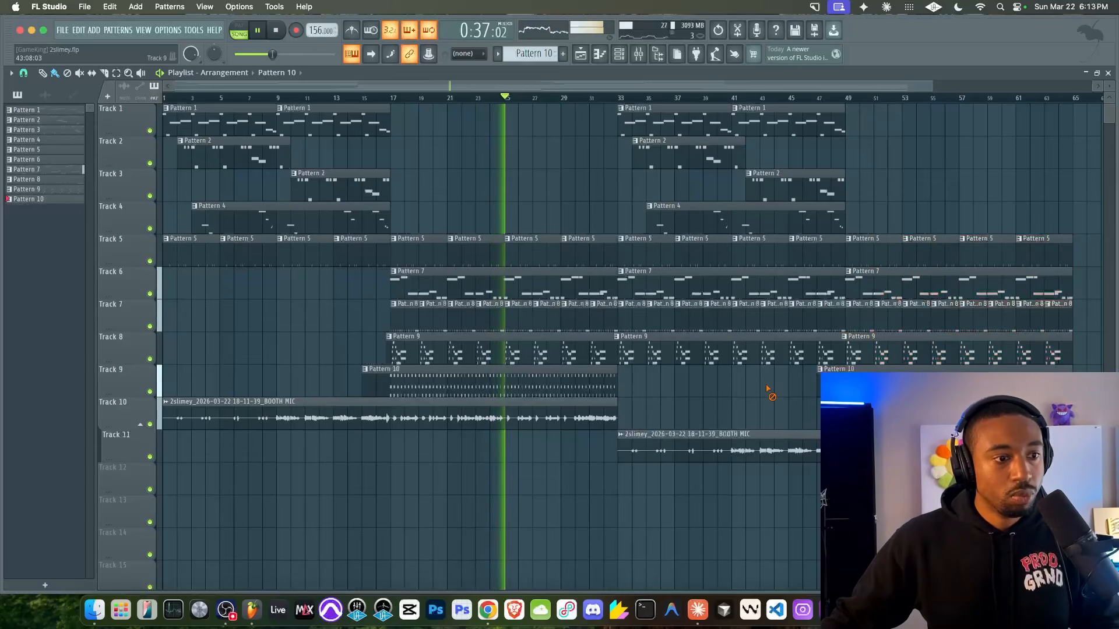
{"action": "scroll", "coordinate": [728, 233], "scroll_direction": "down", "scroll_amount": 2}
In the BOOTH MIC insert's MicroShift, set the mix to 47.5%, raise the detune and set the delay to 74.1%
{"action": "left_click", "coordinate": [641, 60]}
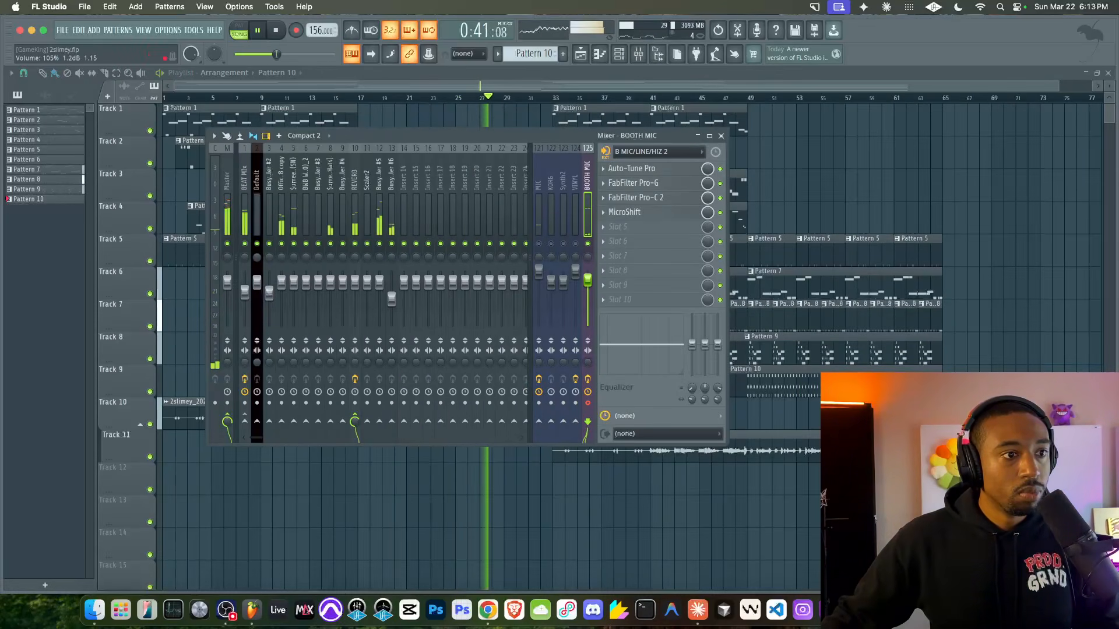
{"action": "left_click", "coordinate": [644, 215]}
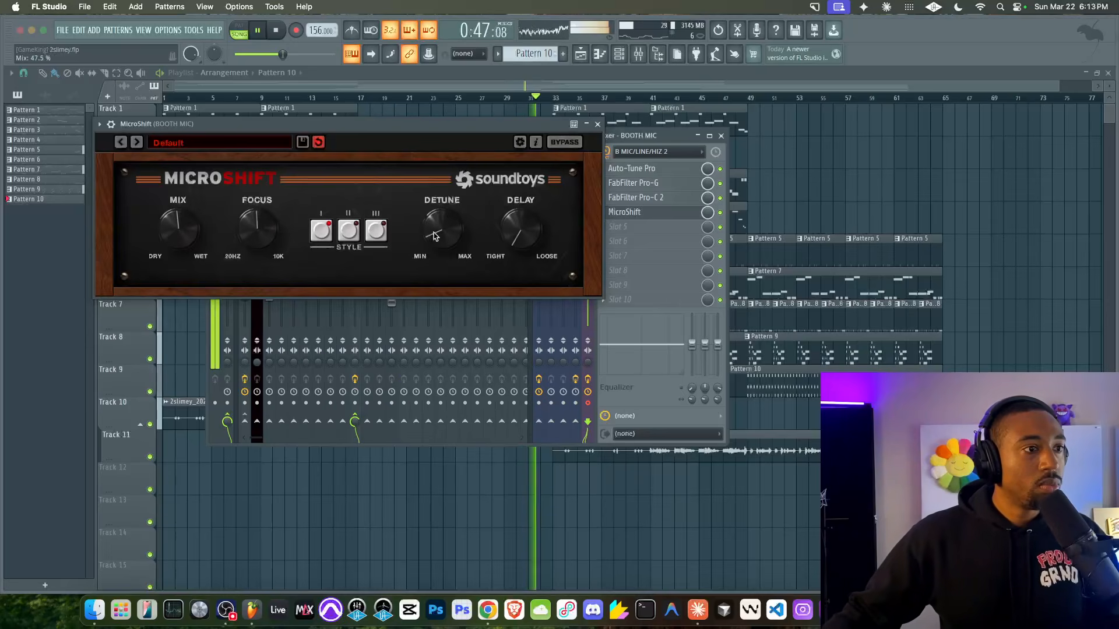
{"action": "left_click_drag", "start_coordinate": [434, 235], "coordinate": [435, 191]}
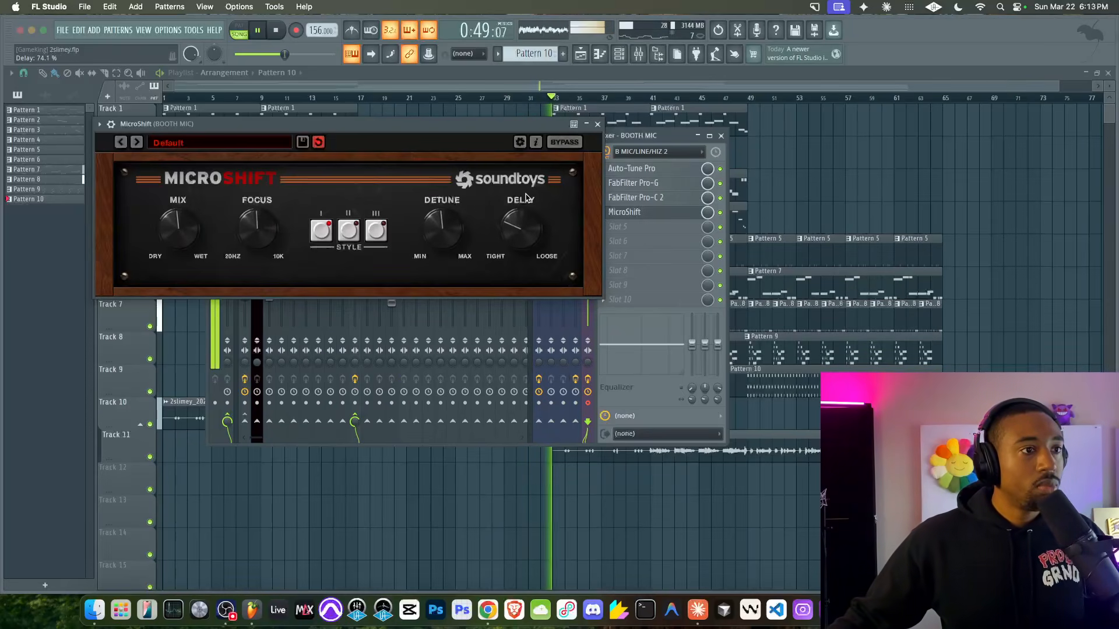
{"action": "left_click", "coordinate": [598, 124]}
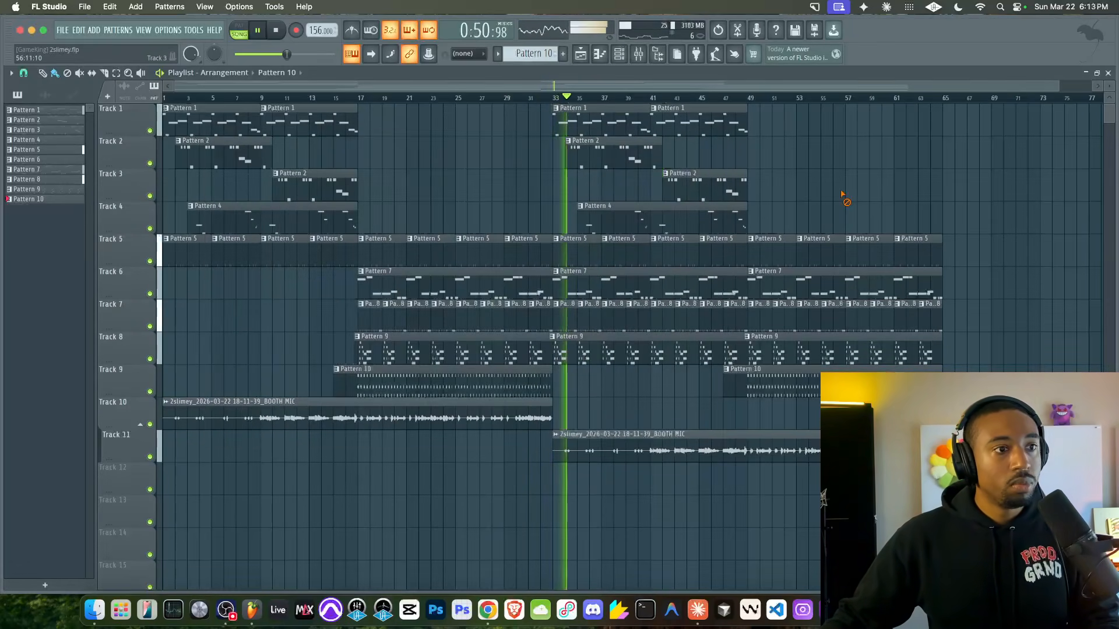
{"action": "key", "text": "F9"}
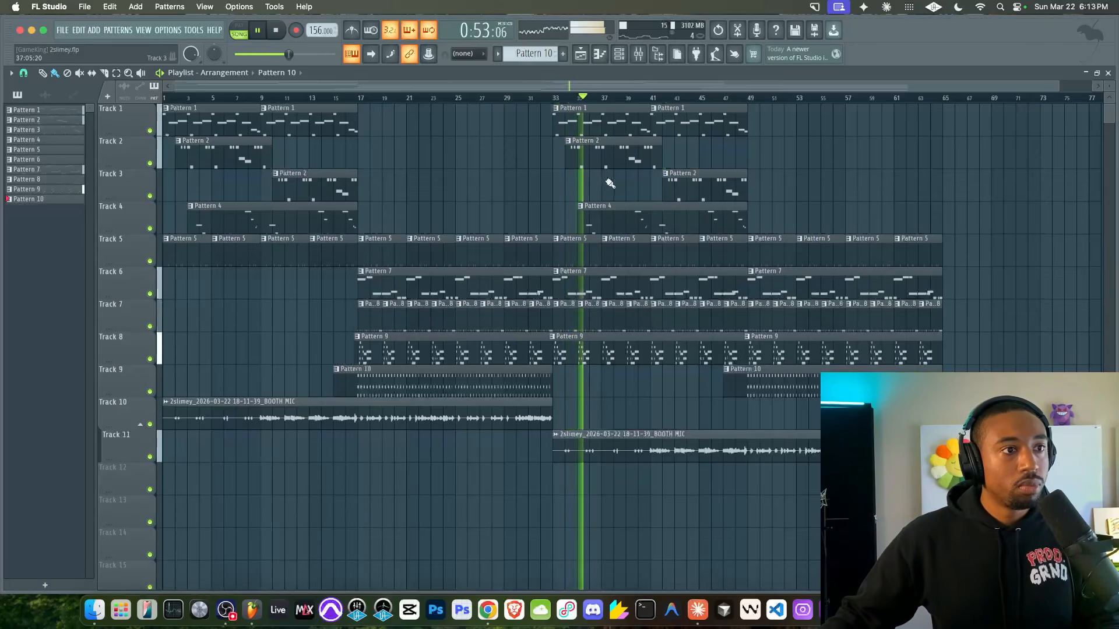
Delete the Pattern 7 clip on Track 6 at bars 33–48 and play back from bar 33
{"action": "key", "text": "space"}
{"action": "left_click", "coordinate": [640, 54]}
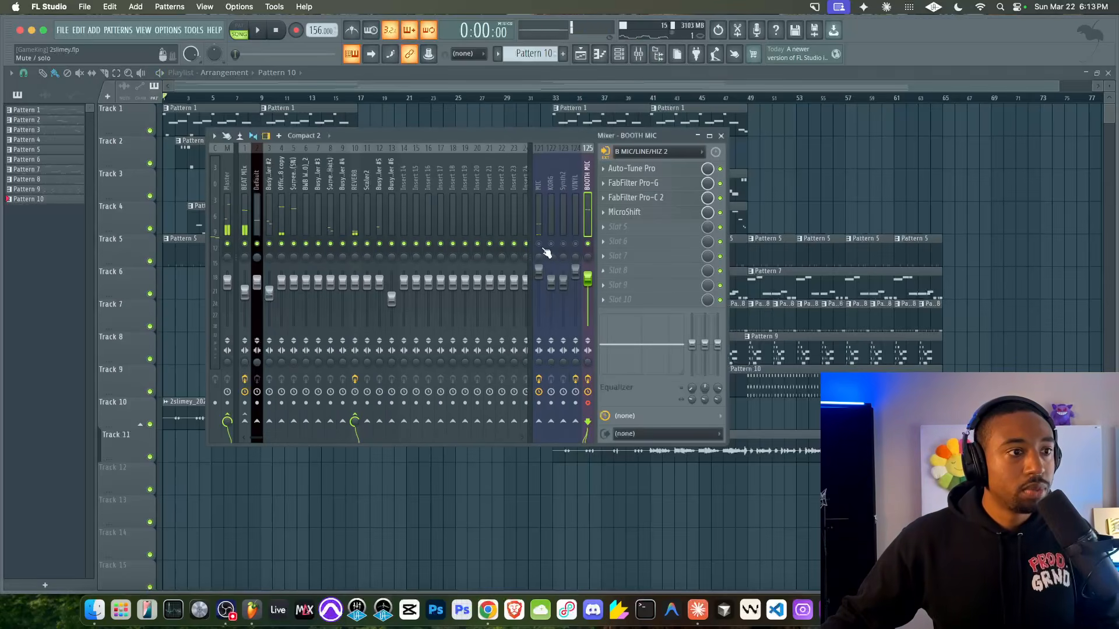
{"action": "key", "text": "F9"}
{"action": "scroll", "coordinate": [570, 282], "scroll_direction": "up", "scroll_amount": 3}
{"action": "right_click", "coordinate": [574, 288]}
{"action": "scroll", "coordinate": [572, 285], "scroll_direction": "down", "scroll_amount": 5}
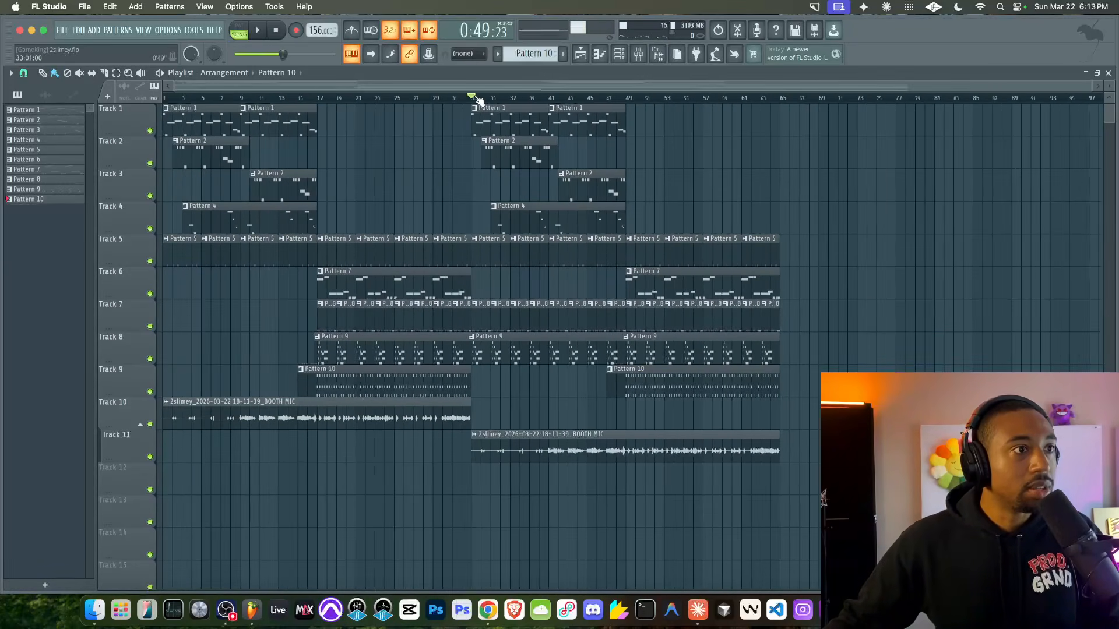
{"action": "key", "text": "space"}
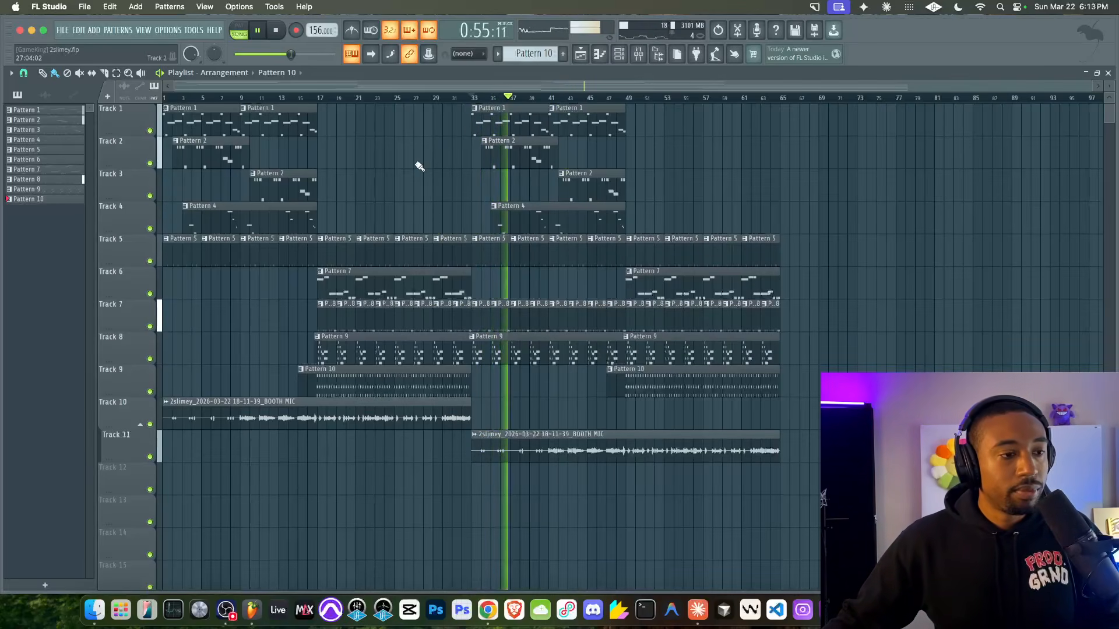
{"action": "key", "text": "space"}
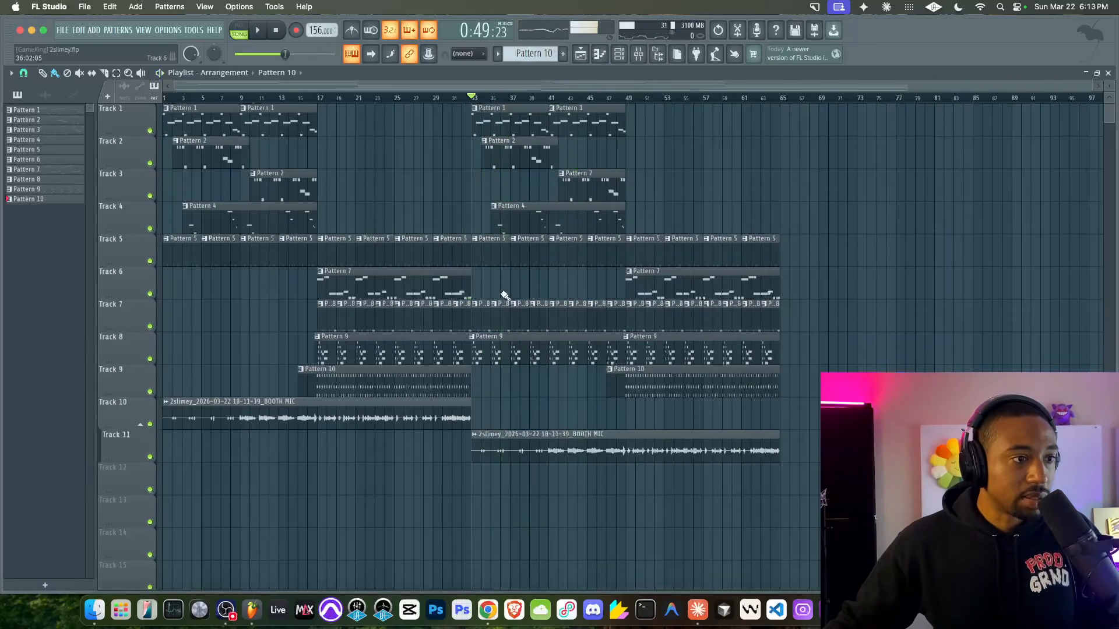
Review the audio device settings, including the sample rate and buffer length, and close them
{"action": "left_click", "coordinate": [276, 30]}
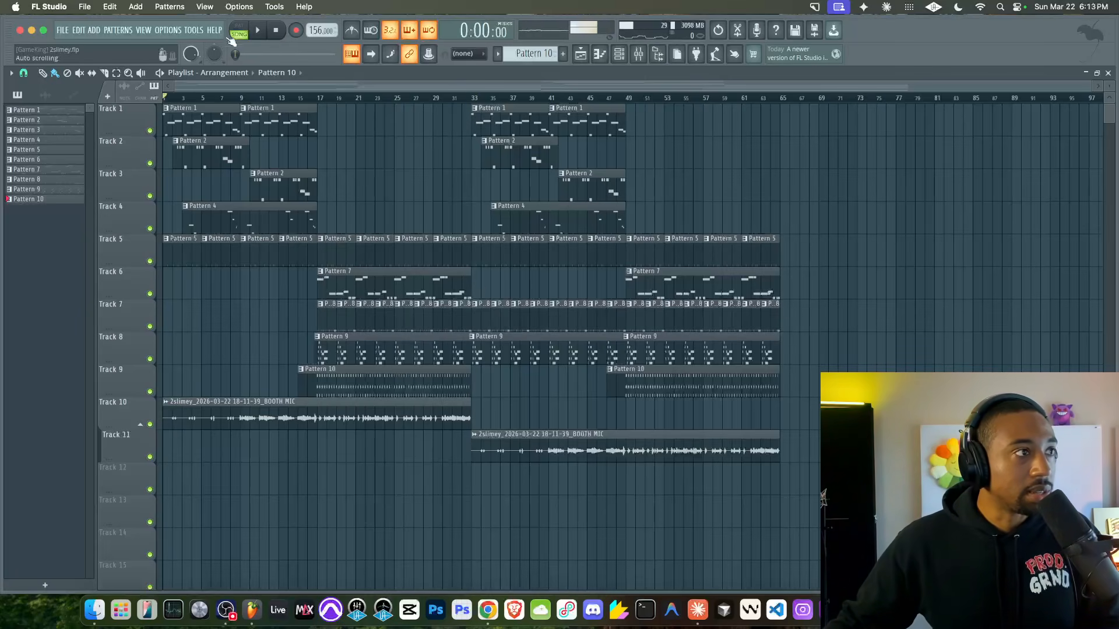
{"action": "left_click", "coordinate": [173, 31]}
{"action": "left_click", "coordinate": [178, 61]}
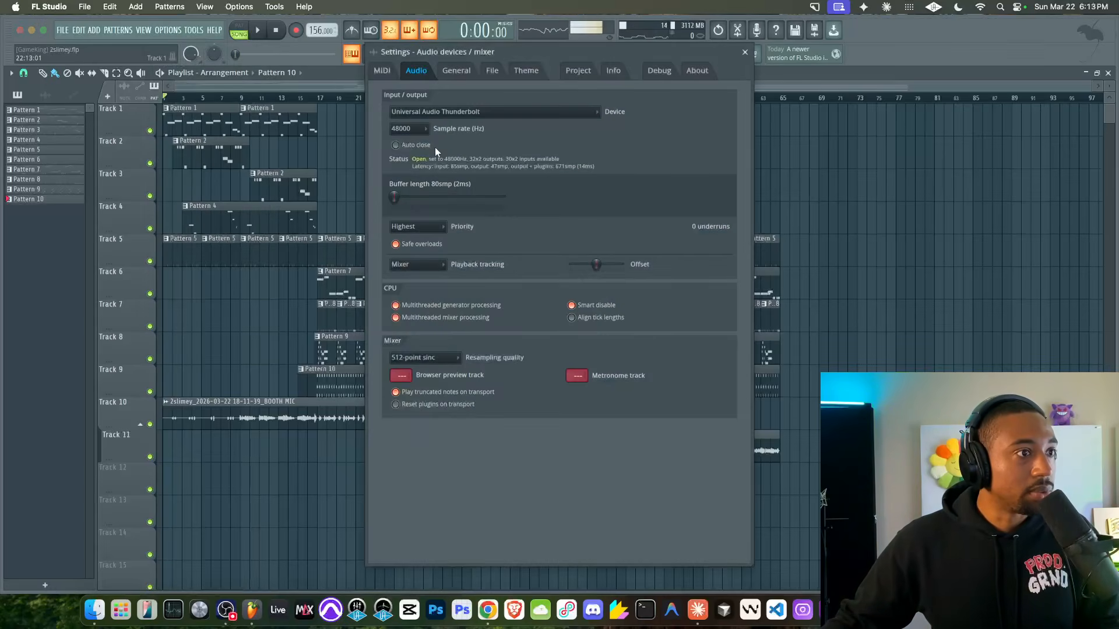
{"action": "left_click", "coordinate": [744, 52]}
Play the song from the start, check the mixer levels and save the project
{"action": "key", "text": "space"}
{"action": "key", "text": "F9"}
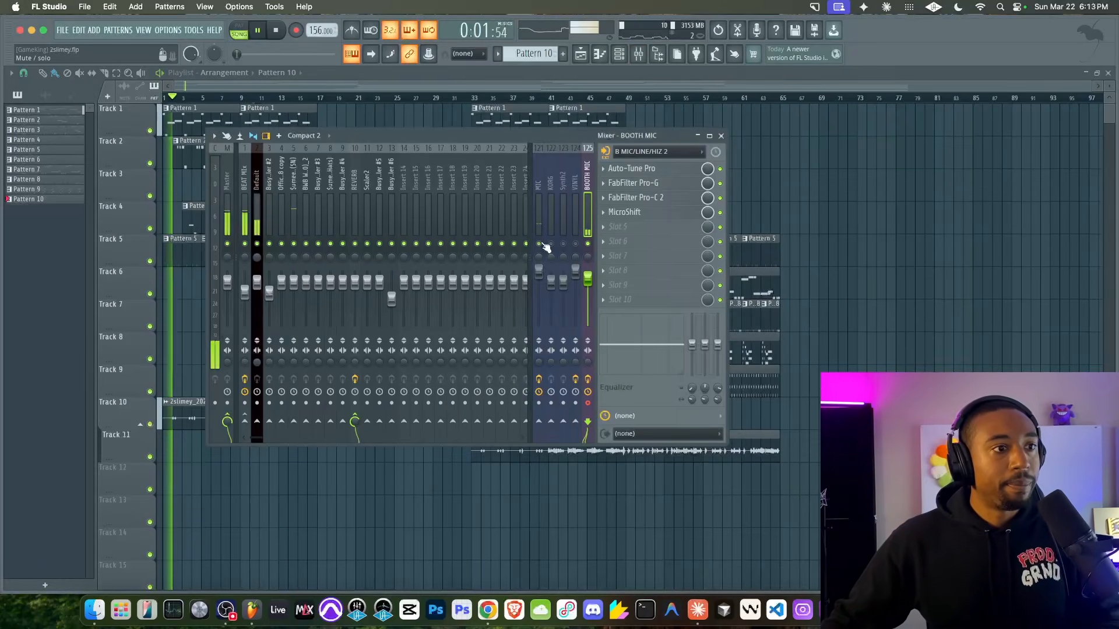
{"action": "right_click", "coordinate": [869, 237]}
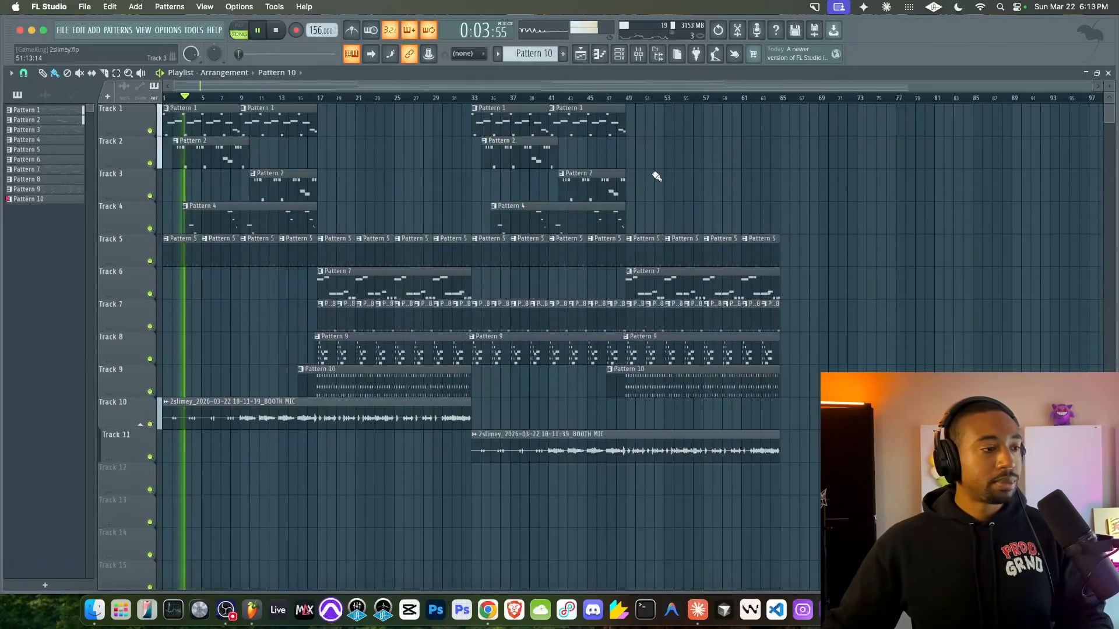
{"action": "left_click", "coordinate": [639, 55]}
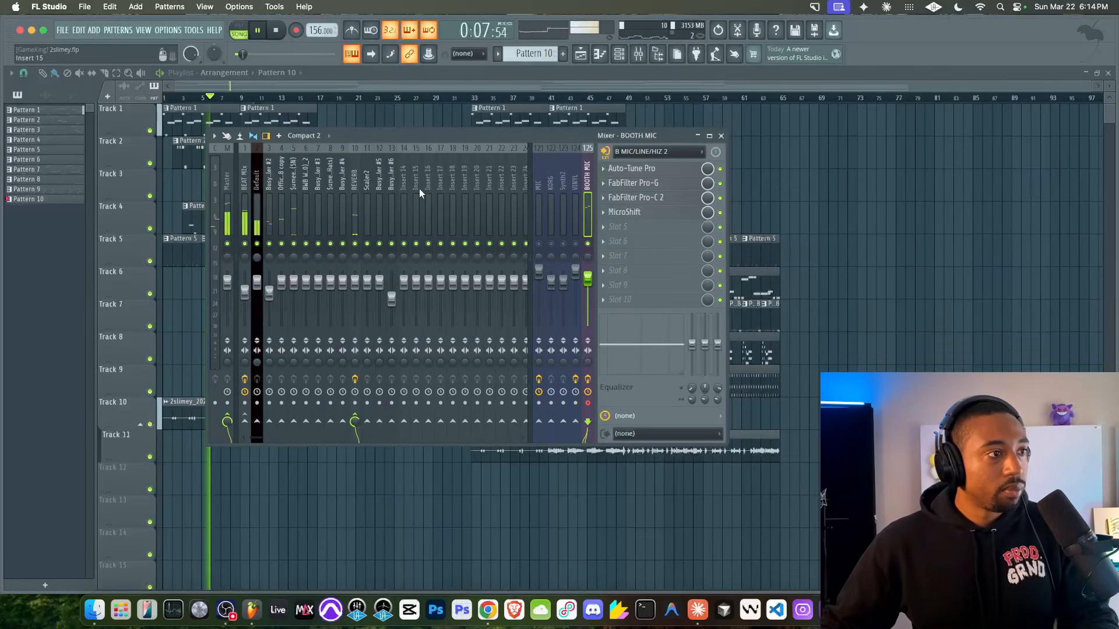
{"action": "right_click", "coordinate": [822, 204]}
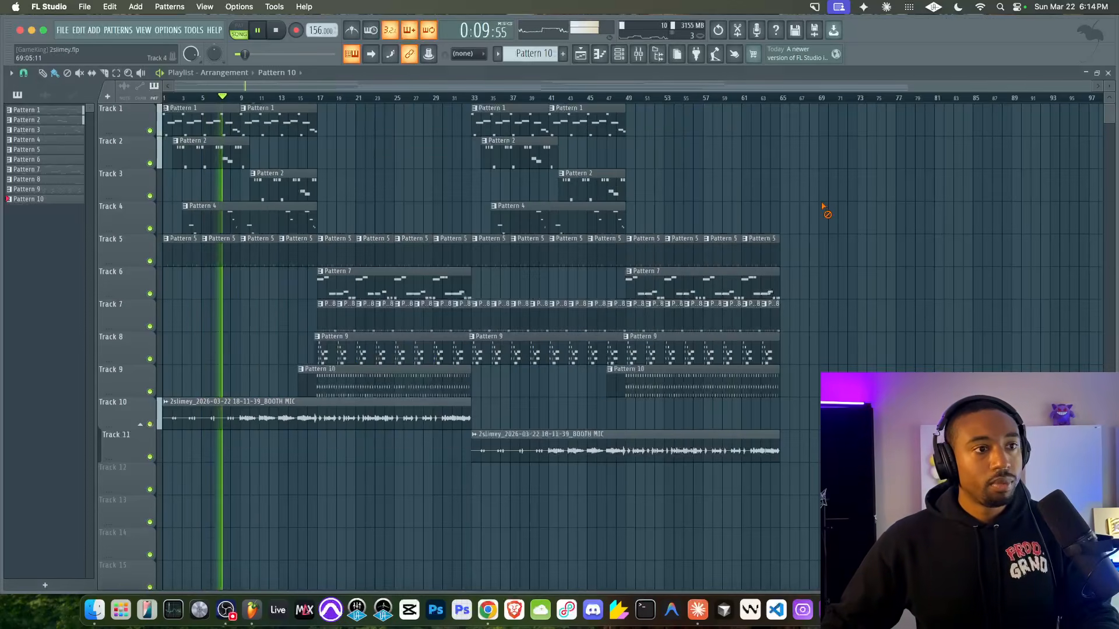
{"action": "key", "text": "super+s"}
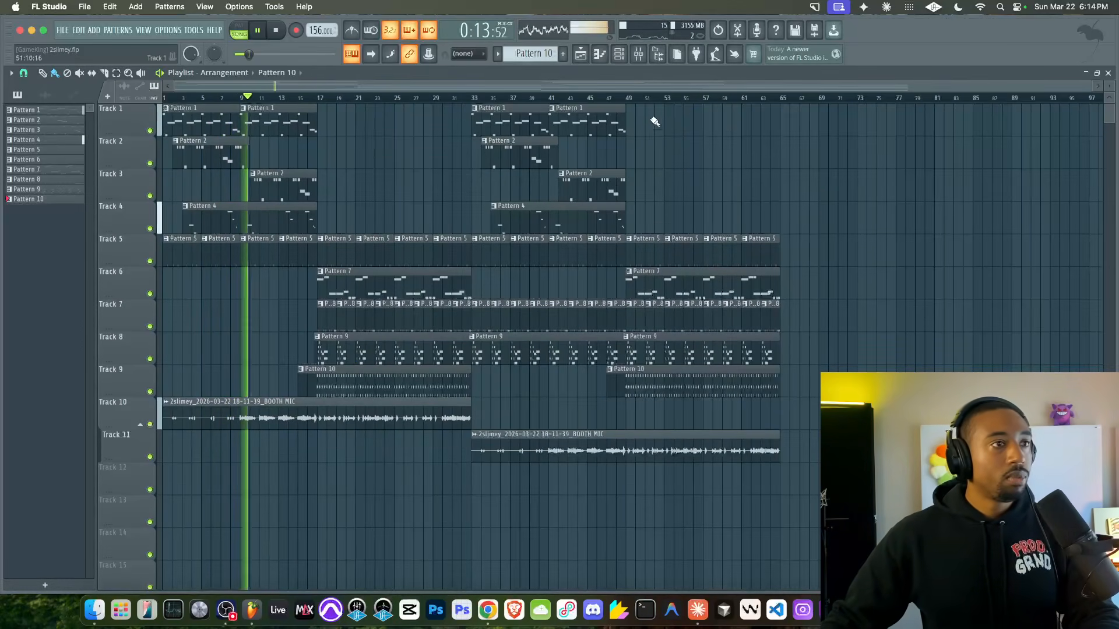
Check the MicroShift settings on the BOOTH MIC insert during playback and return to the playlist
{"action": "left_click", "coordinate": [639, 53]}
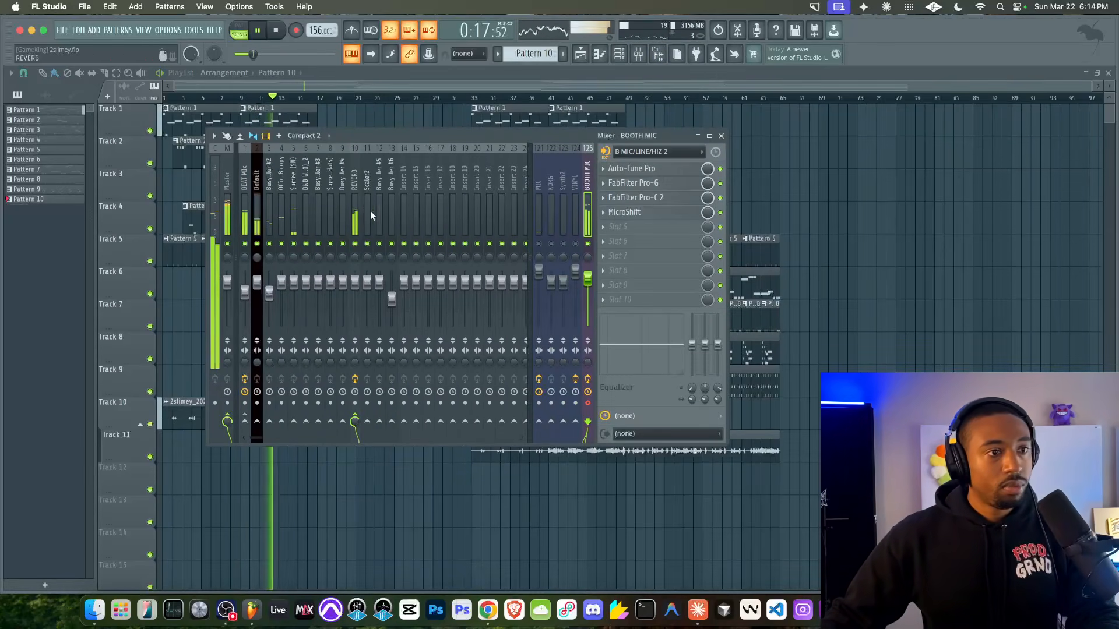
{"action": "left_click", "coordinate": [671, 214]}
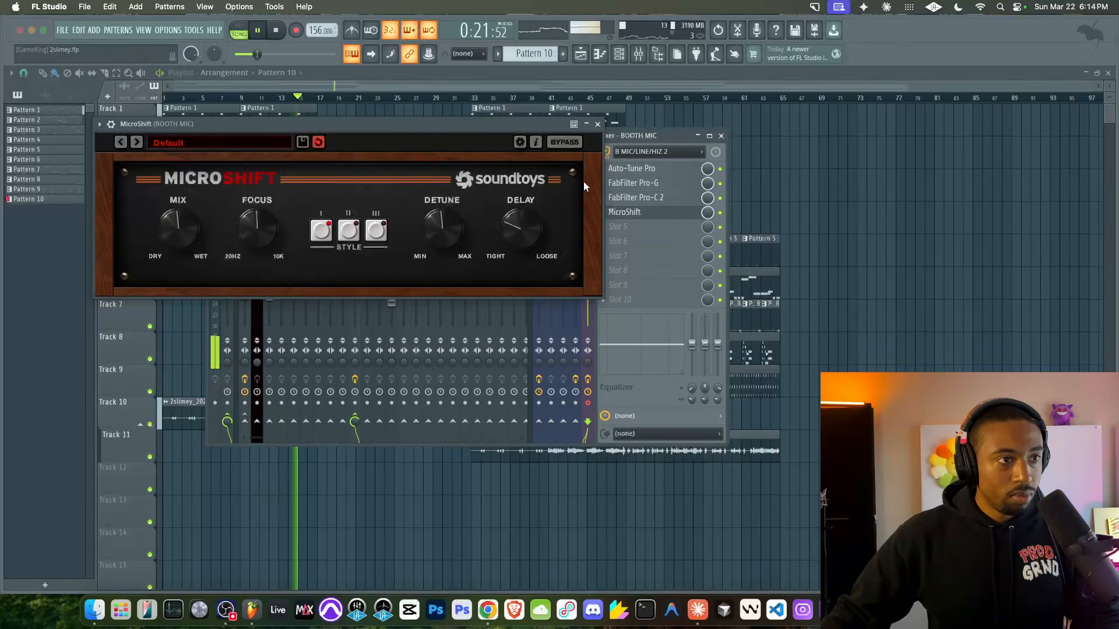
{"action": "left_click", "coordinate": [596, 125]}
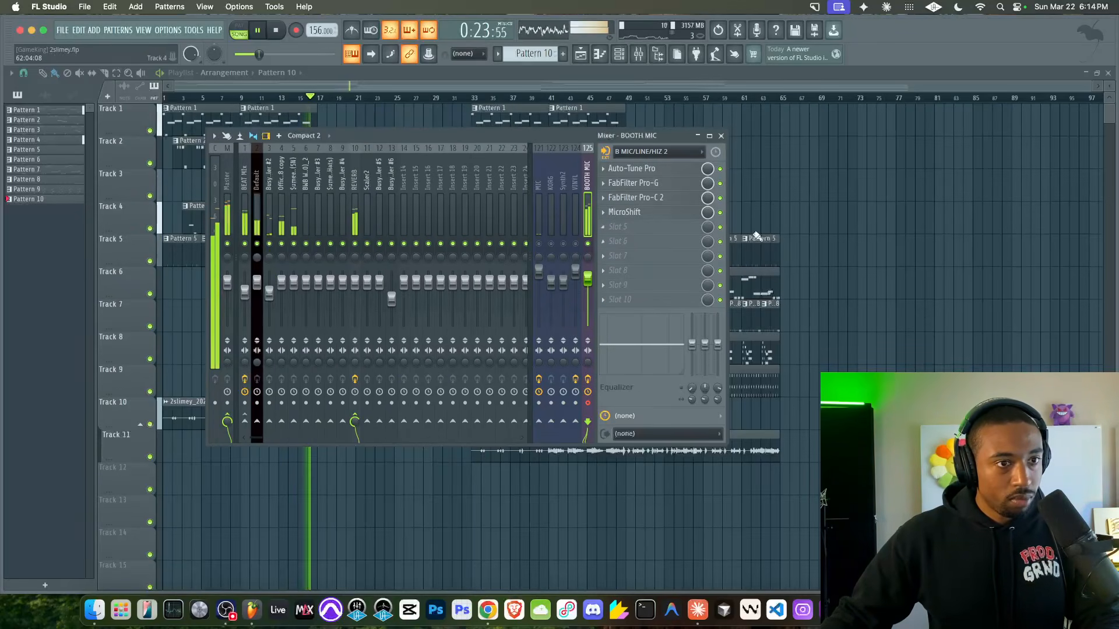
{"action": "key", "text": "F9"}
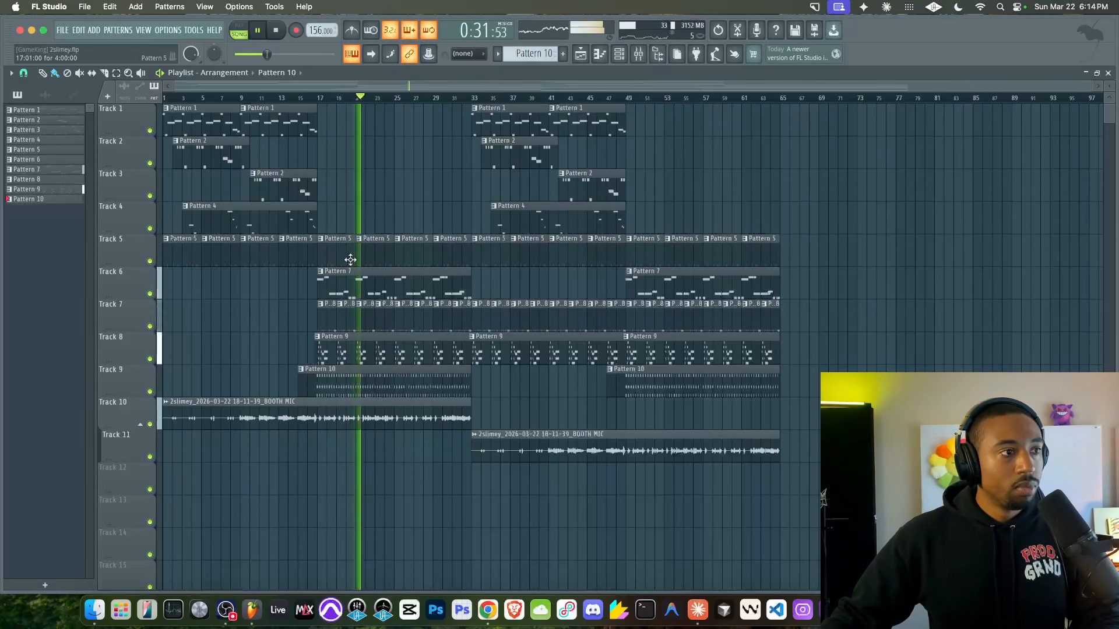
Set the BEAT MIx insert's volume to 93% (-1.6 dB) during playback
{"action": "left_click", "coordinate": [641, 54]}
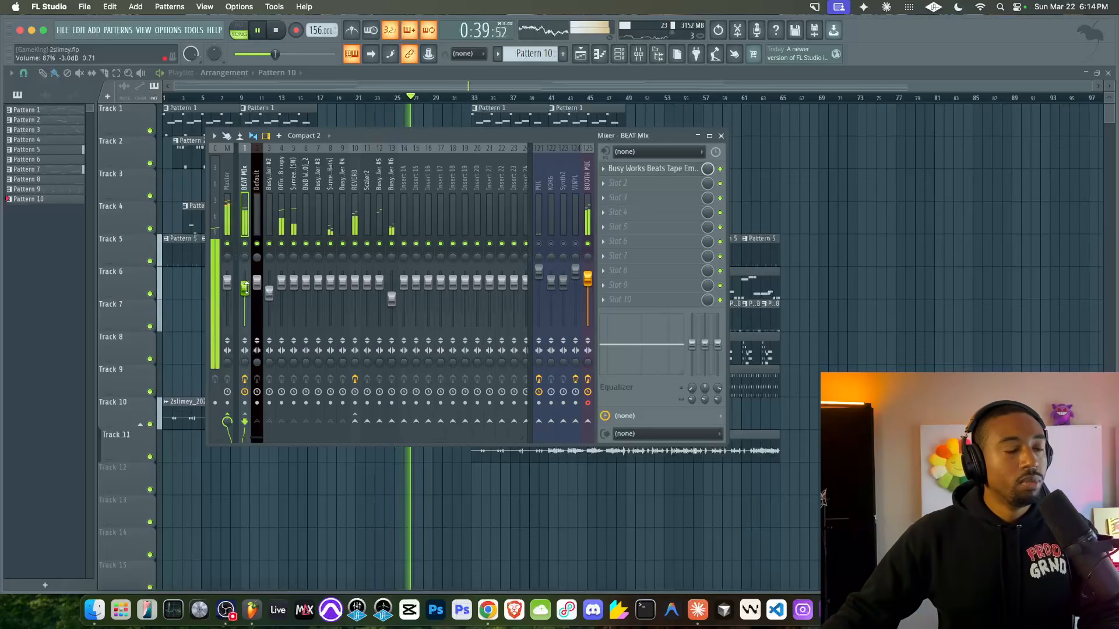
{"action": "left_click_drag", "start_coordinate": [246, 287], "coordinate": [246, 287]}
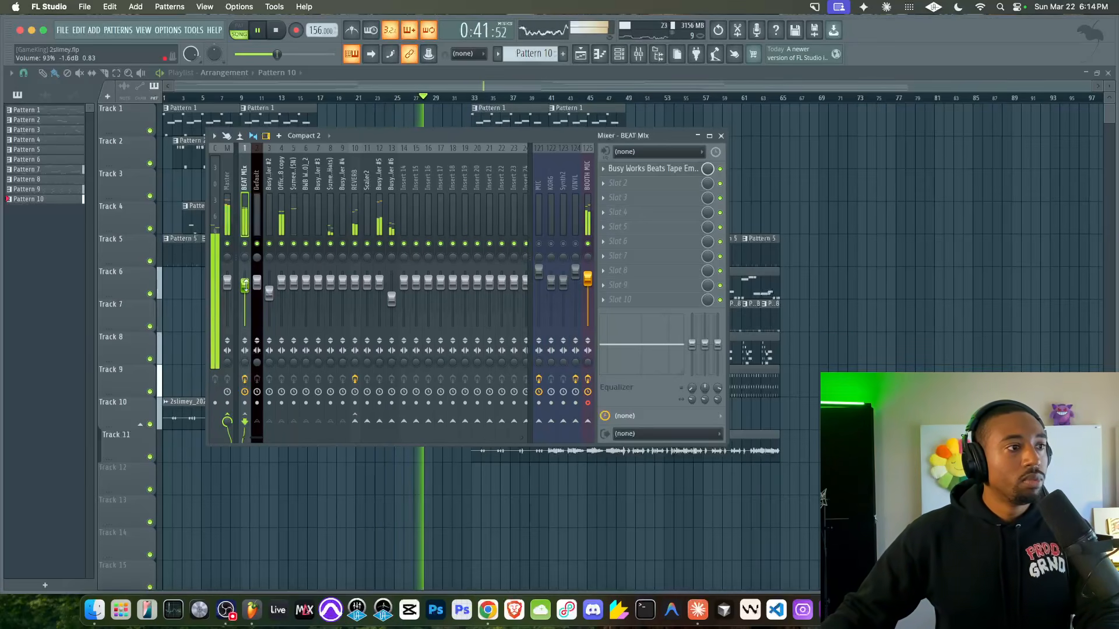
{"action": "key", "text": "F9"}
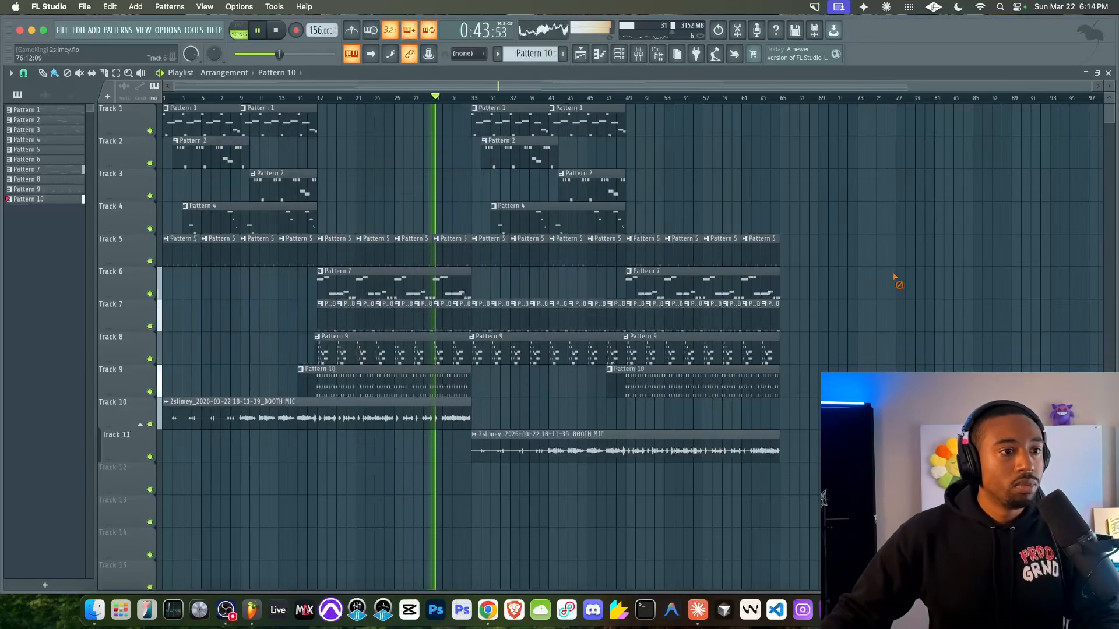
{"action": "left_click", "coordinate": [640, 60]}
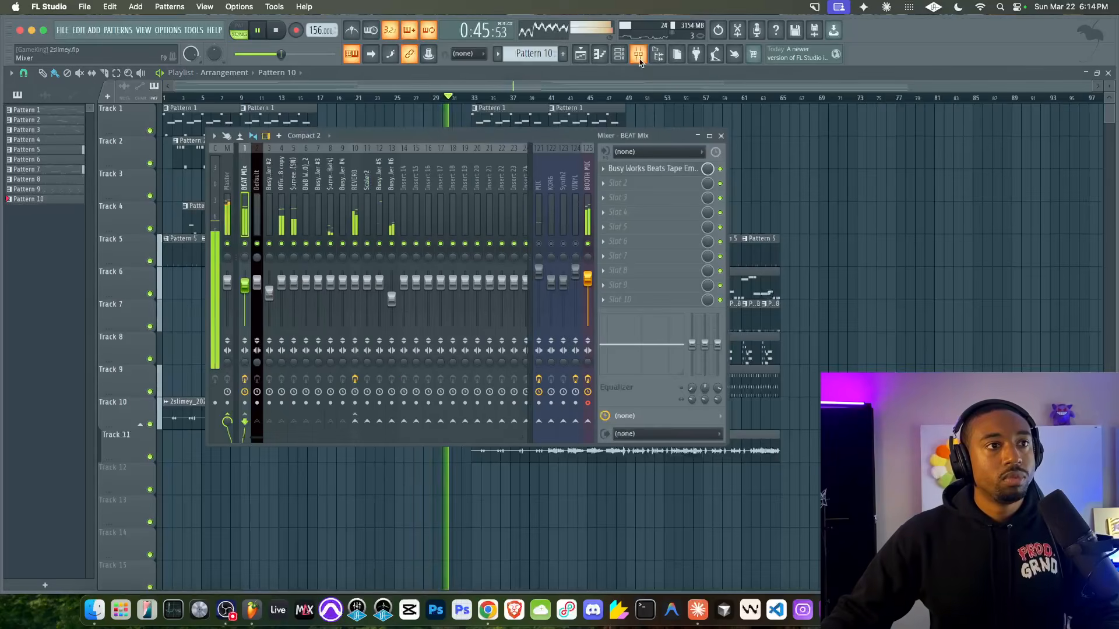
{"action": "key", "text": "F9"}
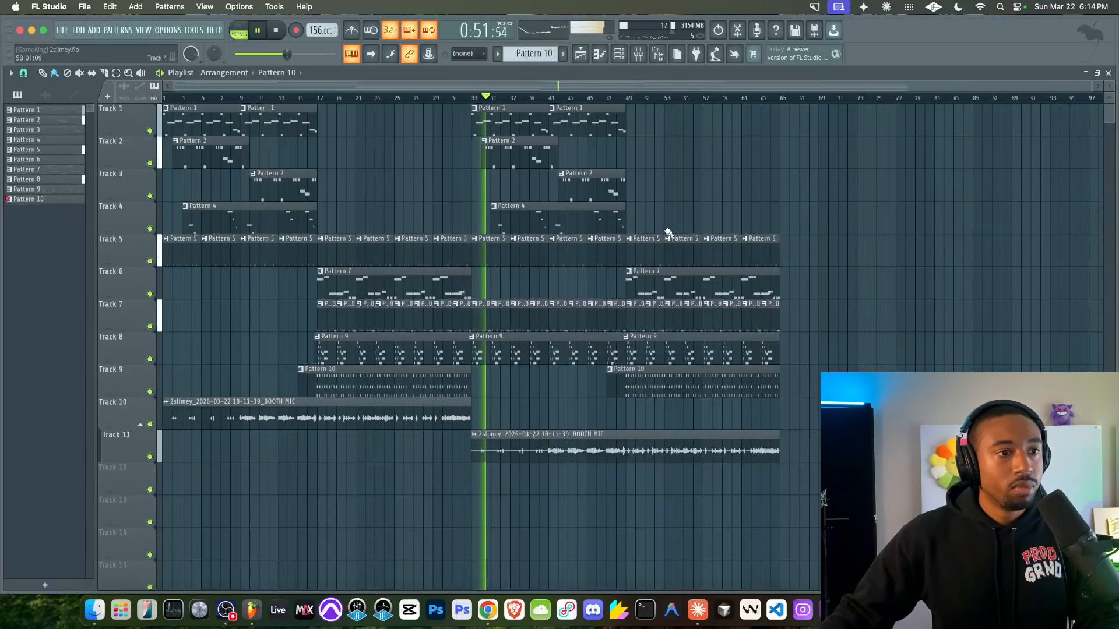
Delete the Pattern 7 clip on Track 6 at bars 49–64 and copy the Pattern 1 clips on Track 1 to bars 49–64
{"action": "left_click_drag", "start_coordinate": [644, 282], "coordinate": [692, 285]}
{"action": "key", "text": "Delete"}
{"action": "mouse_move", "coordinate": [627, 139]}
{"action": "left_mouse_down"}
{"action": "mouse_move", "coordinate": [522, 118]}
{"action": "mouse_move", "coordinate": [685, 117]}
{"action": "mouse_move", "coordinate": [674, 117]}
{"action": "left_mouse_up"}
{"action": "right_click", "coordinate": [673, 175]}
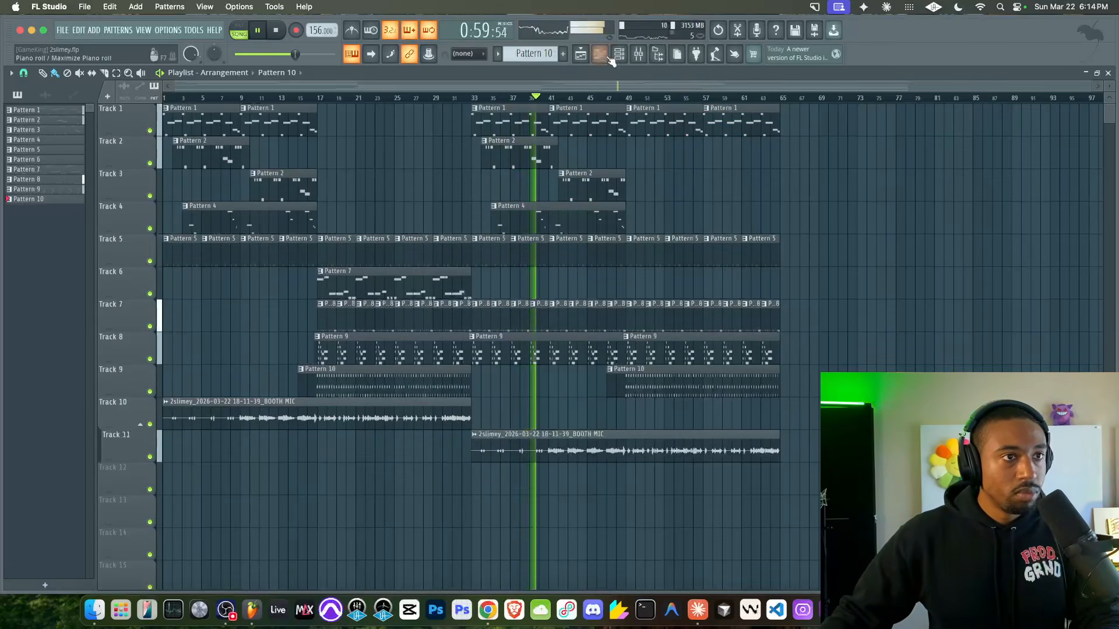
Lower the Default insert's volume to 84% (-3.8 dB) and the Master volume to 95% (-1.1 dB)
{"action": "key", "text": "F9"}
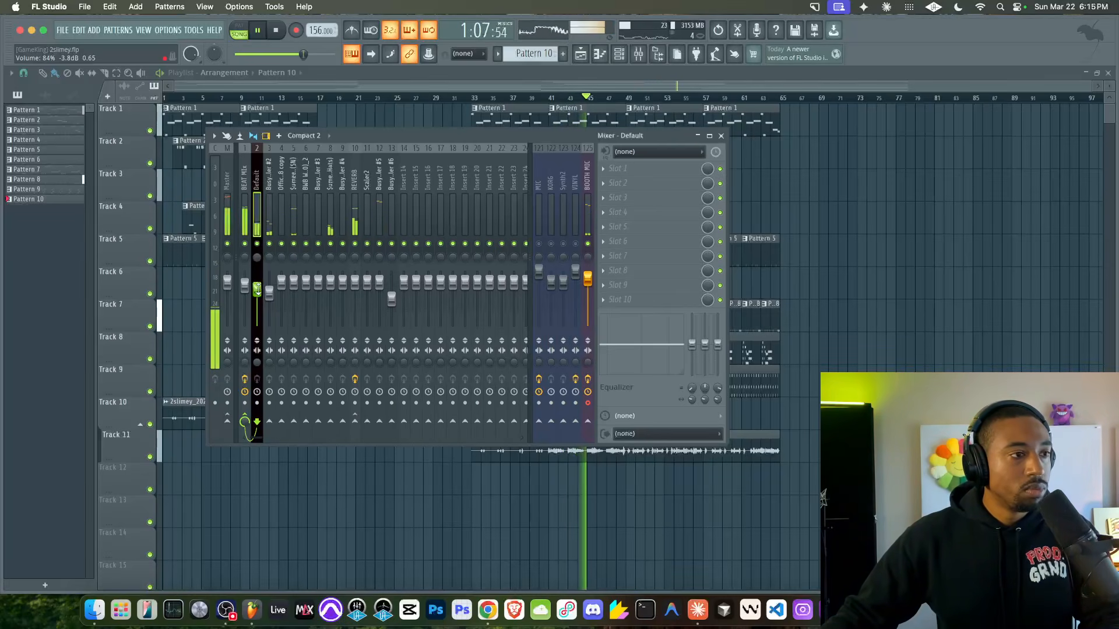
{"action": "left_click", "coordinate": [232, 231]}
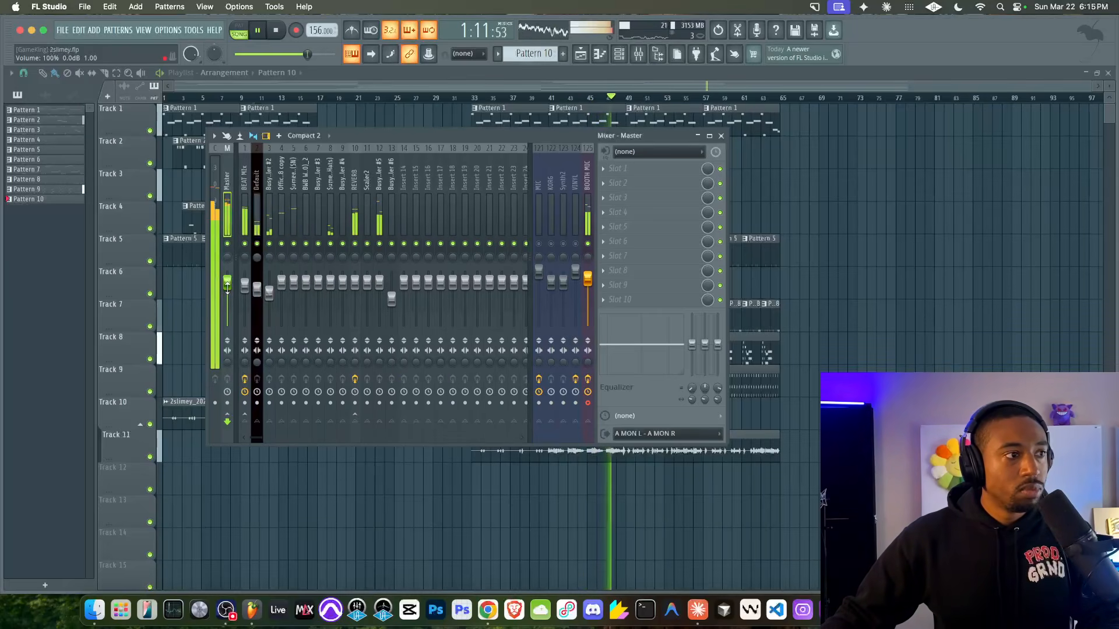
{"action": "left_click_drag", "start_coordinate": [227, 282], "coordinate": [227, 285]}
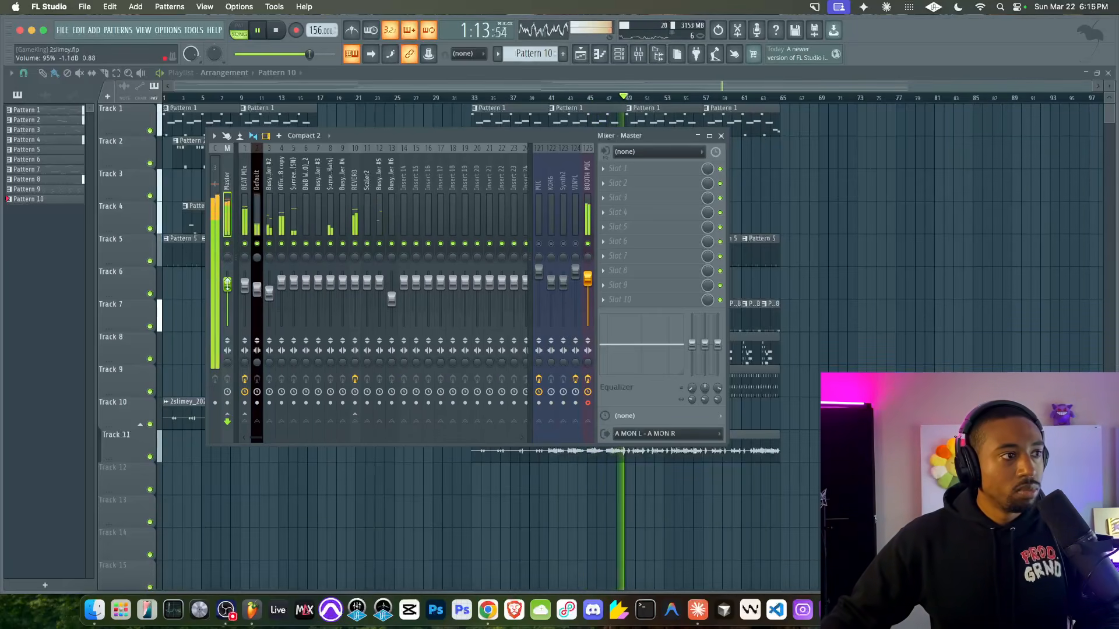
{"action": "key", "text": "F9"}
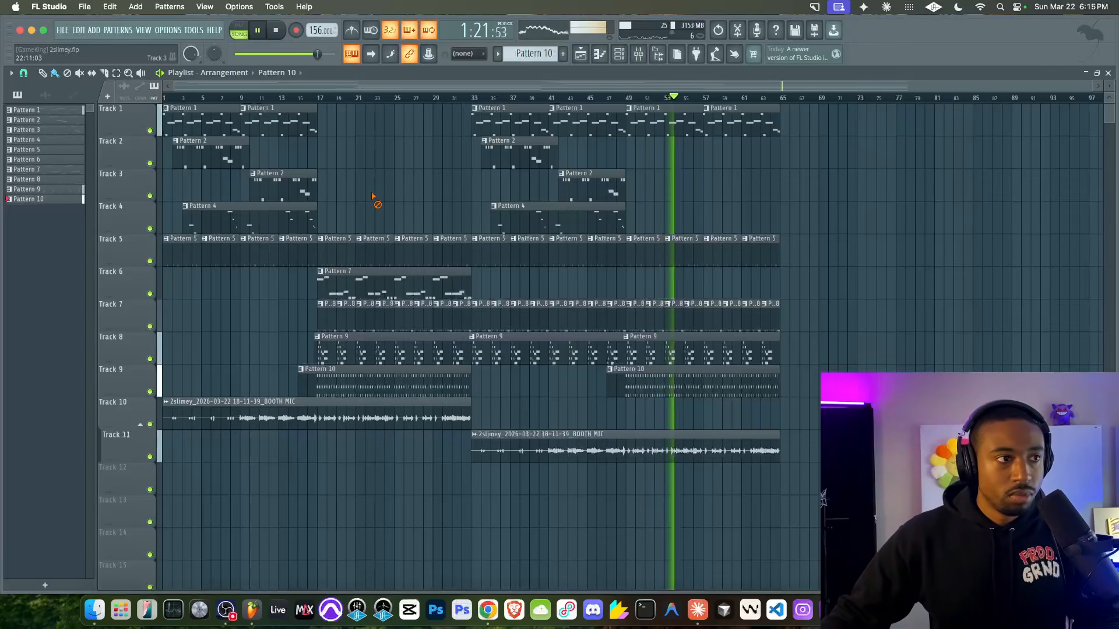
Colour Patterns 1 to 10 with a gradient running from pink to light blue
{"action": "left_click", "coordinate": [65, 110]}
{"action": "left_click", "coordinate": [64, 200], "text": "shift"}
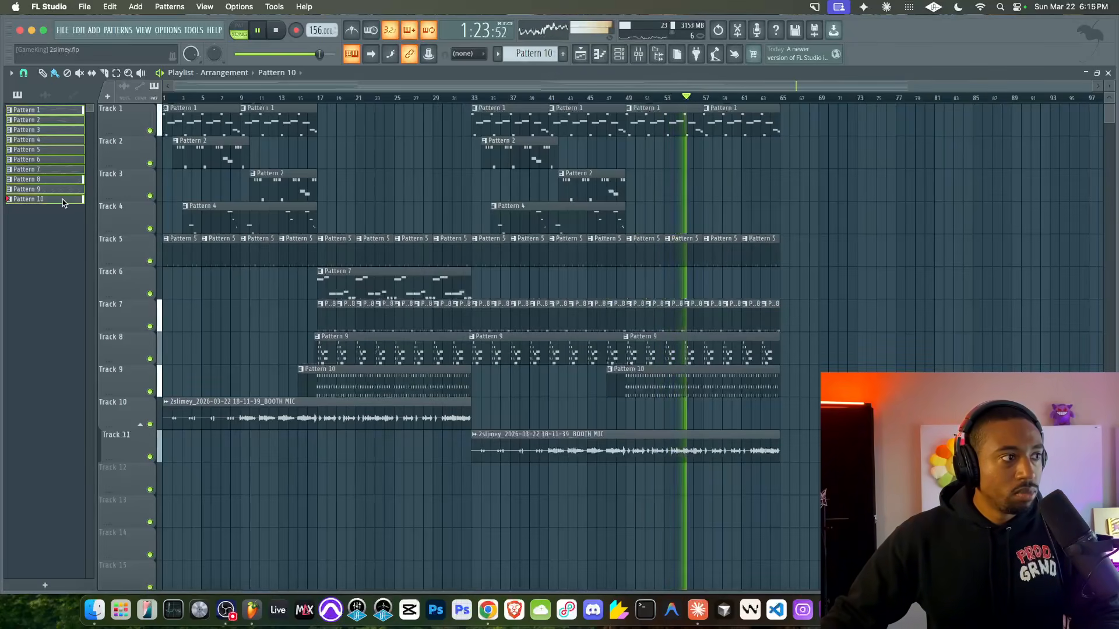
{"action": "right_click", "coordinate": [65, 201]}
{"action": "left_click", "coordinate": [96, 247]}
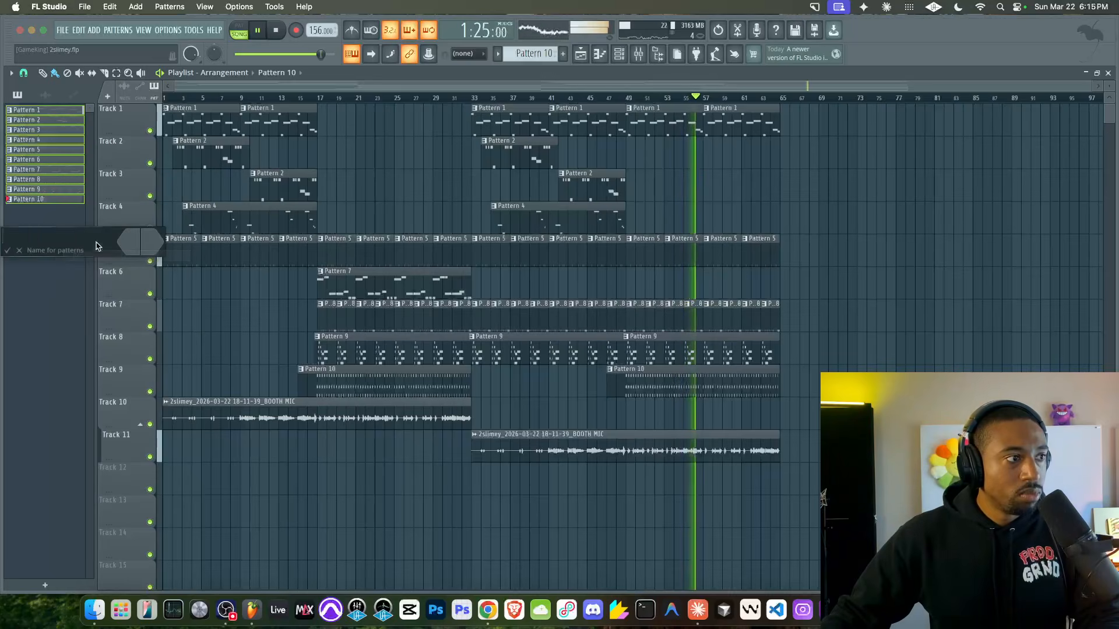
{"action": "left_click", "coordinate": [140, 242]}
{"action": "left_click", "coordinate": [211, 428]}
{"action": "key", "text": "Return"}
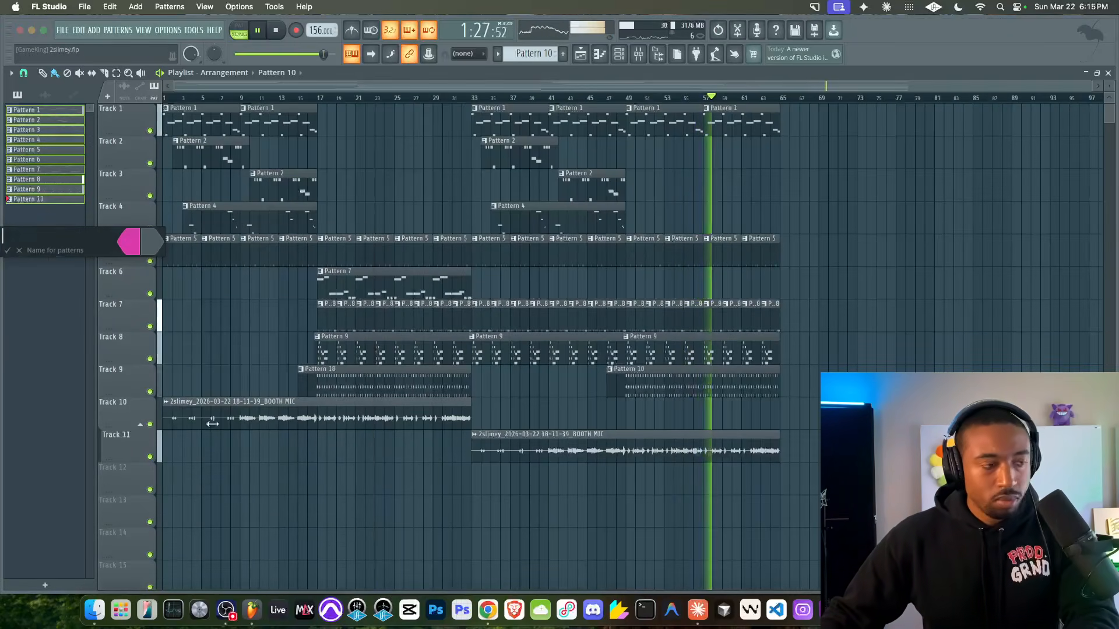
{"action": "left_click", "coordinate": [152, 243]}
{"action": "left_click", "coordinate": [236, 427]}
{"action": "key", "text": "Return"}
{"action": "key", "text": "Return"}
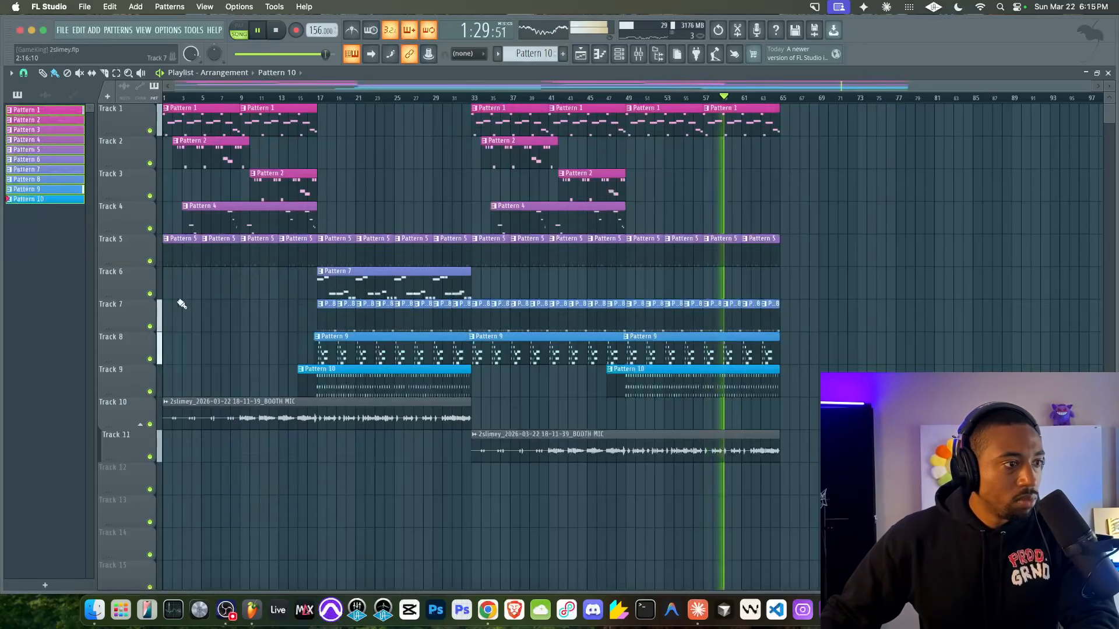
Load Fruity Delay 3 into the first effect slot of mixer Insert 14
{"action": "left_click", "coordinate": [644, 56]}
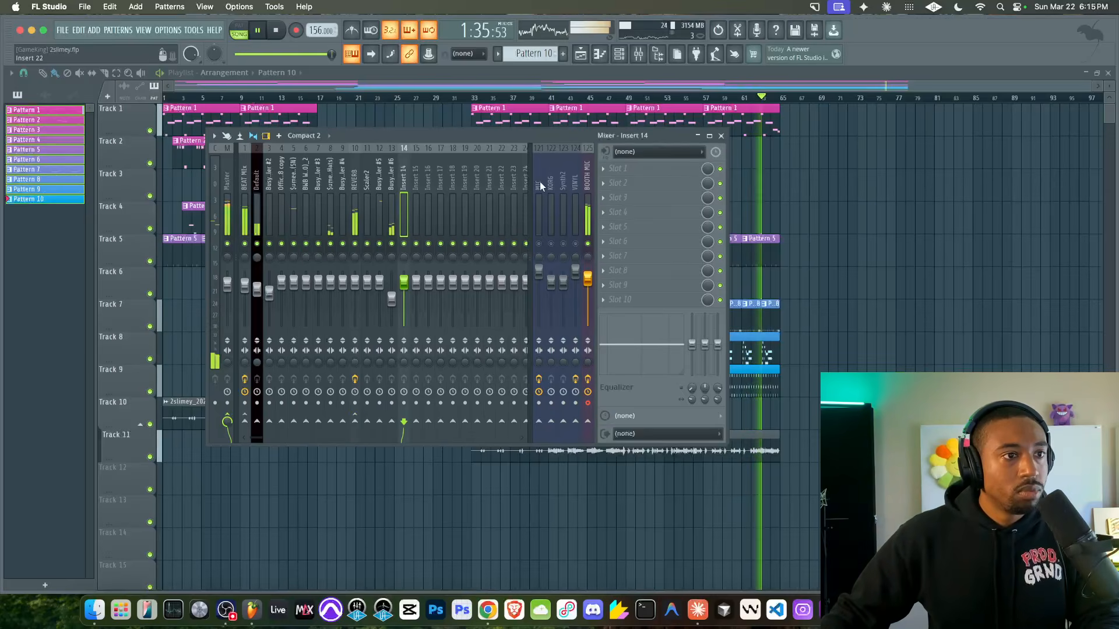
{"action": "right_click", "coordinate": [618, 174]}
{"action": "mouse_move", "coordinate": [618, 181]}
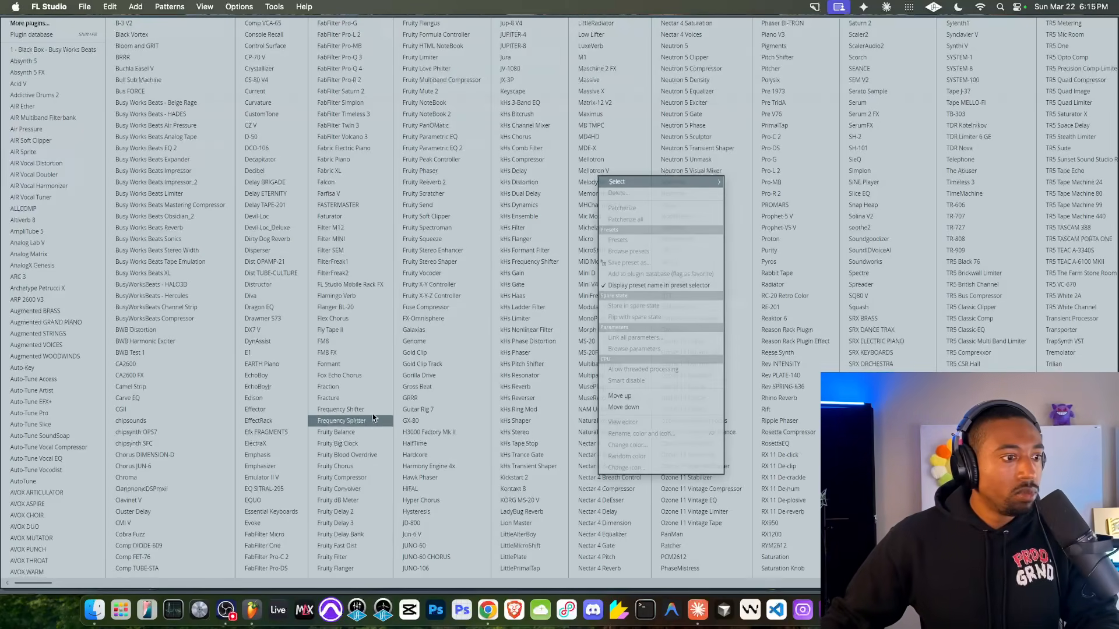
{"action": "left_click", "coordinate": [336, 523]}
Set the delay to Ping pong with a BP feedback filter, raise its pan and turn the dry output fully down
{"action": "left_click", "coordinate": [429, 240]}
{"action": "left_click", "coordinate": [254, 240]}
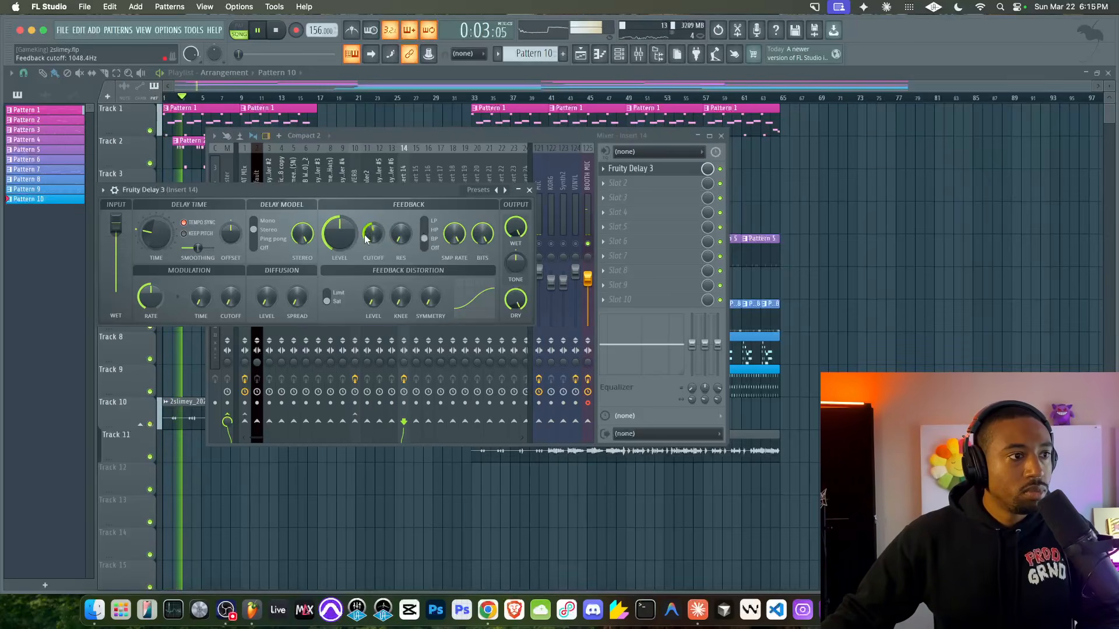
{"action": "left_click_drag", "start_coordinate": [231, 234], "coordinate": [231, 198]}
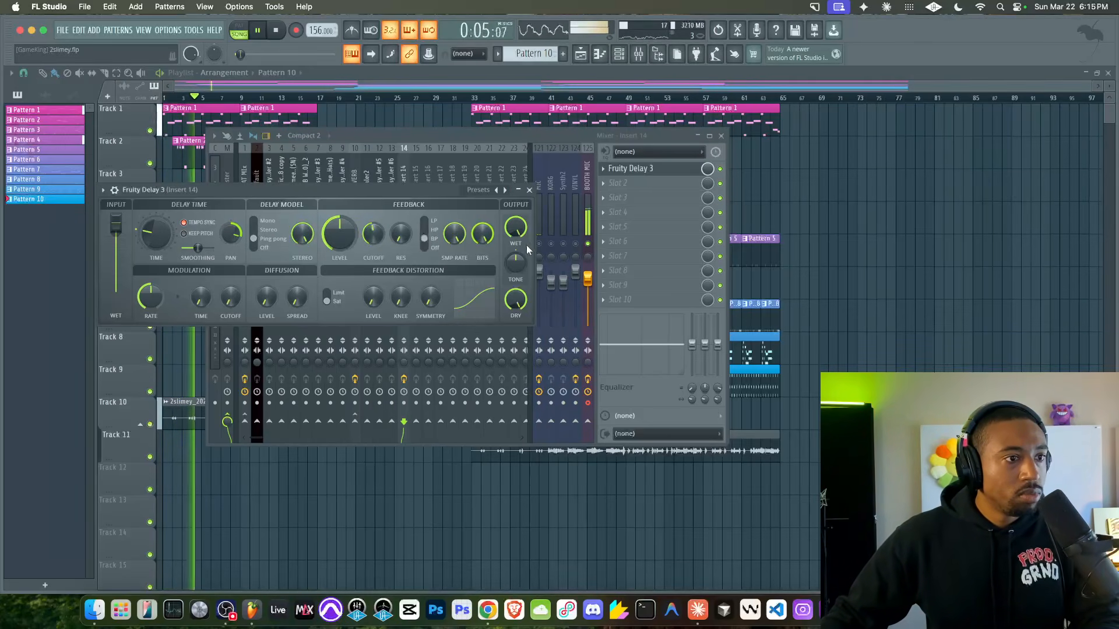
{"action": "left_click_drag", "start_coordinate": [516, 300], "coordinate": [516, 373]}
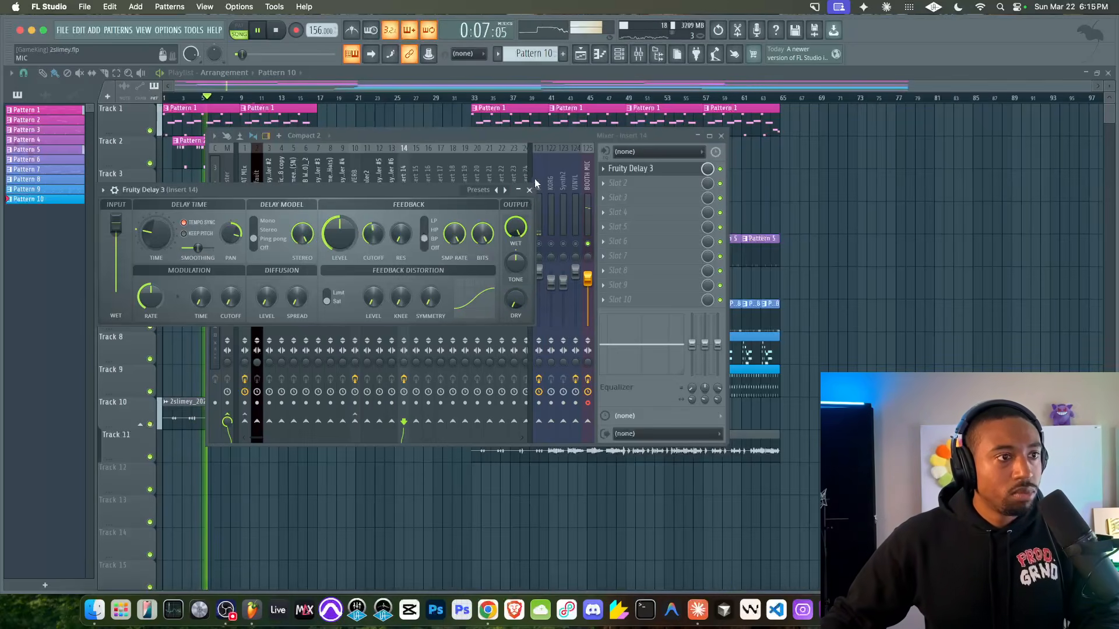
{"action": "left_click", "coordinate": [529, 190]}
Route the BOOTH MIC track to Insert 14 with a send level of 30% (-19.6 dB)
{"action": "left_click", "coordinate": [589, 190]}
{"action": "left_click", "coordinate": [401, 212]}
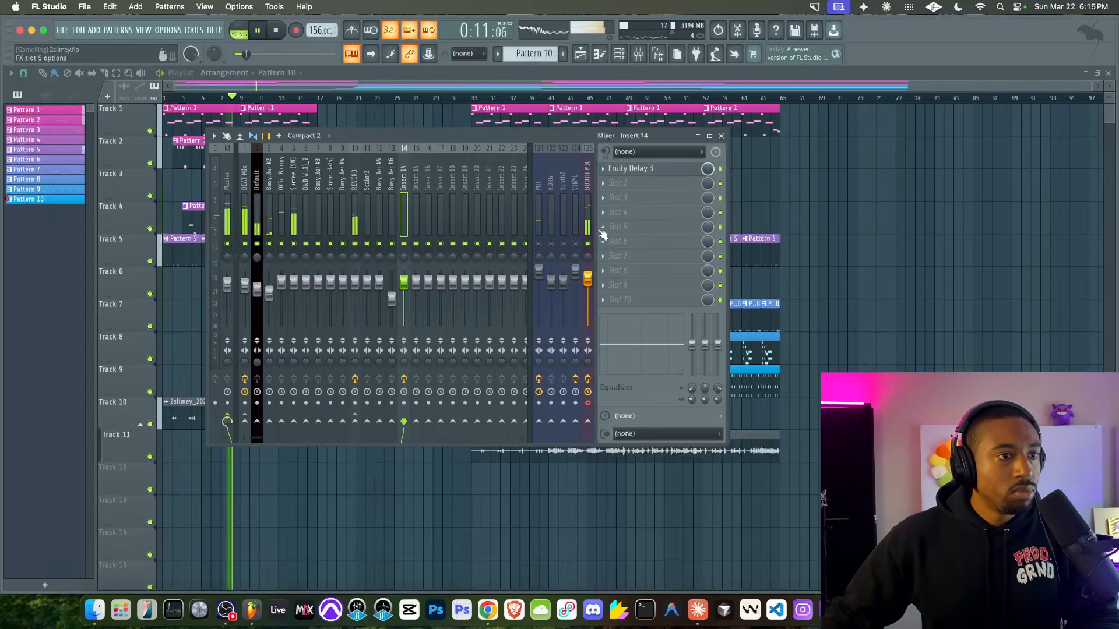
{"action": "left_click", "coordinate": [586, 218]}
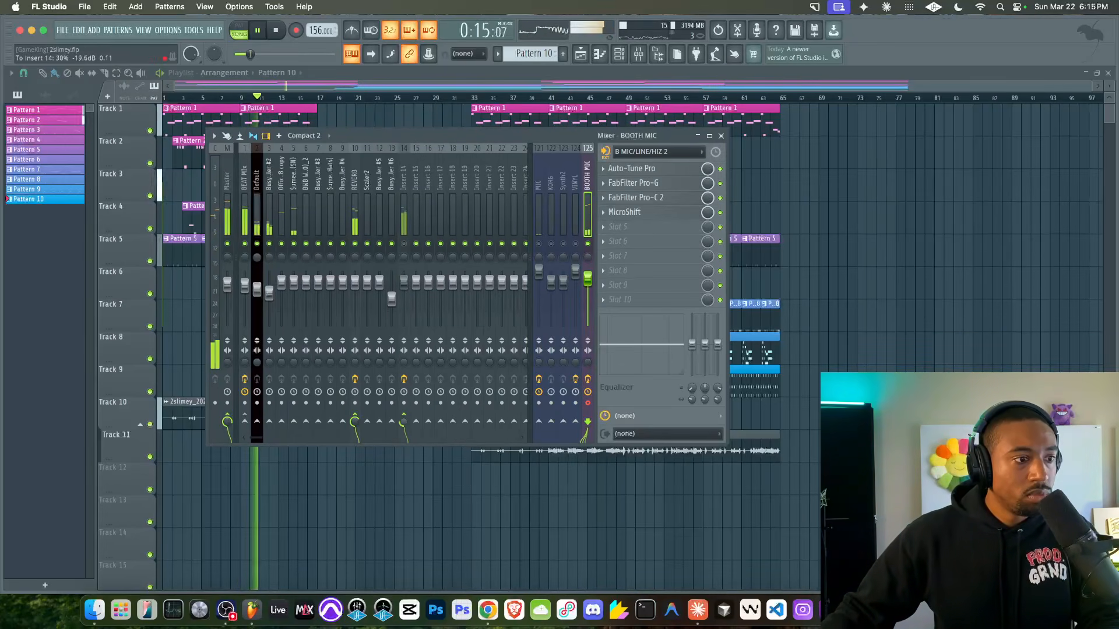
Create an automation clip for the BOOTH MIC send to Insert 14 and lay it across bars 1–64 on Track 12
{"action": "right_click", "coordinate": [406, 401]}
{"action": "left_click", "coordinate": [446, 484]}
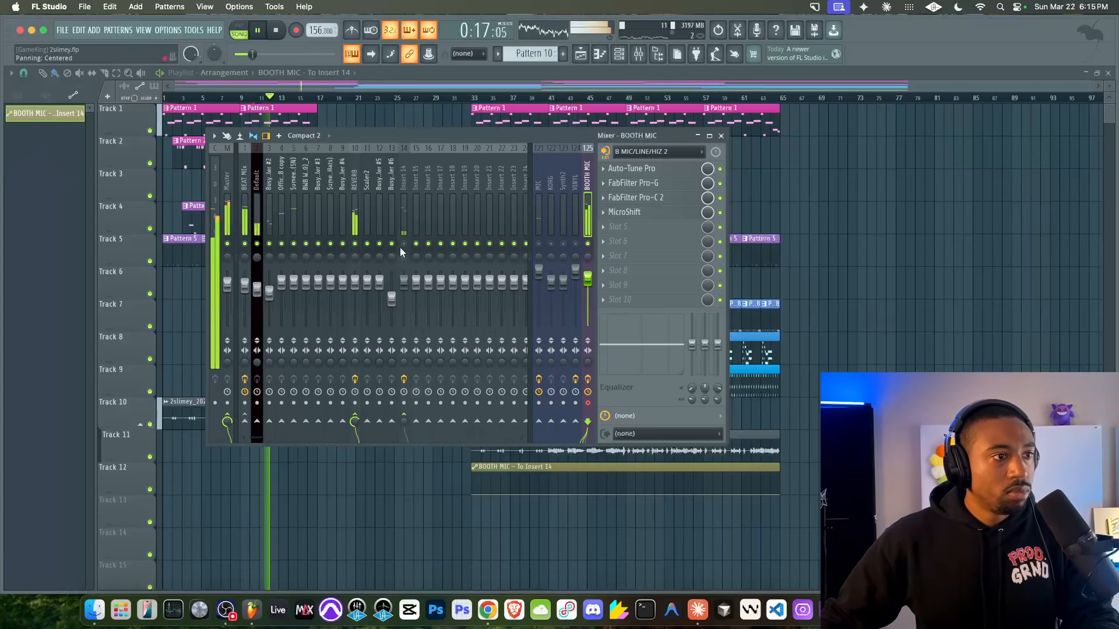
{"action": "left_click_drag", "start_coordinate": [505, 477], "coordinate": [197, 477]}
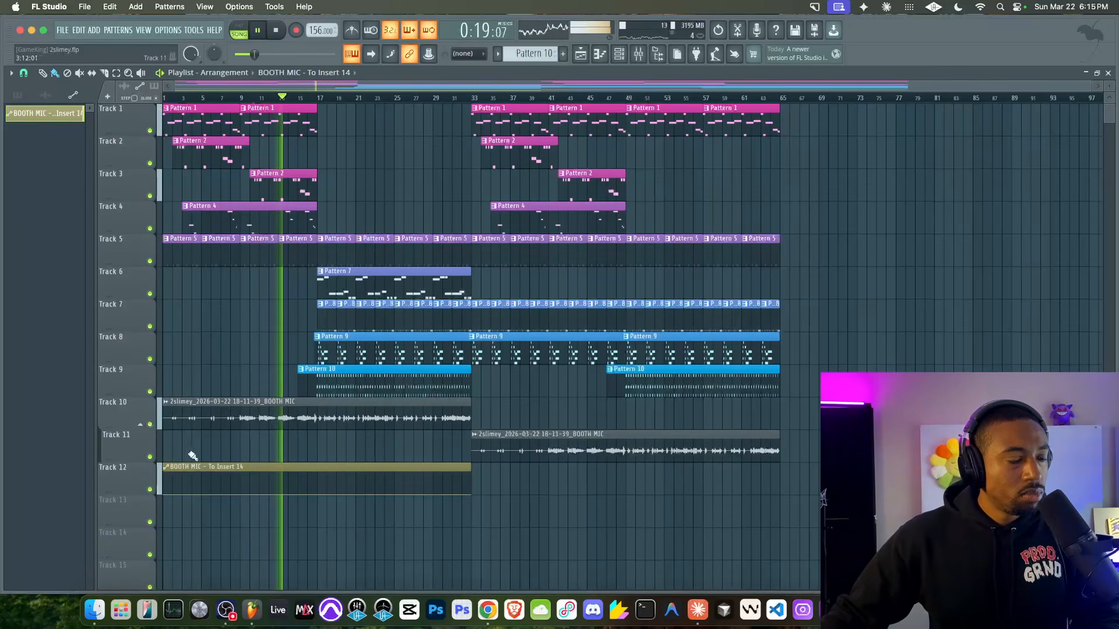
{"action": "left_click_drag", "start_coordinate": [471, 470], "coordinate": [781, 470]}
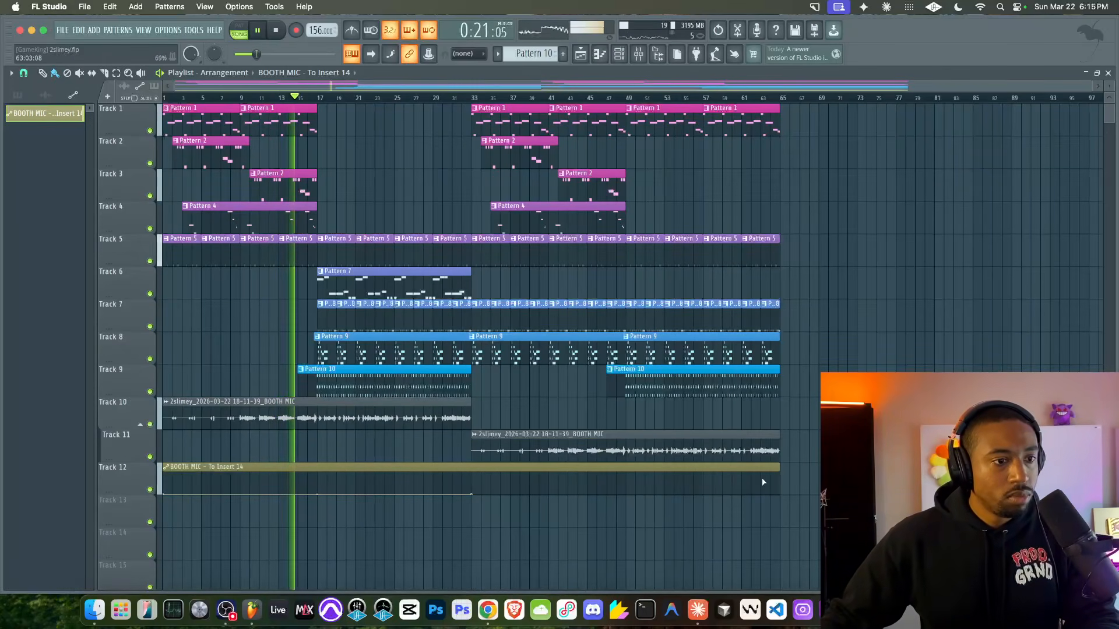
Draw rising and falling peaks at bars 34, 38 and 44 in the BOOTH MIC send automation clip
{"action": "scroll", "coordinate": [761, 477], "scroll_direction": "up", "scroll_amount": 5}
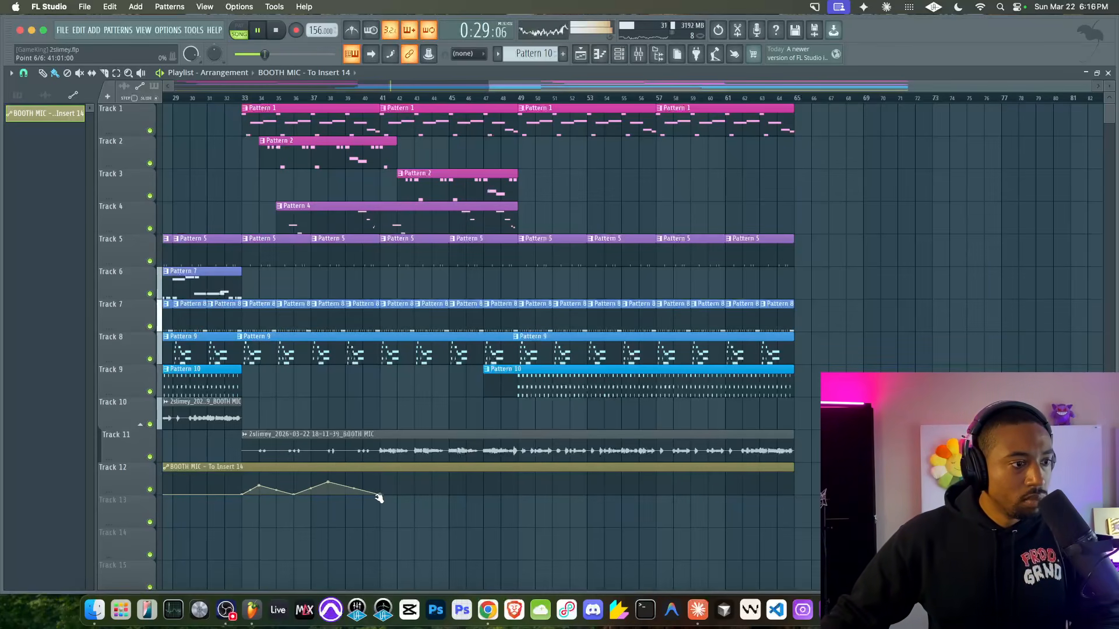
{"action": "left_click_drag", "start_coordinate": [431, 493], "coordinate": [432, 514]}
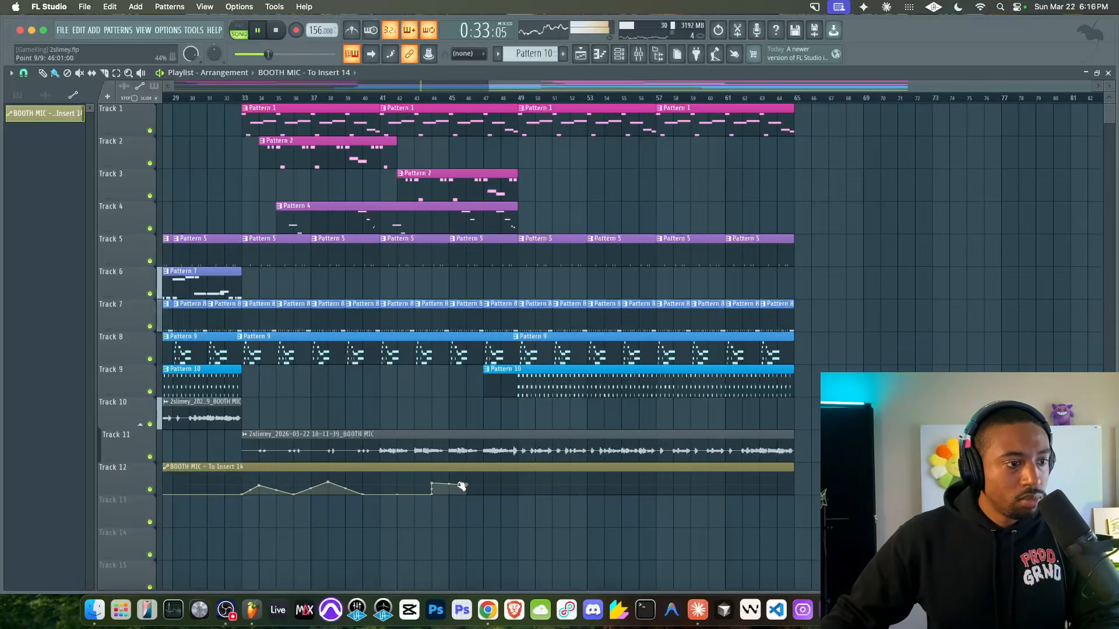
{"action": "right_click", "coordinate": [431, 493]}
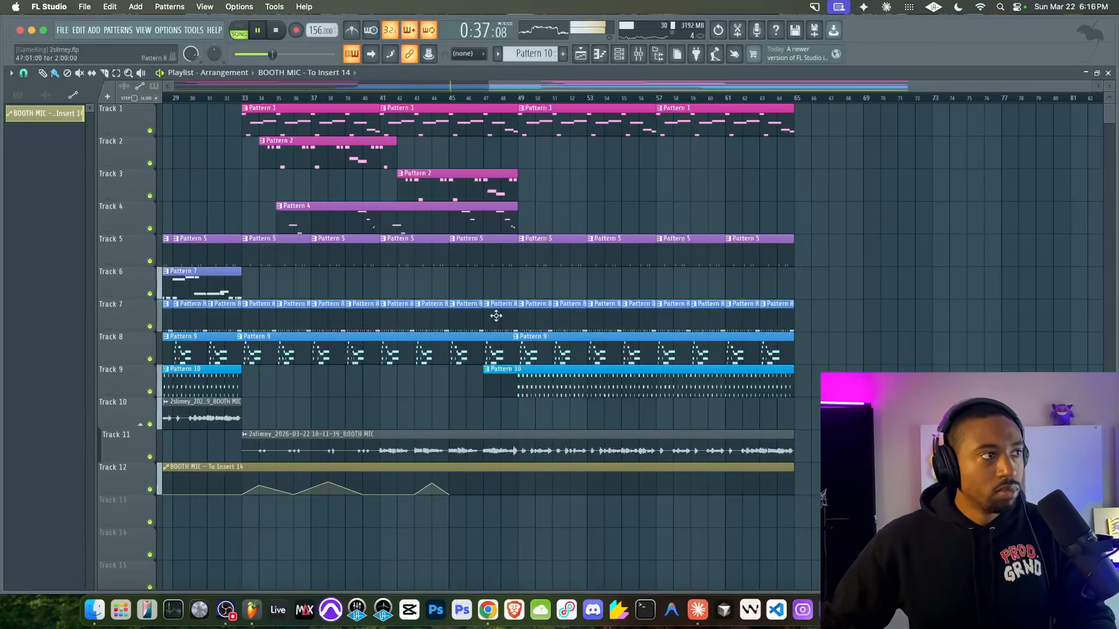
Shift FabFilter Pro-G, FabFilter Pro-C 2 and MicroShift down one slot on BOOTH MIC to leave slot 2 empty
{"action": "left_click", "coordinate": [646, 57]}
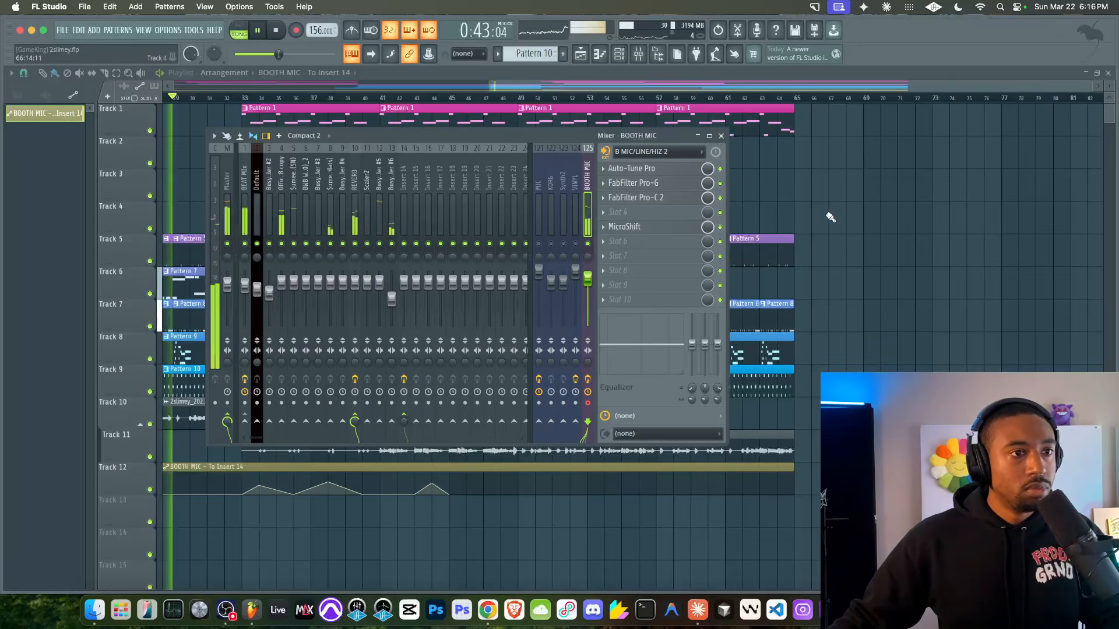
{"action": "left_click_drag", "start_coordinate": [646, 197], "coordinate": [646, 214]}
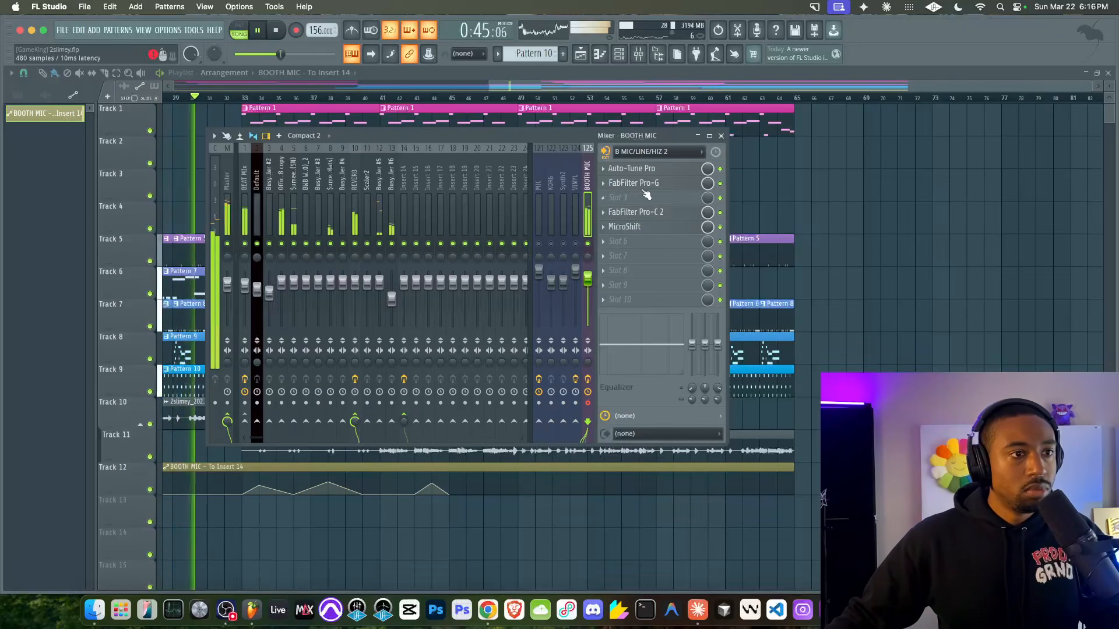
{"action": "scroll", "coordinate": [646, 186], "scroll_direction": "down", "scroll_amount": 1}
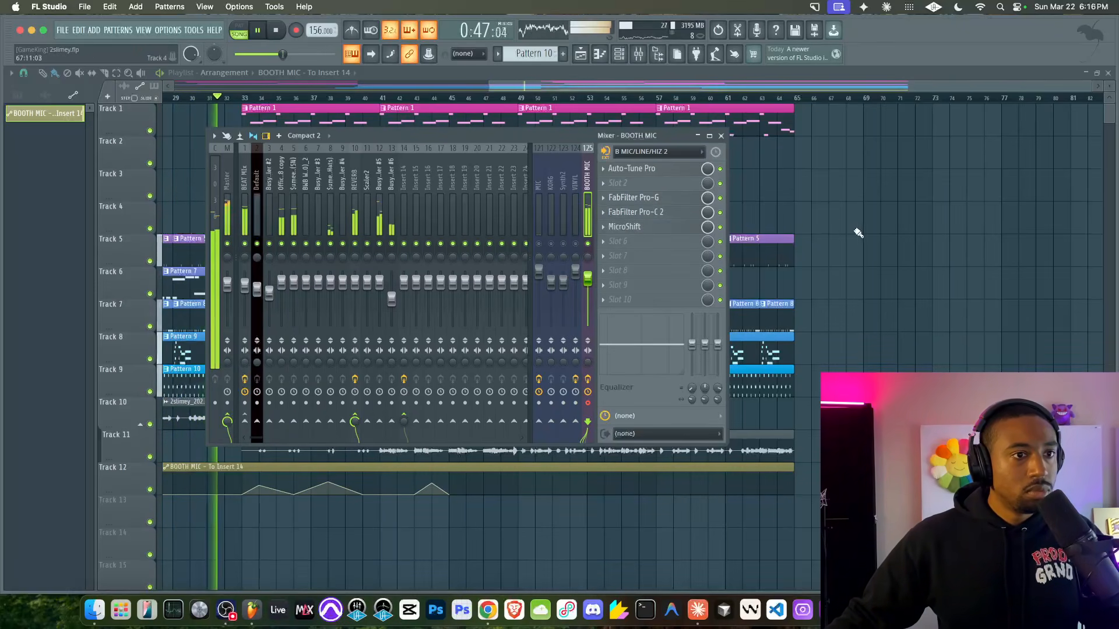
{"action": "key", "text": "F9"}
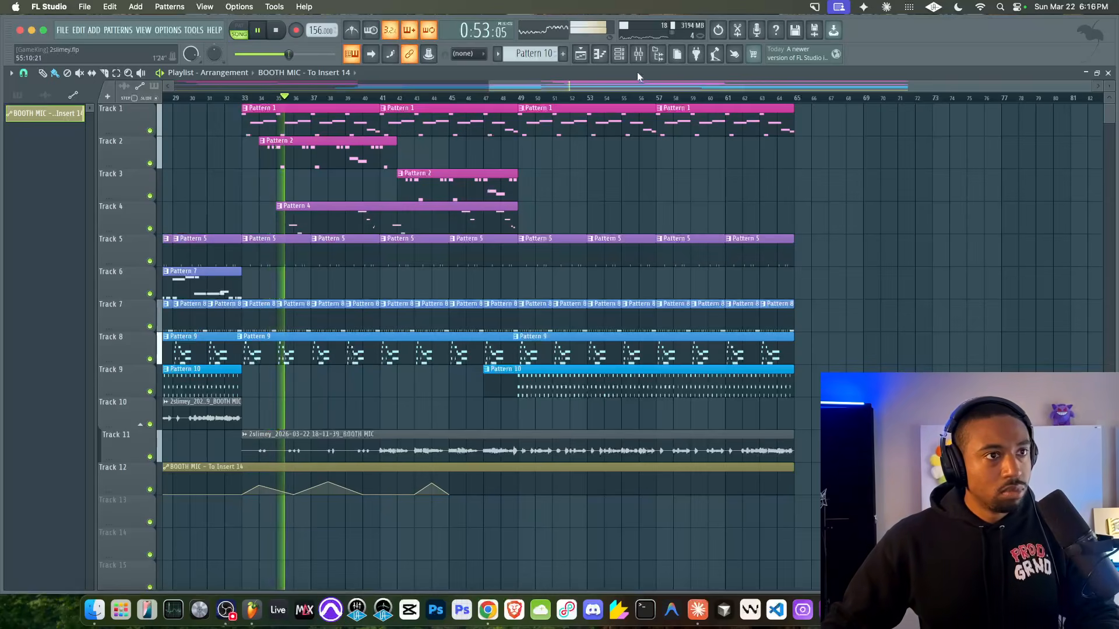
Check the Fruity Delay 3 settings on Insert 14 and raise that insert's volume to 125% (5.6 dB)
{"action": "key", "text": "F9"}
{"action": "left_click", "coordinate": [406, 216]}
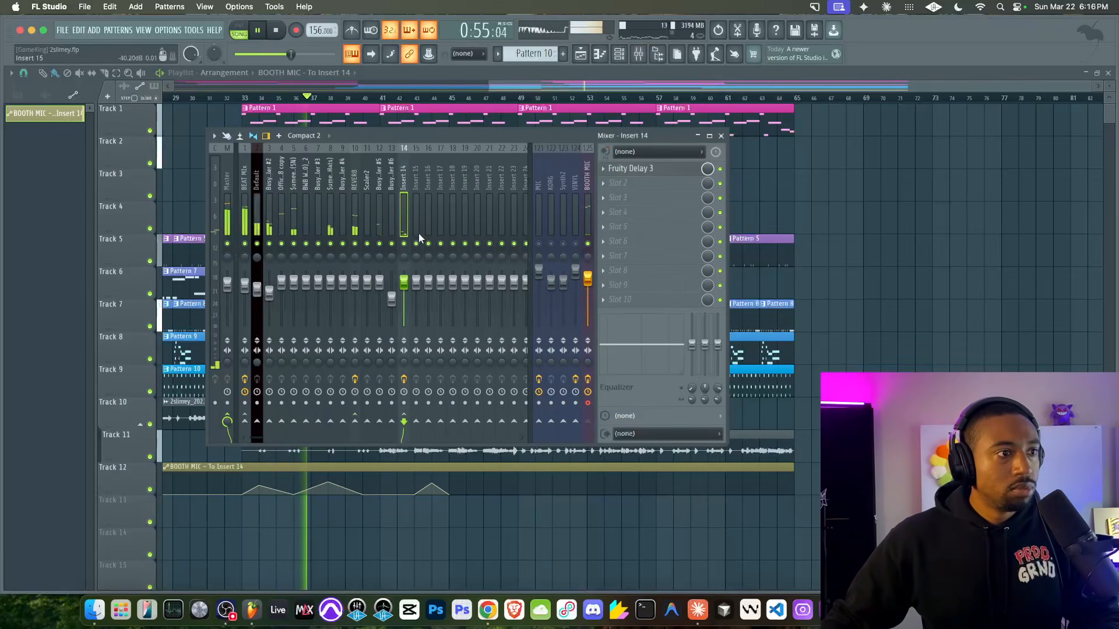
{"action": "key", "text": "F9"}
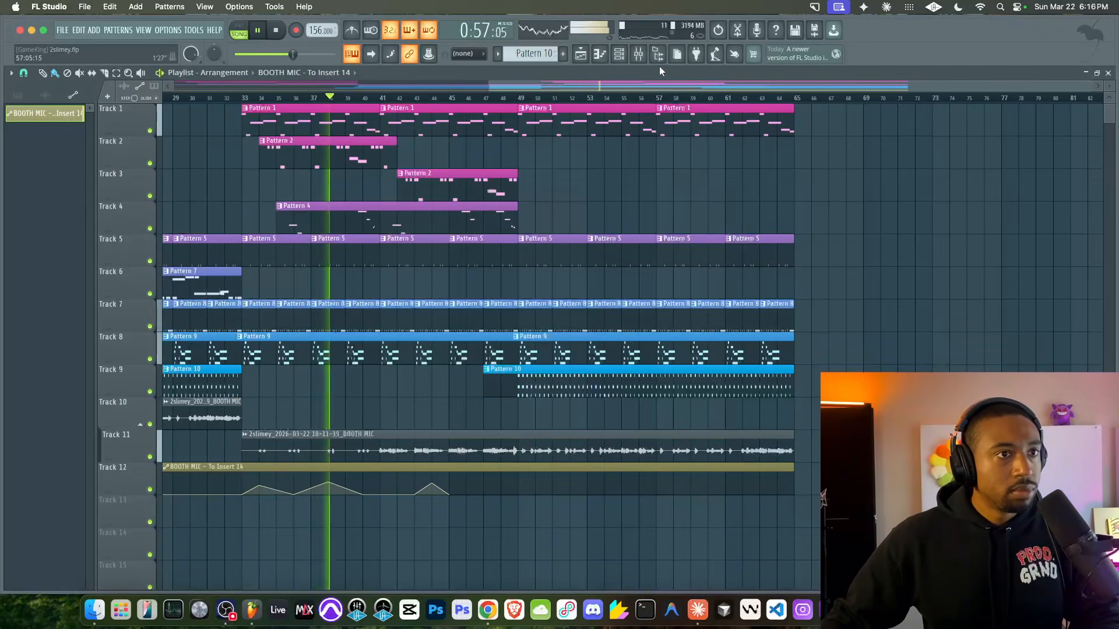
{"action": "key", "text": "F9"}
{"action": "left_click", "coordinate": [643, 170]}
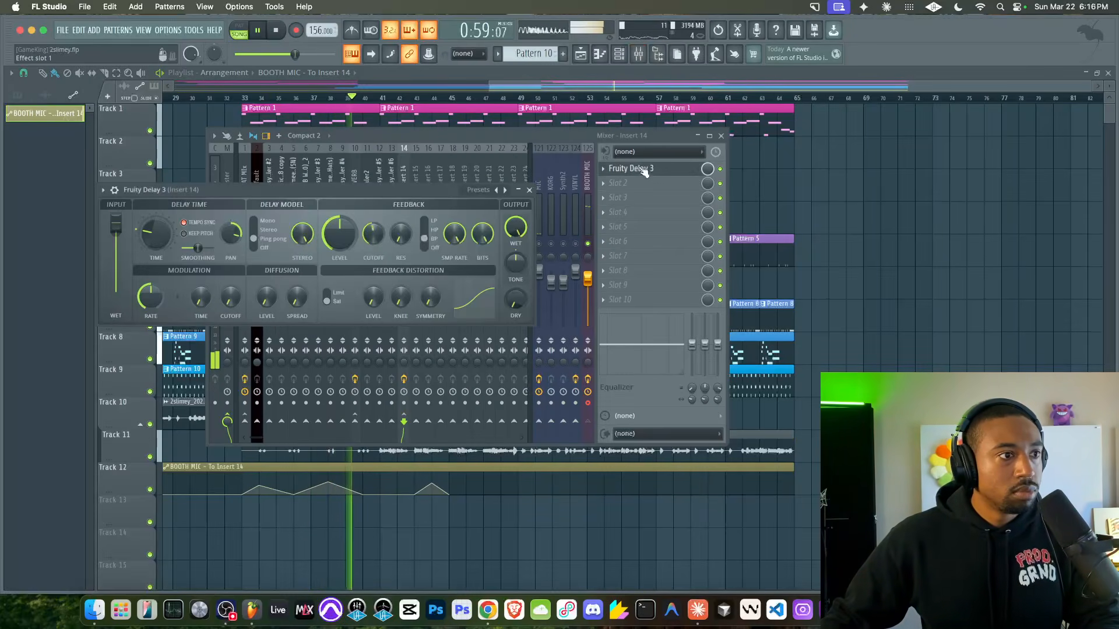
{"action": "left_click", "coordinate": [529, 190]}
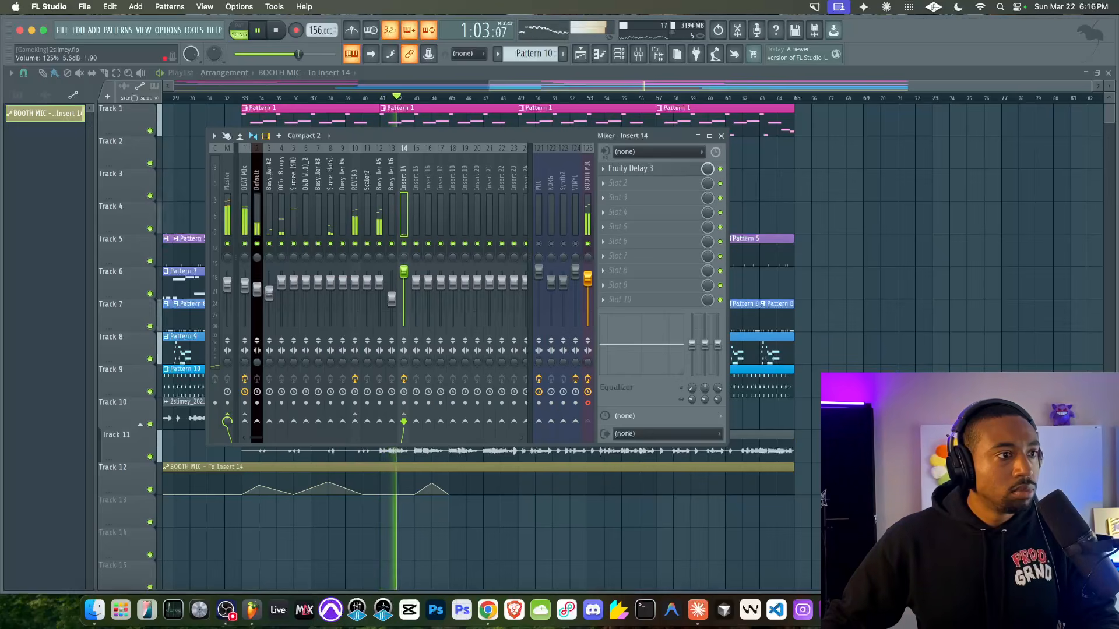
{"action": "key", "text": "F9"}
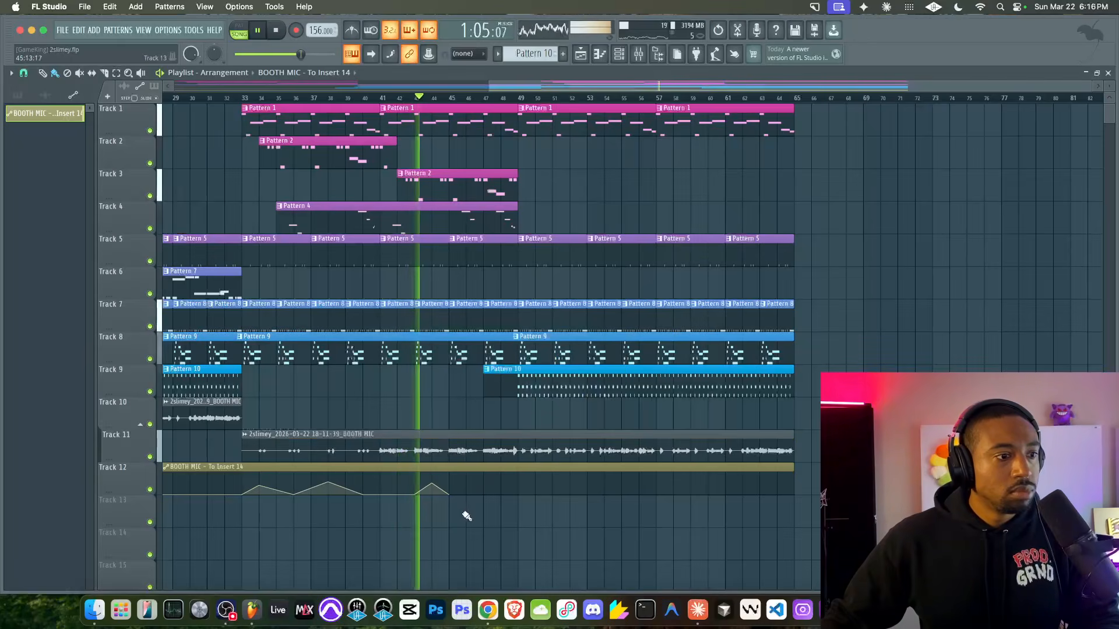
Create an automation clip for the input wet level of Fruity Delay 3 on Insert 14
{"action": "scroll", "coordinate": [465, 481], "scroll_direction": "up", "scroll_amount": 4}
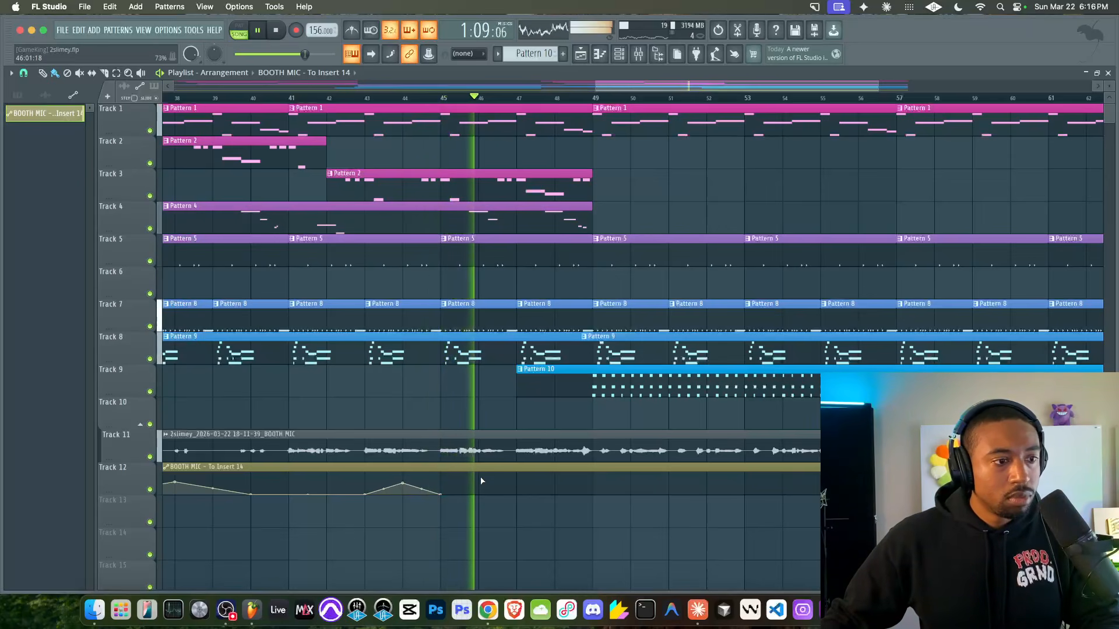
{"action": "left_click", "coordinate": [642, 55]}
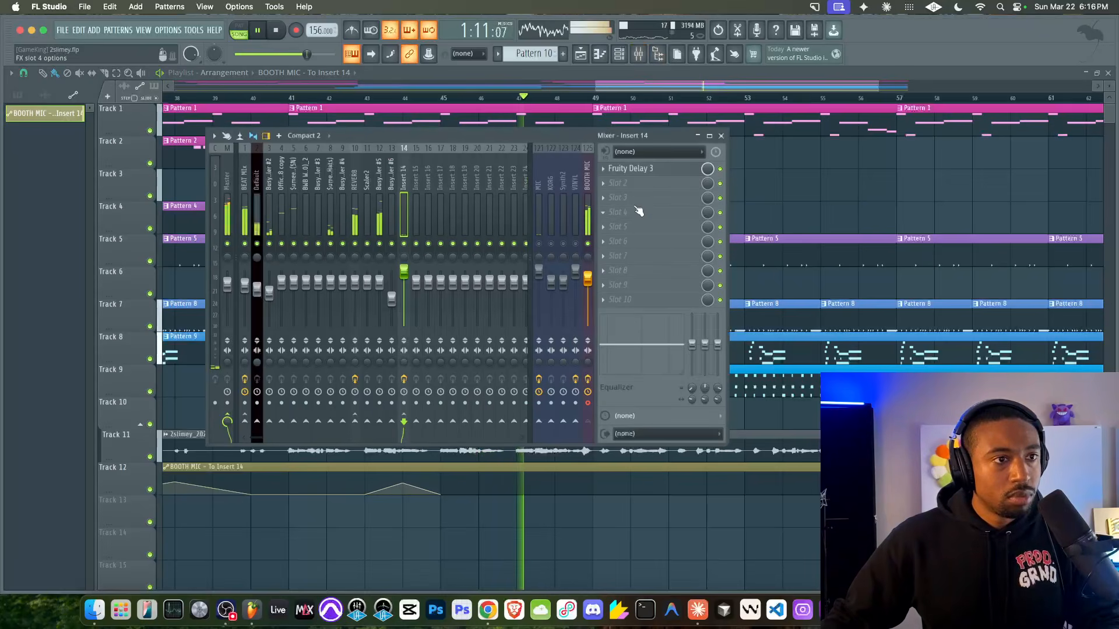
{"action": "left_click", "coordinate": [641, 169]}
{"action": "right_click", "coordinate": [118, 226]}
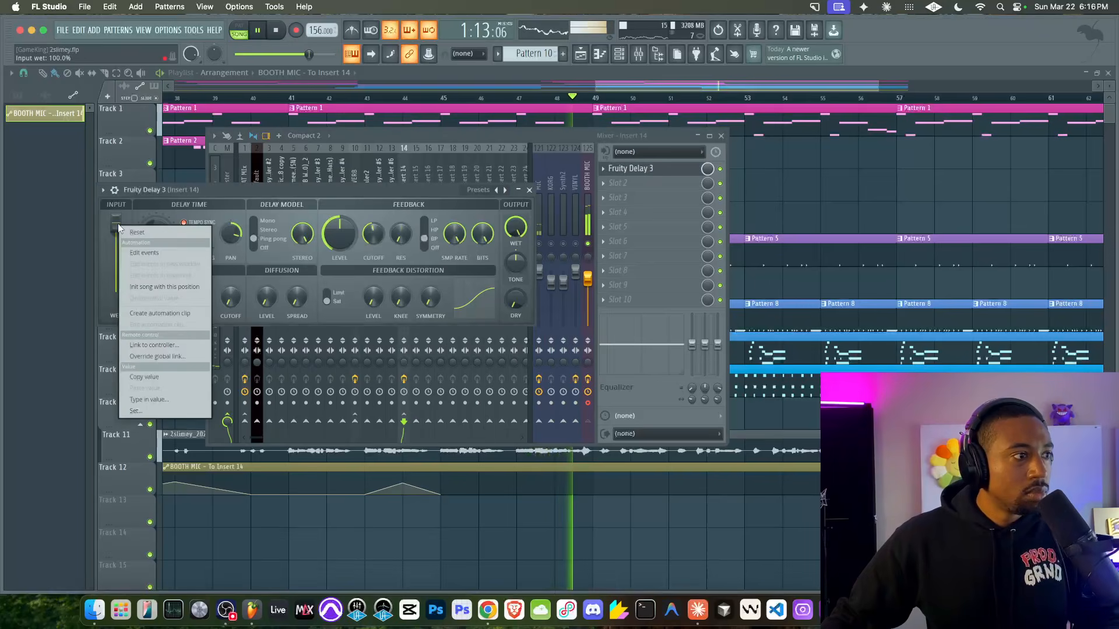
{"action": "left_click", "coordinate": [147, 313]}
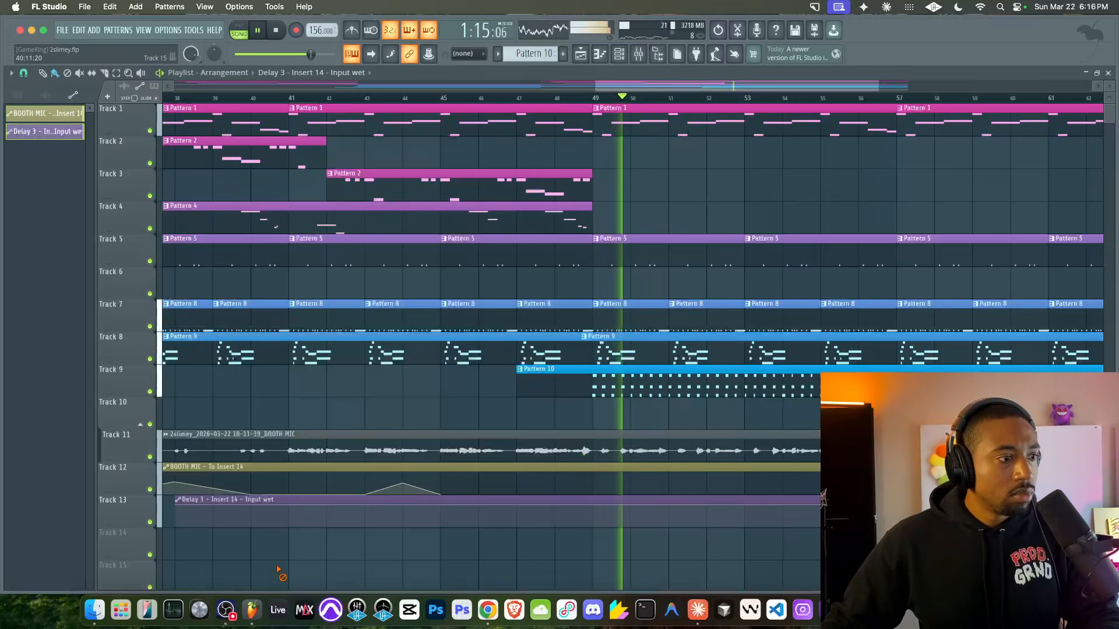
Place the Delay 3 input wet clip over bars 1–32 on Track 13 and flatten its automation to 0%
{"action": "left_click_drag", "start_coordinate": [277, 502], "coordinate": [47, 501]}
{"action": "left_click_drag", "start_coordinate": [166, 506], "coordinate": [165, 551]}
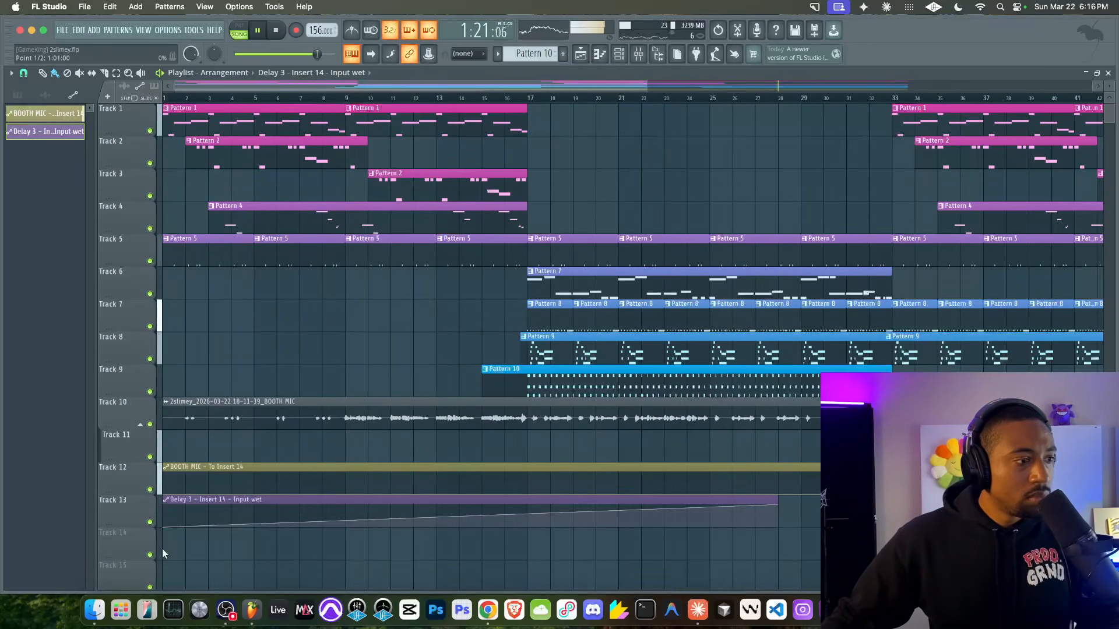
{"action": "scroll", "coordinate": [431, 494], "scroll_direction": "down", "scroll_amount": 5}
{"action": "left_click_drag", "start_coordinate": [448, 506], "coordinate": [501, 531]}
Delete the BOOTH MIC send automation clip from Track 12 and raise the BOOTH MIC send to Insert 14 to 73%
{"action": "right_click", "coordinate": [533, 469]}
{"action": "left_click", "coordinate": [638, 54]}
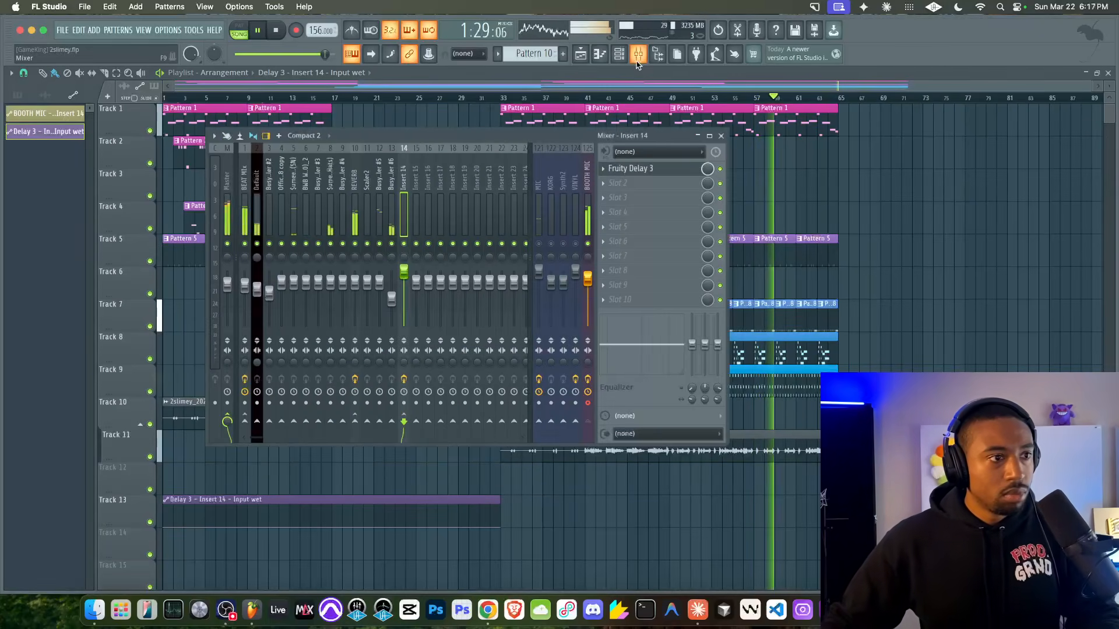
{"action": "left_click", "coordinate": [676, 169]}
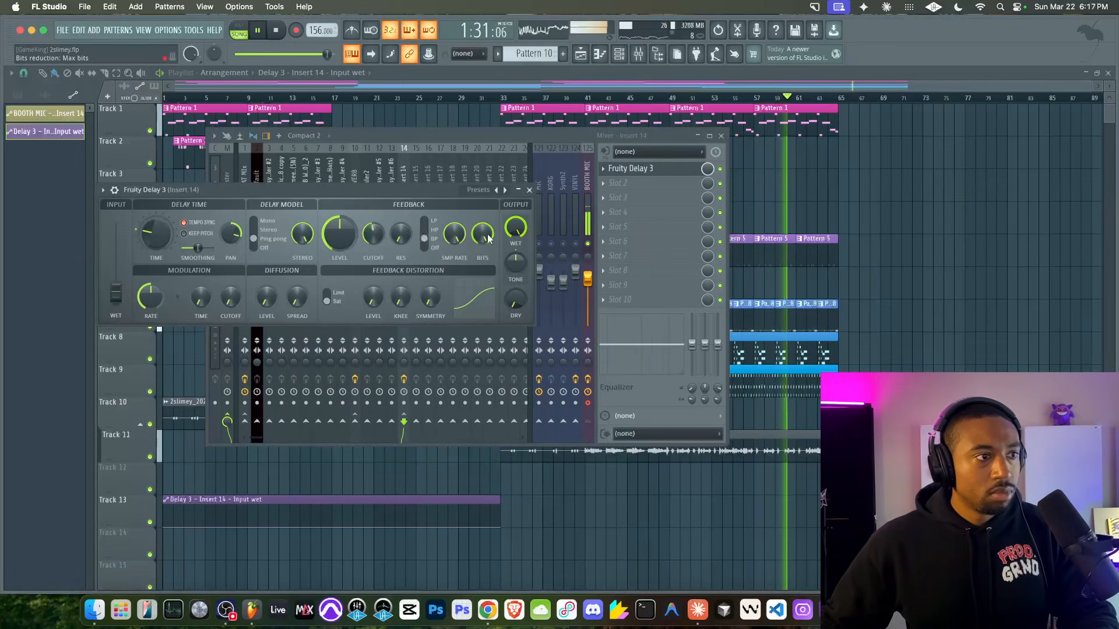
{"action": "left_click", "coordinate": [529, 190]}
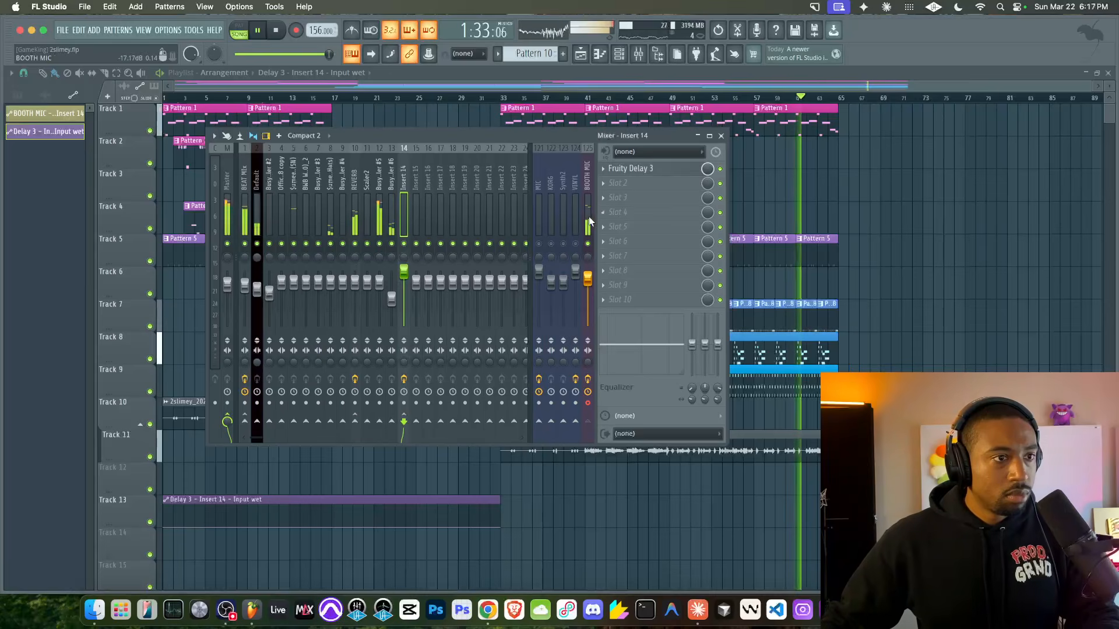
{"action": "left_click", "coordinate": [587, 201]}
{"action": "left_click_drag", "start_coordinate": [404, 422], "coordinate": [403, 394]}
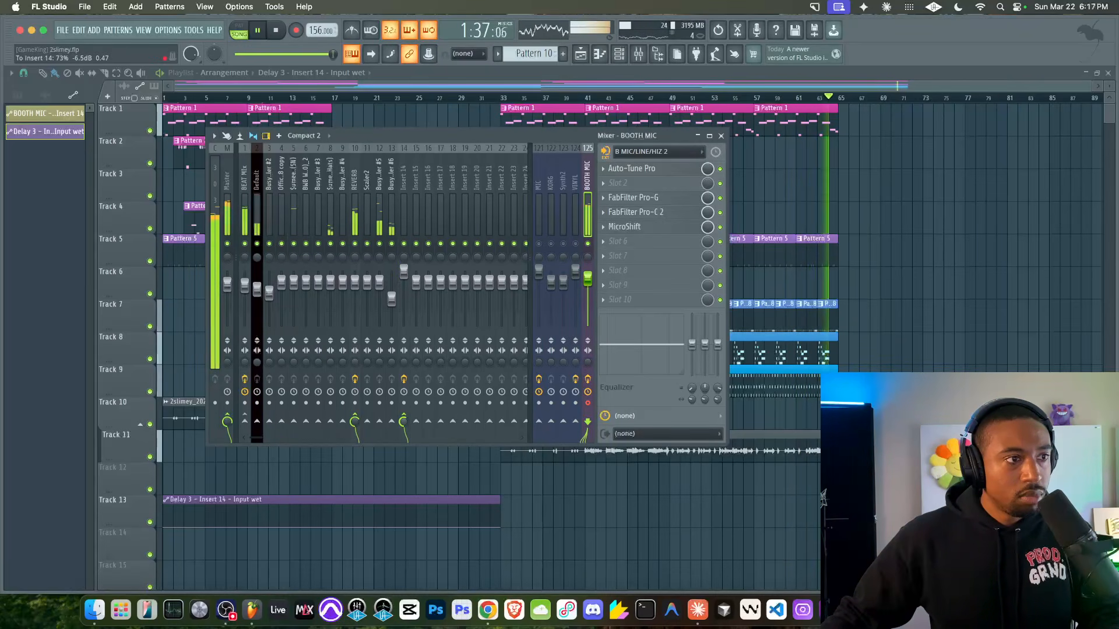
Draw a rising ramp over bar 34 in the Delay 3 input wet automation and delete the clip's remainder beyond bar 35
{"action": "key", "text": "F9"}
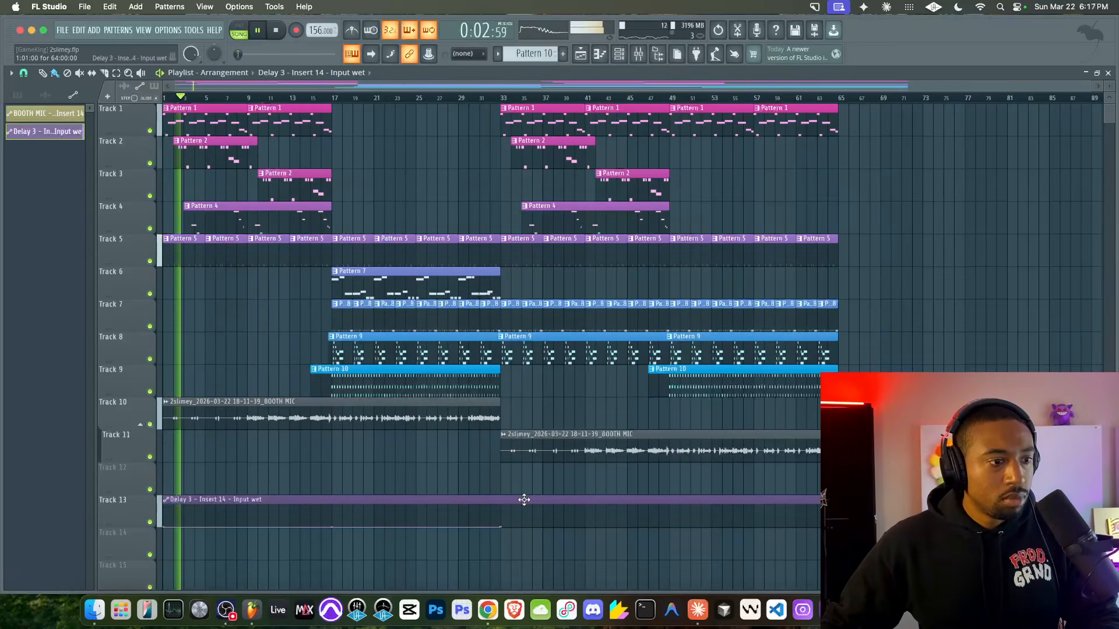
{"action": "scroll", "coordinate": [523, 501], "scroll_direction": "up", "scroll_amount": 3}
{"action": "scroll", "coordinate": [581, 516], "scroll_direction": "right", "scroll_amount": 3}
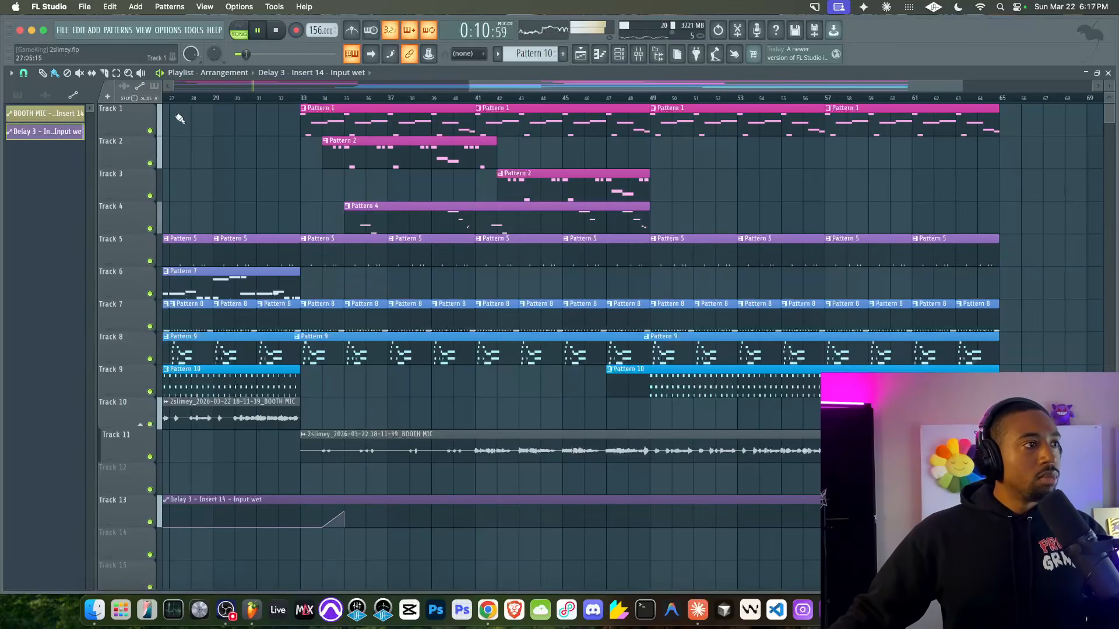
{"action": "left_click", "coordinate": [396, 500], "text": "super"}
{"action": "key", "text": "Delete"}
Repeat the two-bar ramp clip from bars 33–34 end to end along Track 13, starting at bar 35
{"action": "left_click", "coordinate": [323, 511], "text": "super"}
{"action": "key", "text": "super+b"}
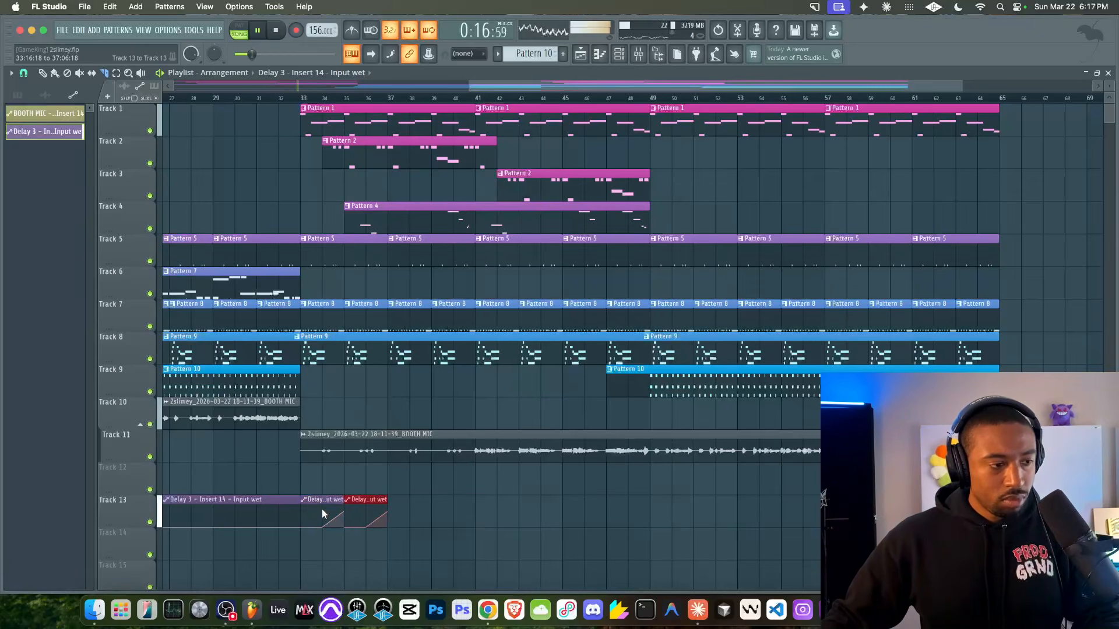
{"action": "key", "text": "super+b"}
{"action": "key", "text": "super+b"}
{"action": "key", "text": "super+b"}
{"action": "key", "text": "super+b"}
{"action": "key", "text": "super+b"}
{"action": "key", "text": "super+b"}
{"action": "key", "text": "super+b"}
{"action": "key", "text": "super+b"}
{"action": "key", "text": "super+b"}
{"action": "key", "text": "super+b"}
{"action": "key", "text": "super+b"}
{"action": "key", "text": "super+b"}
{"action": "key", "text": "super+b"}
{"action": "key", "text": "super+b"}
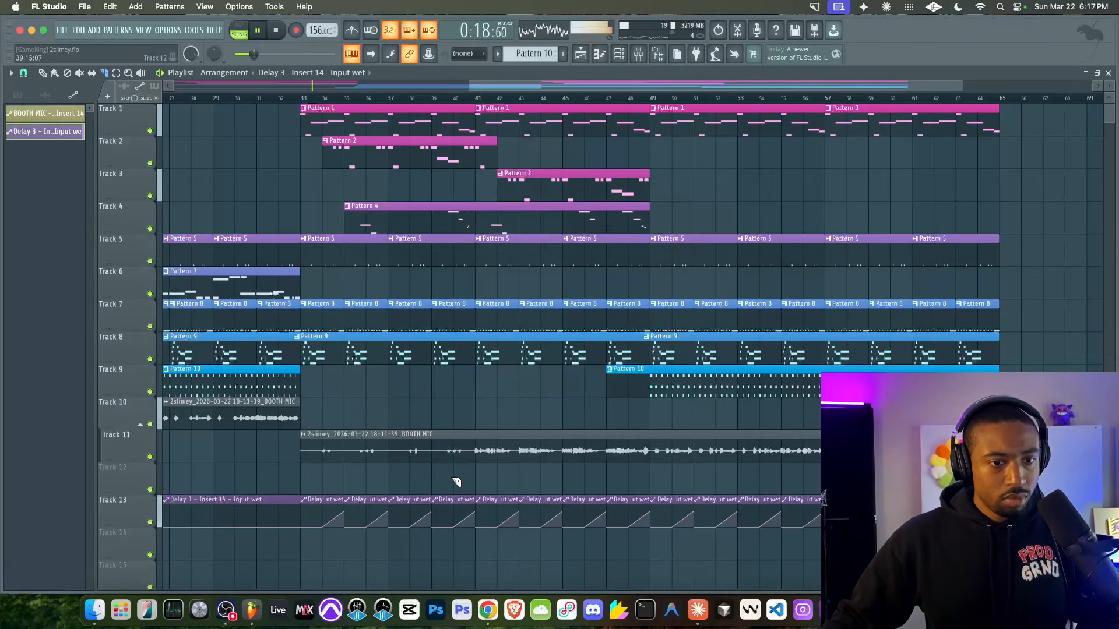
Insert Little AlterBoy in the second effect slot of the BOOTH MIC channel with its formant at -1.5, and restart playback
{"action": "scroll", "coordinate": [478, 384], "scroll_direction": "down", "scroll_amount": 4}
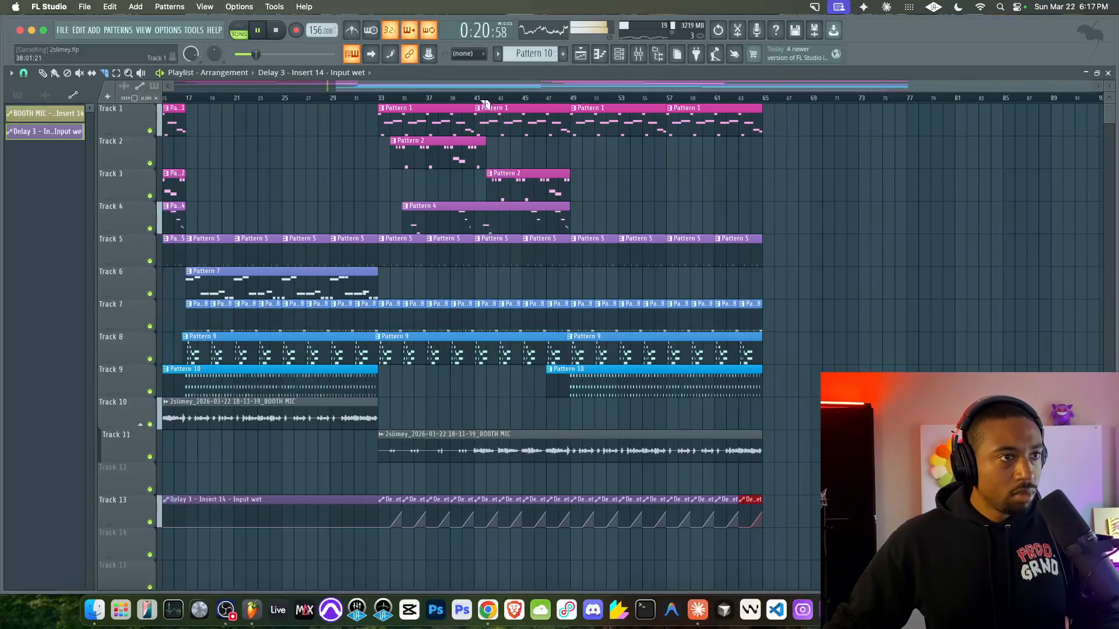
{"action": "left_click", "coordinate": [638, 54]}
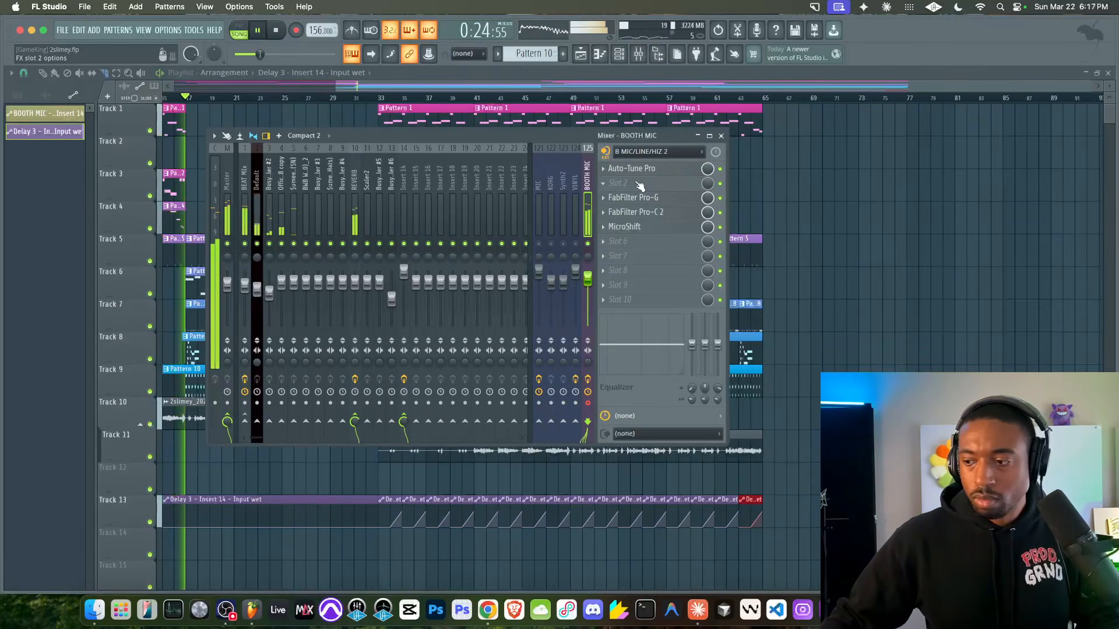
{"action": "key", "text": "space"}
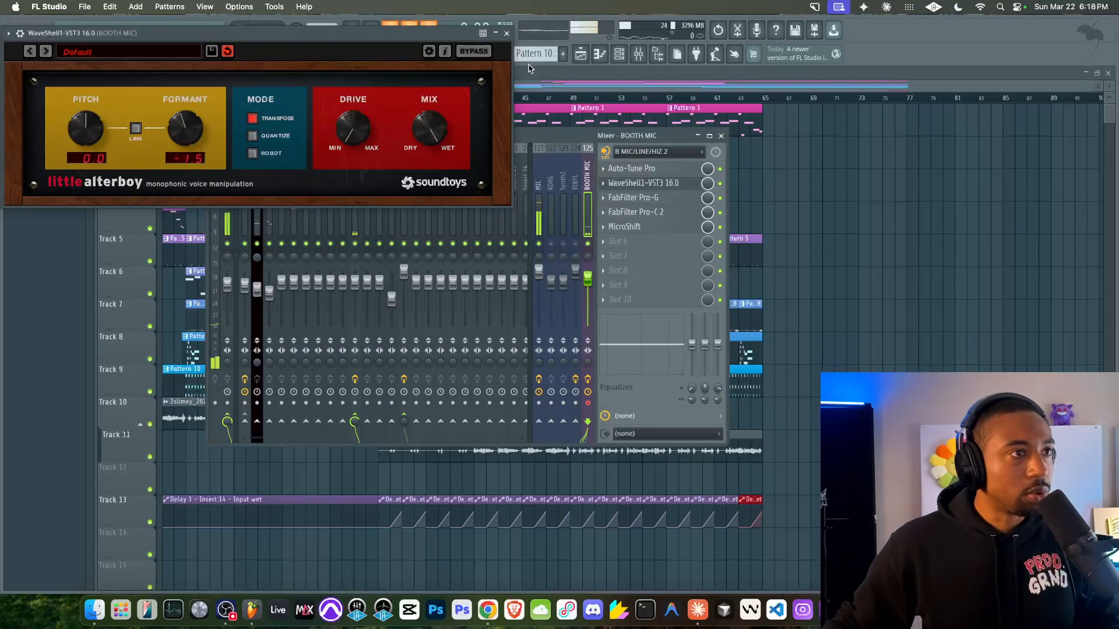
{"action": "left_click", "coordinate": [507, 35]}
{"action": "key", "text": "space"}
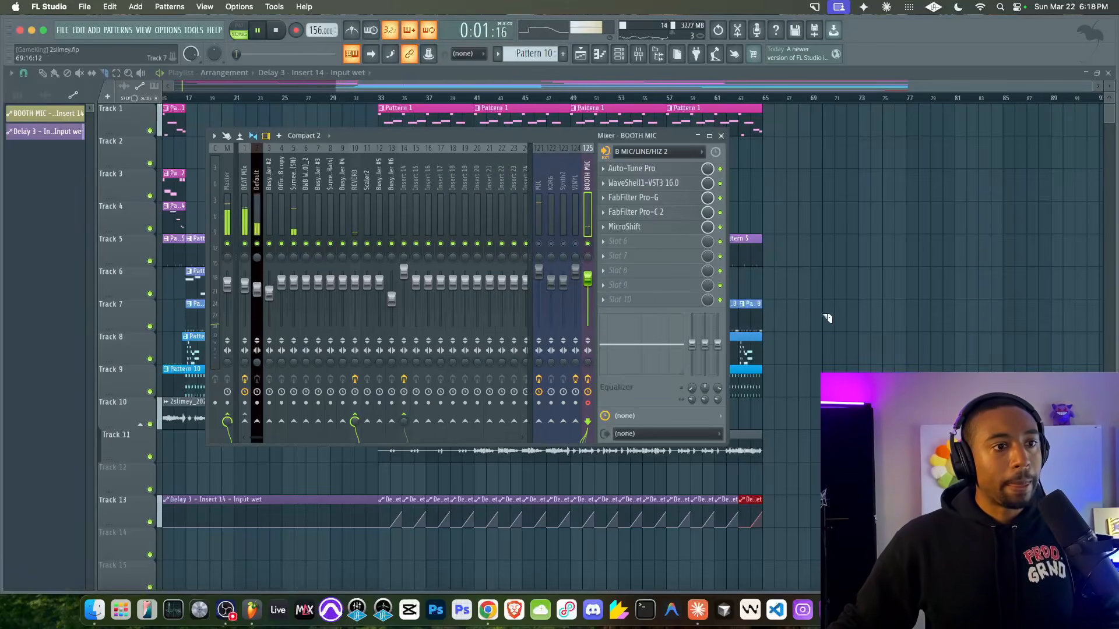
Return to the full playlist arrangement and turn off loop recording
{"action": "key", "text": "F9"}
{"action": "scroll", "coordinate": [754, 249], "scroll_direction": "down", "scroll_amount": 2}
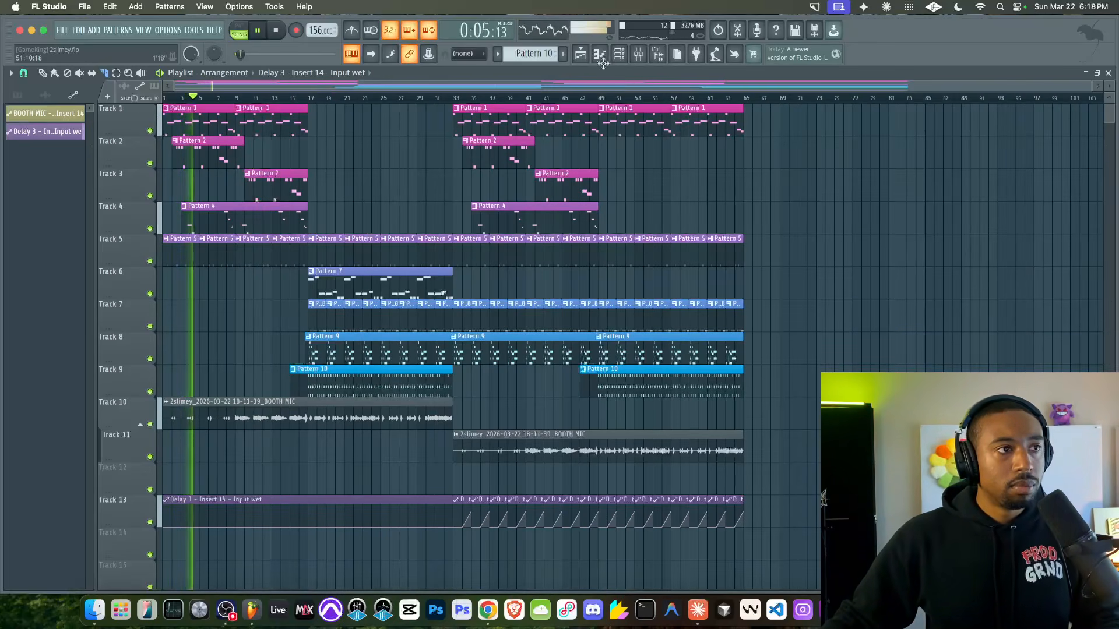
{"action": "left_click", "coordinate": [431, 32]}
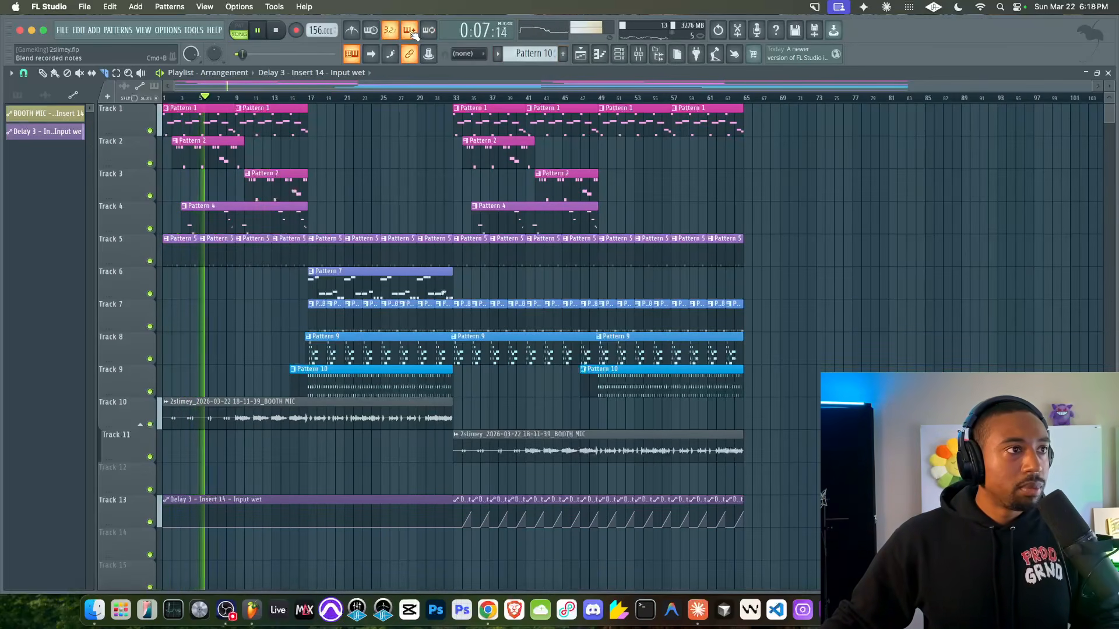
Try Little AlterBoy's formant at -2.6 on the BOOTH MIC channel and return it to -1.5
{"action": "left_click", "coordinate": [627, 59]}
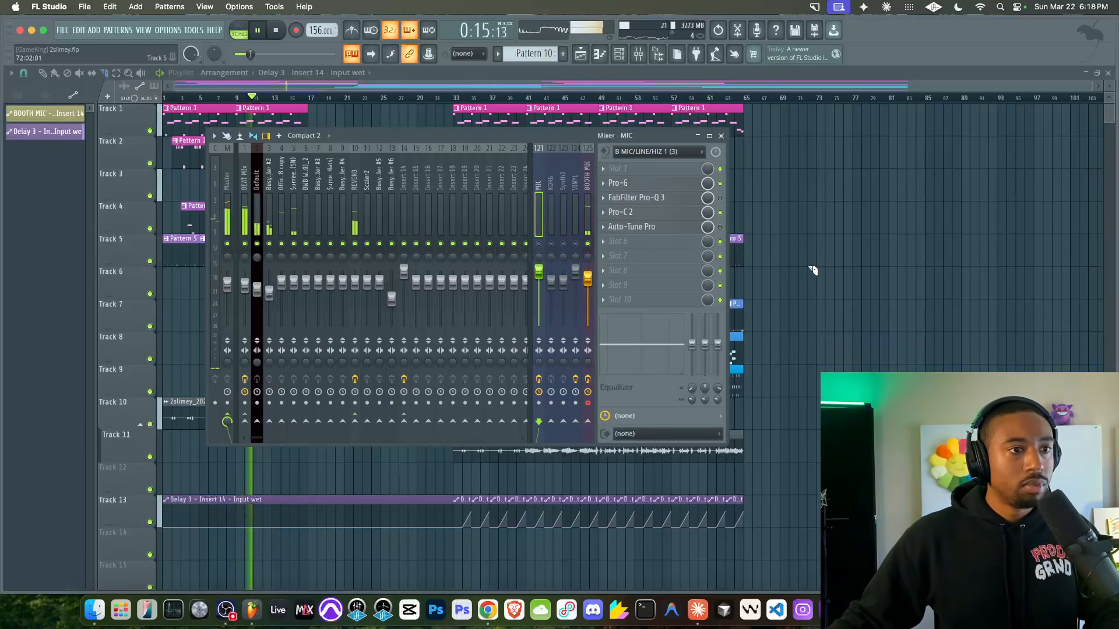
{"action": "key", "text": "F9"}
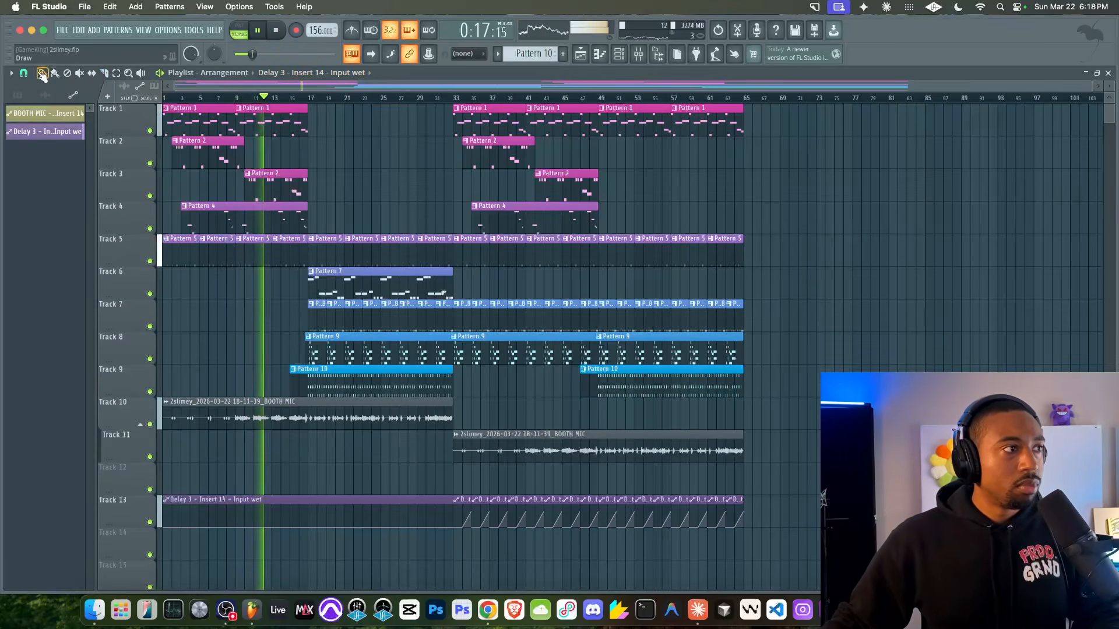
{"action": "left_click", "coordinate": [639, 54]}
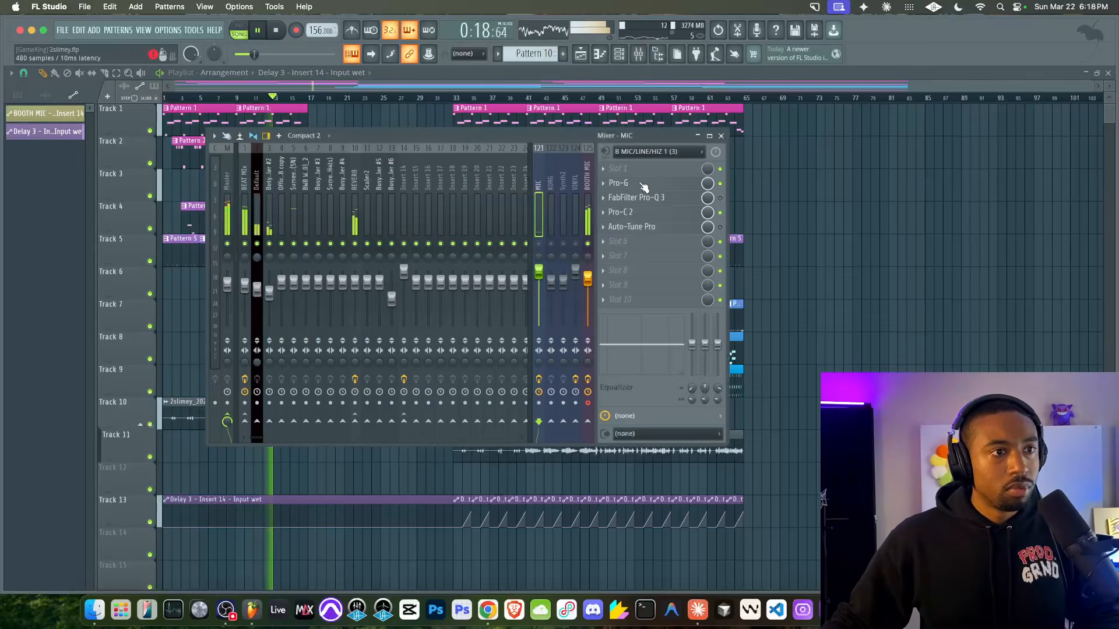
{"action": "left_click", "coordinate": [590, 190]}
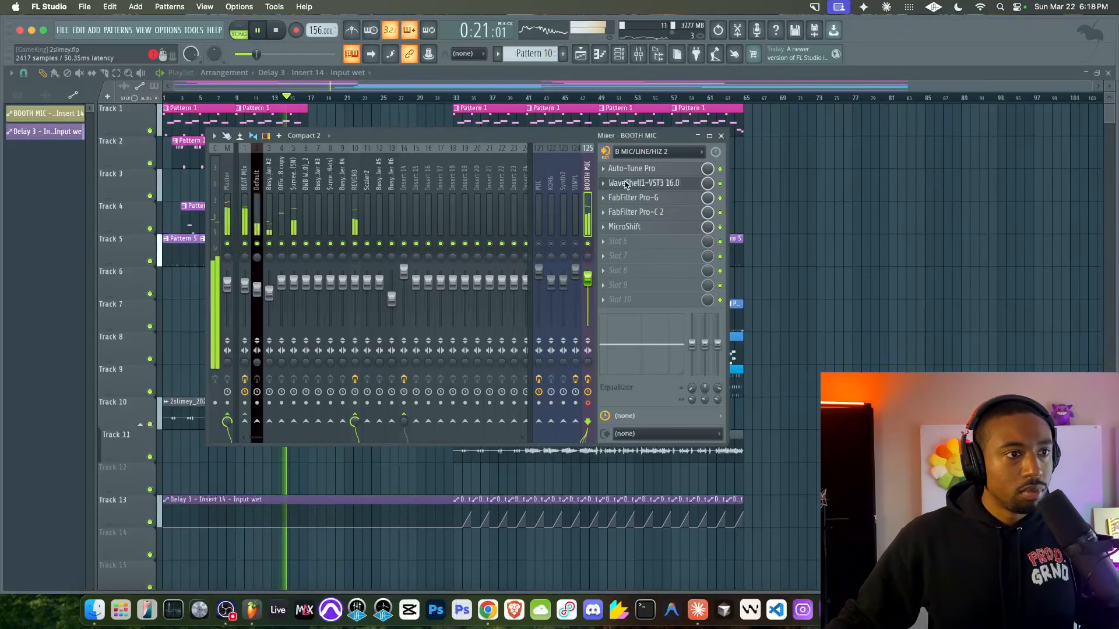
{"action": "left_click", "coordinate": [627, 183]}
{"action": "left_click_drag", "start_coordinate": [208, 121], "coordinate": [189, 125]}
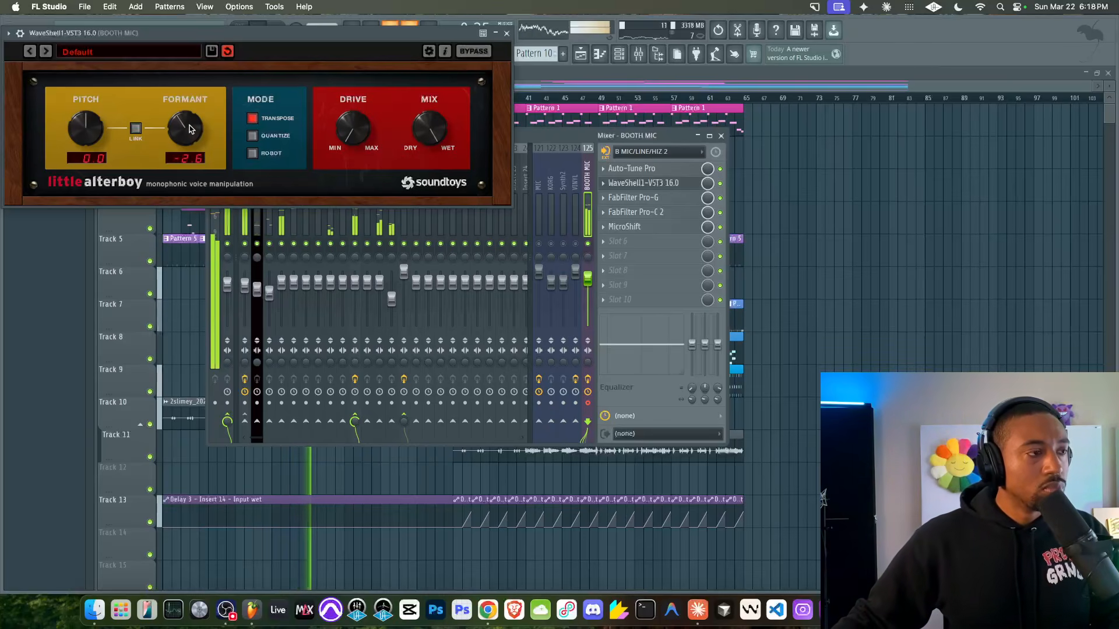
{"action": "left_click_drag", "start_coordinate": [190, 128], "coordinate": [189, 126]}
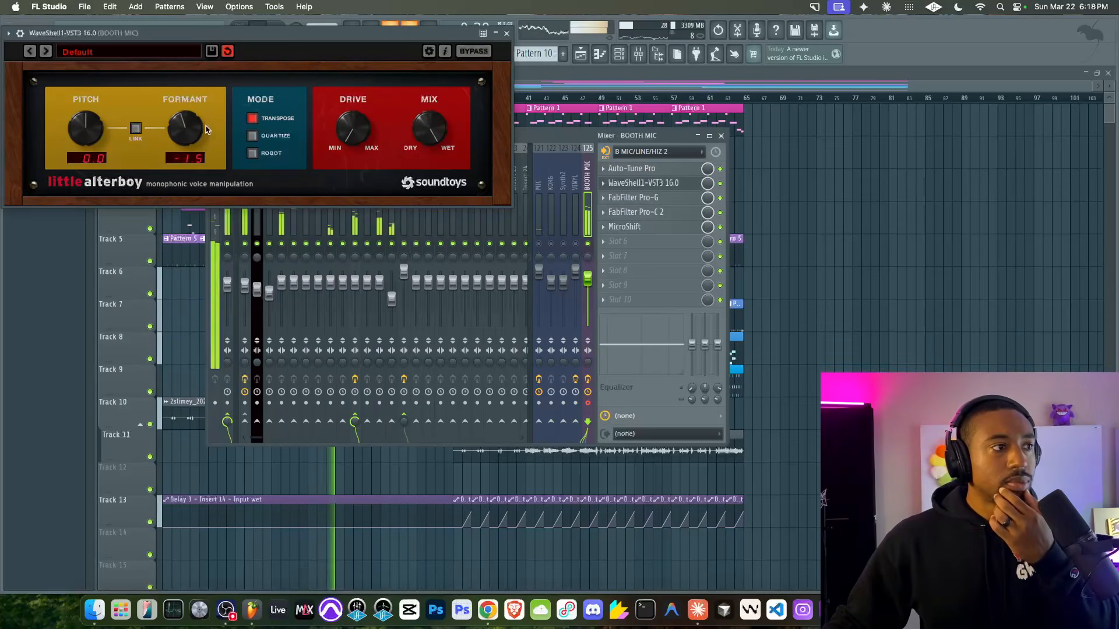
{"action": "left_click", "coordinate": [507, 33]}
{"action": "right_click", "coordinate": [835, 267]}
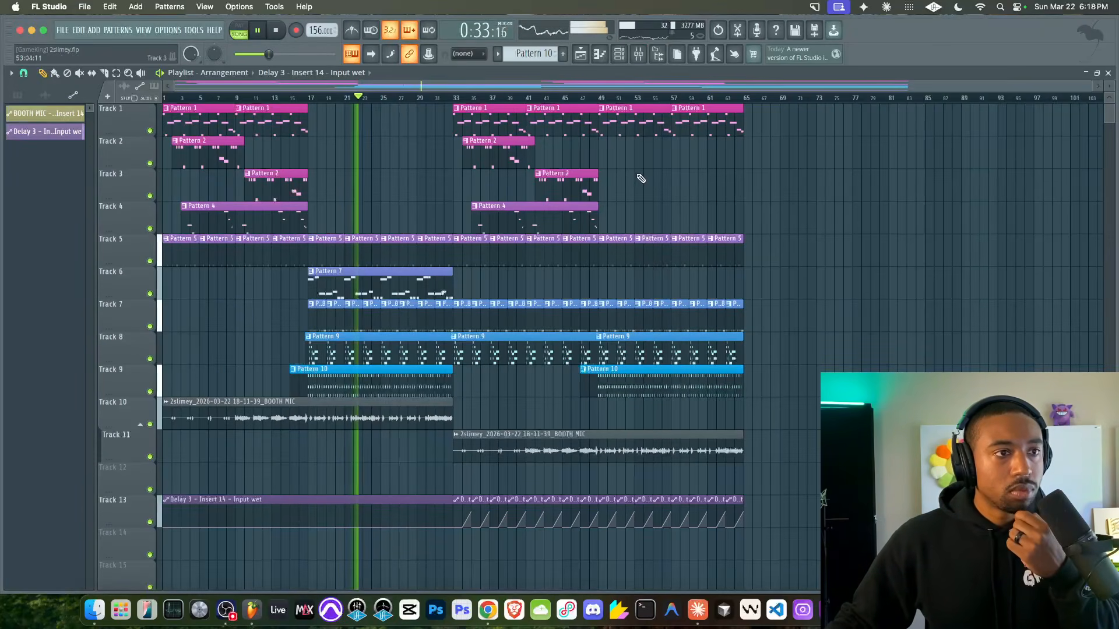
Set Little AlterBoy's formant to 1.9 on the BOOTH MIC channel
{"action": "left_click", "coordinate": [639, 54]}
{"action": "left_click", "coordinate": [670, 183]}
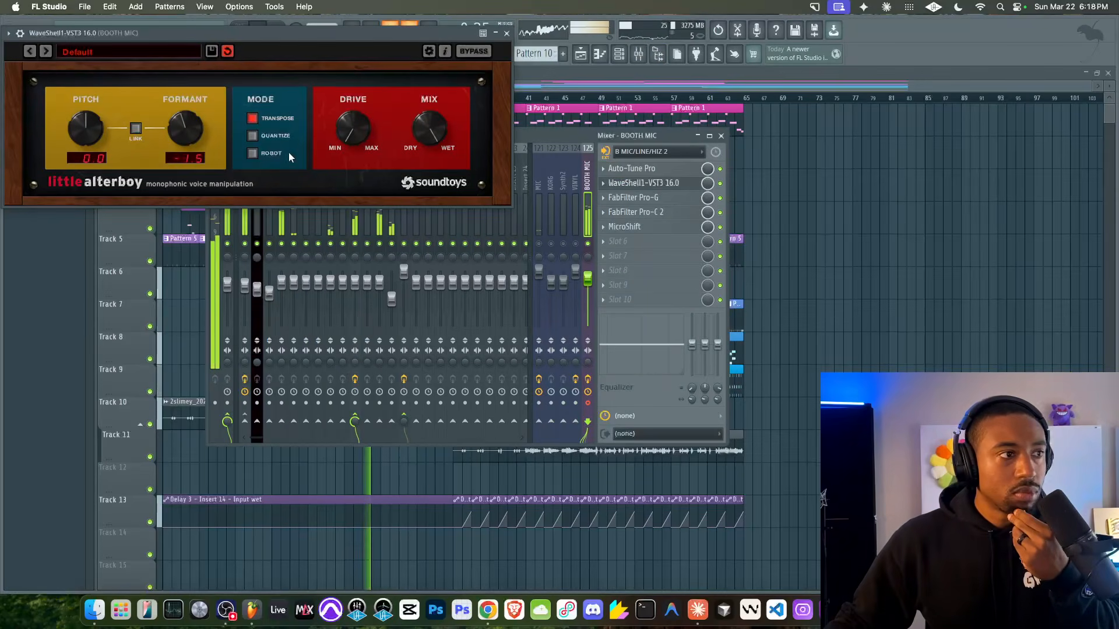
{"action": "left_click_drag", "start_coordinate": [181, 114], "coordinate": [181, 116]}
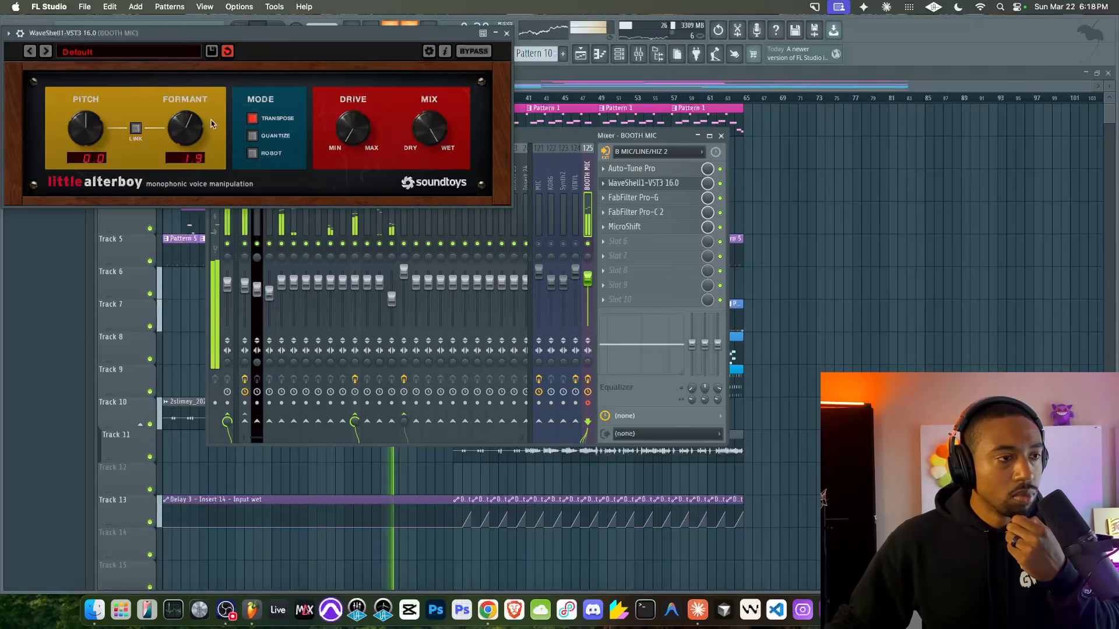
{"action": "left_click", "coordinate": [506, 33]}
{"action": "right_click", "coordinate": [901, 284]}
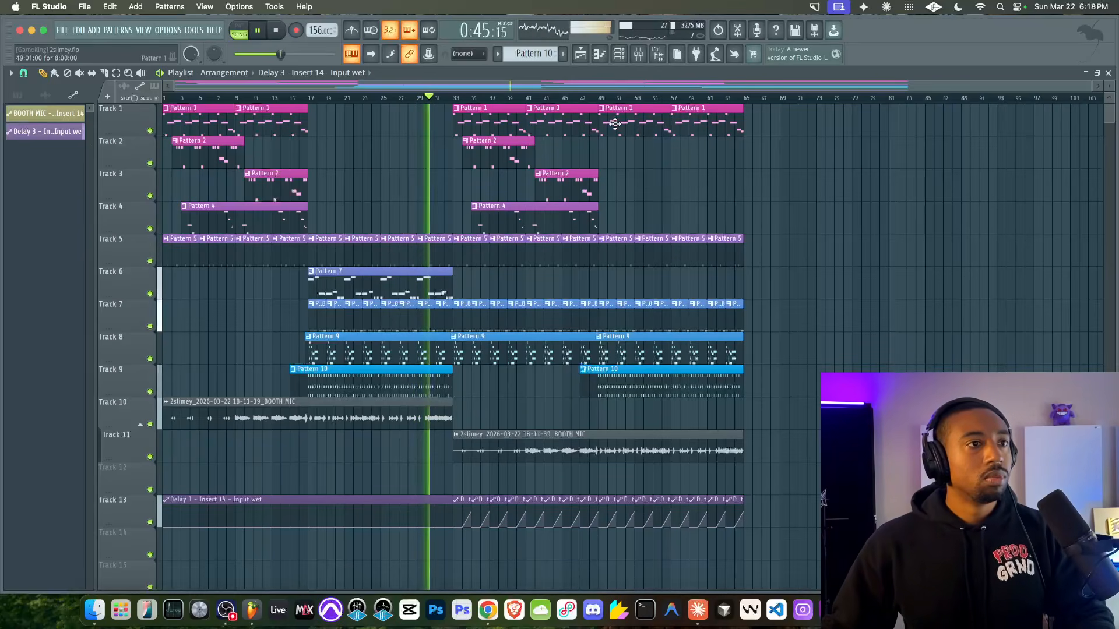
Compare the MIC, Insert 14, BOOTH MIC and VINYL mixer channels during playback to check their effects and routing
{"action": "left_click", "coordinate": [640, 58]}
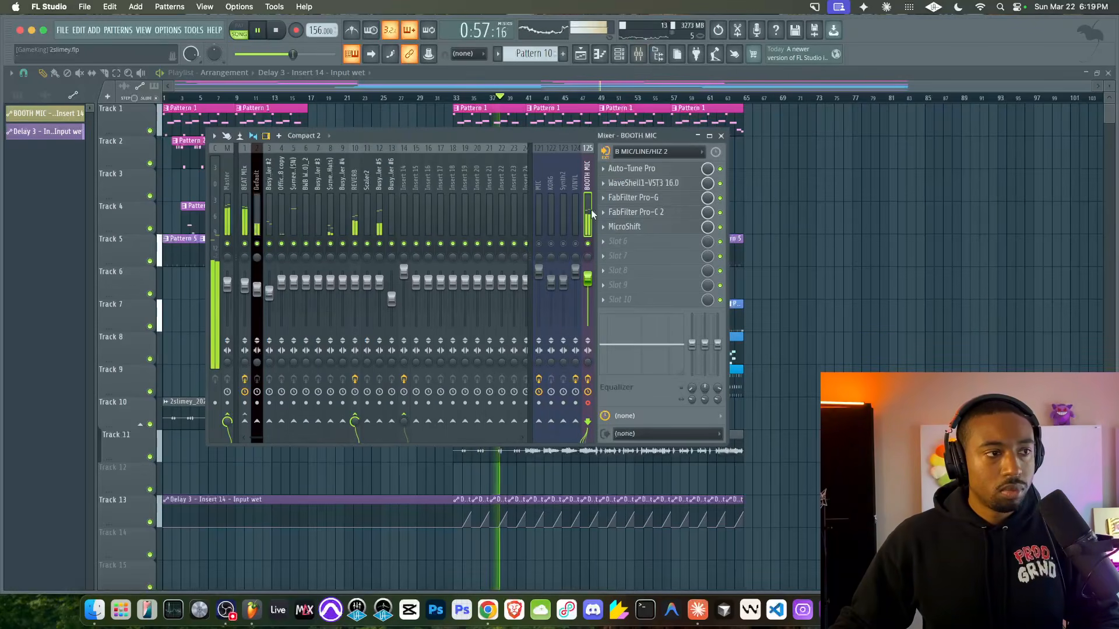
{"action": "left_click", "coordinate": [542, 198]}
{"action": "key", "text": "F9"}
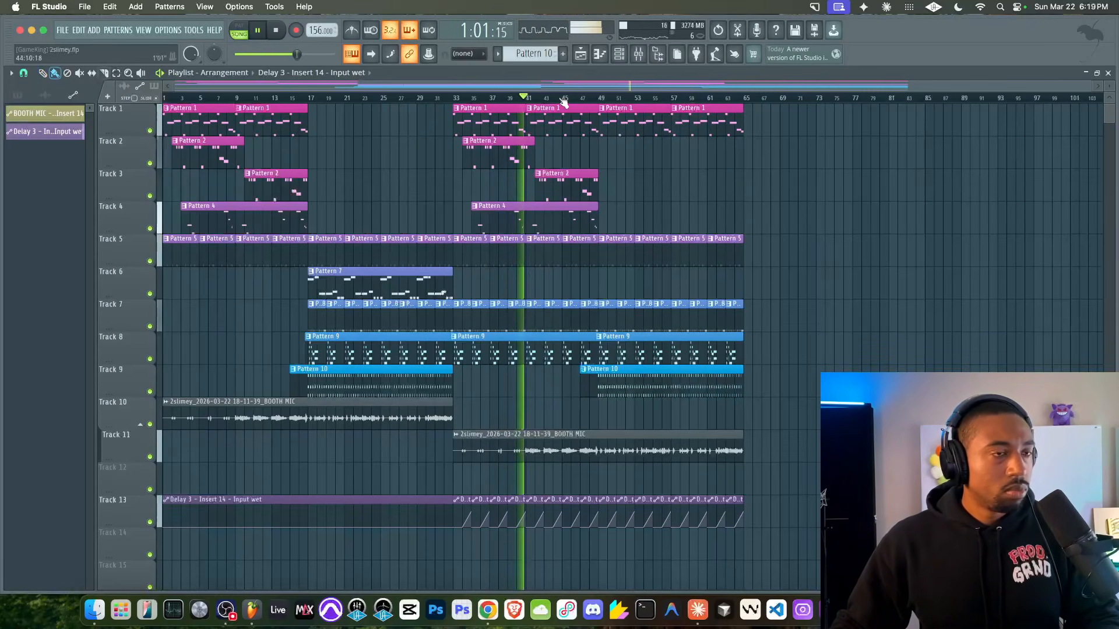
{"action": "left_click", "coordinate": [637, 58]}
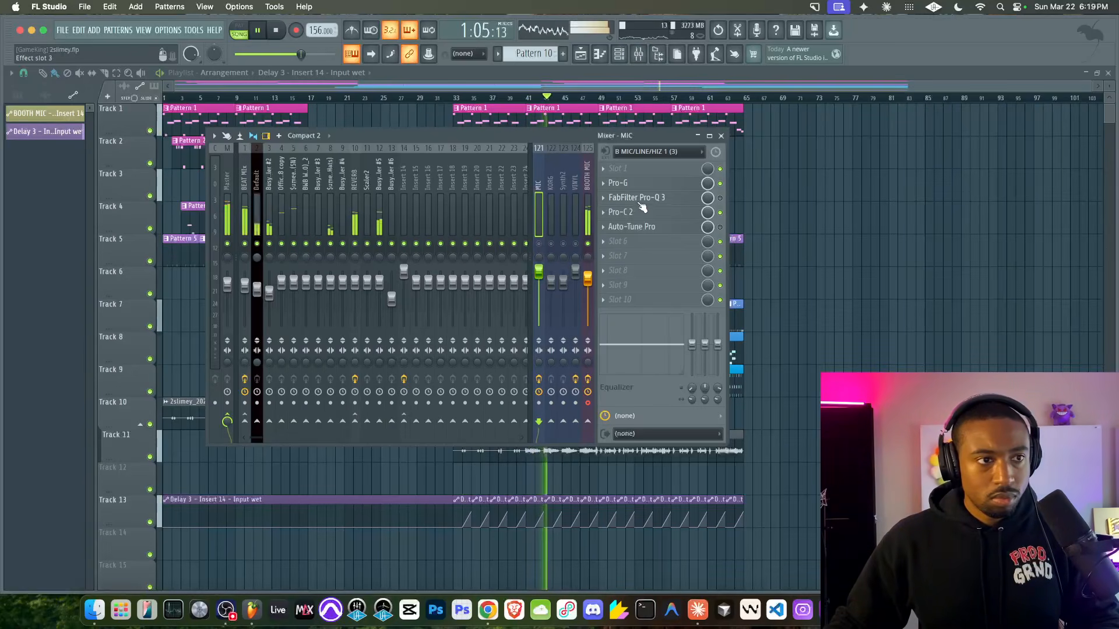
{"action": "key", "text": "F9"}
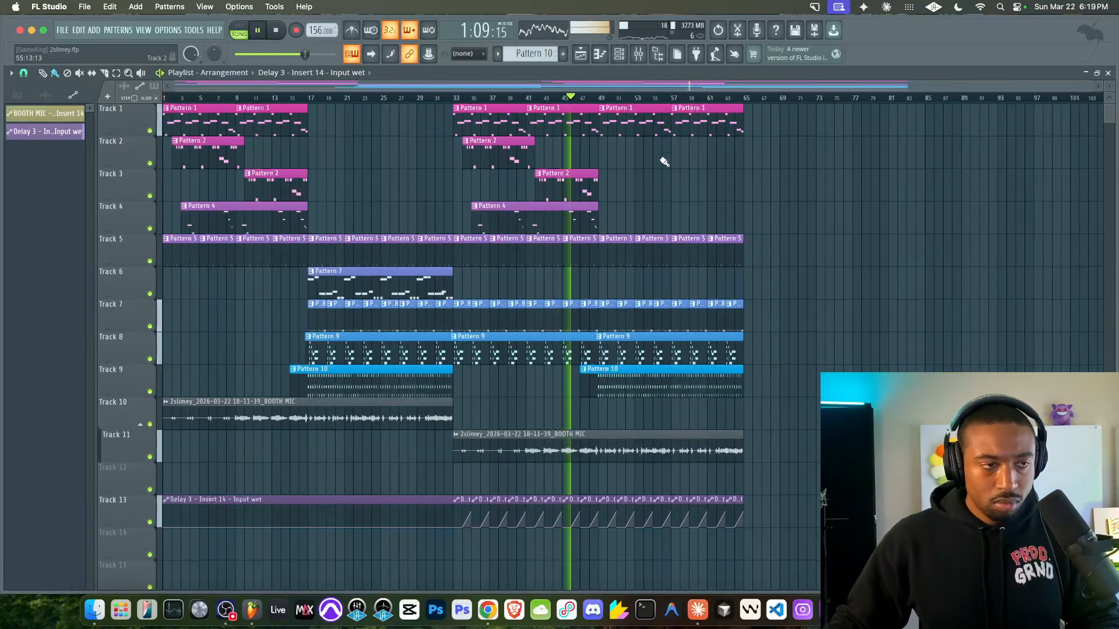
{"action": "left_click", "coordinate": [638, 54]}
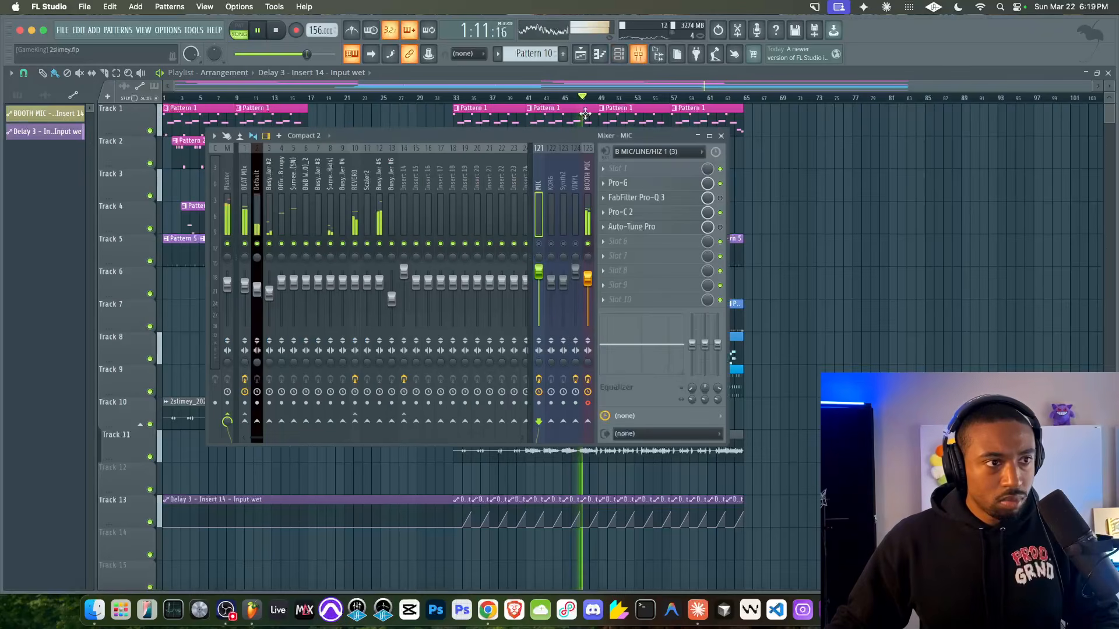
{"action": "left_click", "coordinate": [583, 209]}
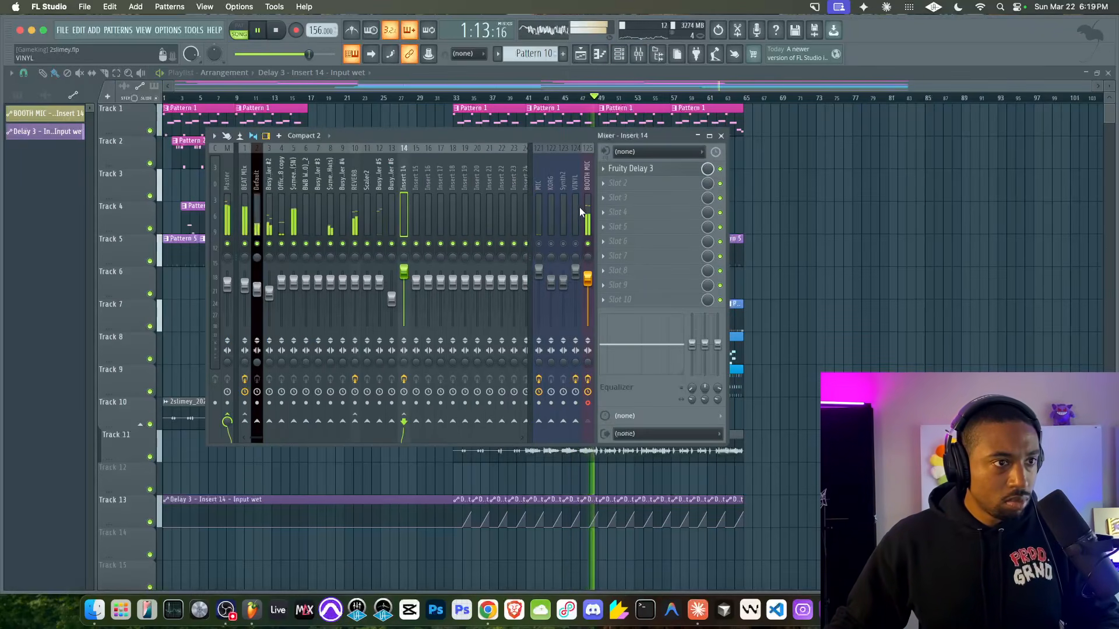
{"action": "left_click", "coordinate": [391, 197]}
{"action": "left_click", "coordinate": [408, 197]}
{"action": "left_click", "coordinate": [588, 216]}
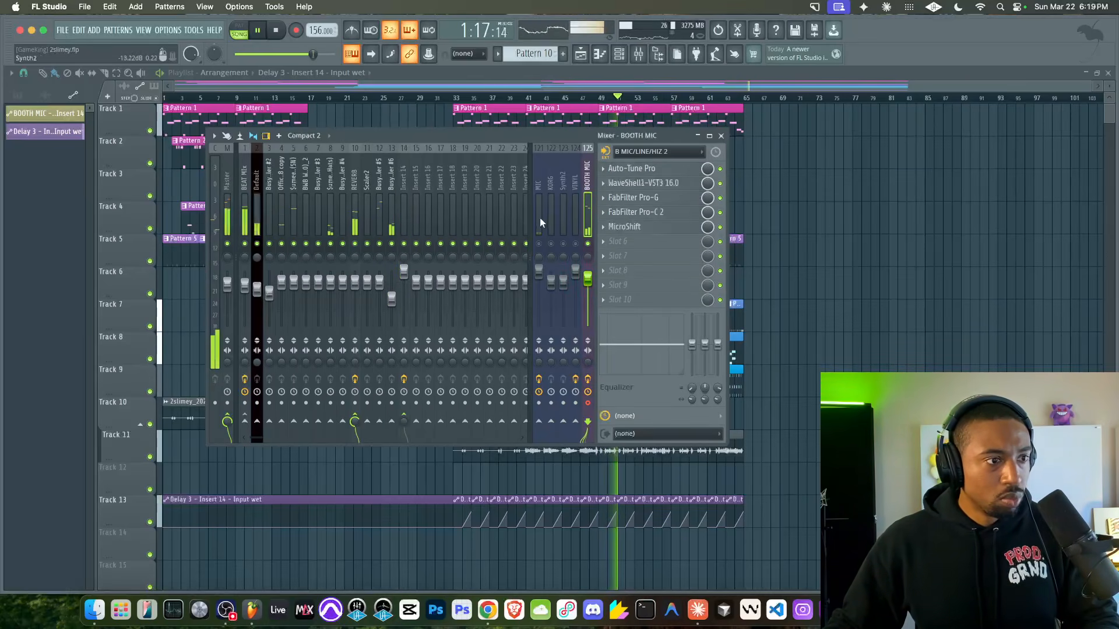
{"action": "left_click", "coordinate": [403, 221]}
{"action": "left_click", "coordinate": [576, 218]}
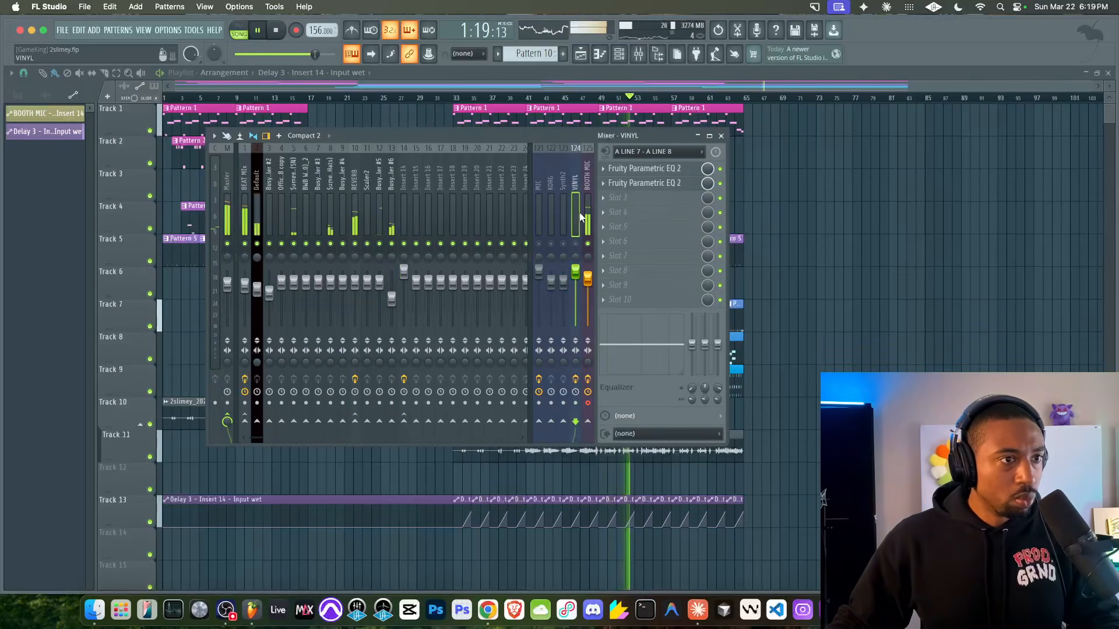
Raise the BOOTH MIC send to Insert 14 and create an automation clip for that send
{"action": "left_click", "coordinate": [587, 218]}
{"action": "left_click_drag", "start_coordinate": [404, 422], "coordinate": [404, 396]}
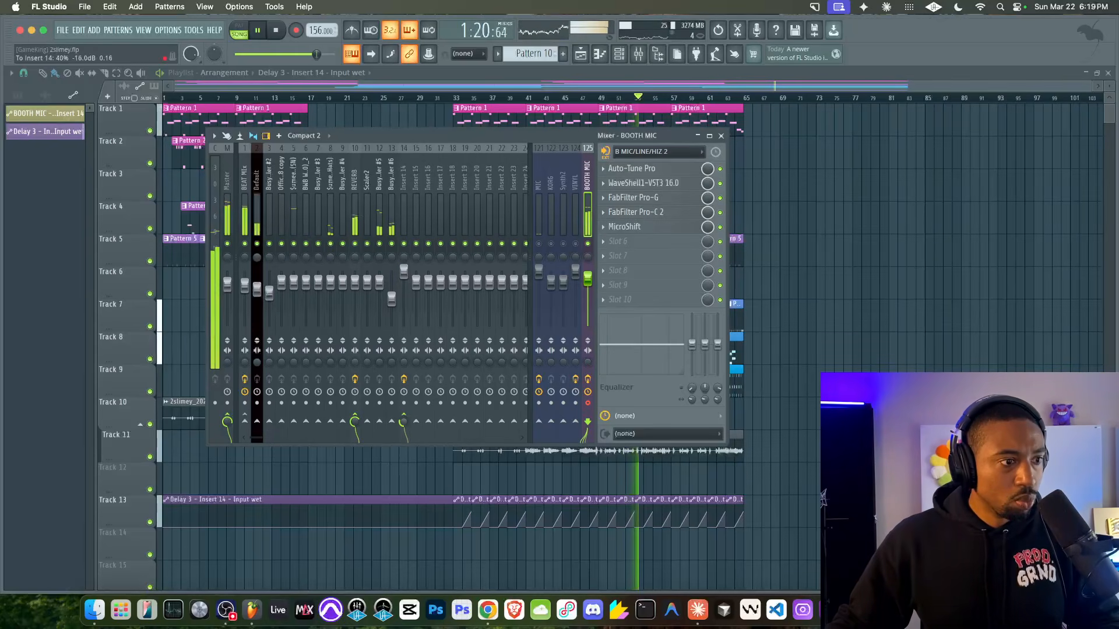
{"action": "right_click", "coordinate": [402, 422]}
{"action": "left_click", "coordinate": [438, 484]}
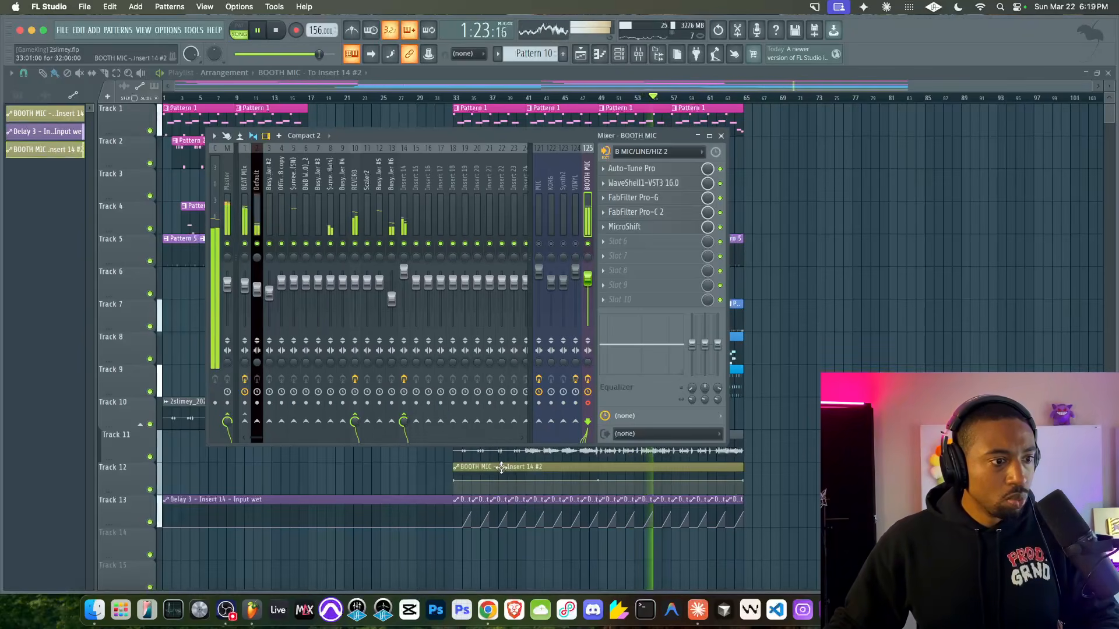
Move the BOOTH MIC send automation clip to bar 1 on Track 12 and extend it through bar 64
{"action": "left_click_drag", "start_coordinate": [501, 468], "coordinate": [211, 468]}
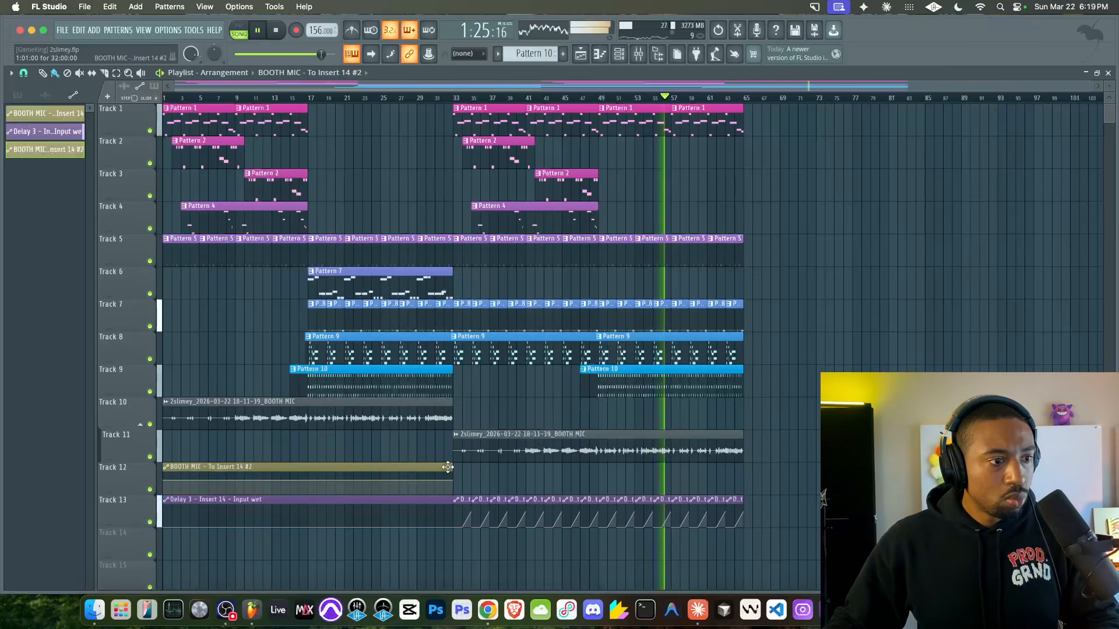
{"action": "left_click_drag", "start_coordinate": [447, 466], "coordinate": [743, 467]}
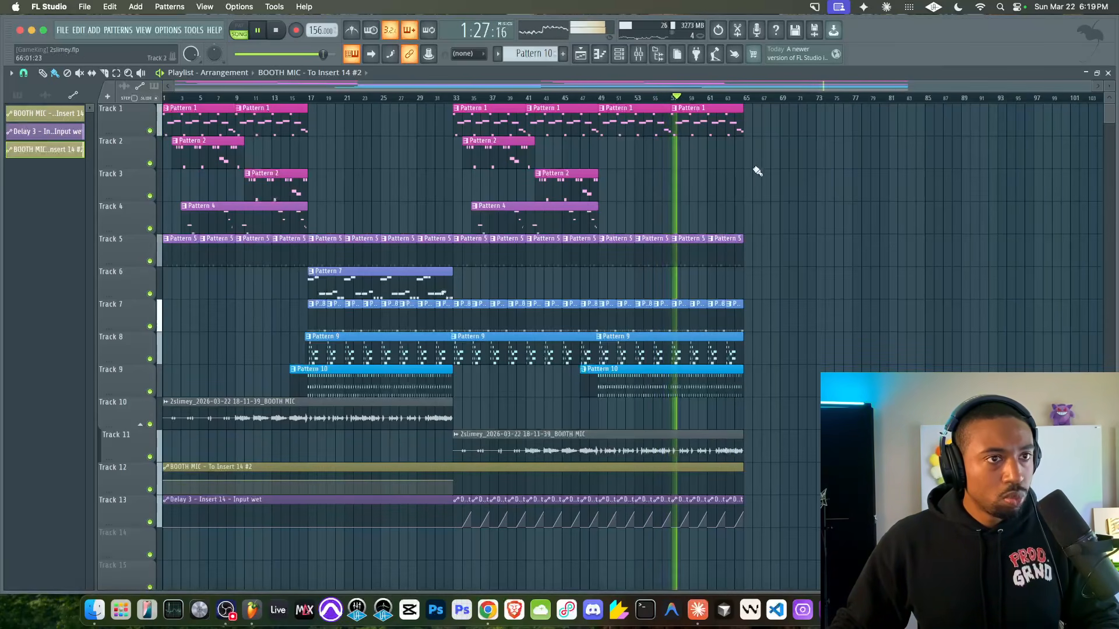
Select bars 33–64 as the playback range and add an end point to the Track 12 send automation, holding its flat level through bar 64
{"action": "left_click_drag", "start_coordinate": [744, 98], "coordinate": [456, 98]}
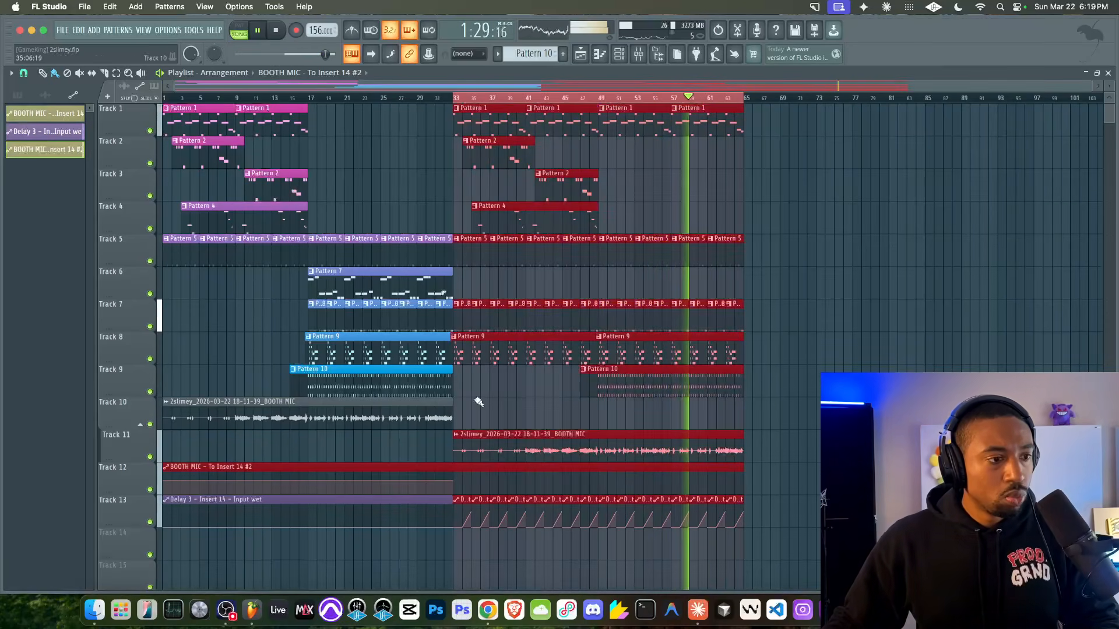
{"action": "left_click", "coordinate": [459, 473]}
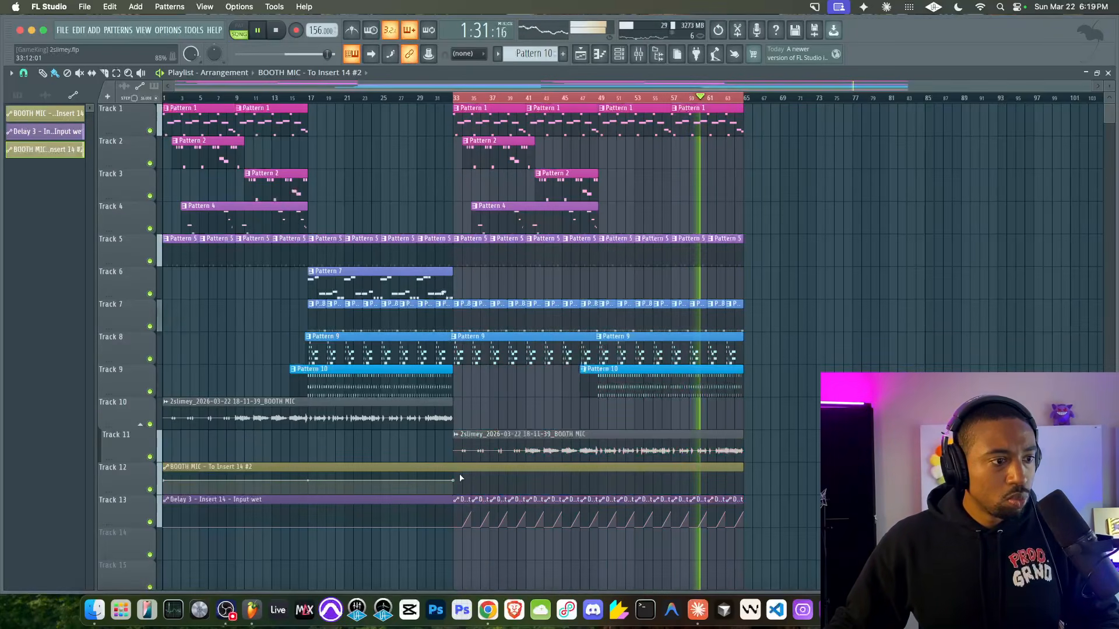
{"action": "right_click", "coordinate": [740, 480]}
{"action": "right_click", "coordinate": [741, 481]}
{"action": "left_click", "coordinate": [768, 571]}
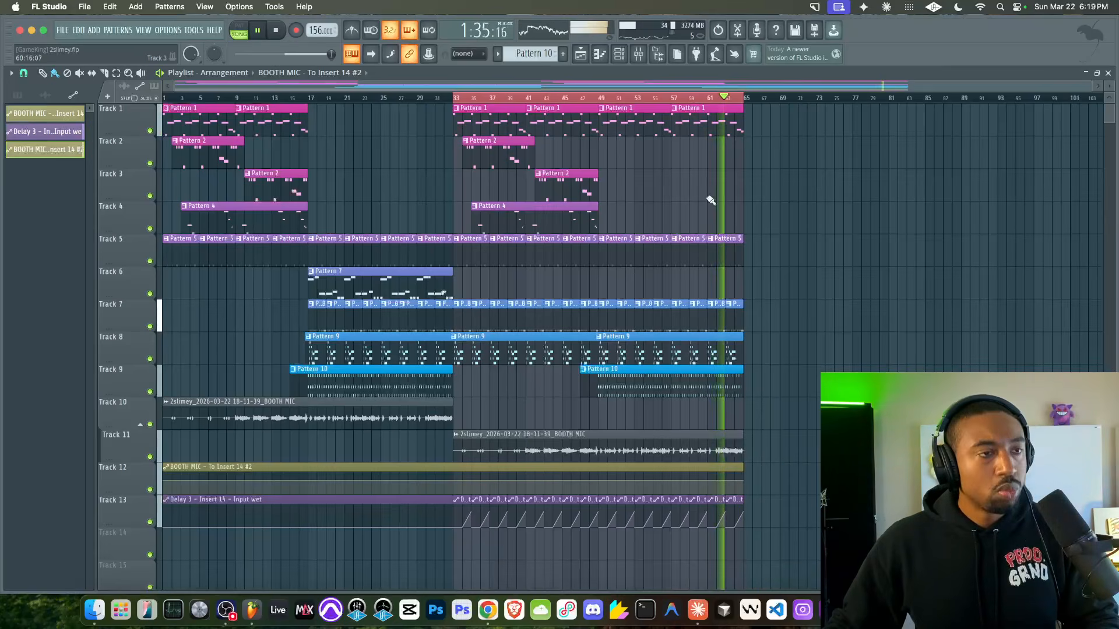
Show all channels in the channel rack instead of only the Automation group
{"action": "left_click", "coordinate": [624, 58]}
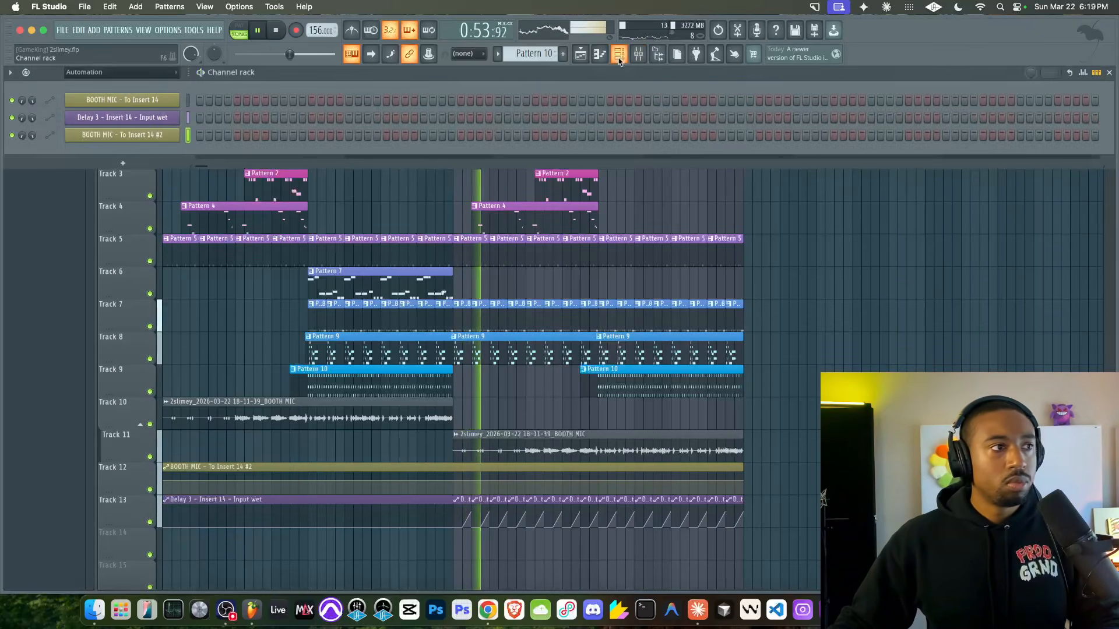
{"action": "left_click", "coordinate": [110, 74]}
{"action": "left_click", "coordinate": [109, 89]}
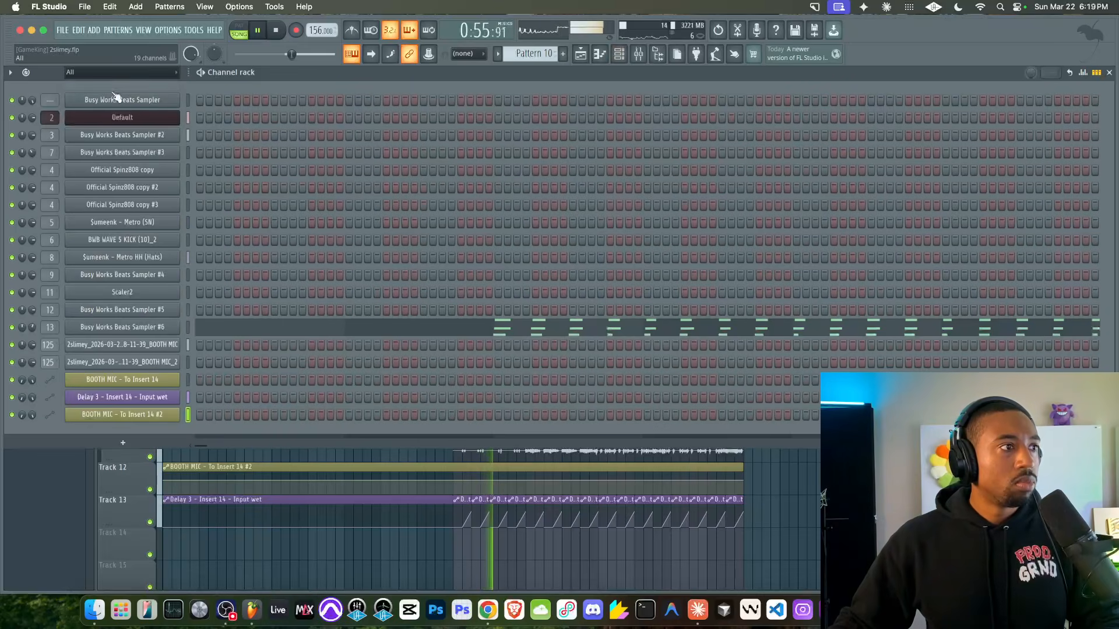
{"action": "left_click", "coordinate": [799, 468]}
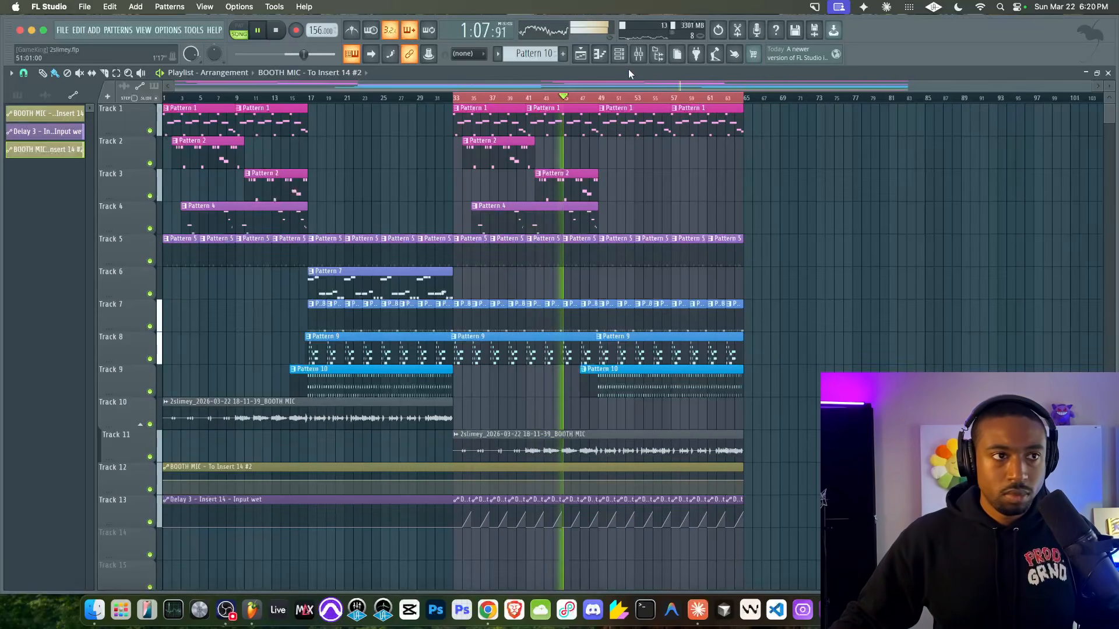
{"action": "left_click", "coordinate": [581, 55]}
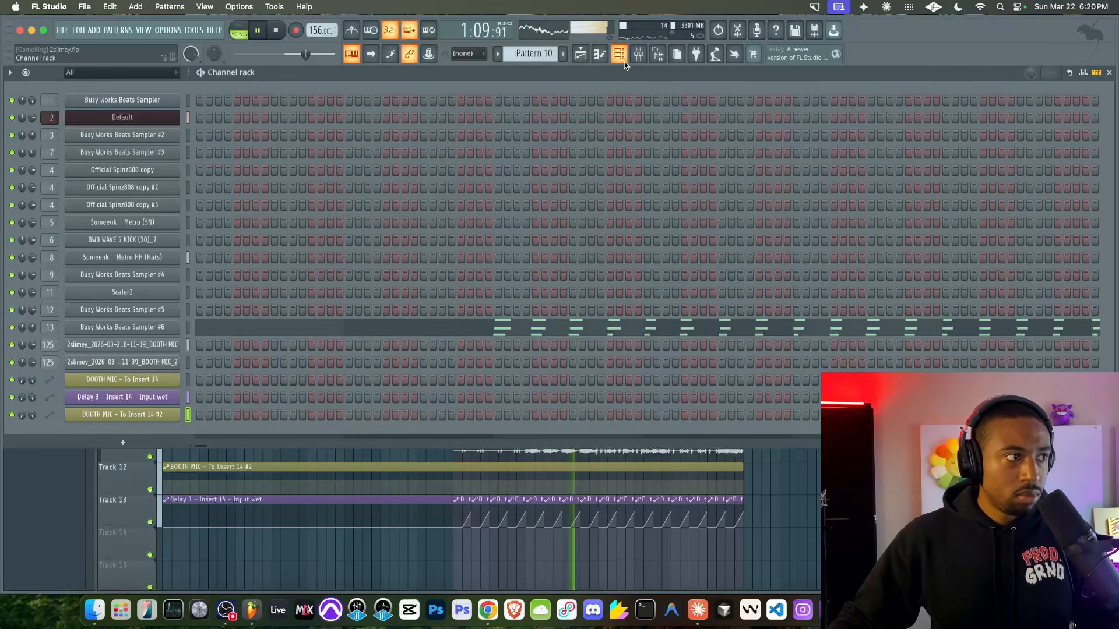
Recolour the two BOOTH MIC audio clips in the playlist's clip list with a pink-to-blue gradient
{"action": "left_click", "coordinate": [581, 55]}
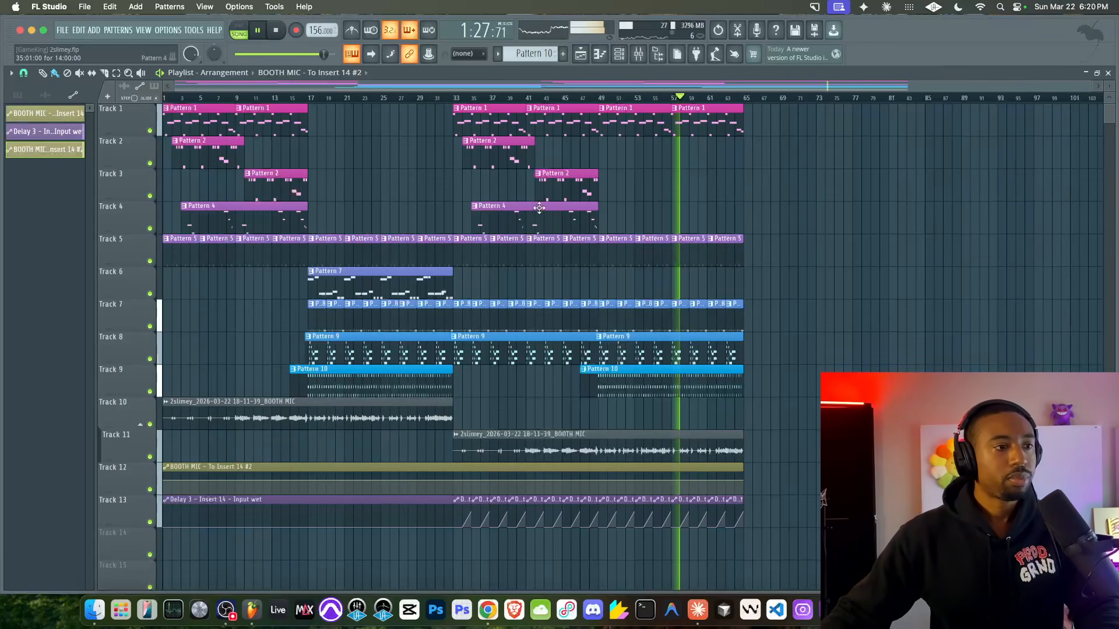
{"action": "left_click", "coordinate": [44, 94]}
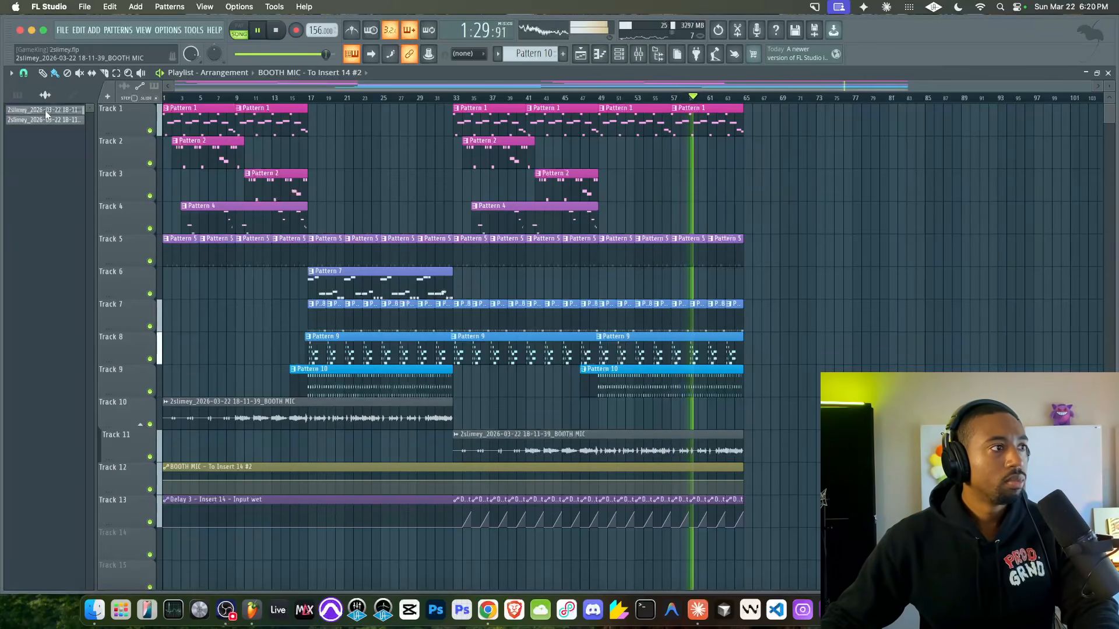
{"action": "right_click", "coordinate": [44, 120]}
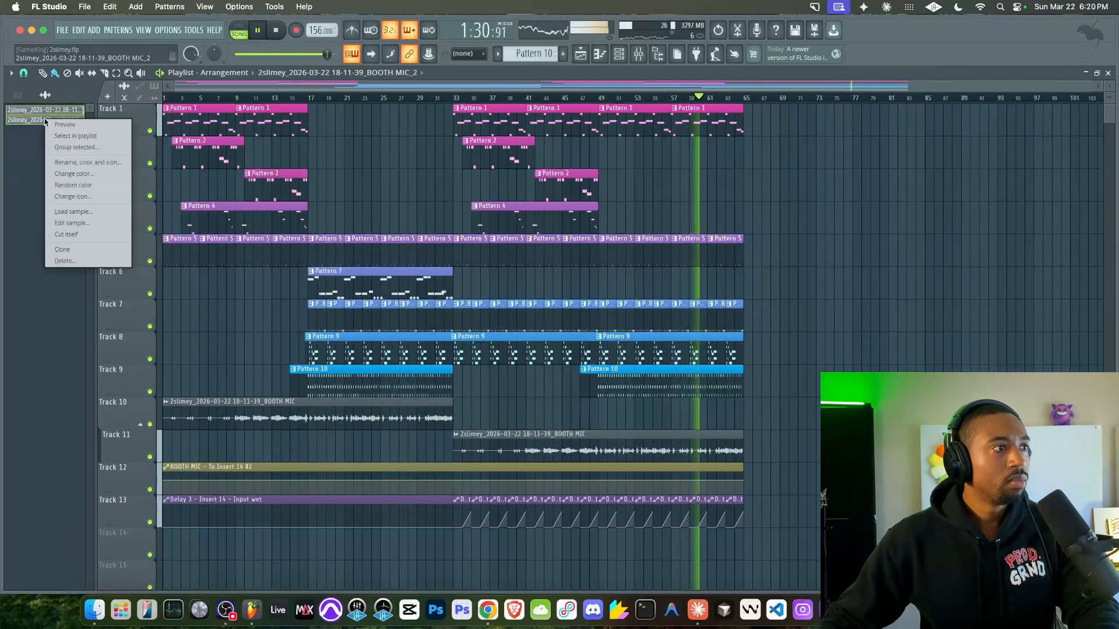
{"action": "left_click", "coordinate": [74, 173]}
{"action": "left_click", "coordinate": [211, 340]}
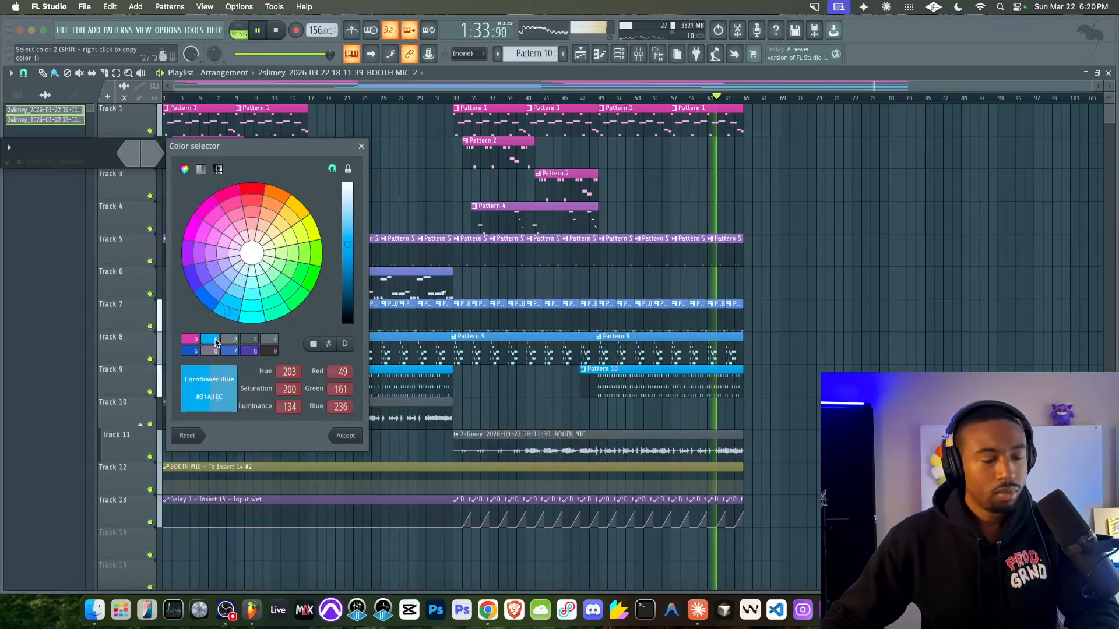
{"action": "key", "text": "Return"}
{"action": "left_click", "coordinate": [131, 157]}
{"action": "left_click", "coordinate": [208, 338]}
{"action": "key", "text": "Return"}
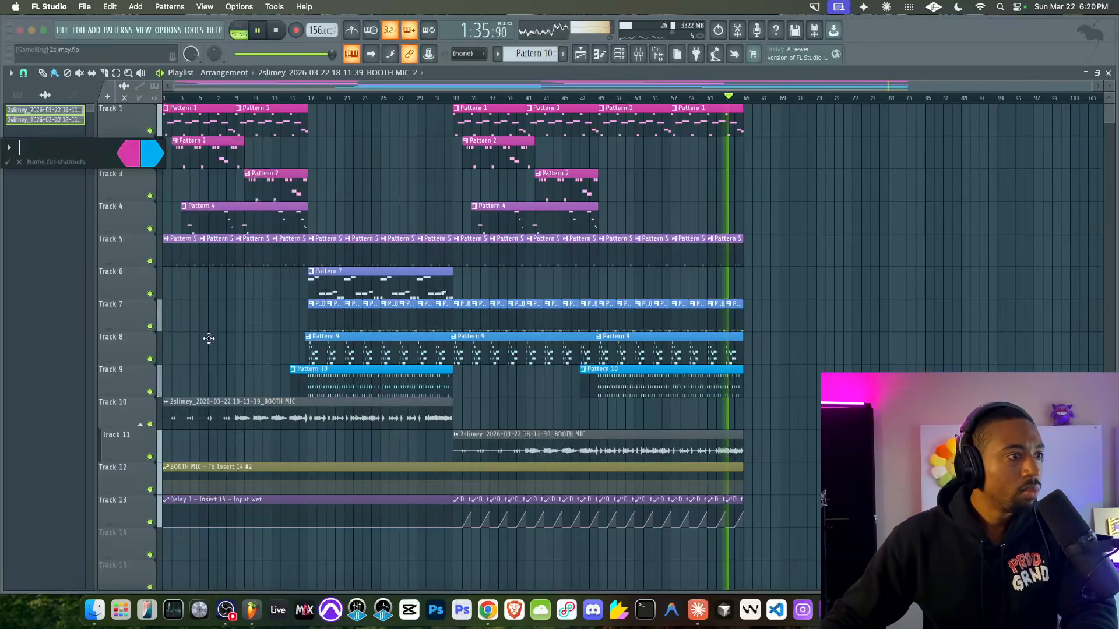
{"action": "key", "text": "Return"}
Create an automation clip for the mix level of WaveShell1-VST3 16.0 on BOOTH MIC and place it at bar 1 on Track 14
{"action": "left_click", "coordinate": [639, 53]}
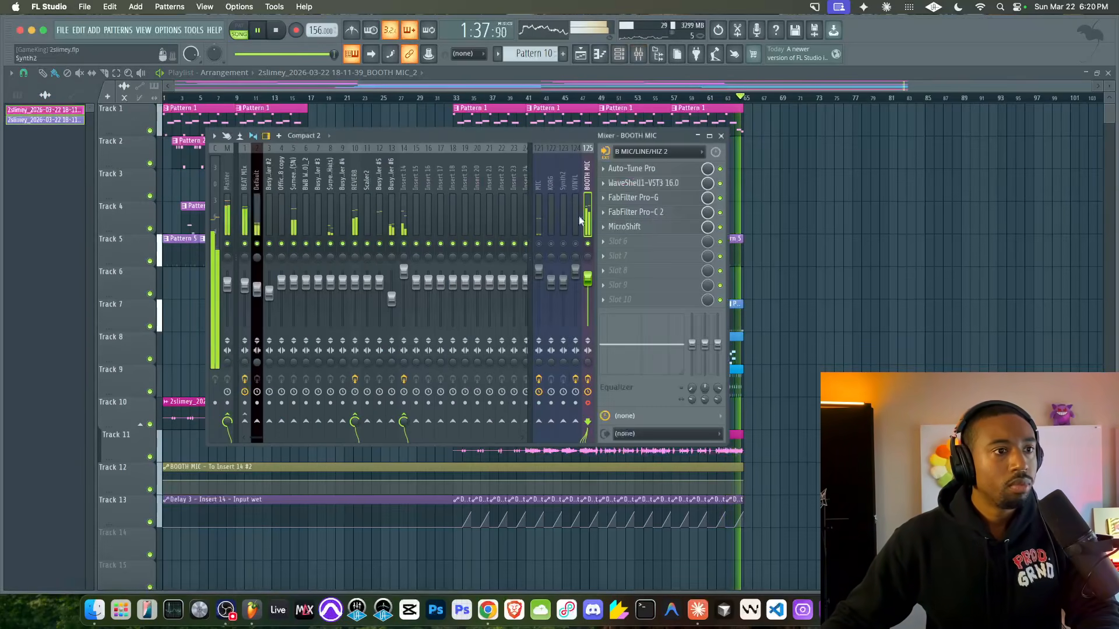
{"action": "right_click", "coordinate": [707, 184]}
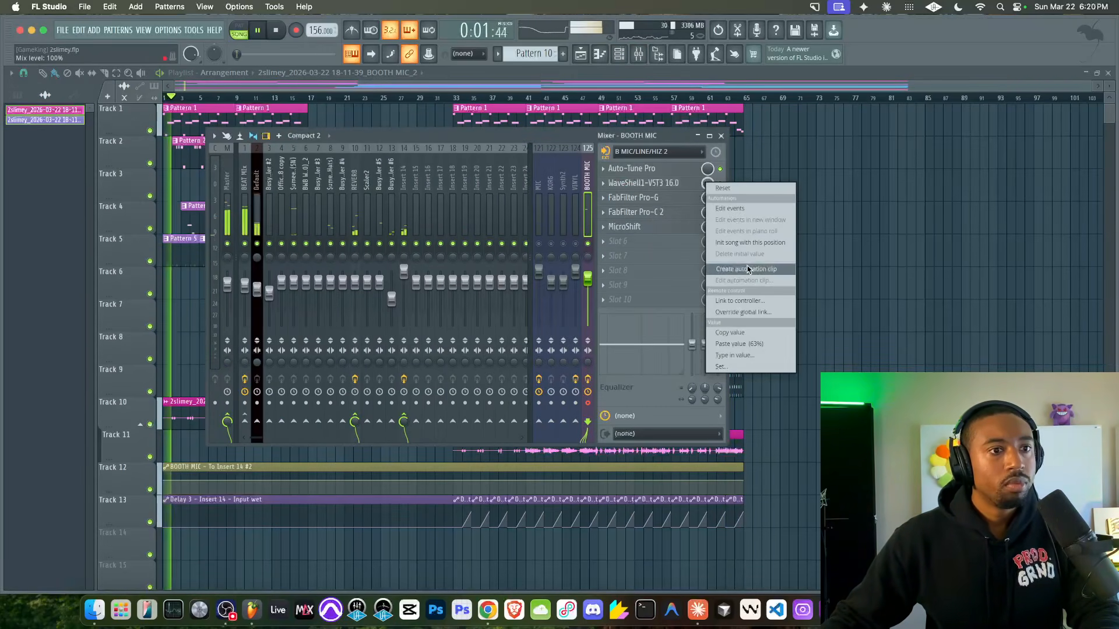
{"action": "left_click", "coordinate": [750, 270]}
{"action": "left_click_drag", "start_coordinate": [515, 527], "coordinate": [168, 585]}
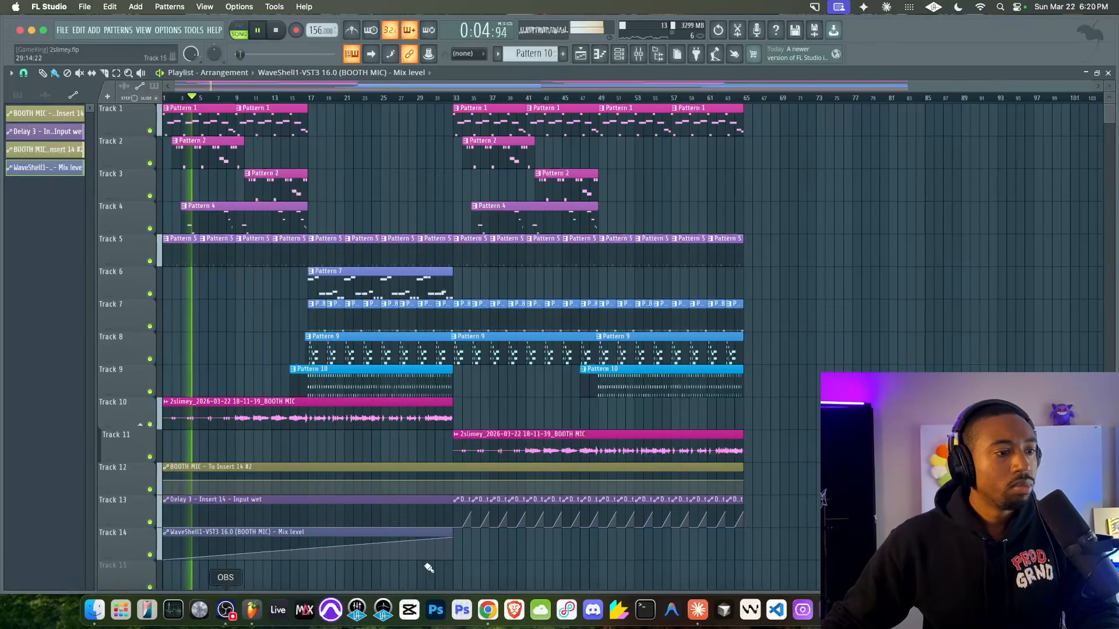
Extend the Track 14 mix level automation through bar 64, holding it at zero until bar 33 and at the top level from there on
{"action": "left_click_drag", "start_coordinate": [454, 538], "coordinate": [455, 577]}
{"action": "left_click_drag", "start_coordinate": [453, 533], "coordinate": [743, 531]}
{"action": "right_click", "coordinate": [456, 547]}
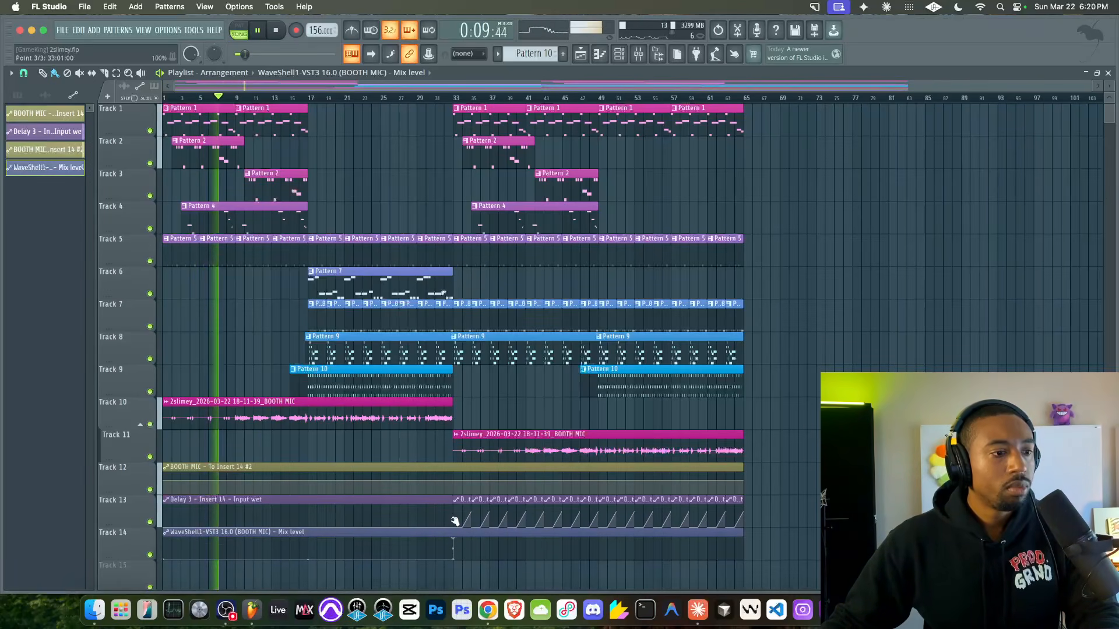
{"action": "right_click", "coordinate": [738, 545]}
{"action": "left_click_drag", "start_coordinate": [739, 545], "coordinate": [742, 522]}
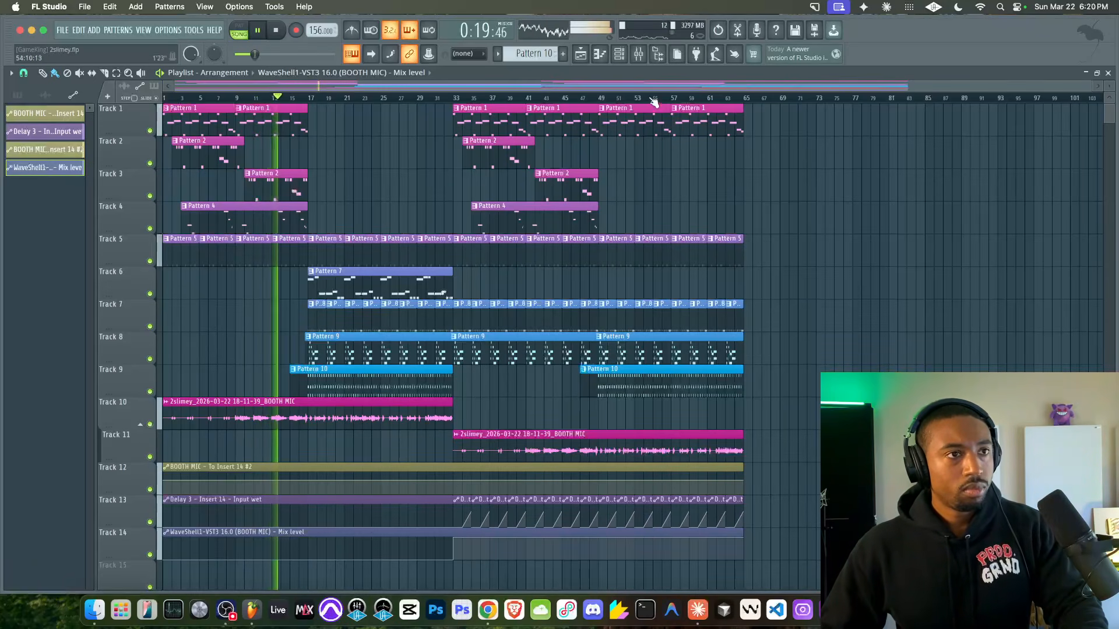
Load Busy Works Beats EQ 2 into the first effect slot of the Master mixer track
{"action": "left_click", "coordinate": [637, 56]}
{"action": "left_click", "coordinate": [228, 200]}
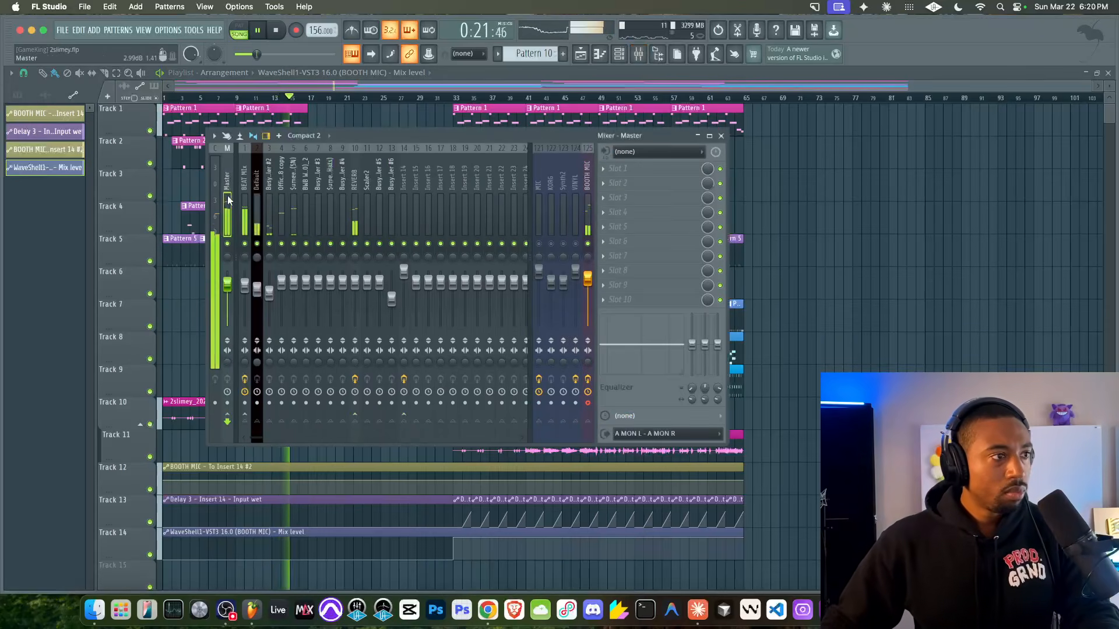
{"action": "left_click", "coordinate": [622, 170]}
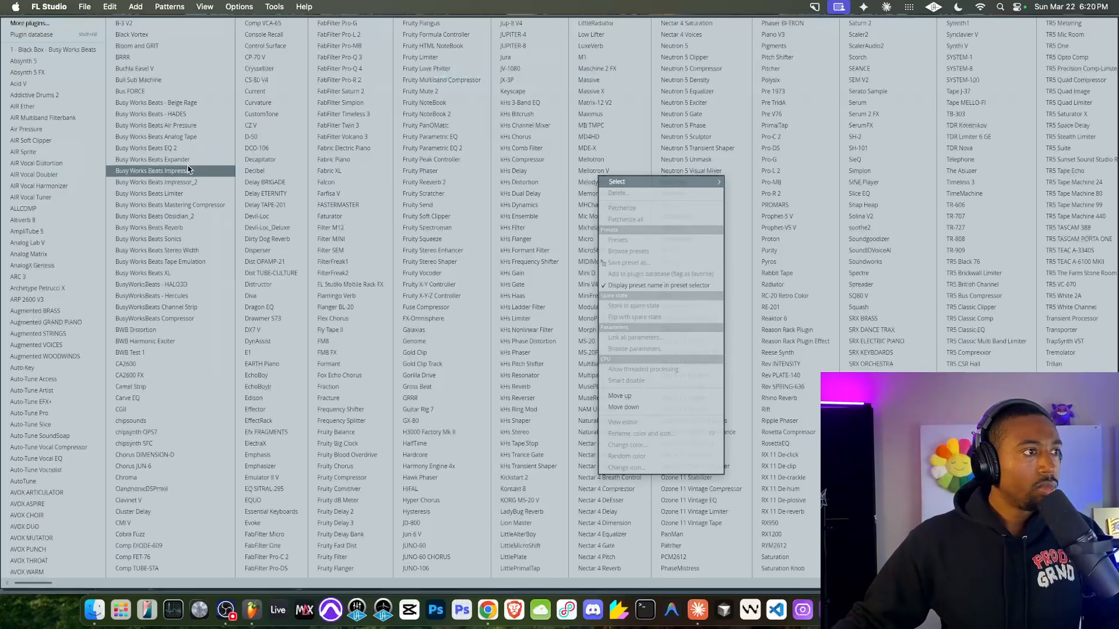
{"action": "left_click", "coordinate": [188, 144]}
Turn the EQ's Drive down to its minimum and enable HQ and Tone Shaper
{"action": "left_click_drag", "start_coordinate": [170, 370], "coordinate": [176, 308]}
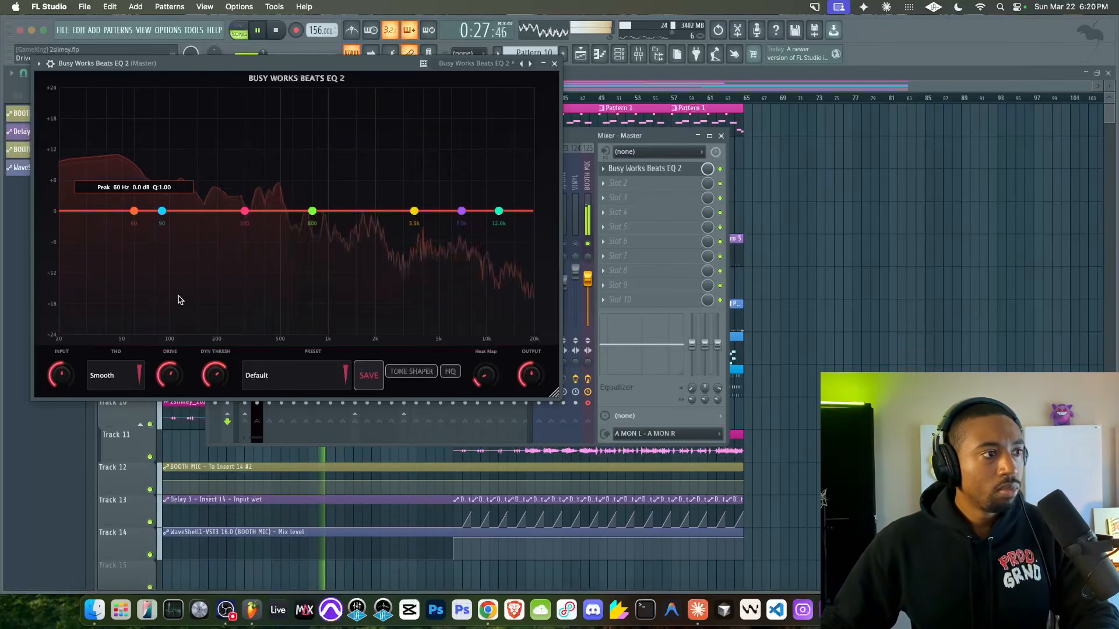
{"action": "left_click", "coordinate": [450, 371]}
{"action": "left_click", "coordinate": [403, 373]}
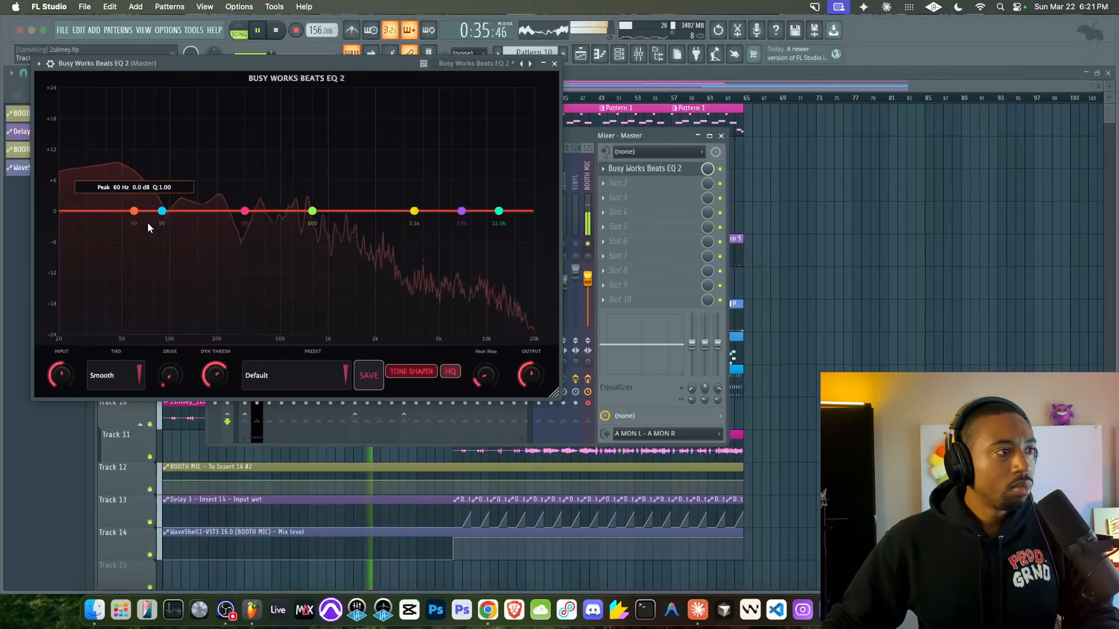
Change the EQ's 60 Hz band to an all-pass (AP) filter, move it to 39 Hz, and close the EQ
{"action": "right_click", "coordinate": [135, 212]}
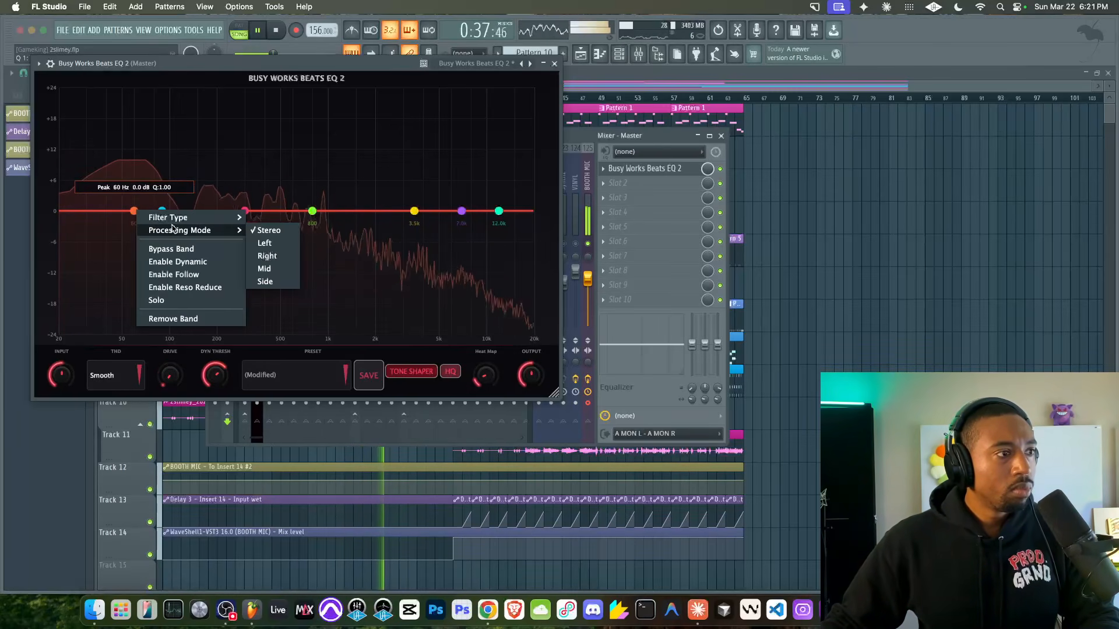
{"action": "mouse_move", "coordinate": [193, 218]}
{"action": "left_click", "coordinate": [271, 307]}
{"action": "left_click_drag", "start_coordinate": [133, 211], "coordinate": [105, 211]}
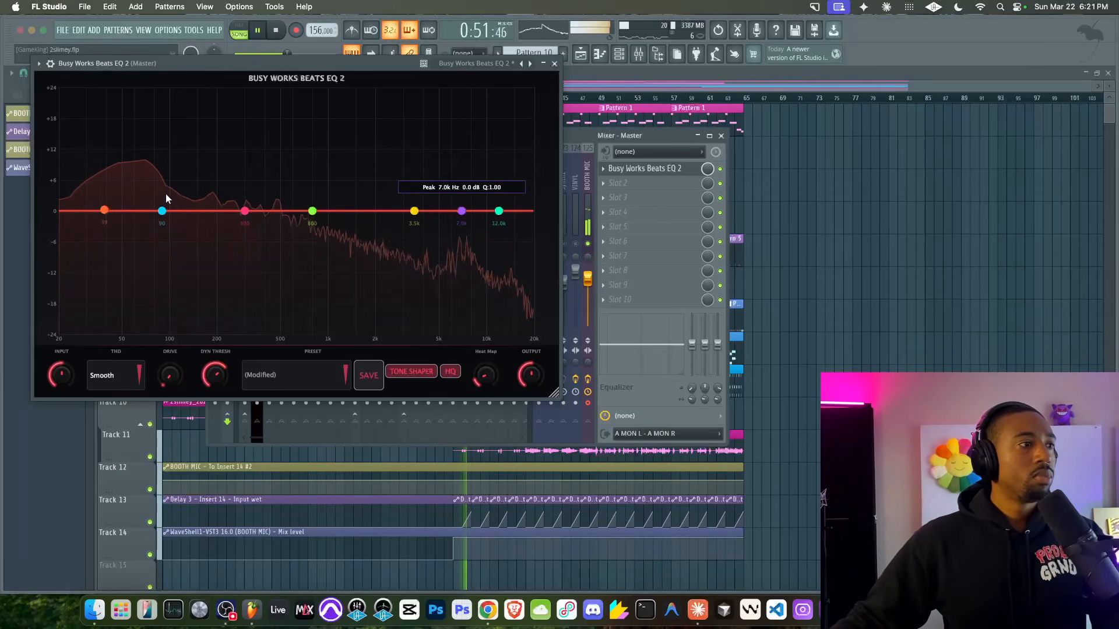
{"action": "left_click", "coordinate": [555, 63]}
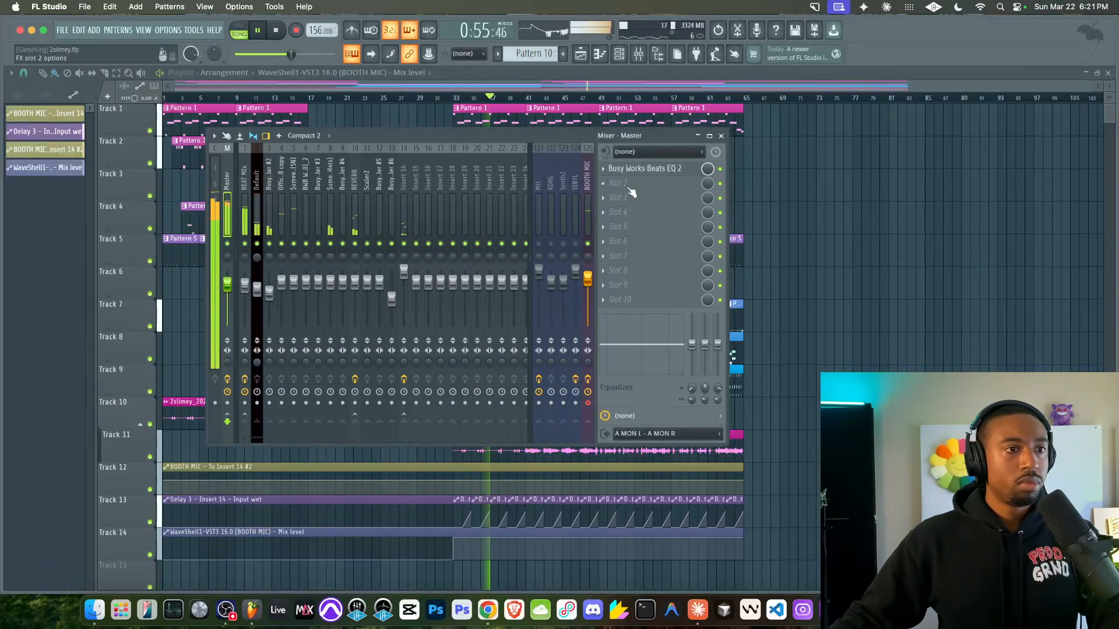
Compare the master with the EQ bypassed and enabled, and move the second low band to 41 Hz at -1.0 dB
{"action": "left_click", "coordinate": [665, 169]}
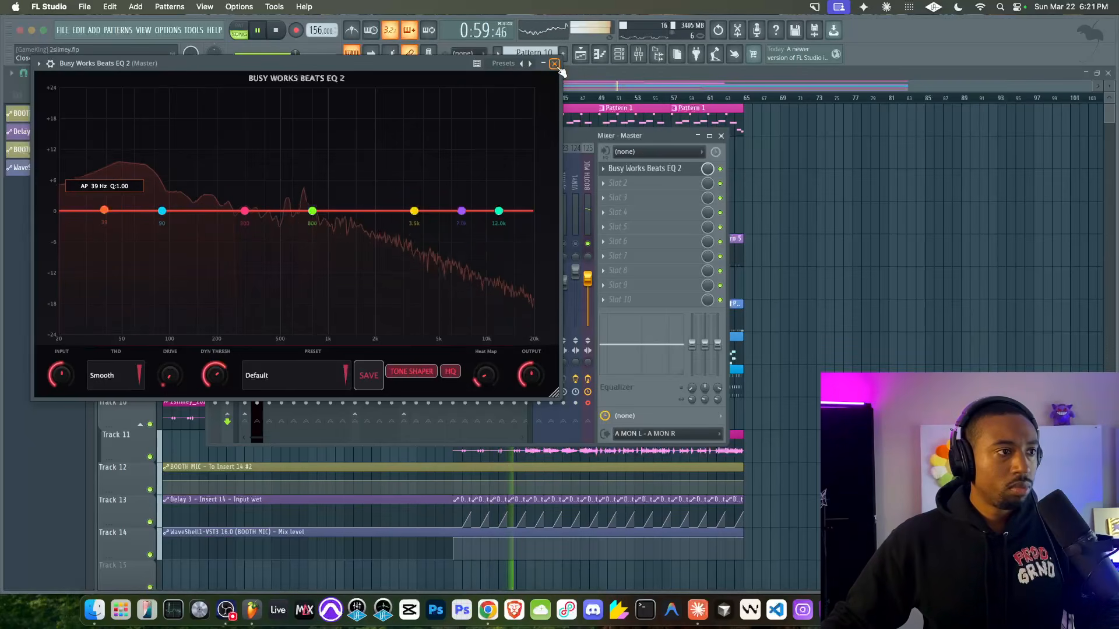
{"action": "left_click", "coordinate": [719, 170]}
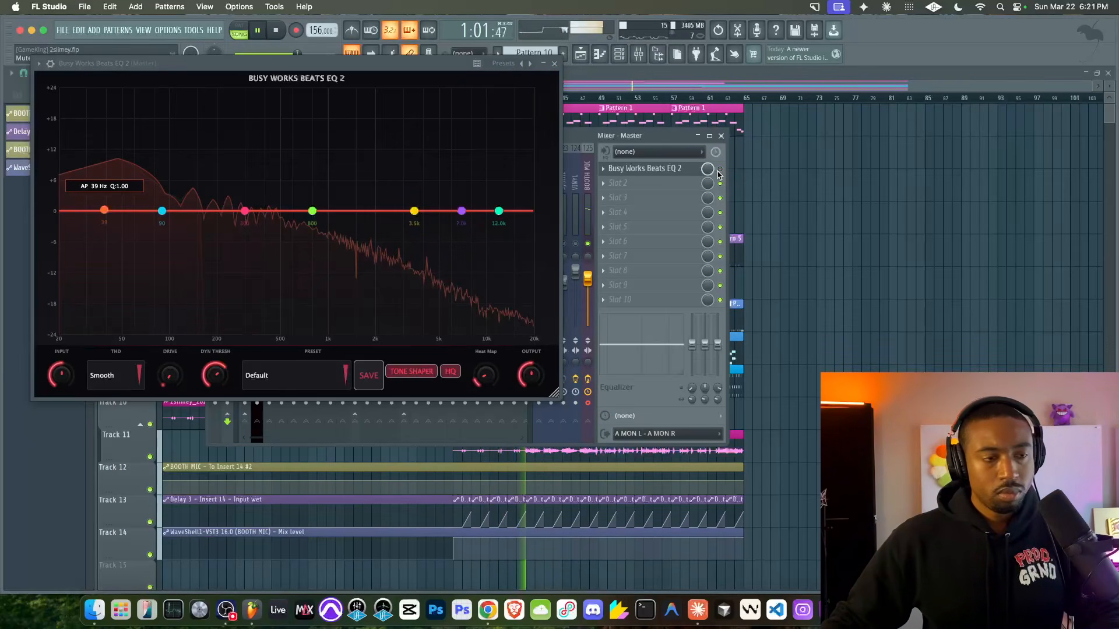
{"action": "left_click", "coordinate": [720, 169]}
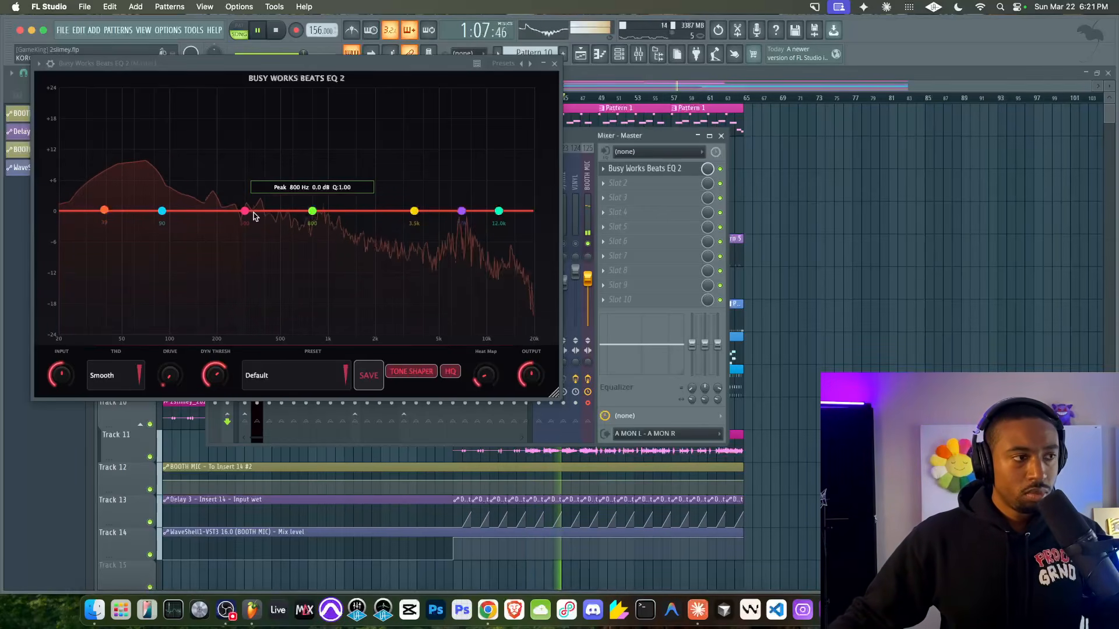
{"action": "left_click_drag", "start_coordinate": [162, 212], "coordinate": [108, 215]}
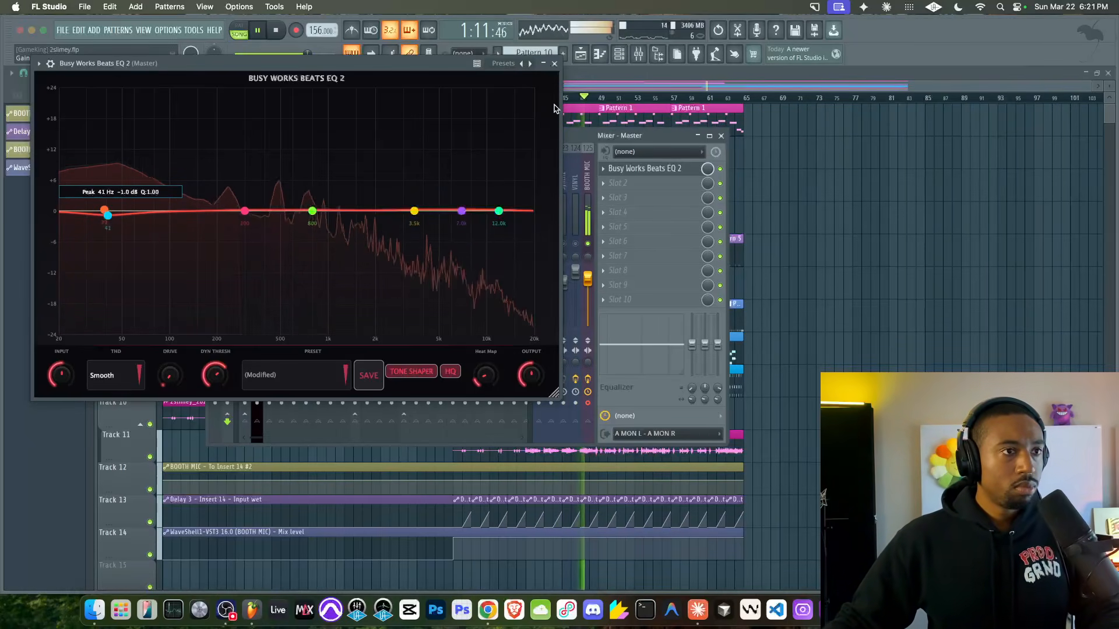
{"action": "left_click", "coordinate": [555, 64]}
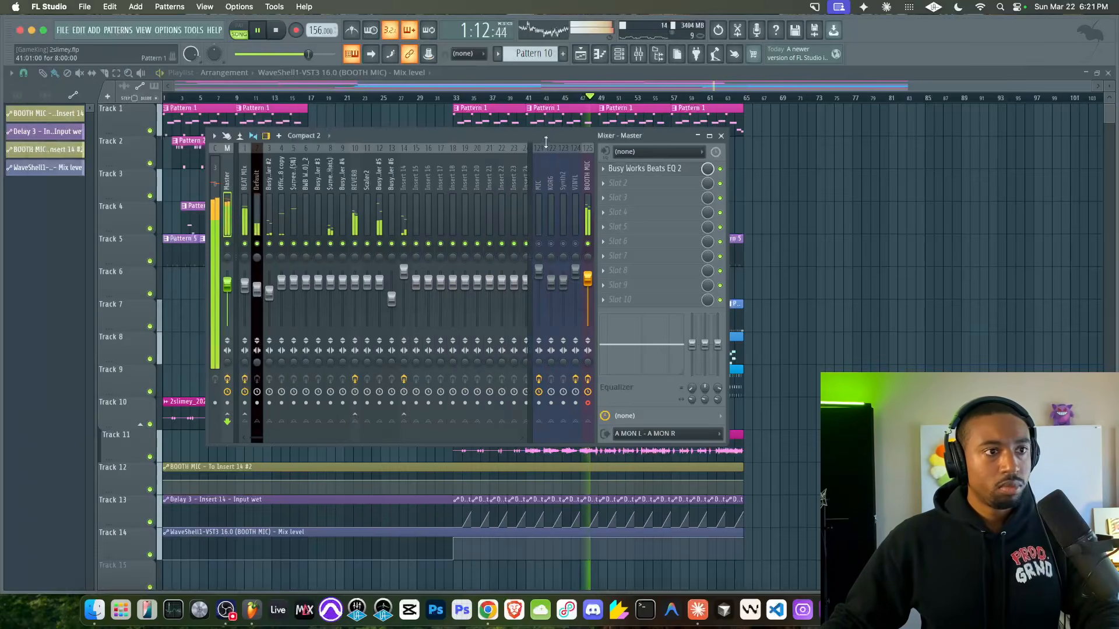
Load Busy Works Beats Stereo Width into the Master's second effect slot and lower its cross talk to 0.13
{"action": "left_click", "coordinate": [640, 187]}
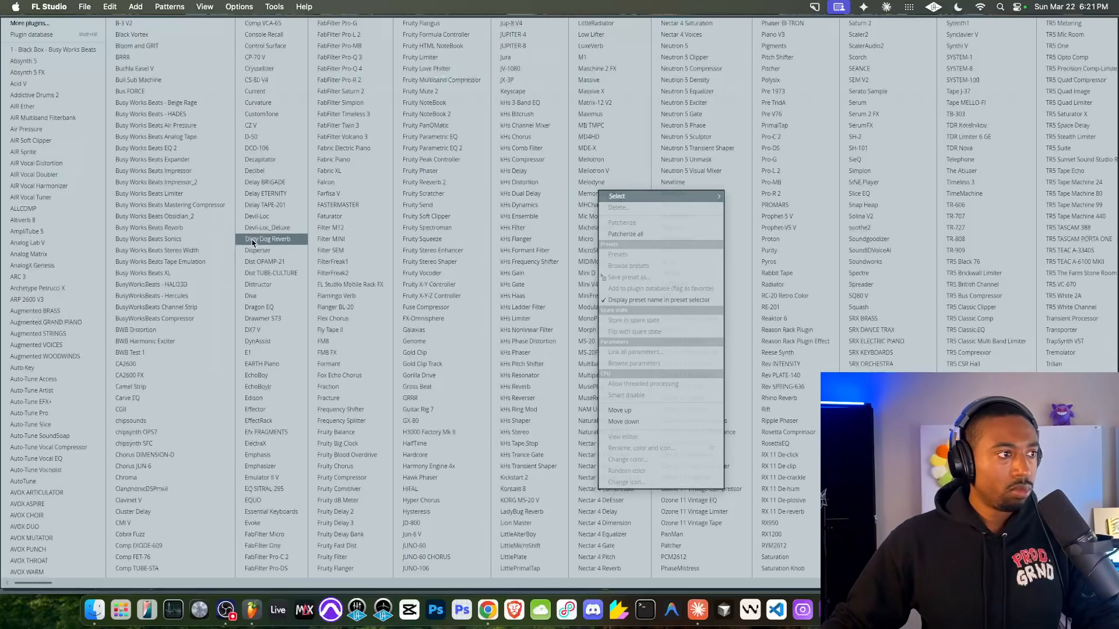
{"action": "left_click", "coordinate": [195, 251]}
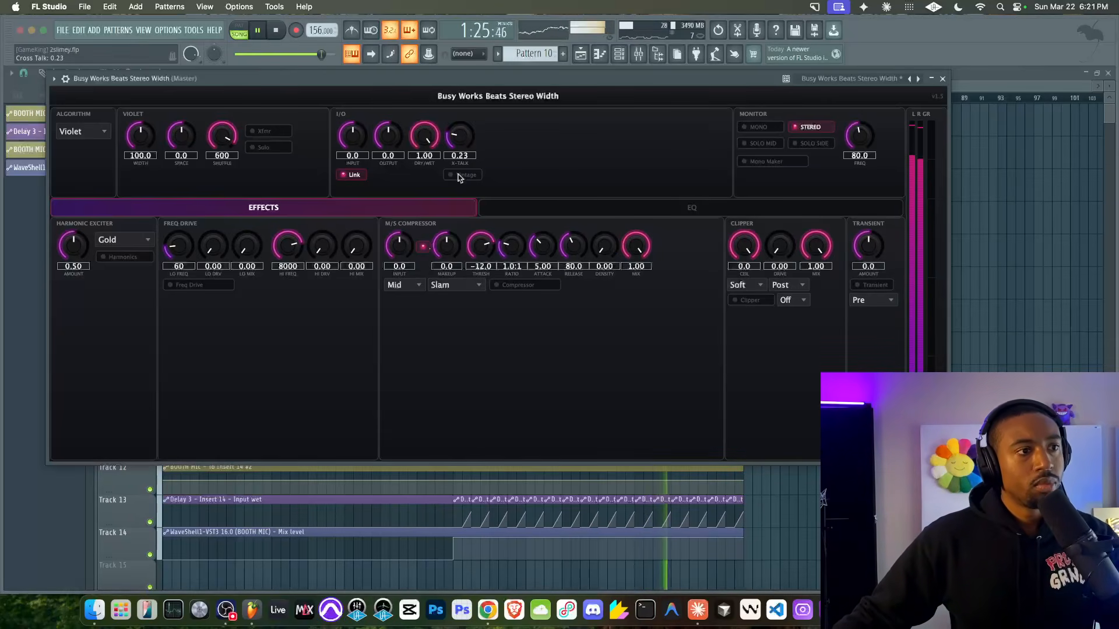
Set the Side EQ's low band to 181.4 Hz with 4.9 gain and reduce the Violet width to 66.0
{"action": "left_click", "coordinate": [570, 208]}
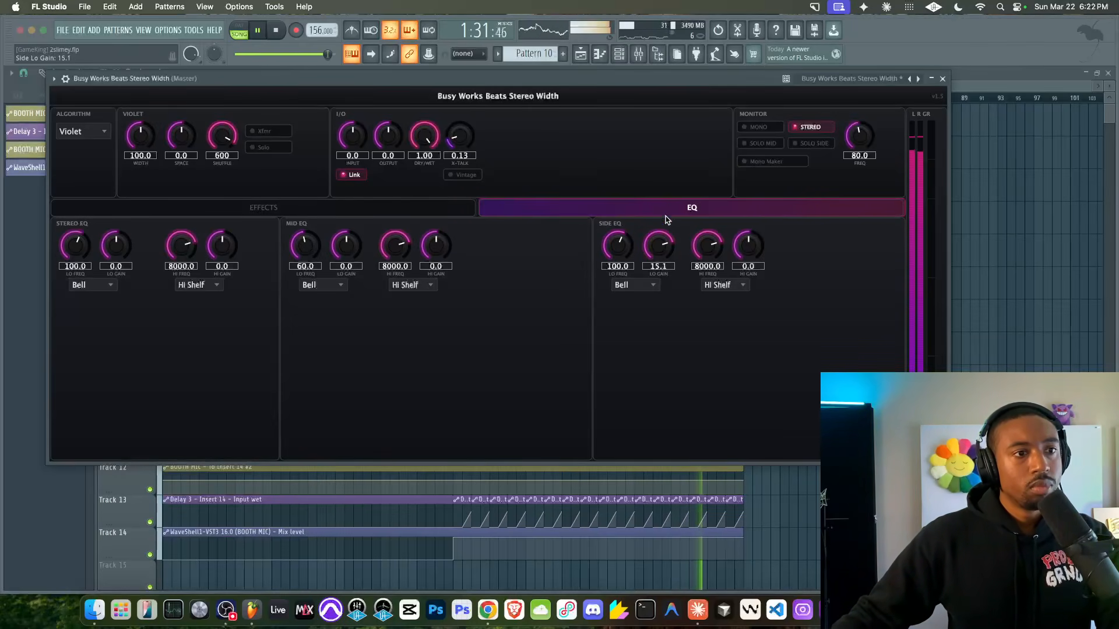
{"action": "left_click_drag", "start_coordinate": [665, 217], "coordinate": [665, 214]}
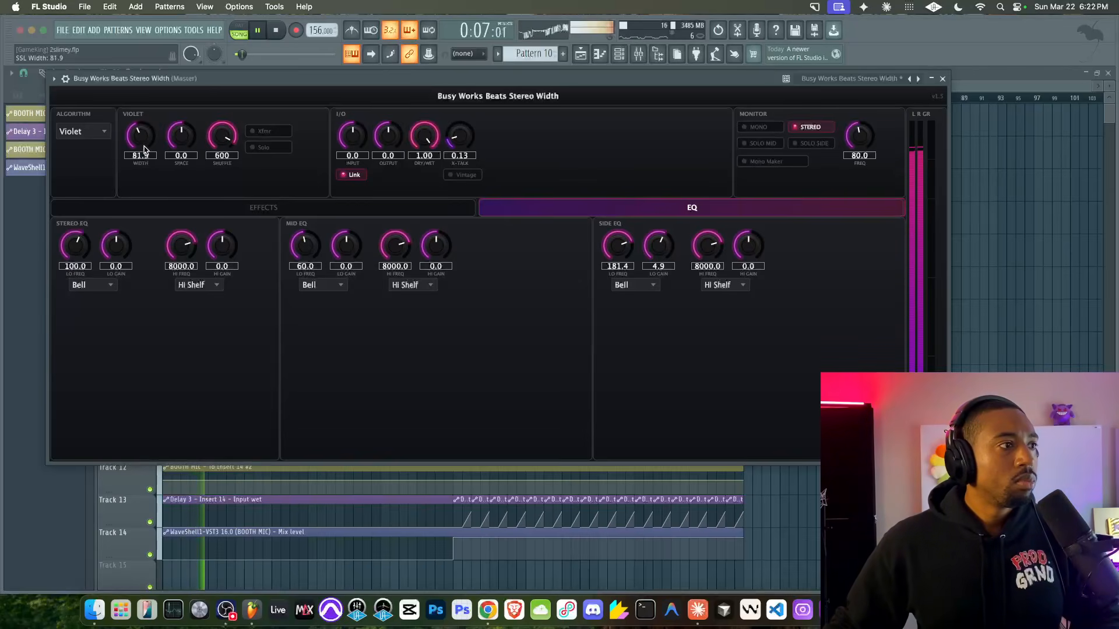
{"action": "left_click_drag", "start_coordinate": [132, 180], "coordinate": [135, 155]}
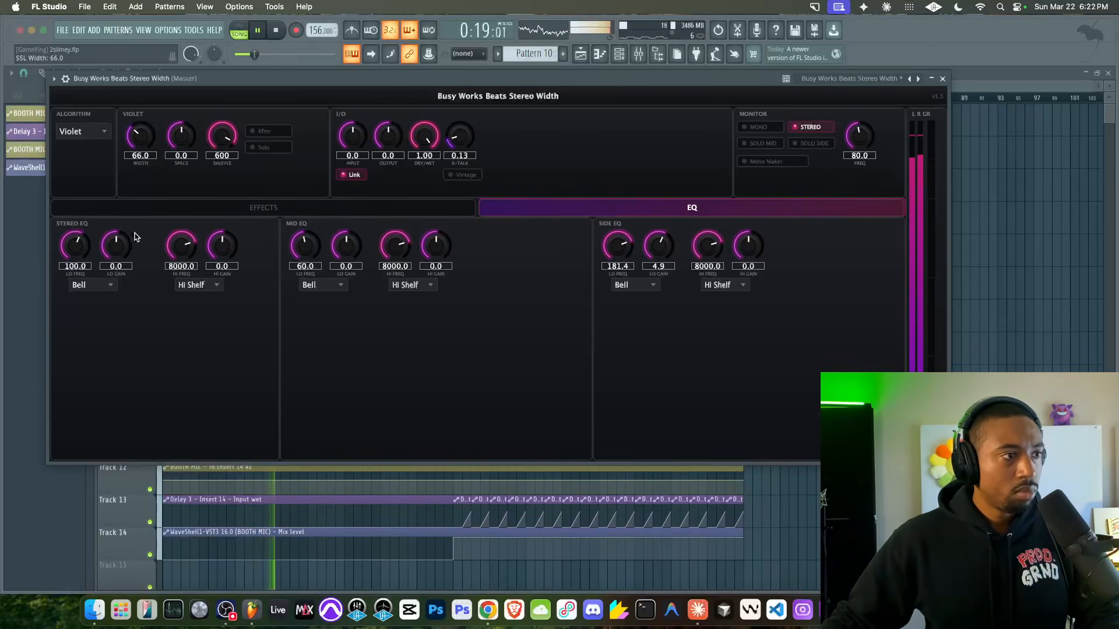
Set the Harmonic Exciter to Prism at 0.35 with Harmonics switched off, enable Freq Drive, and close the Stereo Width plugin
{"action": "left_click", "coordinate": [278, 211]}
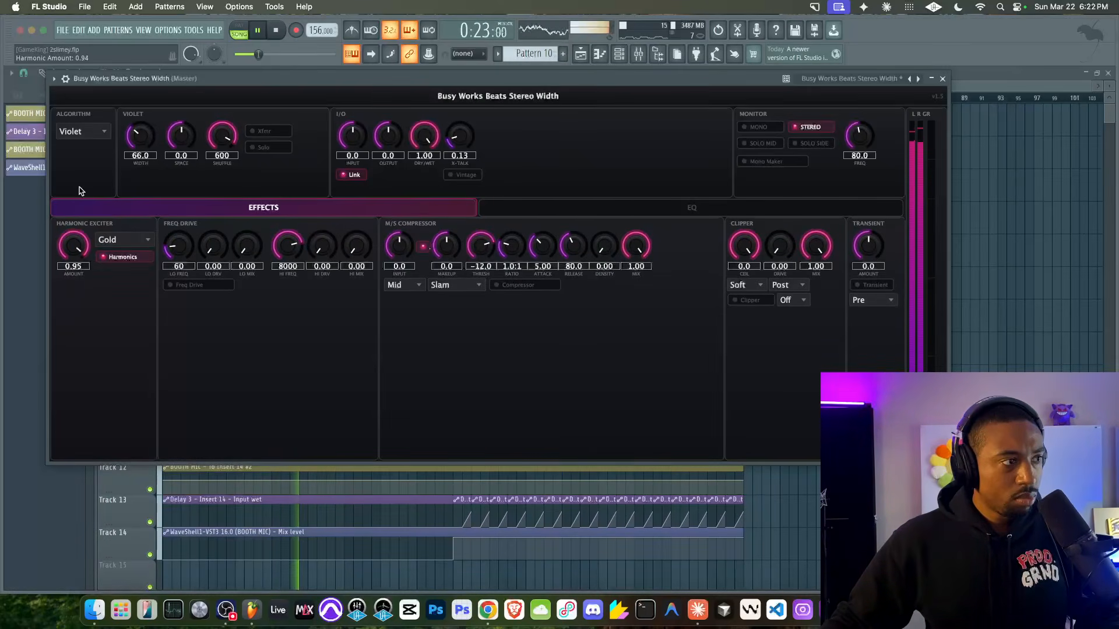
{"action": "left_click", "coordinate": [119, 239]}
{"action": "left_click", "coordinate": [117, 329]}
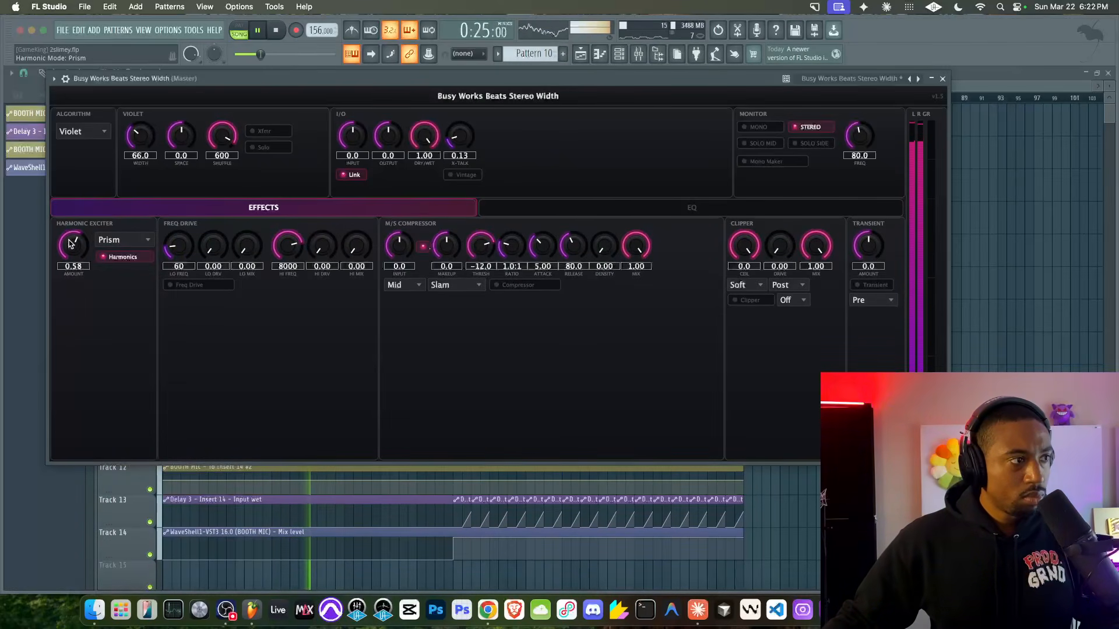
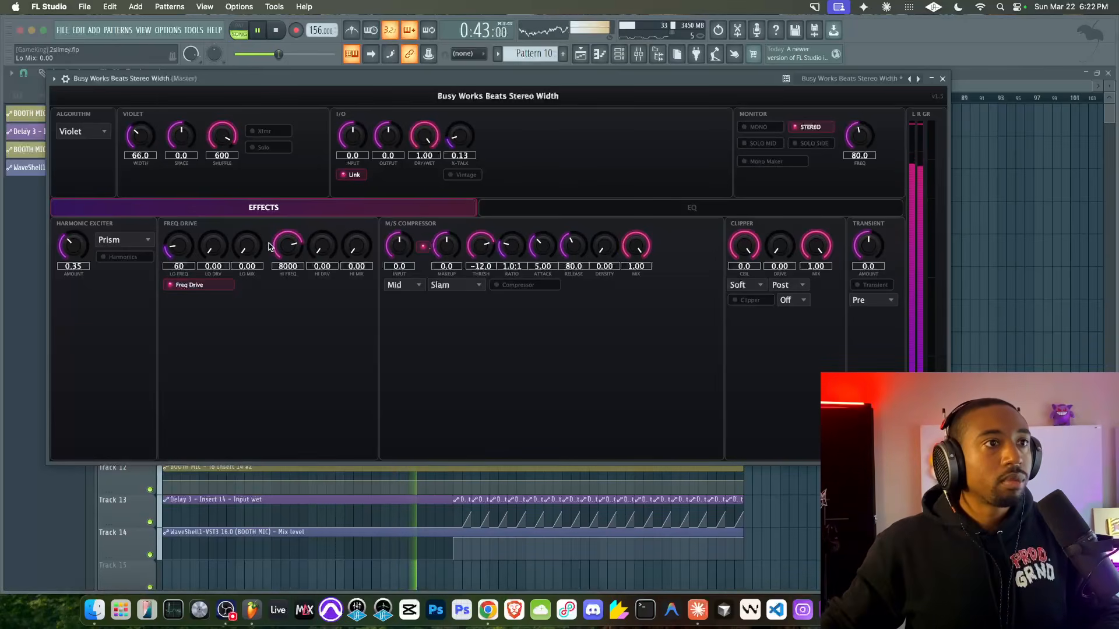
{"action": "left_click", "coordinate": [639, 56]}
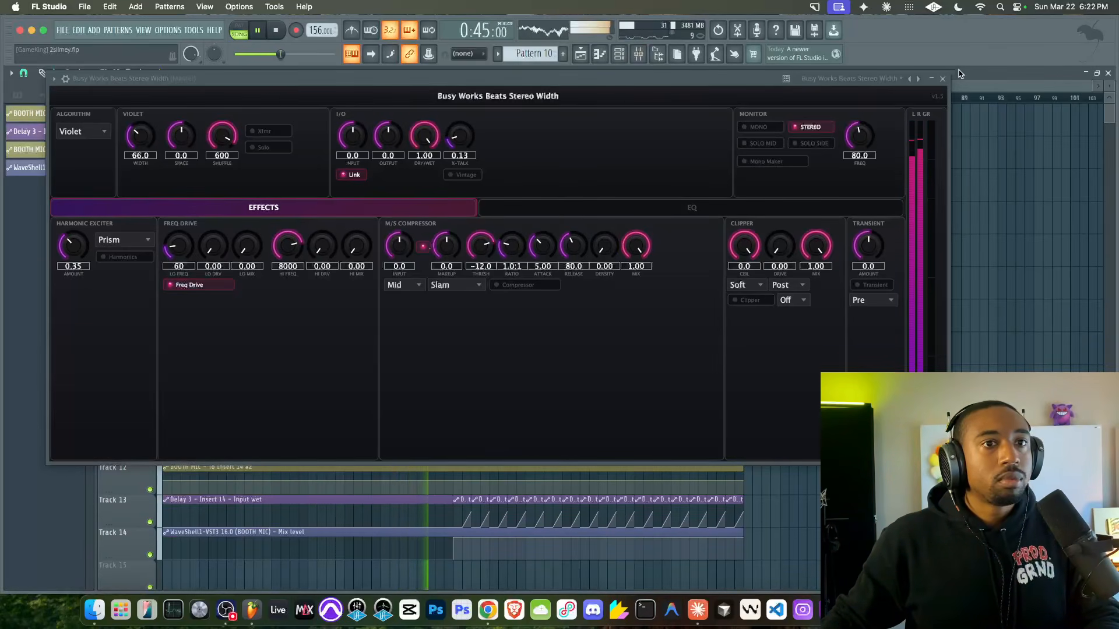
{"action": "left_click", "coordinate": [942, 78]}
Set the BOOTH MIC mixer track's audio input to (none)
{"action": "left_click", "coordinate": [638, 54]}
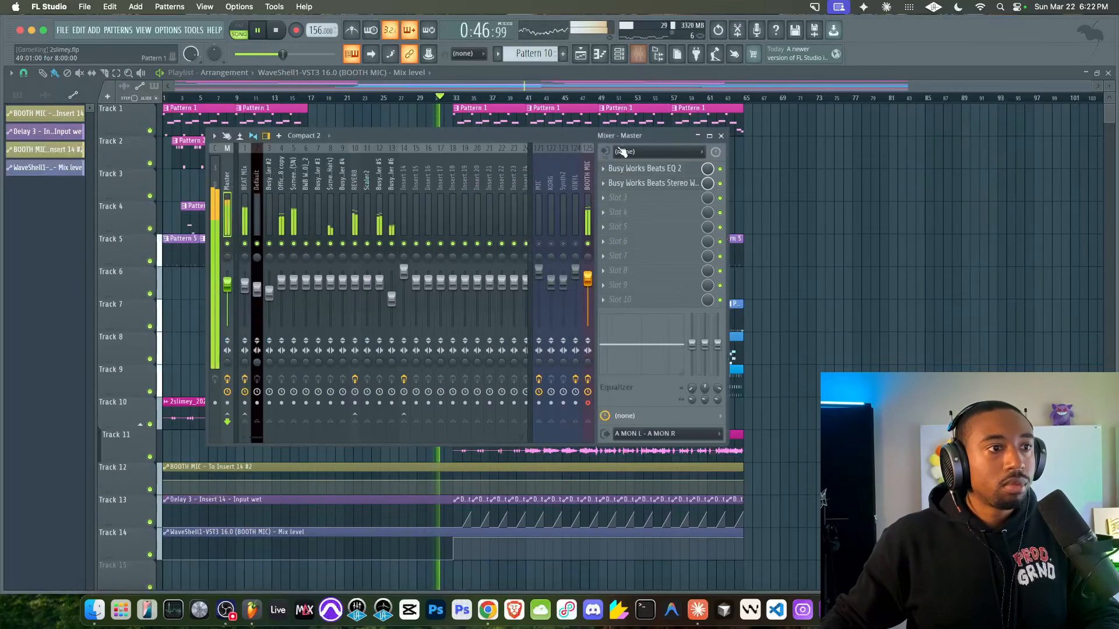
{"action": "left_click", "coordinate": [694, 151]}
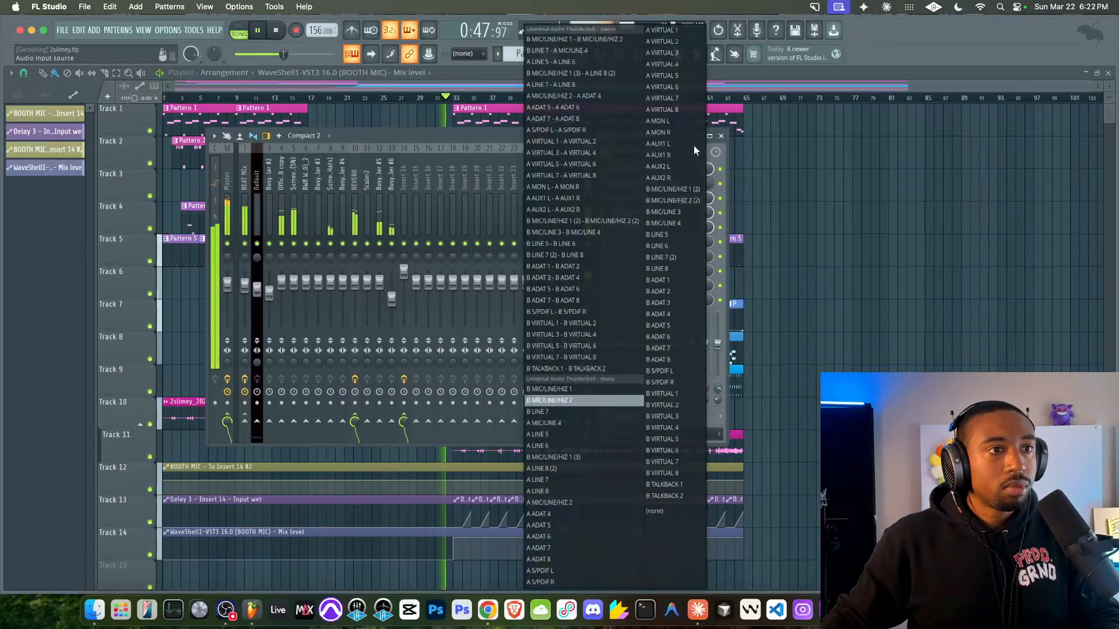
{"action": "left_click", "coordinate": [667, 508]}
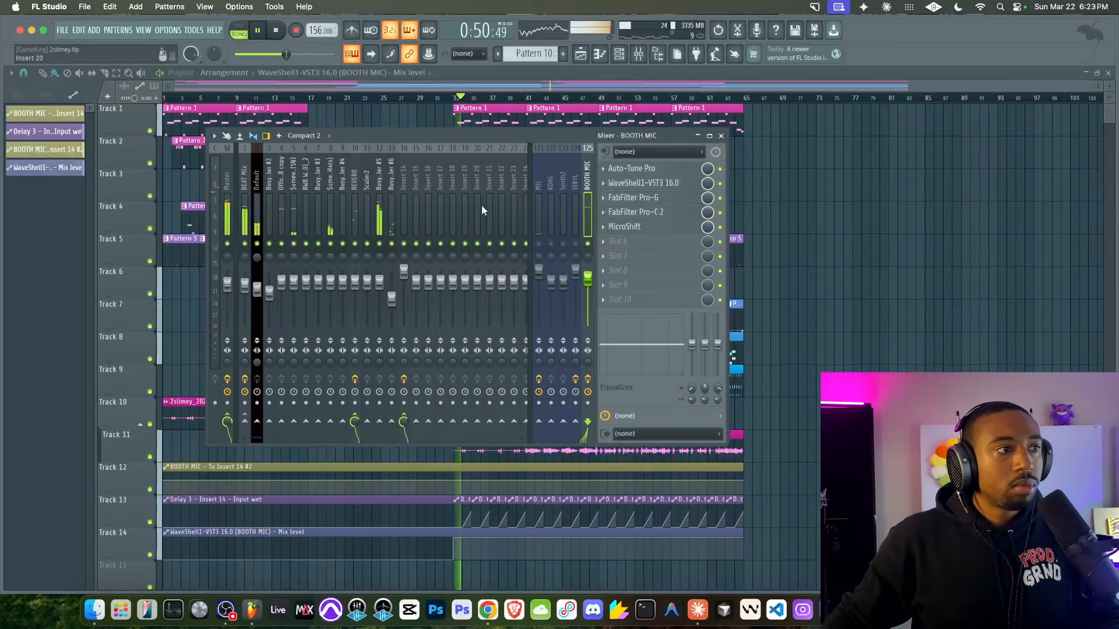
{"action": "right_click", "coordinate": [876, 289]}
{"action": "left_click", "coordinate": [639, 53]}
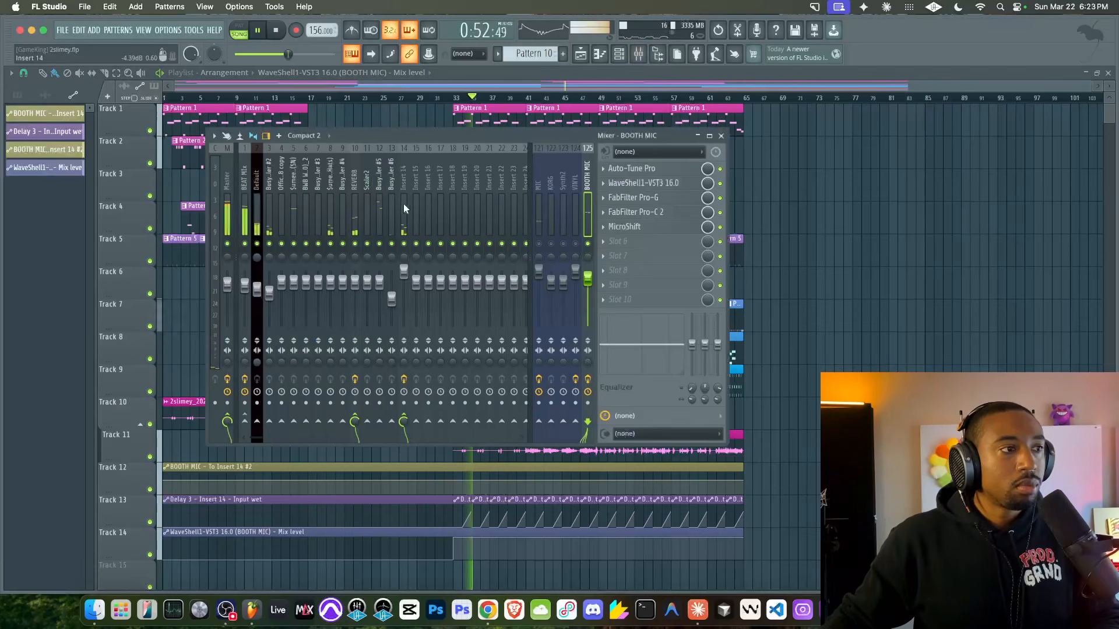
Reopen Stereo Width on the Master, set cross talk to 0.61 with Vintage enabled, and set the Violet width to 118.2
{"action": "left_click", "coordinate": [228, 213]}
{"action": "left_click", "coordinate": [689, 184]}
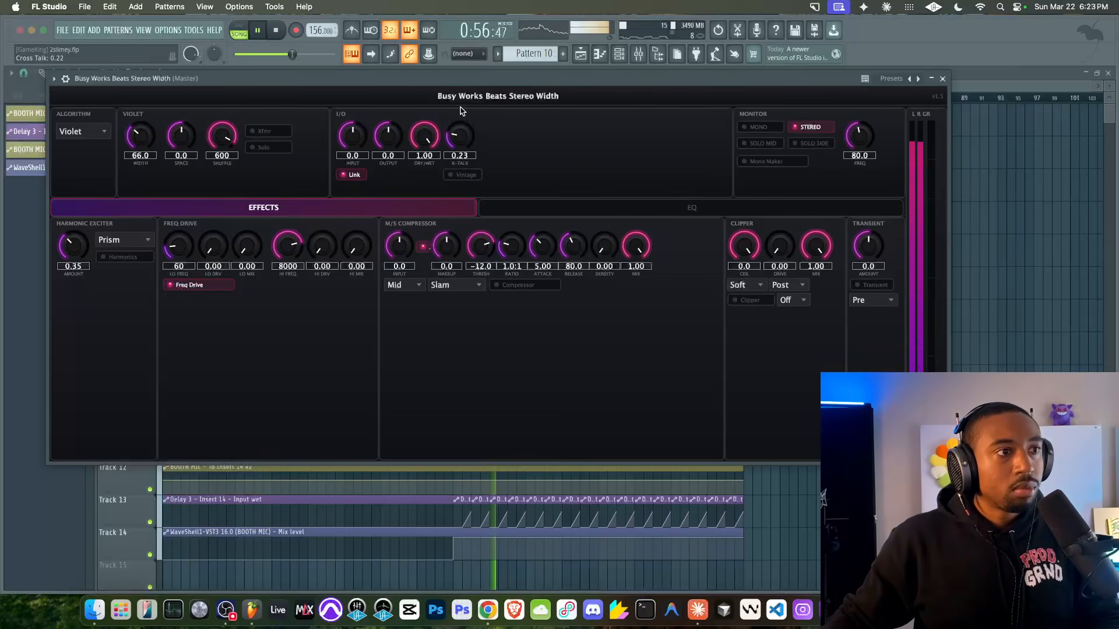
{"action": "left_click_drag", "start_coordinate": [460, 144], "coordinate": [462, 114]}
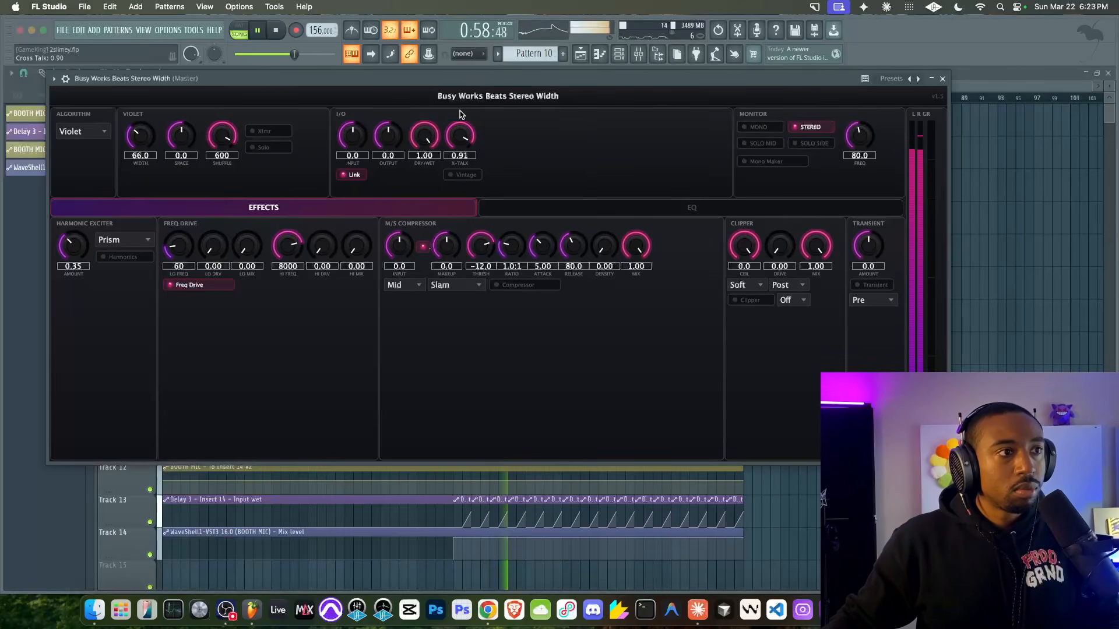
{"action": "left_click_drag", "start_coordinate": [457, 205], "coordinate": [456, 193]}
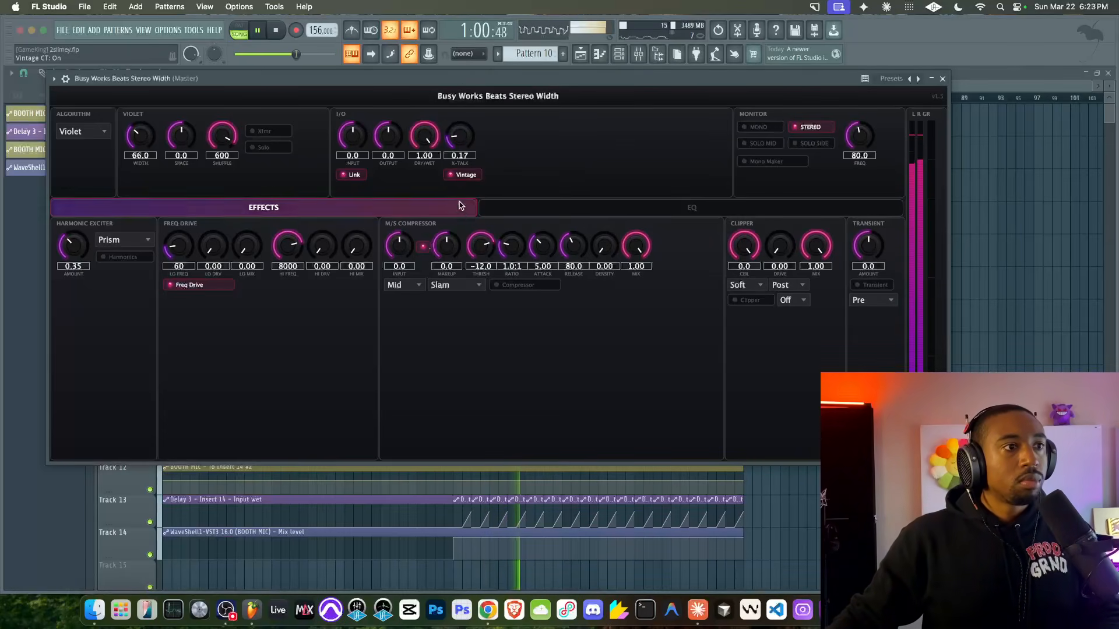
{"action": "left_click_drag", "start_coordinate": [460, 71], "coordinate": [460, 151]}
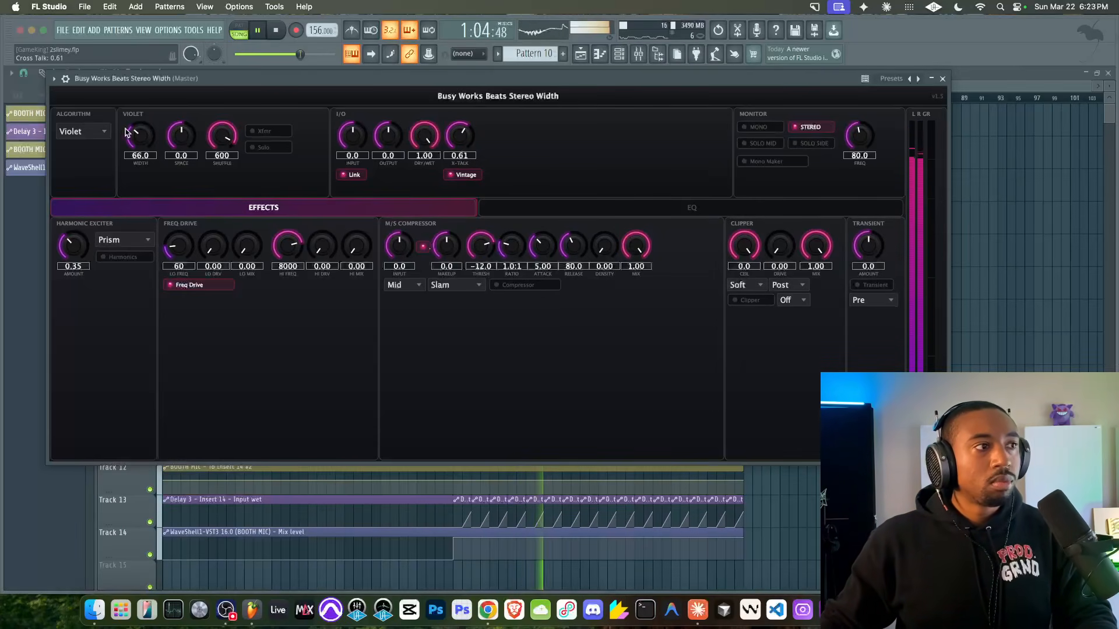
{"action": "left_click_drag", "start_coordinate": [145, 106], "coordinate": [150, 97]}
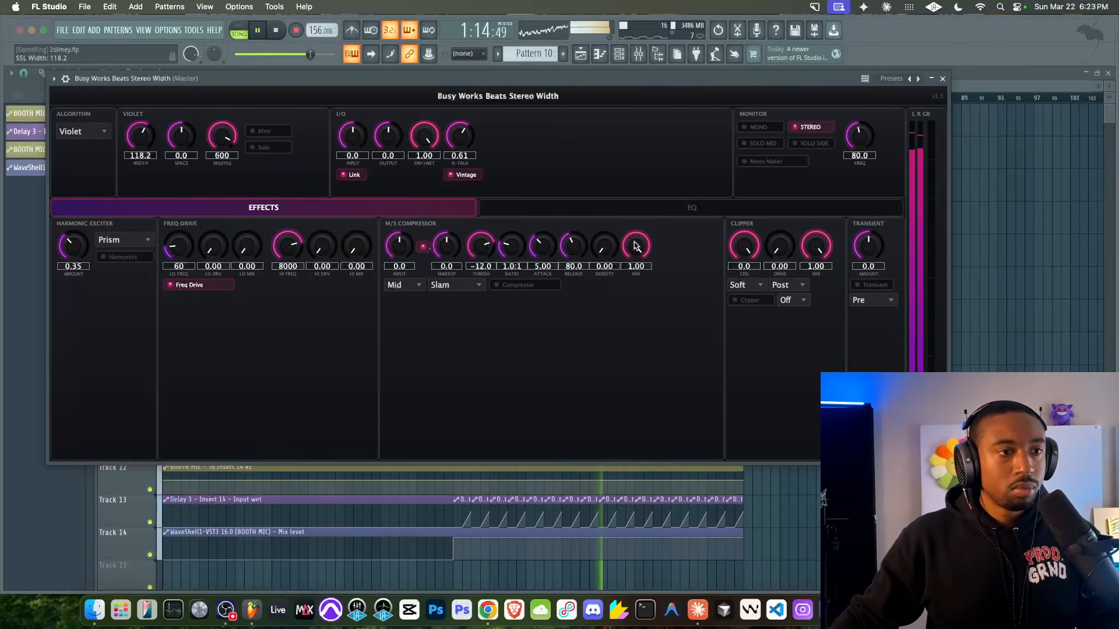
Enable the Transient section in Post position with an amount of 2.4
{"action": "left_click", "coordinate": [873, 285]}
{"action": "left_click_drag", "start_coordinate": [872, 261], "coordinate": [872, 242]}
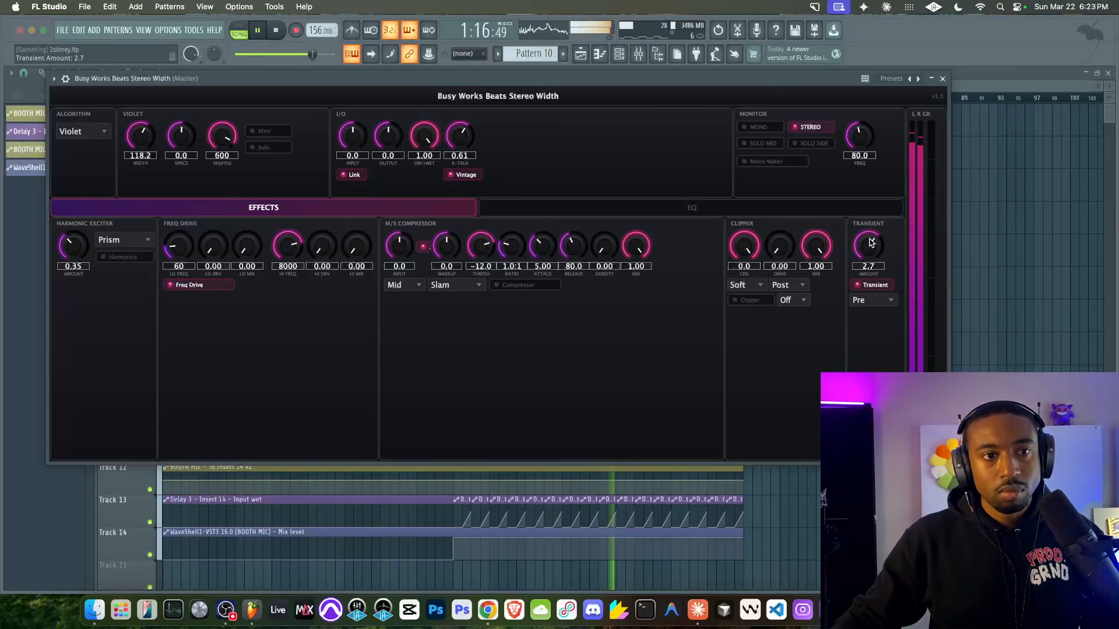
{"action": "left_click", "coordinate": [872, 301]}
{"action": "left_click", "coordinate": [866, 313]}
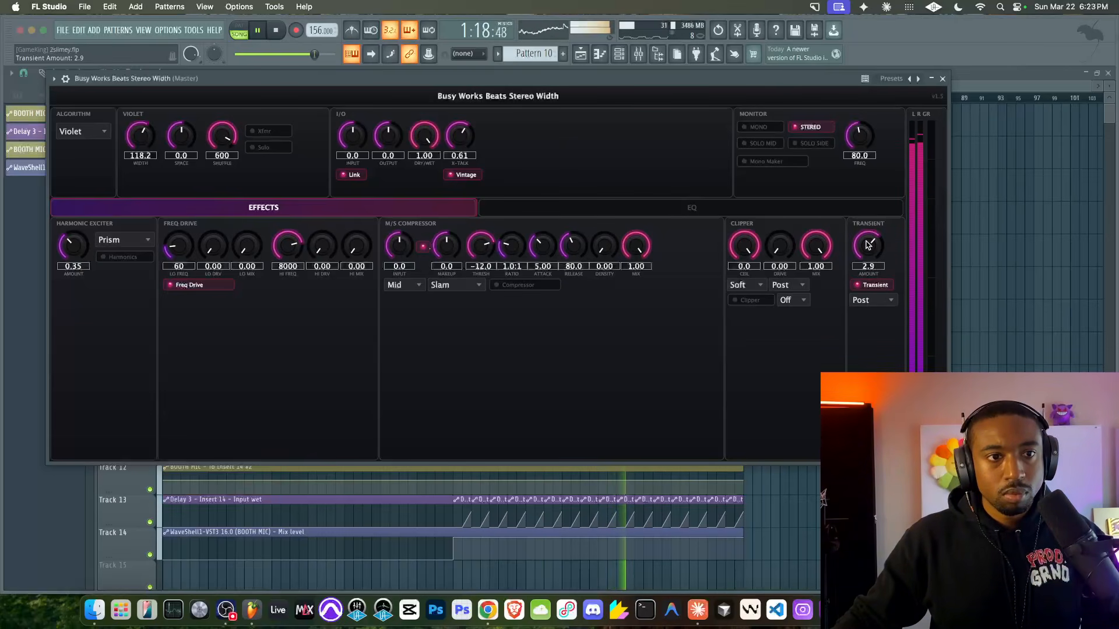
{"action": "left_click_drag", "start_coordinate": [868, 245], "coordinate": [867, 248]}
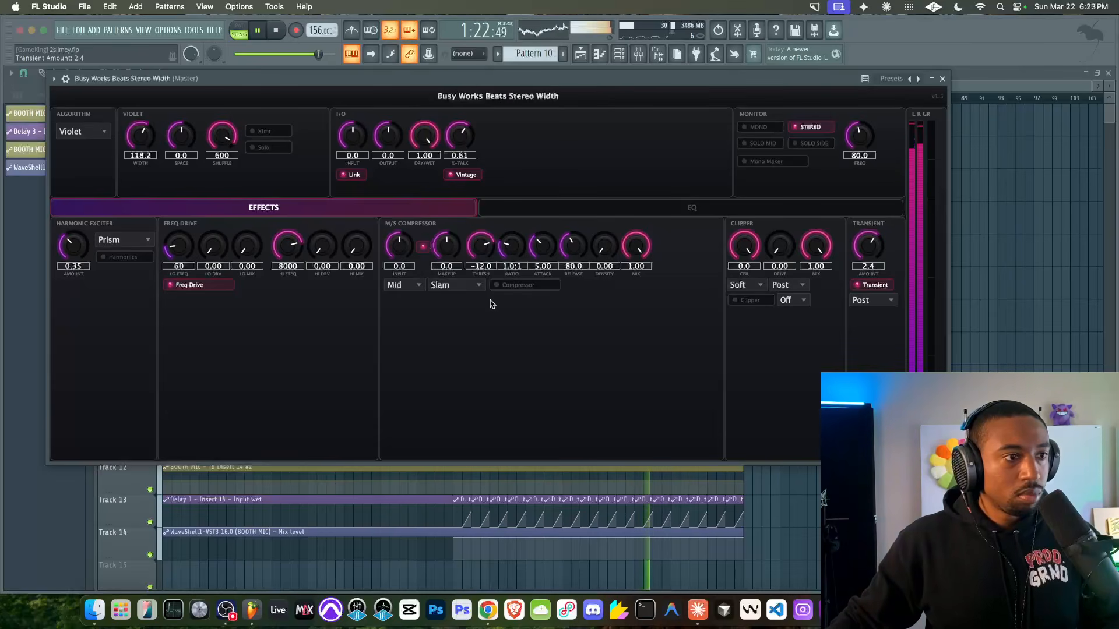
Enable the M/S Compressor with a ratio of 0.9:1 and a threshold of -6.7
{"action": "left_click", "coordinate": [505, 286]}
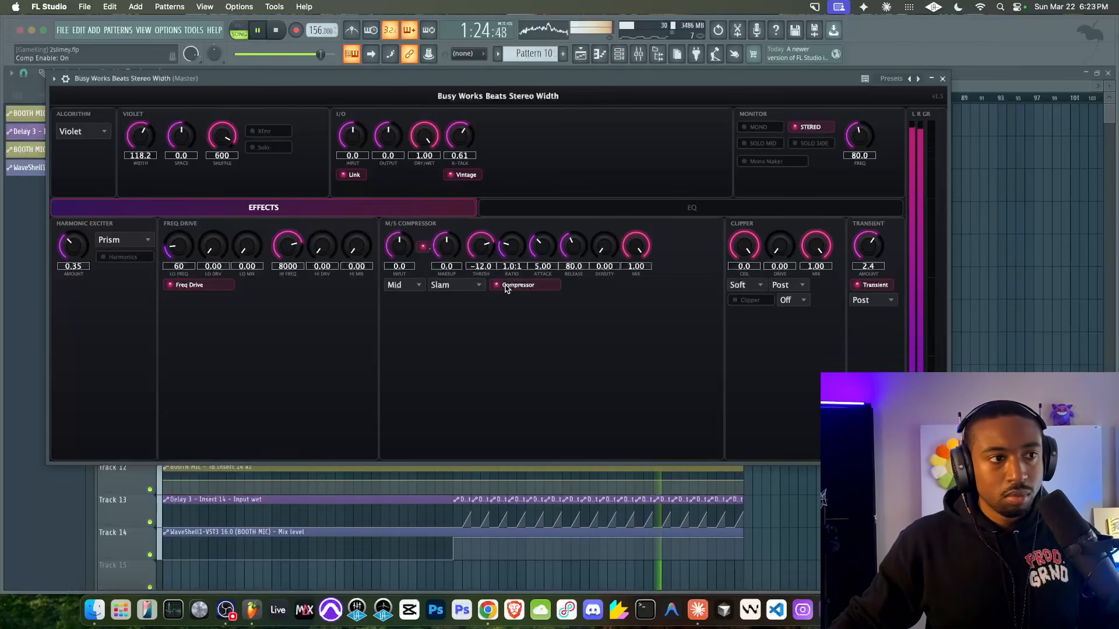
{"action": "scroll", "coordinate": [516, 248], "scroll_direction": "down", "scroll_amount": 2}
{"action": "scroll", "coordinate": [517, 246], "scroll_direction": "down", "scroll_amount": 1}
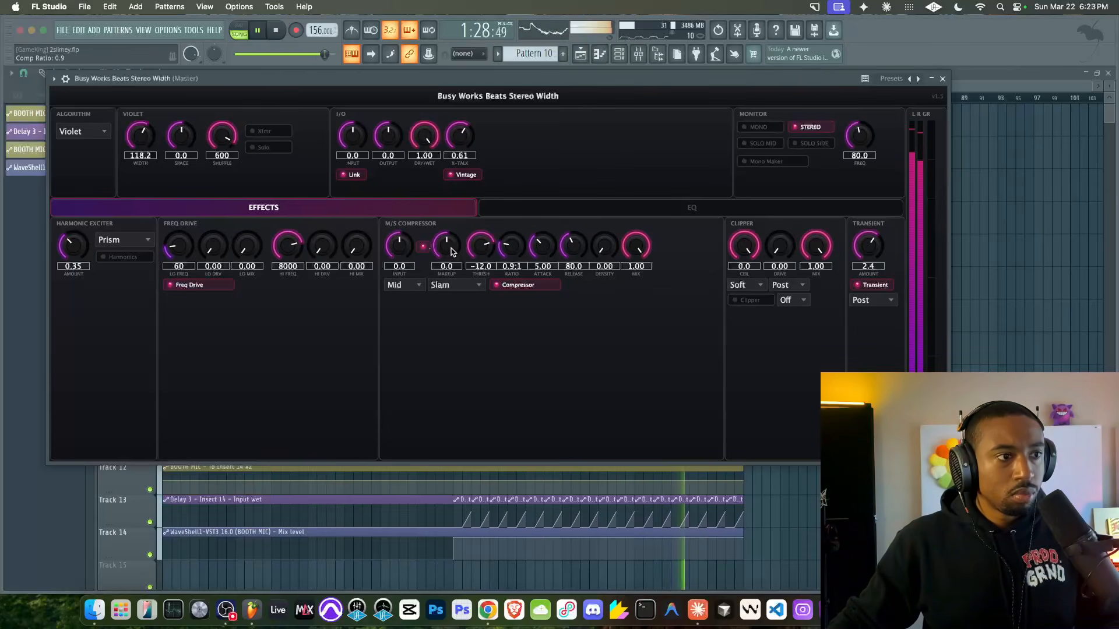
{"action": "scroll", "coordinate": [475, 244], "scroll_direction": "up", "scroll_amount": 3}
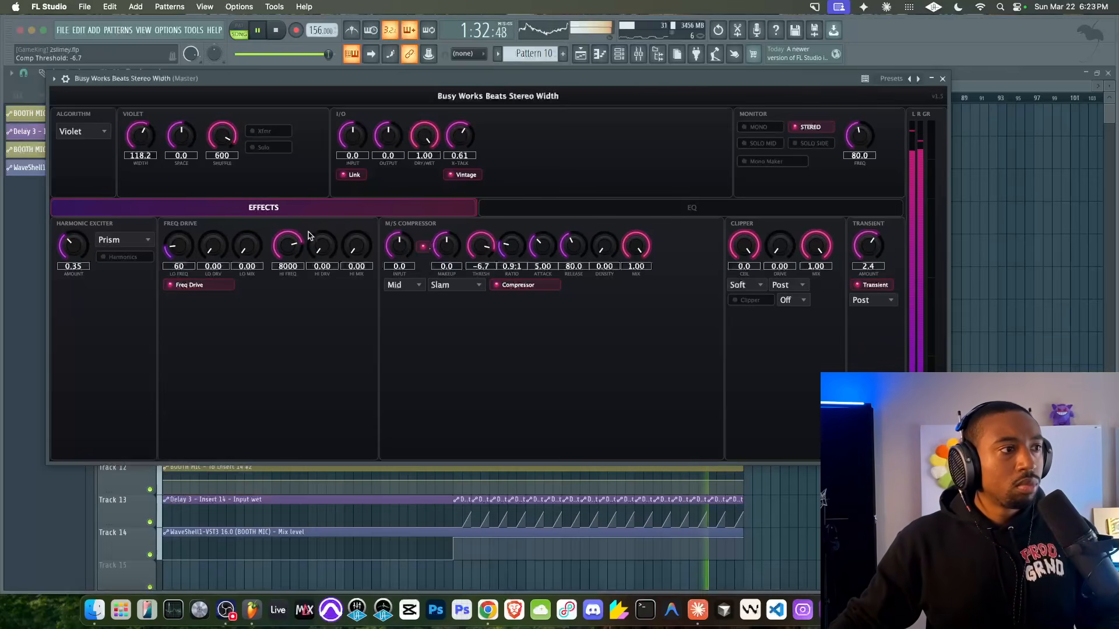
Set Freq Drive's low frequency to 20, low drive to 0.40 and low mix to 0.14, comparing the sound with it bypassed
{"action": "left_click_drag", "start_coordinate": [241, 252], "coordinate": [183, 270]}
{"action": "left_click", "coordinate": [183, 269]}
{"action": "type", "text": "20"}
{"action": "key", "text": "Return"}
{"action": "left_click_drag", "start_coordinate": [245, 248], "coordinate": [262, 165]}
{"action": "left_click_drag", "start_coordinate": [250, 252], "coordinate": [241, 308]}
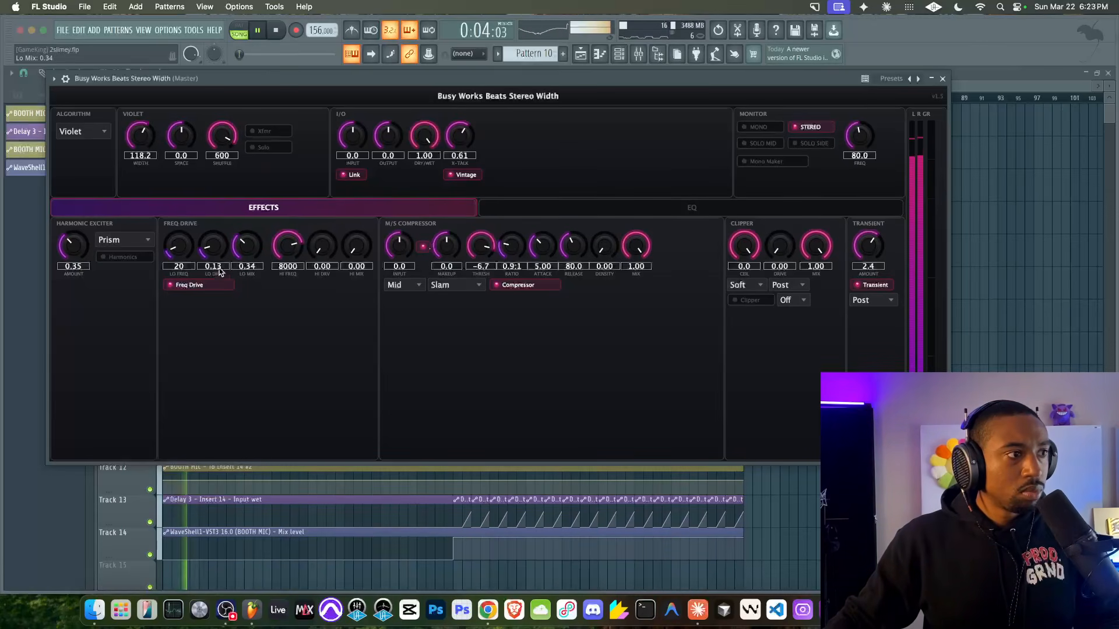
{"action": "left_click_drag", "start_coordinate": [214, 245], "coordinate": [217, 198]}
{"action": "left_click_drag", "start_coordinate": [243, 251], "coordinate": [237, 309]}
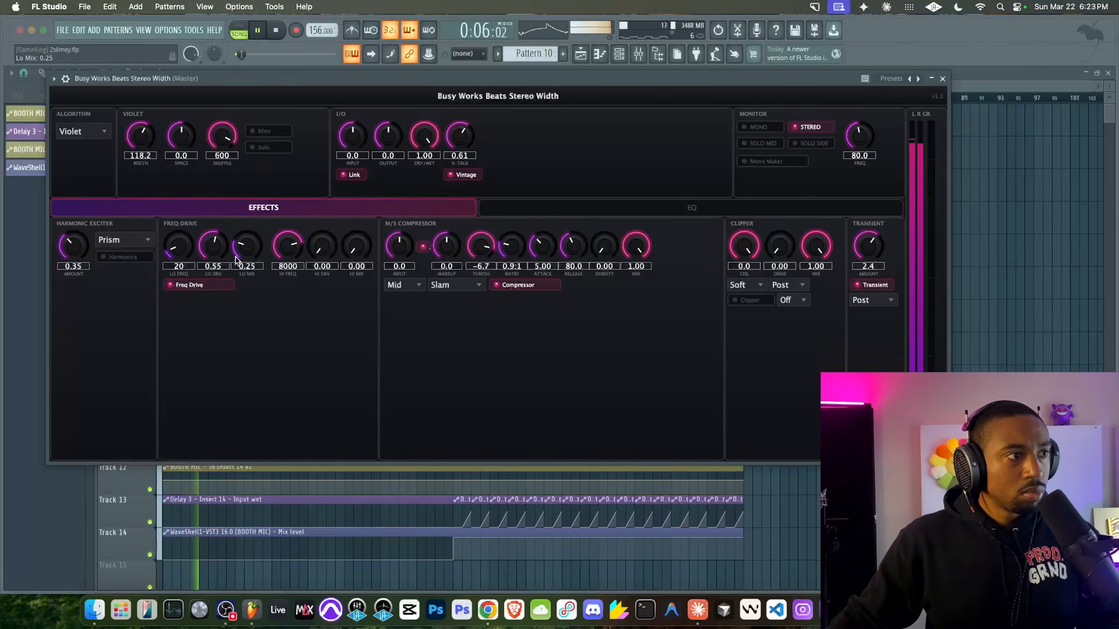
{"action": "left_click_drag", "start_coordinate": [246, 249], "coordinate": [224, 279]}
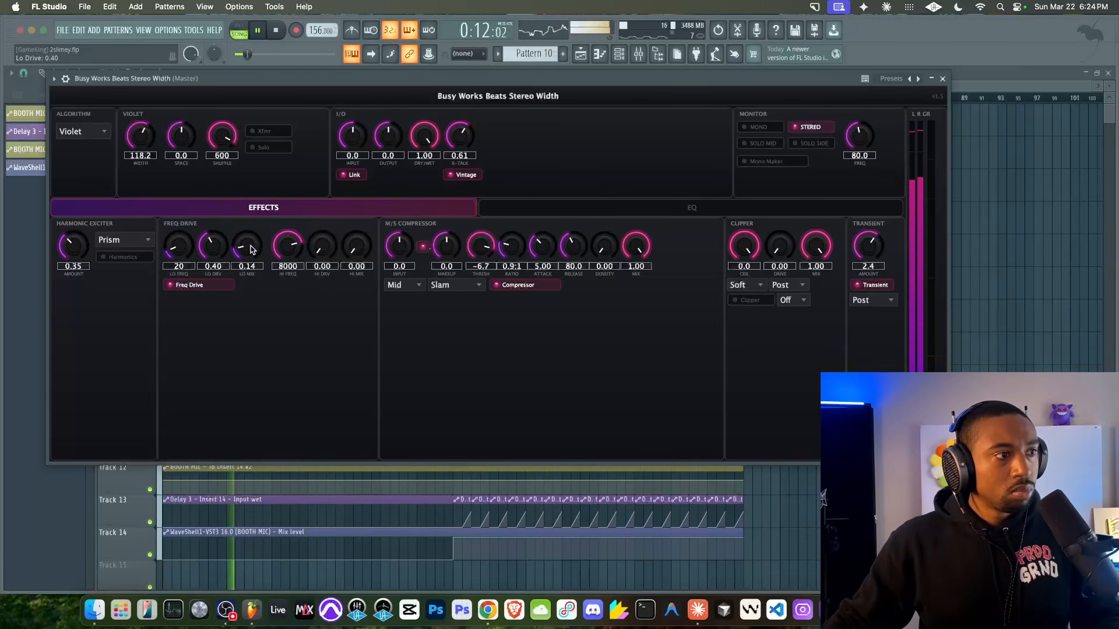
{"action": "left_click", "coordinate": [198, 286]}
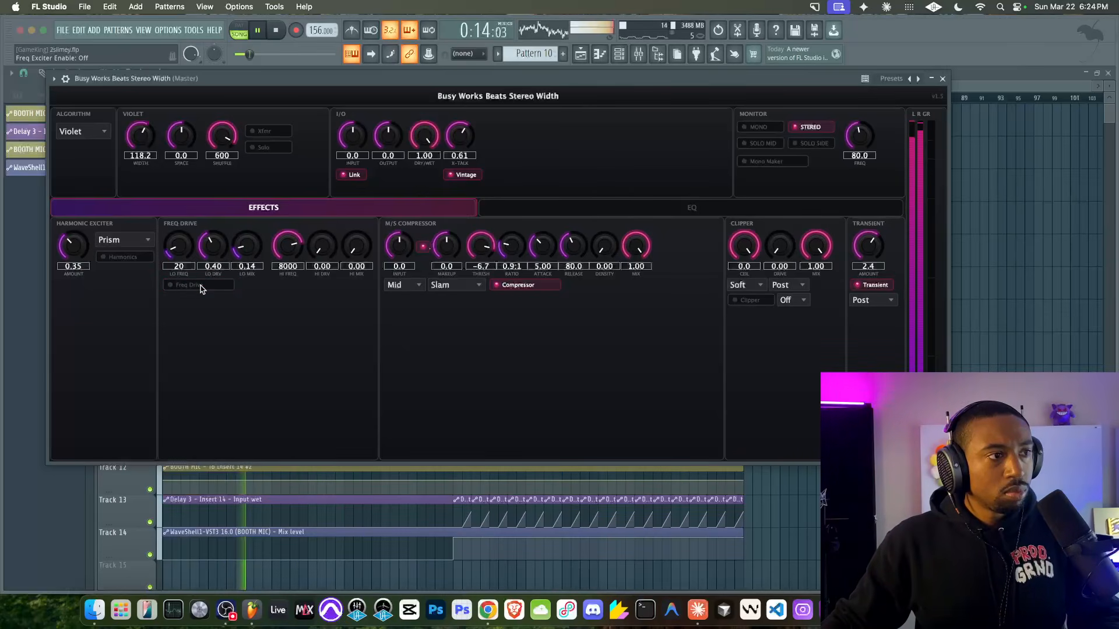
{"action": "left_click", "coordinate": [201, 288]}
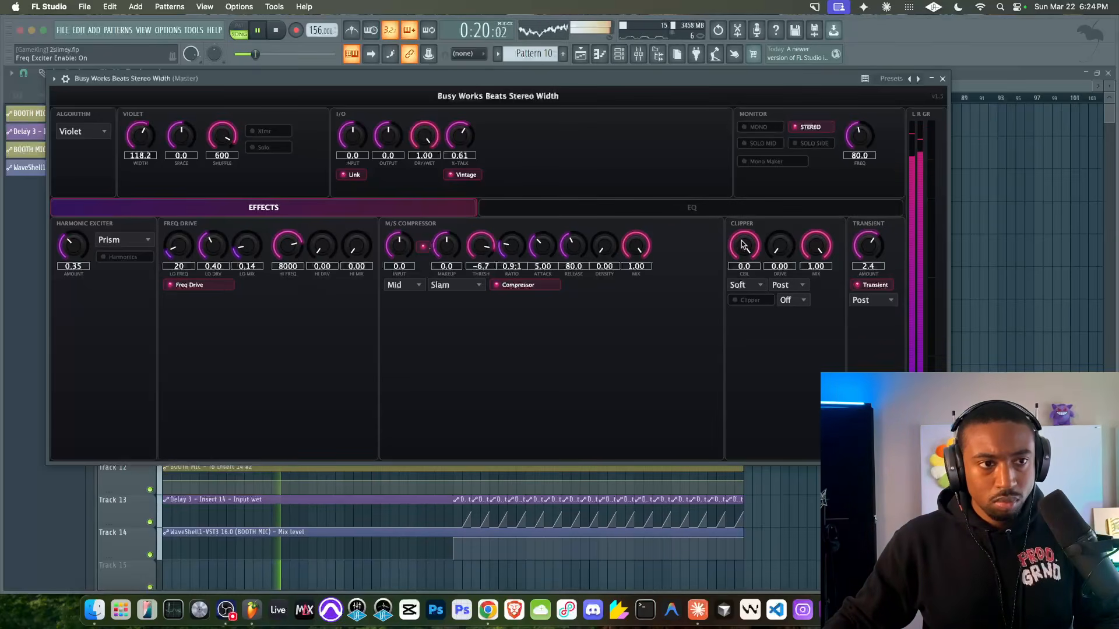
Enable the Clipper and compare Mid with its other clipping modes, settling on Soft
{"action": "left_click", "coordinate": [741, 285]}
{"action": "left_click", "coordinate": [747, 313]}
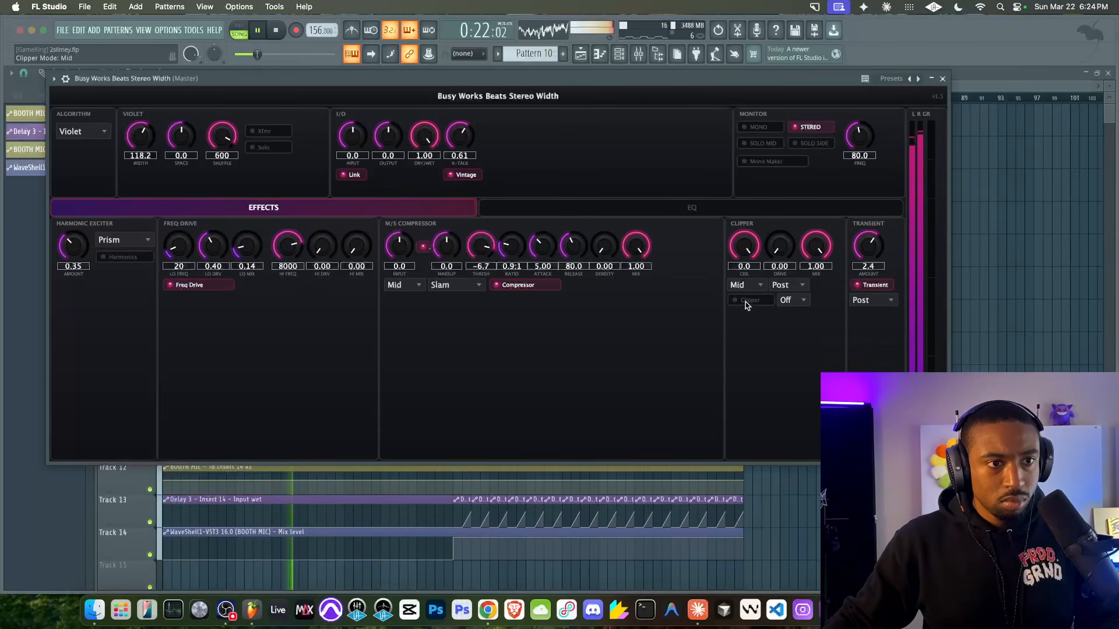
{"action": "left_click", "coordinate": [746, 301]}
{"action": "left_click", "coordinate": [741, 285]}
{"action": "left_click", "coordinate": [748, 300]}
{"action": "left_click", "coordinate": [748, 289]}
{"action": "left_click", "coordinate": [749, 311]}
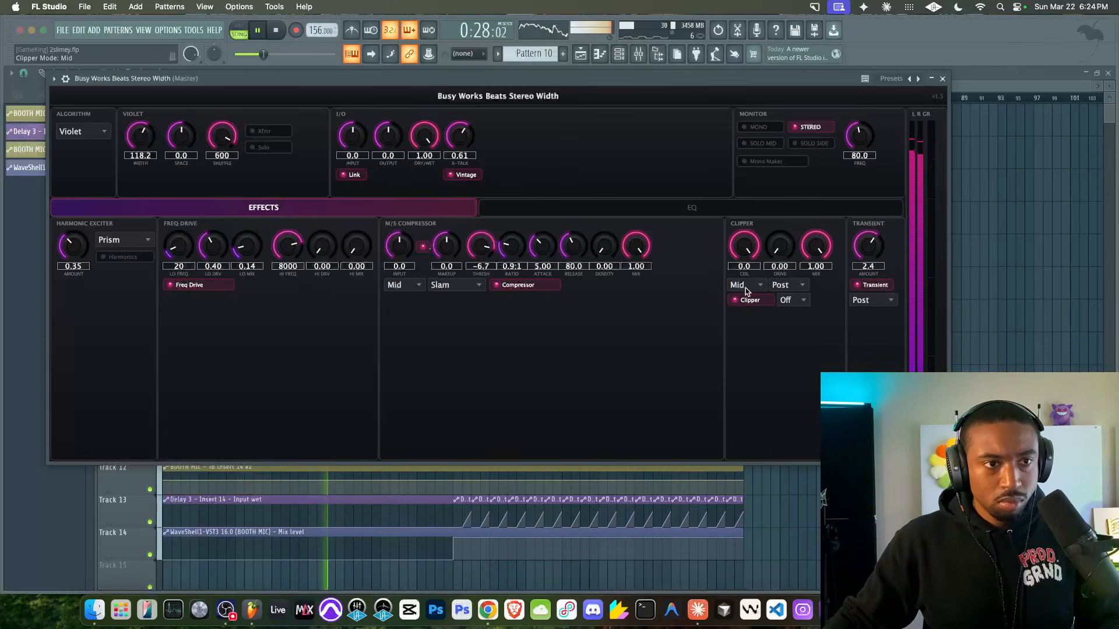
{"action": "left_click", "coordinate": [746, 291]}
{"action": "left_click", "coordinate": [746, 298]}
{"action": "left_click", "coordinate": [747, 291]}
{"action": "left_click", "coordinate": [746, 322]}
{"action": "left_click", "coordinate": [745, 285]}
{"action": "left_click", "coordinate": [744, 299]}
Set the Clipper's drive to 0.09 and its oversampling to 4x
{"action": "left_click_drag", "start_coordinate": [779, 248], "coordinate": [779, 236]}
{"action": "left_click", "coordinate": [792, 300]}
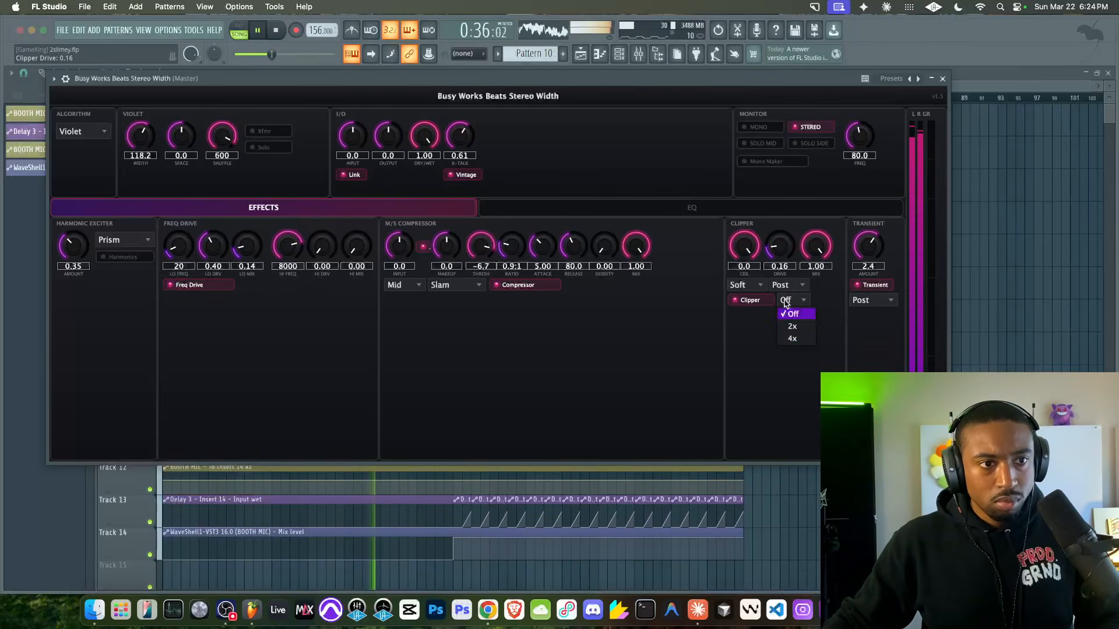
{"action": "left_click", "coordinate": [794, 338]}
{"action": "mouse_move", "coordinate": [786, 250]}
{"action": "left_mouse_down"}
{"action": "mouse_move", "coordinate": [788, 212]}
{"action": "mouse_move", "coordinate": [779, 247]}
{"action": "left_mouse_up"}
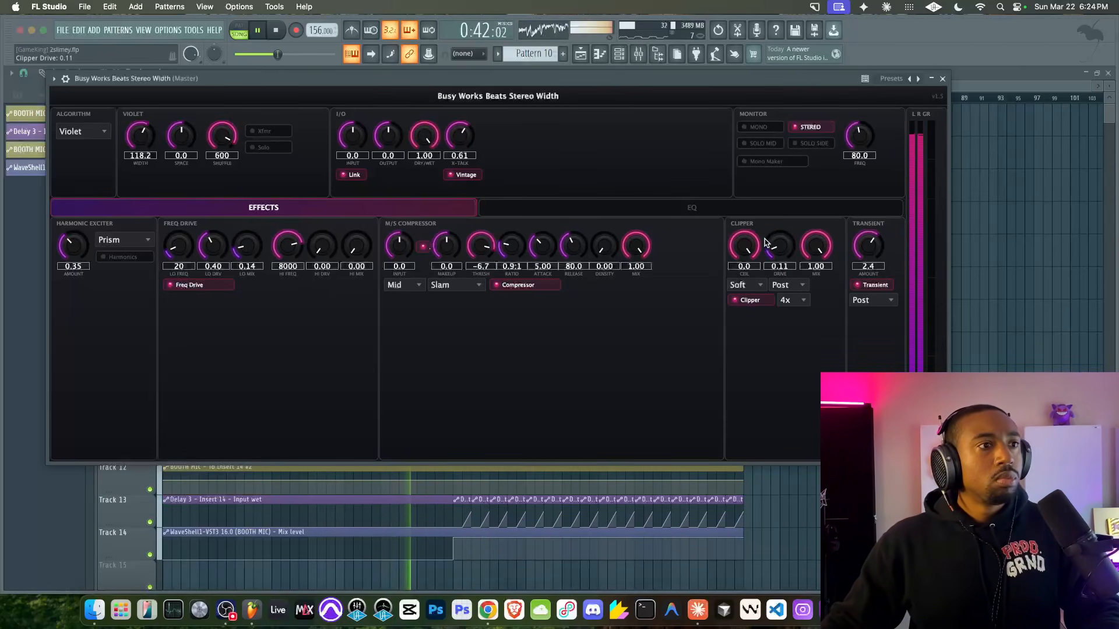
{"action": "left_click_drag", "start_coordinate": [781, 241], "coordinate": [783, 245]}
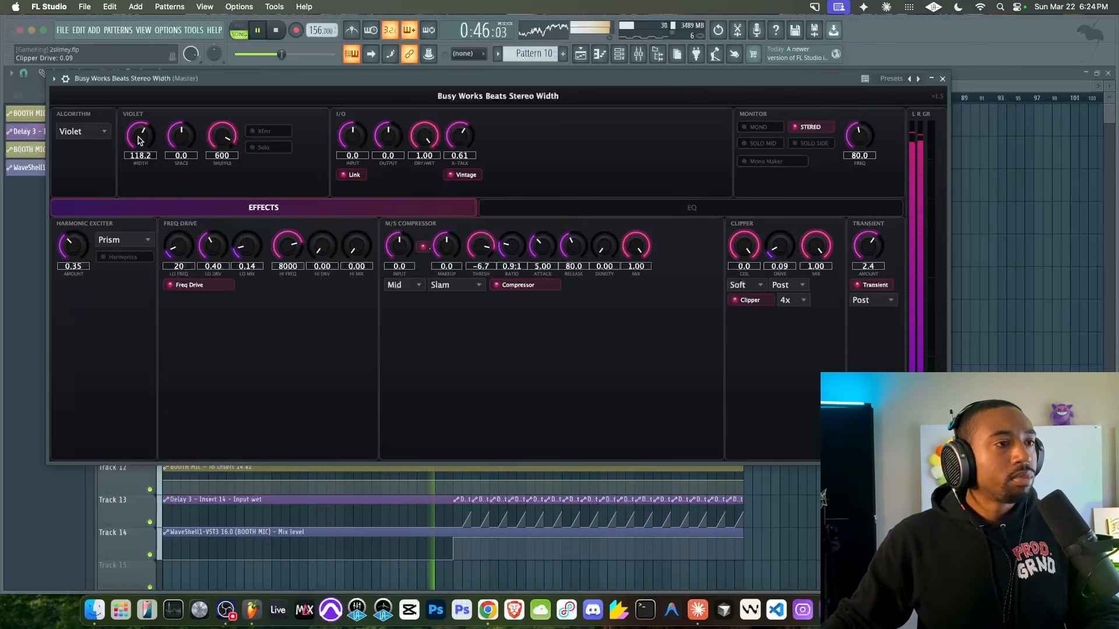
Show the Stereo Width wrapper's settings, reduce the Violet width to 102.7, and close the plugin
{"action": "left_click", "coordinate": [66, 78]}
{"action": "left_click", "coordinate": [69, 80]}
{"action": "left_click", "coordinate": [68, 80]}
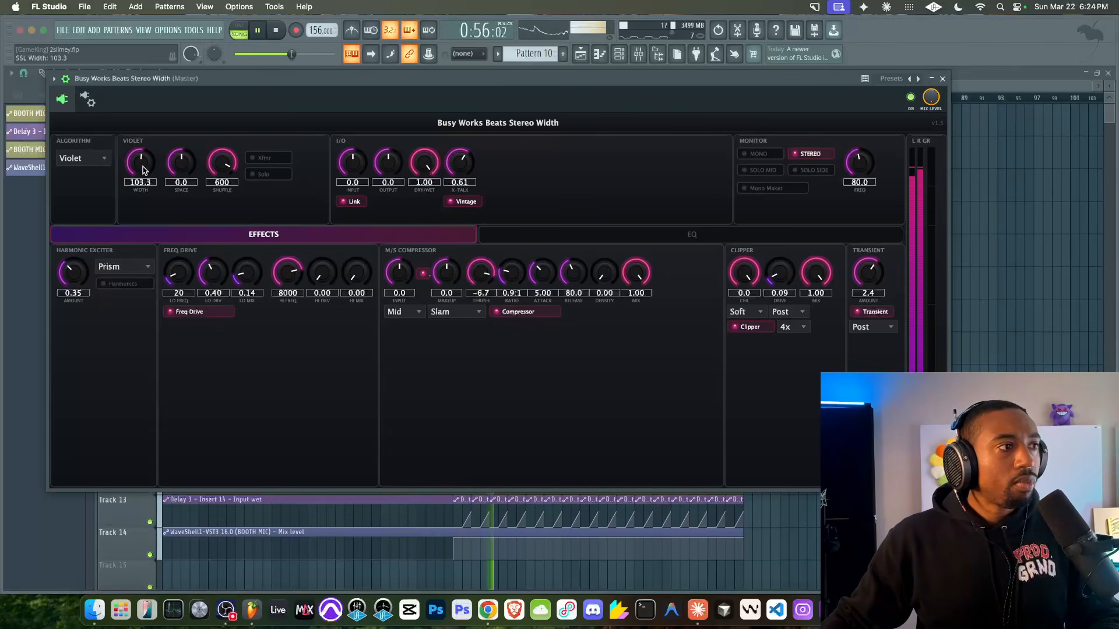
{"action": "left_click", "coordinate": [943, 79]}
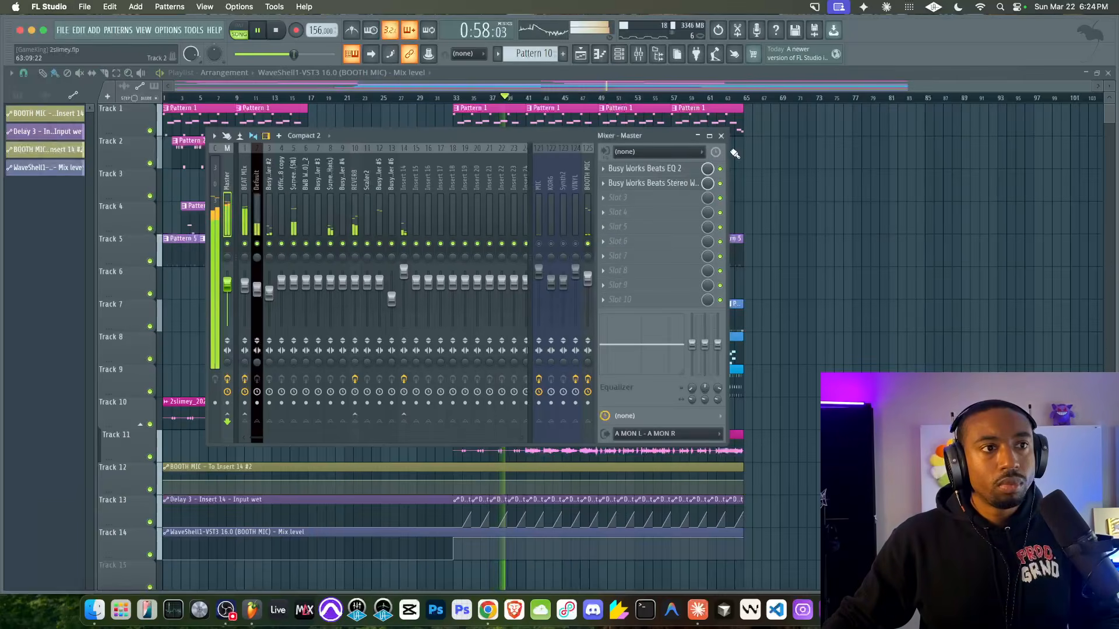
Load Busy Works Beats Limiter into the Master's third effect slot with Tape clip mode and a -0.1 dB clip threshold
{"action": "left_click", "coordinate": [621, 206]}
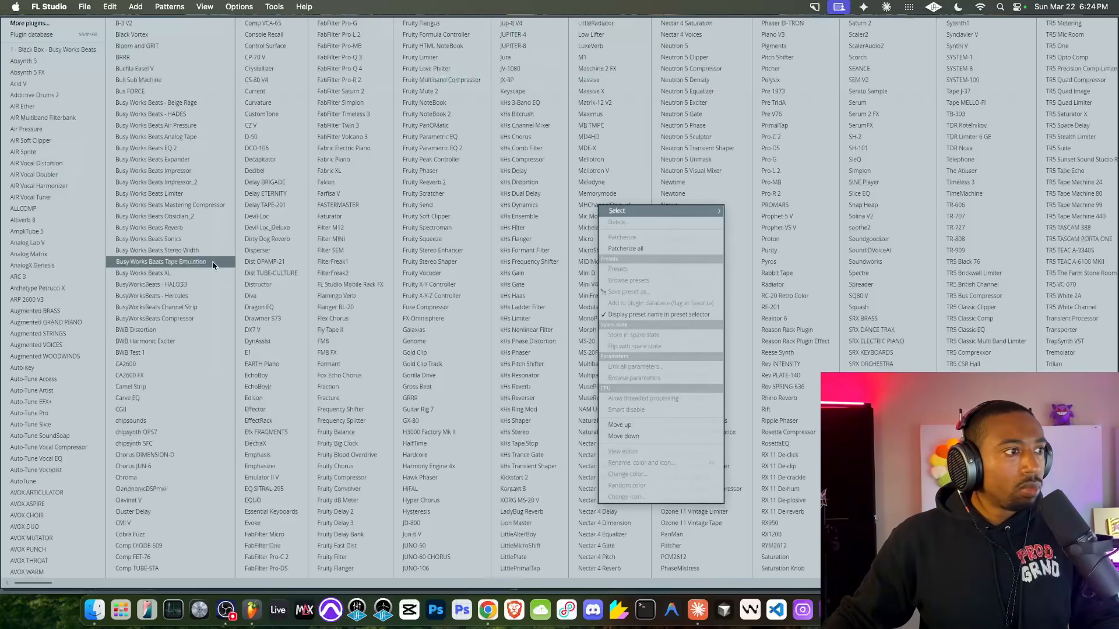
{"action": "left_click", "coordinate": [198, 195]}
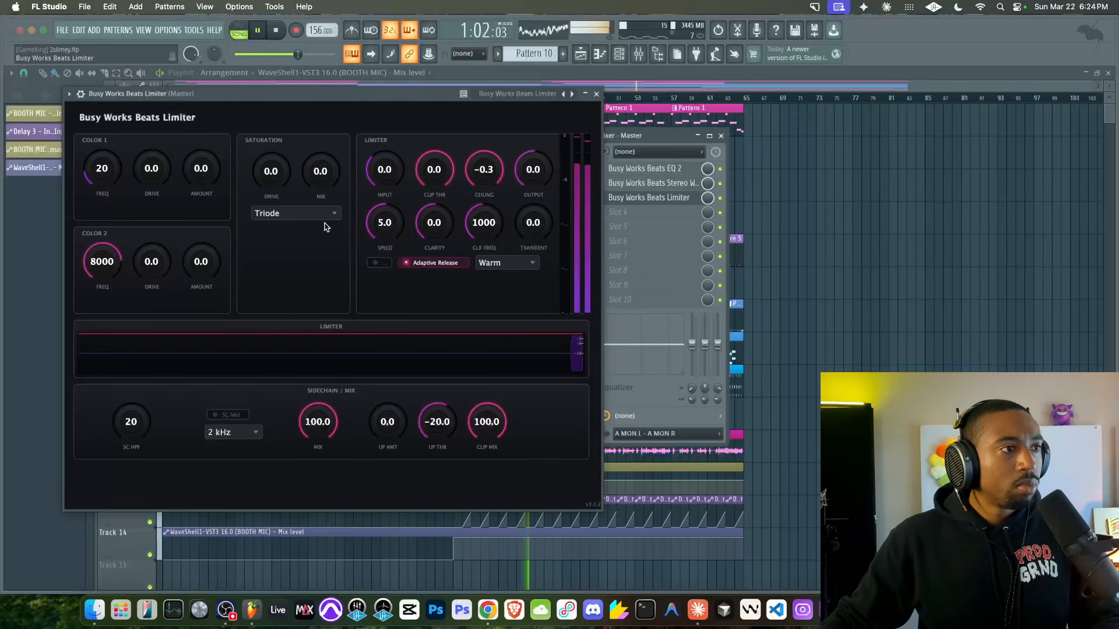
{"action": "left_click", "coordinate": [482, 263]}
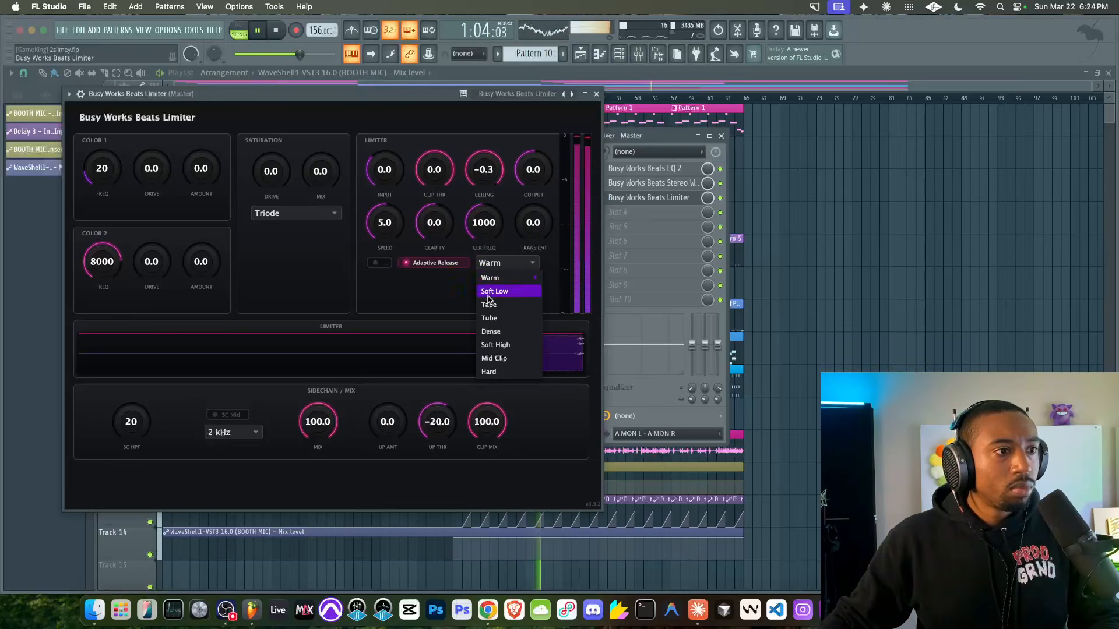
{"action": "left_click", "coordinate": [489, 309]}
{"action": "scroll", "coordinate": [434, 170], "scroll_direction": "down", "scroll_amount": 2}
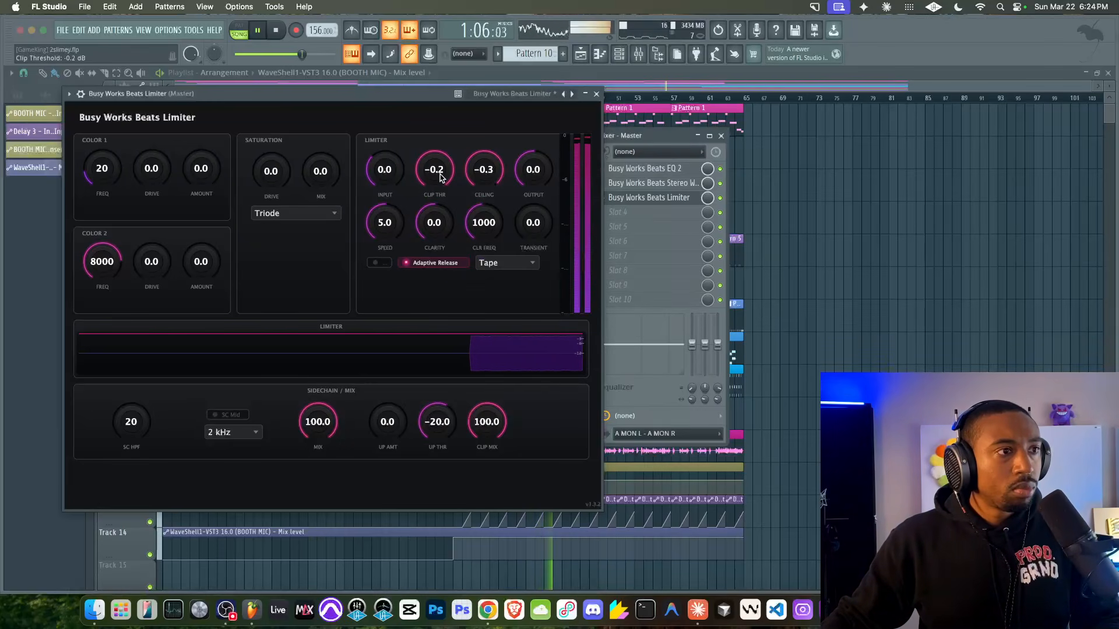
{"action": "scroll", "coordinate": [441, 178], "scroll_direction": "up", "scroll_amount": 1}
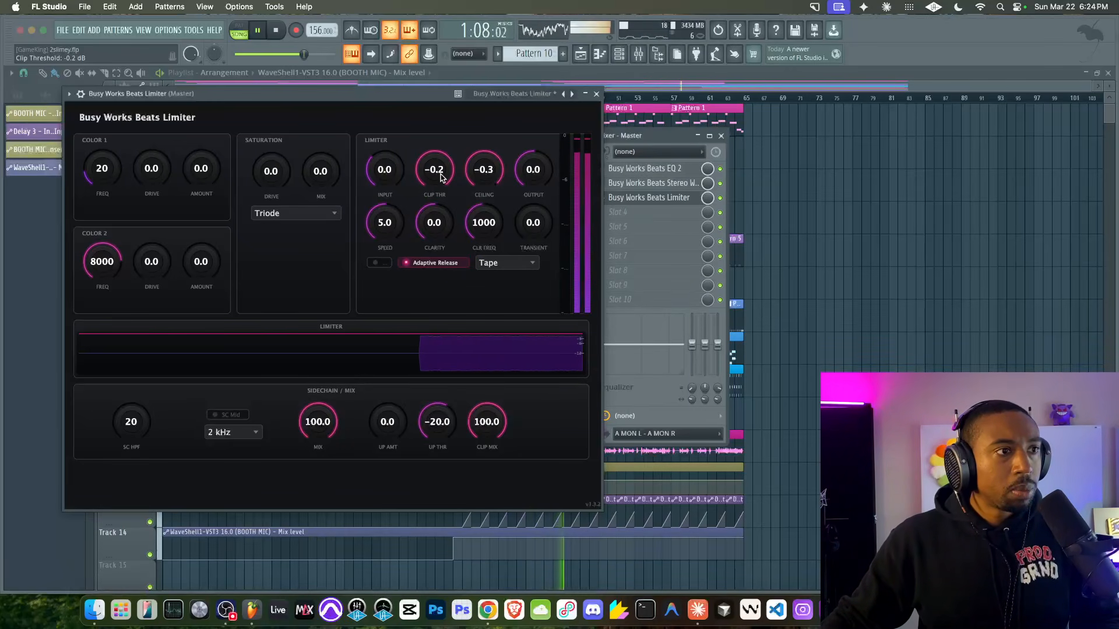
Try the Limiter's Warm clip mode, settling on Tube instead
{"action": "left_click", "coordinate": [489, 264]}
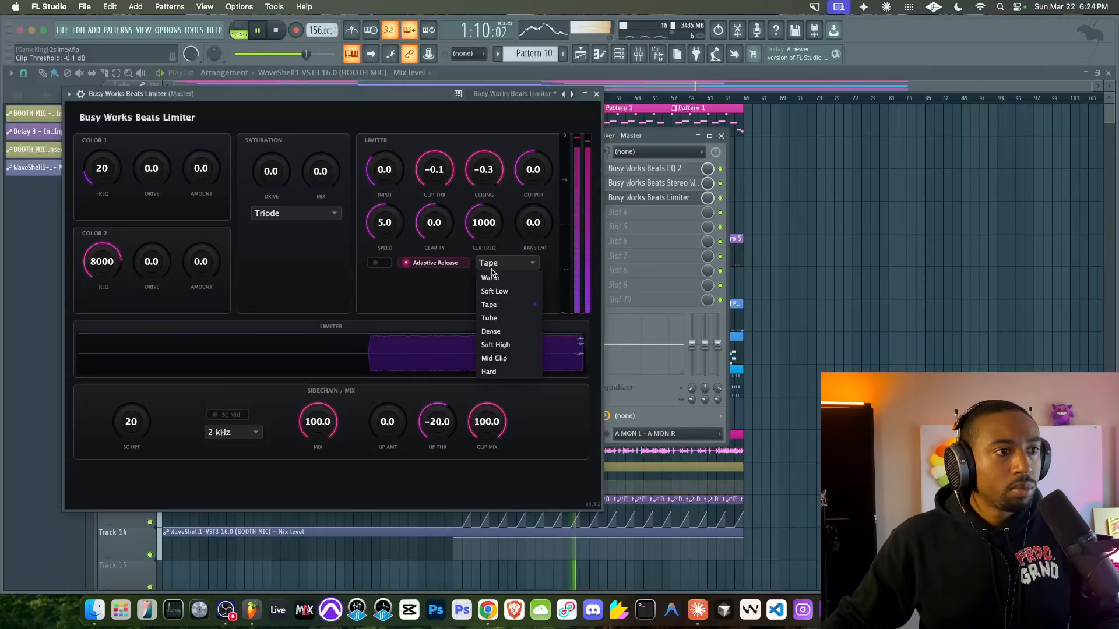
{"action": "left_click", "coordinate": [490, 277]}
{"action": "left_click", "coordinate": [489, 266]}
{"action": "left_click", "coordinate": [490, 317]}
{"action": "left_click", "coordinate": [492, 264]}
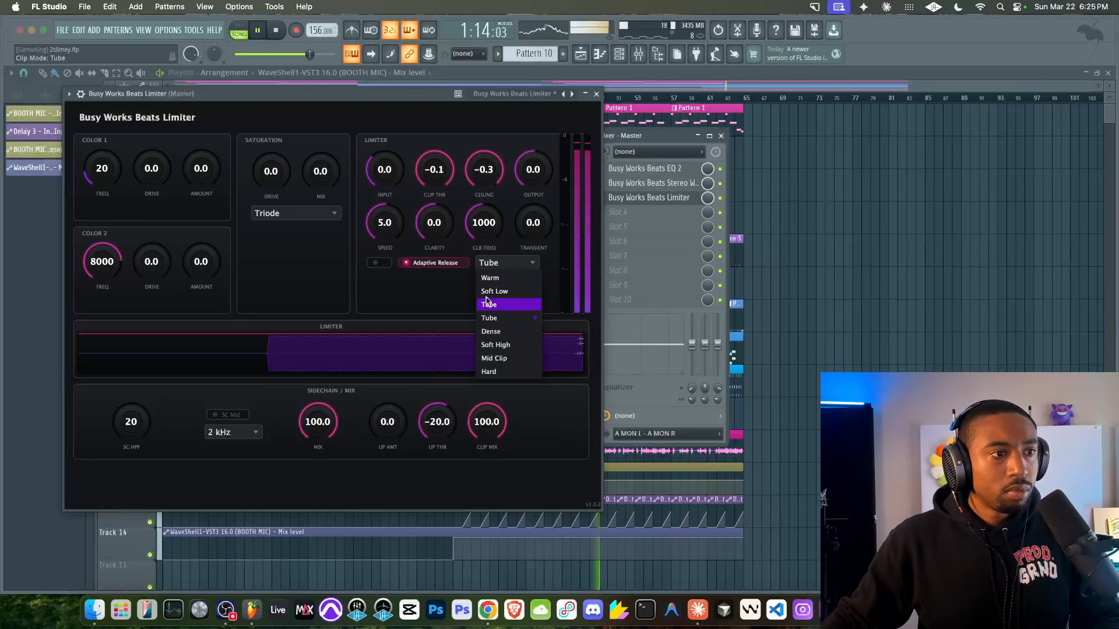
{"action": "left_click", "coordinate": [460, 289]}
Set the Limiter's input to -0.3 dB and close the plugin
{"action": "left_click_drag", "start_coordinate": [385, 173], "coordinate": [385, 164]}
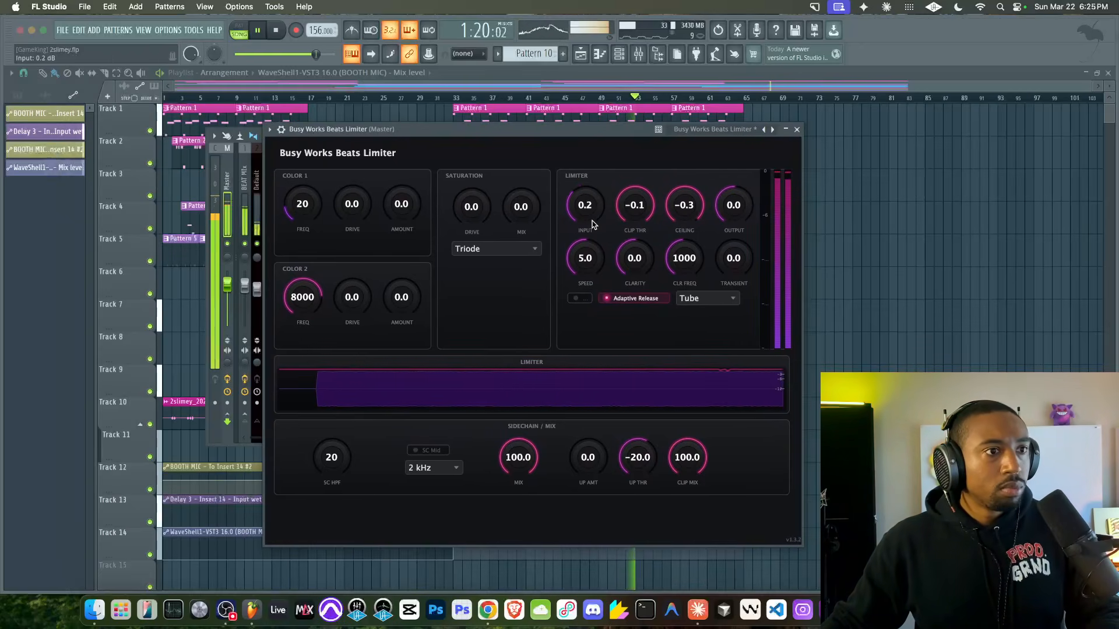
{"action": "left_click_drag", "start_coordinate": [592, 224], "coordinate": [589, 220]}
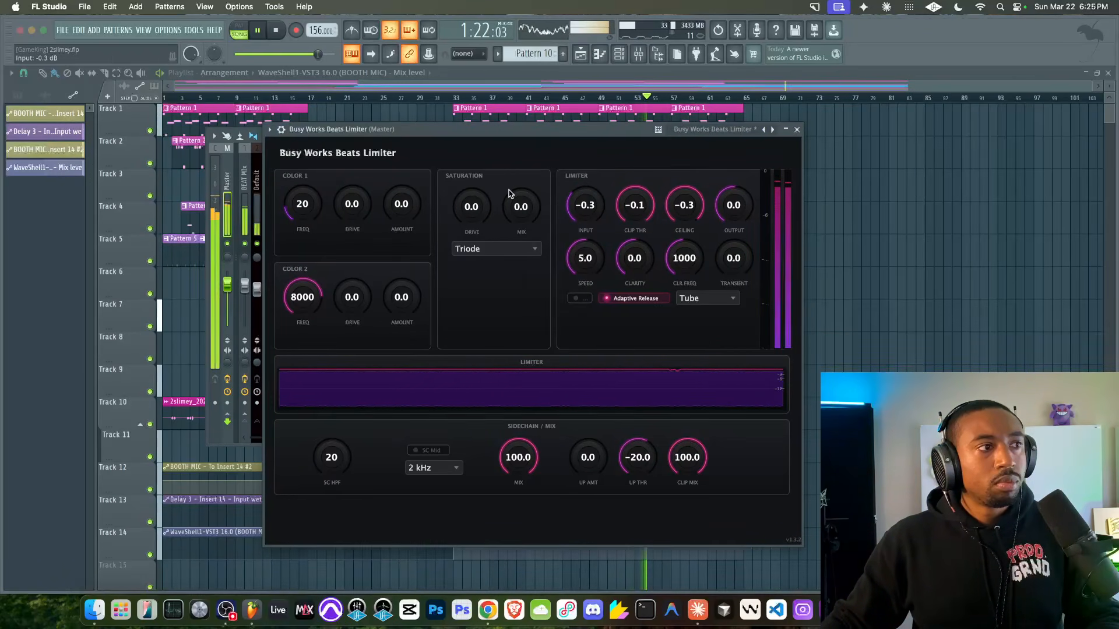
{"action": "left_click", "coordinate": [797, 129]}
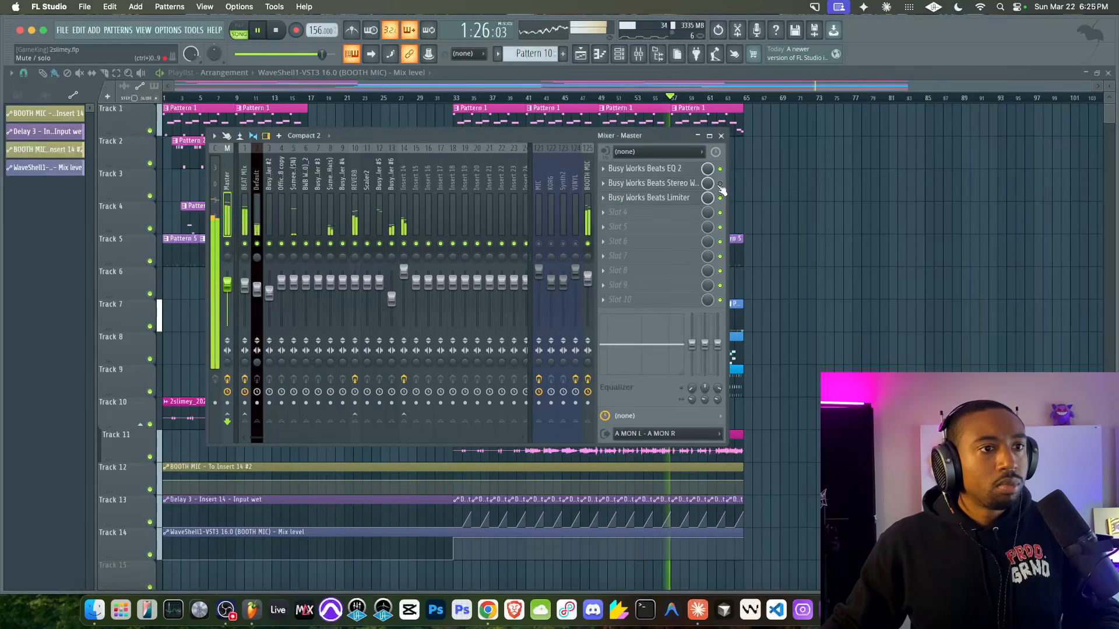
Reopen Stereo Width on the Master and switch off Freq Drive
{"action": "left_click", "coordinate": [689, 185]}
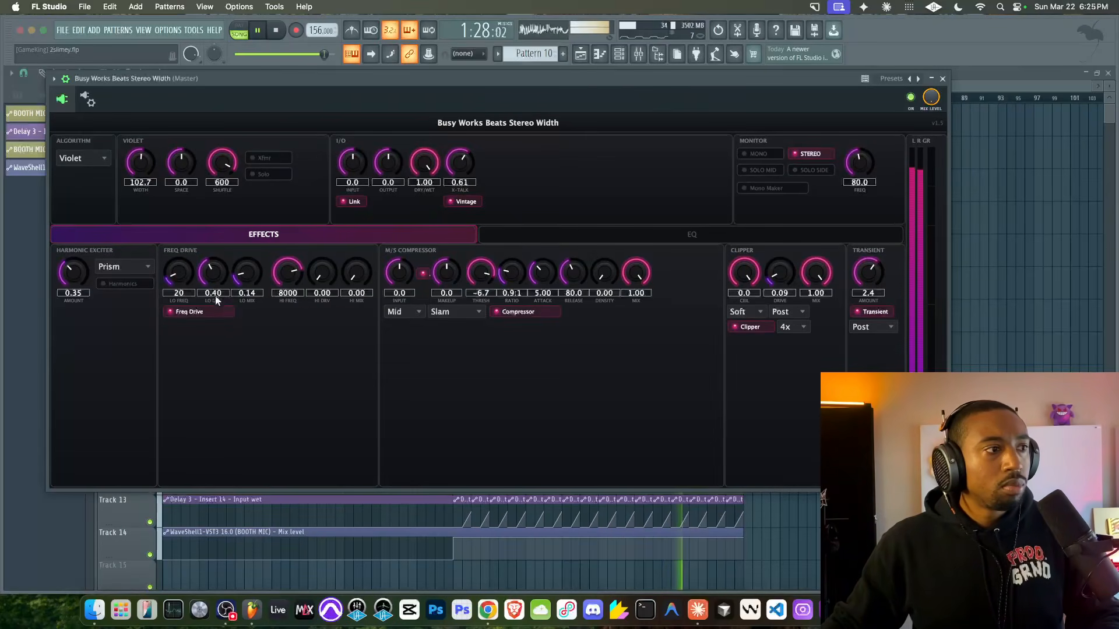
{"action": "left_click", "coordinate": [190, 311]}
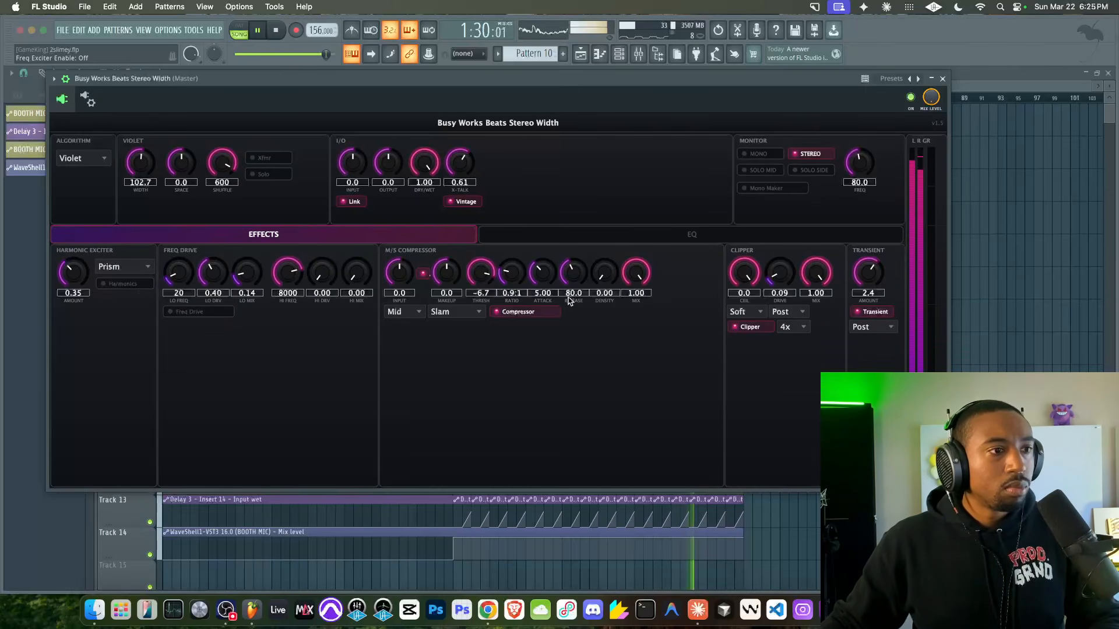
Switch off the Clipper and switch on Mono Maker in the Master's Stereo Width
{"action": "left_click", "coordinate": [744, 327]}
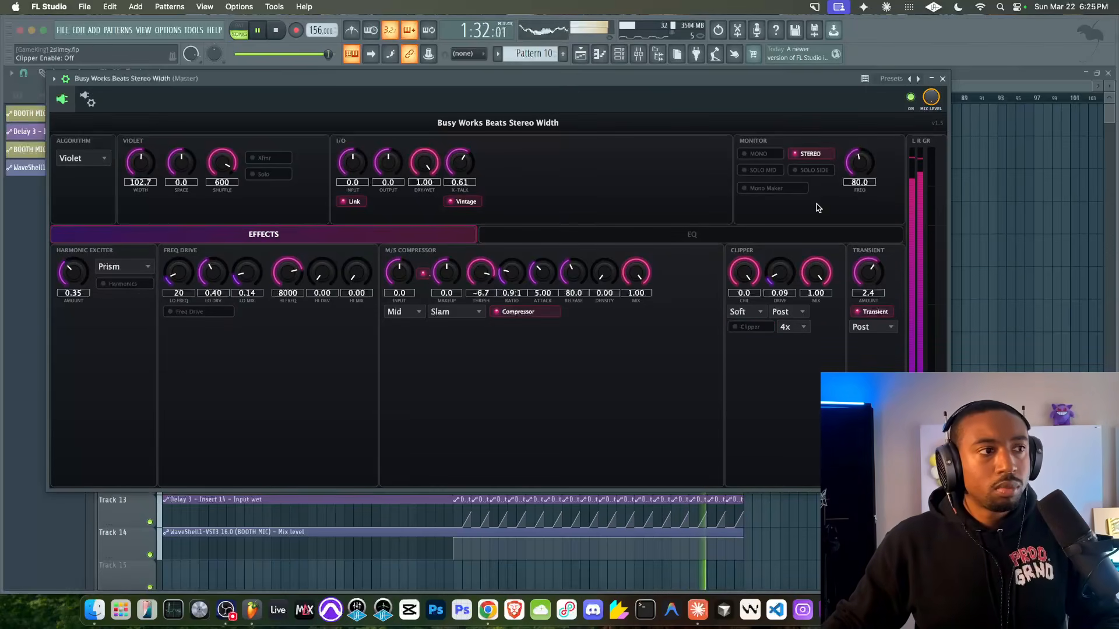
{"action": "left_click", "coordinate": [943, 79]}
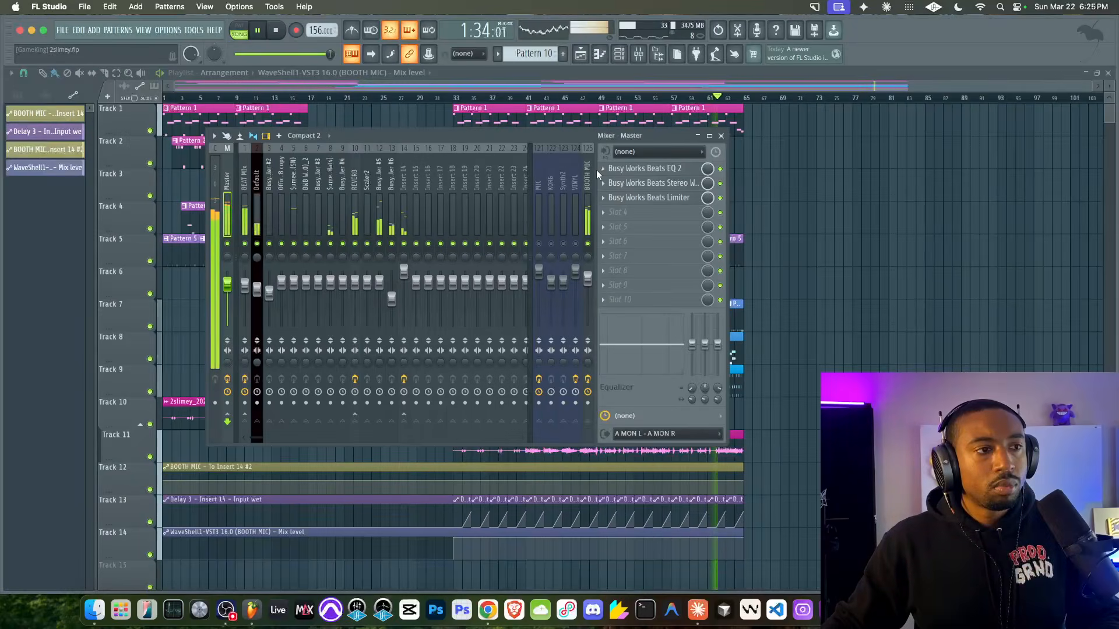
{"action": "left_click", "coordinate": [679, 185]}
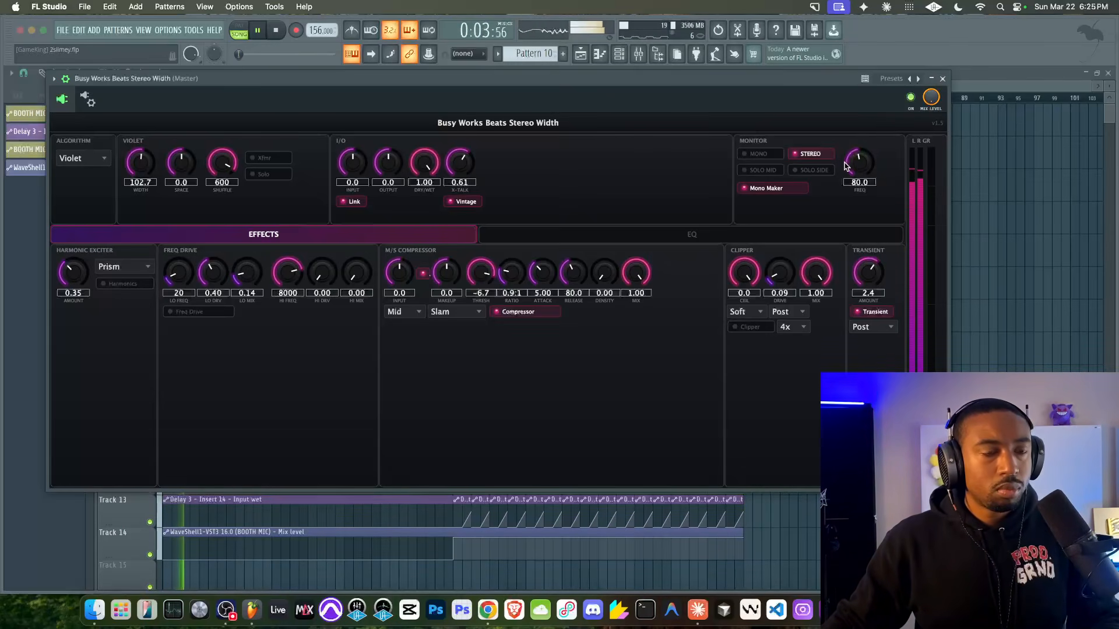
{"action": "left_click", "coordinate": [943, 78]}
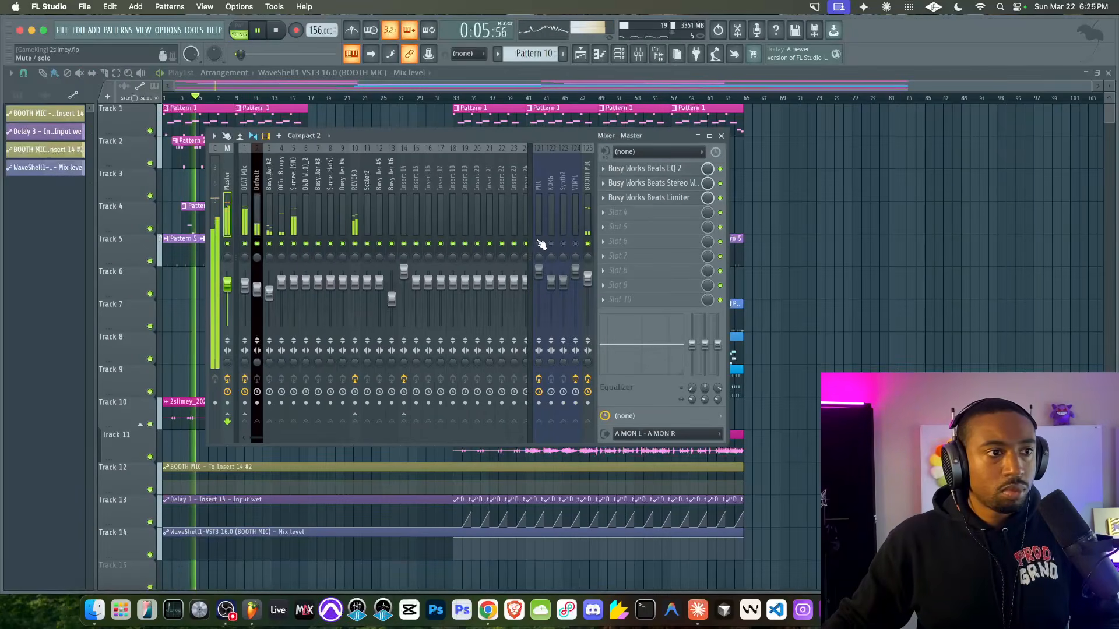
In the Master's Limiter, raise the Up Amt to 22.9% and the Speed to 10.0
{"action": "left_click", "coordinate": [649, 198]}
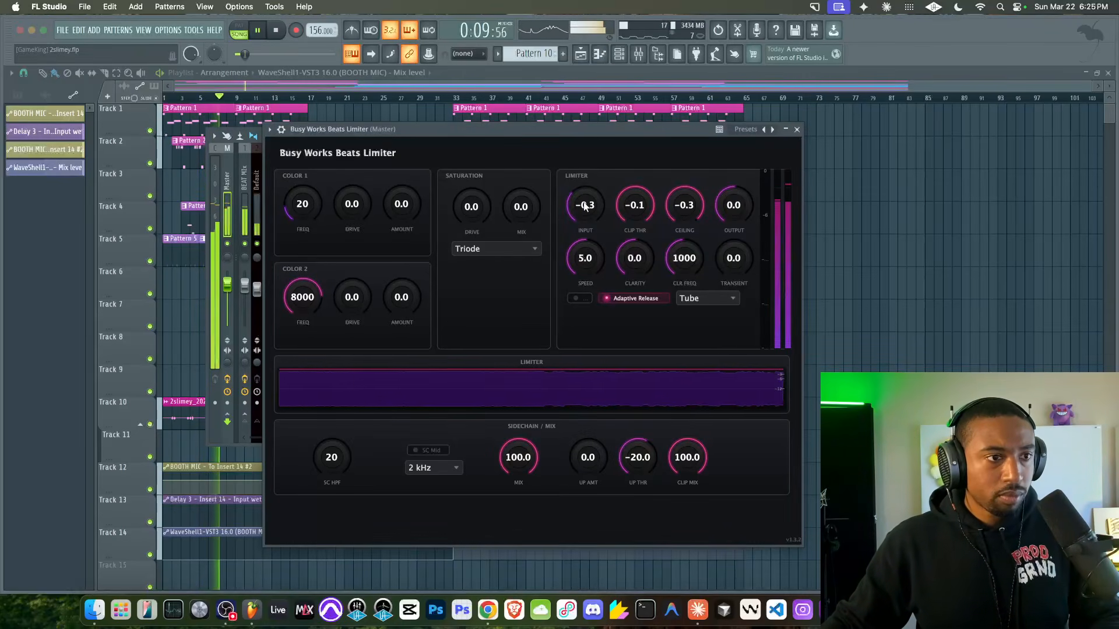
{"action": "left_click_drag", "start_coordinate": [588, 457], "coordinate": [569, 397]}
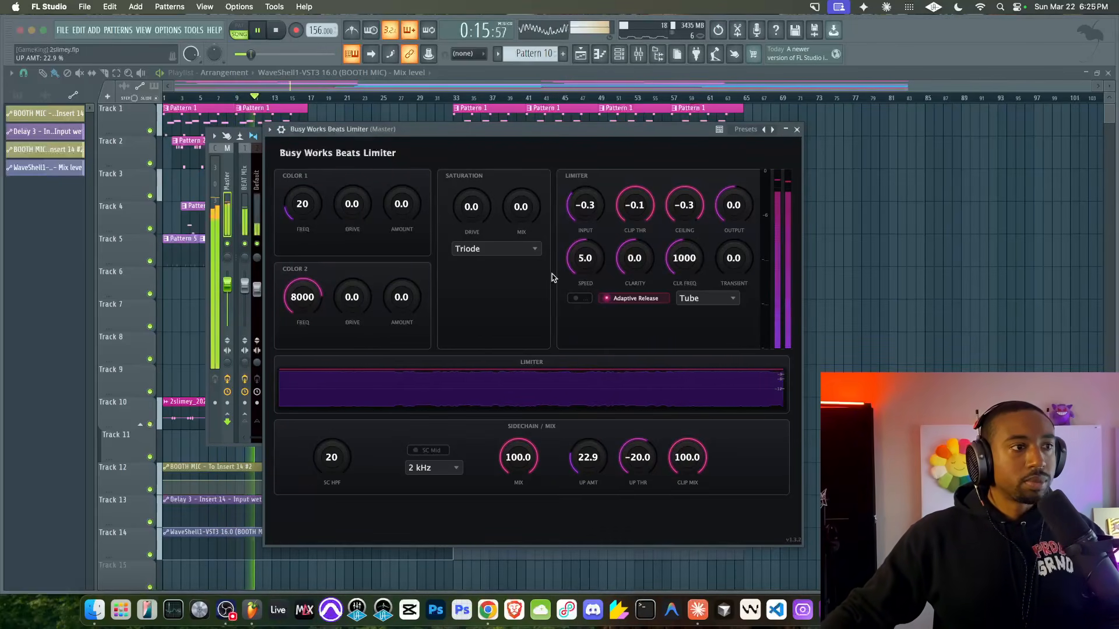
{"action": "left_click_drag", "start_coordinate": [585, 258], "coordinate": [599, 169]}
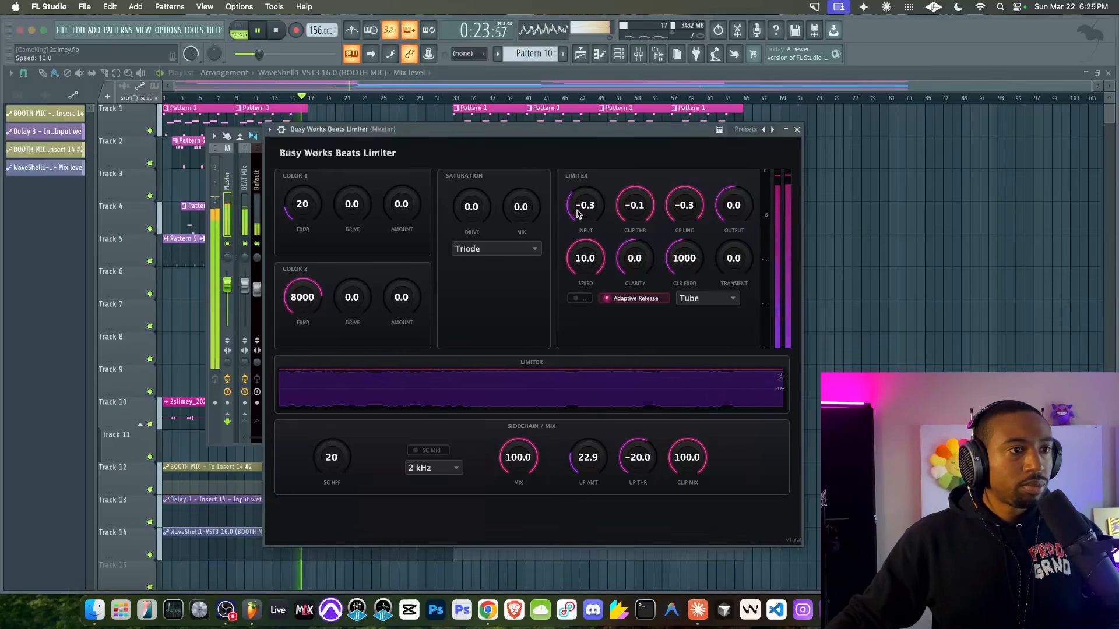
Try a Limiter input of 5.6 dB, settling on 2.5 dB
{"action": "left_click_drag", "start_coordinate": [579, 212], "coordinate": [579, 200]}
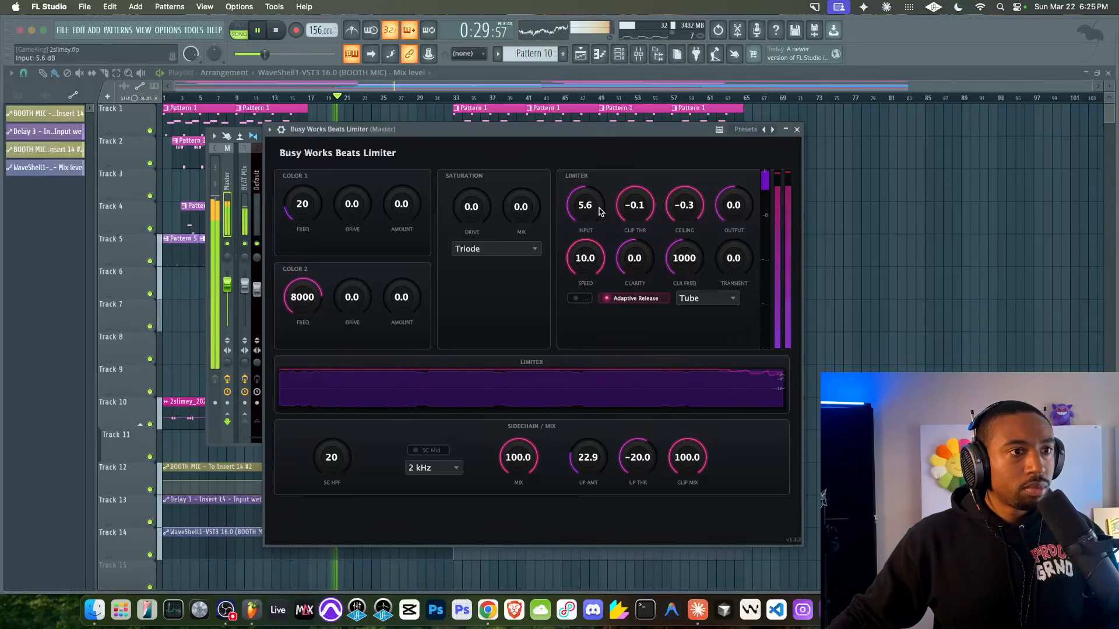
{"action": "left_click_drag", "start_coordinate": [587, 211], "coordinate": [586, 216]}
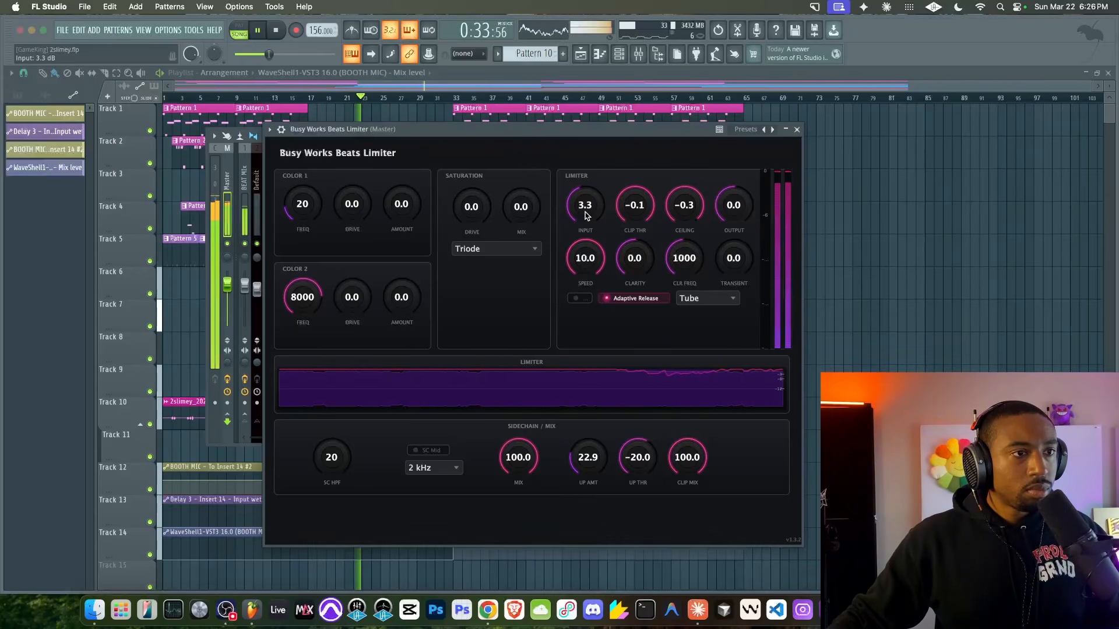
{"action": "left_click_drag", "start_coordinate": [585, 217], "coordinate": [585, 220]}
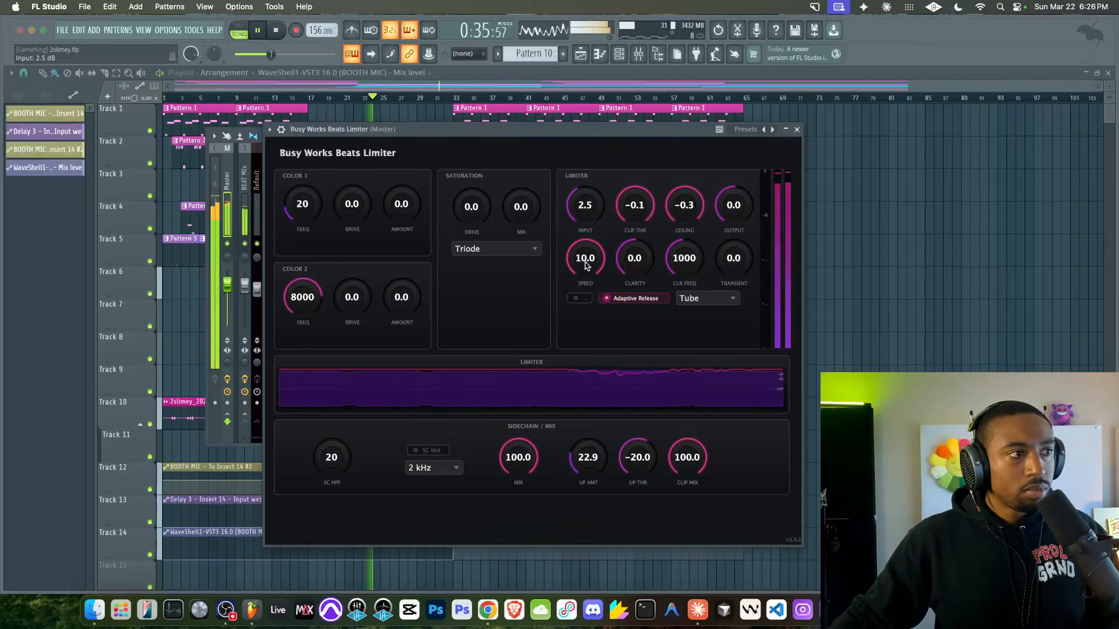
Set the Limiter's Speed to 0.0 and its output to 0.7 dB, closing the plugin
{"action": "left_click_drag", "start_coordinate": [586, 265], "coordinate": [558, 375]}
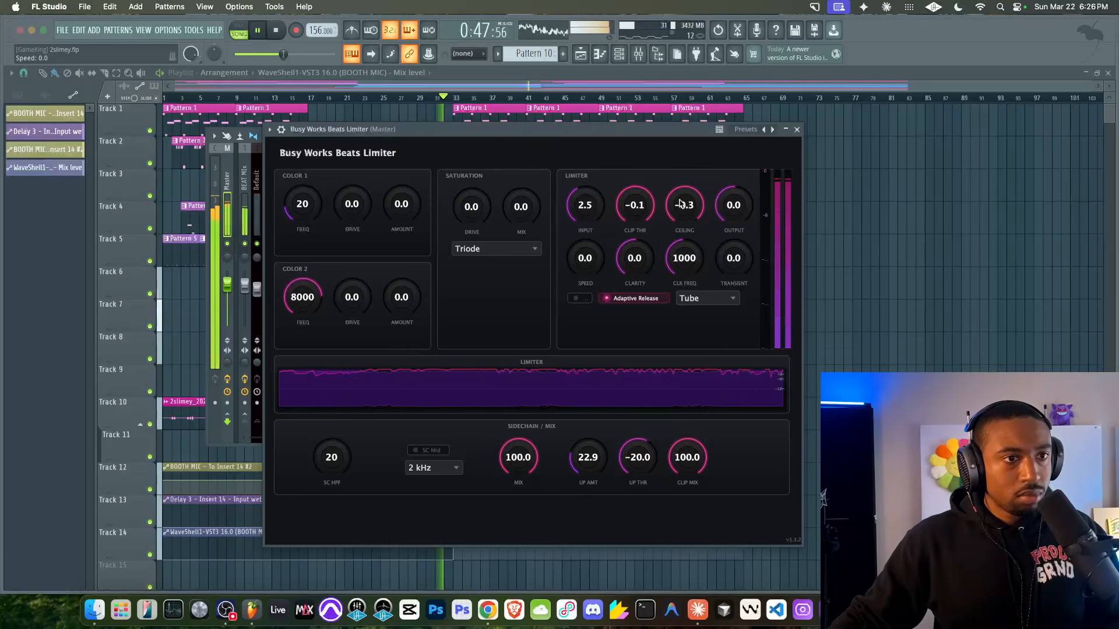
{"action": "left_click_drag", "start_coordinate": [728, 214], "coordinate": [728, 211]}
{"action": "scroll", "coordinate": [727, 211], "scroll_direction": "up", "scroll_amount": 2}
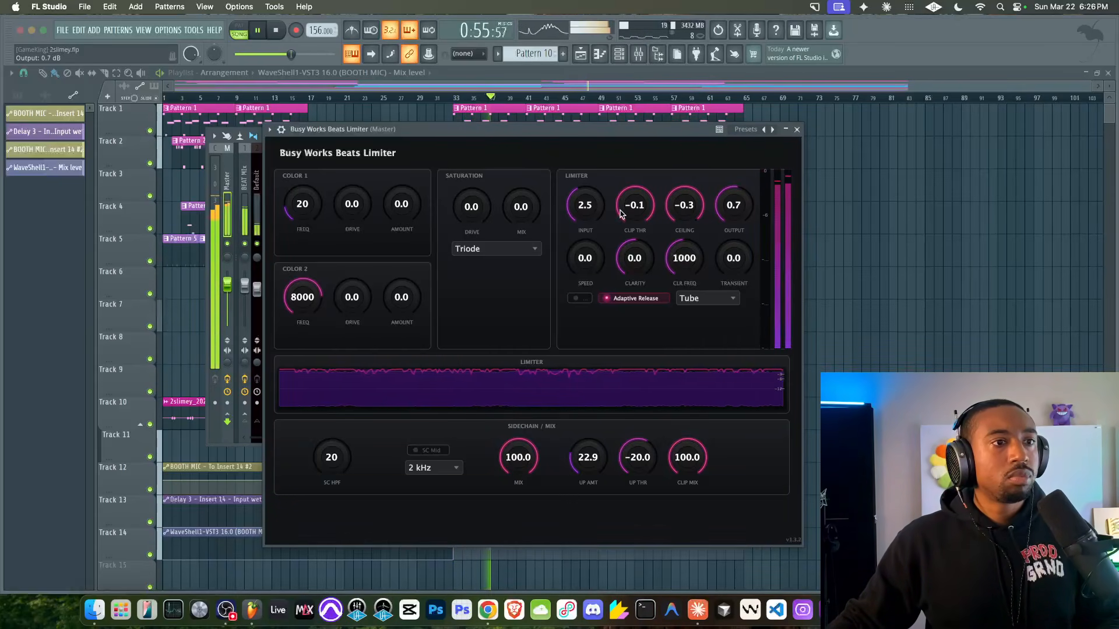
{"action": "left_click", "coordinate": [797, 129]}
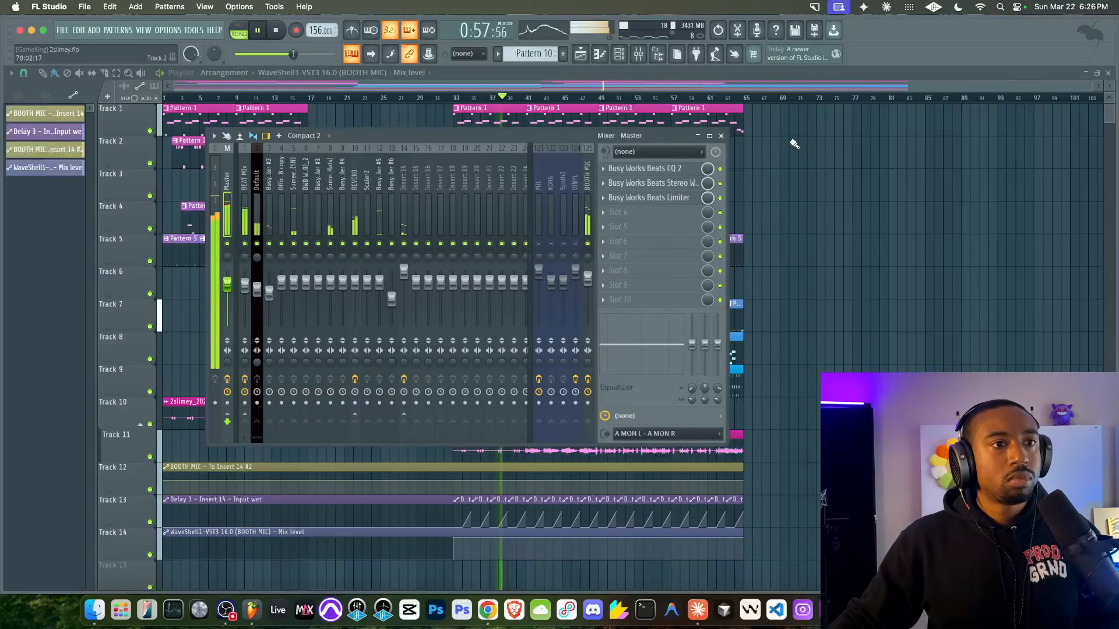
Switch off Mono Maker in the Master's Stereo Width and compare the sound with the compressor bypassed and engaged
{"action": "left_click", "coordinate": [659, 187]}
{"action": "left_click", "coordinate": [776, 189]}
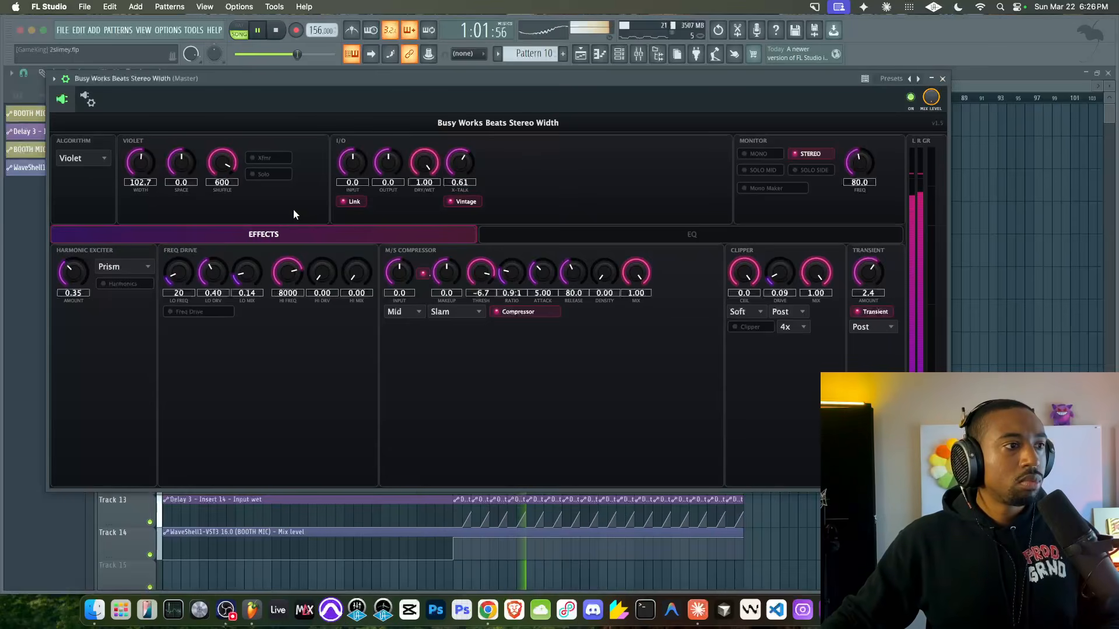
{"action": "left_click", "coordinate": [497, 311]}
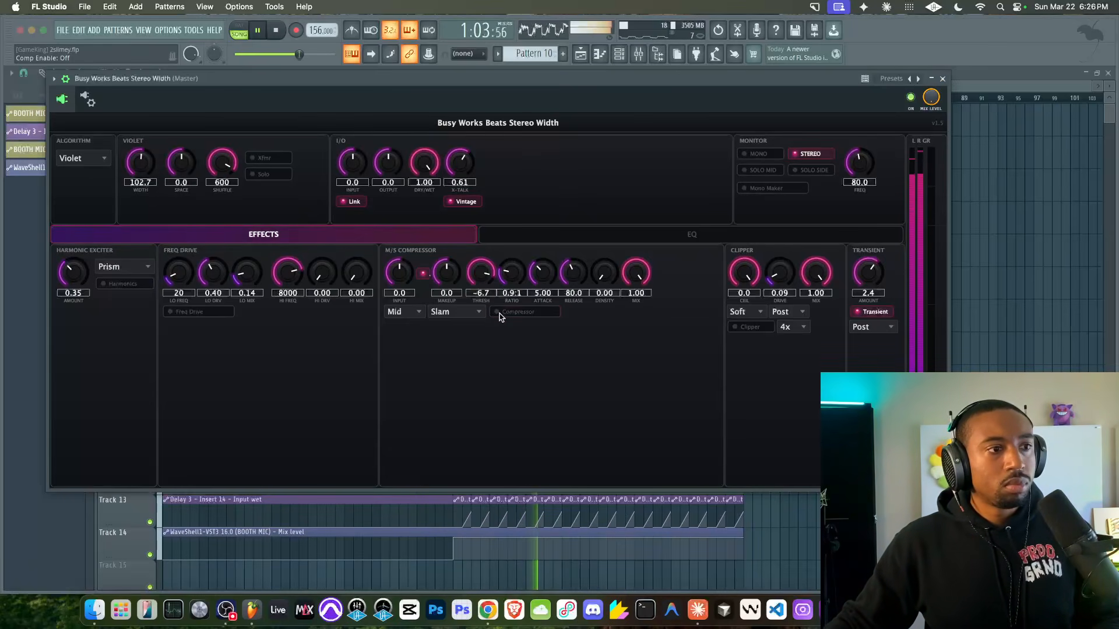
{"action": "left_click", "coordinate": [499, 313]}
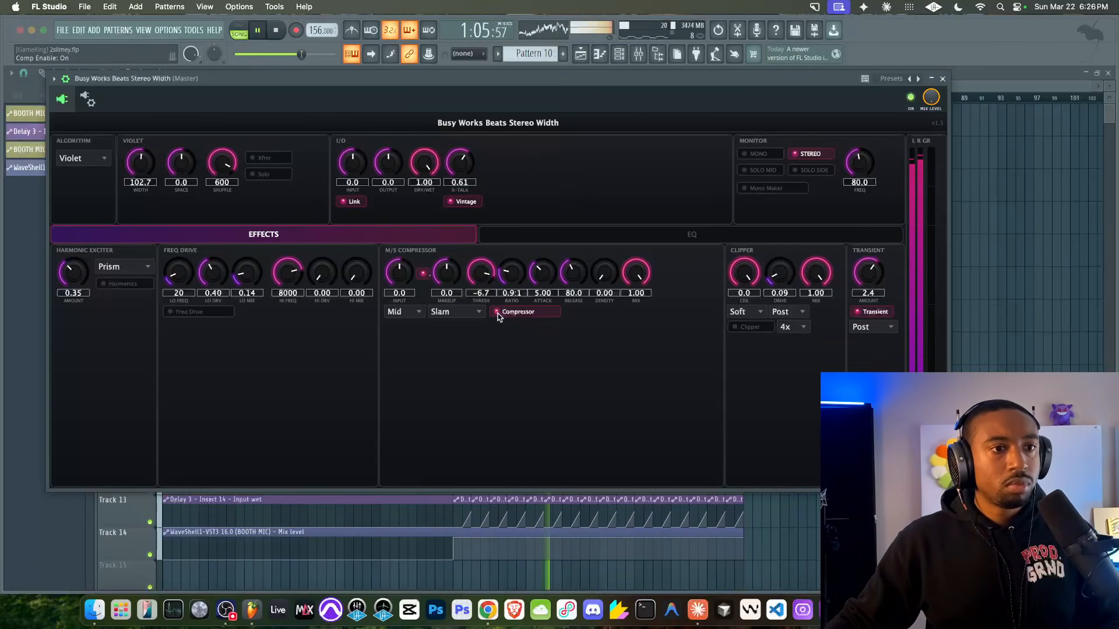
{"action": "left_click", "coordinate": [498, 313]}
{"action": "left_click", "coordinate": [499, 313]}
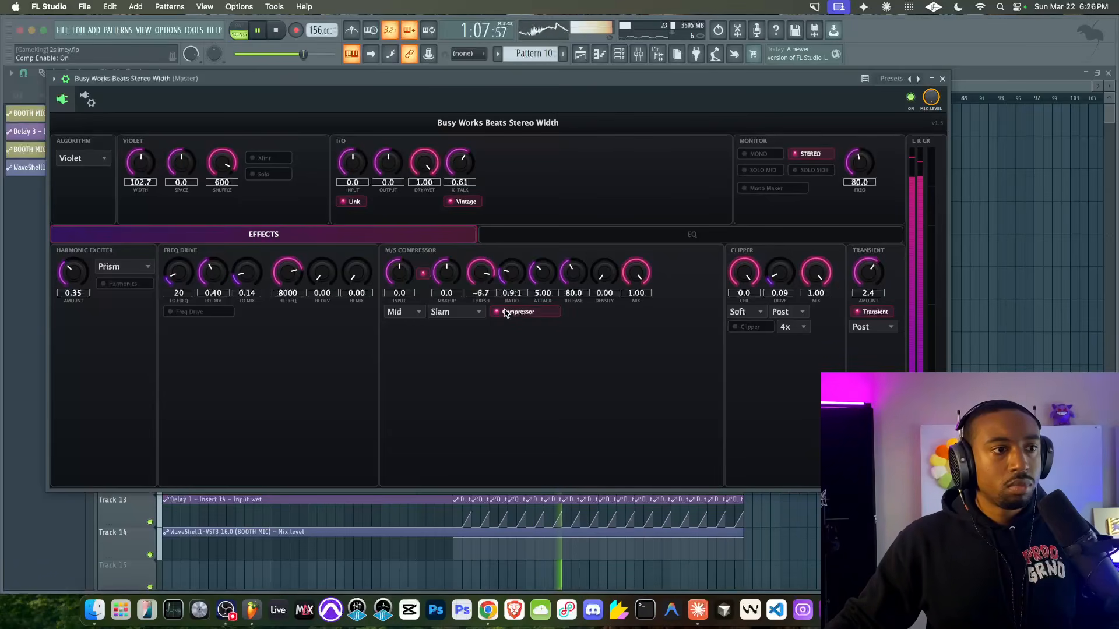
{"action": "left_click_drag", "start_coordinate": [606, 284], "coordinate": [589, 321]}
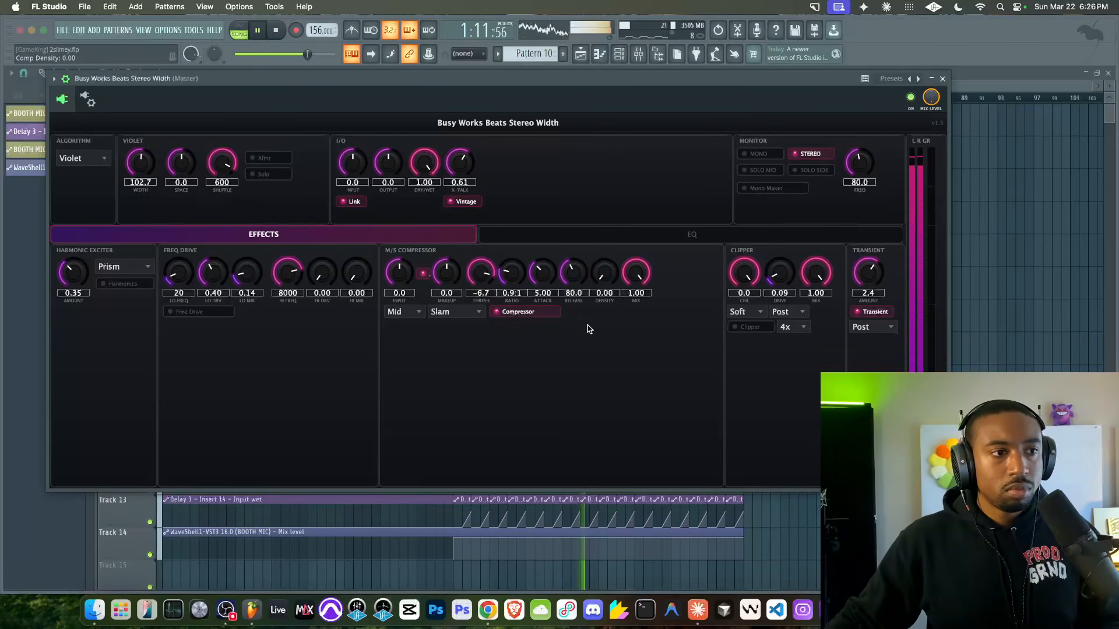
{"action": "left_click", "coordinate": [943, 78]}
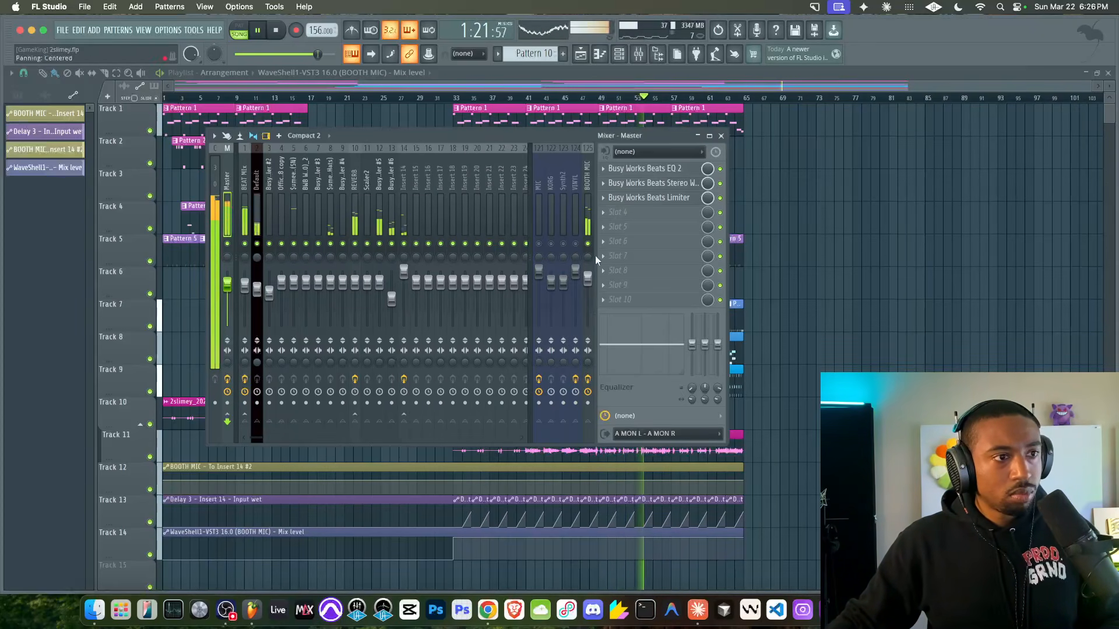
Change the 12 kHz band of the Master's EQ 2 to a high shelf at 2.9 kHz with 0.2 dB gain
{"action": "left_click", "coordinate": [638, 54]}
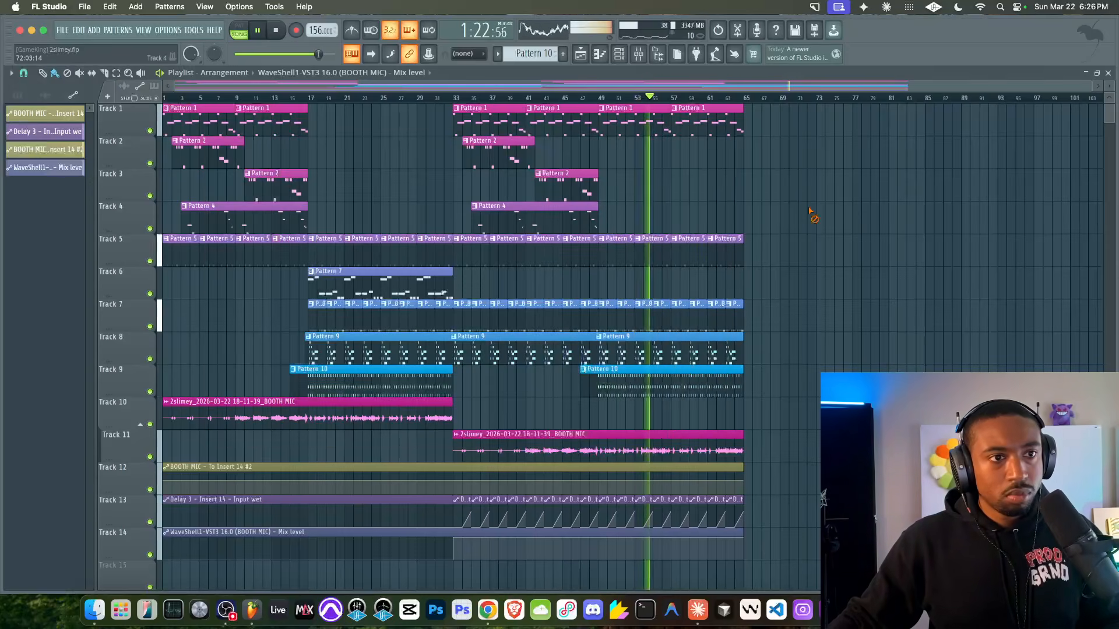
{"action": "left_click", "coordinate": [639, 55]}
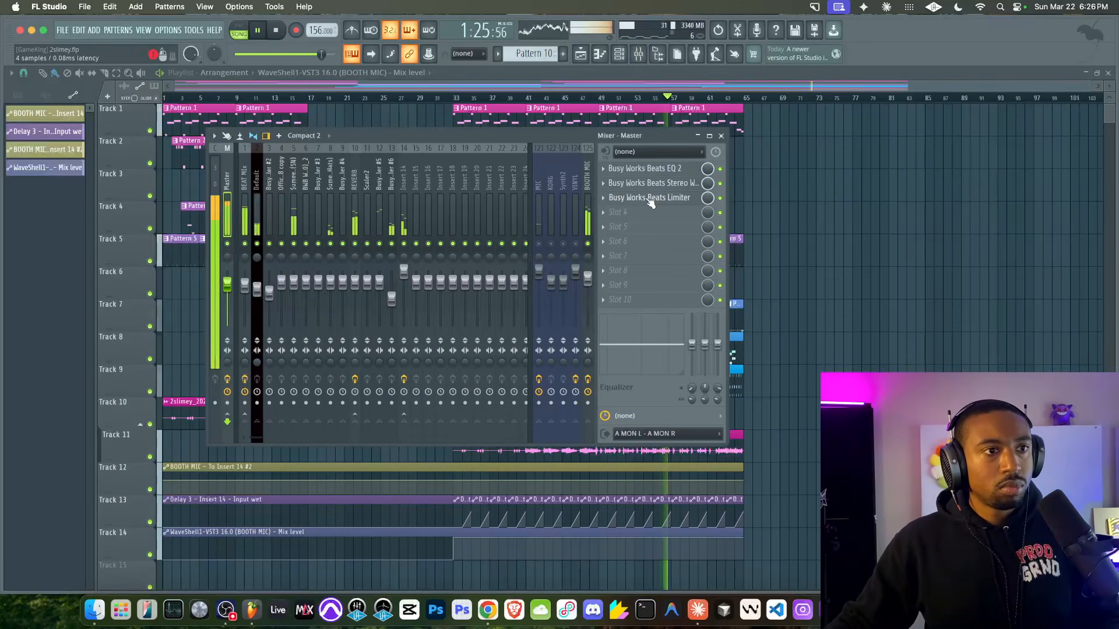
{"action": "left_click", "coordinate": [647, 169]}
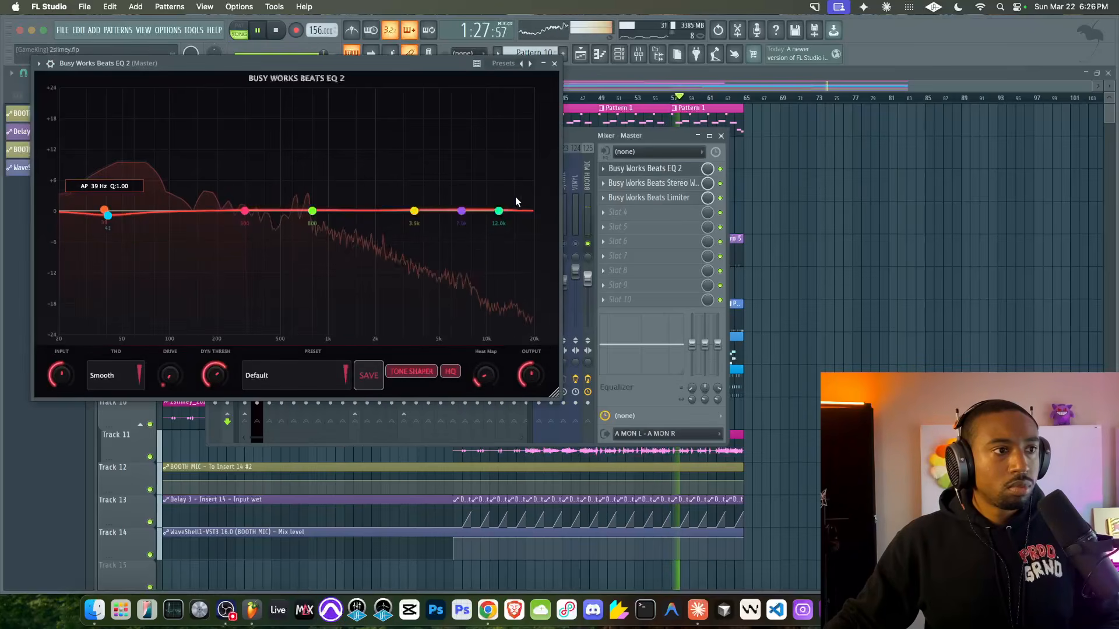
{"action": "right_click", "coordinate": [498, 211]}
{"action": "mouse_move", "coordinate": [554, 217]}
{"action": "left_click", "coordinate": [636, 281]}
{"action": "left_click_drag", "start_coordinate": [498, 211], "coordinate": [401, 212]}
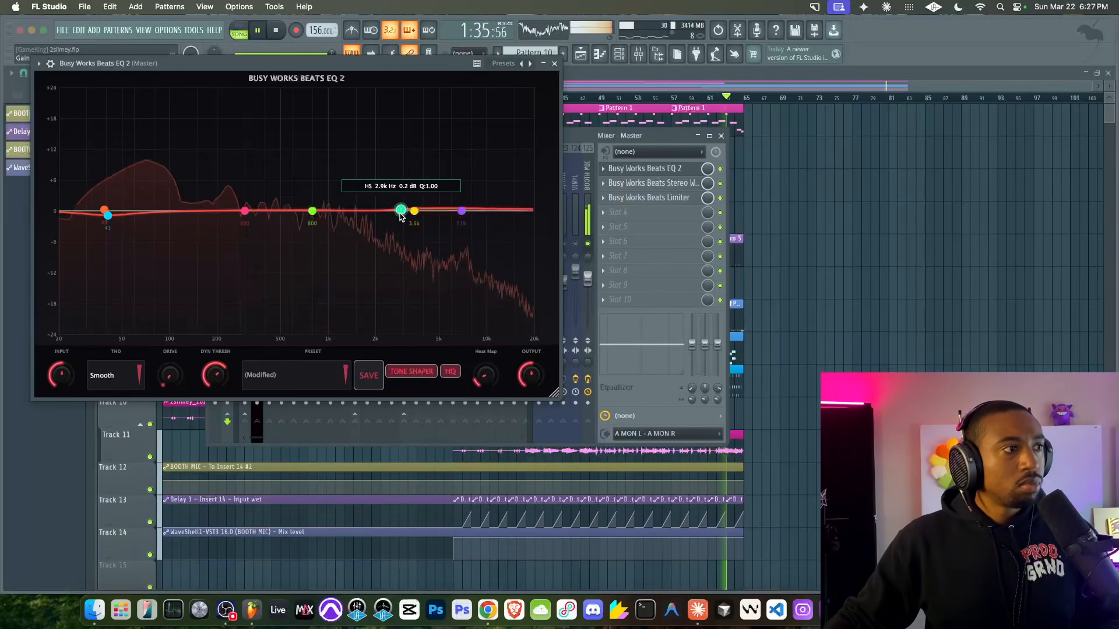
{"action": "left_click", "coordinate": [555, 63]}
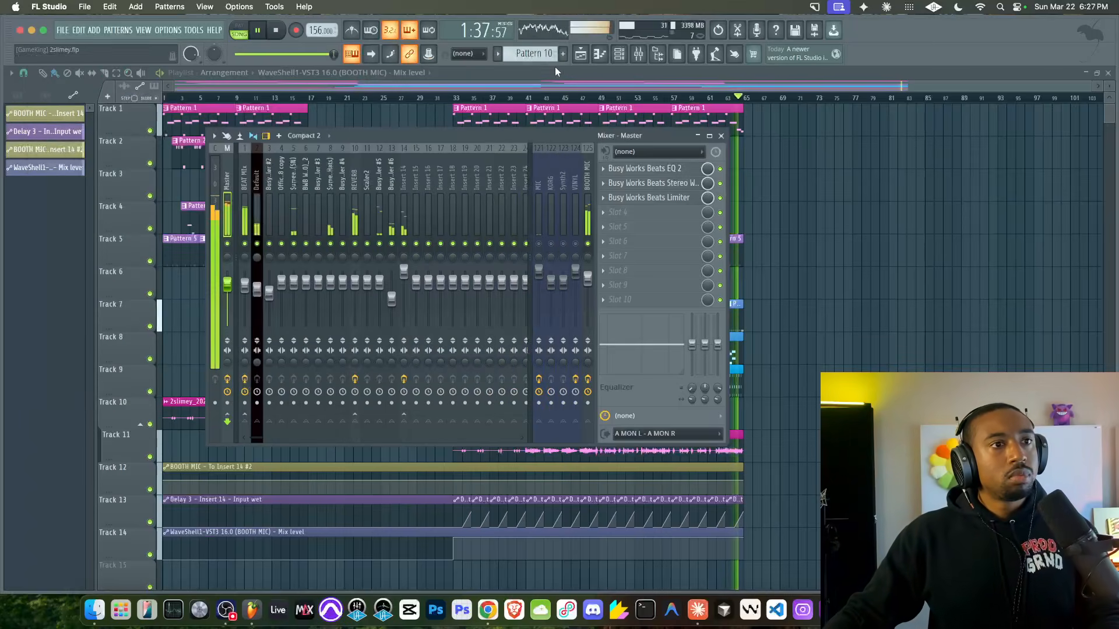
Save the project plus a new version named 2slimey_2.flp, replaying the song from the start
{"action": "left_click", "coordinate": [721, 136]}
{"action": "key", "text": "super+s"}
{"action": "key", "text": "space"}
{"action": "key", "text": "F9"}
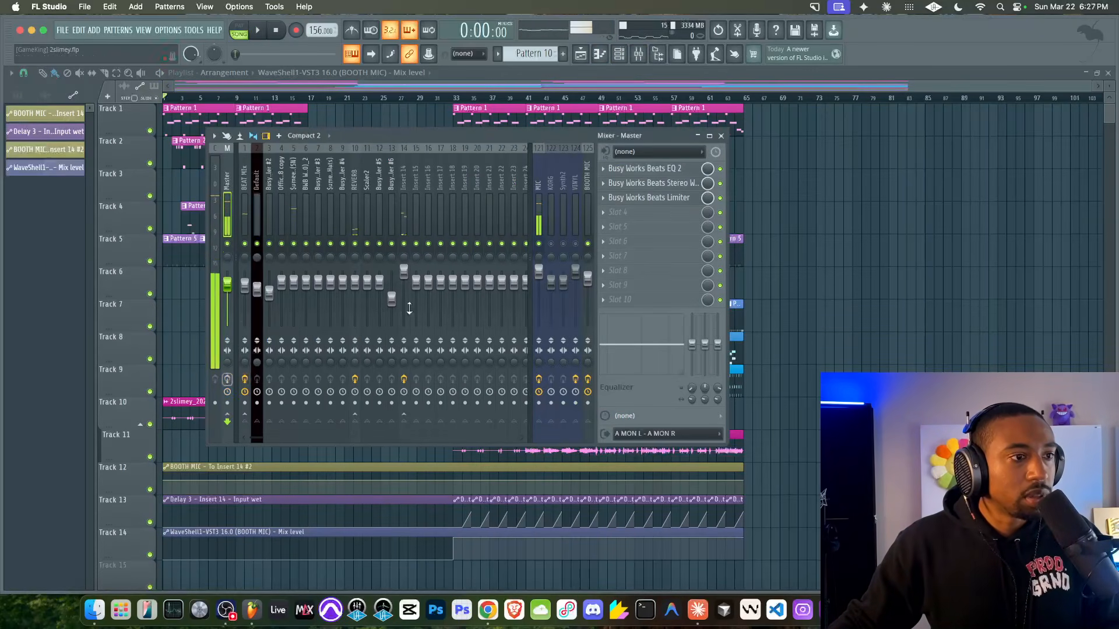
{"action": "key", "text": "space"}
{"action": "key", "text": "F9"}
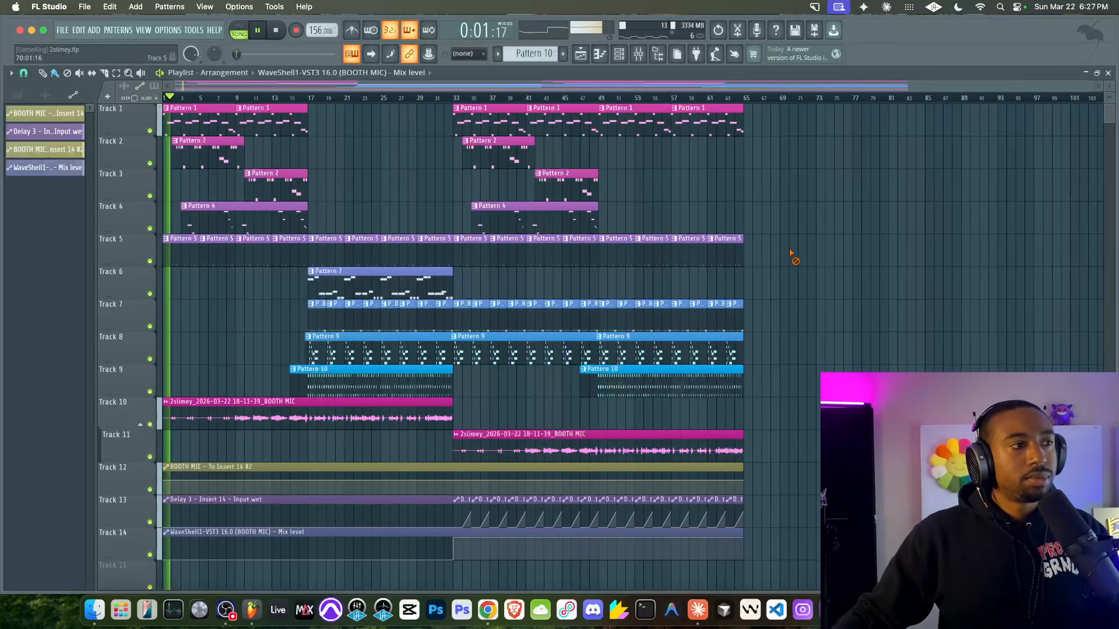
{"action": "key", "text": "super+n"}
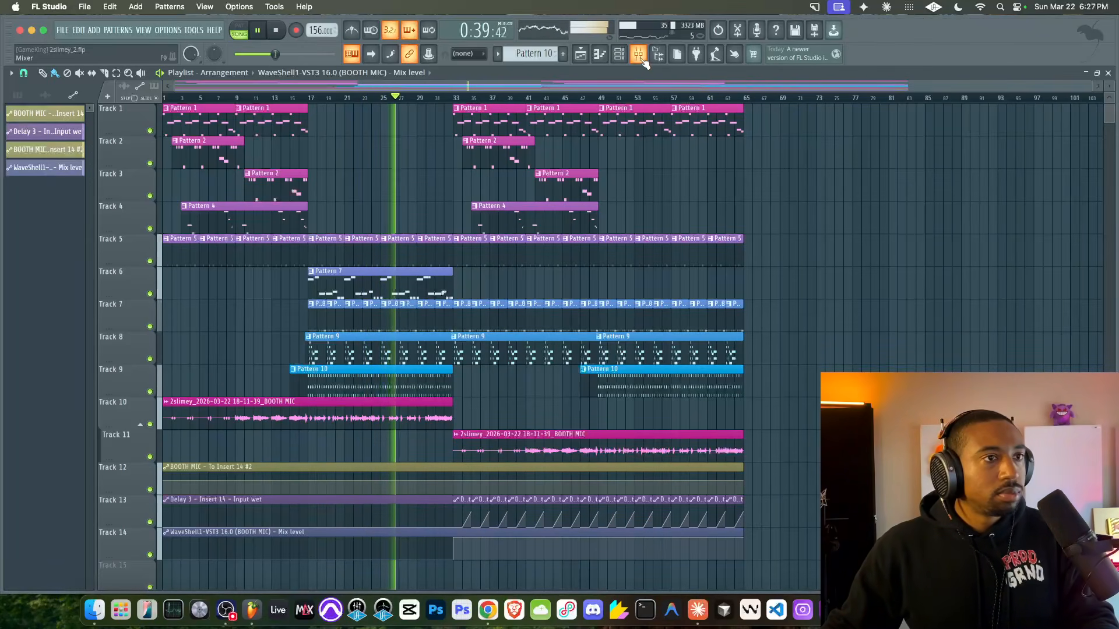
Set the Stereo Width side EQ's low band to 233.3 Hz with 2.3 gain and save the project
{"action": "left_click", "coordinate": [641, 59]}
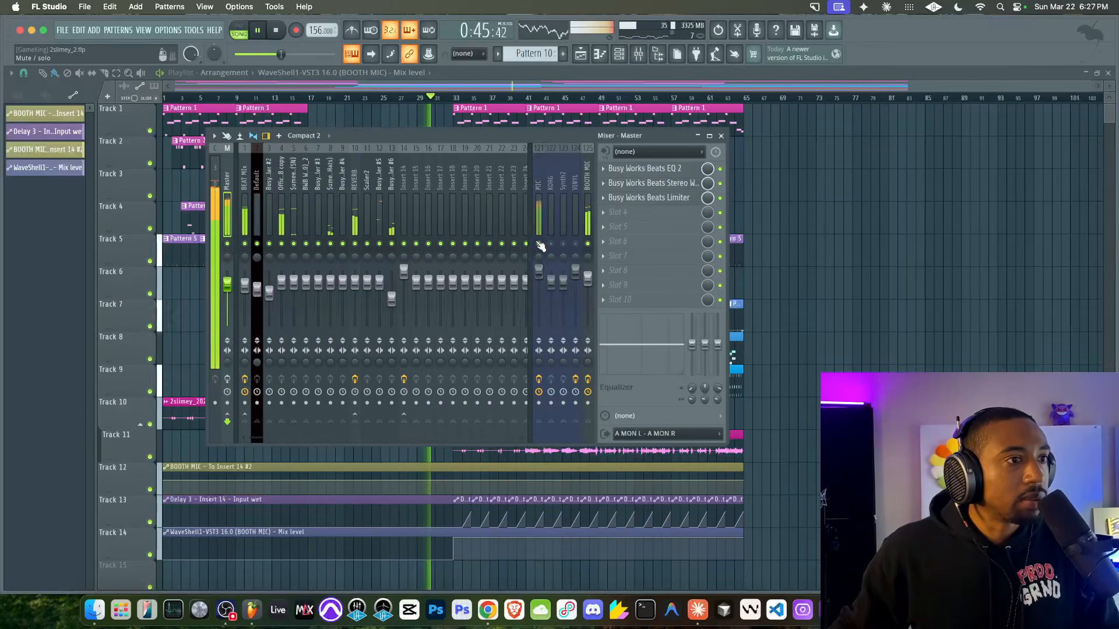
{"action": "left_click", "coordinate": [663, 198]}
{"action": "left_click", "coordinate": [797, 131]}
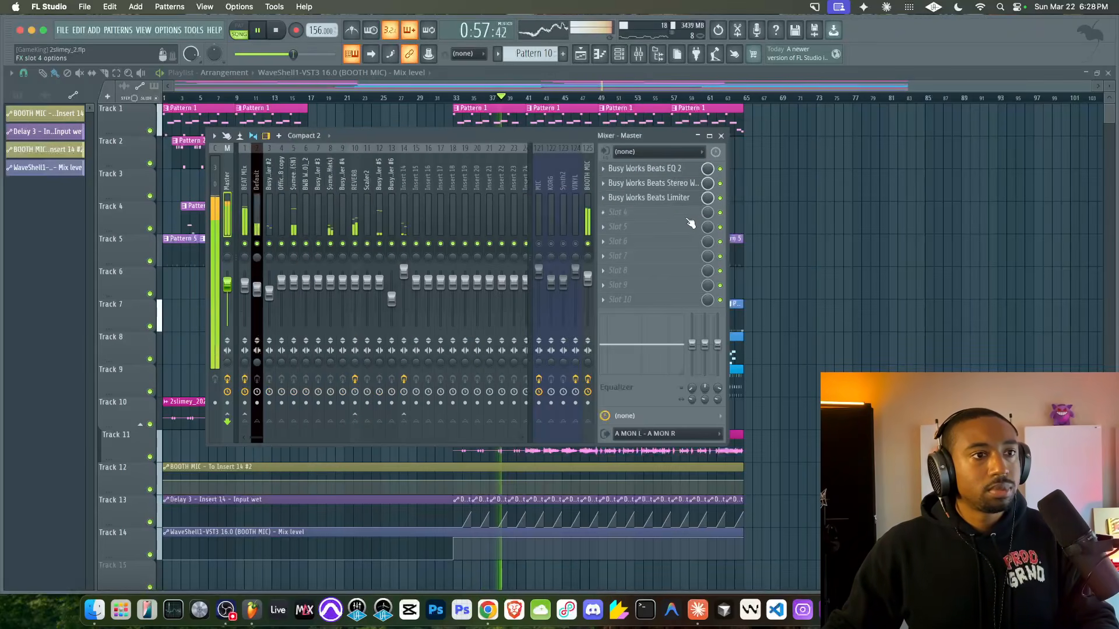
{"action": "left_click", "coordinate": [664, 186]}
{"action": "left_click", "coordinate": [645, 231]}
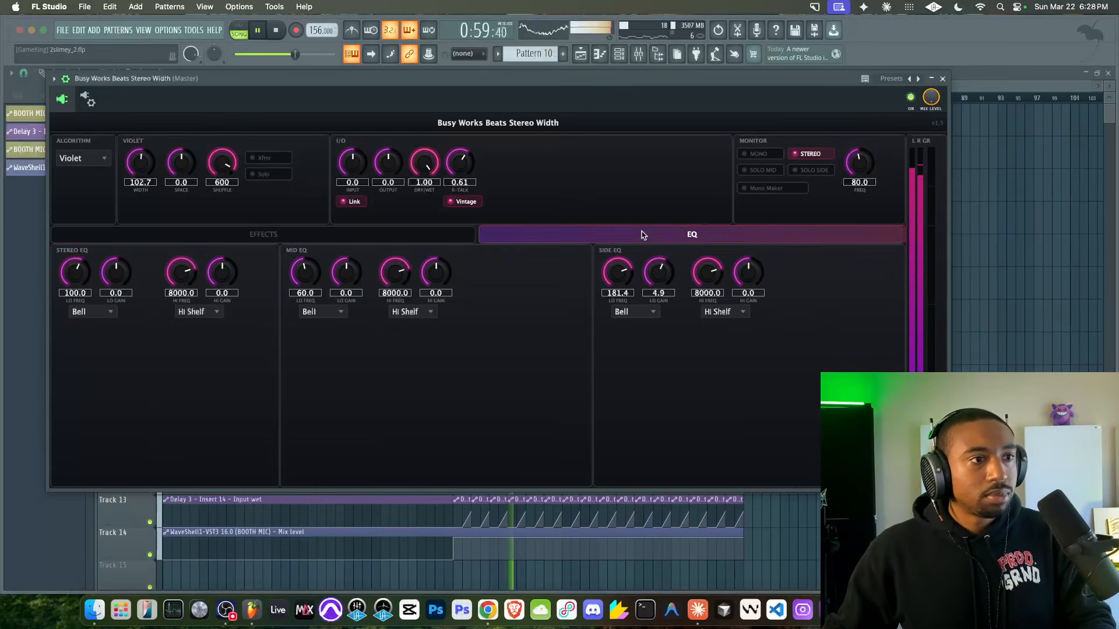
{"action": "left_click_drag", "start_coordinate": [656, 281], "coordinate": [646, 282]}
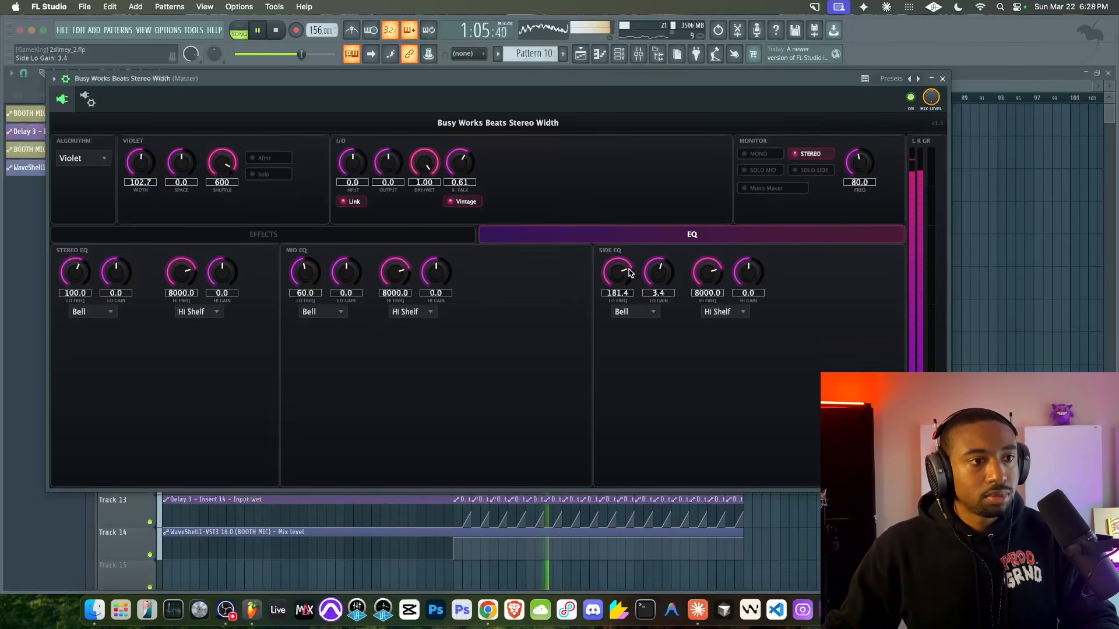
{"action": "left_click_drag", "start_coordinate": [623, 266], "coordinate": [653, 278]}
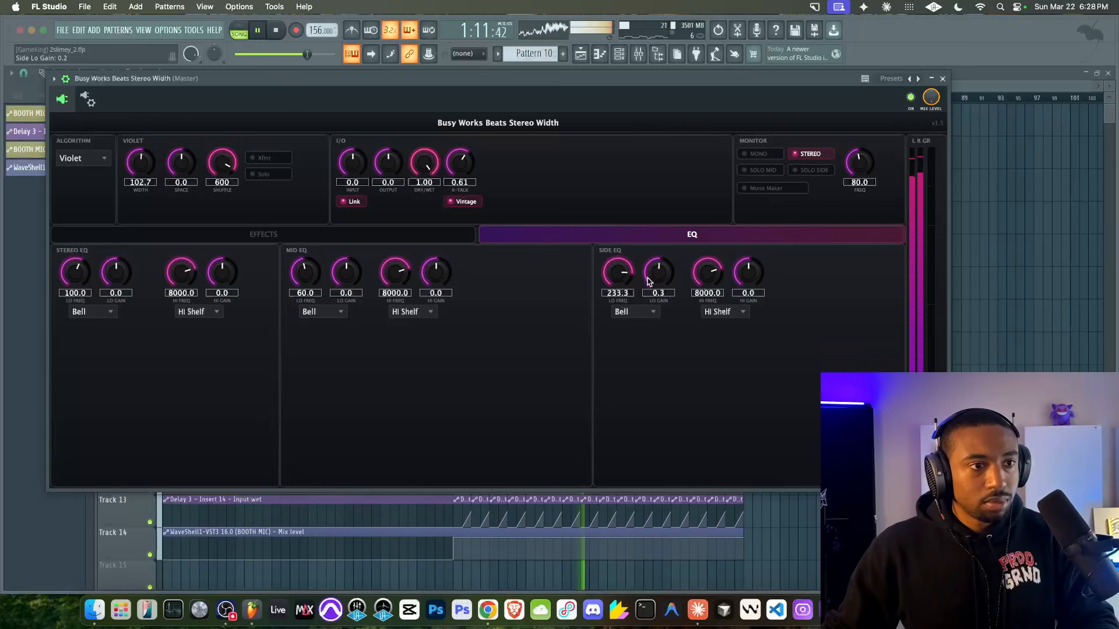
{"action": "scroll", "coordinate": [648, 280], "scroll_direction": "up", "scroll_amount": 4}
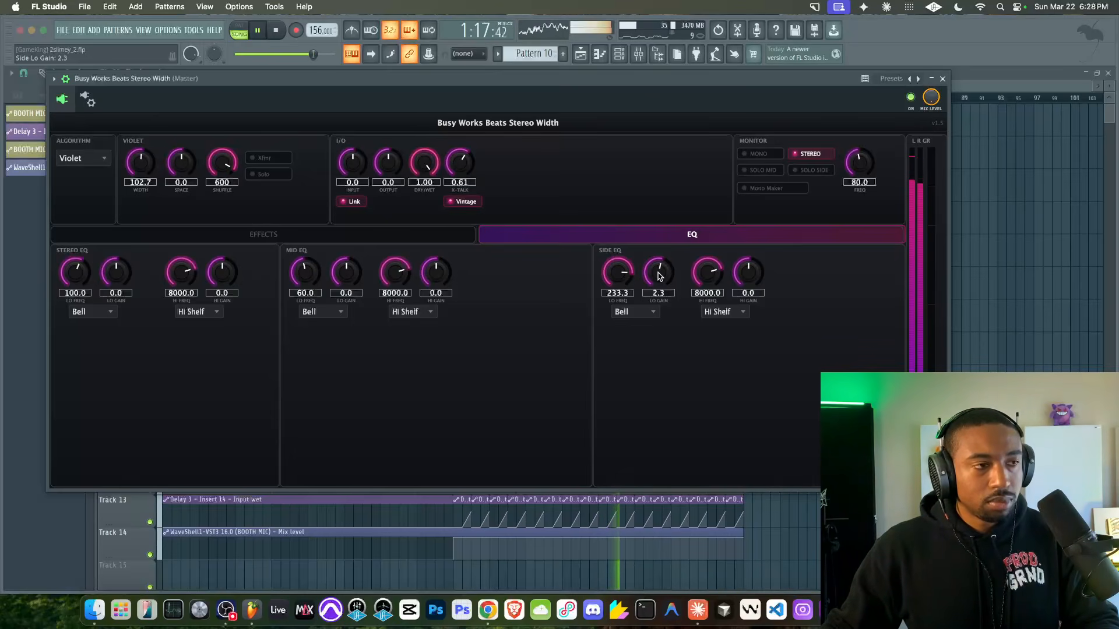
{"action": "left_click", "coordinate": [943, 79]}
{"action": "key", "text": "F9"}
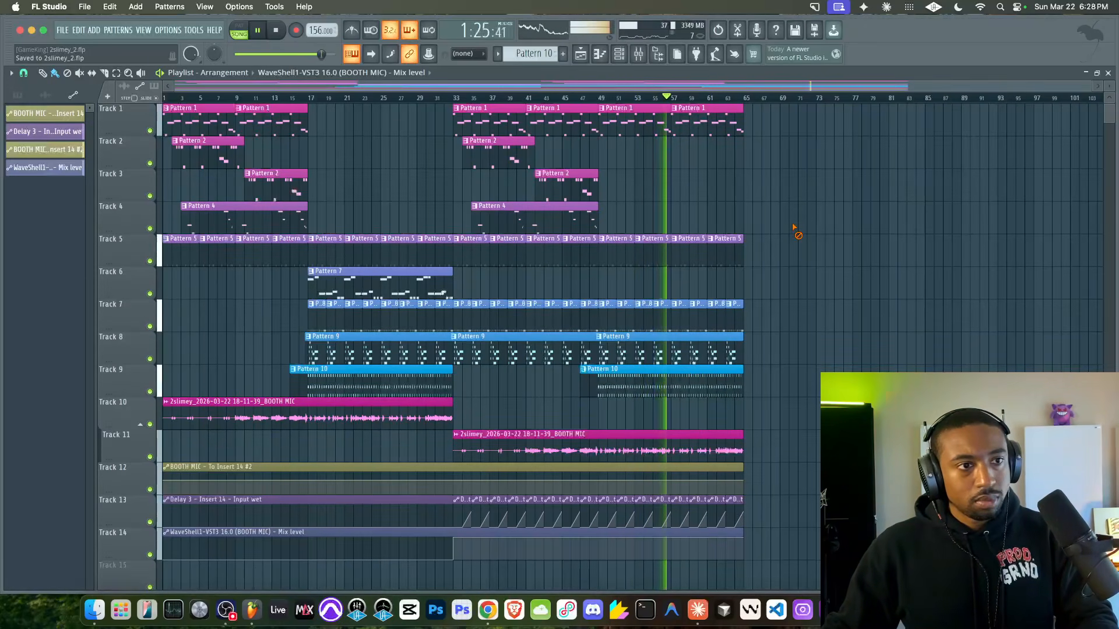
Check the mixer levels at the end of the song, stop playback and return to the playlist
{"action": "left_click", "coordinate": [645, 58]}
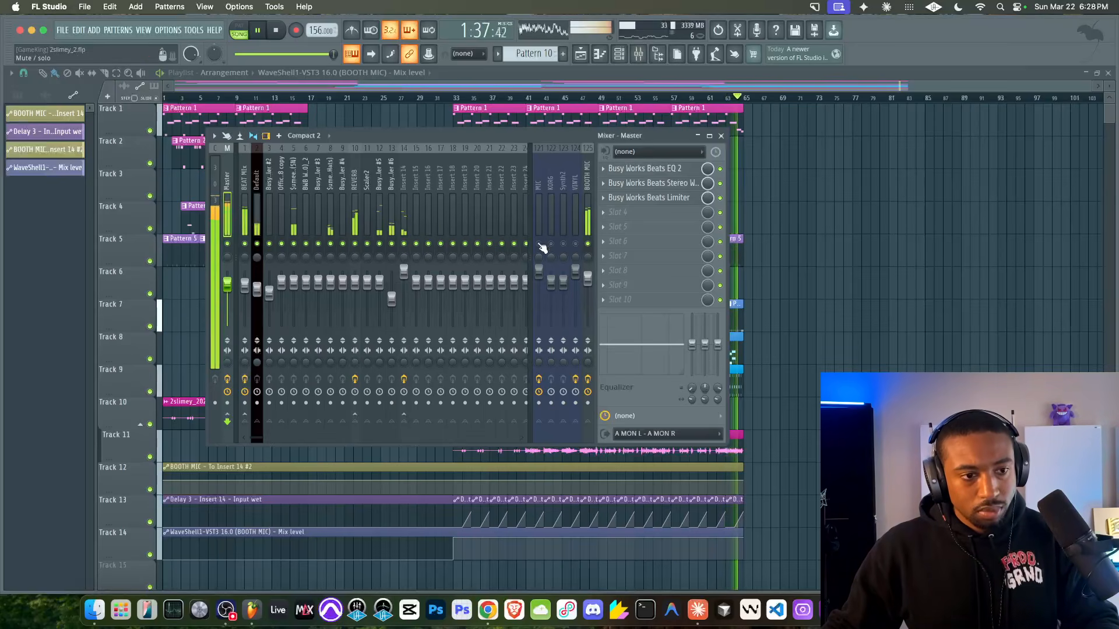
{"action": "key", "text": "space"}
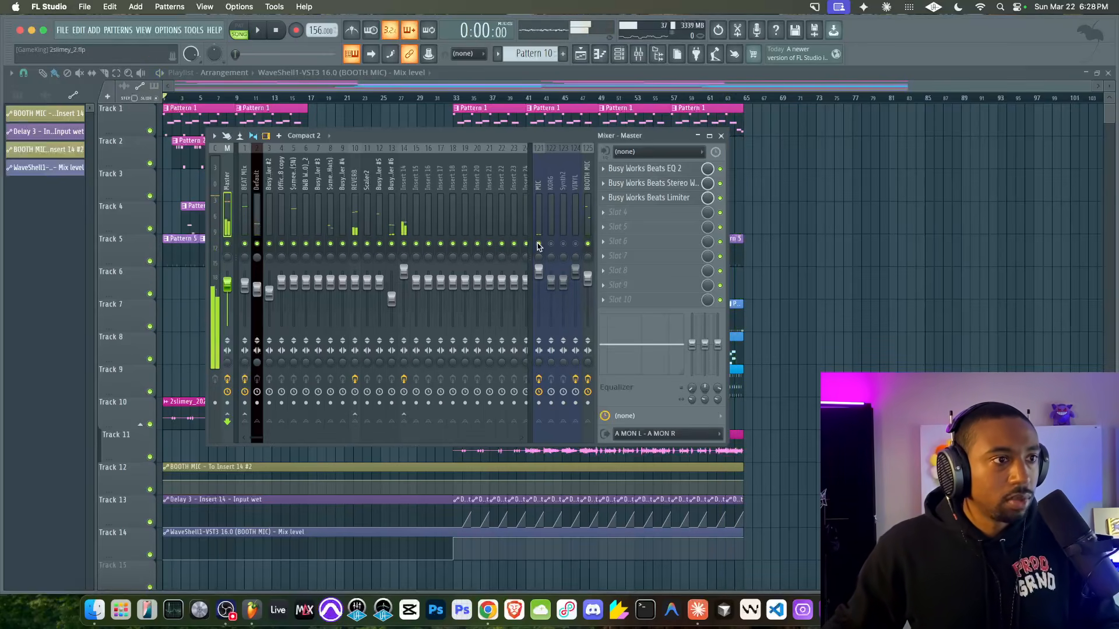
{"action": "key", "text": "F9"}
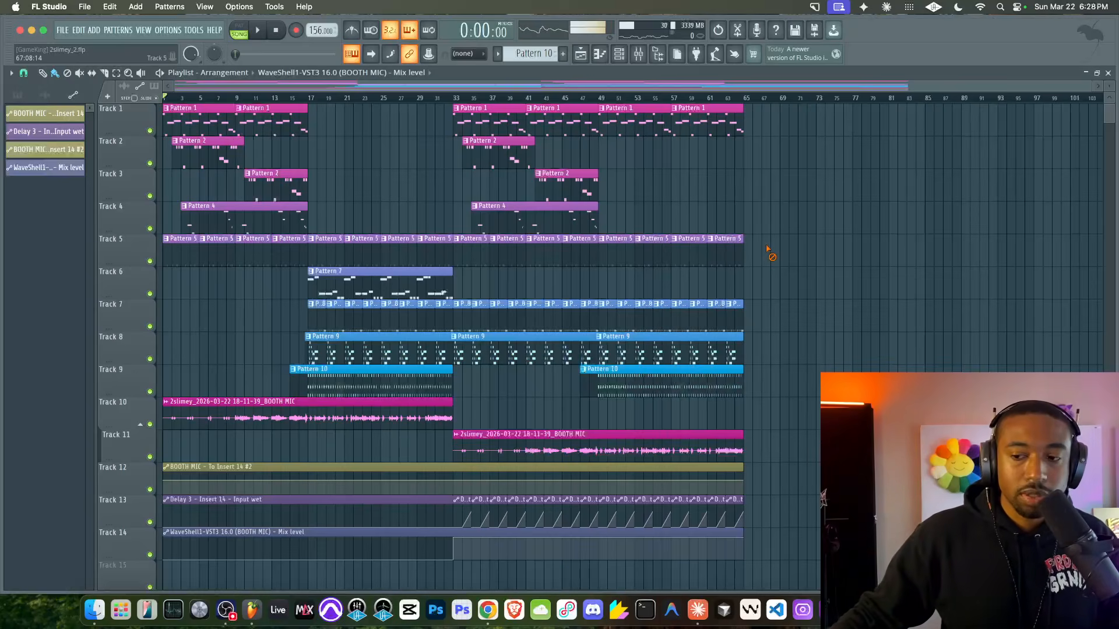